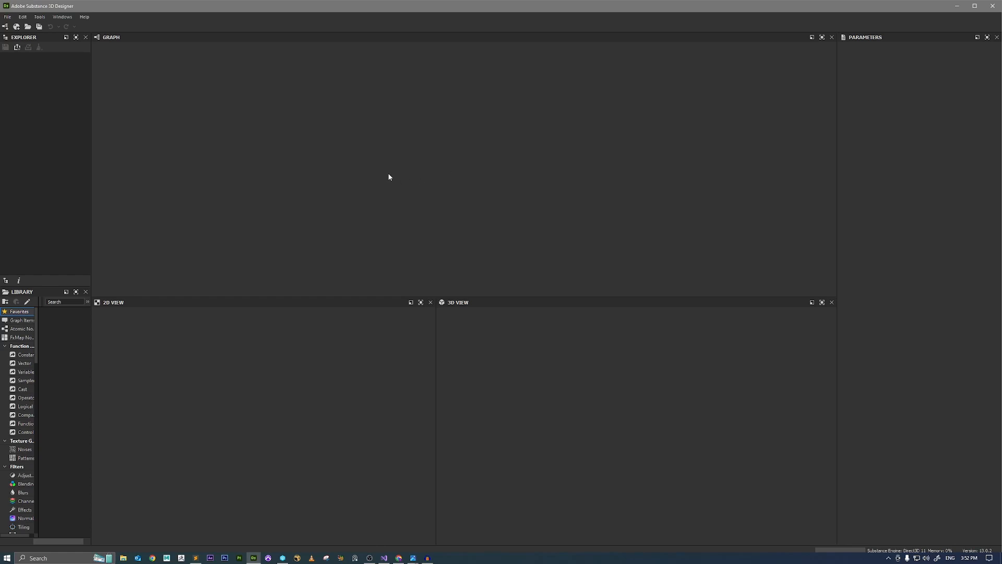
Create a new Substance graph named Rocks from the Metallic Roughness template at 4096 px.
click(8, 17)
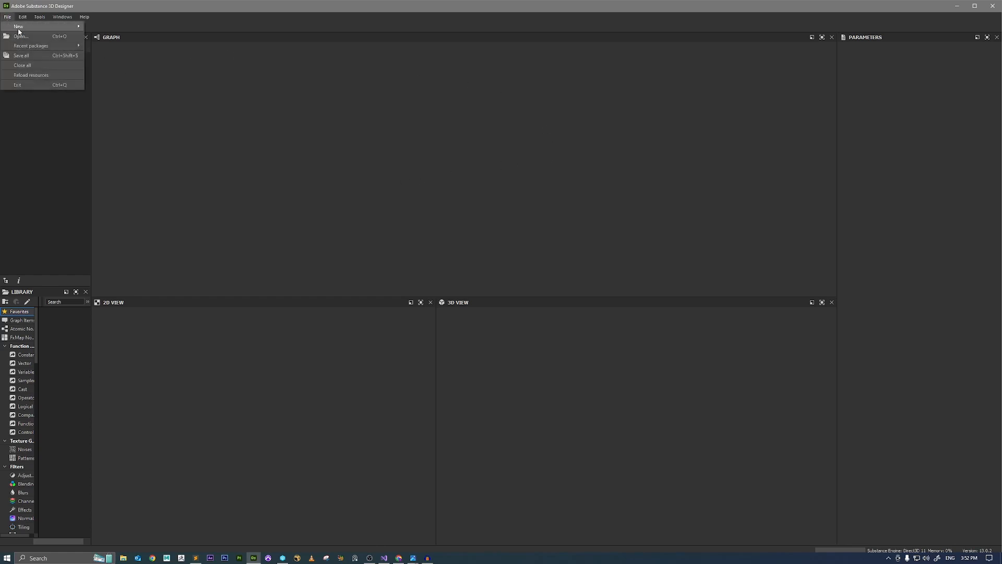
mouse_move(20, 26)
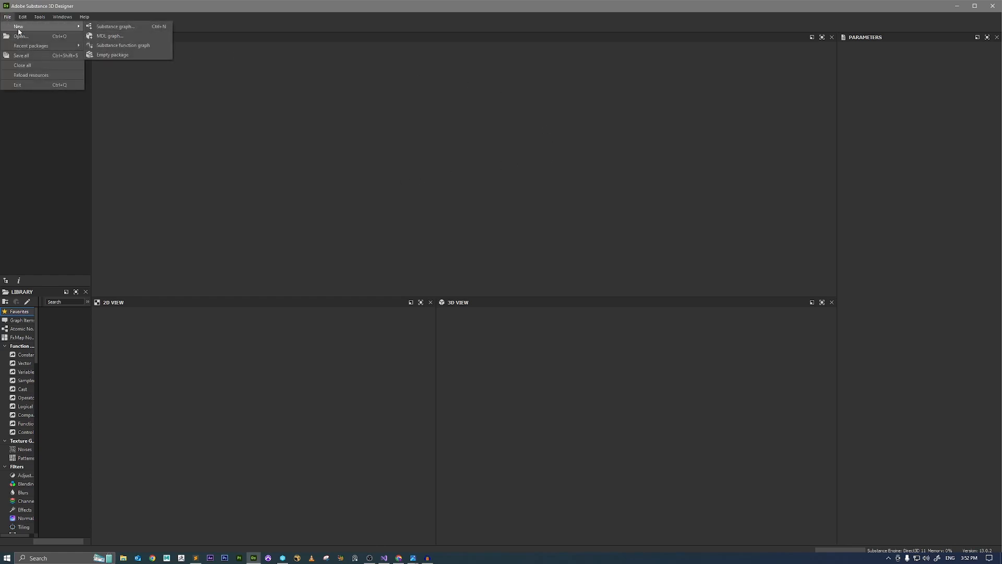
click(113, 27)
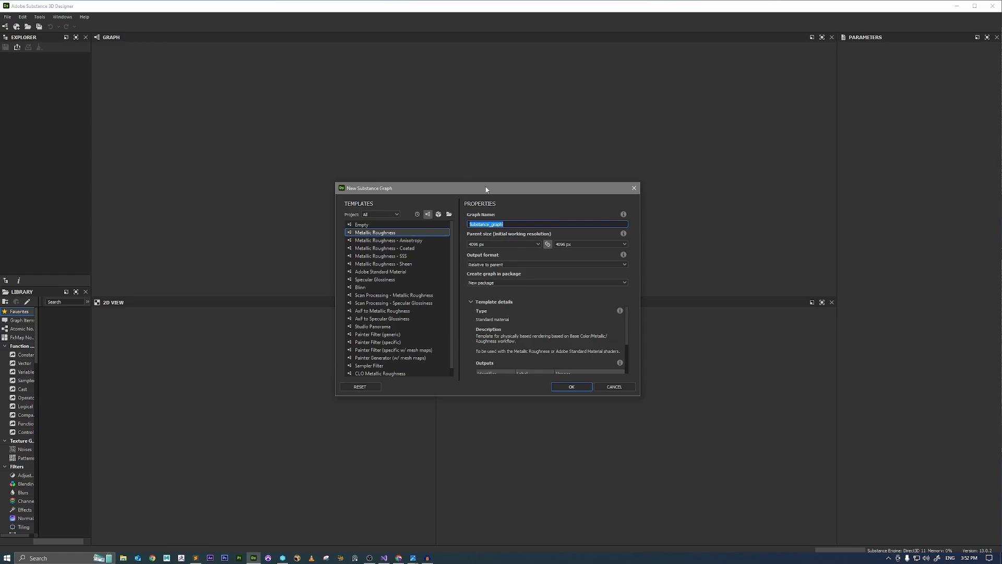
text(Rocks)
click(572, 387)
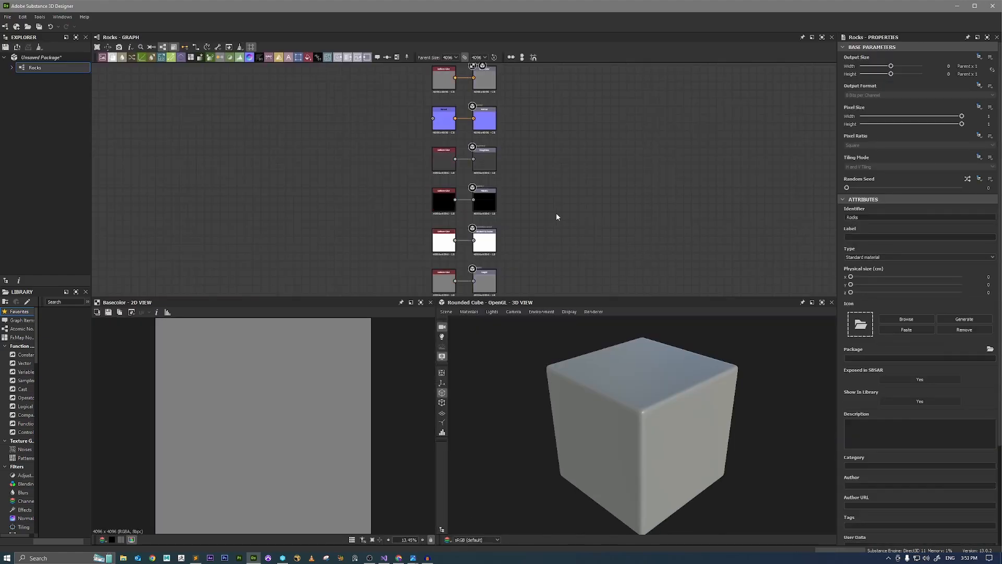
scroll(556, 212, down, 2)
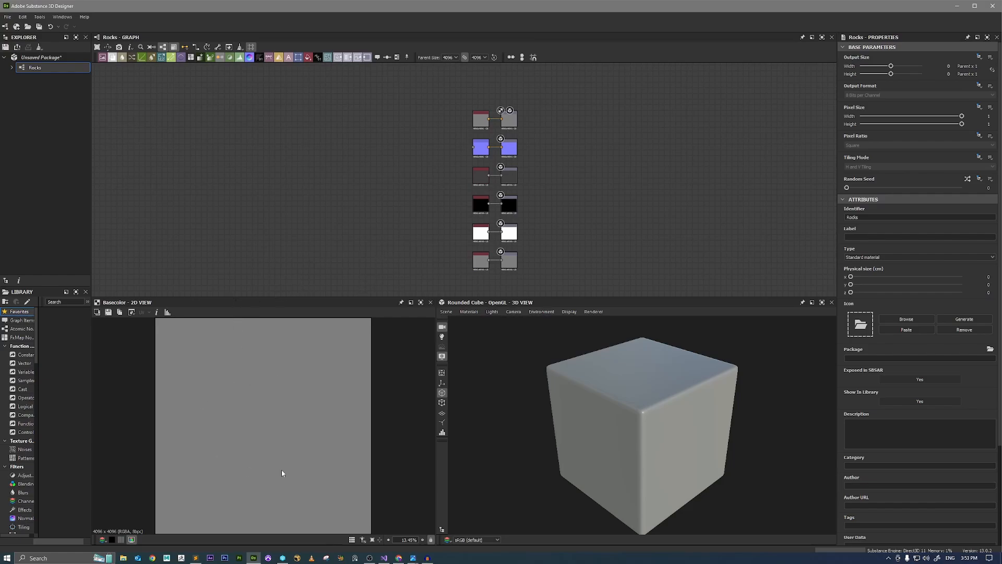
scroll(274, 395, down, 2)
scroll(259, 405, up, 2)
drag(590, 388, 626, 372)
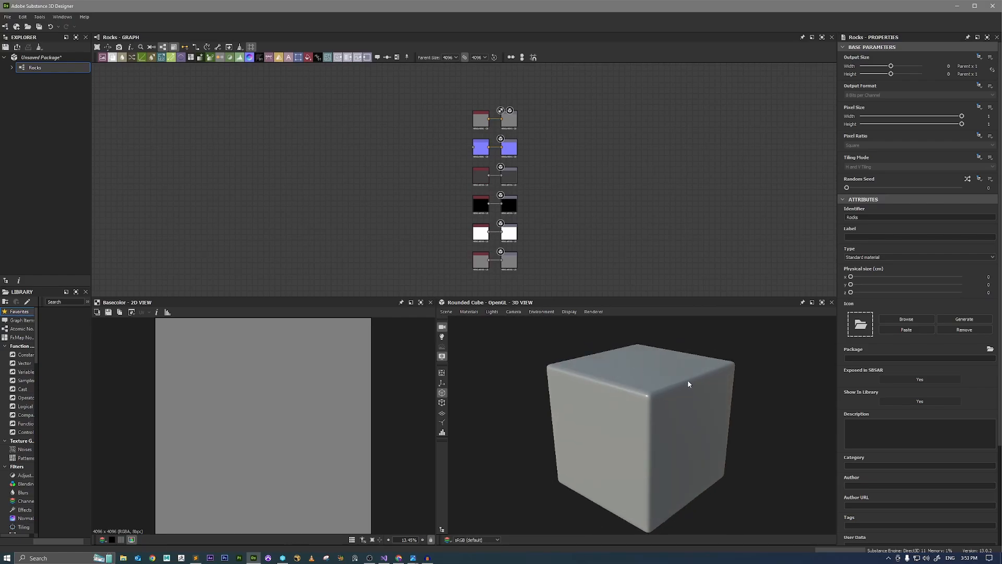
mouse_move(702, 381)
mouse_down()
mouse_move(532, 389)
mouse_move(720, 384)
mouse_move(677, 388)
mouse_up()
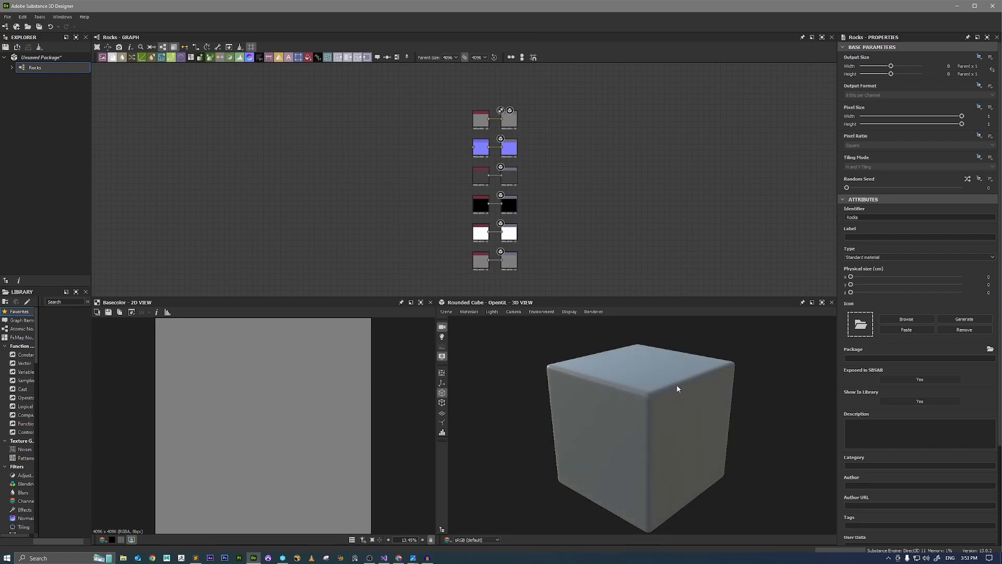
Move the Normal node and its output out of the default node column to an empty graph area on its left.
key(f)
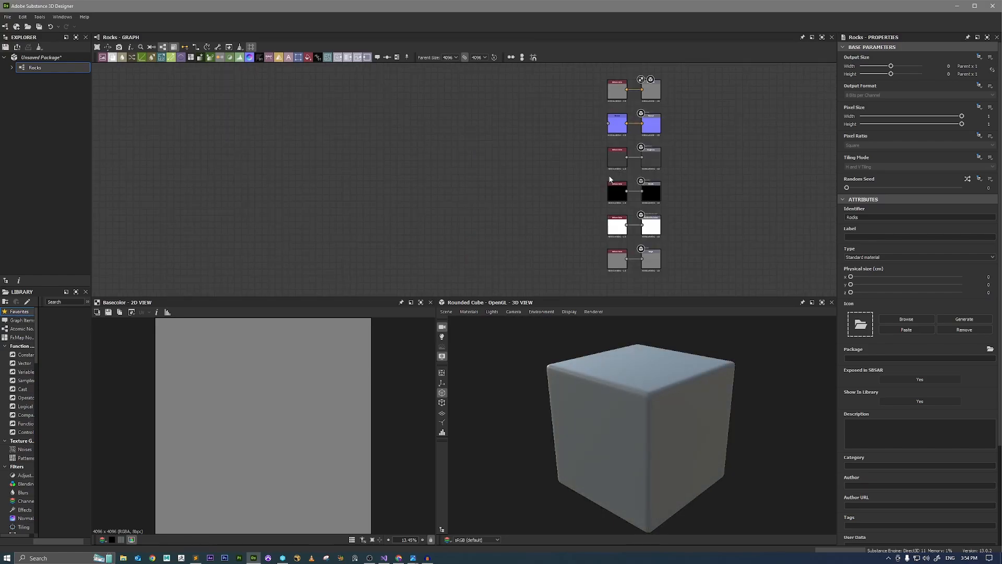
scroll(573, 188, up, 3)
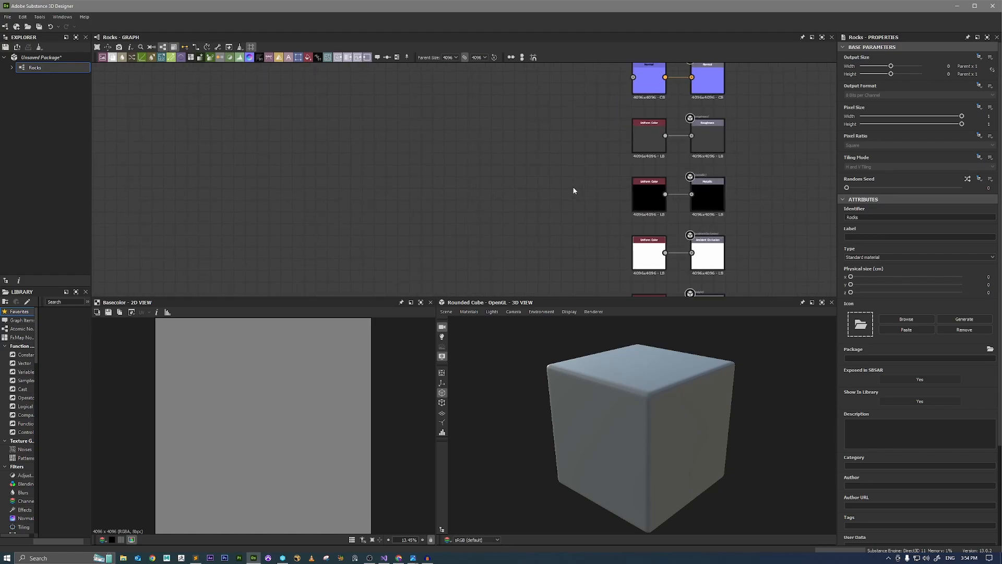
scroll(574, 189, down, 1)
middle_drag(585, 155, 523, 270)
middle_drag(517, 210, 542, 149)
drag(554, 161, 513, 208)
middle_drag(555, 230, 575, 180)
scroll(639, 171, up, 2)
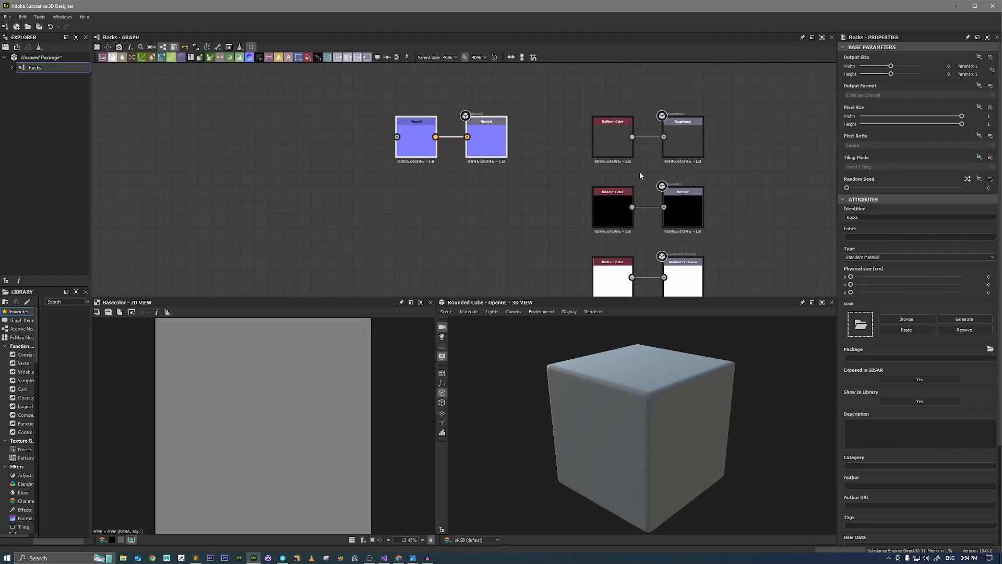
Move the Ambient Occlusion and Height outputs with their Uniform Color nodes beneath the Normal pair.
middle_drag(556, 276, 562, 190)
drag(562, 190, 498, 128)
middle_drag(584, 245, 580, 152)
drag(580, 155, 689, 167)
middle_drag(689, 167, 742, 265)
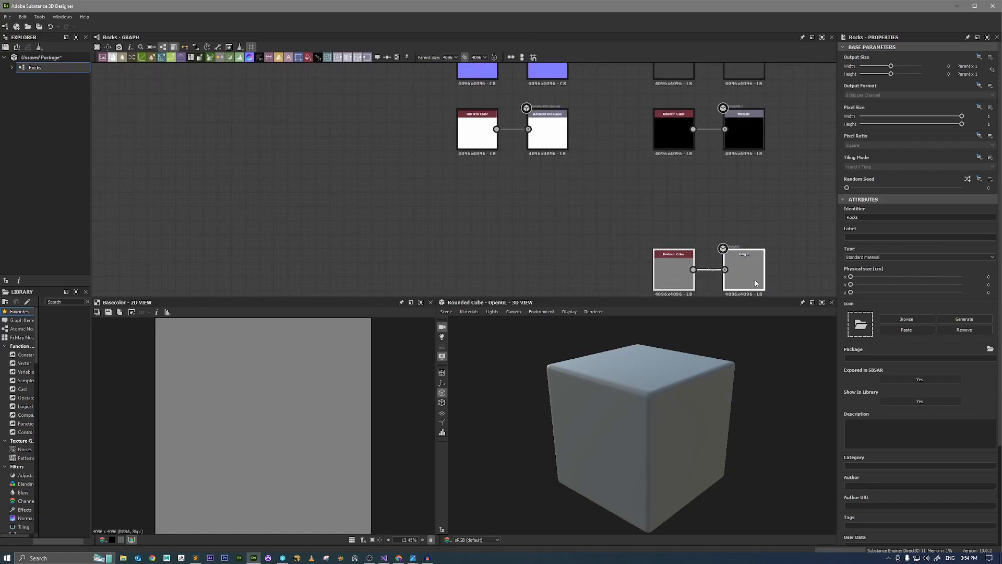
drag(749, 270, 555, 217)
middle_drag(632, 166, 634, 234)
scroll(632, 228, down, 3)
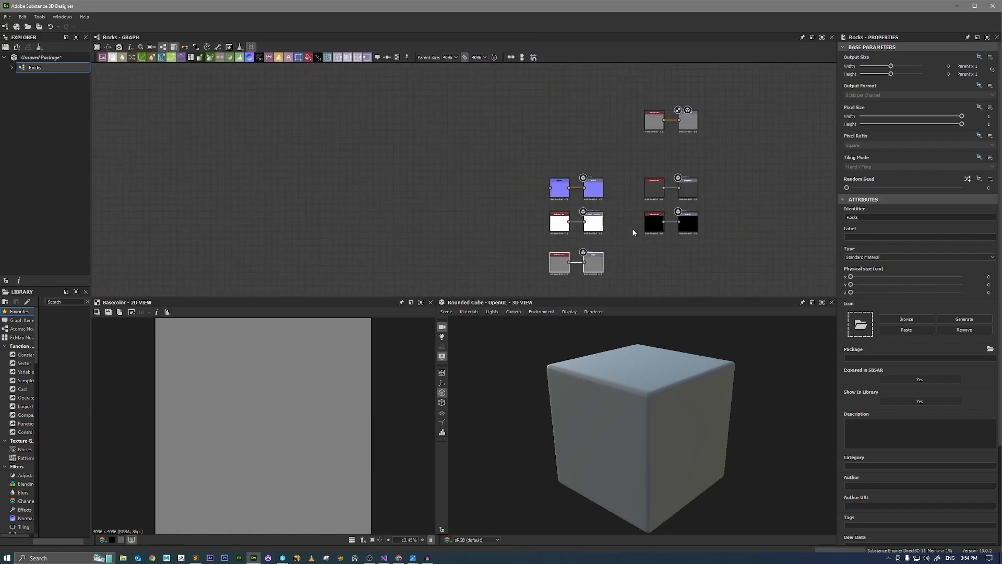
Move the Base Color, Roughness and Metallic node pairs away from the Normal, Ambient Occlusion and Height group.
drag(641, 205, 694, 196)
drag(749, 222, 645, 120)
middle_drag(656, 197, 676, 225)
drag(676, 224, 581, 134)
middle_drag(558, 216, 597, 194)
Add an Auto Levels node in the empty graph area left of the Normal, Ambient Occlusion and Height nodes.
scroll(597, 197, up, 2)
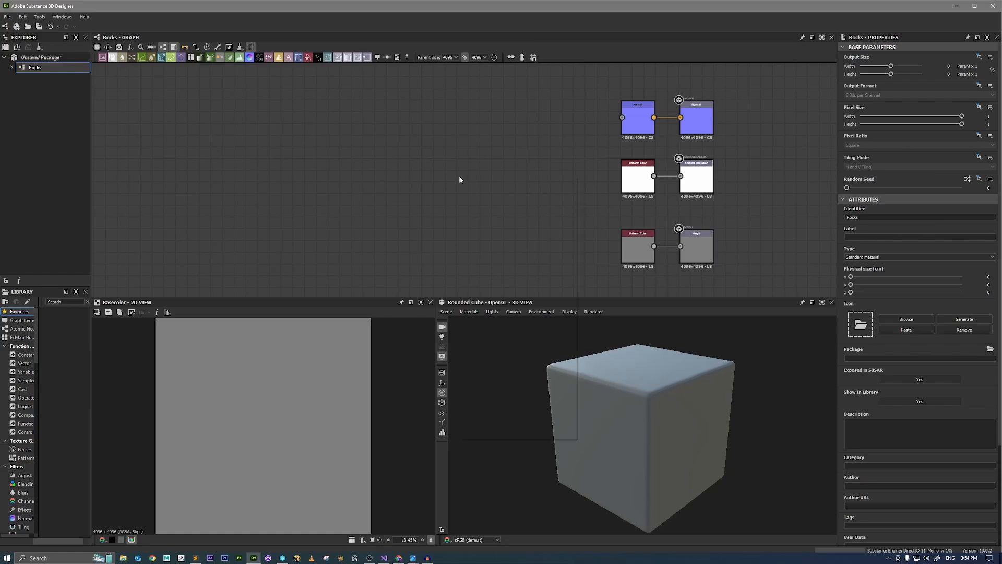
key(space)
text(auto)
key(Down)
key(Down)
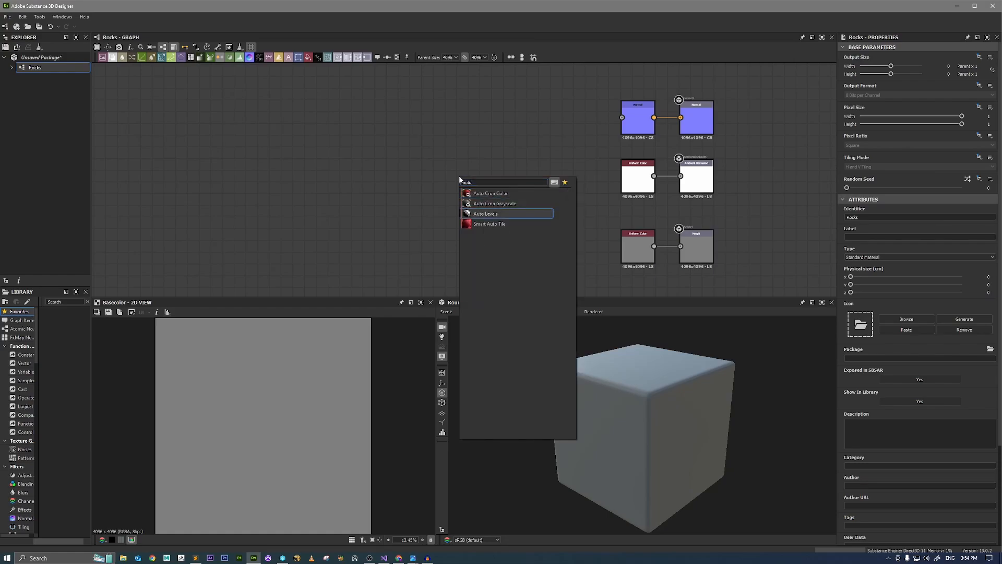
key(Return)
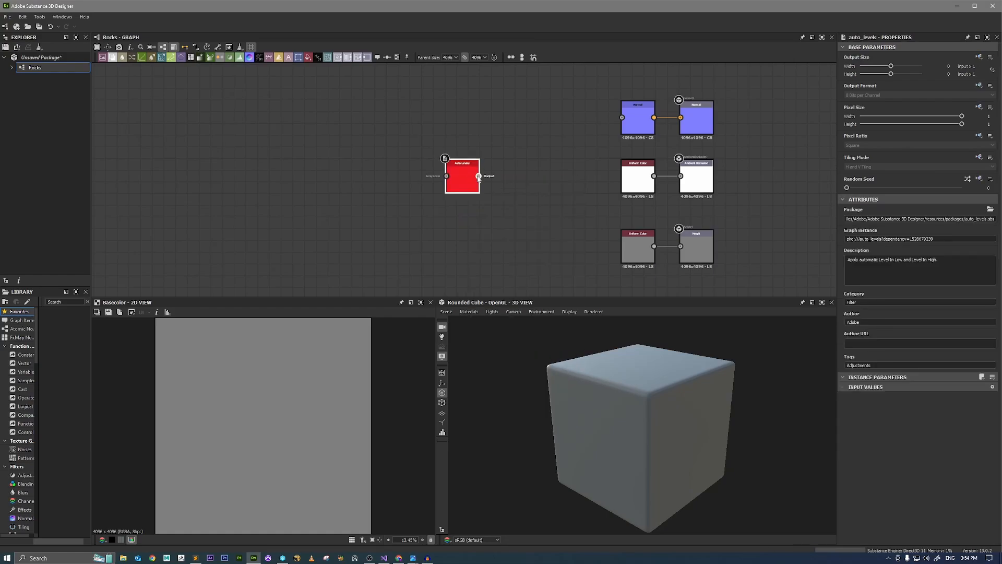
Connect Auto Levels to the Normal node and the Height output, and delete the Height and Ambient Occlusion Uniform Color nodes.
drag(620, 117, 622, 118)
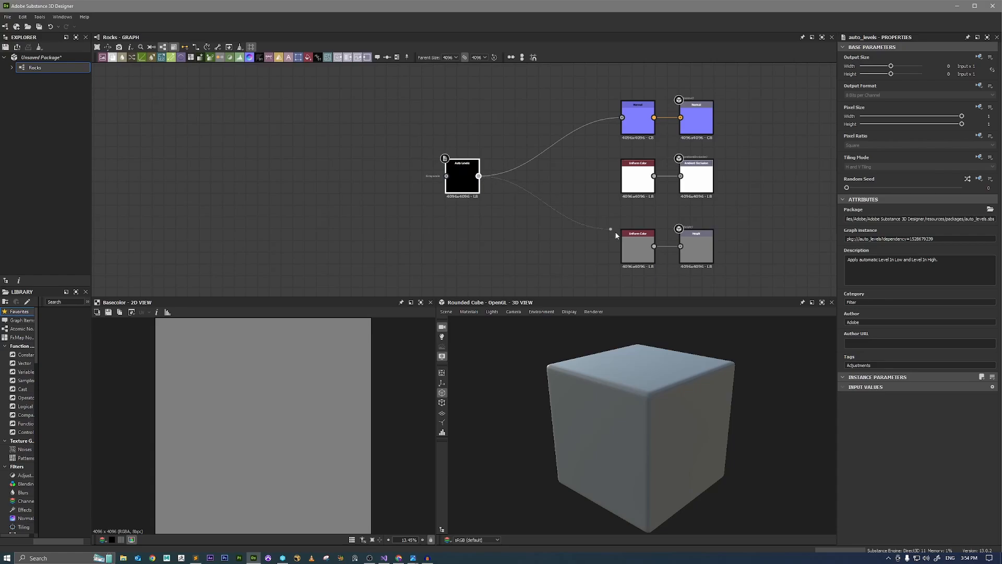
drag(615, 231, 624, 188)
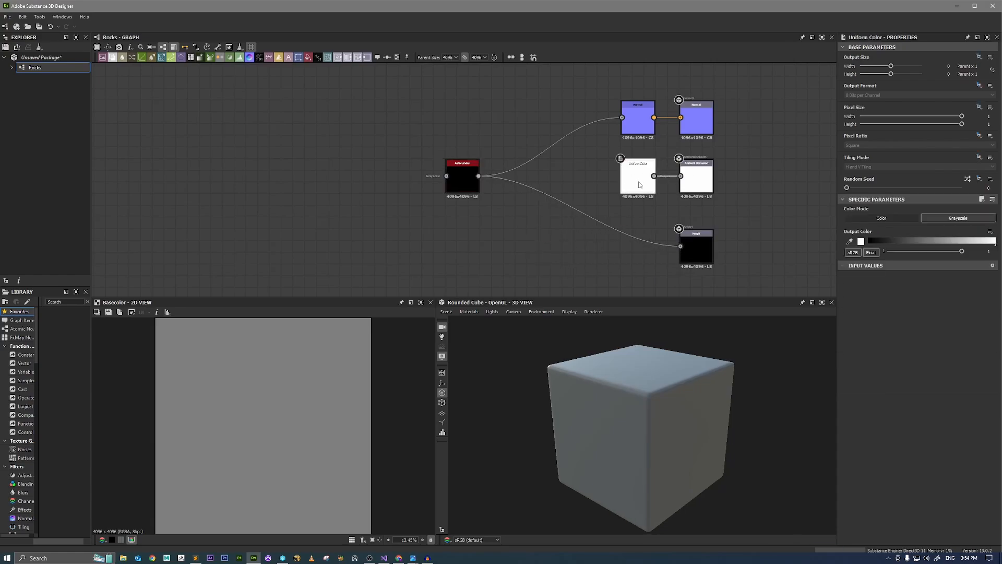
key(Delete)
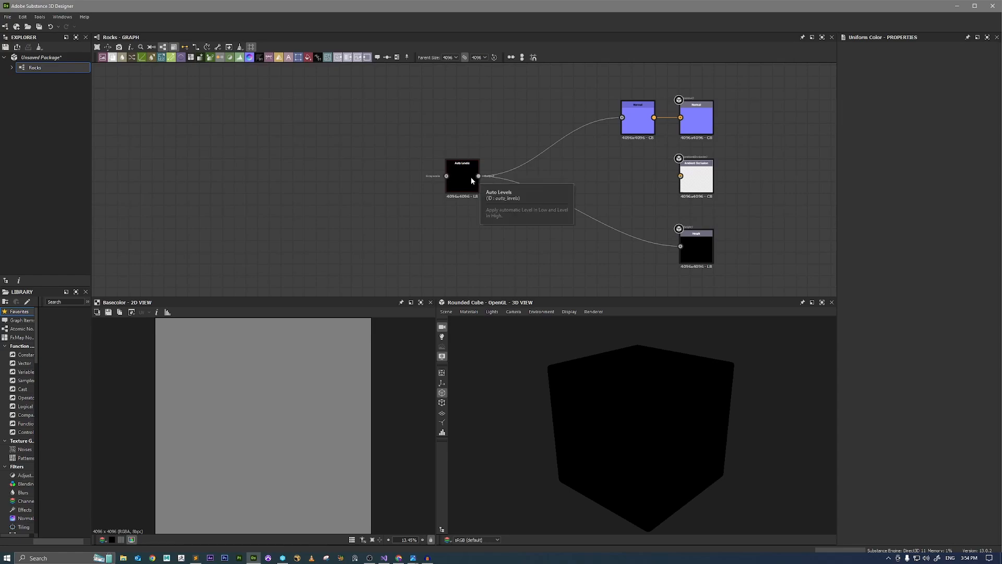
Insert an Ambient Occlusion (HBAO) node between Auto Levels and the Ambient Occlusion output, aligned under the Normal node.
drag(478, 176, 585, 177)
text(hba)
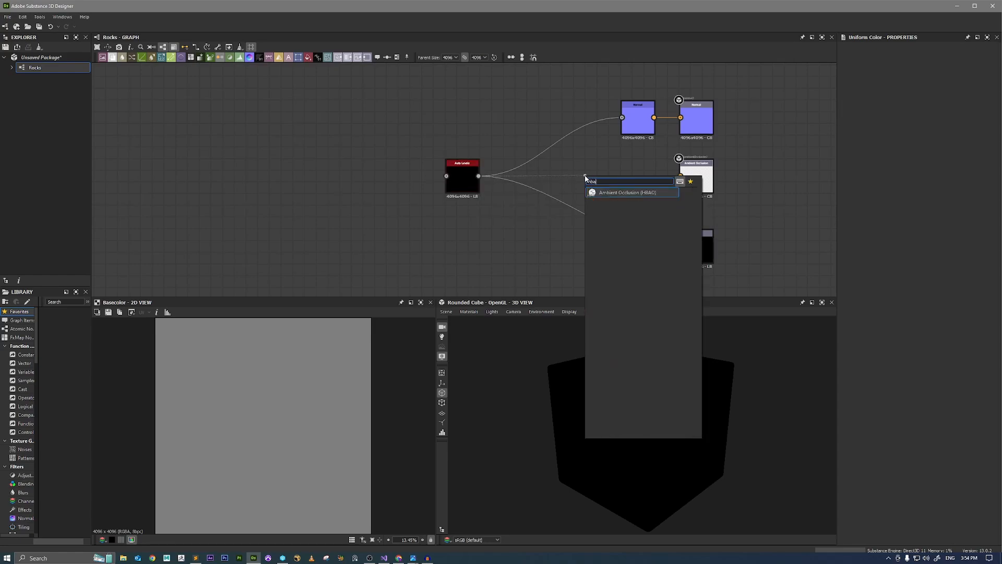
key(Return)
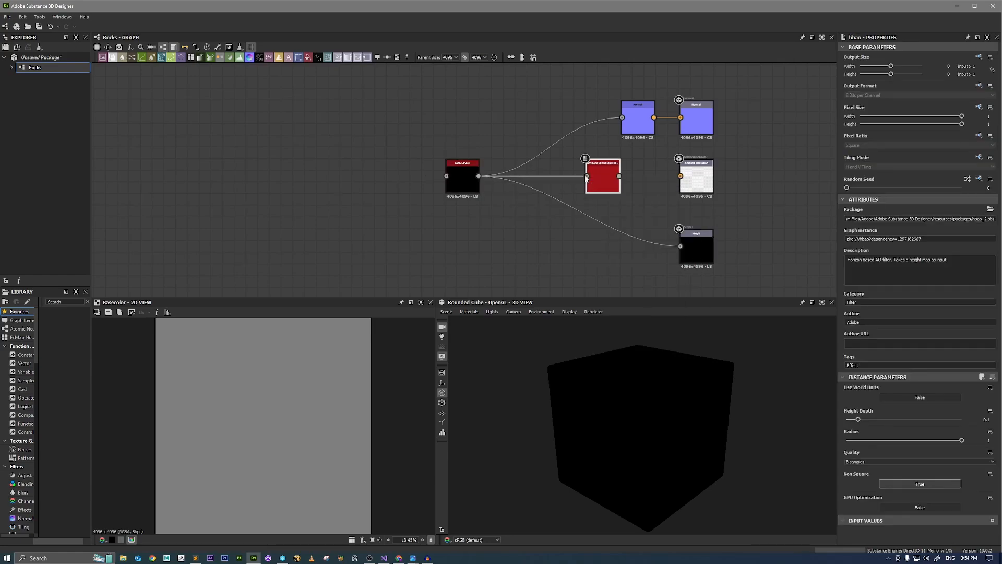
drag(619, 176, 681, 176)
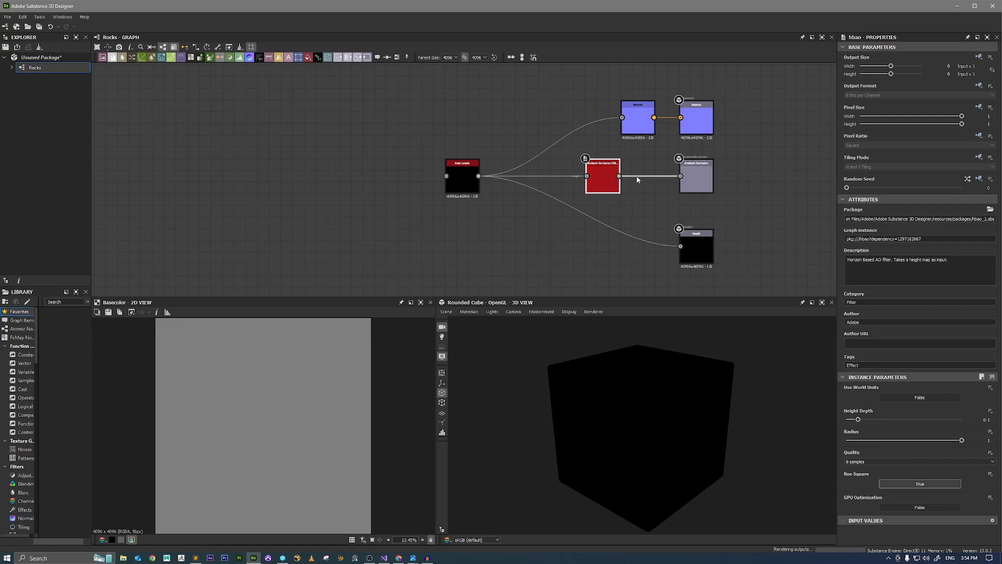
drag(604, 181, 639, 181)
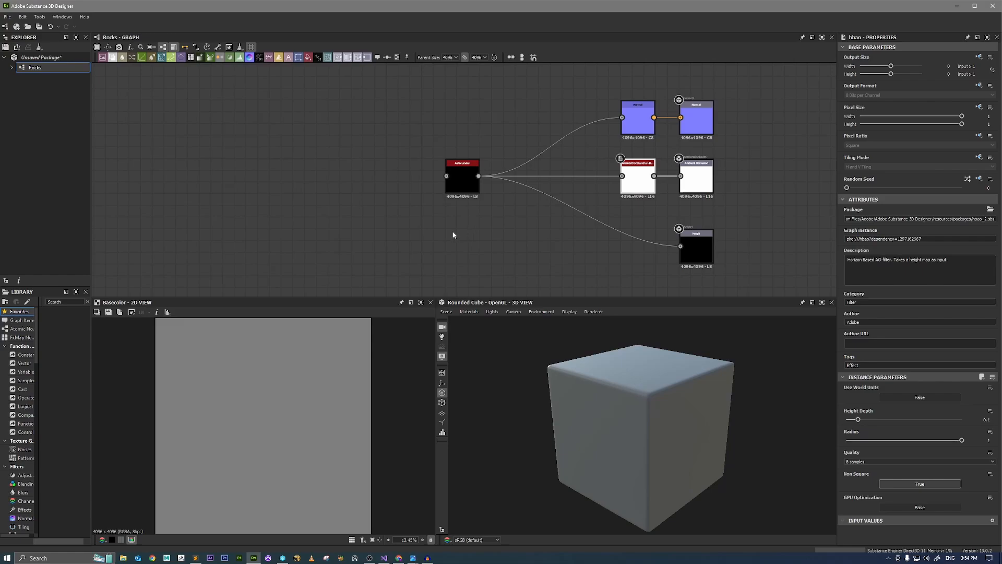
Add a Tile Sampler node left of Auto Levels and connect its output to the Auto Levels input.
middle_drag(393, 242, 579, 234)
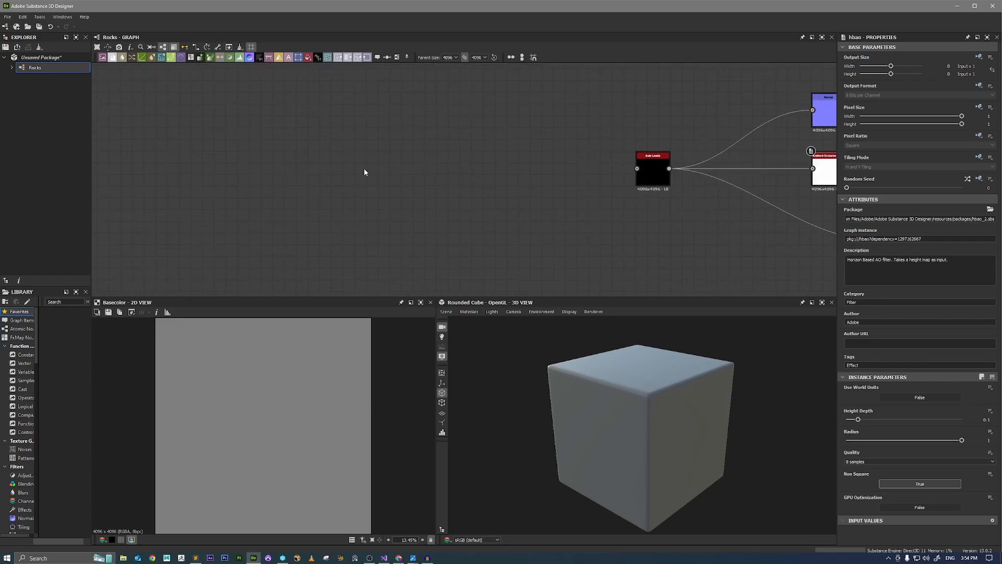
key(space)
text(tile)
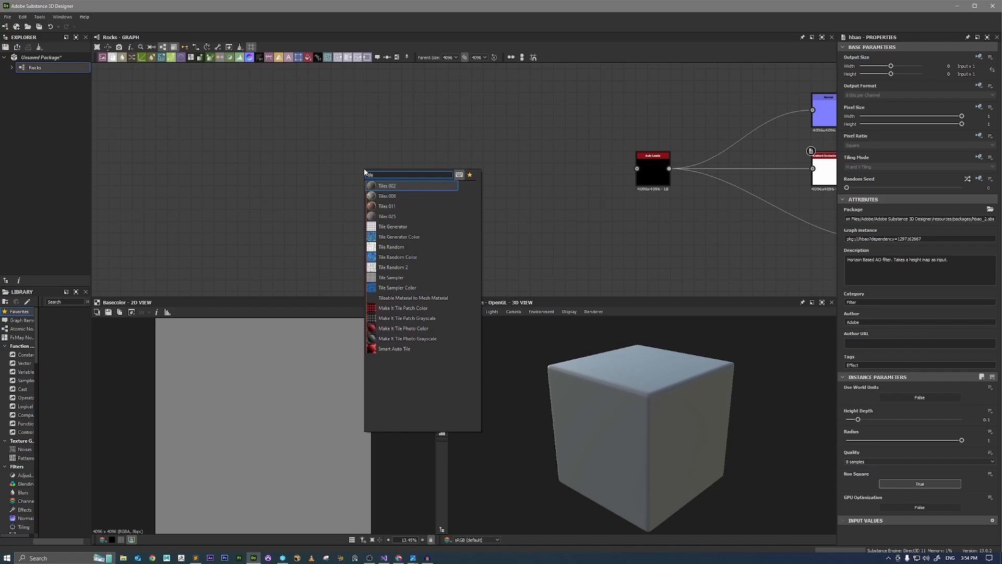
key(Down)
key(Down)
key(Down)
key(Down)
key(Down)
key(Down)
key(Down)
key(Down)
key(Down)
key(Return)
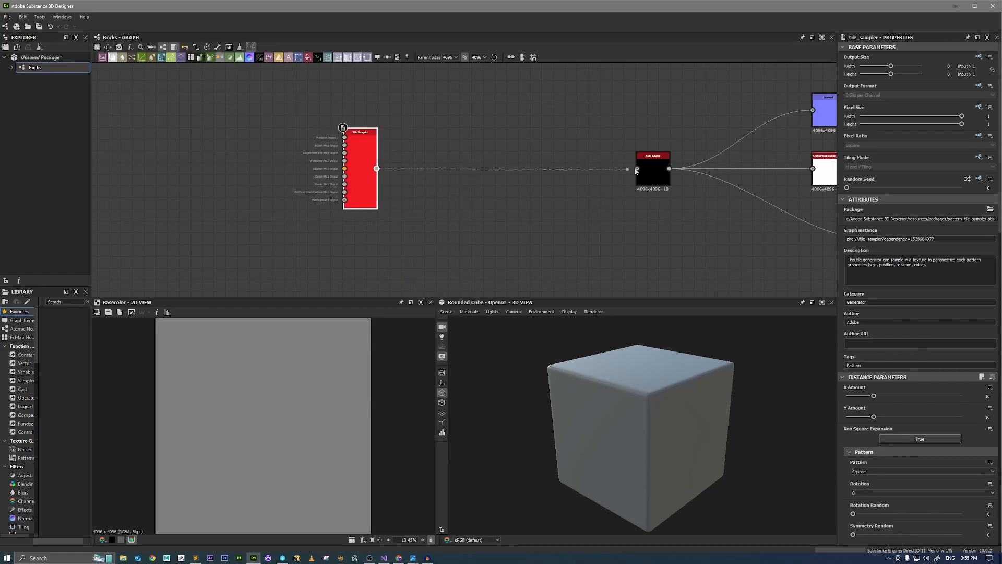
drag(635, 171, 636, 168)
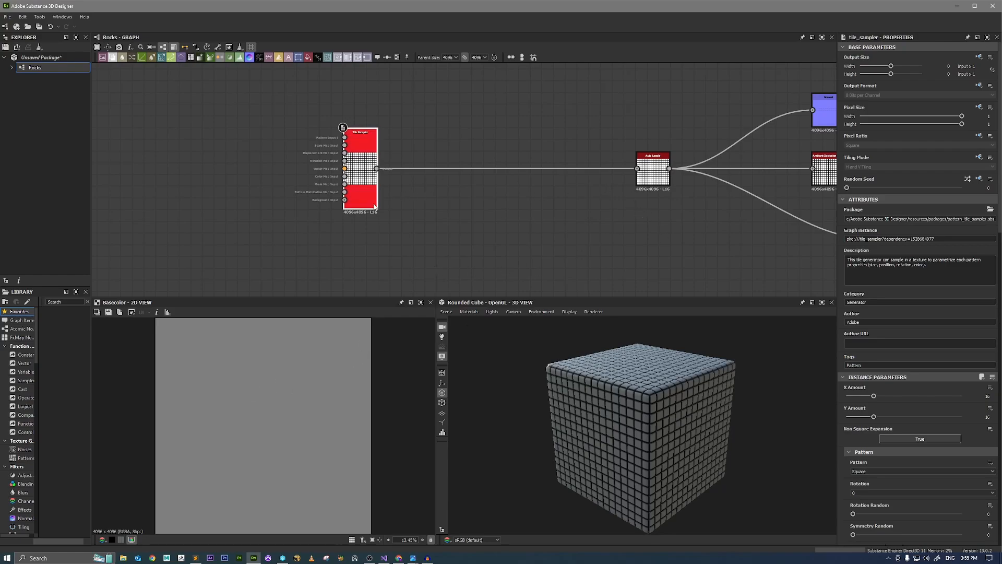
Show the Tile Sampler in the 2D view and set its Pattern to Pyramid.
double_click(367, 191)
scroll(256, 392, up, 2)
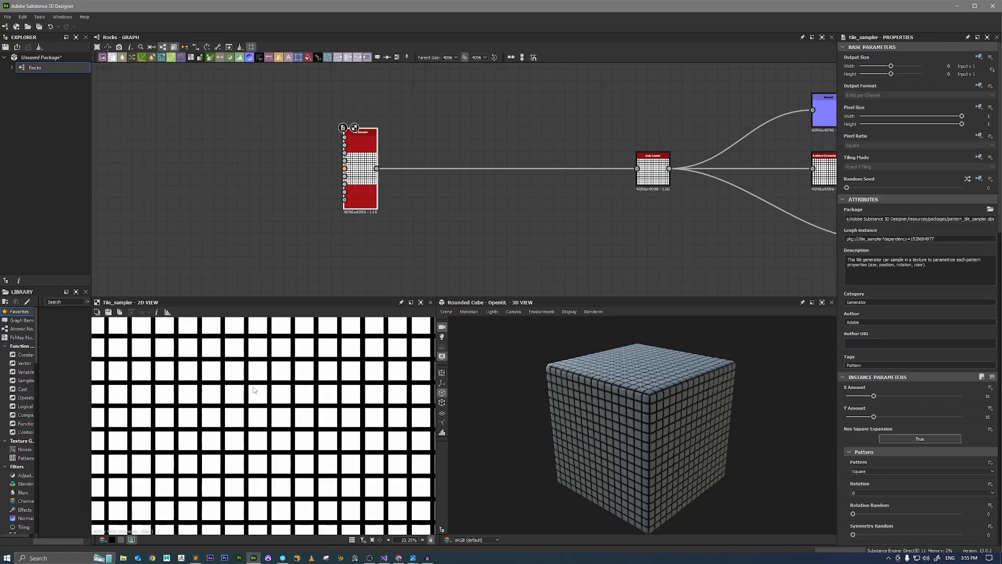
scroll(253, 389, down, 1)
scroll(253, 389, down, 1)
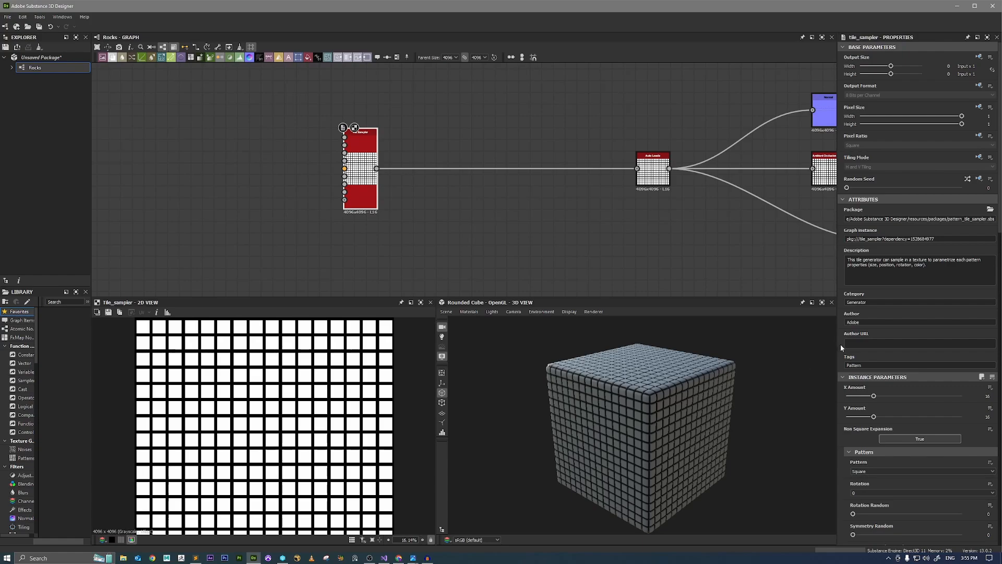
scroll(851, 346, down, 3)
scroll(848, 342, down, 3)
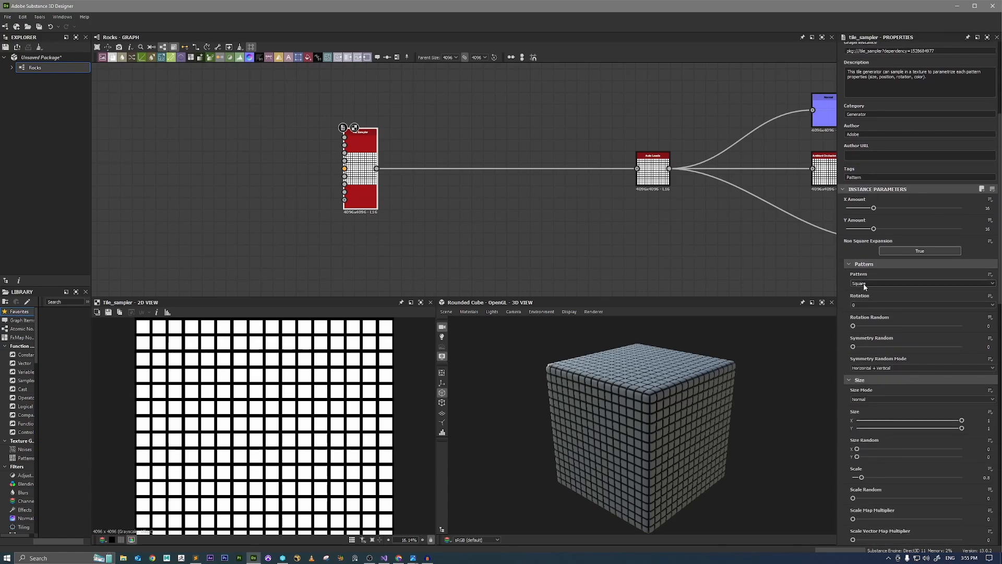
click(864, 284)
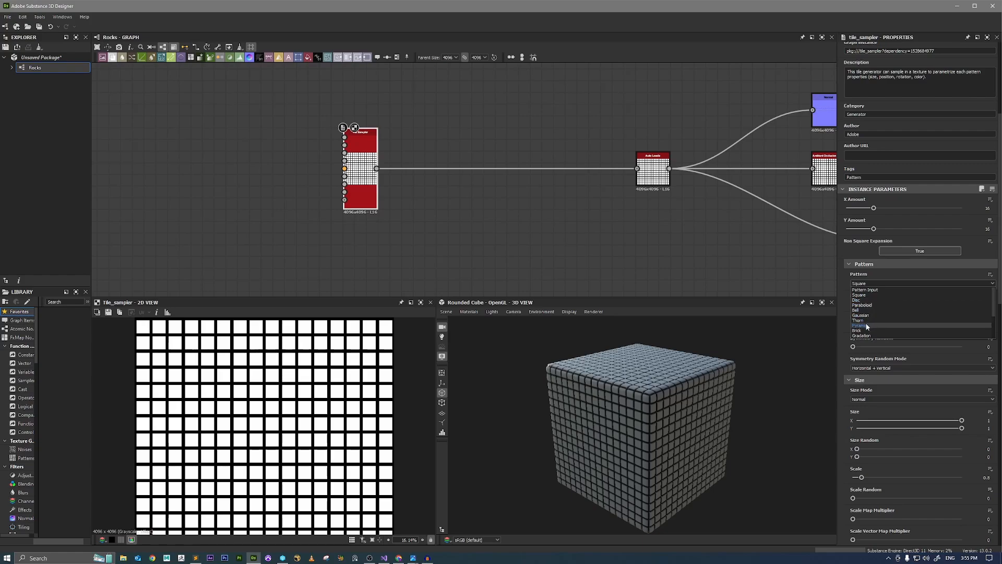
click(860, 325)
scroll(269, 418, up, 3)
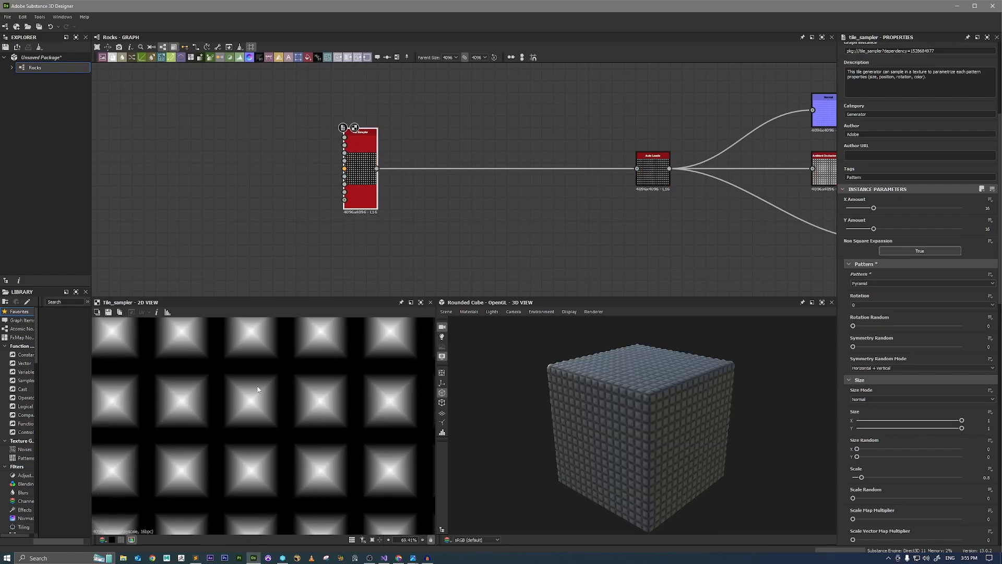
scroll(262, 398, down, 3)
scroll(271, 397, down, 1)
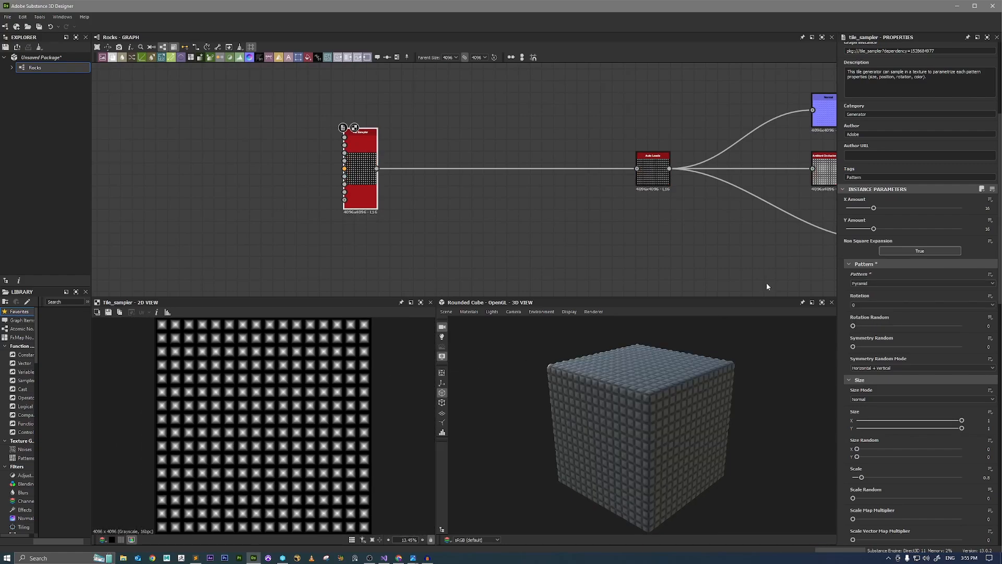
Set the Tile Sampler's X Amount and Y Amount to 7.
drag(865, 208, 858, 230)
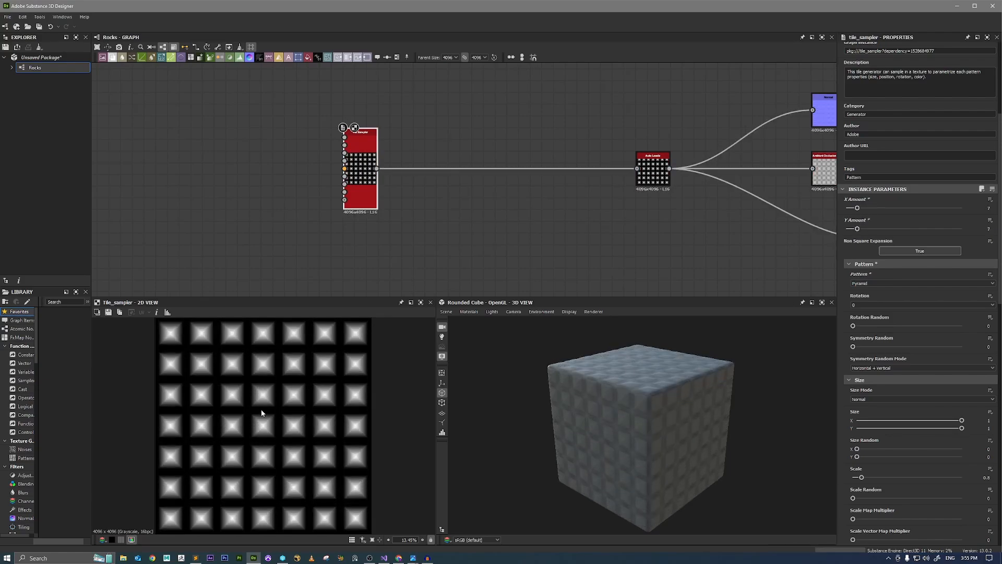
scroll(262, 412, up, 2)
scroll(279, 386, down, 1)
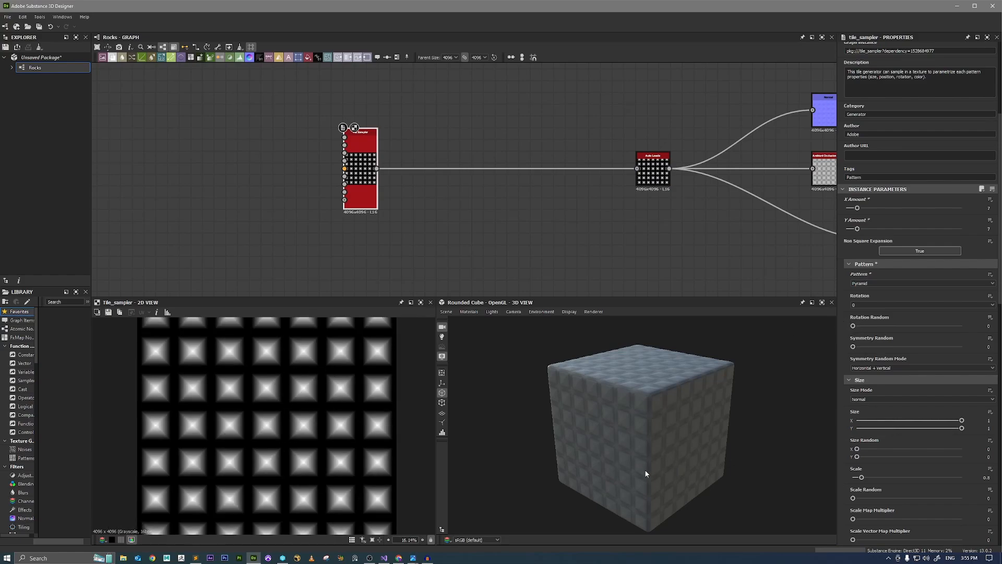
scroll(858, 348, down, 5)
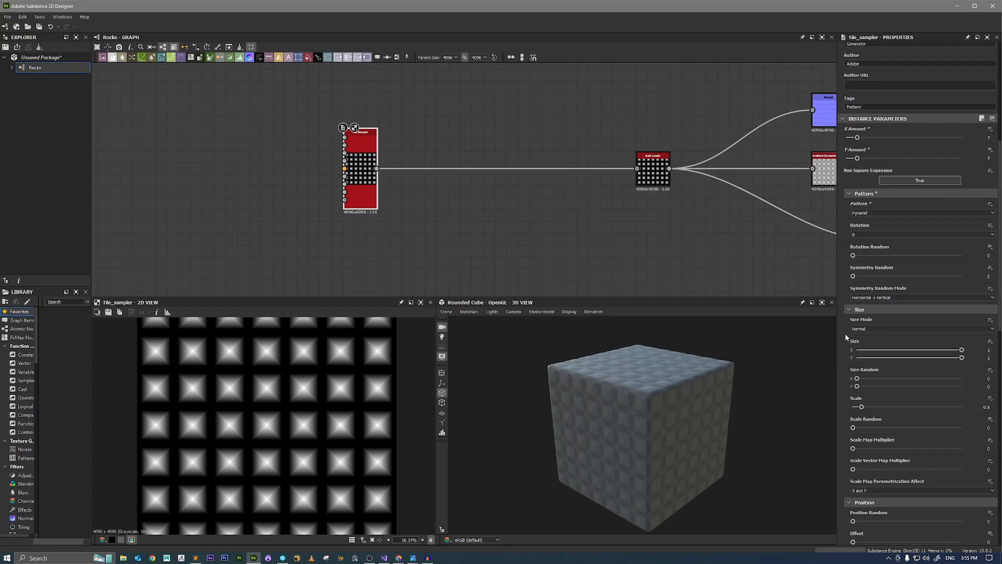
Set the Tile Sampler's Scale to about 2.2, Scale Random to 0.39 and Position Random to about 0.36.
drag(862, 313, 896, 333)
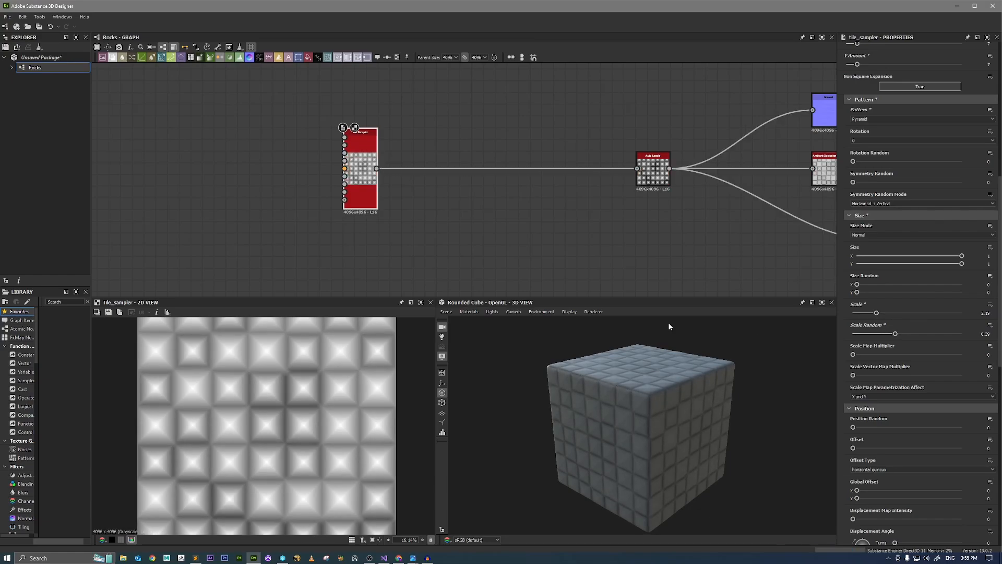
scroll(860, 357, down, 3)
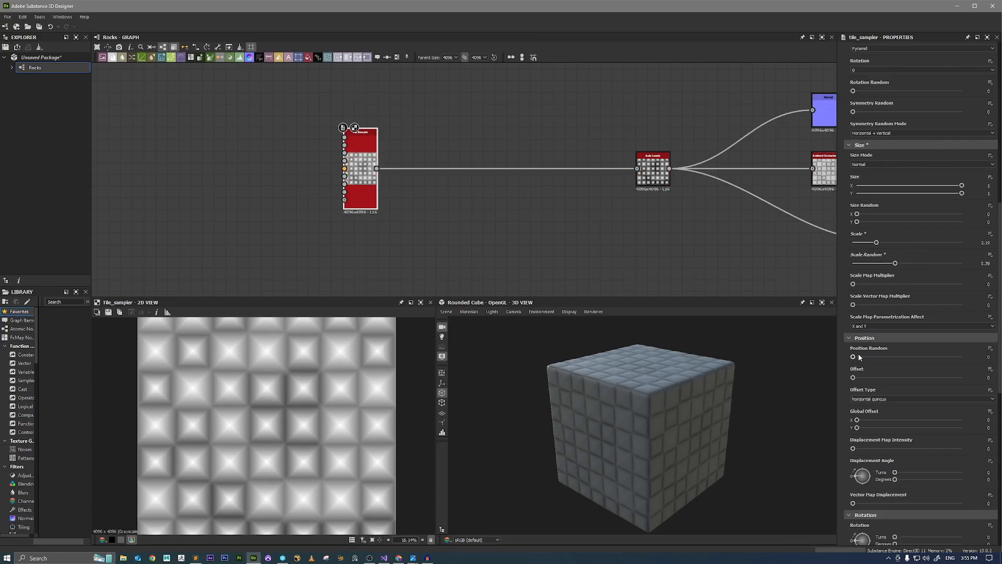
drag(853, 357, 857, 357)
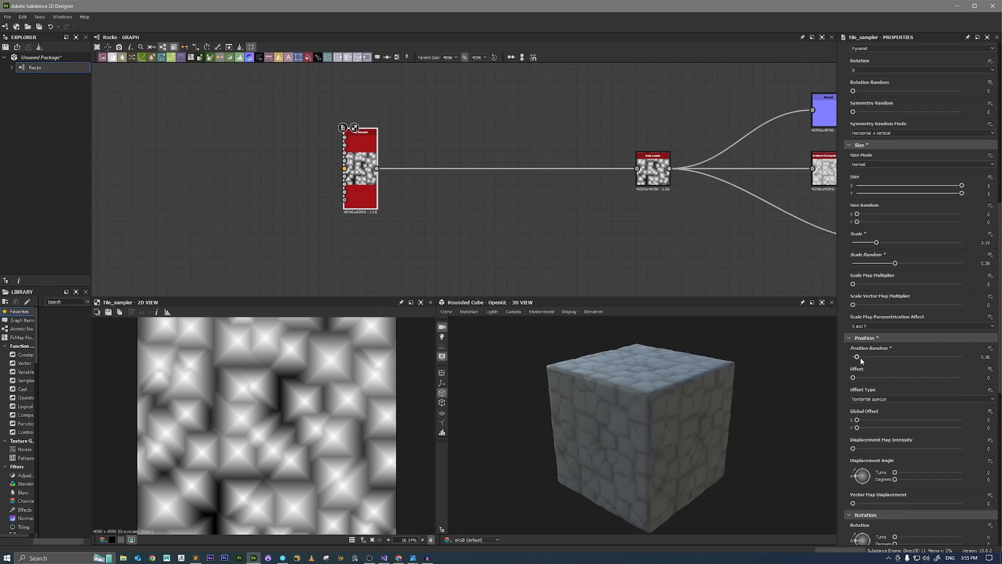
Set the Tile Sampler's Rotation Random to about 0.13 so the pyramids turn at varied angles.
scroll(860, 357, down, 5)
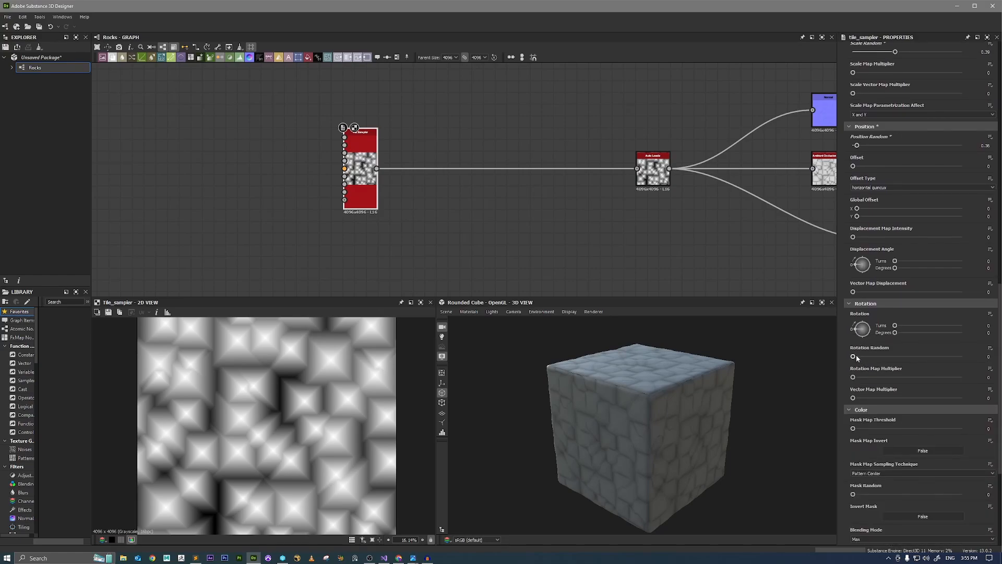
drag(855, 357, 869, 358)
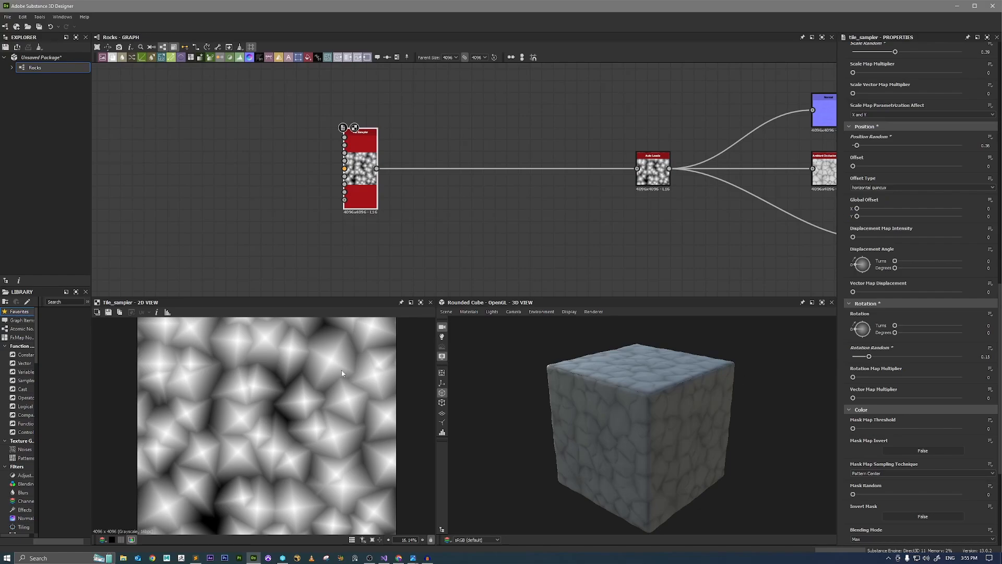
scroll(341, 373, down, 3)
scroll(269, 398, up, 2)
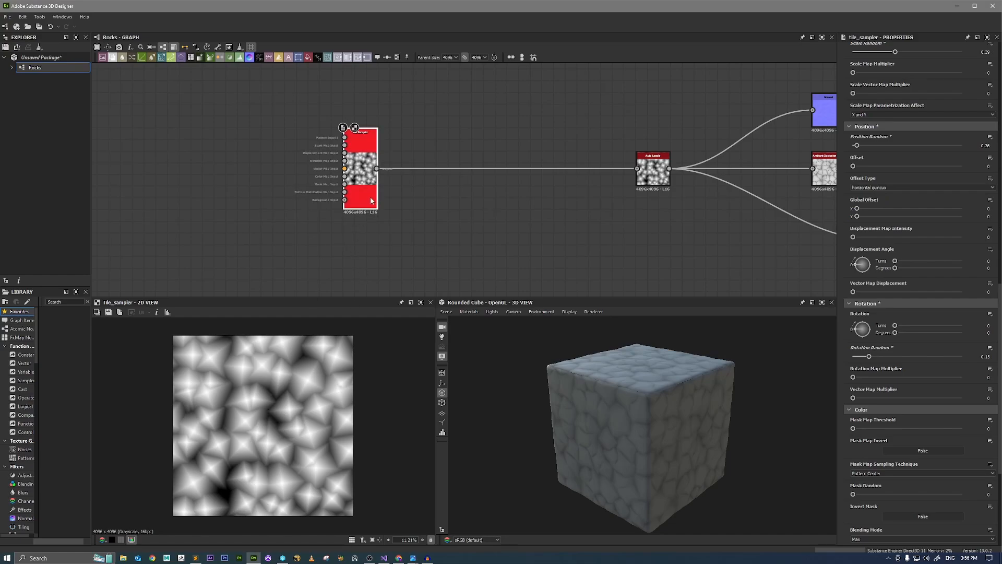
Adjust the Tile Sampler's pattern to Scale 3.44, Position Random 0.72 and Scale Random 0.17.
scroll(848, 351, up, 3)
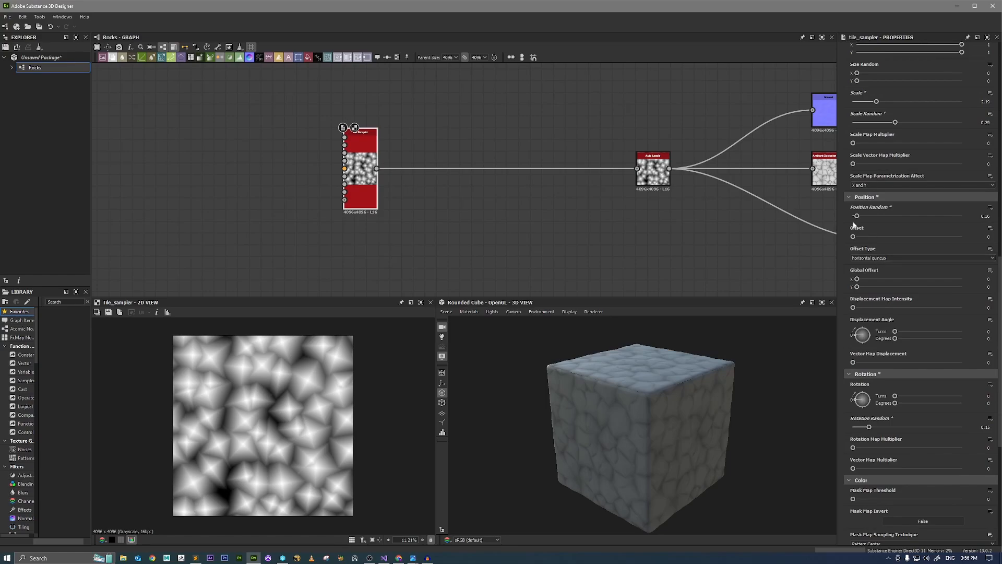
drag(857, 216, 890, 219)
scroll(880, 218, up, 5)
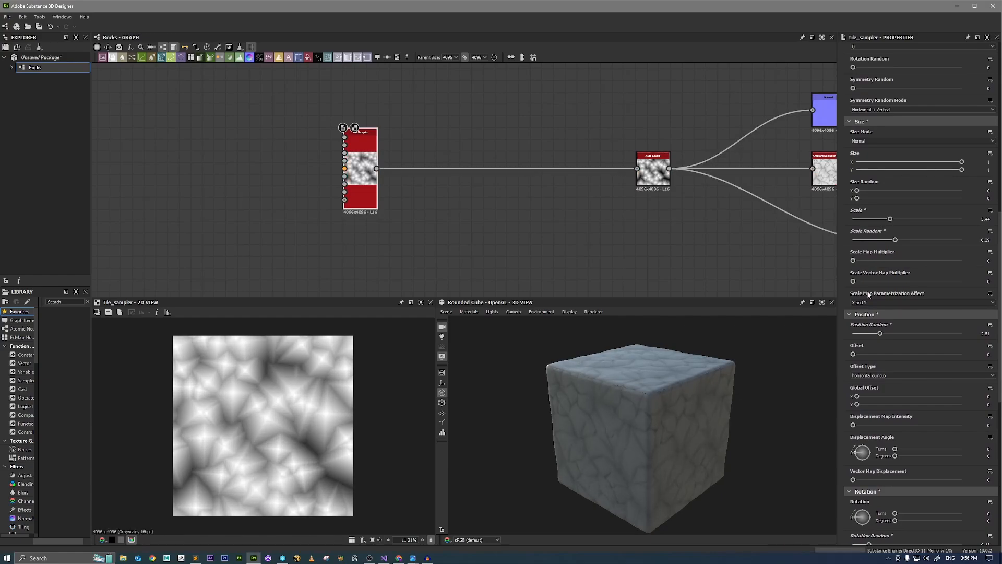
drag(870, 333, 861, 334)
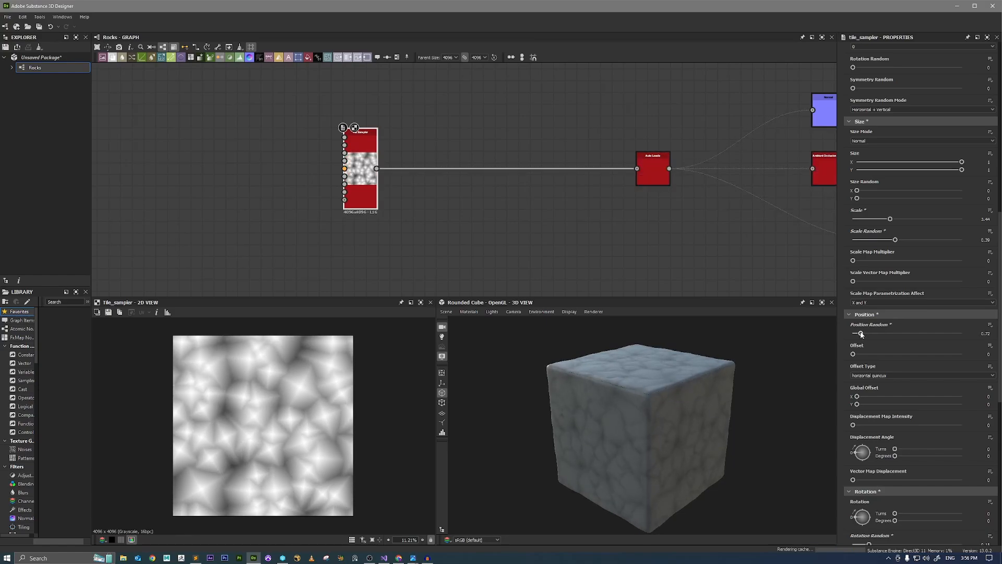
drag(895, 240, 872, 242)
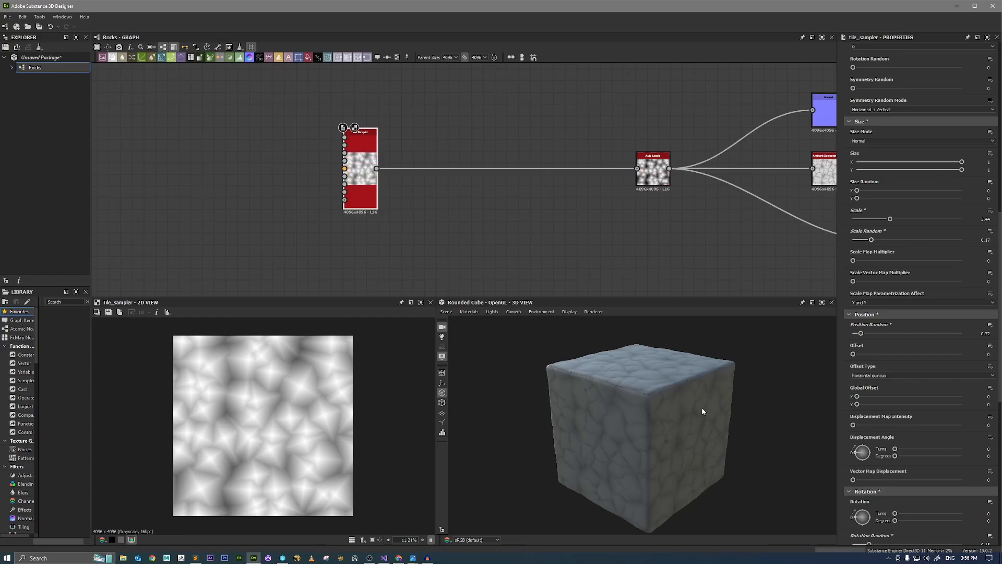
Switch the default 3D material to Metallic Roughness with Tessellation + Displacement, using height Scale 4.42 and Tessellation Factor 16.
drag(702, 409, 658, 382)
right_drag(658, 382, 803, 470)
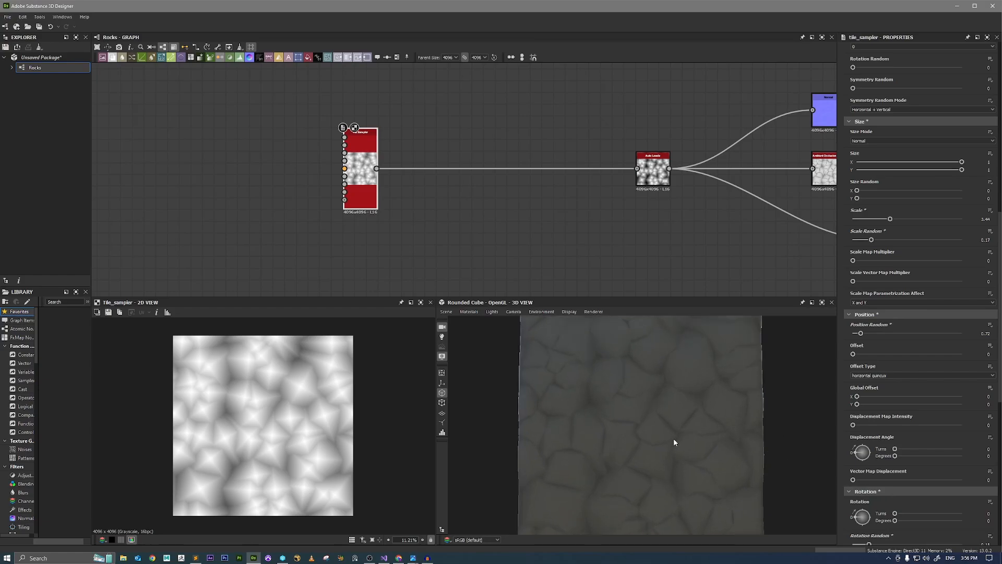
shift+right_drag(673, 442, 735, 444)
drag(746, 445, 694, 388)
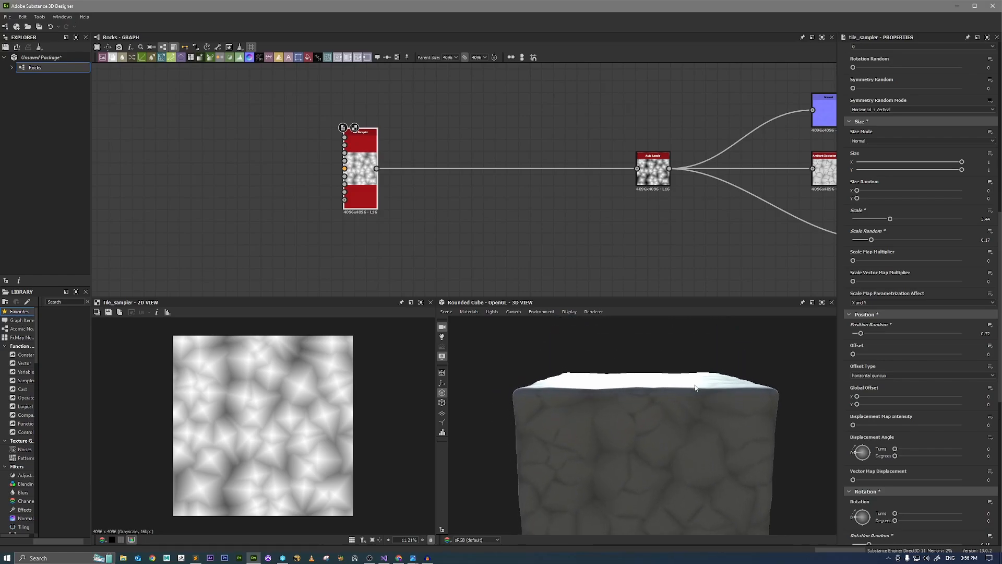
click(468, 312)
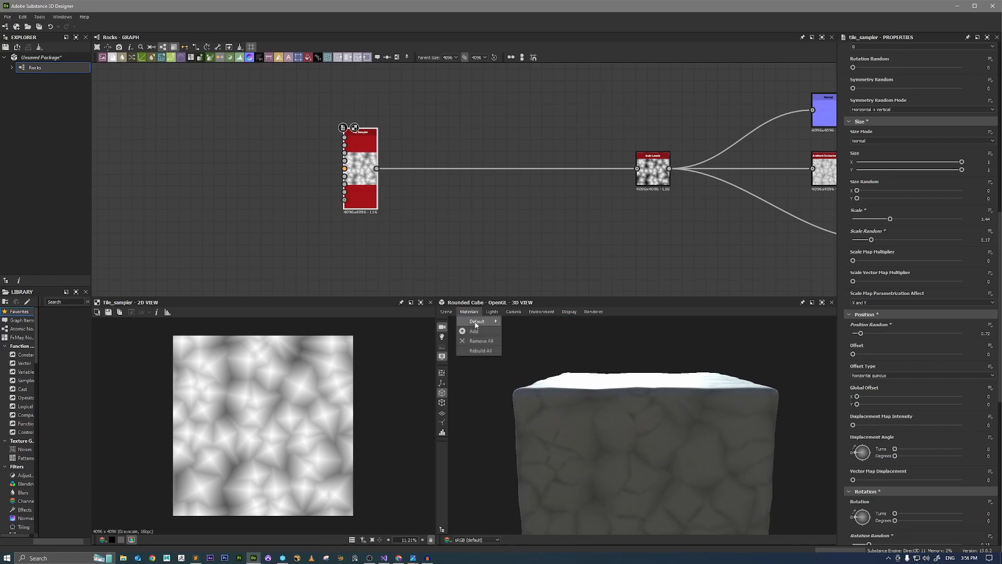
mouse_move(475, 324)
mouse_move(558, 371)
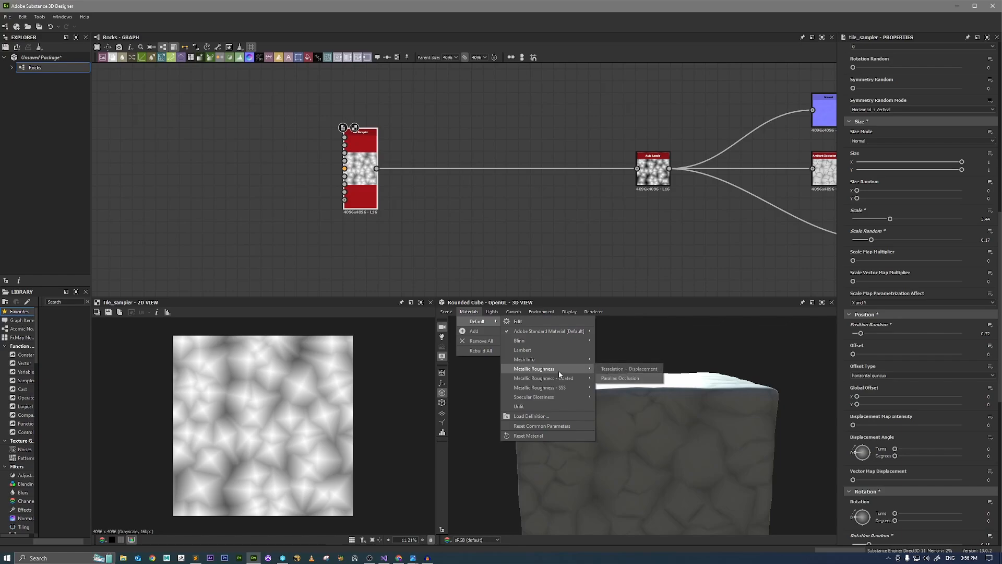
click(617, 369)
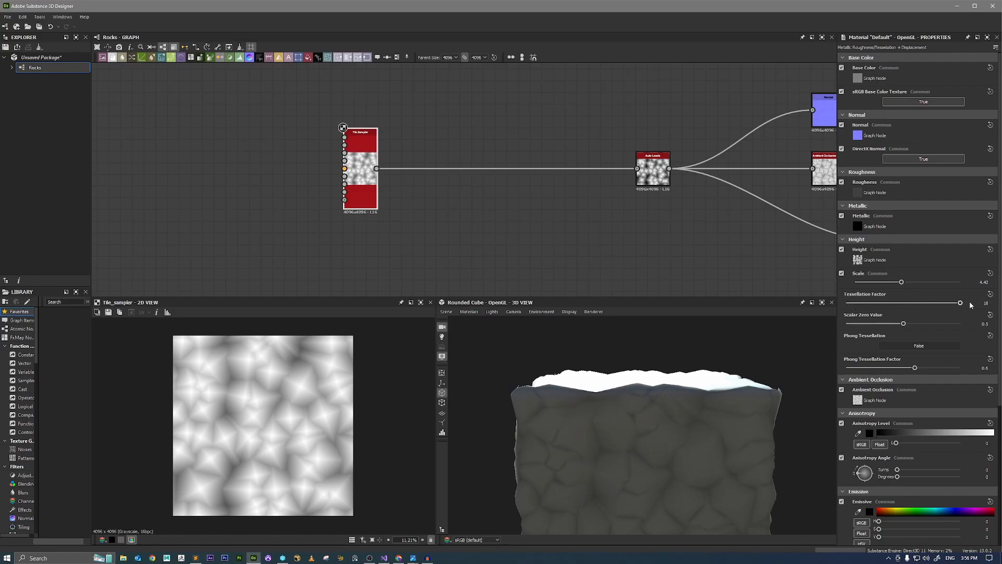
drag(590, 400, 648, 343)
scroll(647, 343, down, 5)
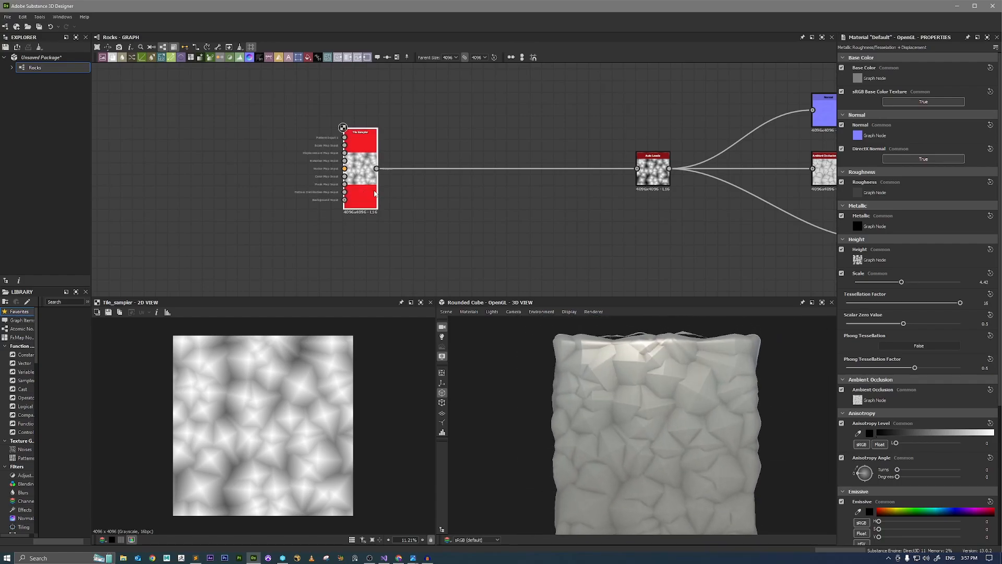
Insert a Non Uniform Directional Warp Grayscale node between the Tile Sampler and Auto Levels.
drag(367, 195, 331, 195)
scroll(331, 195, up, 5)
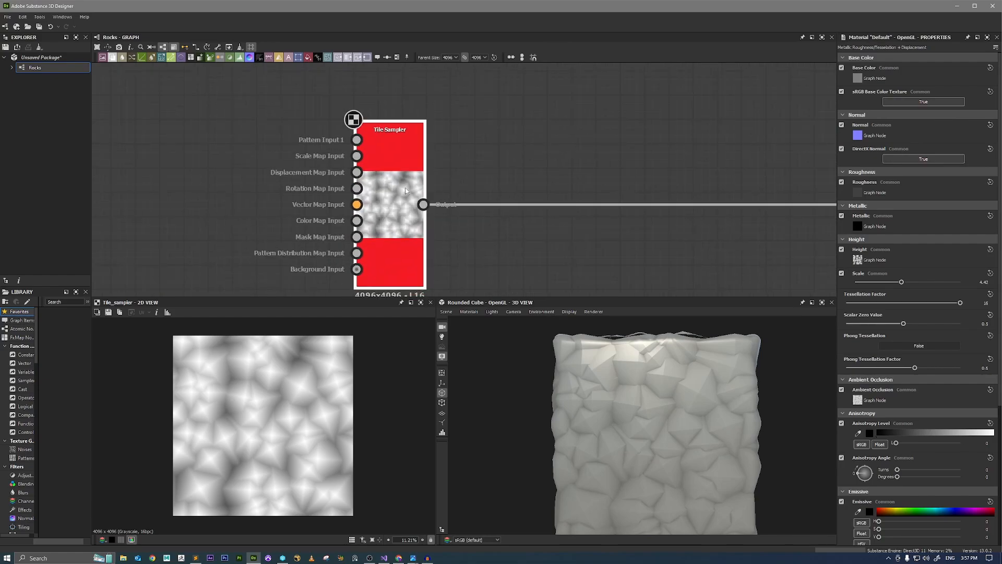
click(408, 219)
key(space)
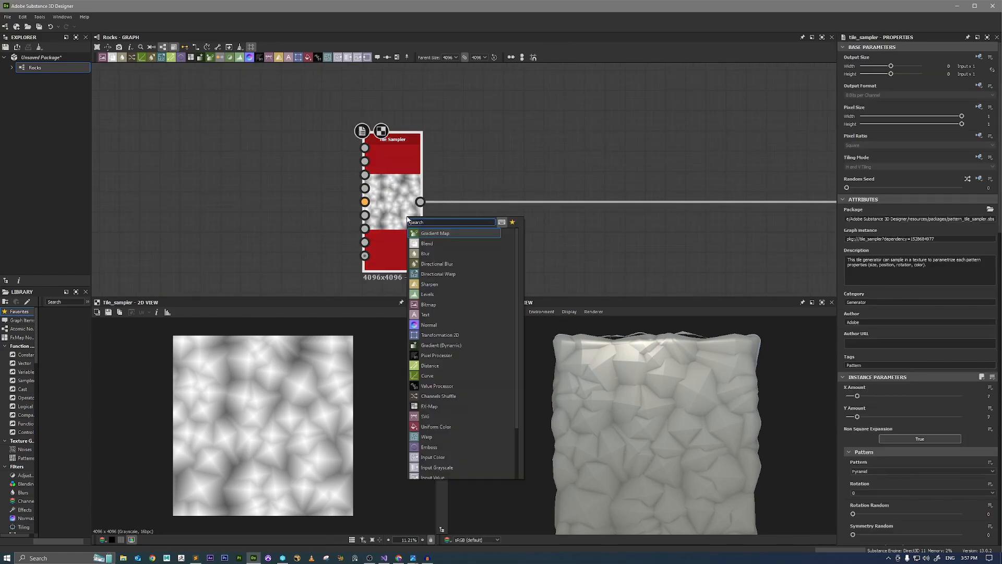
text(non uni)
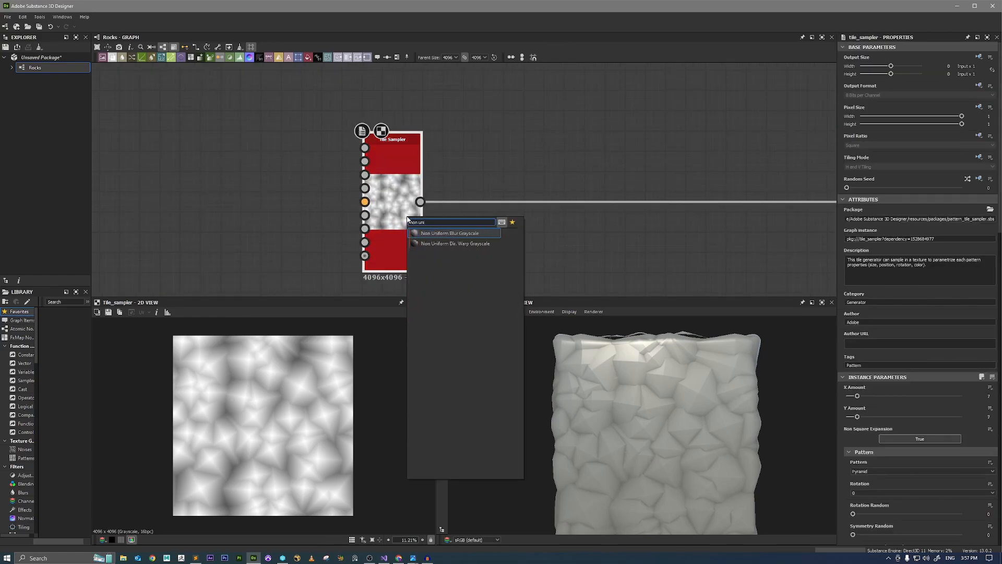
key(Down)
key(Return)
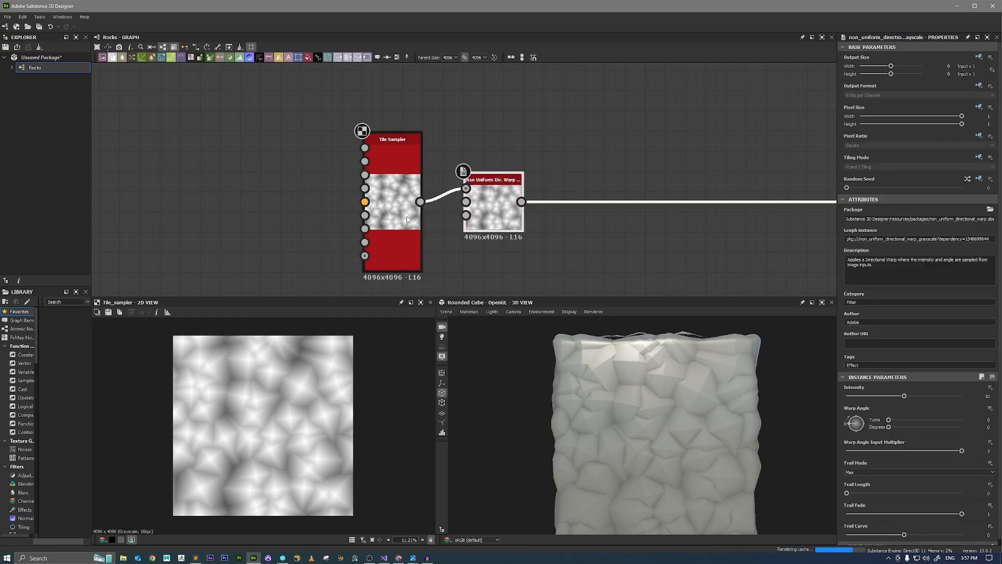
Connect the Tile Sampler output to the warp node's Intensity Input and show the warp in the 2D view.
scroll(438, 212, up, 4)
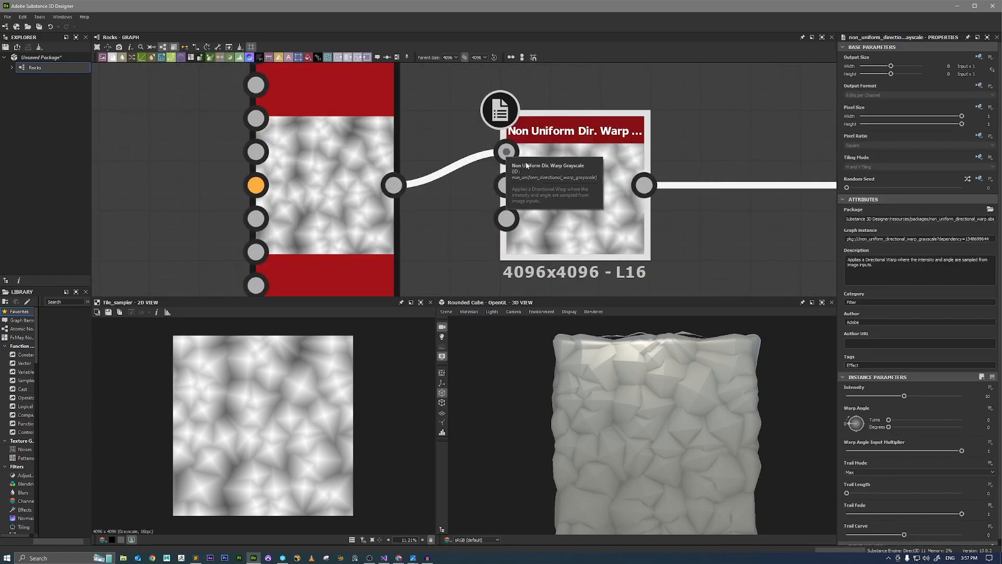
drag(500, 184, 394, 185)
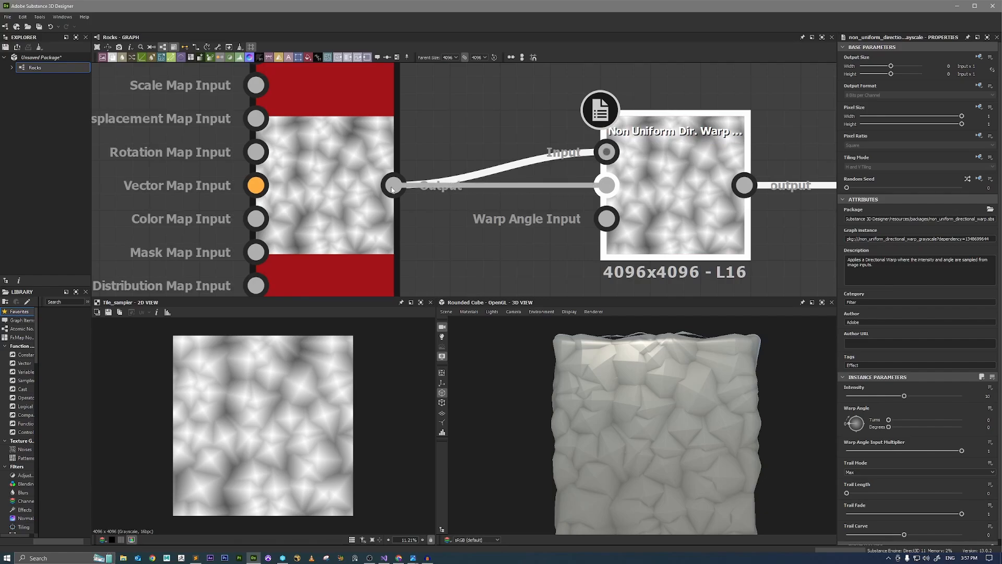
double_click(673, 217)
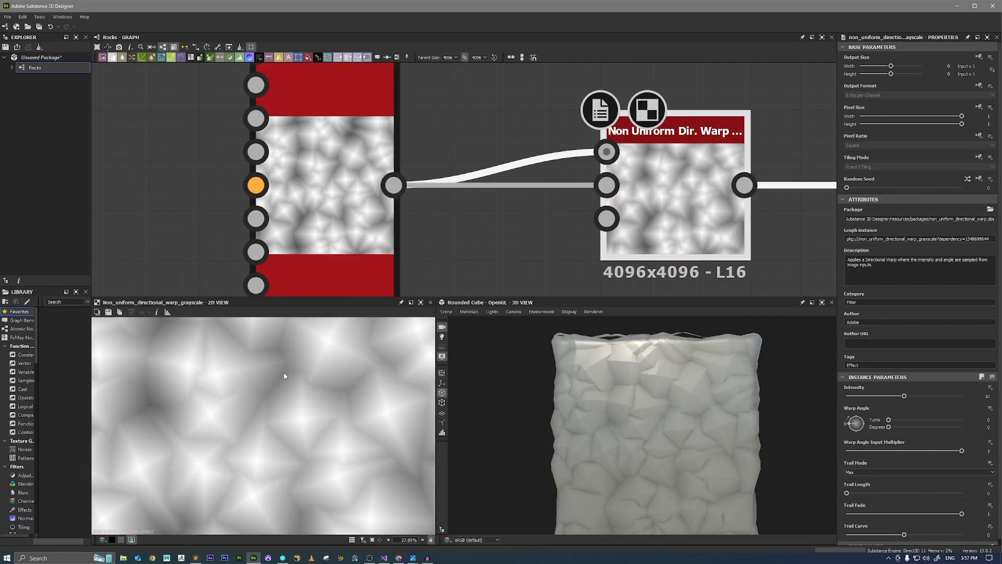
Set the Non Uniform Directional Warp's Trail Fade to 0 and its Trail Length to 5.
scroll(879, 311, down, 1)
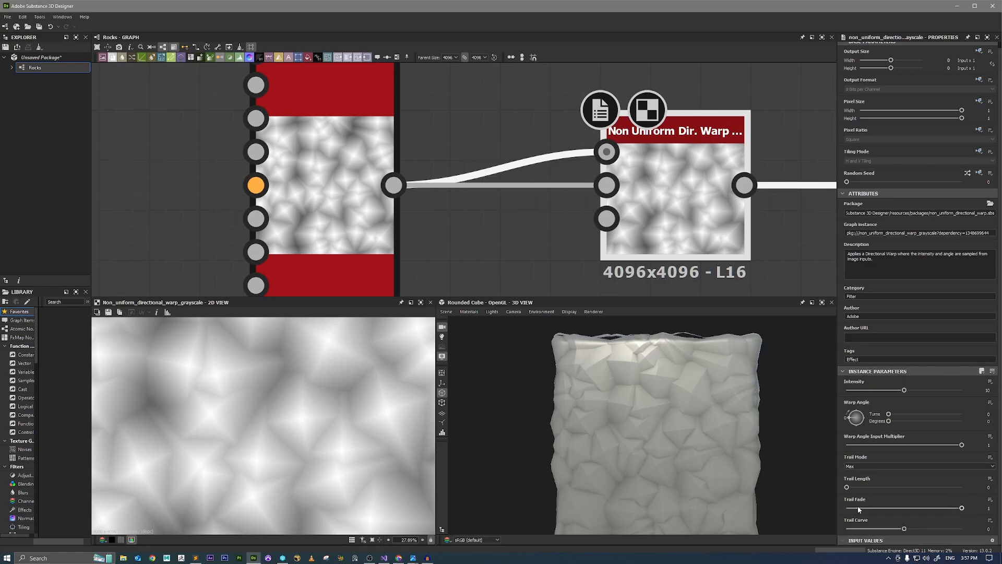
drag(879, 508, 963, 487)
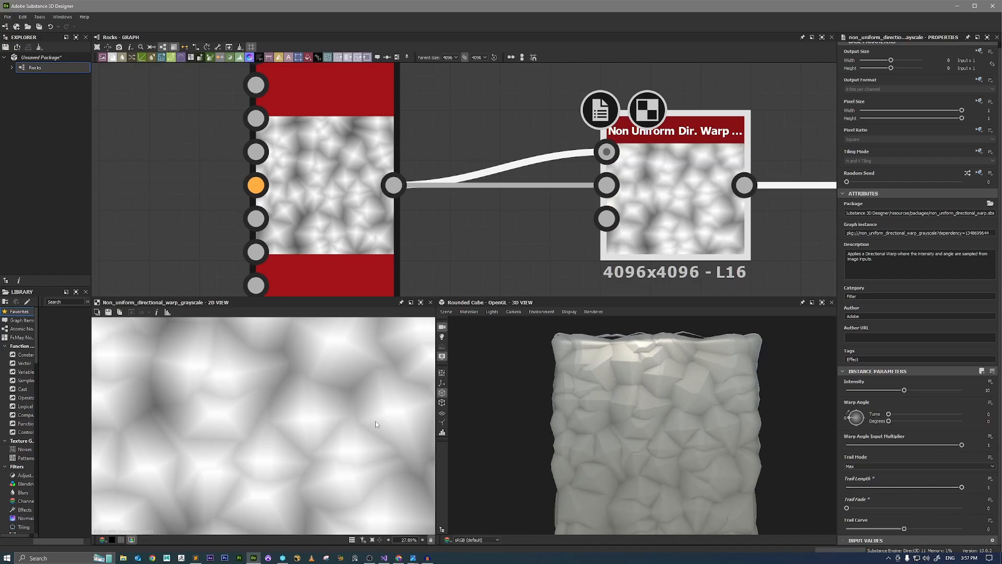
scroll(663, 423, up, 5)
scroll(642, 406, up, 3)
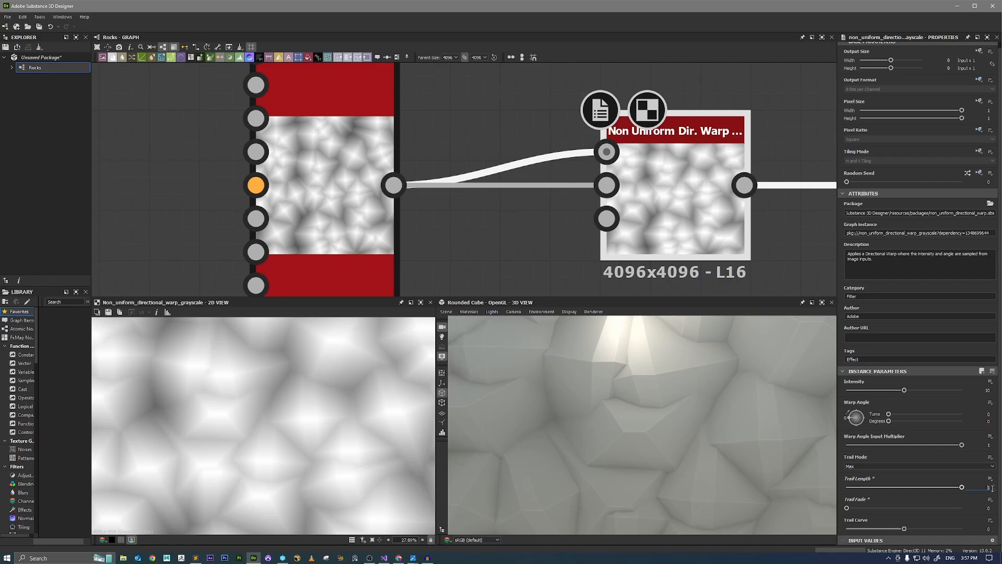
text(5)
key(Return)
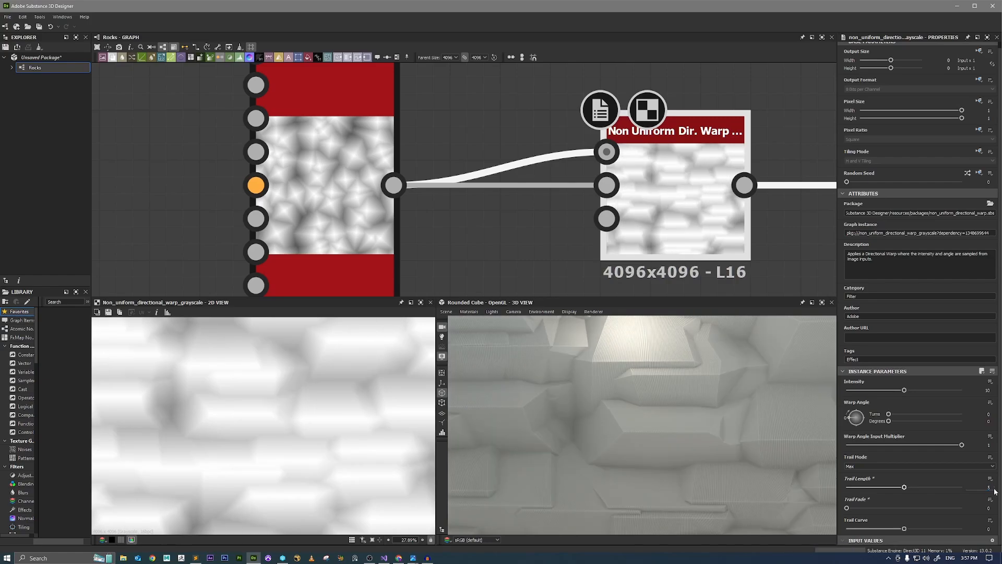
Reduce the Non Uniform Directional Warp's Trail Length to 1.5.
scroll(602, 398, down, 10)
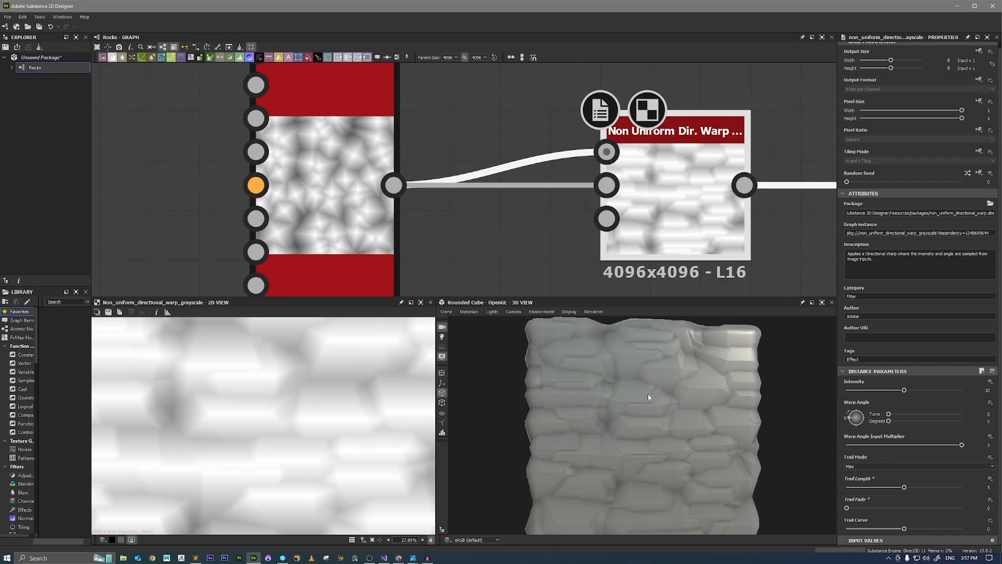
scroll(647, 394, up, 10)
scroll(730, 447, up, 8)
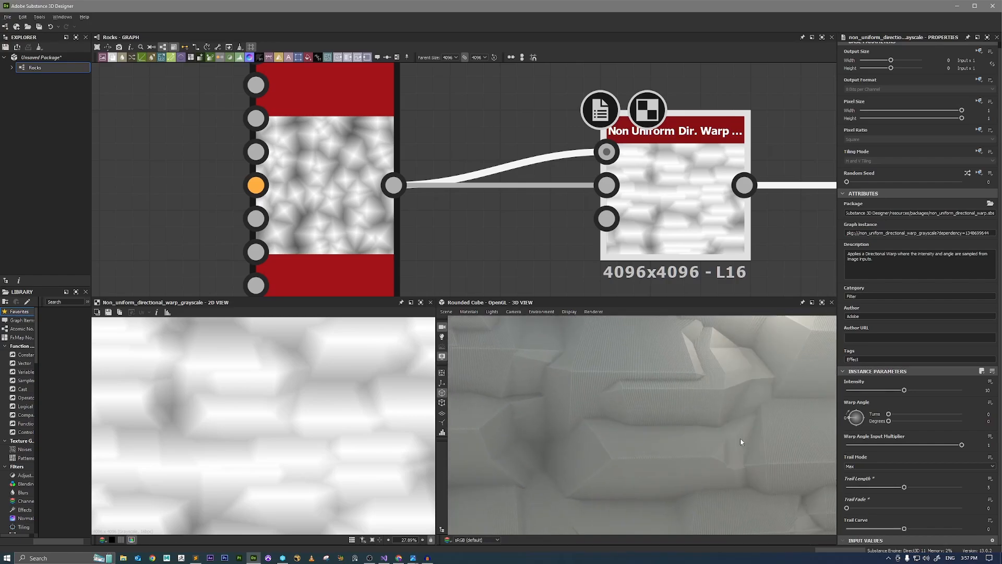
scroll(749, 443, up, 5)
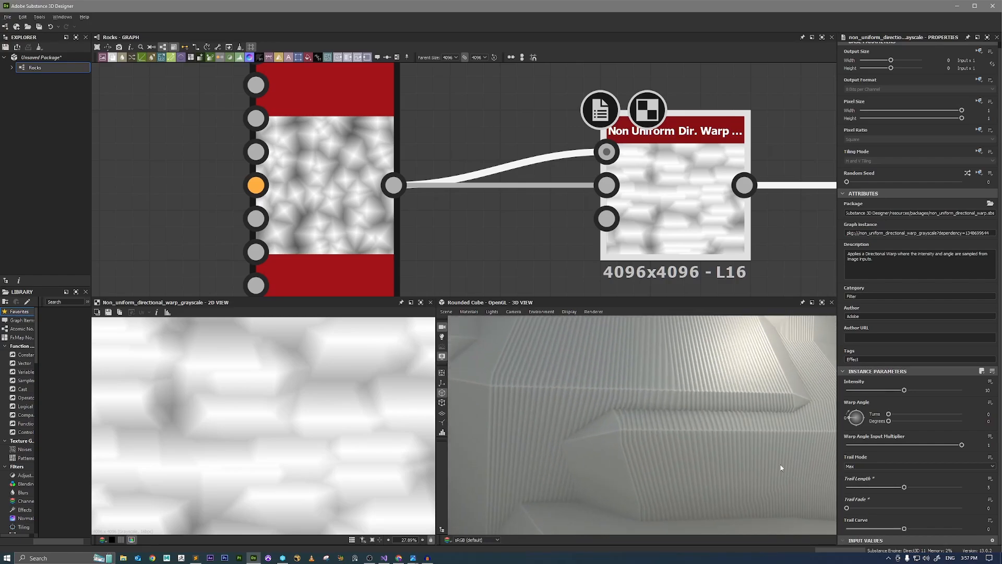
scroll(772, 449, up, 2)
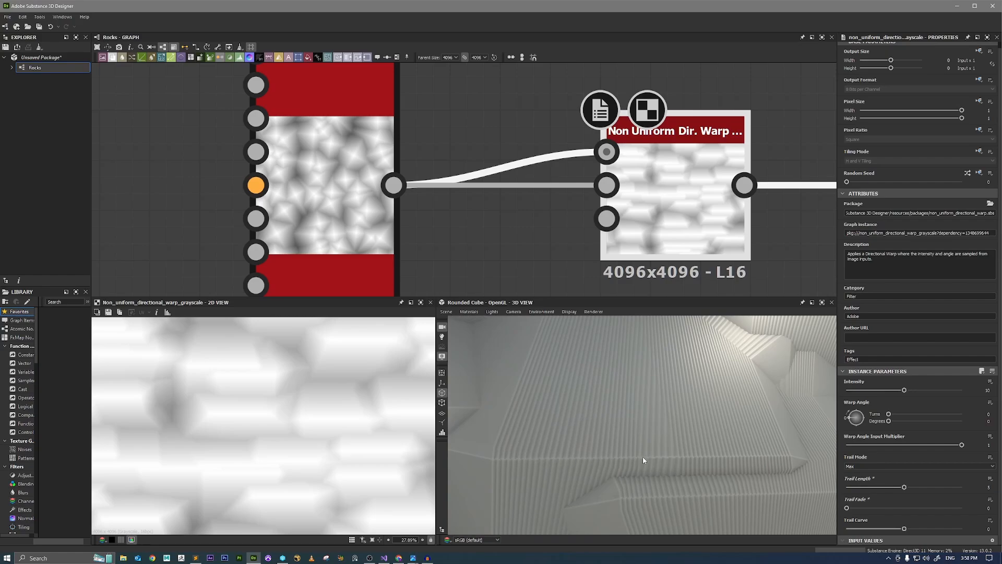
drag(670, 455, 644, 408)
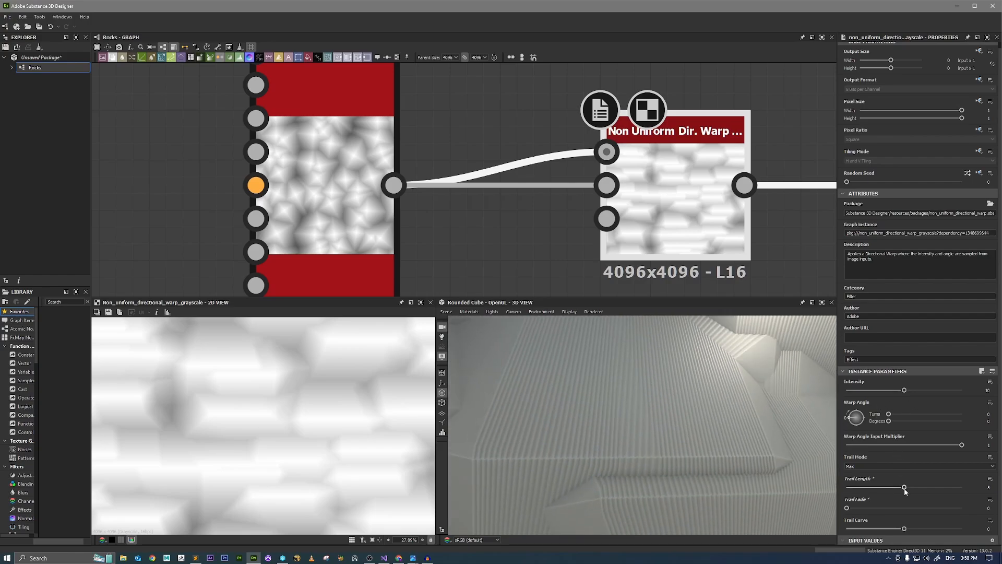
drag(909, 489, 865, 495)
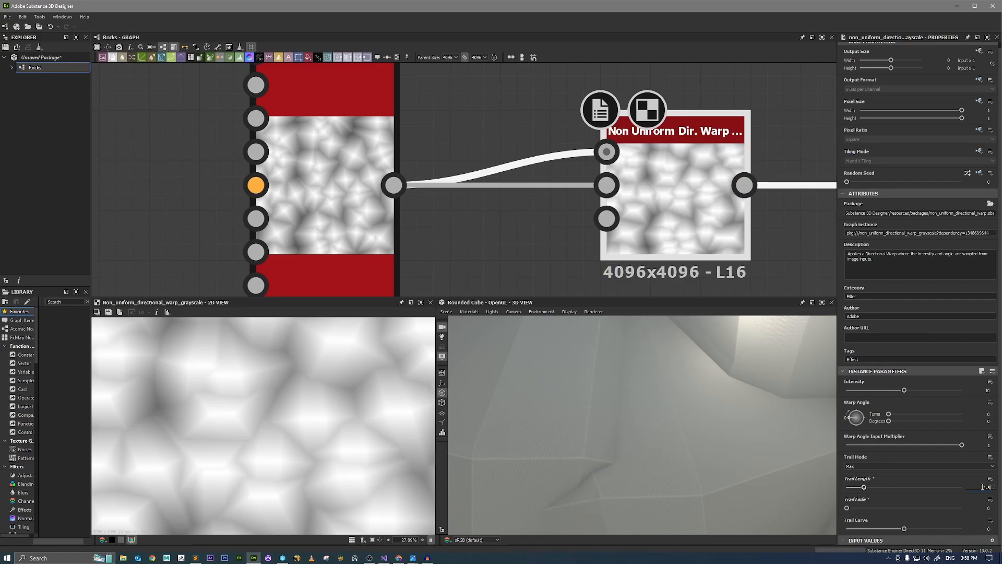
ctrl+shift+right_drag(740, 433, 740, 435)
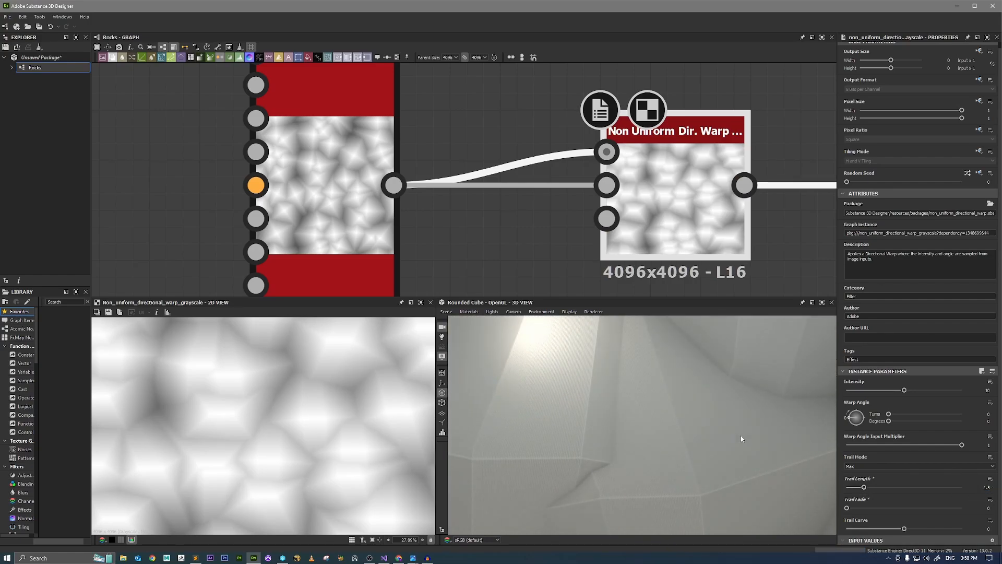
drag(740, 435, 721, 428)
ctrl+shift+right_drag(721, 427, 717, 430)
scroll(716, 432, down, 8)
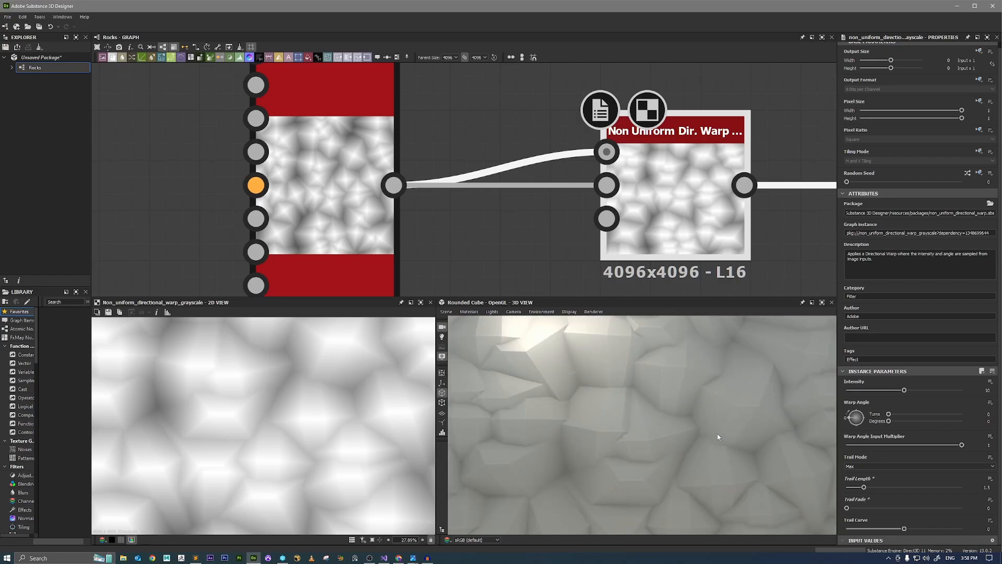
Duplicate the Non Uniform Directional Warp and connect the first warp's output to the copy's Input and Intensity Input.
scroll(634, 269, down, 3)
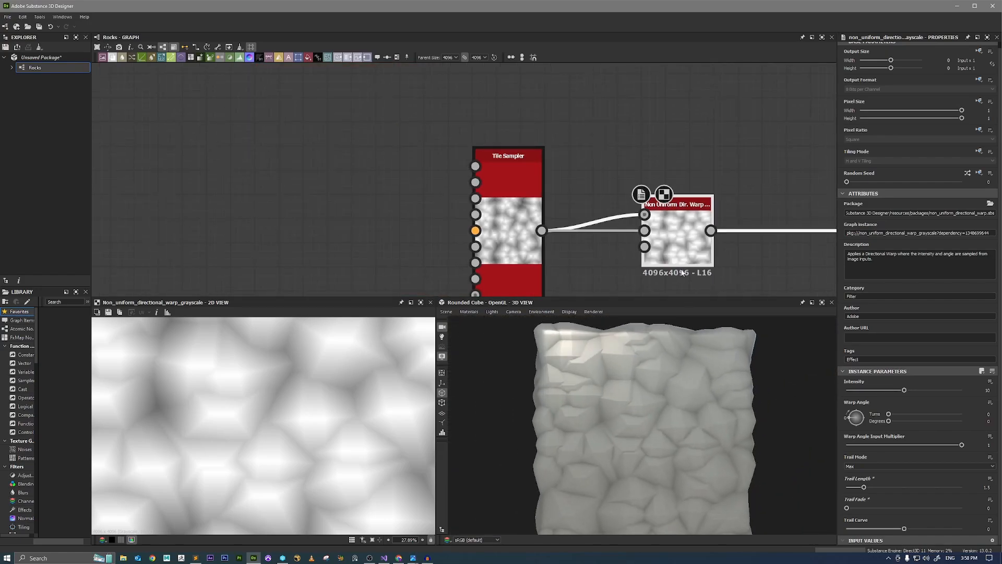
middle_drag(658, 253, 591, 203)
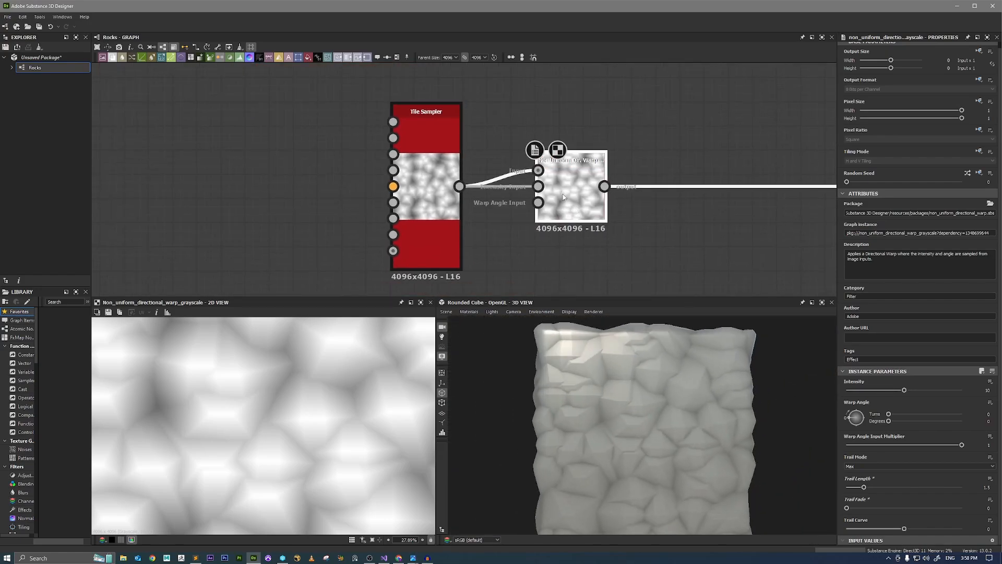
middle_drag(670, 228, 568, 218)
key(ctrl+d)
drag(497, 201, 636, 248)
drag(501, 176, 568, 208)
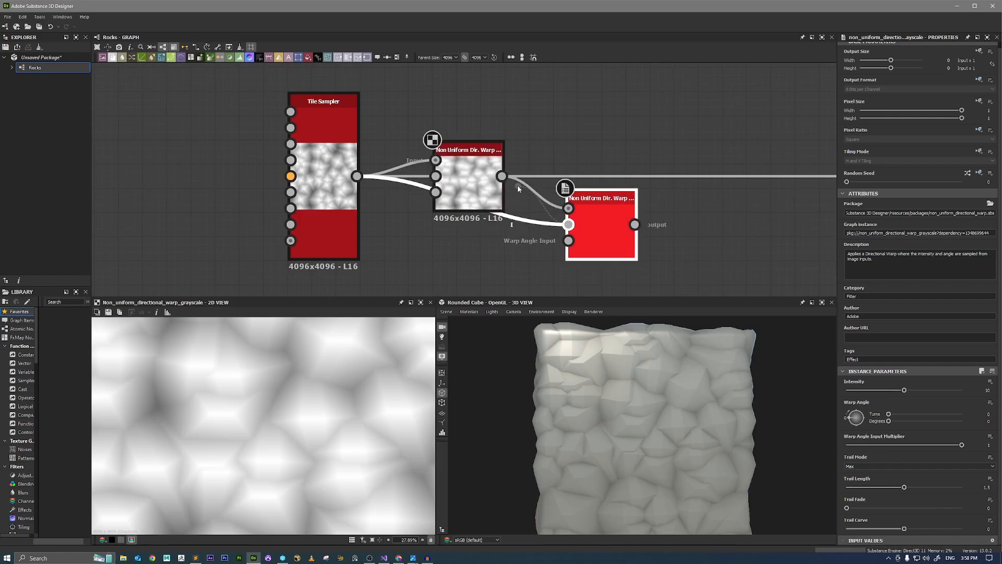
drag(518, 185, 569, 224)
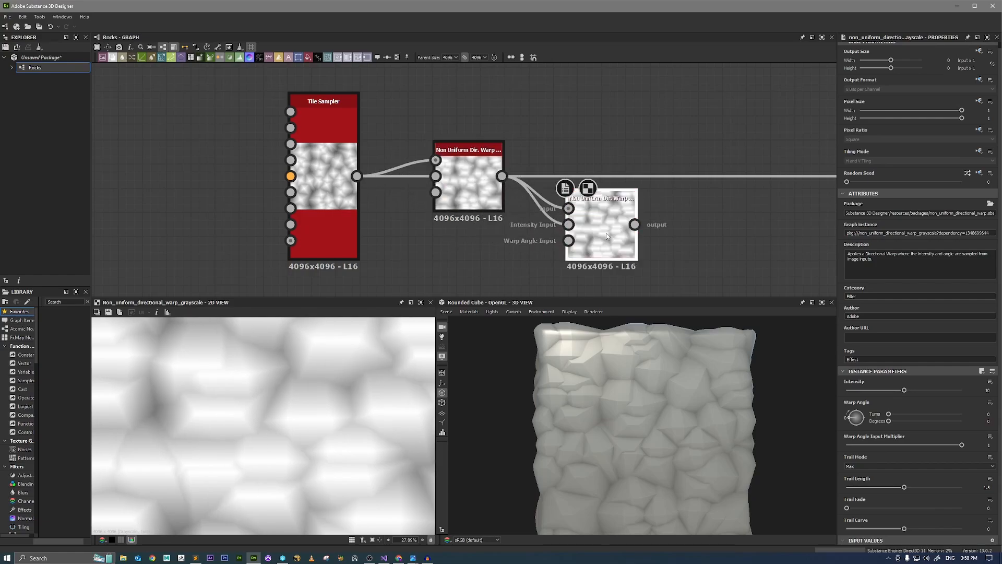
Connect the second warp's output to Auto Levels and line the node up beside the first warp.
middle_drag(649, 213, 536, 209)
scroll(568, 216, down, 2)
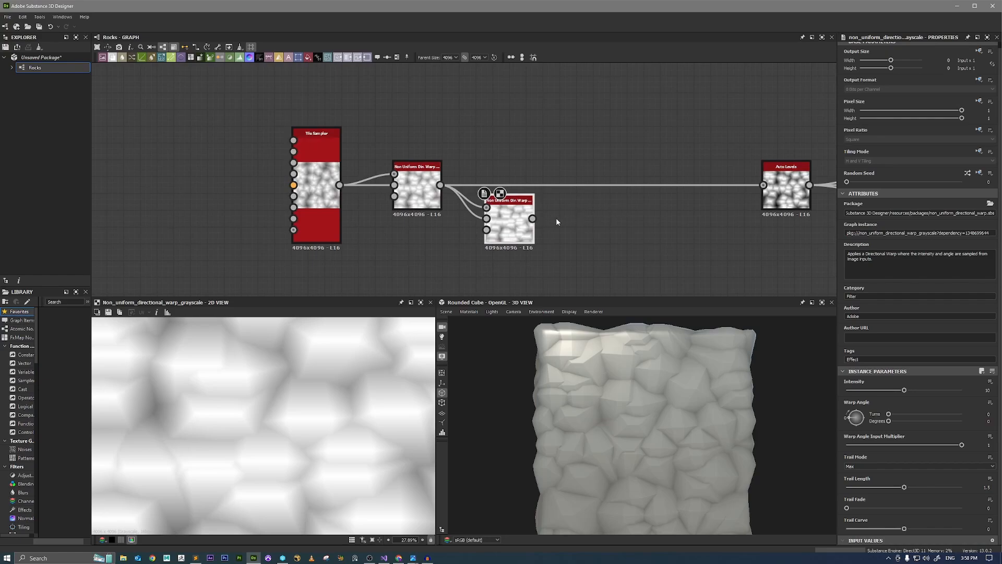
drag(760, 189, 756, 189)
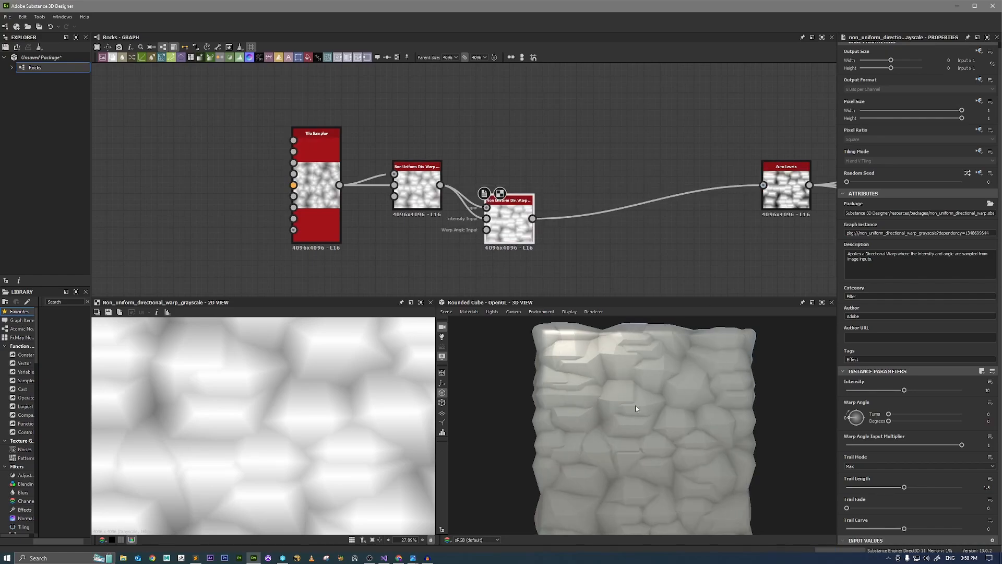
scroll(652, 412, up, 5)
scroll(631, 380, down, 5)
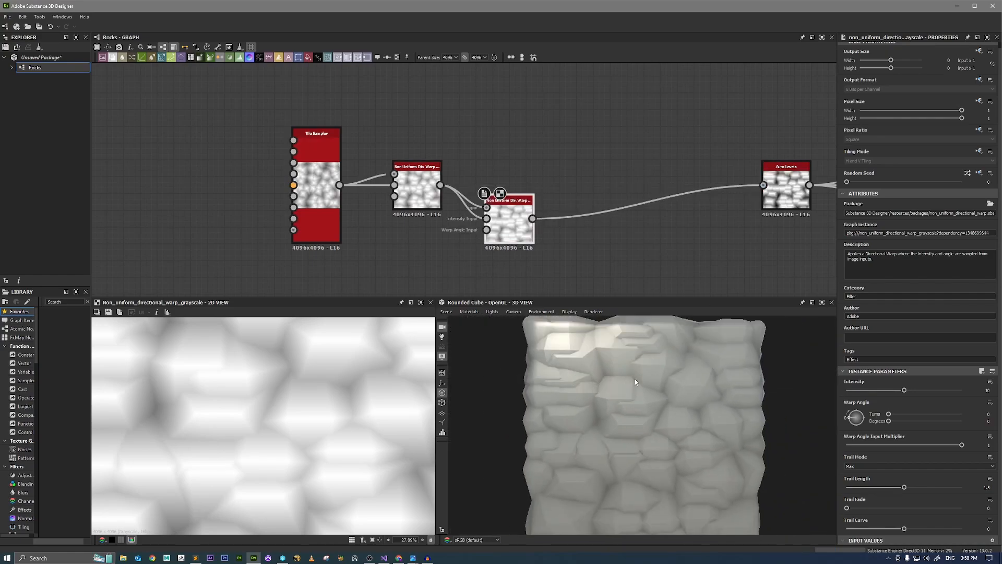
drag(659, 377, 660, 389)
drag(515, 233, 508, 200)
scroll(658, 446, down, 4)
scroll(659, 449, up, 5)
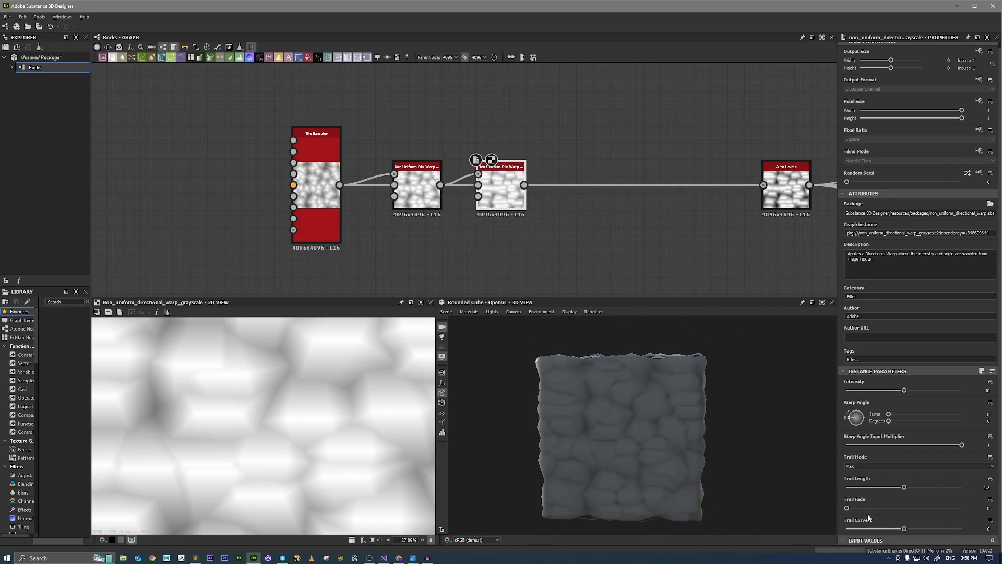
mouse_move(637, 407)
mouse_down()
mouse_move(675, 409)
mouse_move(660, 405)
mouse_move(678, 393)
mouse_move(685, 417)
mouse_move(696, 414)
mouse_up()
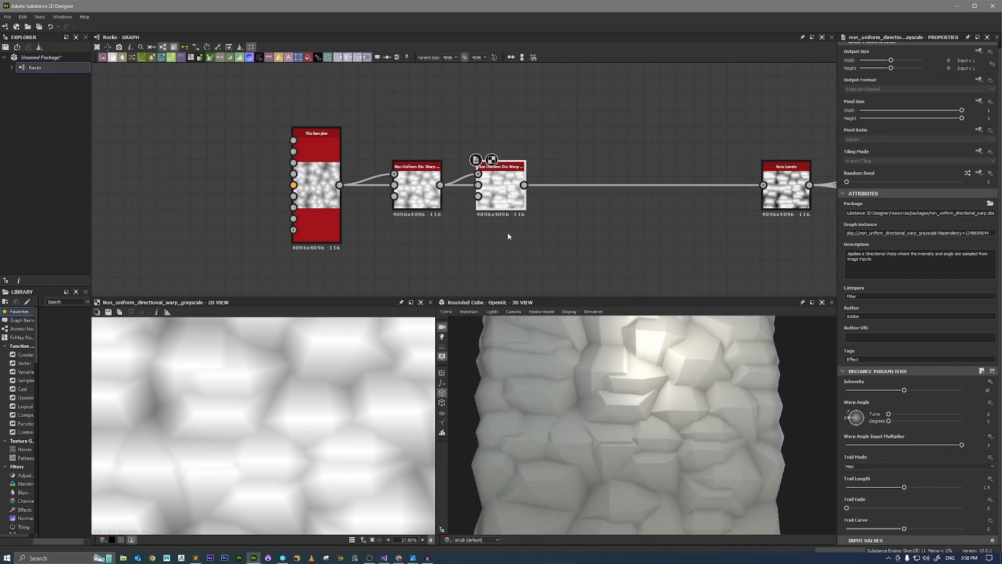
Add a third warp by duplicating the second, wire it between the second warp and Auto Levels, and align it in the row.
key(ctrl+d)
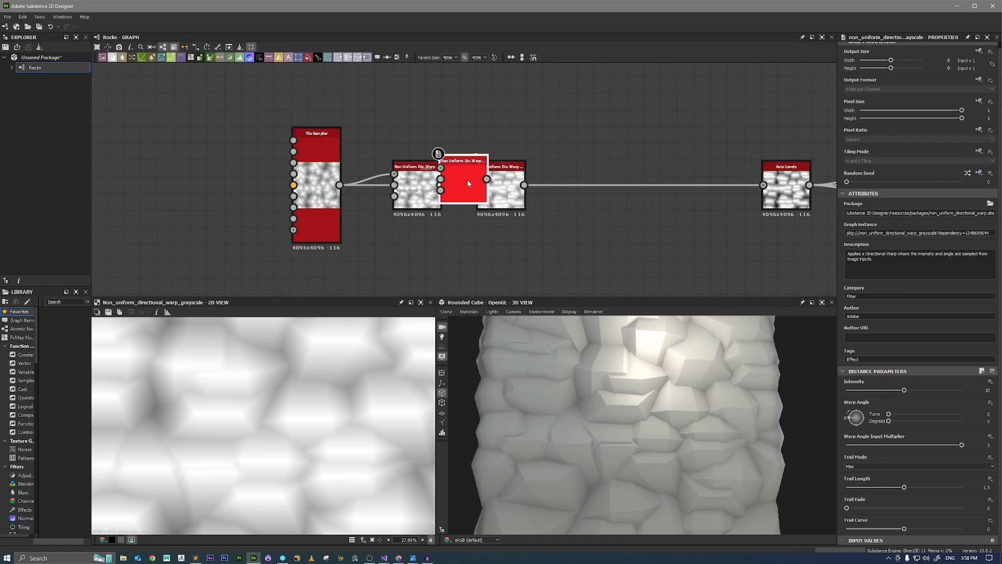
drag(468, 184, 579, 219)
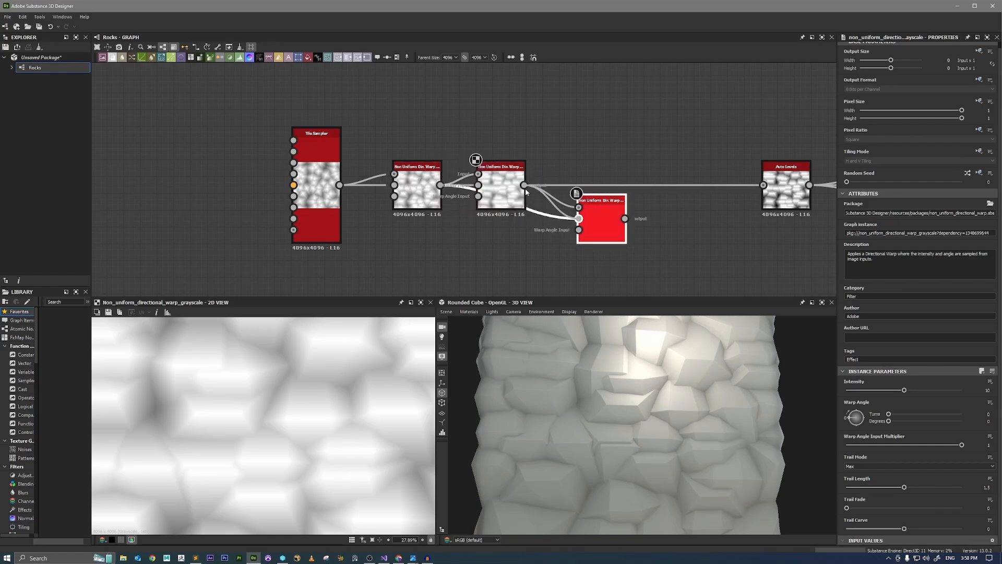
drag(743, 195, 763, 185)
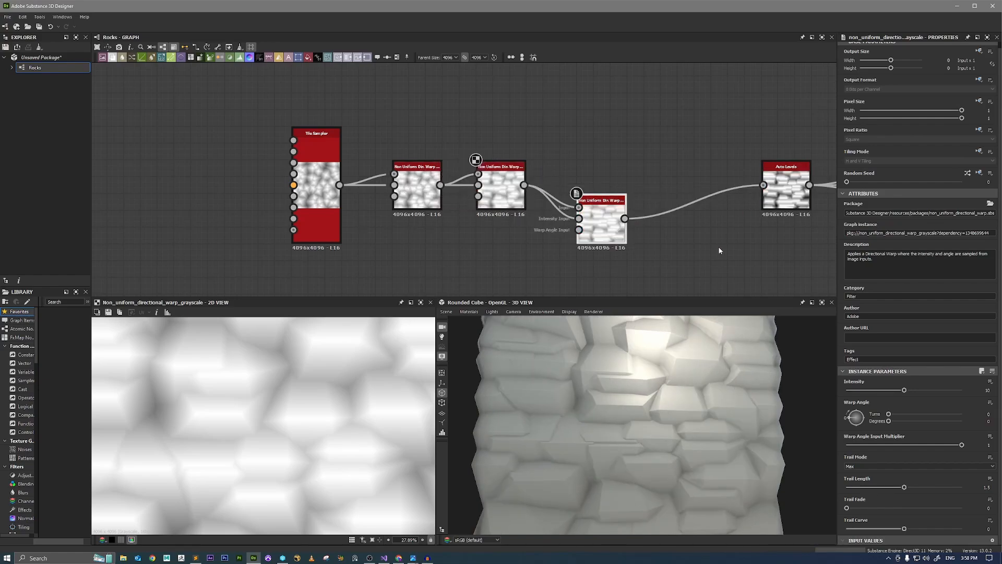
drag(610, 229, 593, 195)
Set the third Non Uniform Directional Warp's Intensity to 5.
scroll(605, 372, down, 3)
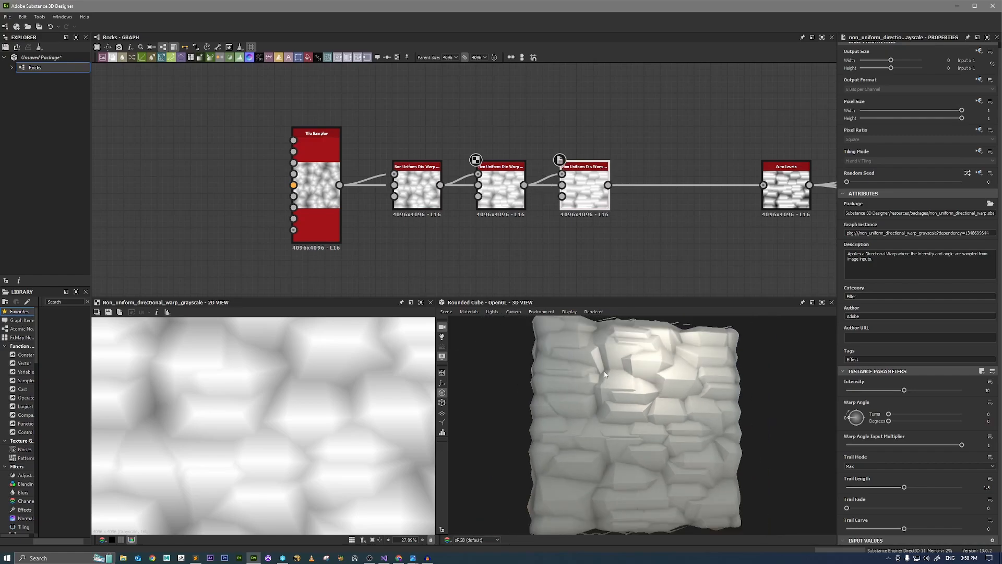
drag(646, 395, 636, 398)
scroll(636, 398, up, 5)
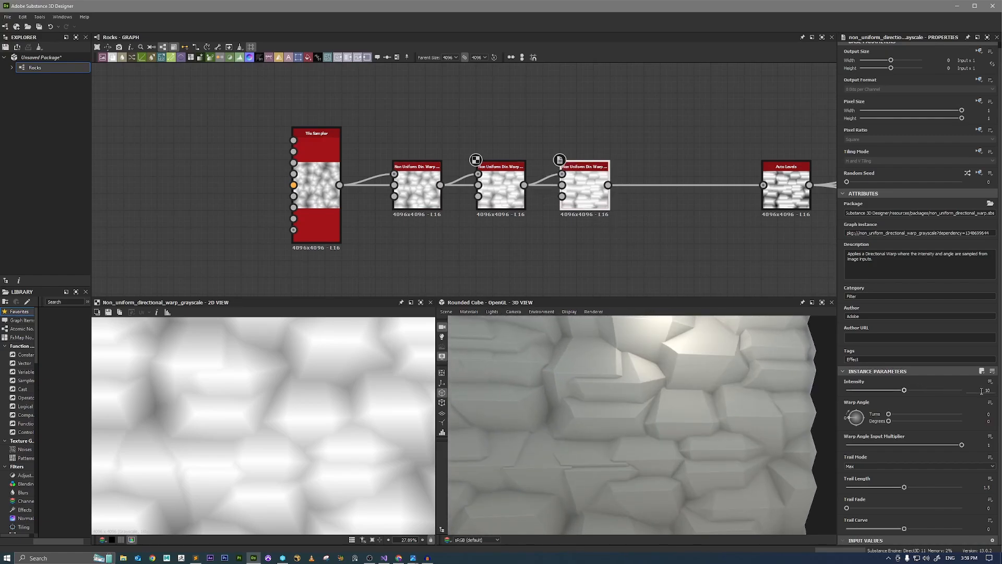
text(5)
key(Return)
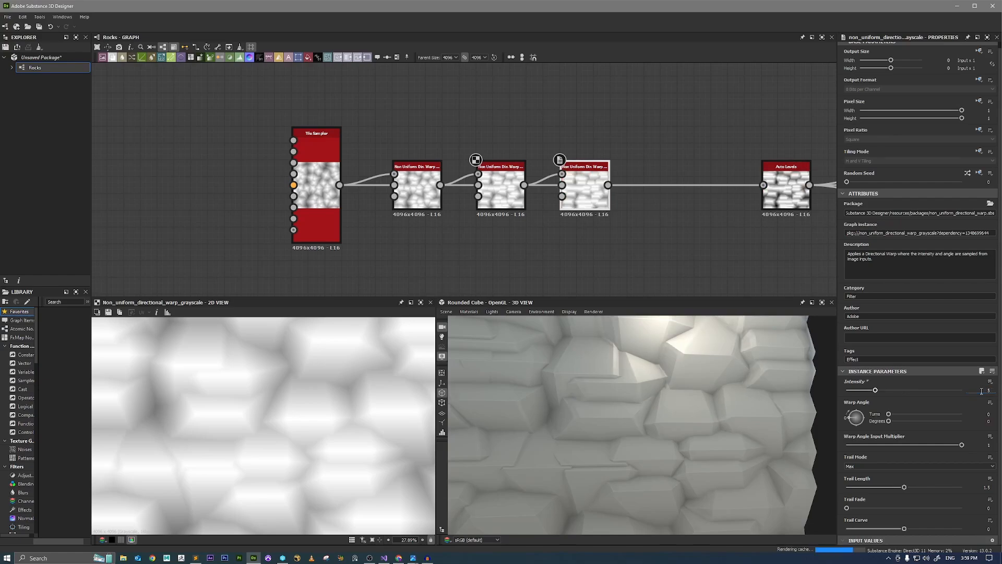
drag(710, 360, 564, 391)
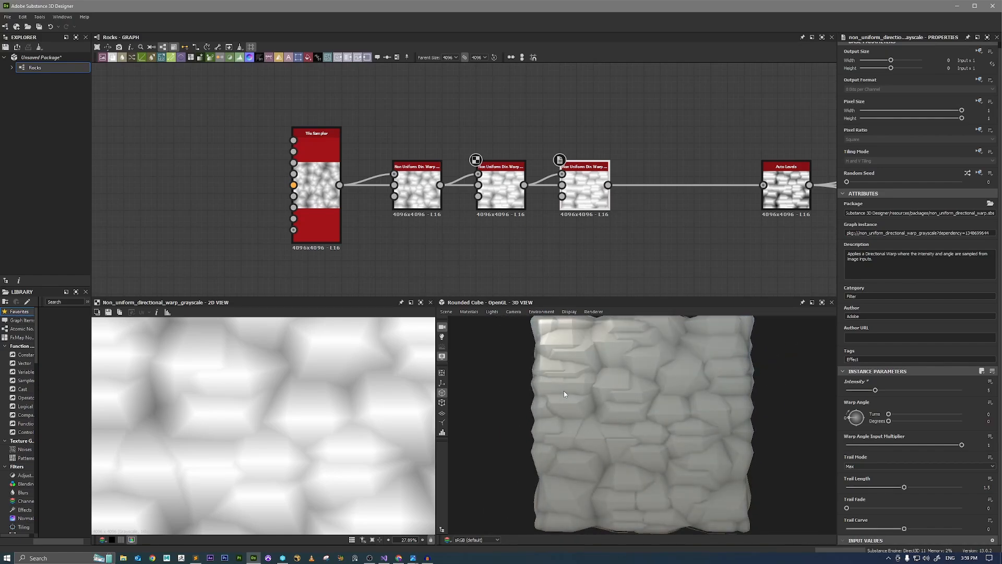
Show Auto Levels in the 2D view and raise the Tile Sampler's Position Random to about 1.4.
double_click(782, 198)
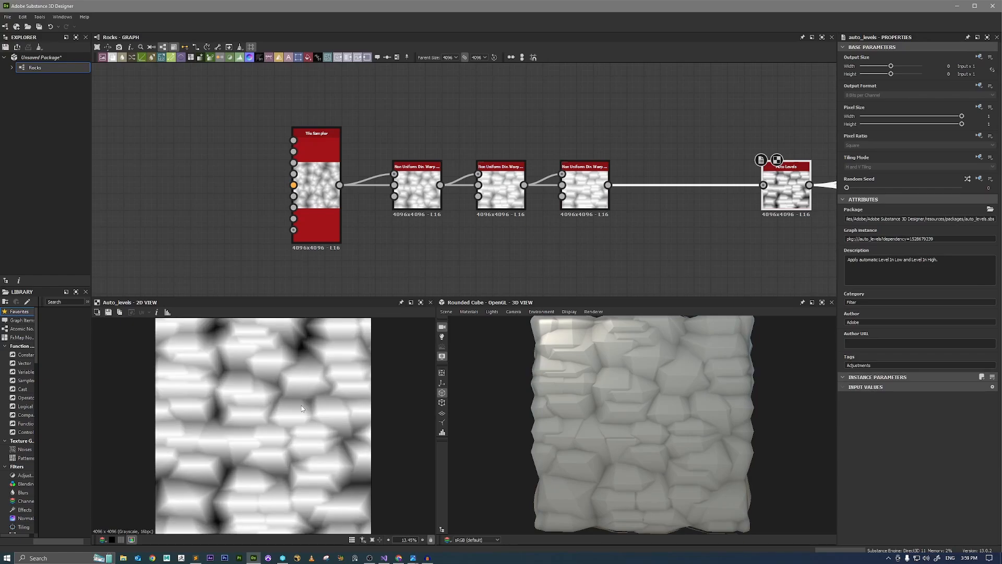
scroll(301, 398, down, 1)
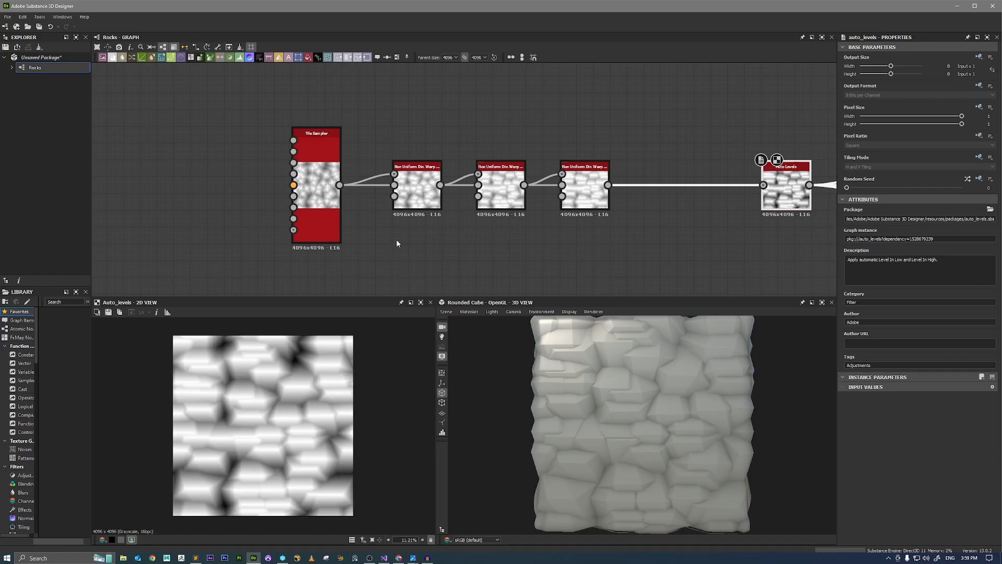
click(331, 221)
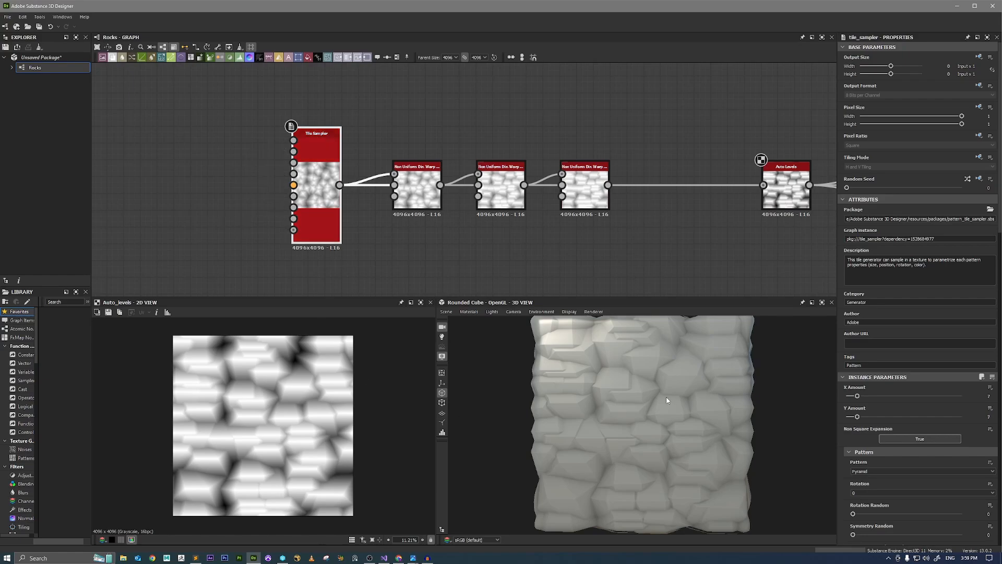
scroll(904, 381, down, 12)
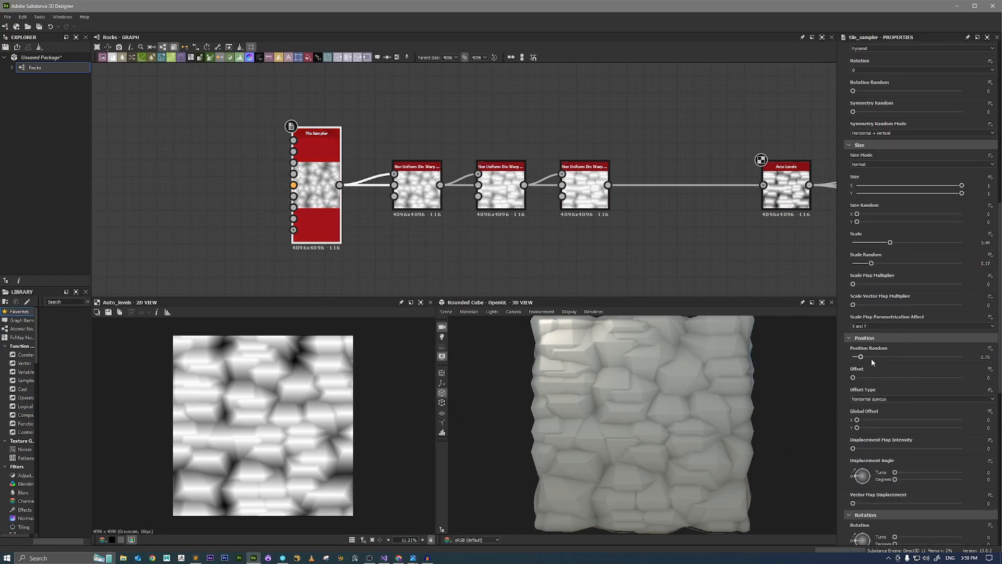
drag(861, 357, 868, 359)
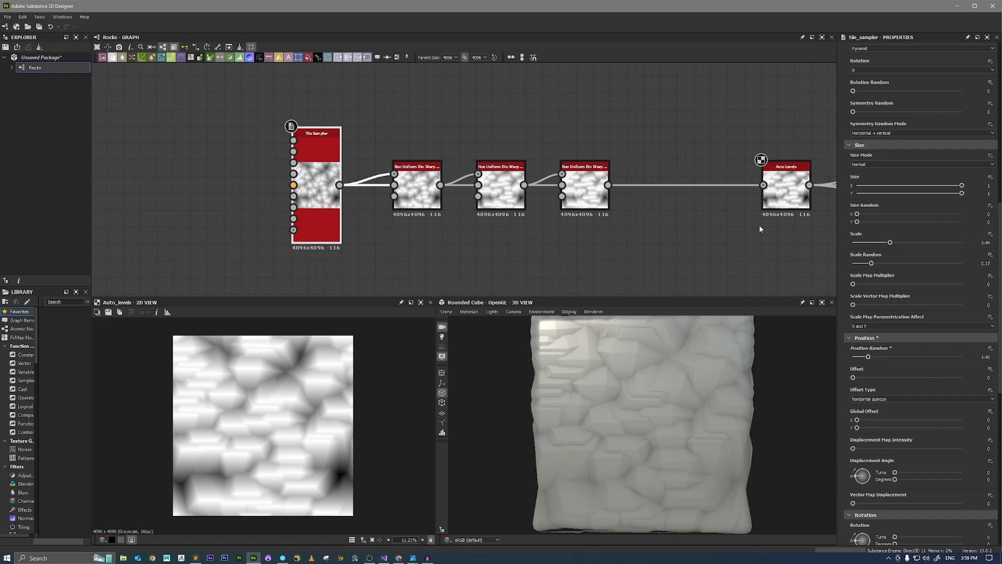
Examine the displaced rock shapes on the rounded cube up close and under different lighting and angles.
drag(654, 425, 636, 405)
scroll(635, 405, up, 3)
middle_drag(634, 409, 673, 422)
drag(673, 422, 655, 386)
scroll(666, 414, up, 2)
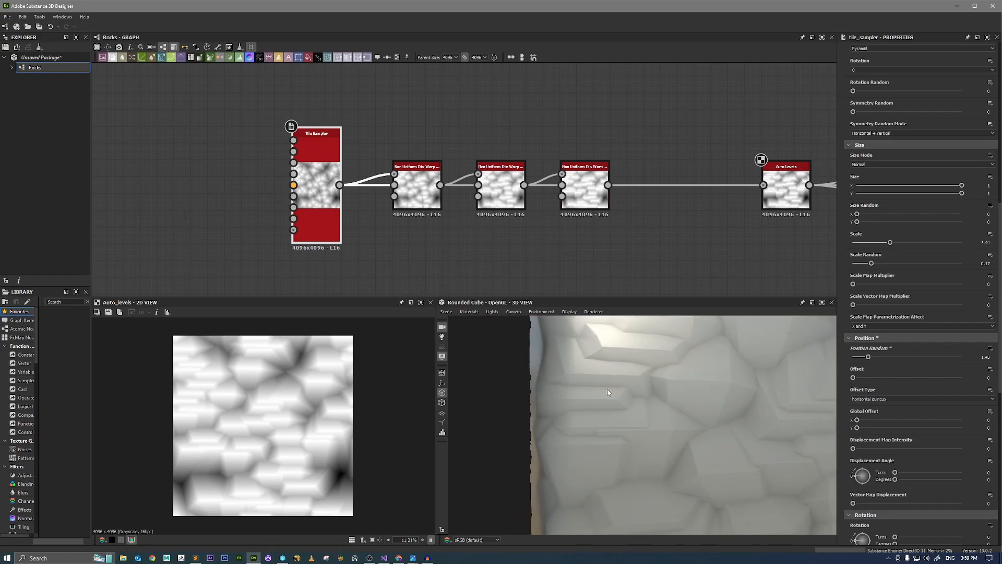
drag(741, 418, 651, 342)
scroll(730, 427, down, 3)
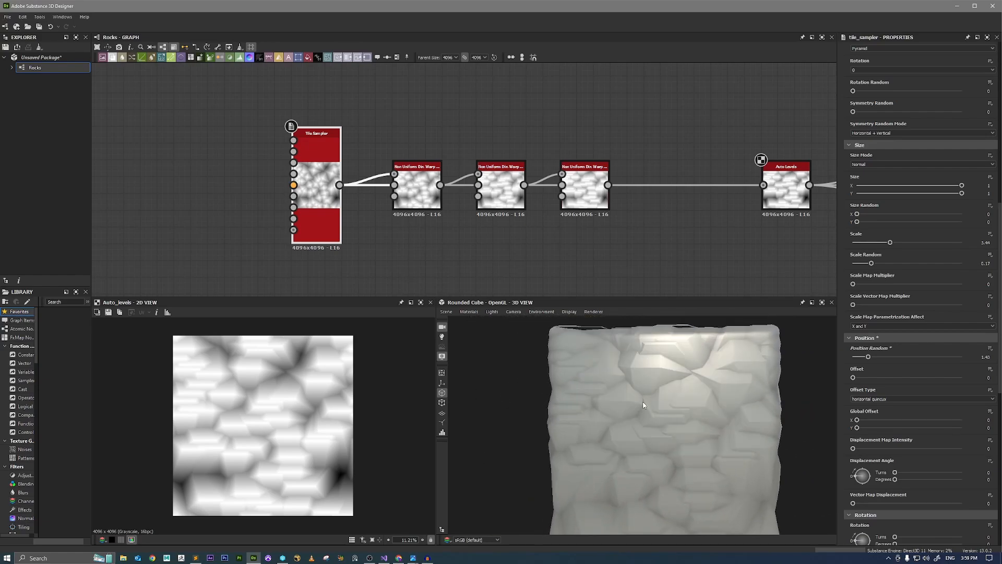
Show the Ambient Occlusion (HBAO) node in the 2D view and examine its map in detail and as a whole.
scroll(674, 215, down, 3)
middle_drag(781, 232, 594, 231)
scroll(708, 226, up, 4)
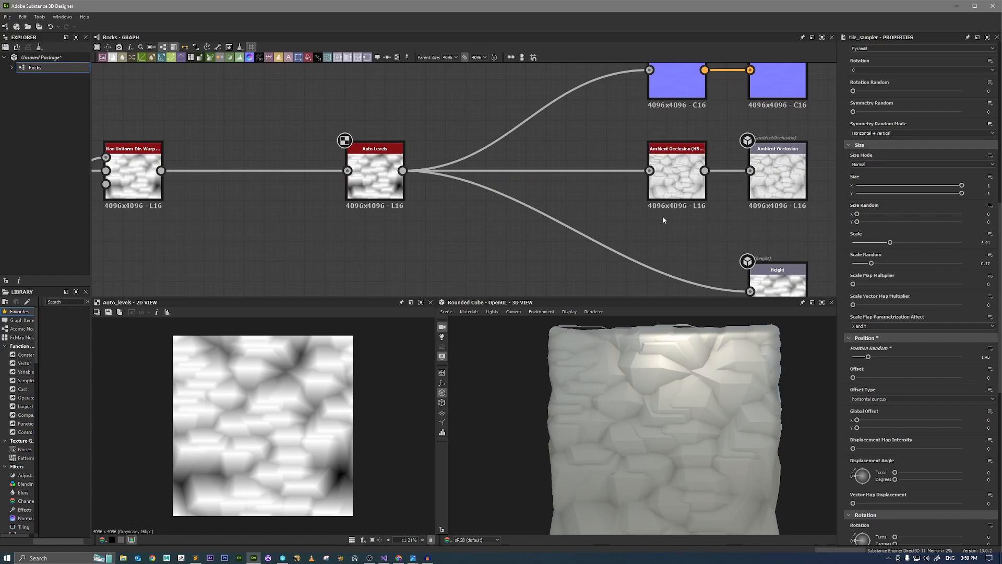
click(679, 190)
scroll(250, 425, up, 6)
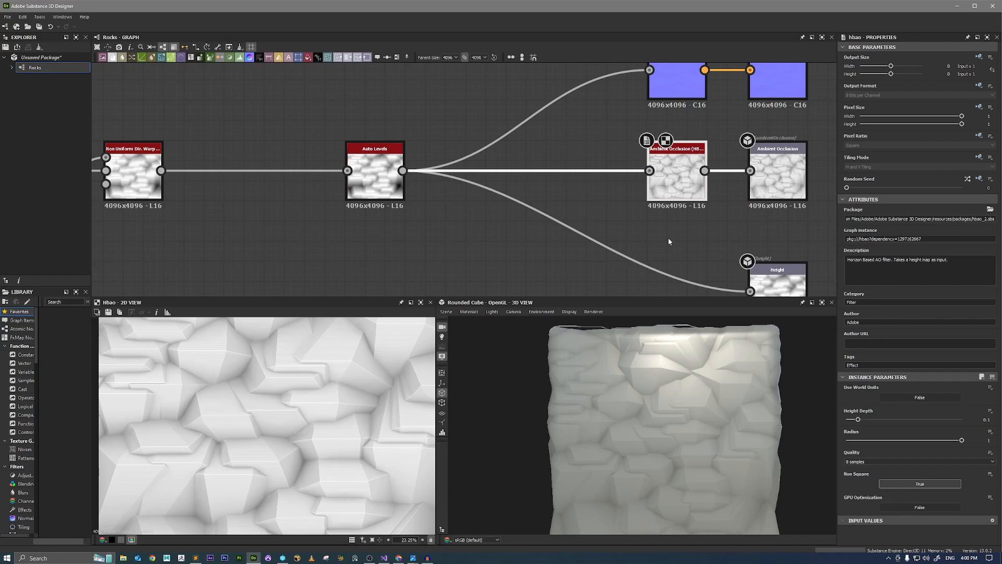
scroll(308, 409, down, 2)
key(f)
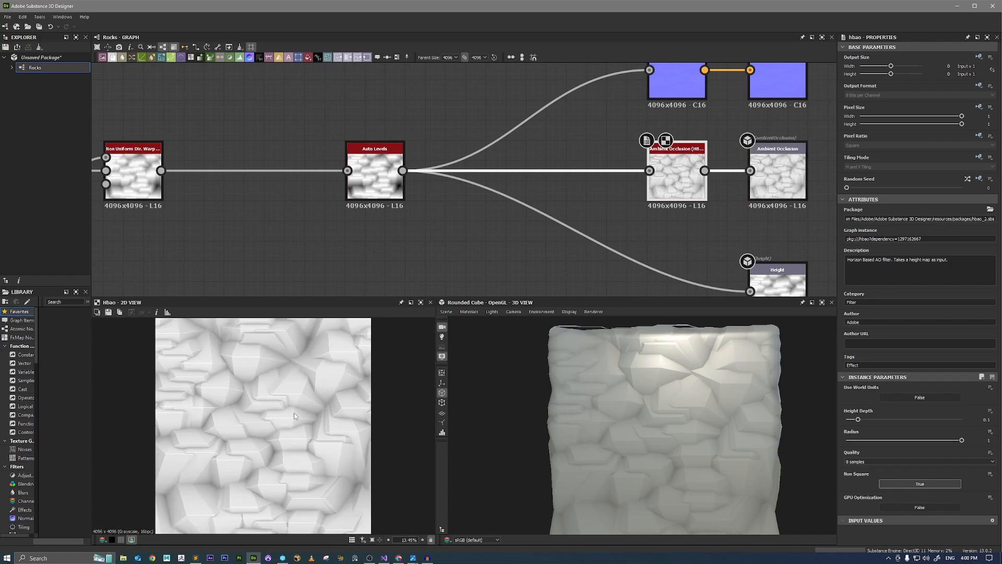
Insert an Auto Levels node between the Ambient Occlusion (HBAO) node and its output, spacing the nodes apart, and show it in 2D.
middle_drag(664, 241, 513, 261)
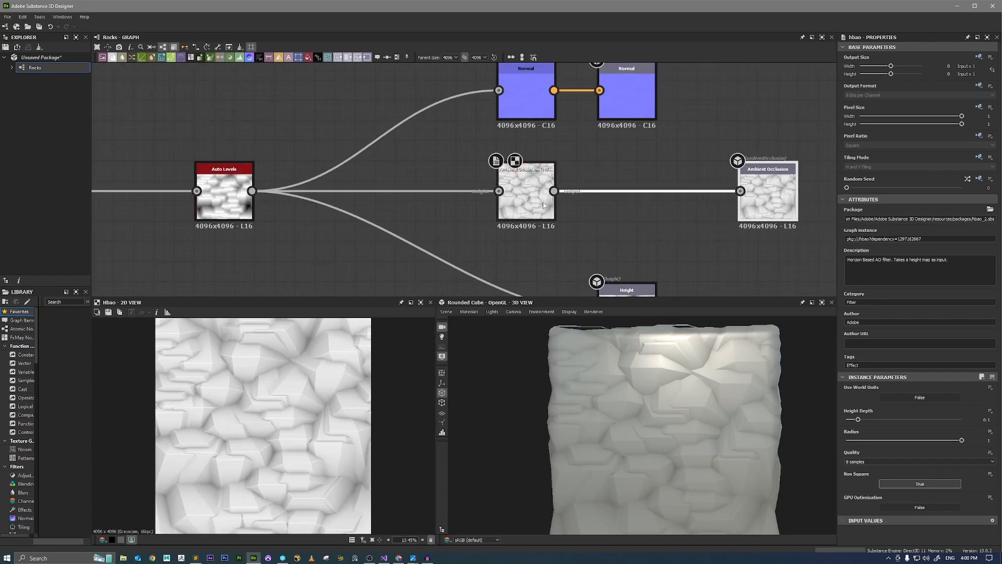
key(space)
text(auto)
key(Down)
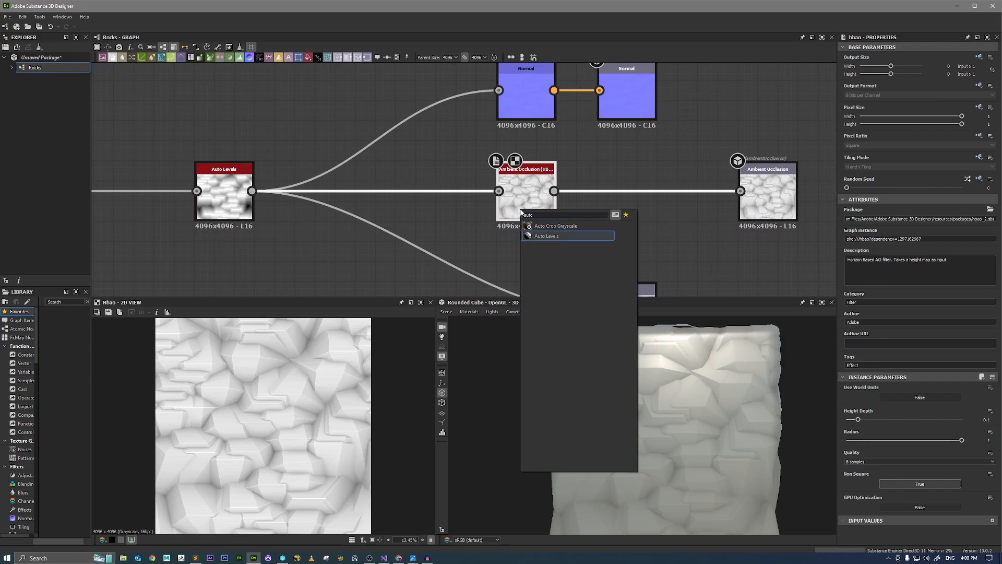
key(Return)
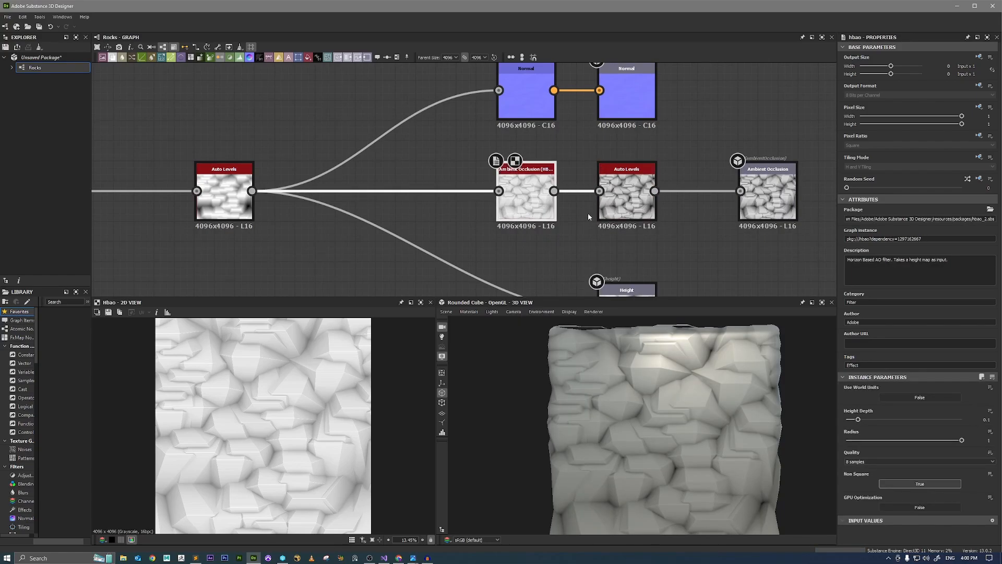
double_click(621, 208)
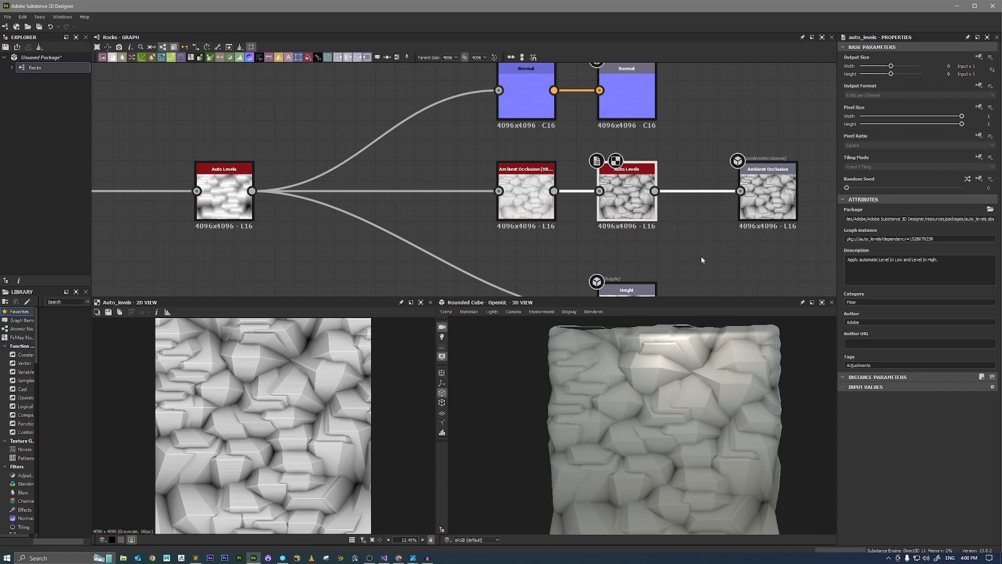
drag(626, 198, 635, 198)
Examine the rock surface and its crevice shading on the rounded cube from different angles and distances.
scroll(678, 407, up, 3)
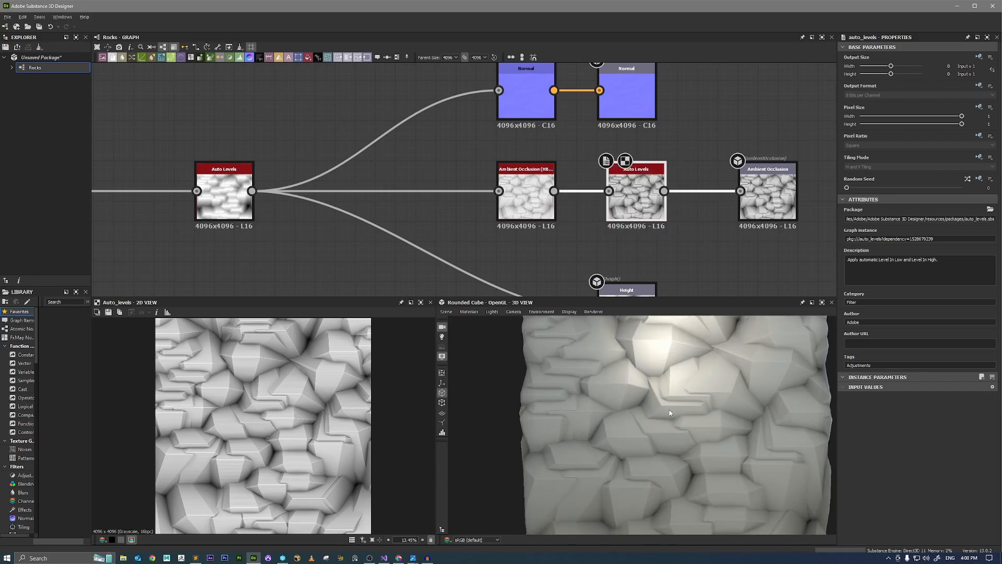
drag(669, 409, 669, 404)
mouse_move(718, 405)
ctrl+shift+right_down()
mouse_move(695, 408)
mouse_move(715, 408)
ctrl+shift+right_up()
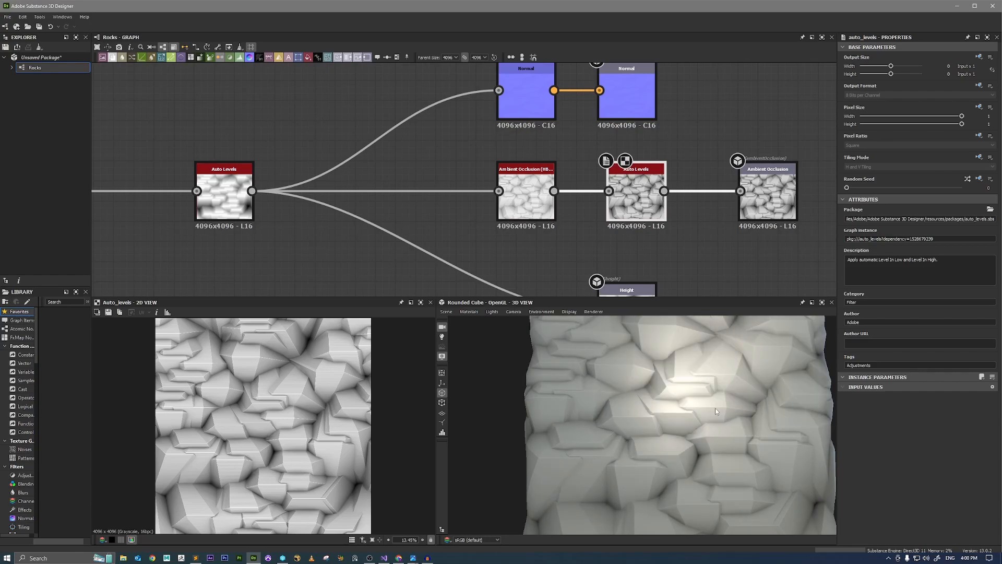
drag(715, 408, 669, 400)
scroll(669, 401, up, 1)
ctrl+shift+right_drag(668, 400, 712, 440)
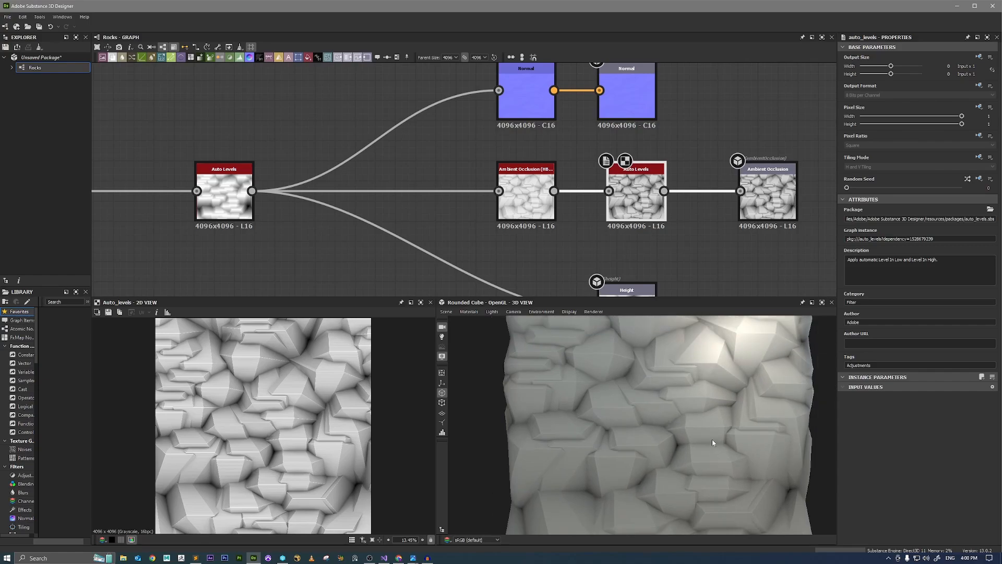
scroll(713, 440, down, 2)
Move the main height Auto Levels node closer to the Normal, Ambient Occlusion and Height branches.
scroll(415, 170, down, 2)
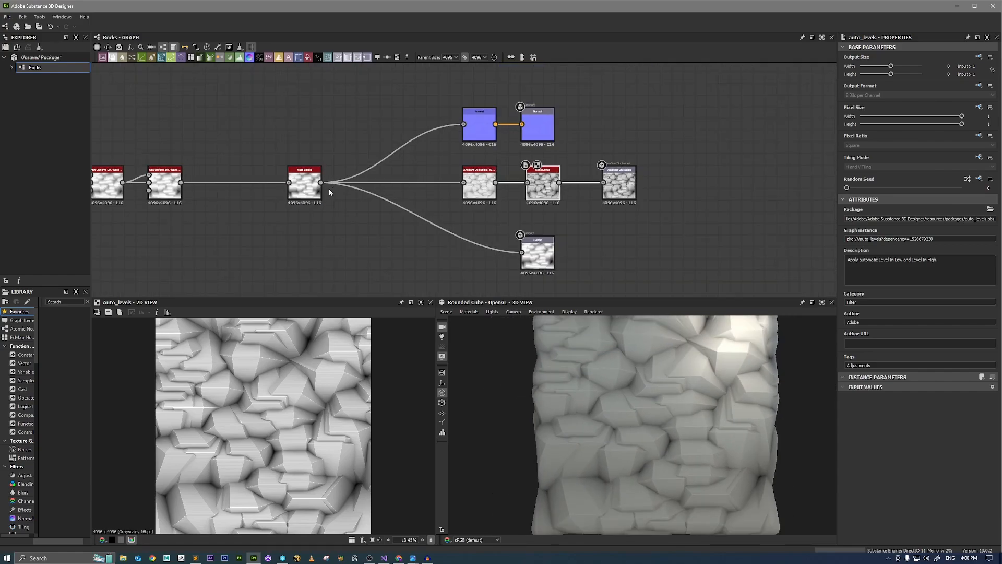
drag(308, 179, 373, 178)
scroll(700, 355, down, 1)
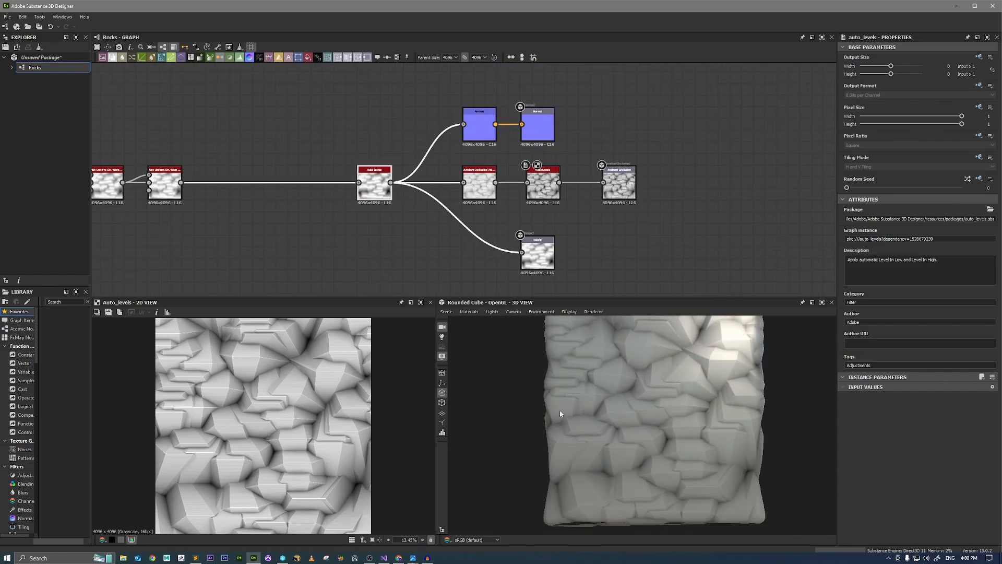
Show the last Non Uniform Directional Warp in the 2D view and examine the rock surface on the rounded cube up close.
middle_drag(296, 211, 600, 224)
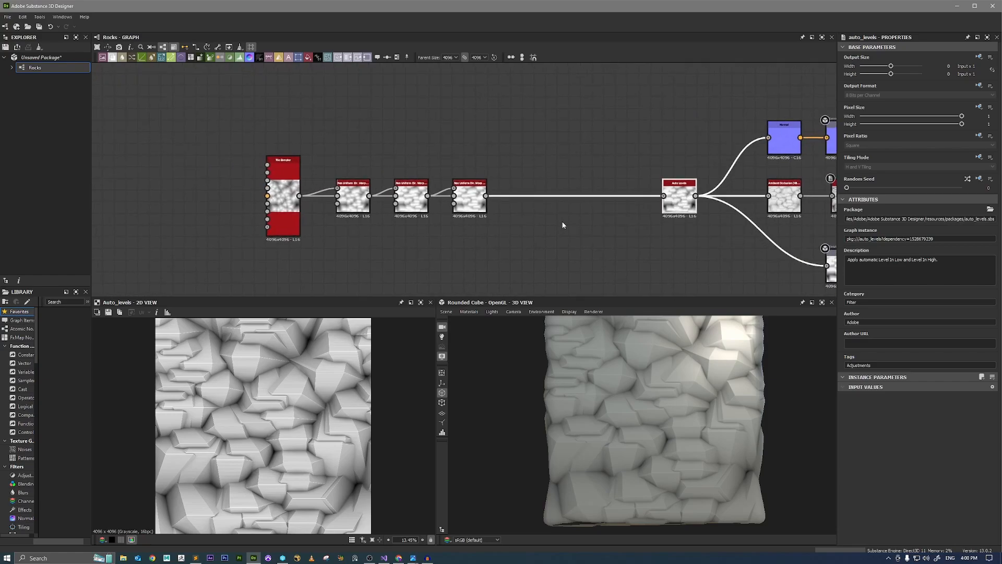
click(470, 197)
scroll(640, 390, down, 1)
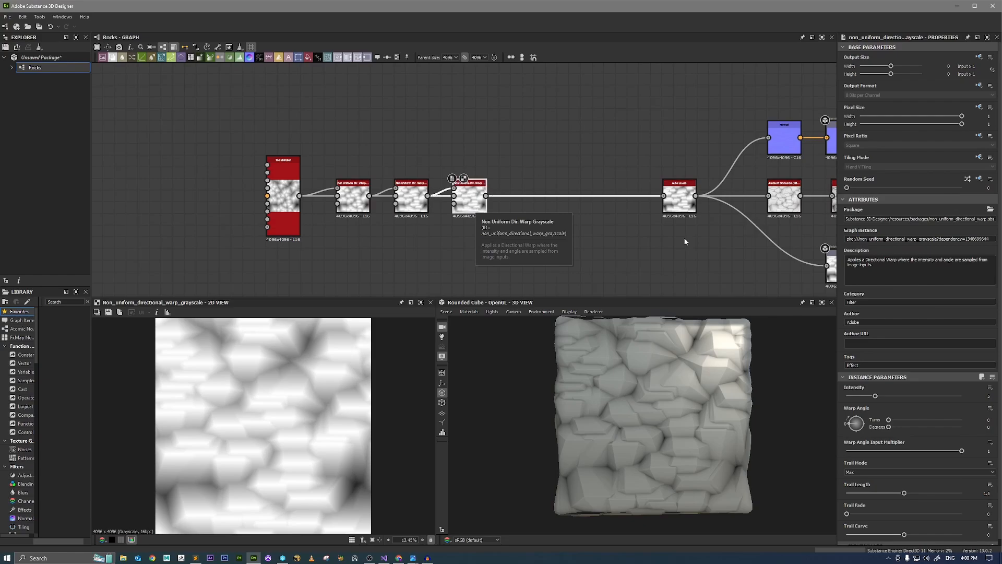
scroll(621, 412, up, 5)
middle_drag(624, 358, 654, 365)
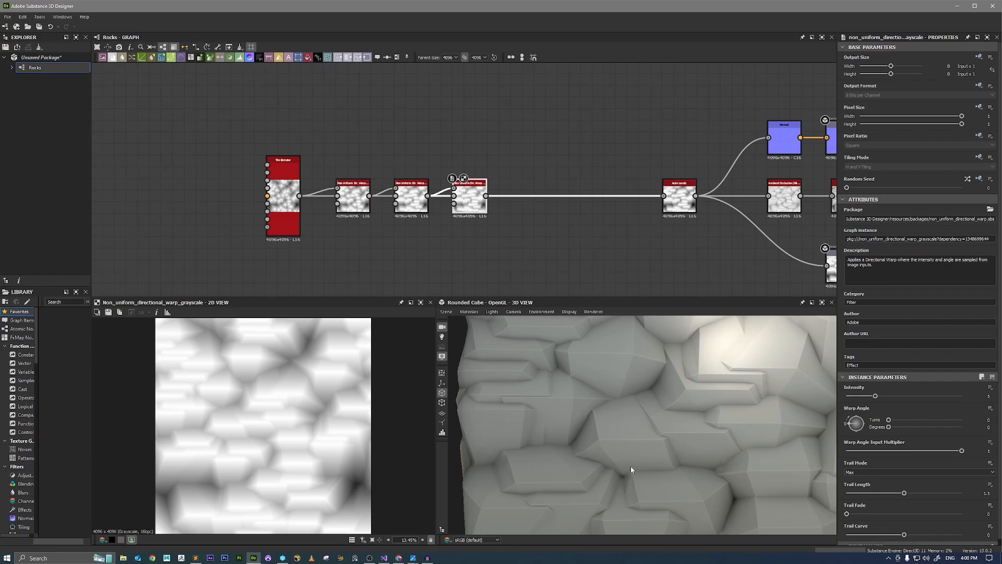
scroll(398, 245, up, 3)
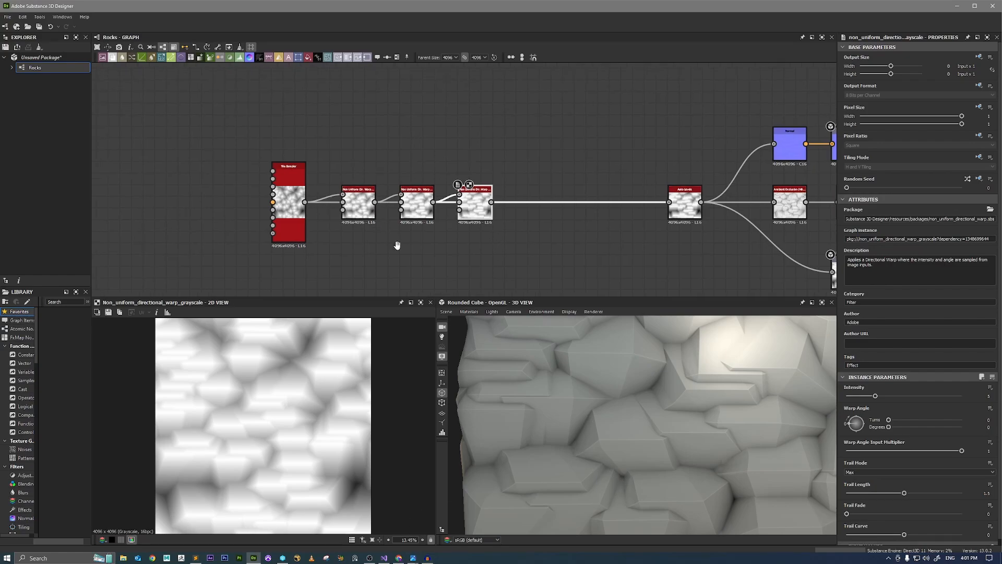
Add a second Tile Sampler node above the warp chain and show it in the 2D view.
scroll(326, 221, up, 1)
scroll(308, 218, down, 1)
middle_drag(387, 111, 403, 177)
click(404, 165)
key(space)
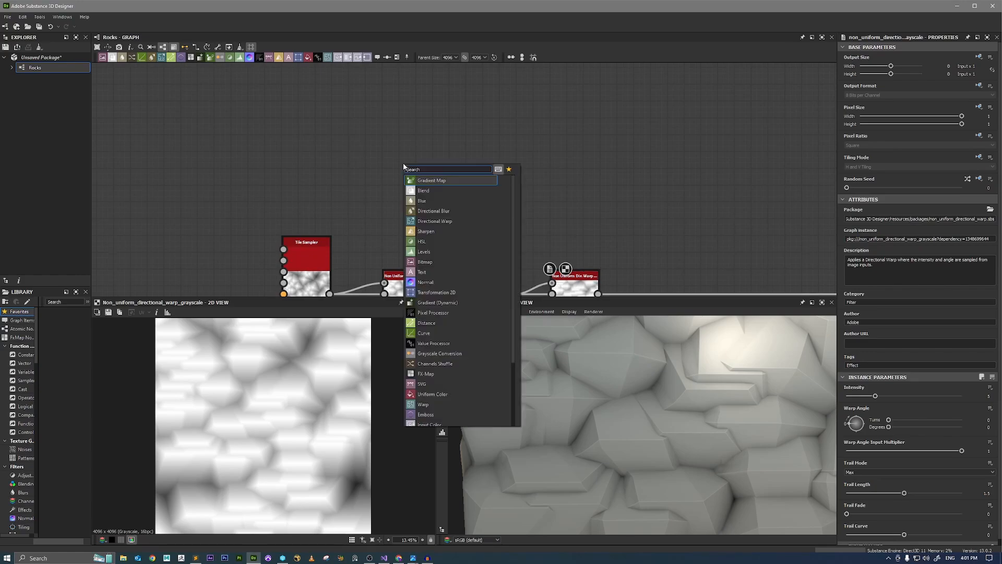
text(tile)
key(Down)
key(Down)
key(Down)
key(Down)
key(Down)
key(Down)
key(Down)
key(Down)
key(Down)
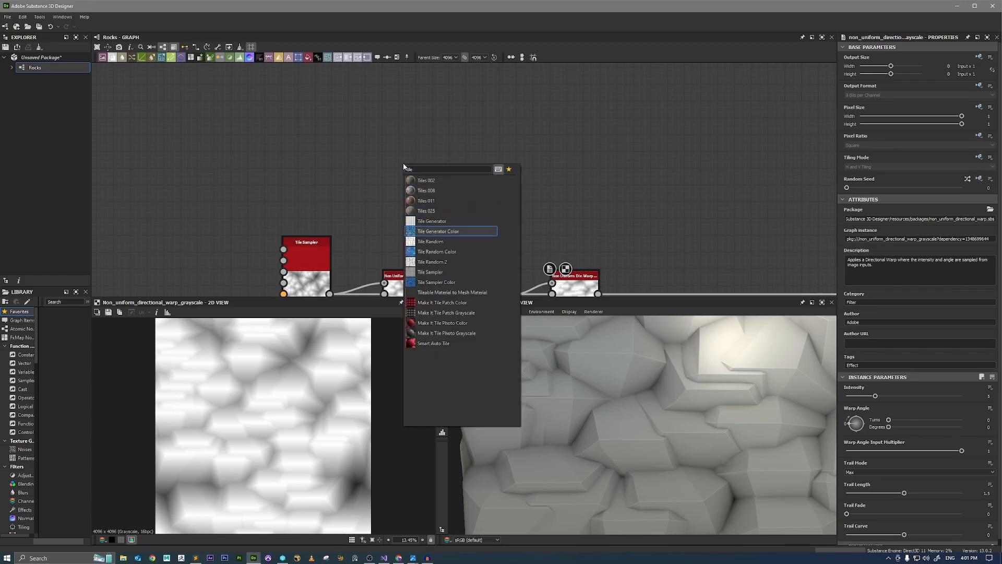
key(Return)
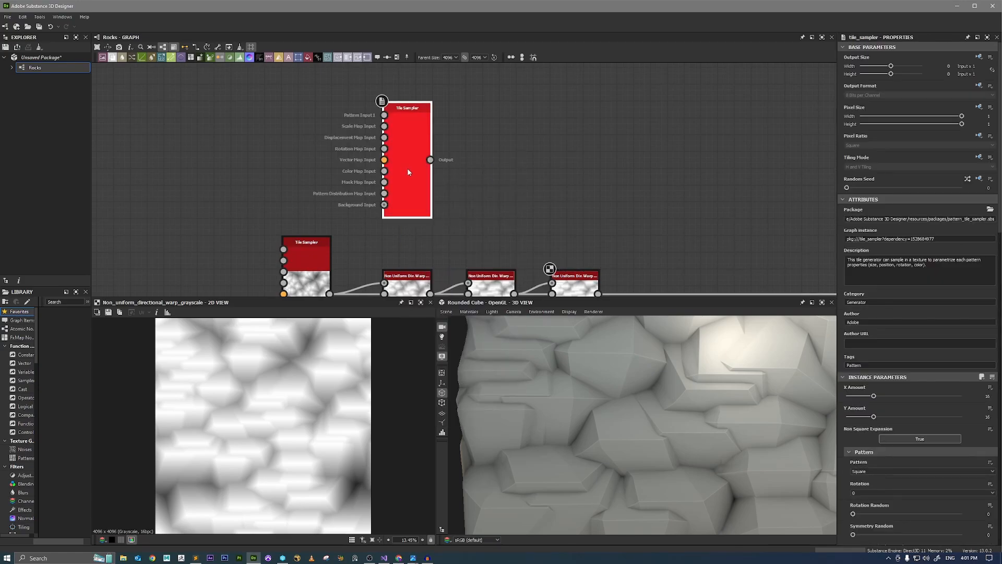
double_click(407, 167)
Add a Polygon 2 node before the new Tile Sampler and show it in the 2D view.
middle_drag(345, 161, 402, 186)
click(323, 176)
key(space)
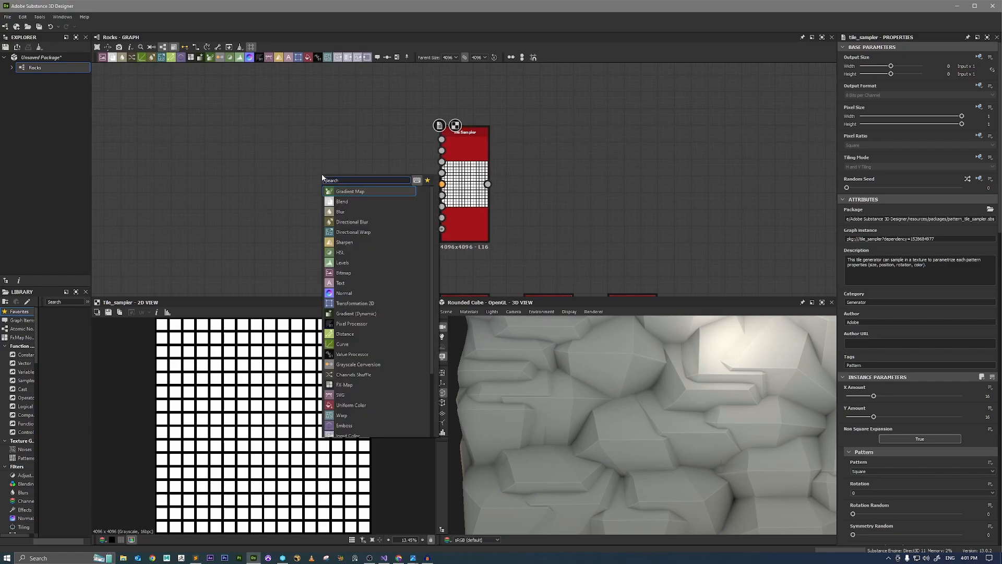
text(poly)
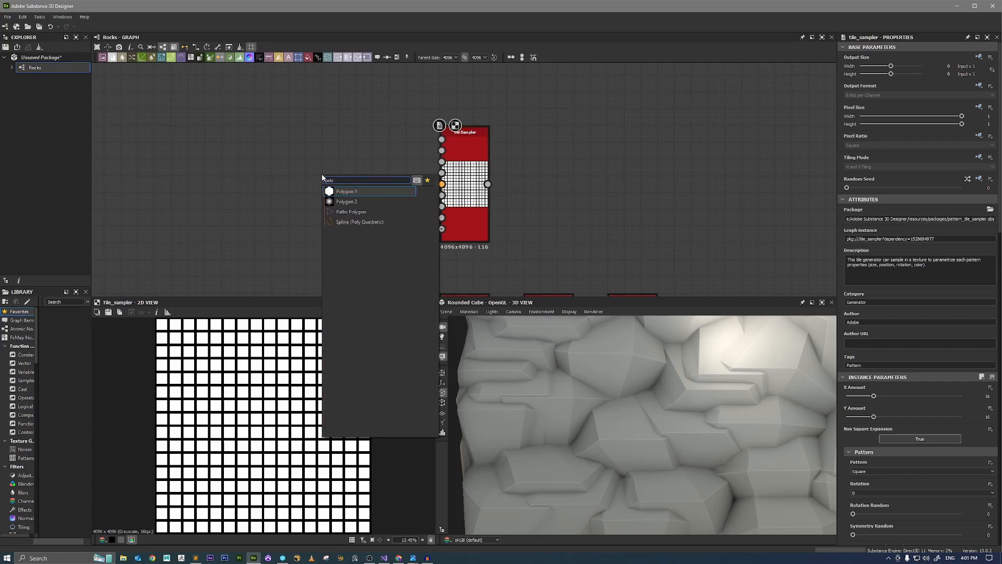
key(Down)
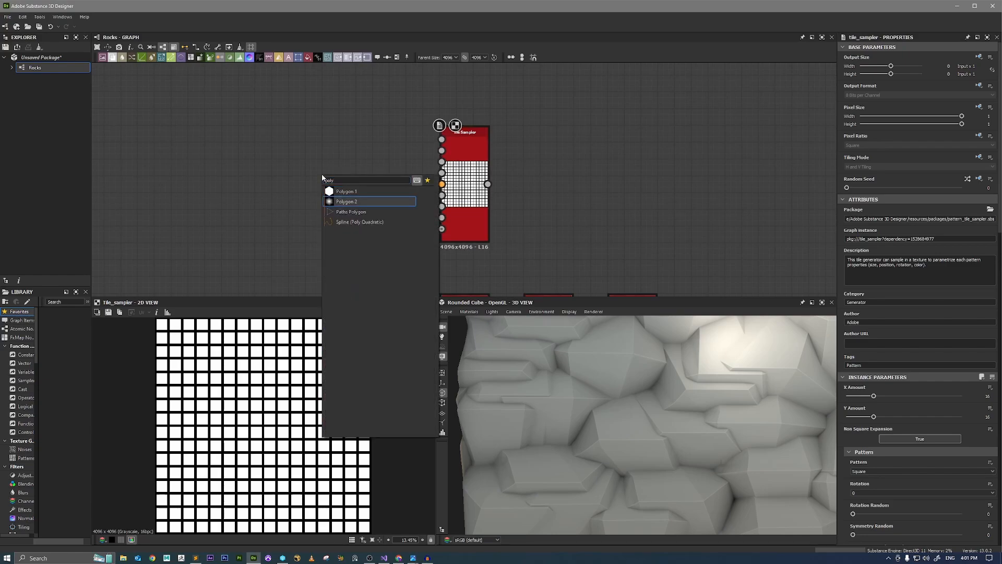
key(Return)
double_click(321, 174)
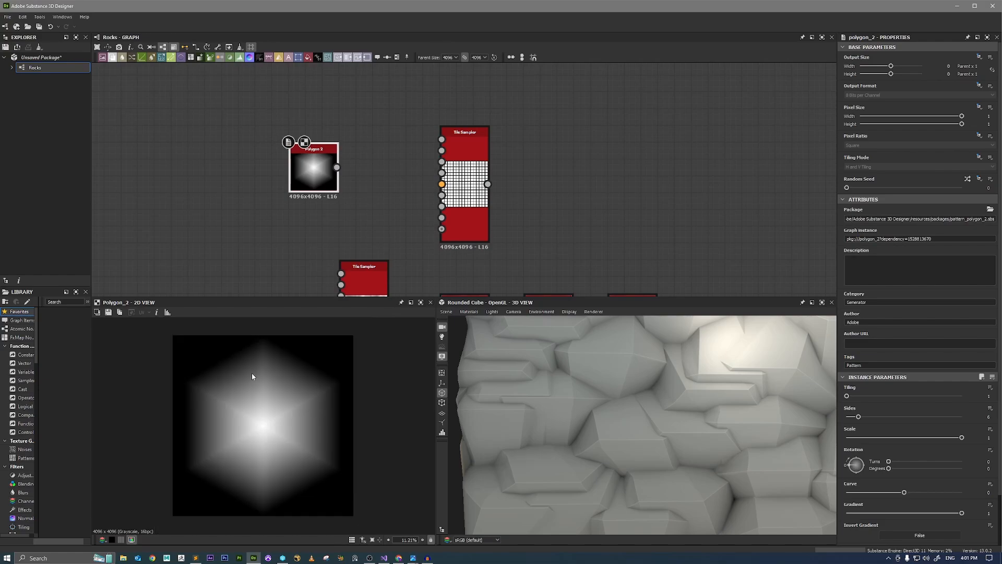
Try the Polygon 2 shape with 4 sides, and settle on 5 sides.
drag(858, 417, 856, 418)
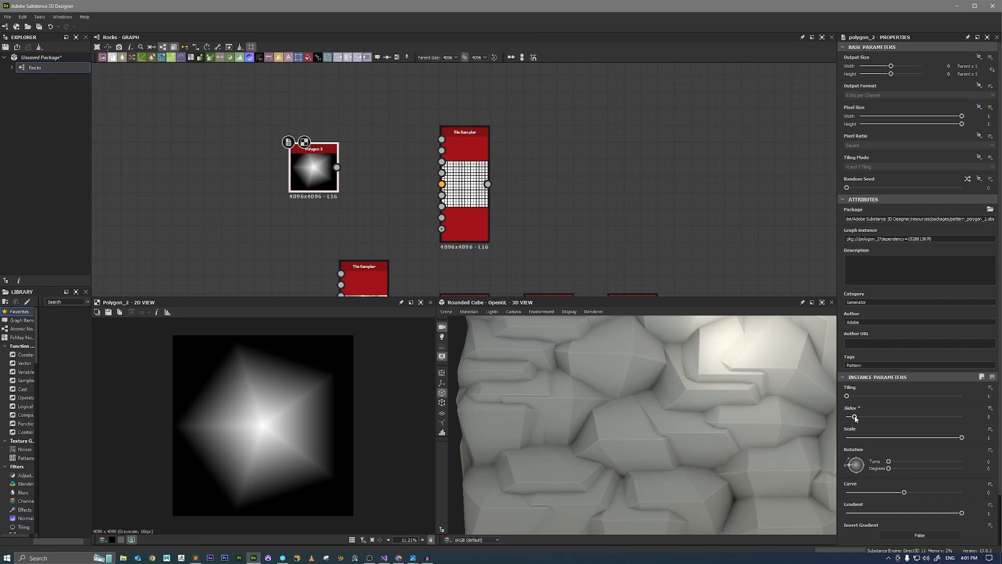
drag(854, 419, 852, 419)
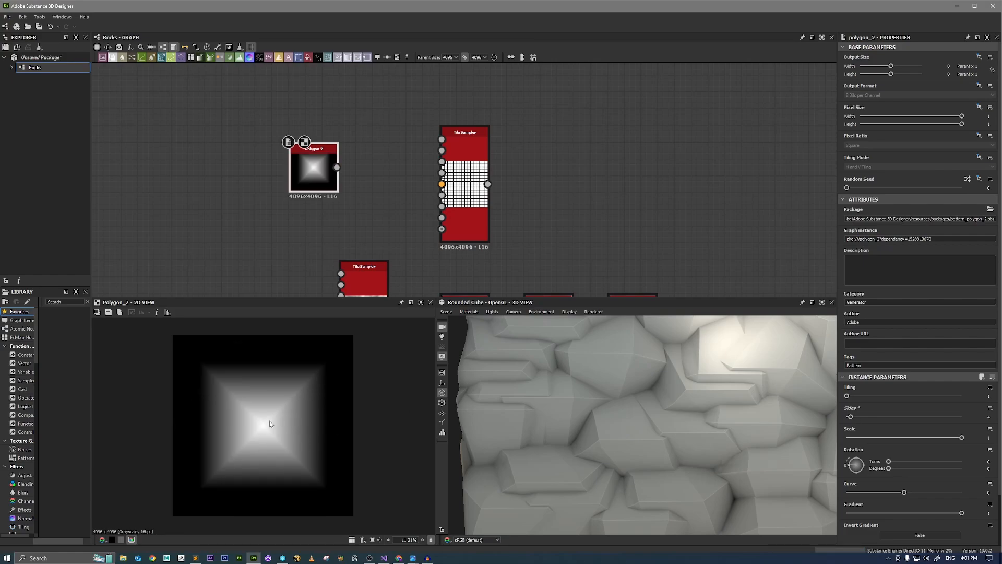
middle_drag(281, 268, 317, 179)
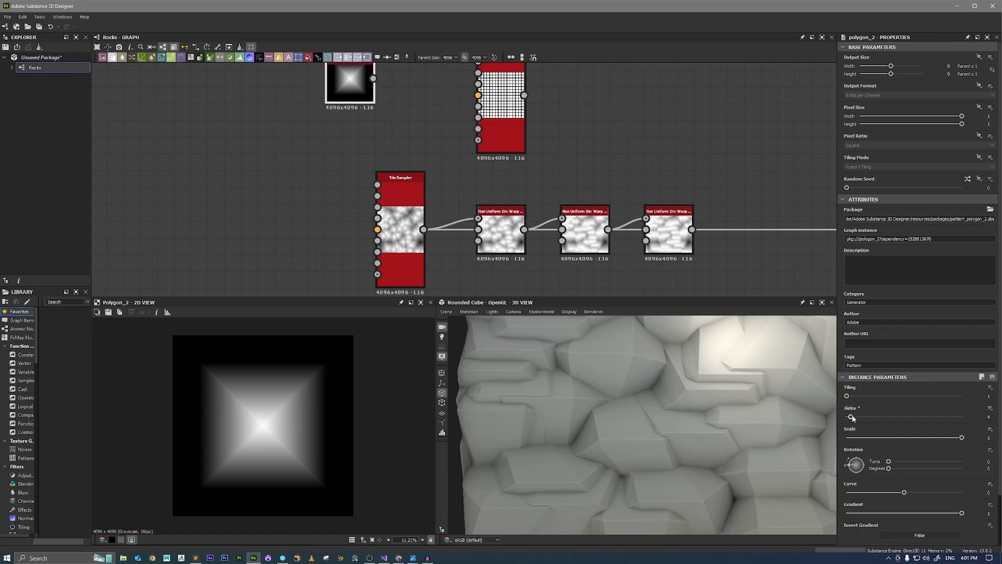
drag(851, 417, 854, 417)
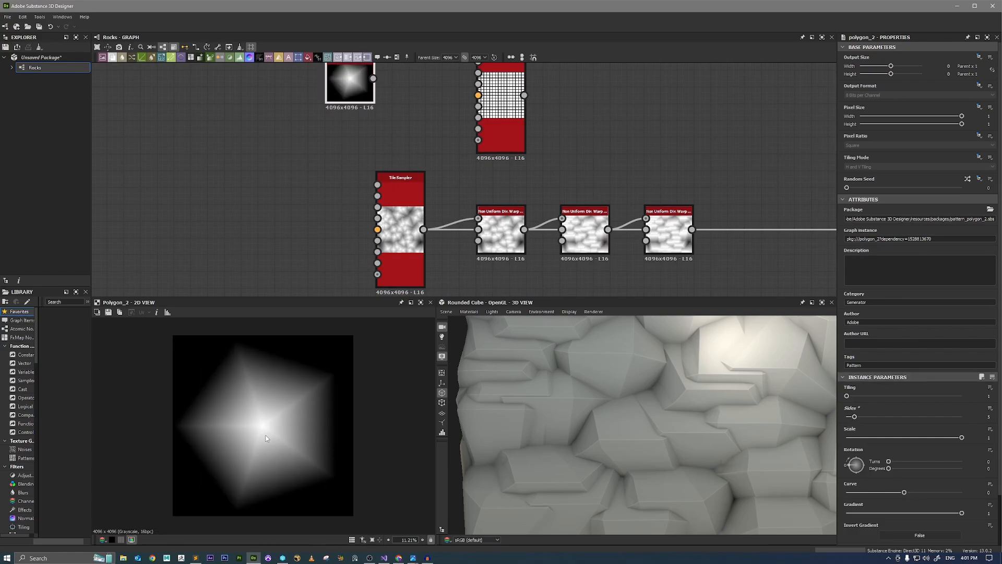
Connect Polygon 2 to Pattern Input 1 of the new Tile Sampler and show the sampler in 2D.
middle_drag(581, 125, 599, 179)
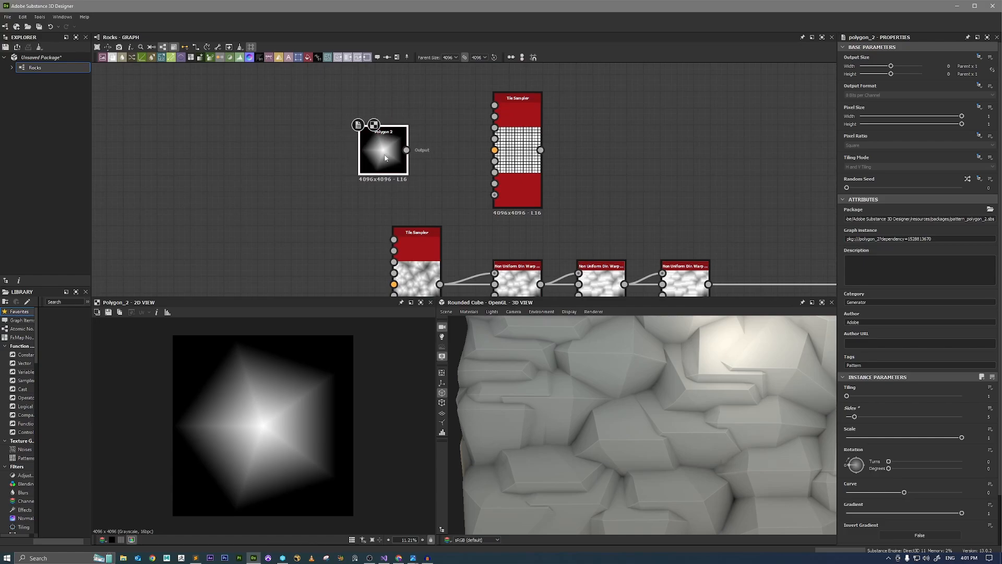
scroll(441, 154, up, 2)
scroll(441, 154, up, 2)
drag(358, 185, 541, 92)
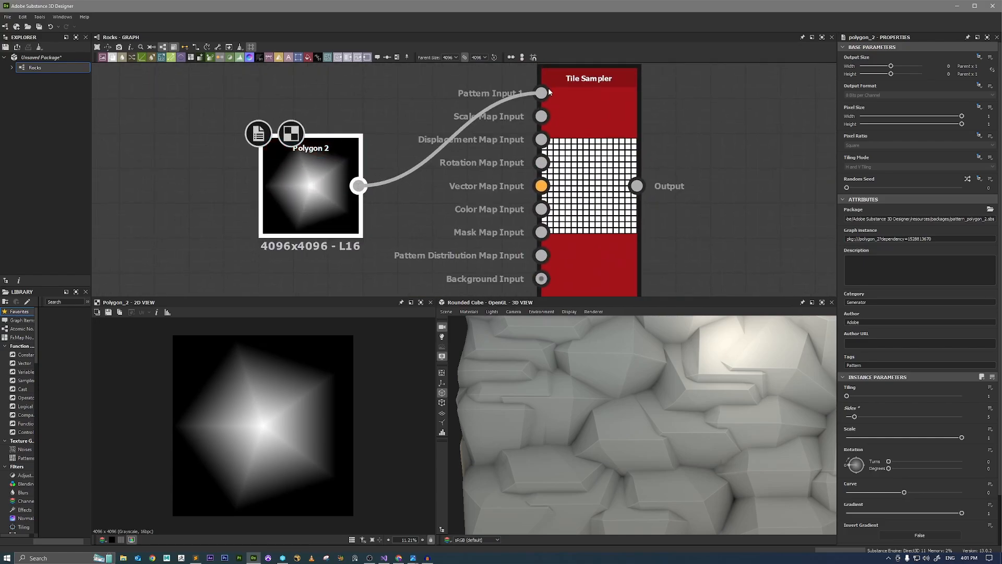
double_click(586, 142)
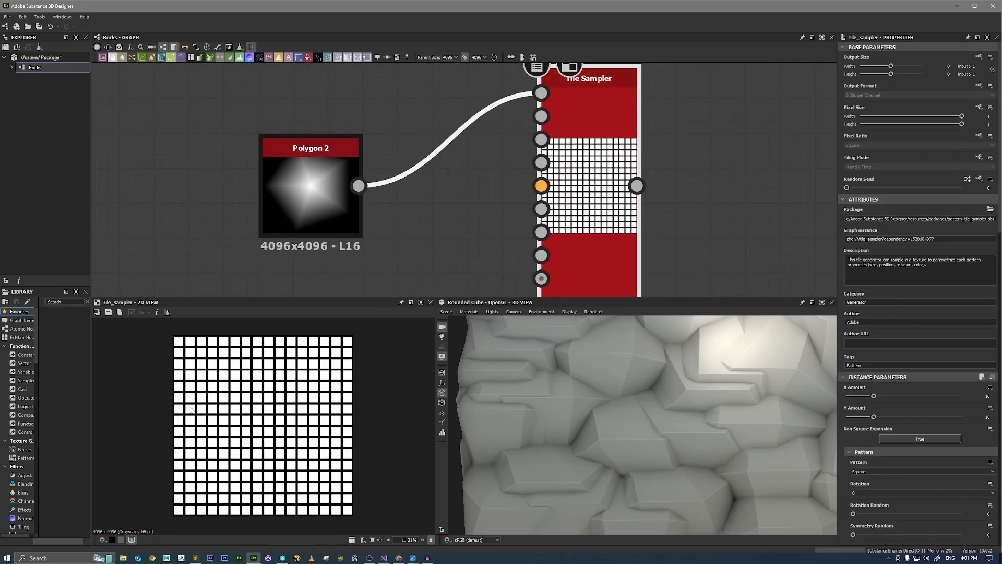
Set the new Tile Sampler's pattern to Pattern Input and inspect the tiled polygons in detail.
scroll(888, 384, down, 3)
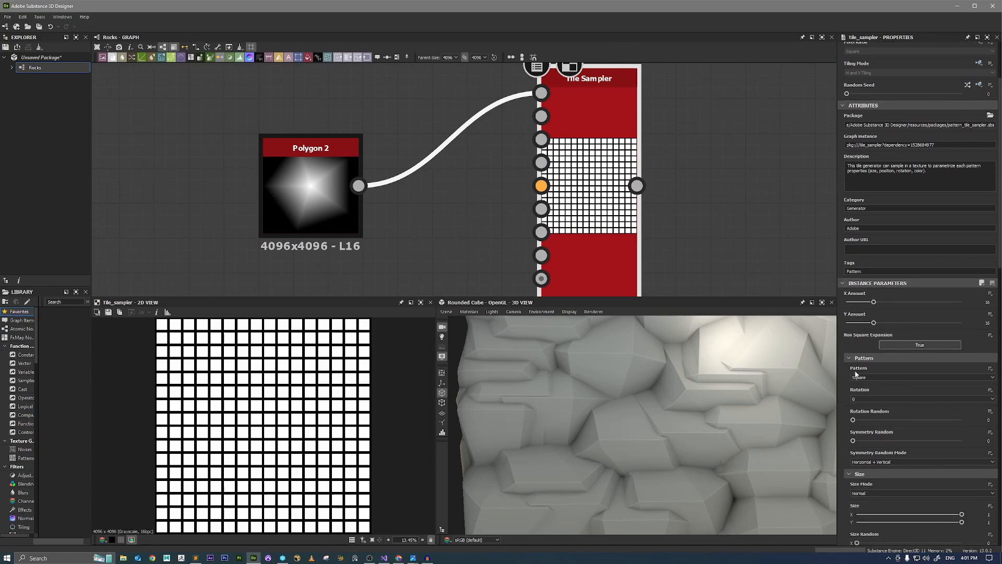
click(867, 376)
click(869, 383)
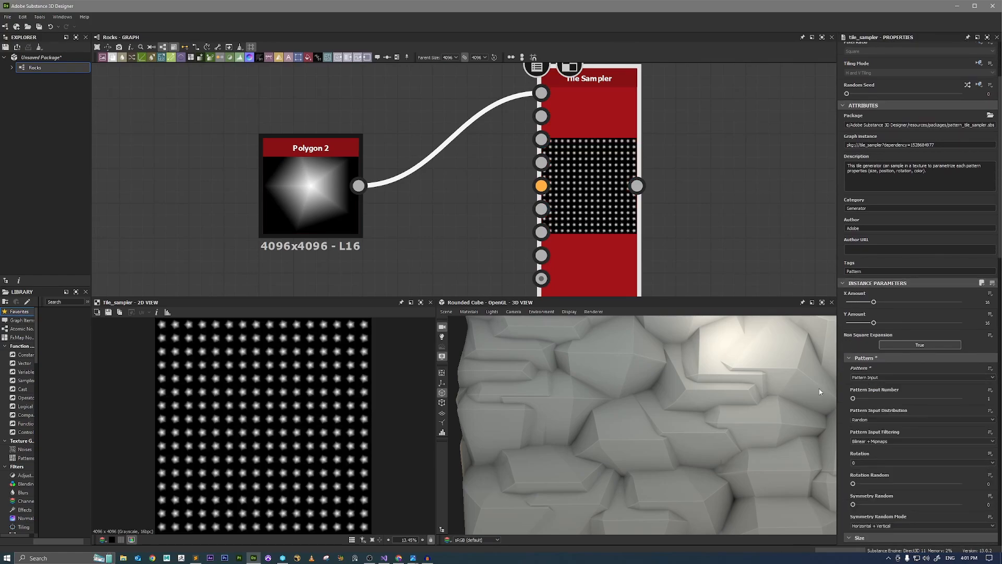
scroll(235, 412, up, 4)
scroll(241, 390, down, 4)
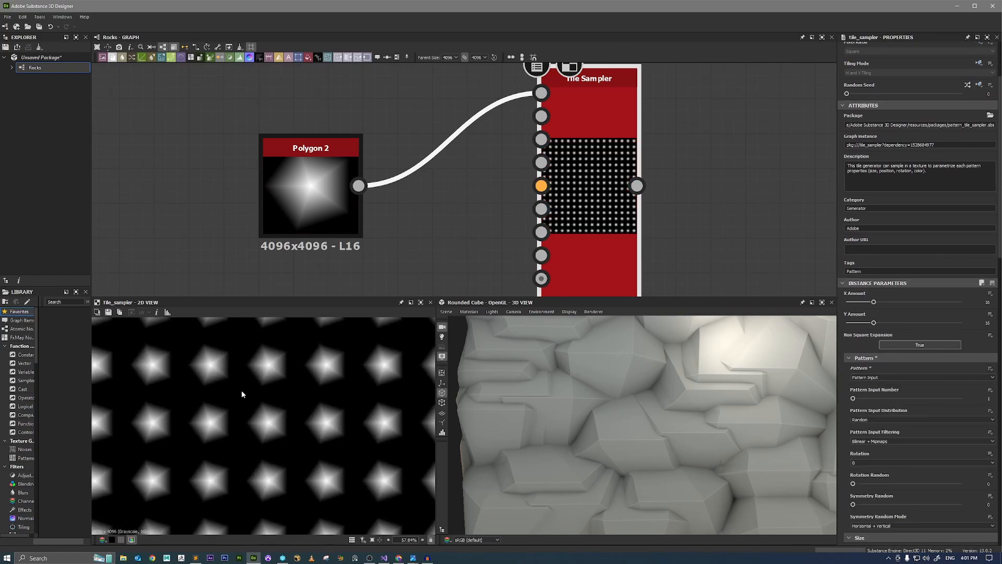
scroll(243, 392, down, 1)
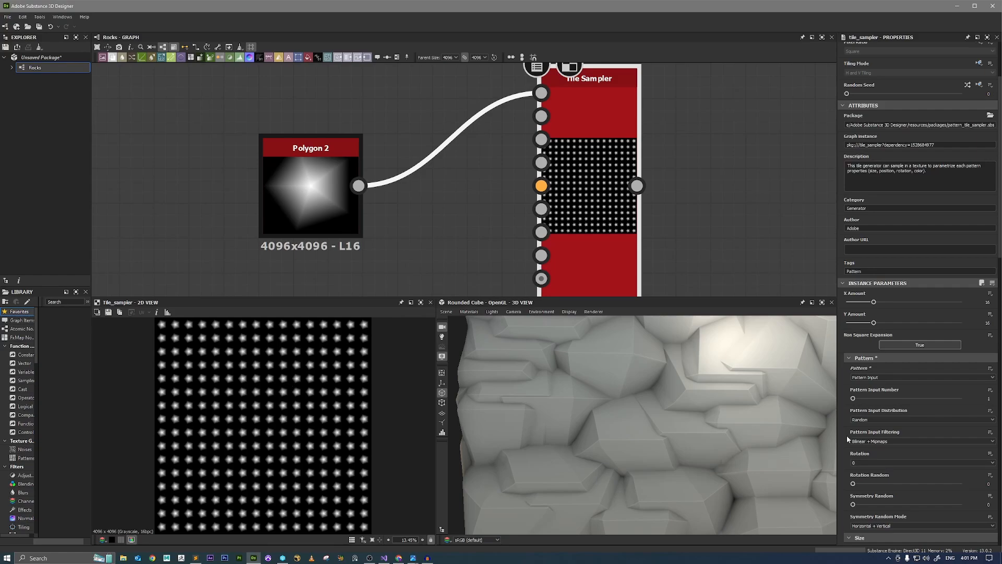
Set the new Tile Sampler's Scale to 2.8, Scale Random to 0.41 and Position Random to 2.87.
scroll(881, 425, down, 5)
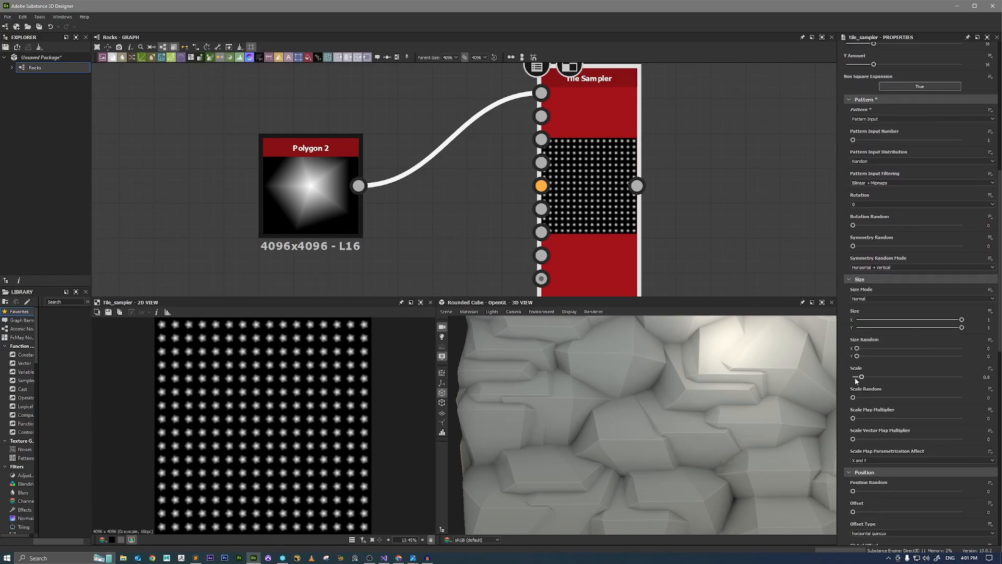
drag(862, 378, 884, 397)
scroll(883, 377, down, 3)
scroll(864, 417, down, 3)
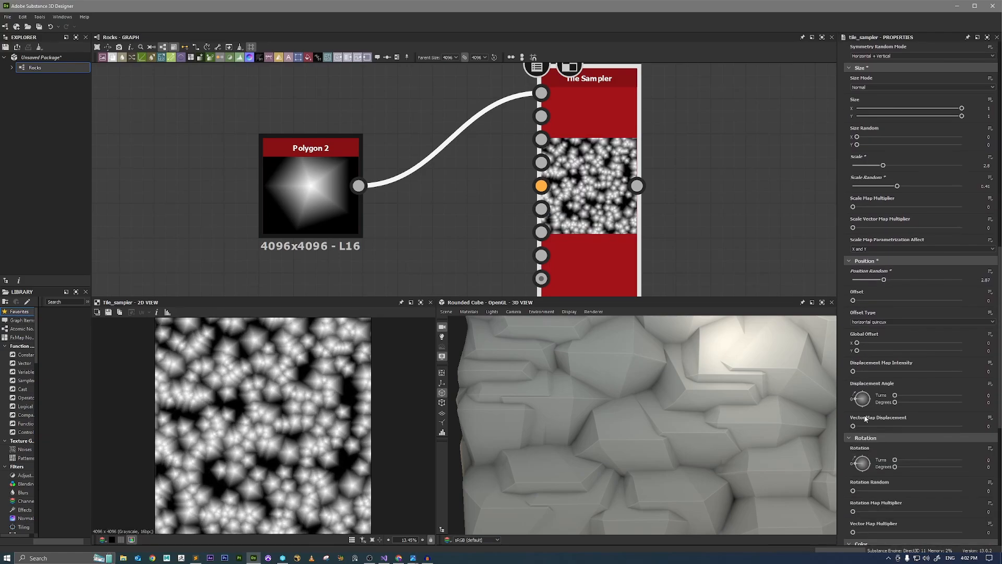
Raise the new Tile Sampler's Rotation Random to 1 and inspect the scattered polygons.
drag(854, 491, 961, 490)
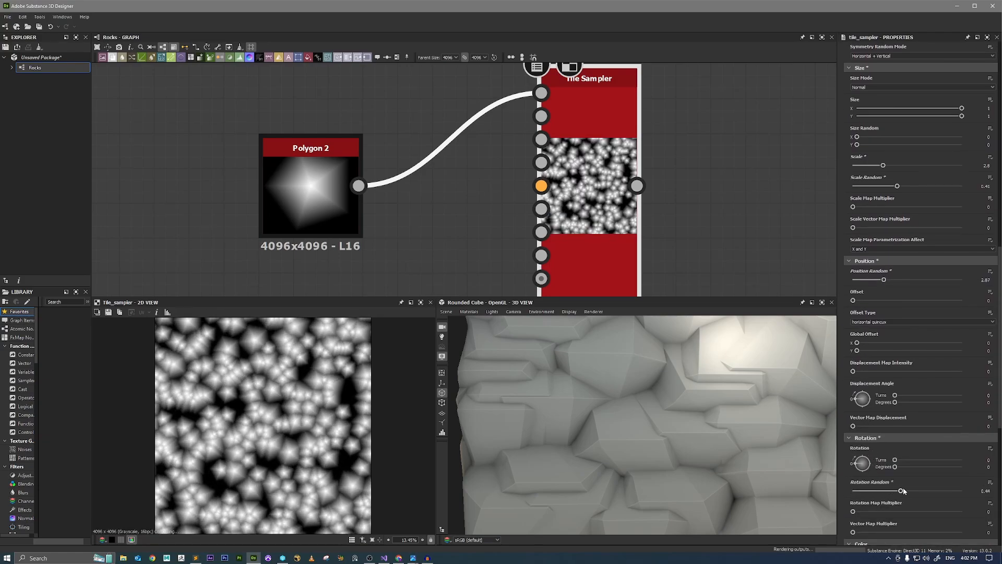
scroll(243, 385, up, 5)
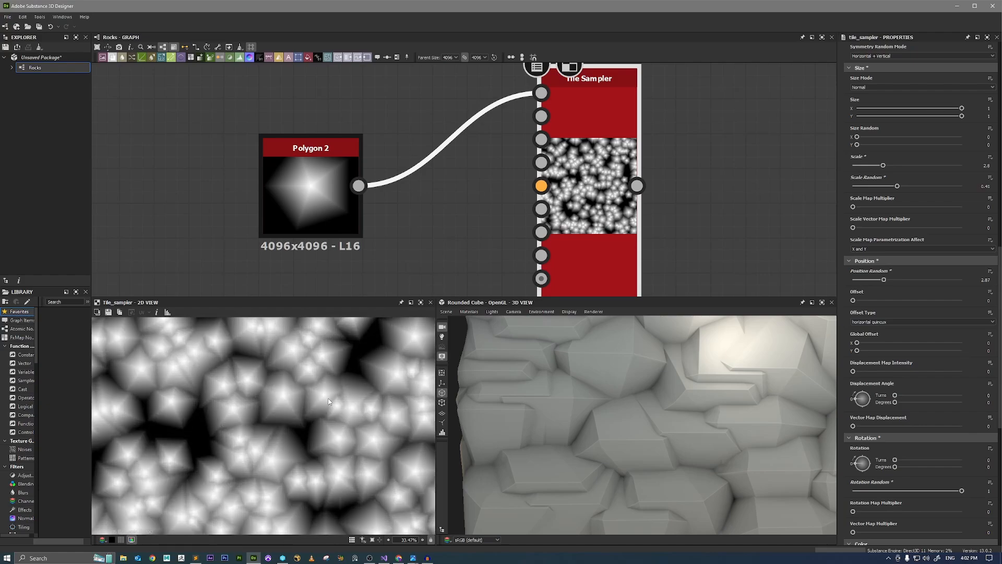
scroll(251, 390, down, 3)
scroll(250, 394, down, 3)
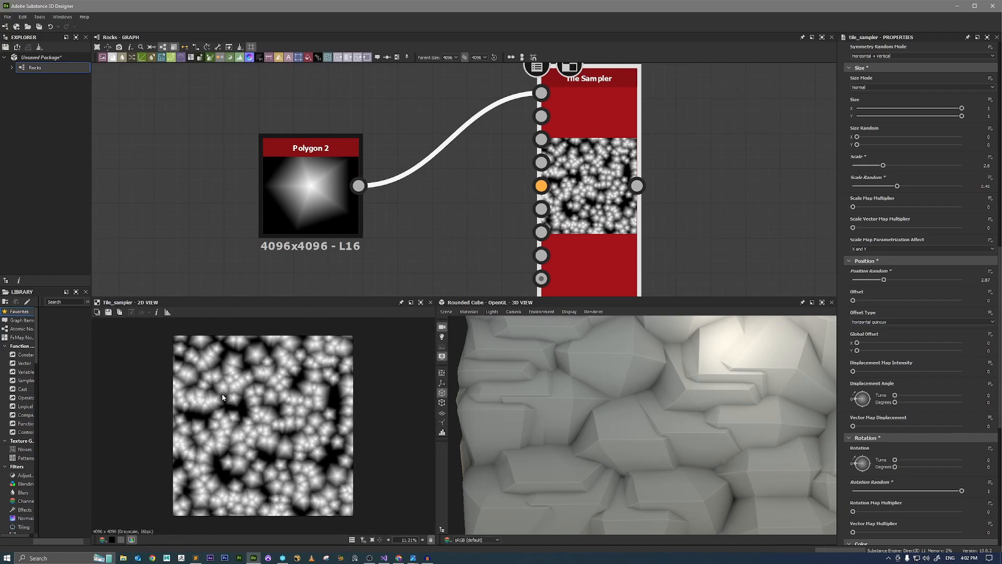
Move the Polygon 2 and new Tile Sampler nodes along the graph so the sampler sits above the last directional warp.
scroll(674, 209, down, 3)
middle_drag(723, 230, 617, 149)
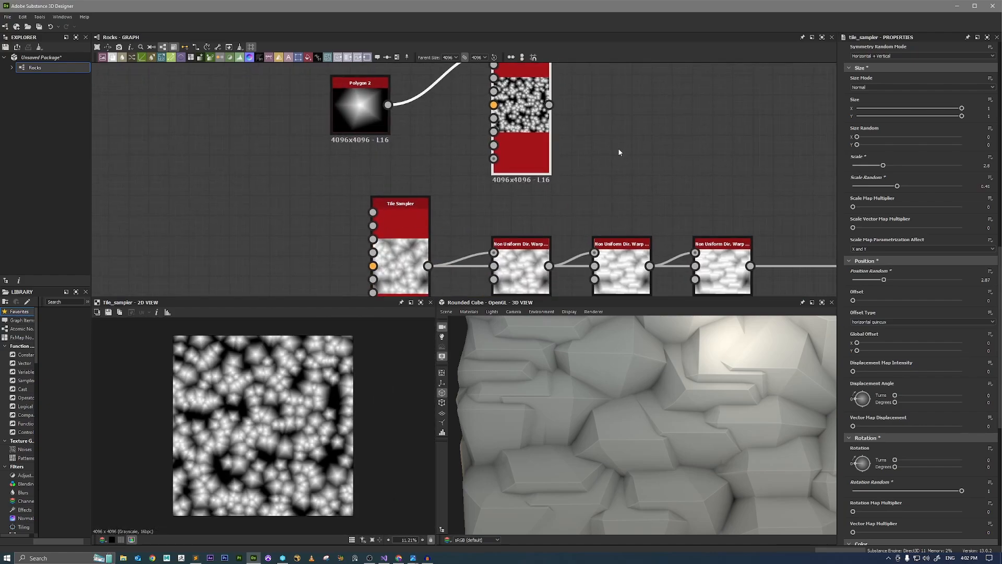
scroll(617, 170, down, 2)
middle_drag(713, 198, 625, 193)
drag(531, 168, 482, 134)
middle_drag(638, 196, 541, 193)
mouse_move(407, 141)
mouse_down()
mouse_move(445, 139)
mouse_move(414, 140)
mouse_up()
scroll(522, 180, up, 2)
middle_drag(565, 181, 531, 192)
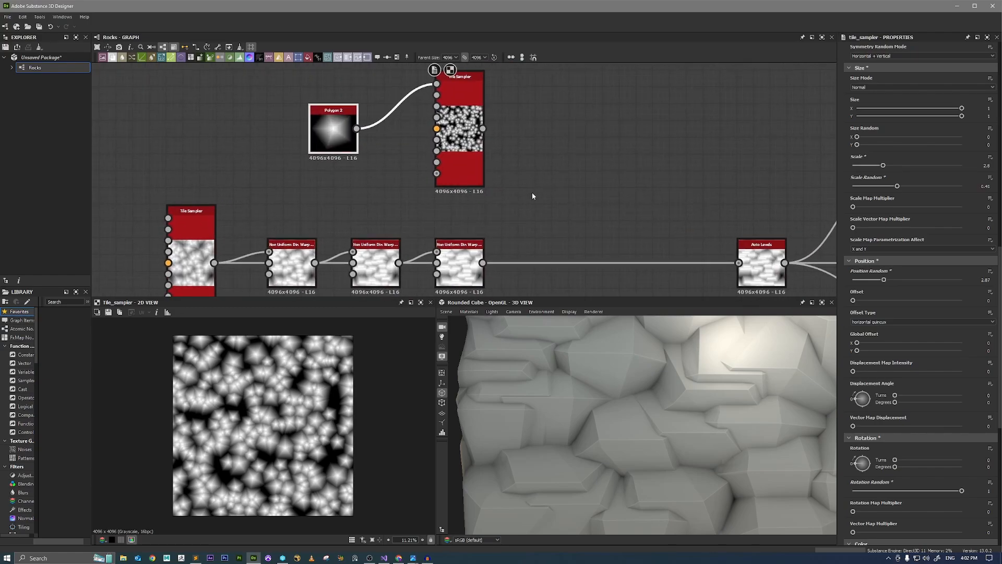
Add a Height Blend node from the last directional warp's output and place it between the warp and the new Tile Sampler's outputs and Auto Levels.
drag(482, 262, 548, 197)
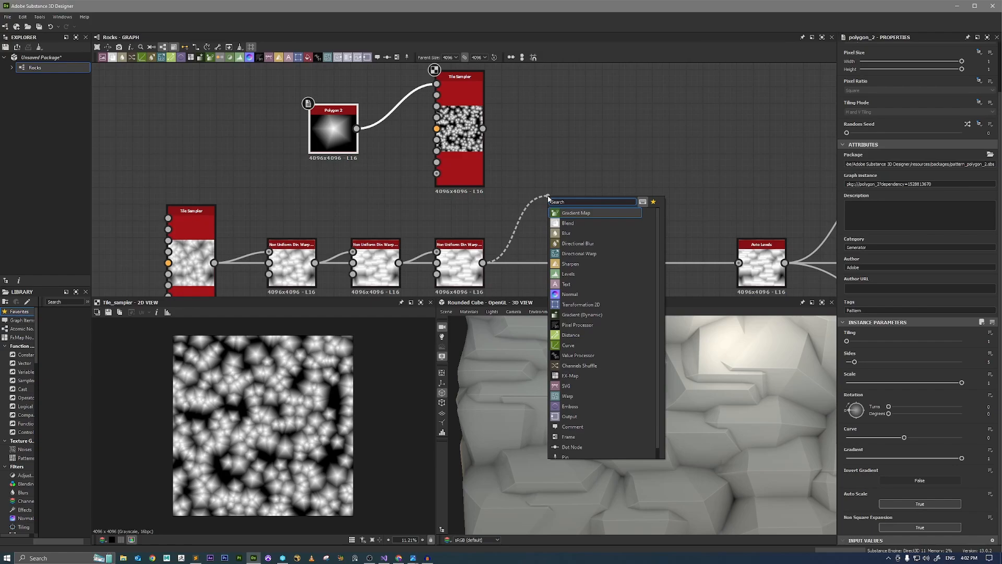
text(heigh)
key(Return)
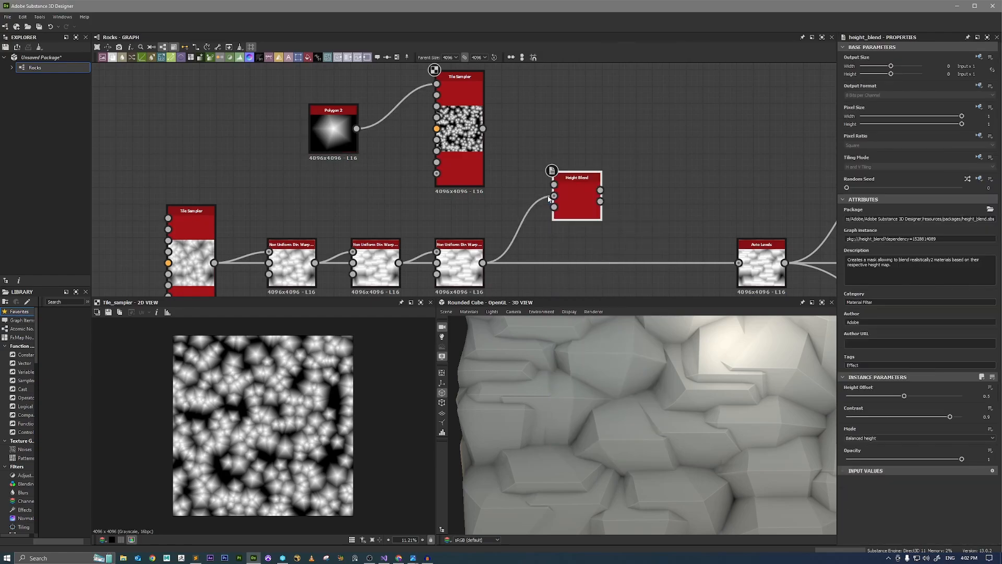
scroll(575, 195, up, 1)
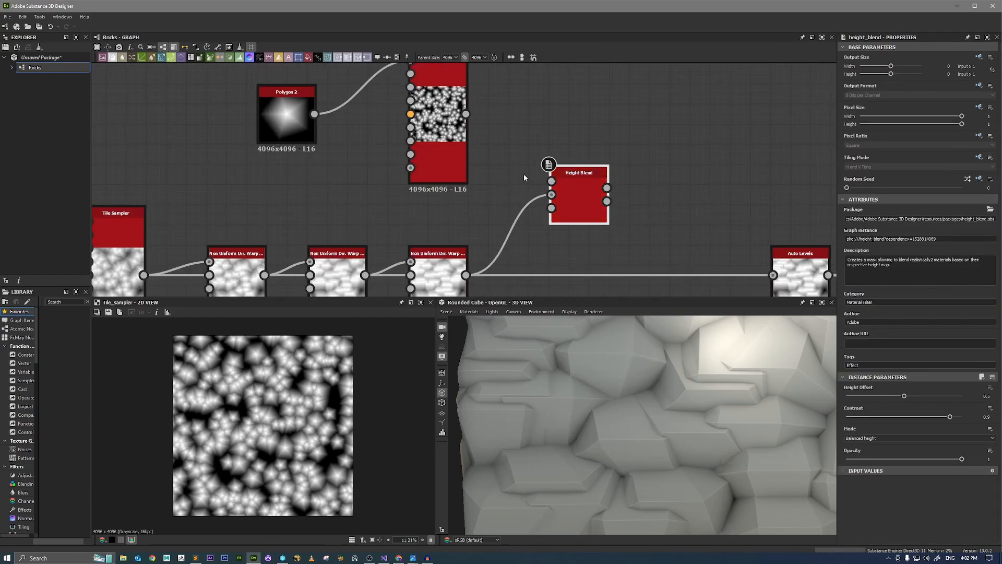
scroll(564, 194, down, 1)
drag(564, 194, 598, 177)
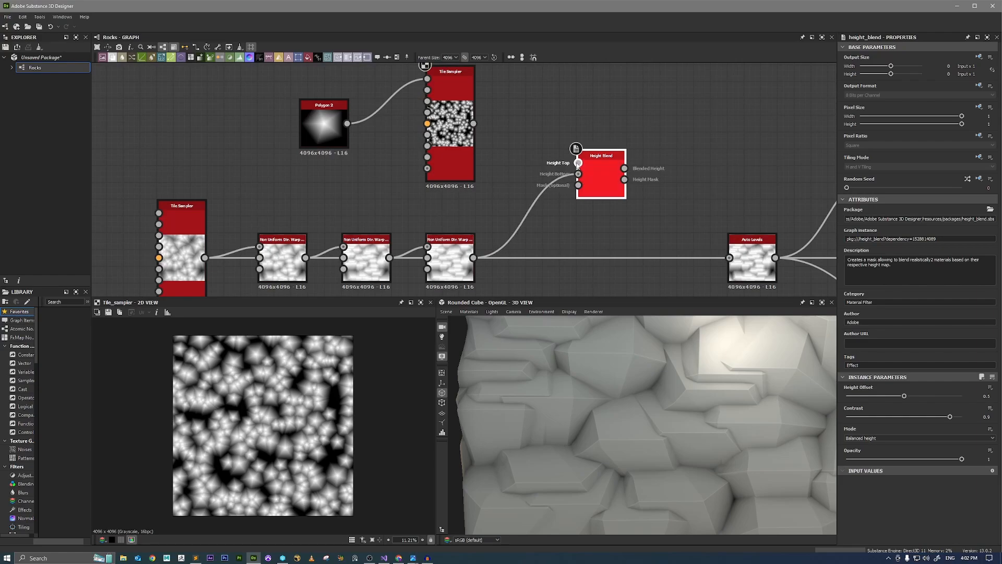
Feed the new Tile Sampler into Height Bottom and the last directional warp into Height Top, and show the Height Blend in 2D.
drag(578, 174, 473, 124)
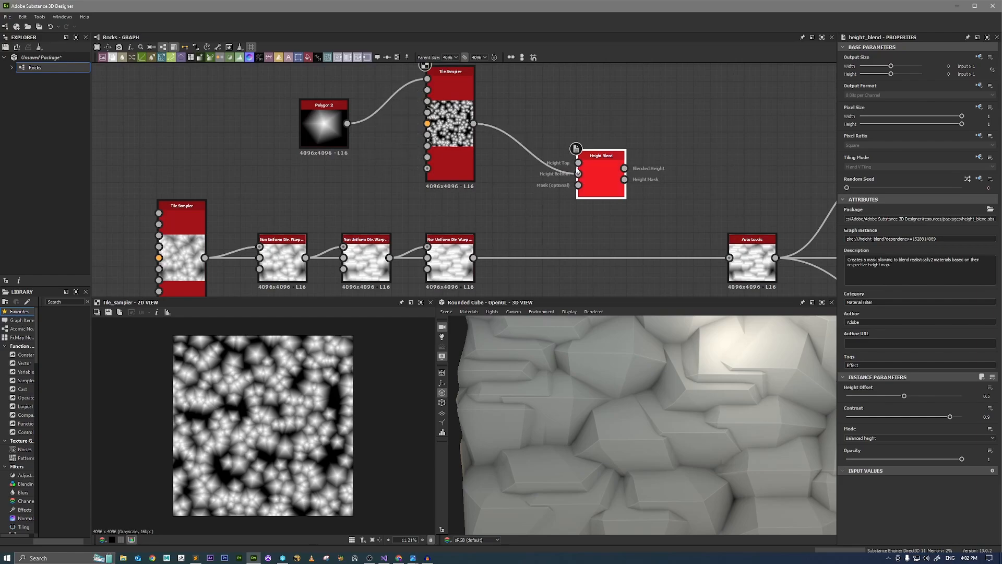
drag(502, 238, 473, 257)
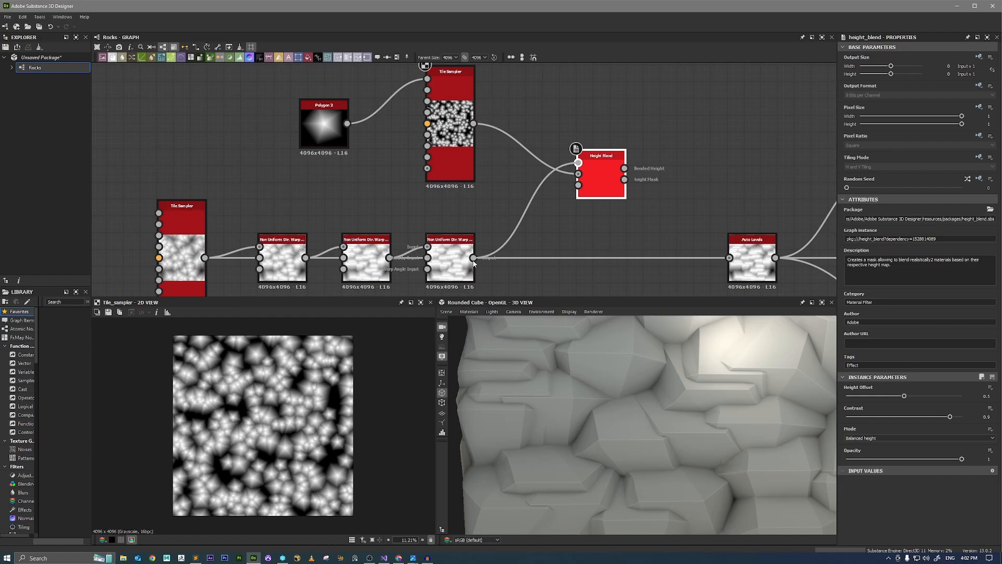
double_click(605, 182)
scroll(256, 364, up, 3)
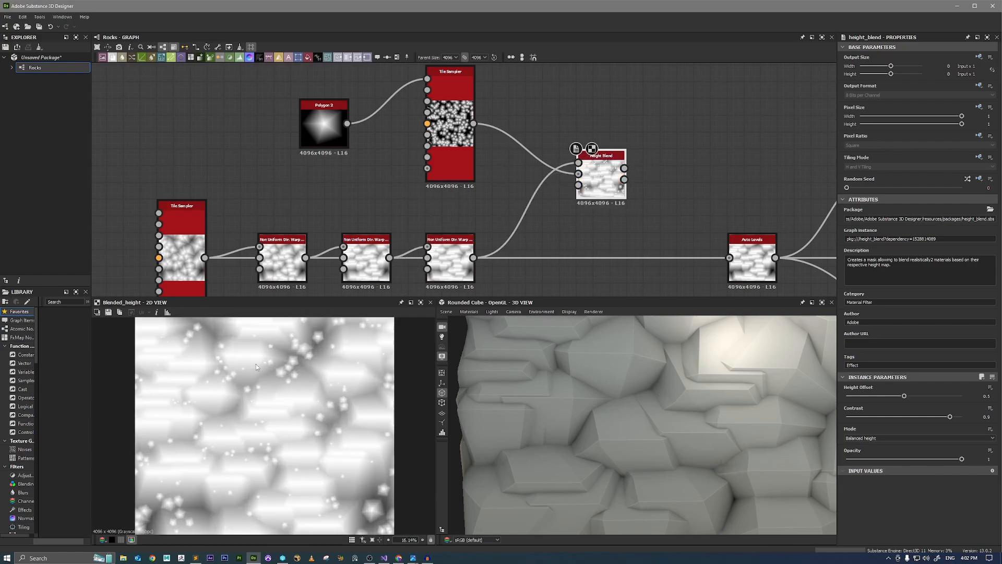
Set the Height Blend's Height Offset to 0.59 and Contrast to 1, checking the blended stones in the 2D view.
scroll(320, 363, down, 1)
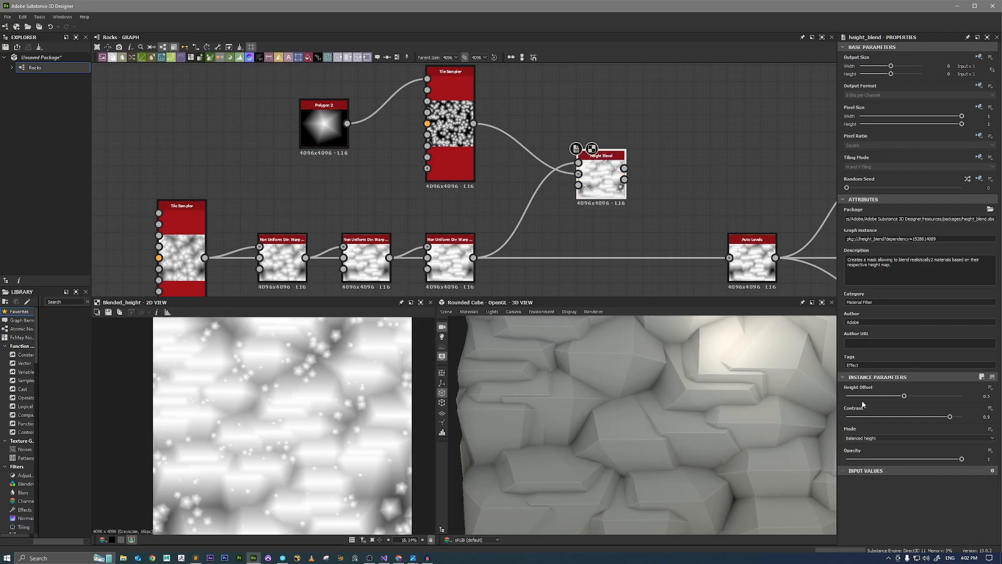
drag(901, 398, 962, 417)
scroll(295, 421, down, 2)
scroll(237, 436, up, 3)
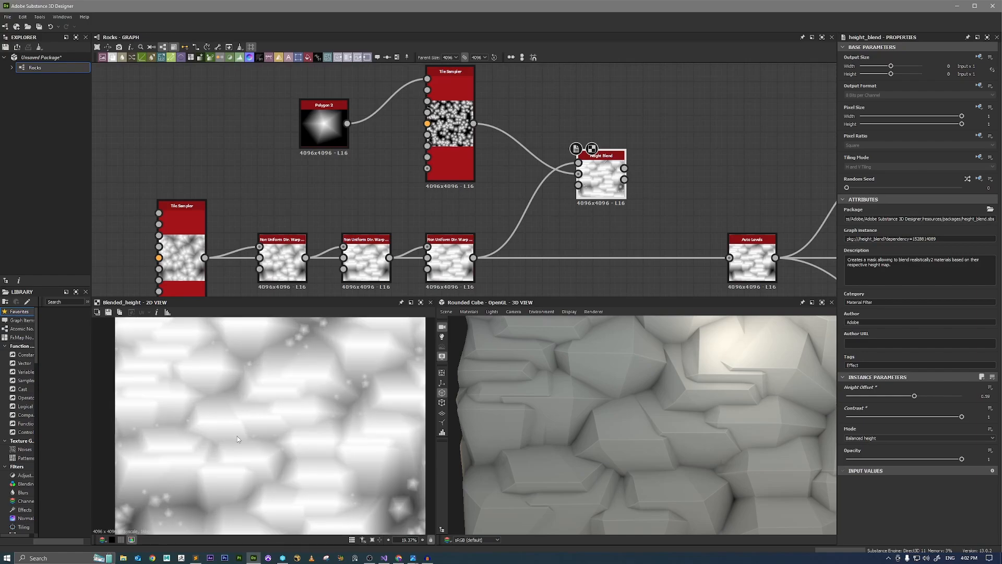
scroll(294, 393, down, 2)
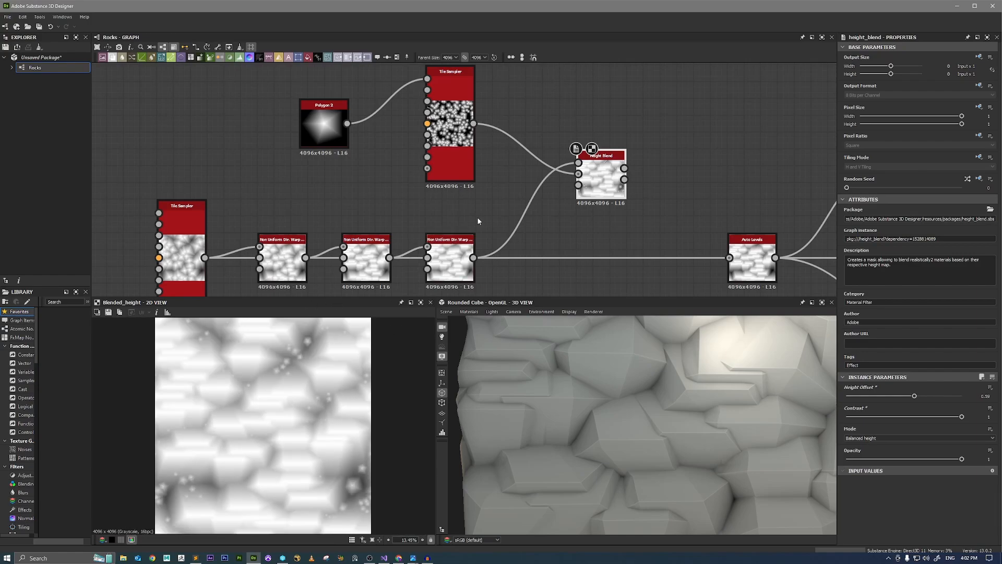
Move the upper Tile Sampler and Polygon 2 farther from the Height Blend and show that sampler in 2D.
middle_drag(477, 217, 551, 240)
click(535, 204)
drag(535, 204, 422, 187)
double_click(494, 204)
scroll(248, 388, up, 2)
ctrl+click(403, 151)
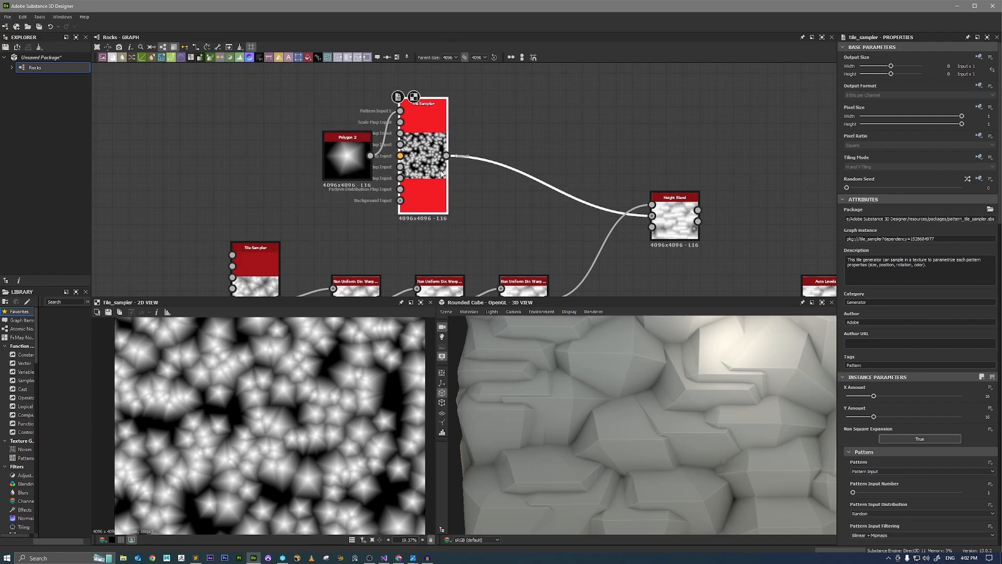
Insert a Levels node between the upper Tile Sampler and Height Blend, show it in 2D, and lower its output white to just above mid-range.
click(449, 186)
key(space)
text(lev)
key(Return)
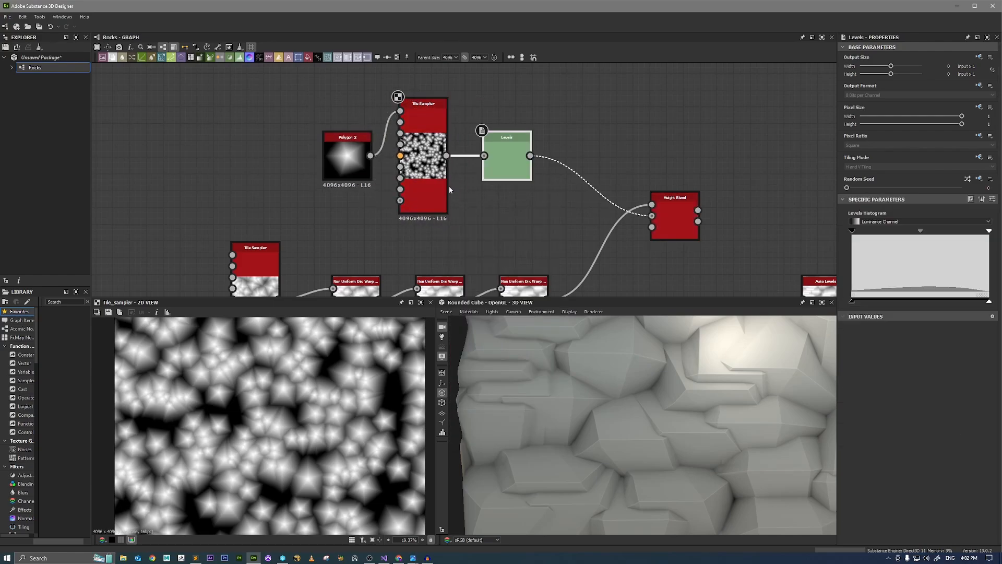
click(519, 164)
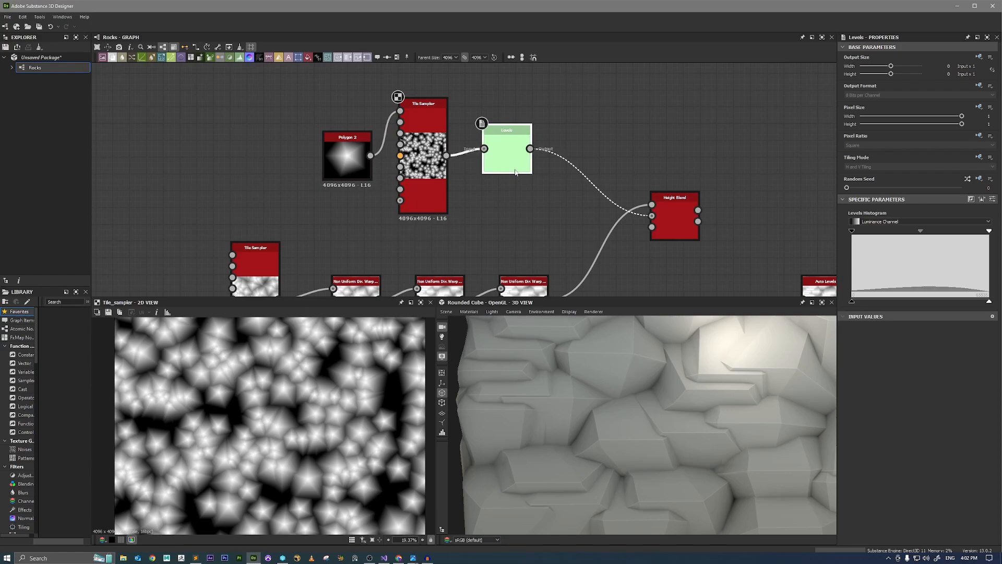
drag(352, 161, 344, 154)
double_click(504, 164)
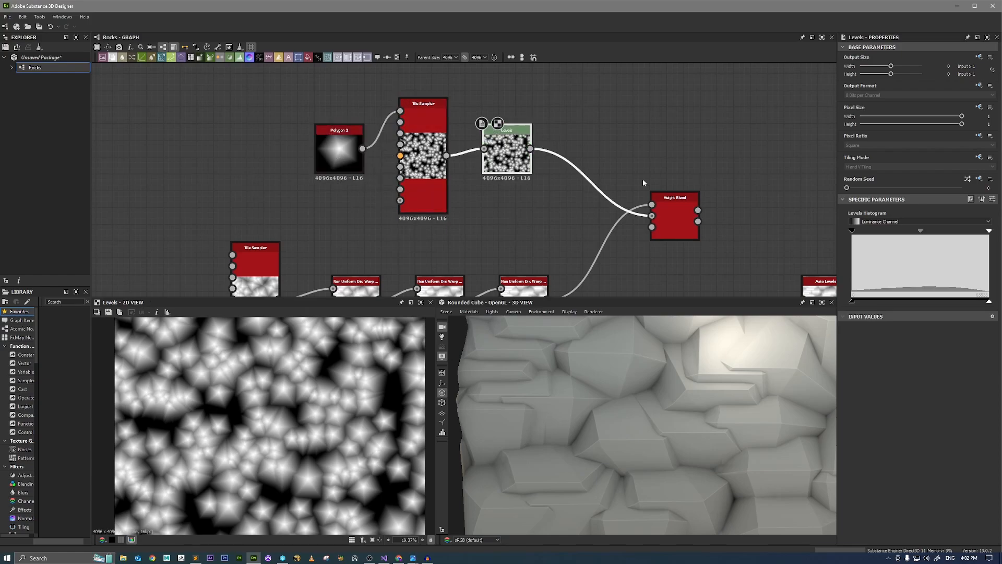
drag(990, 303, 934, 308)
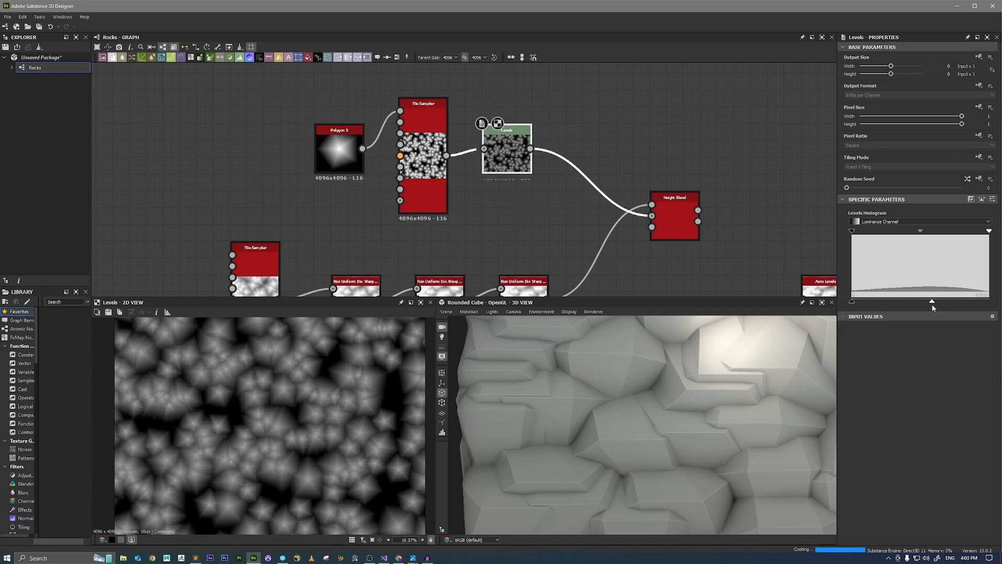
Show the Height Blend in 2D, set its Height Offset to 0.42, and inspect the stones in the crevices.
double_click(674, 219)
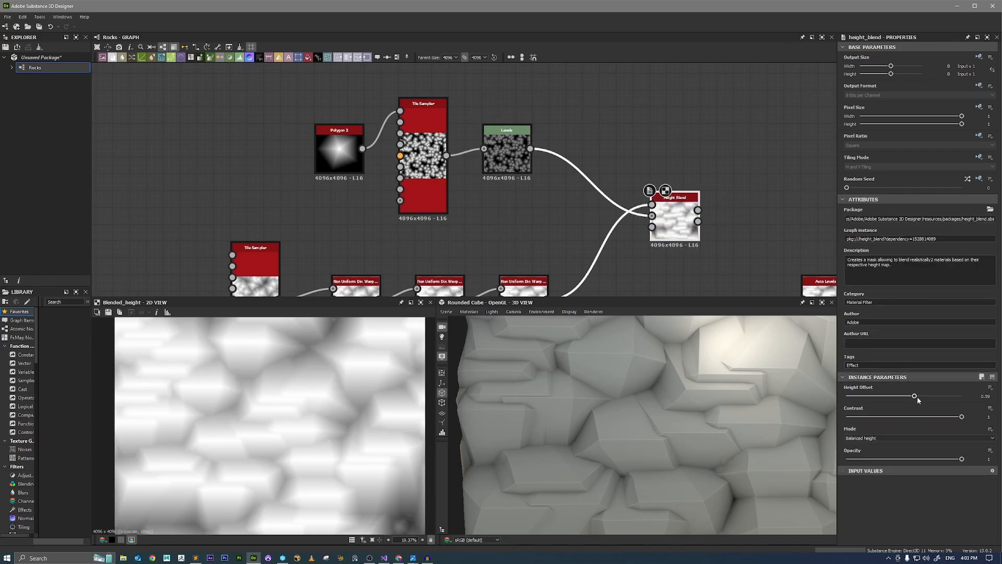
mouse_move(914, 395)
mouse_down()
mouse_move(924, 397)
mouse_move(894, 400)
mouse_up()
scroll(311, 431, down, 3)
scroll(301, 466, up, 3)
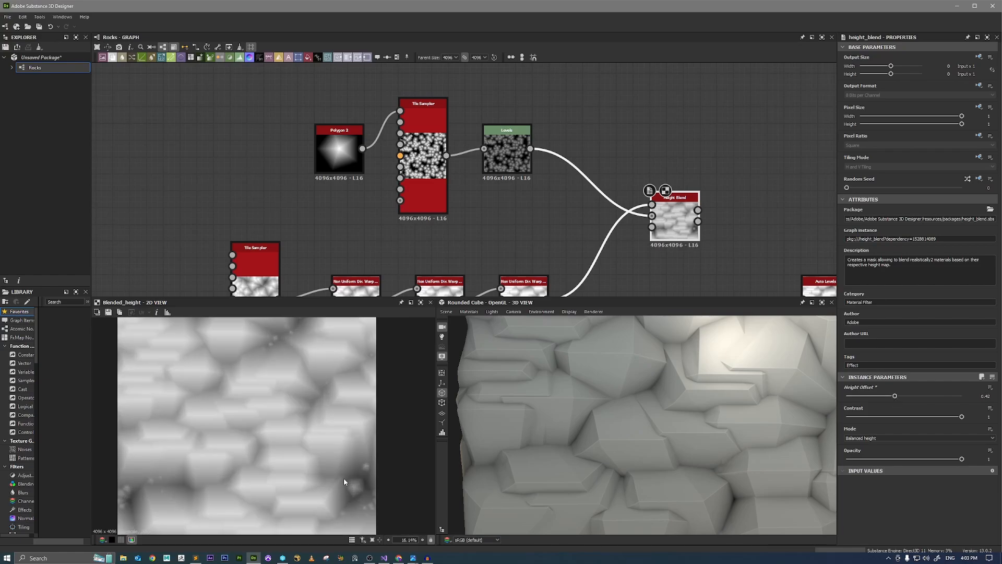
scroll(282, 452, down, 1)
scroll(293, 364, up, 3)
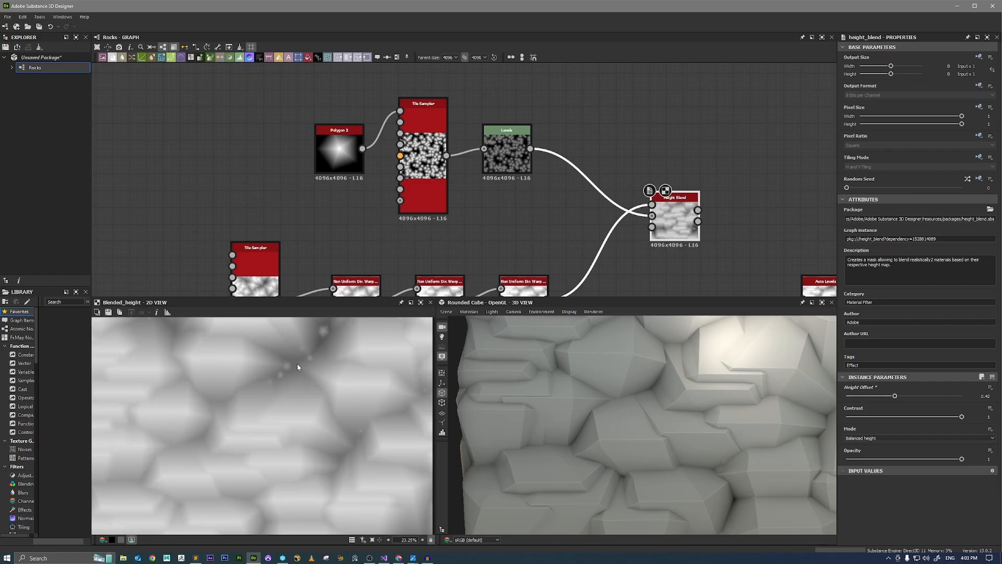
scroll(605, 258, down, 2)
Move the Height Blend up and add a Blend node with the last directional warp as Background and the Levels as Foreground.
middle_drag(644, 259, 627, 232)
scroll(574, 237, up, 2)
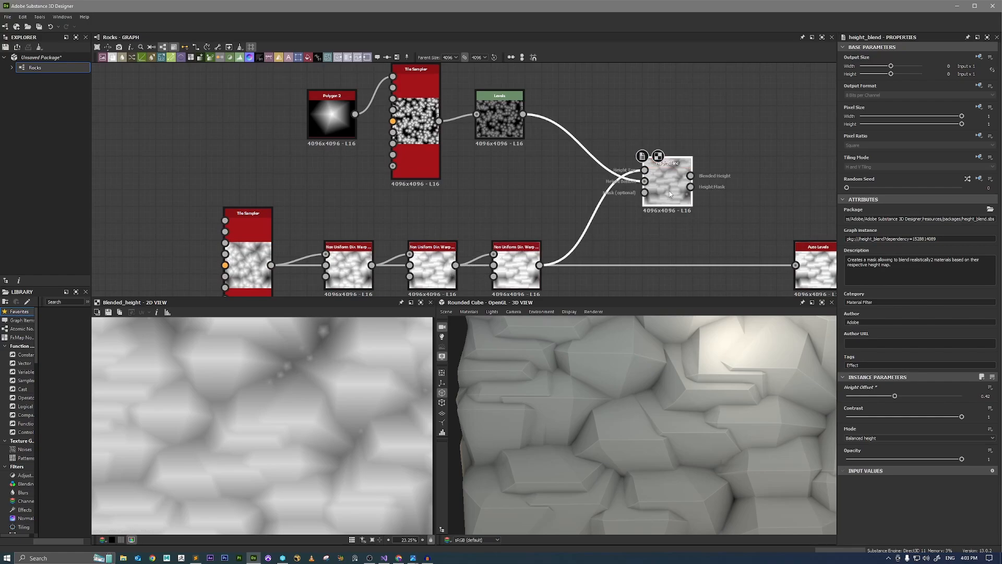
drag(670, 194, 704, 145)
drag(539, 265, 664, 210)
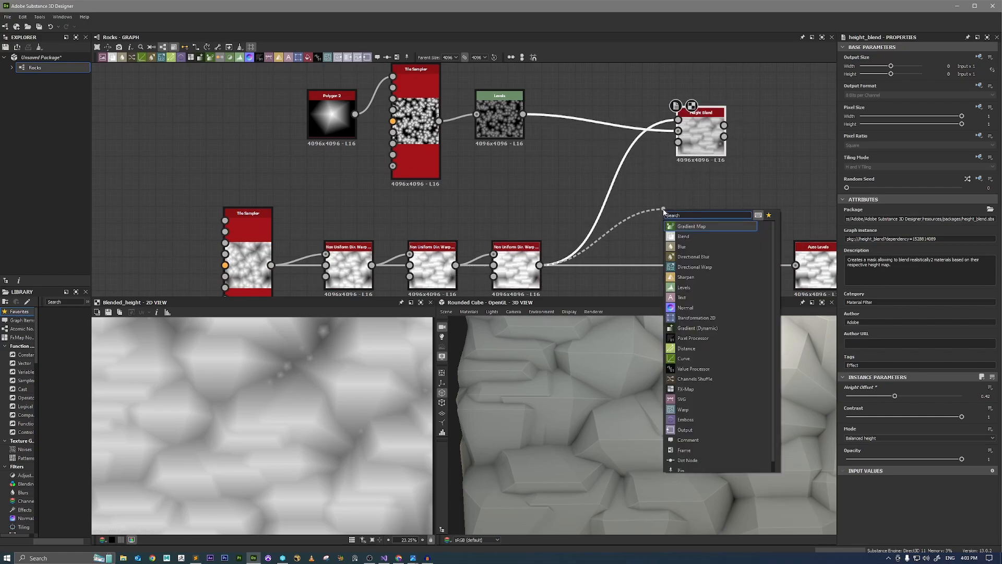
text(bl)
key(Return)
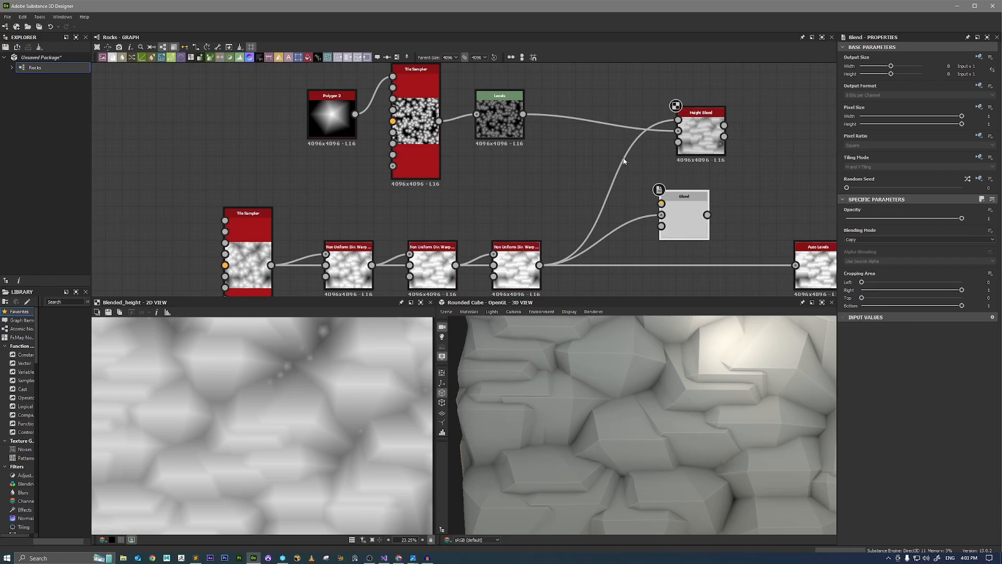
drag(522, 116, 661, 203)
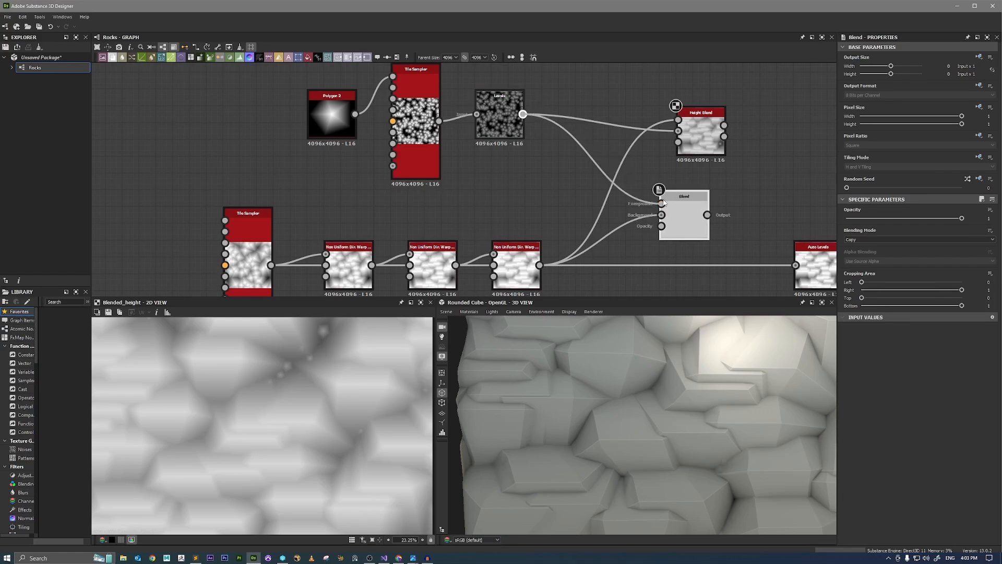
Show the Blend in 2D with its mode set to Max (Lighten), and raise the Levels output white to about nine tenths.
double_click(684, 218)
click(856, 239)
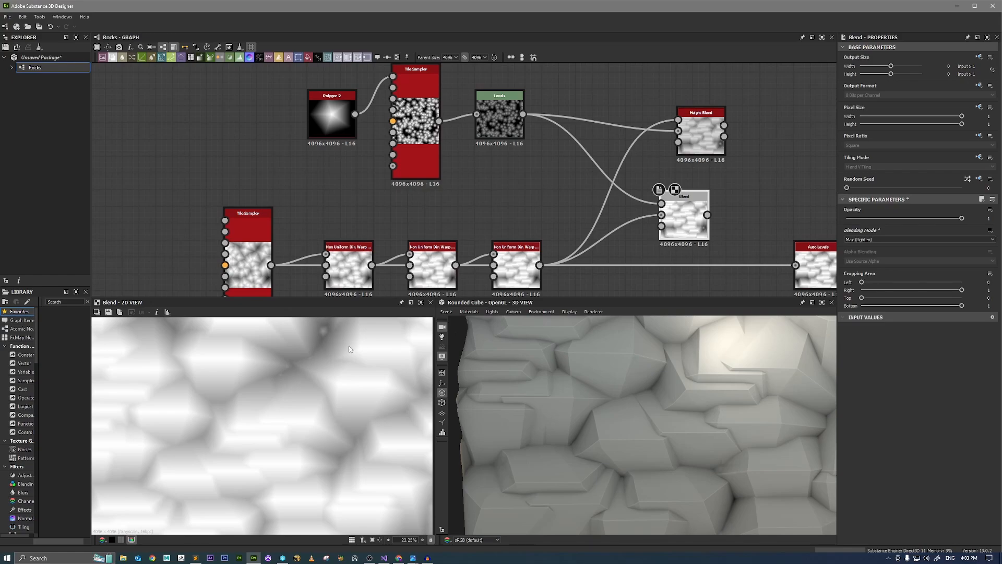
key(f)
click(500, 116)
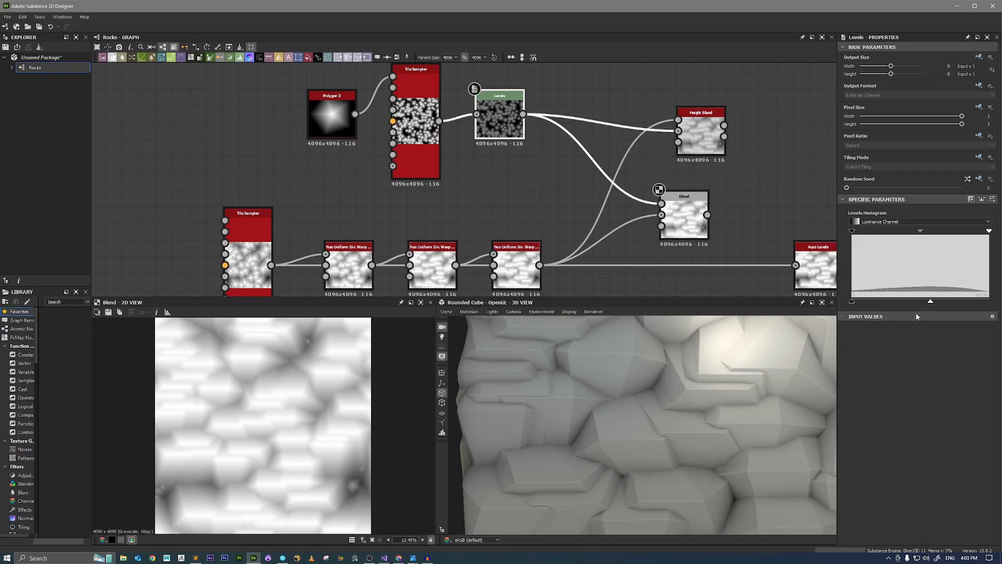
drag(932, 301, 975, 302)
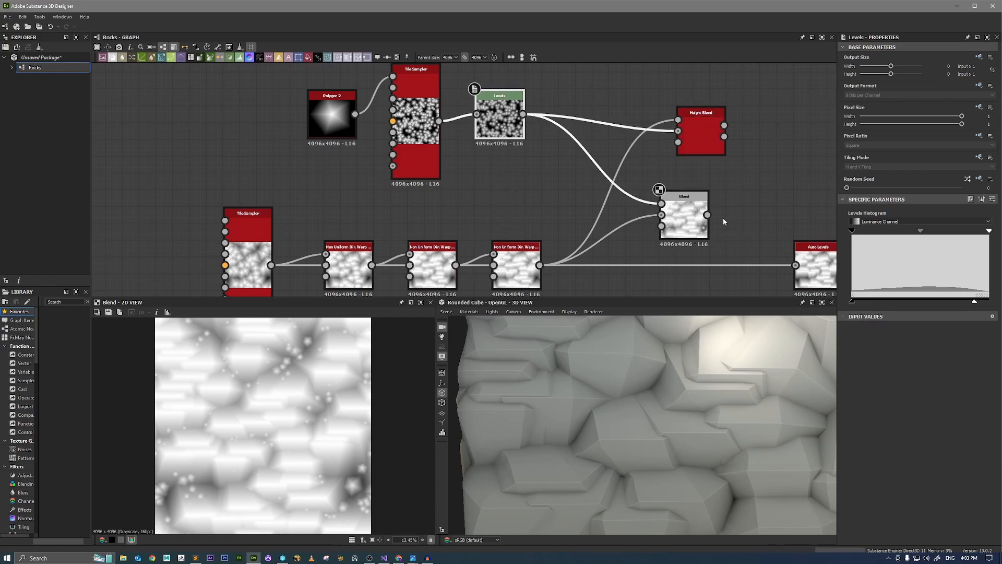
Connect the Blend's output to Auto Levels, line the node up with the warp chain, and check the displaced cube in 3D.
click(689, 221)
middle_drag(688, 223, 614, 207)
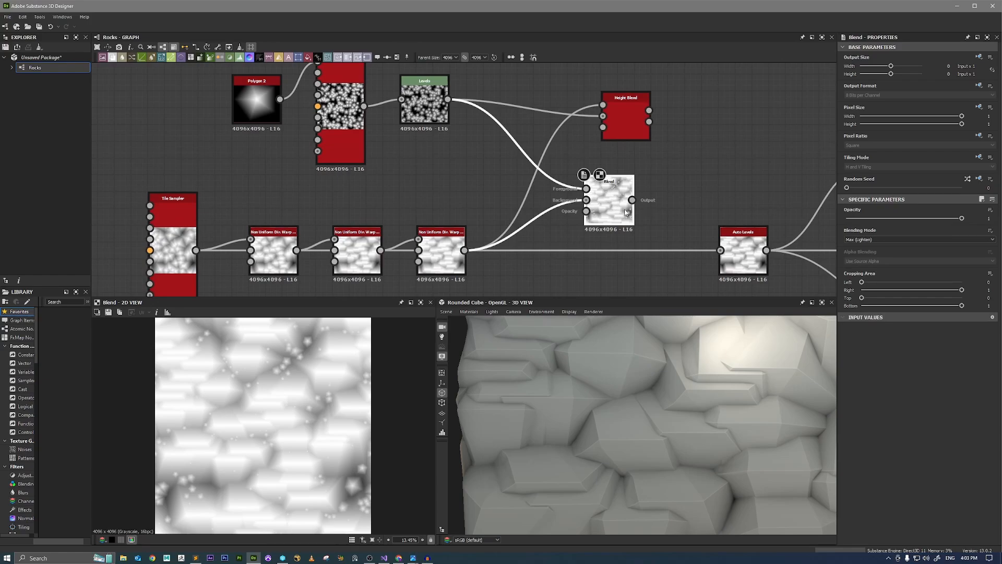
drag(724, 254, 720, 250)
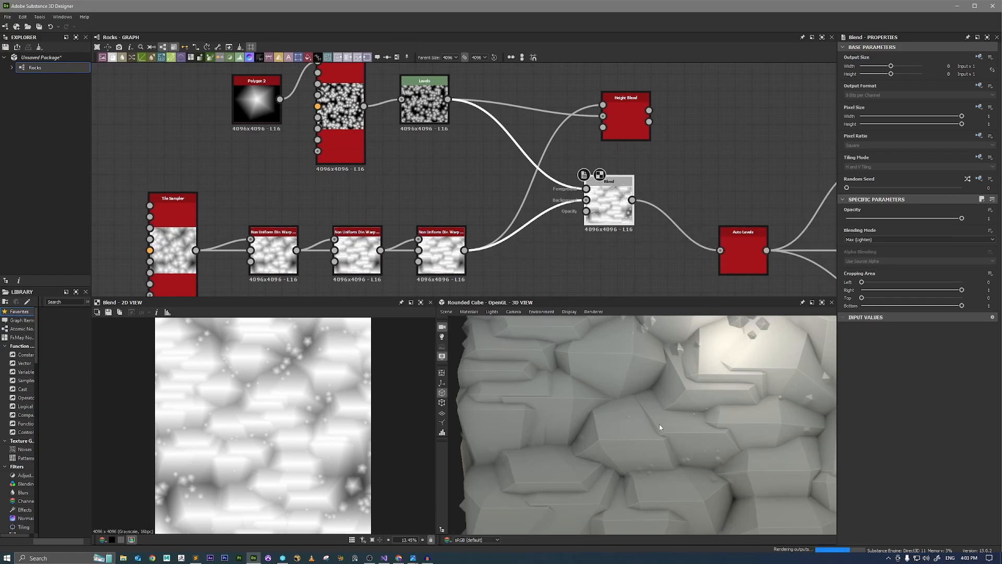
middle_drag(681, 263, 625, 249)
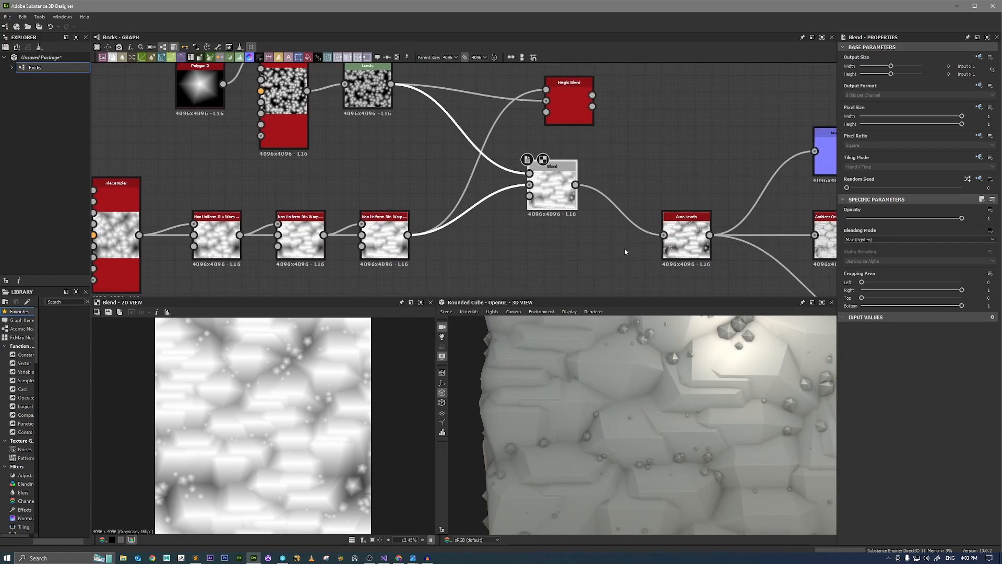
scroll(701, 364, down, 2)
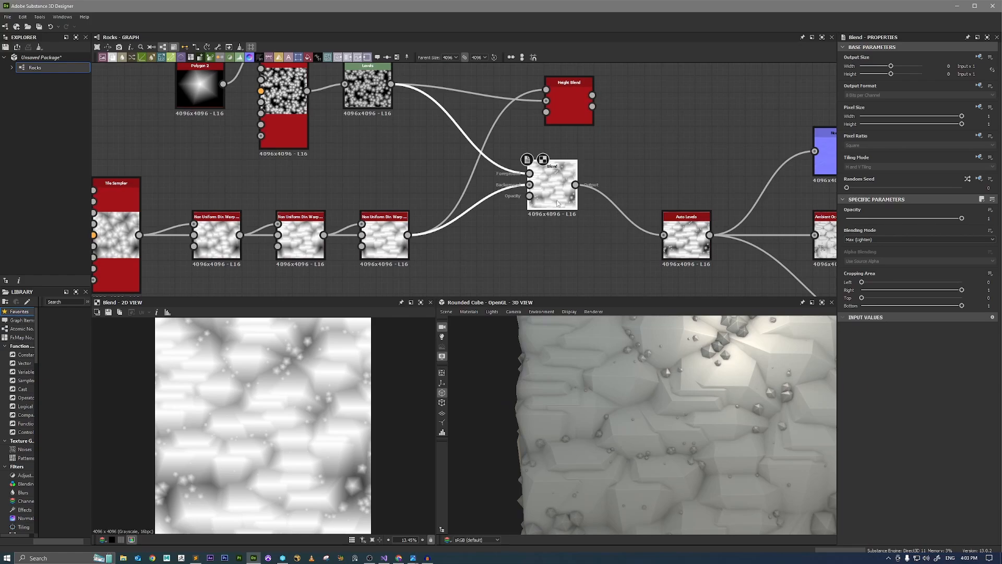
drag(557, 203, 575, 253)
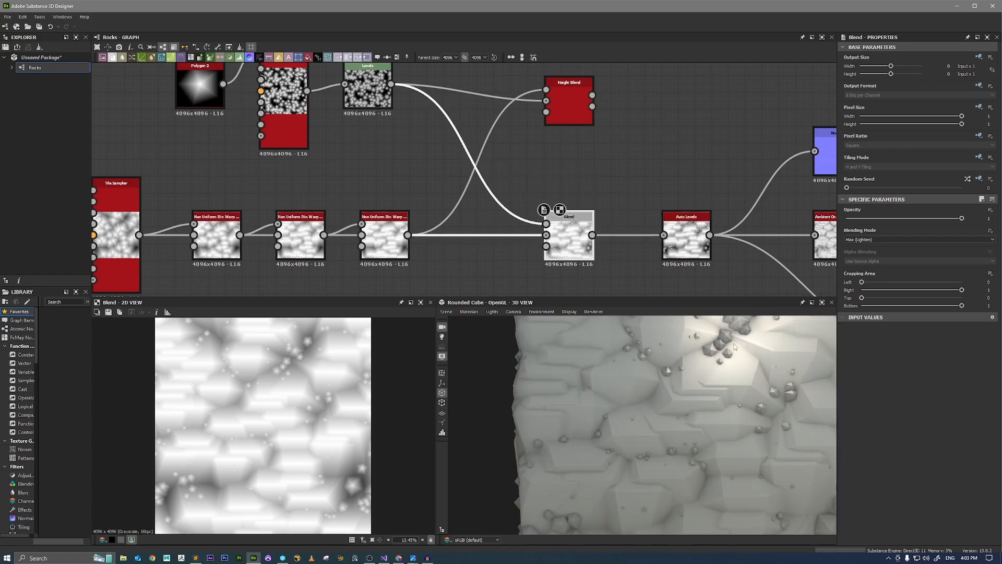
scroll(734, 347, down, 2)
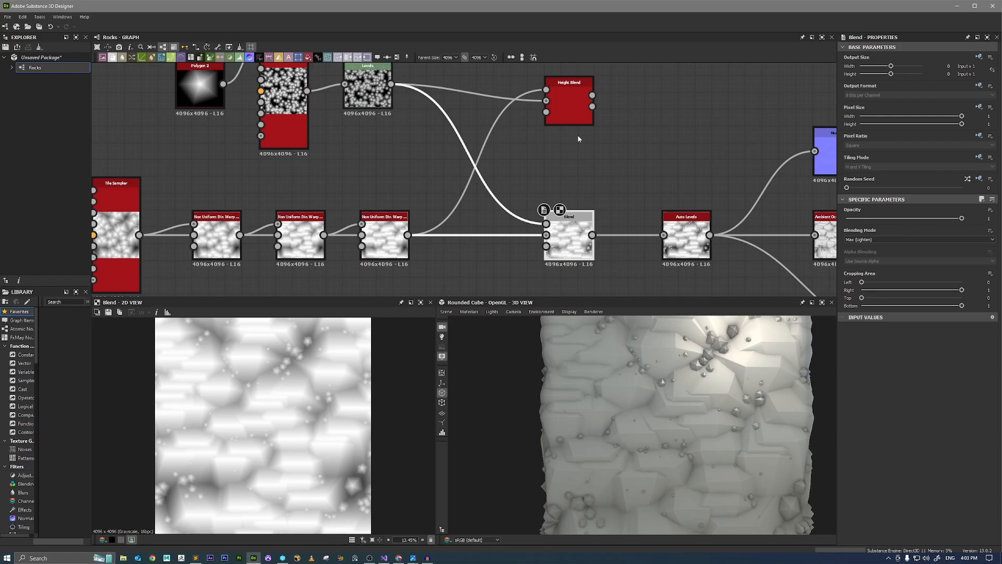
Feed the Height Blend's Blended Height into Auto Levels instead, and set its Height Offset to 0.62.
drag(670, 233, 664, 235)
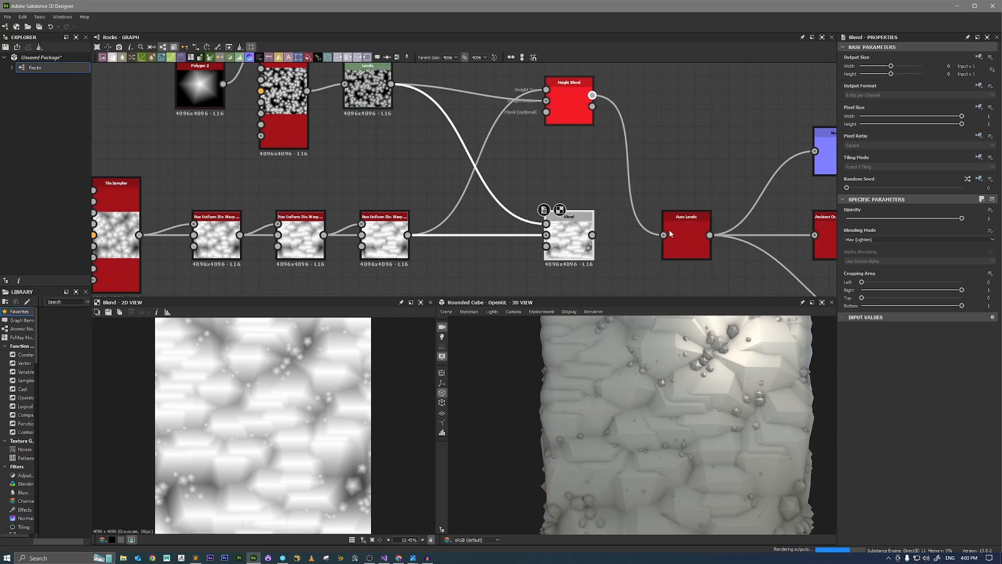
scroll(728, 367, up, 2)
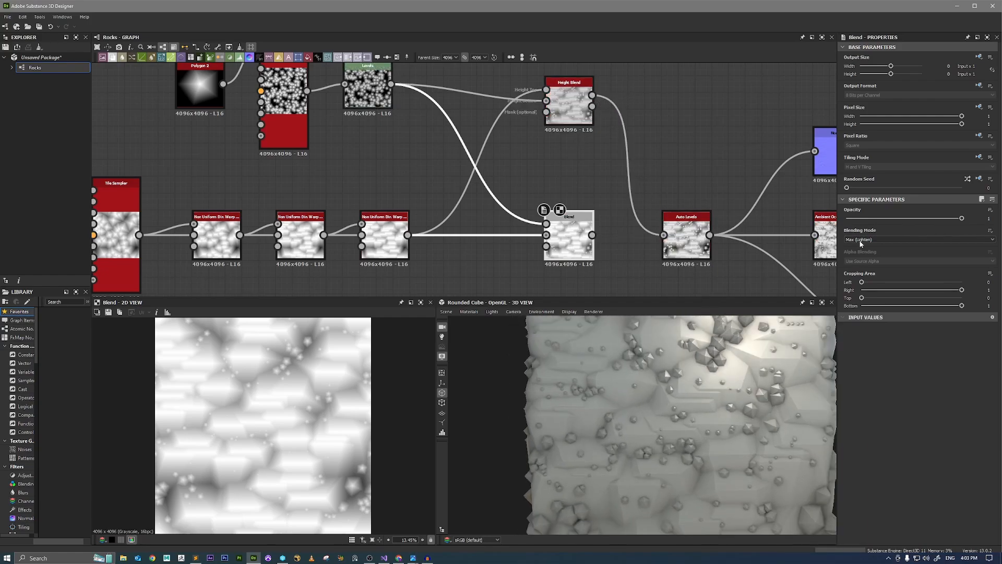
click(581, 107)
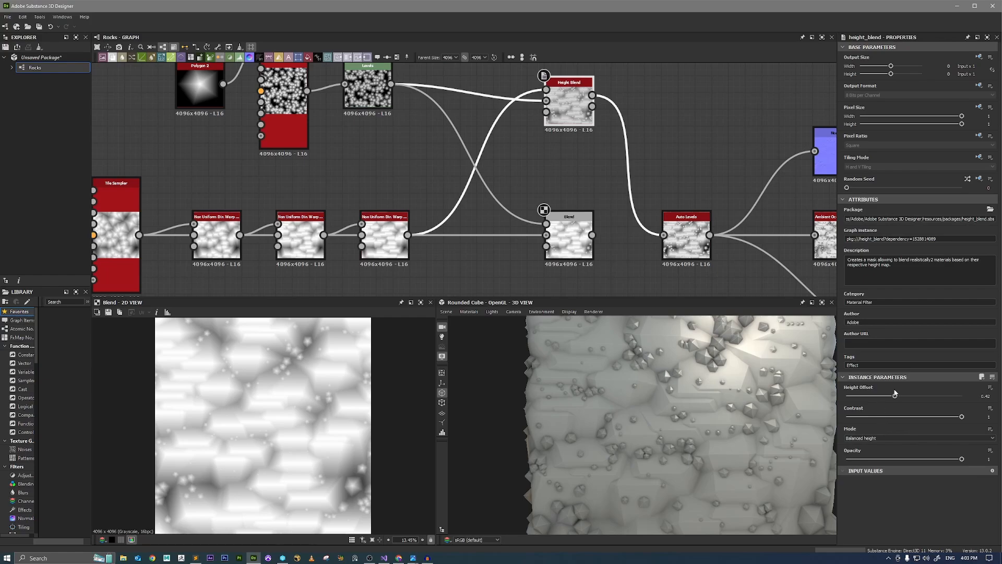
drag(893, 395, 920, 401)
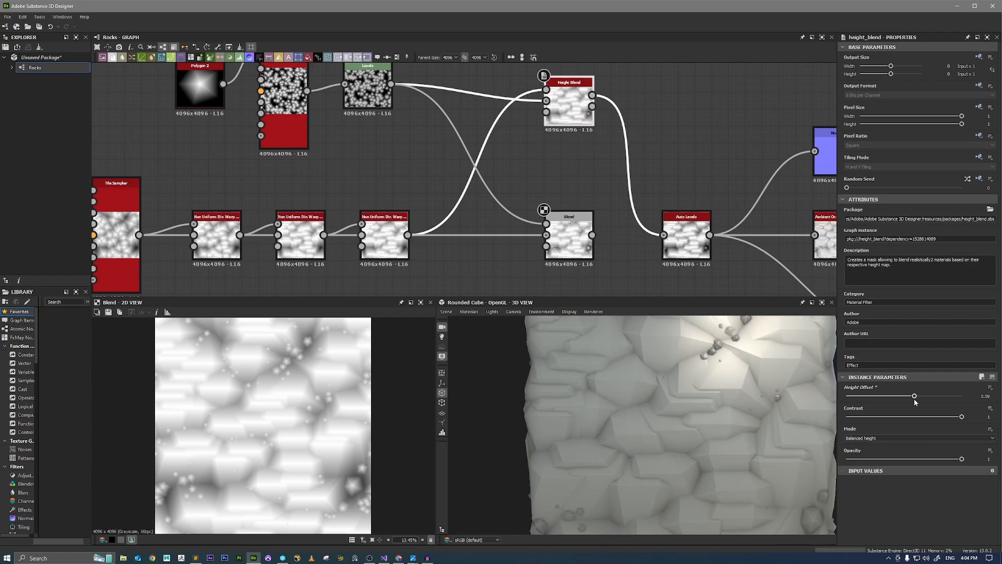
drag(919, 398, 918, 400)
scroll(675, 399, down, 2)
mouse_move(684, 427)
mouse_down()
mouse_move(680, 405)
mouse_move(684, 422)
mouse_up()
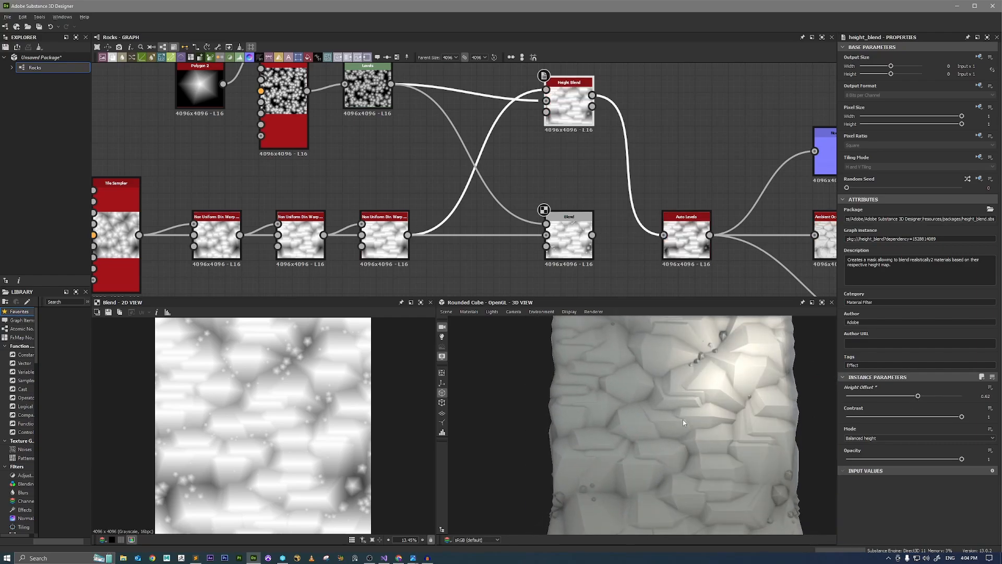
Set the upper Tile Sampler's Scale to 4.48 and Scale Random to 0.18, and show the Auto Levels result in 2D.
click(300, 121)
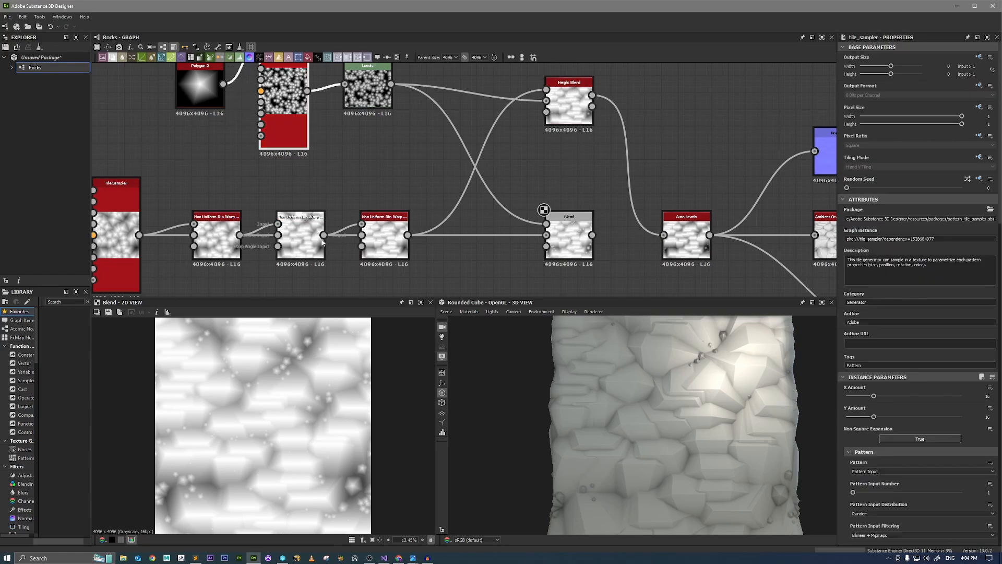
scroll(873, 440, down, 8)
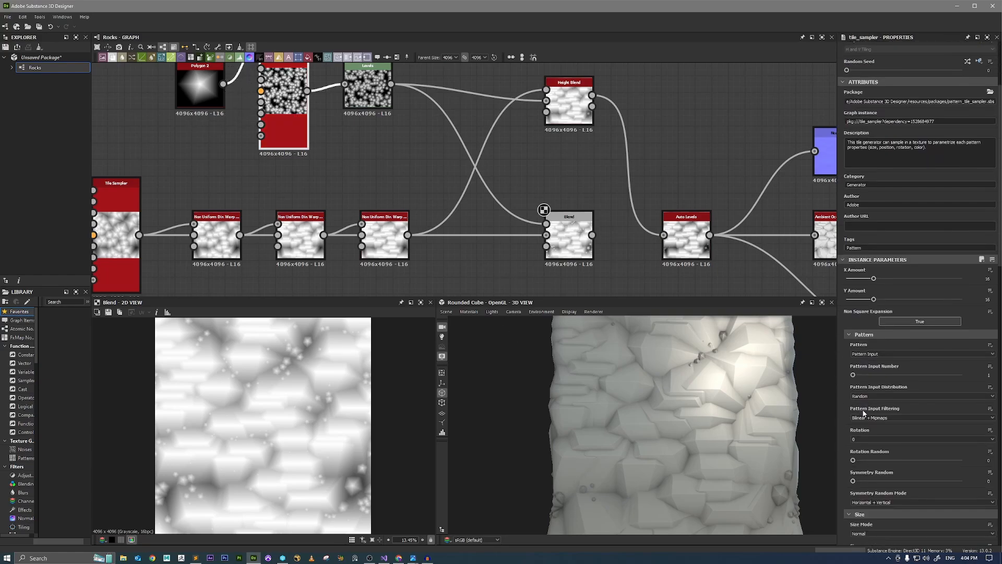
drag(882, 401, 872, 421)
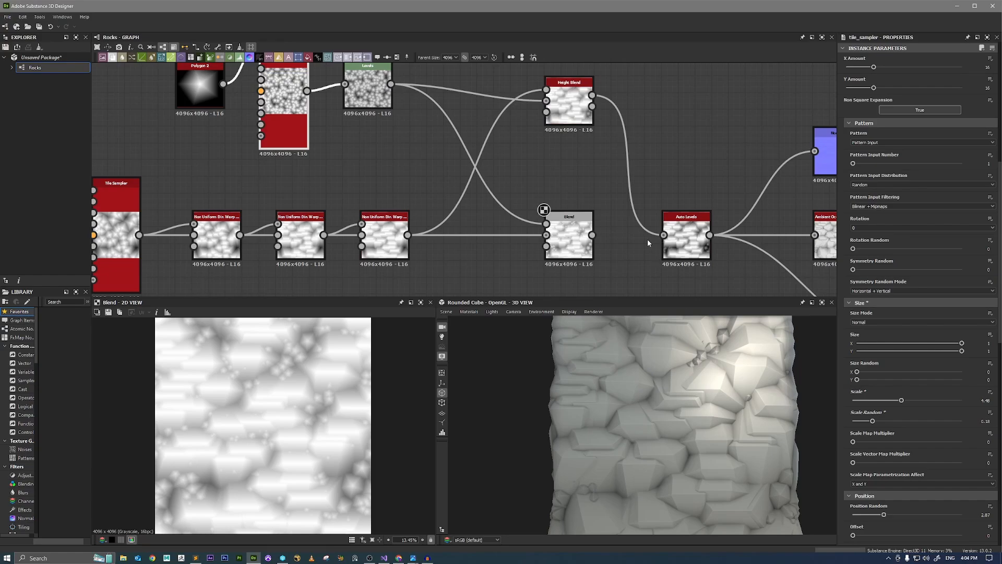
double_click(684, 237)
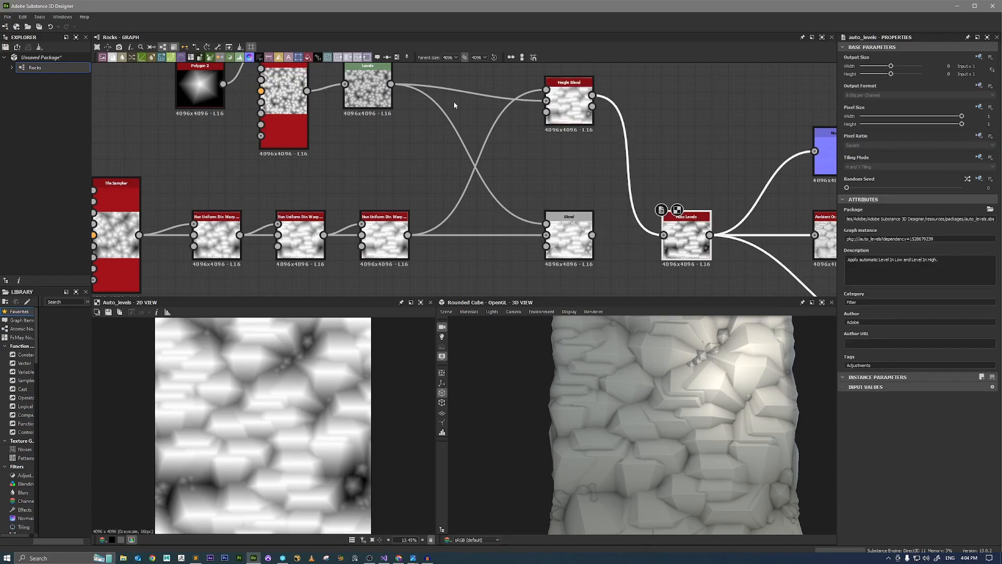
Set the Levels node's output white to maximum and raise its output black to about a third of the range.
click(368, 90)
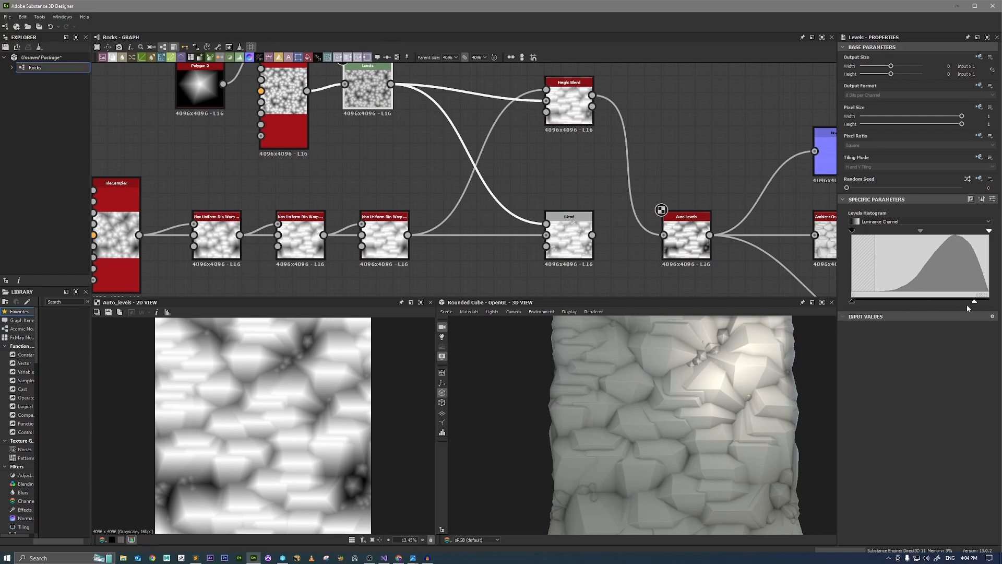
mouse_move(974, 302)
mouse_down()
mouse_move(962, 303)
mouse_move(990, 301)
mouse_up()
drag(851, 301, 898, 299)
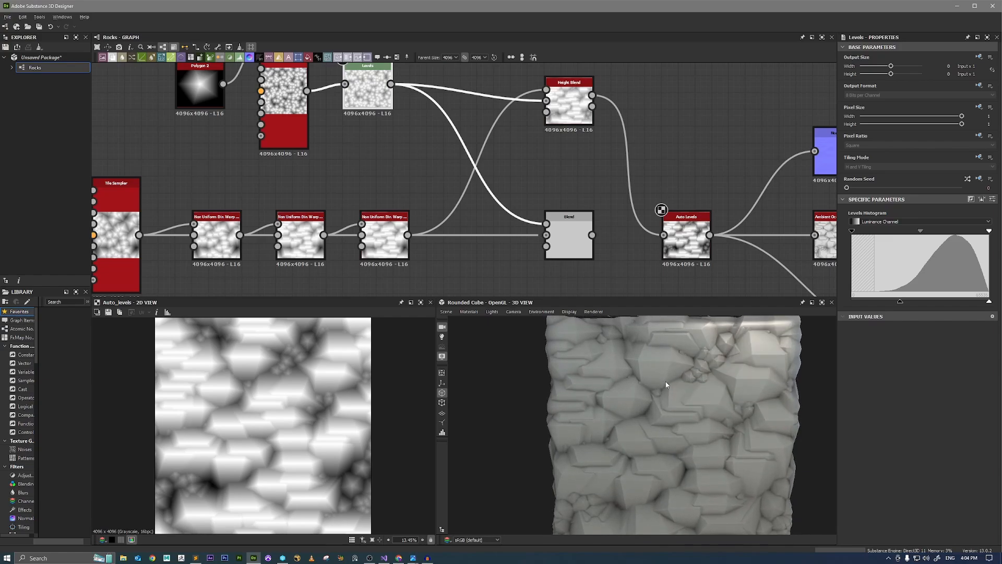
Try different Random Seed values on the lower Tile Sampler and settle on 6, checking the rock layout on the cube.
mouse_move(666, 384)
mouse_down()
mouse_move(753, 380)
mouse_move(688, 371)
mouse_move(640, 380)
mouse_move(658, 380)
mouse_move(510, 327)
mouse_move(582, 352)
mouse_up()
scroll(671, 395, up, 1)
drag(671, 395, 652, 411)
scroll(672, 389, up, 1)
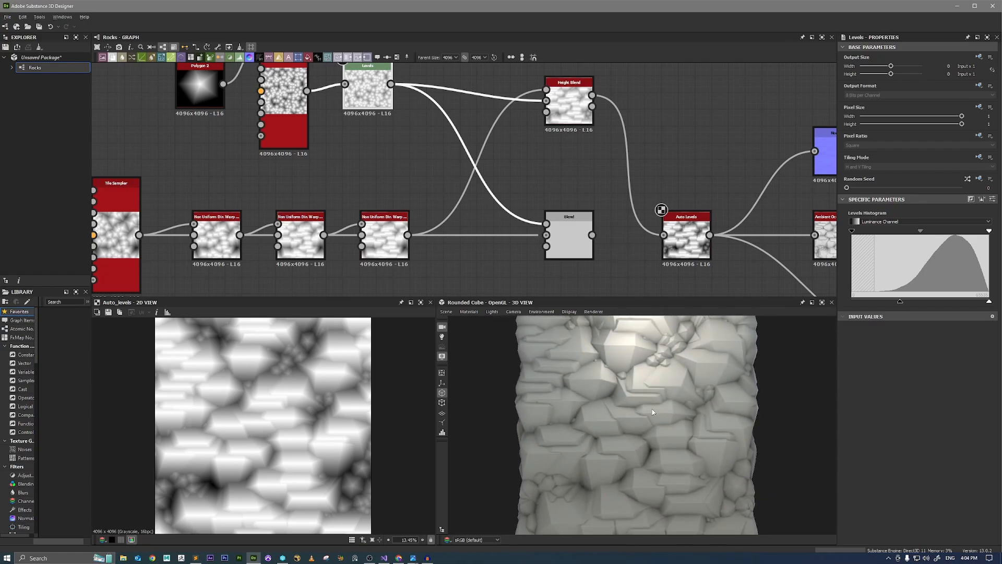
middle_drag(255, 196, 308, 204)
click(251, 239)
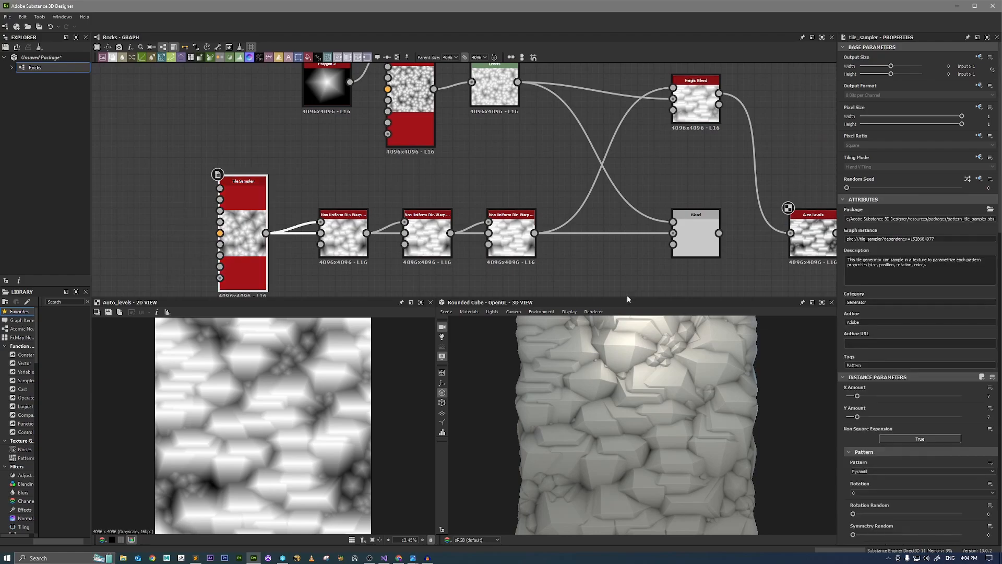
scroll(880, 302, down, 8)
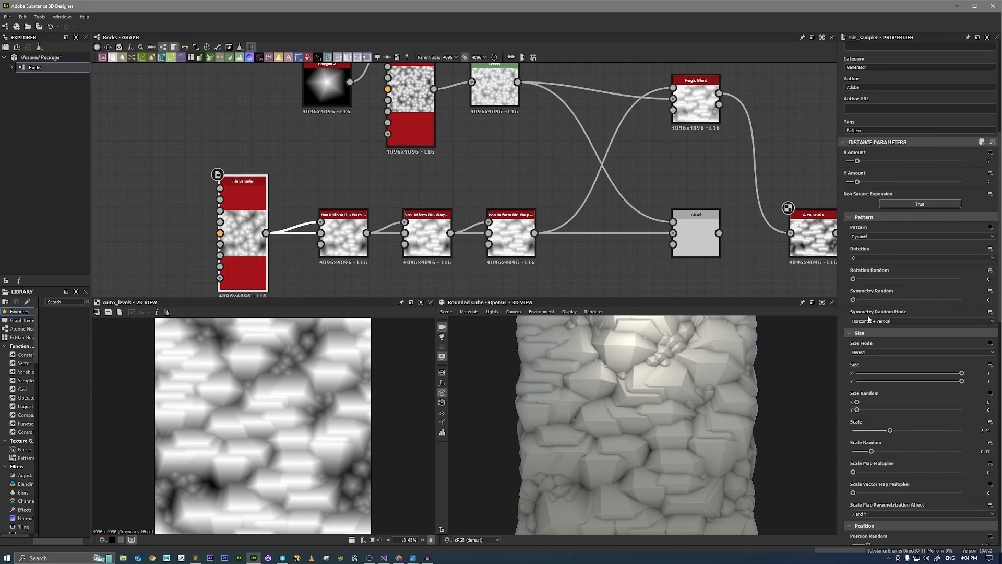
scroll(868, 353, up, 8)
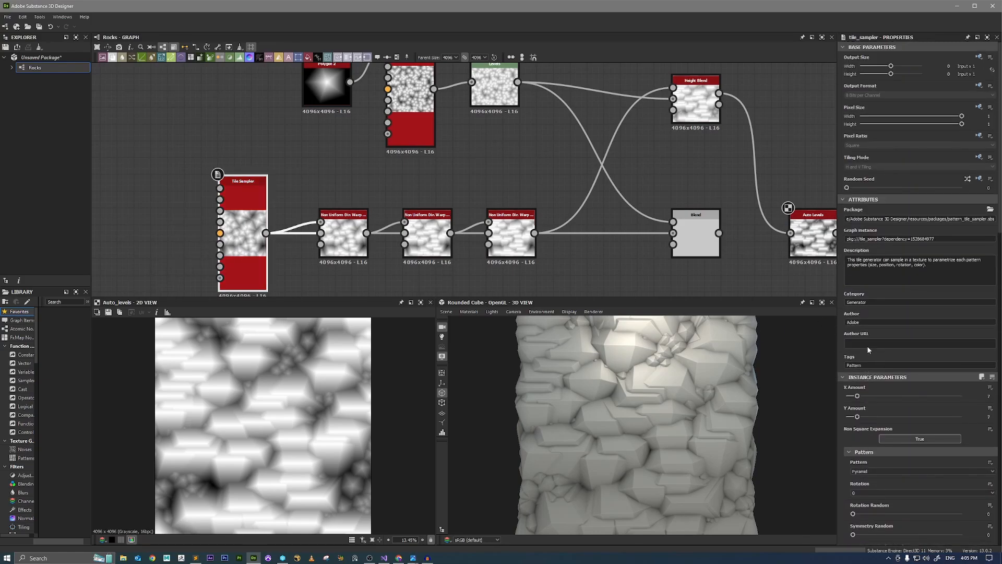
scroll(882, 323, down, 4)
scroll(899, 328, up, 4)
click(858, 188)
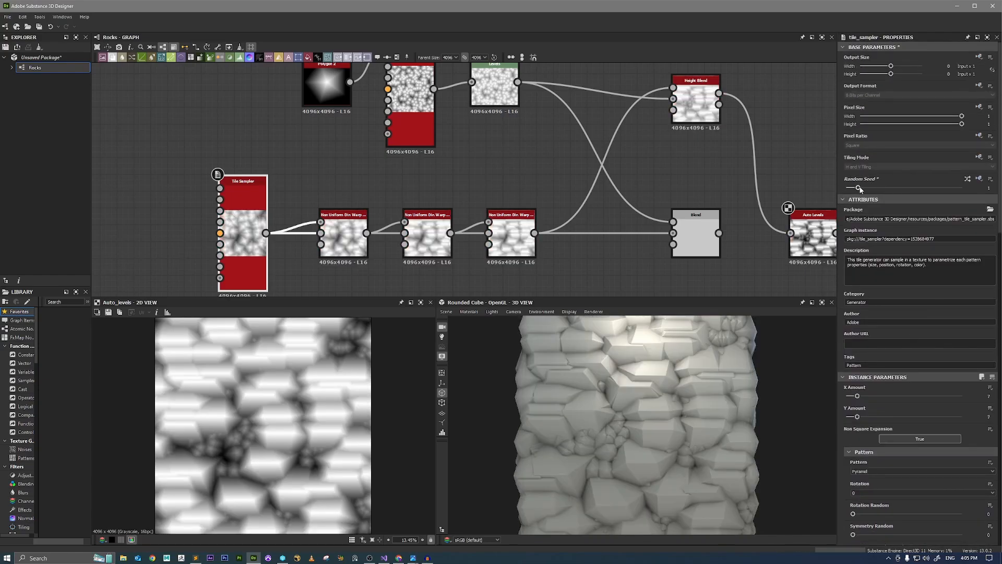
click(872, 189)
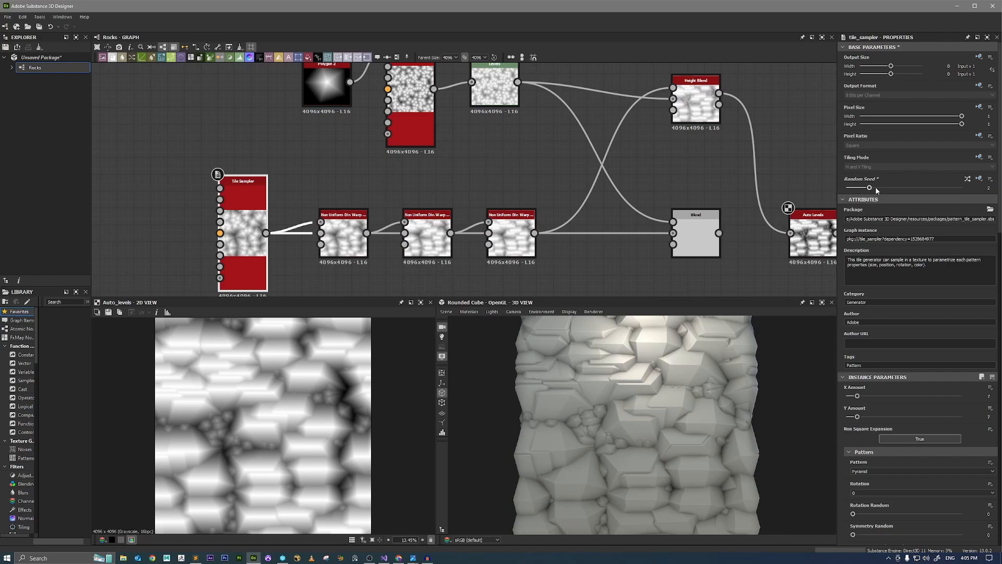
click(880, 188)
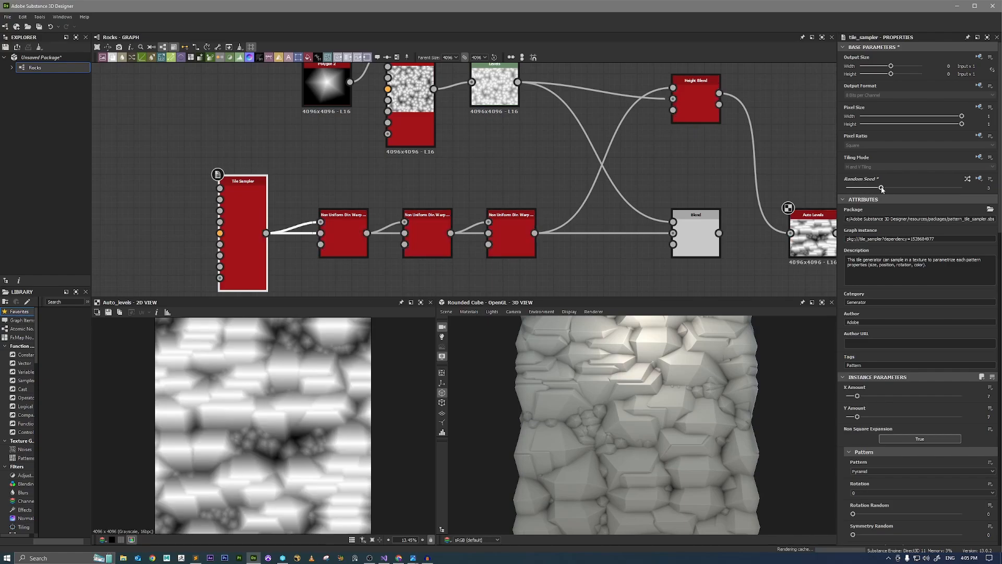
click(896, 187)
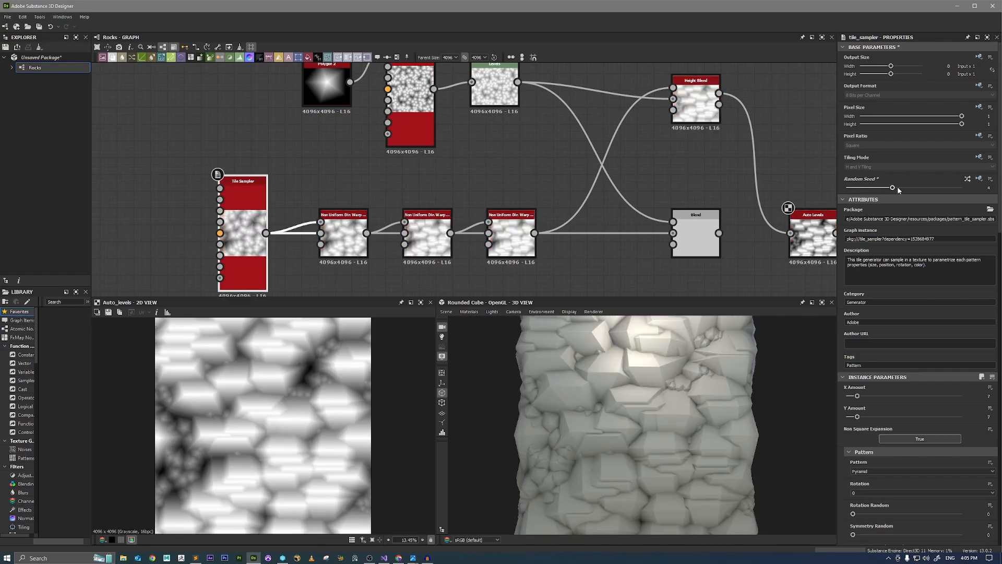
click(903, 189)
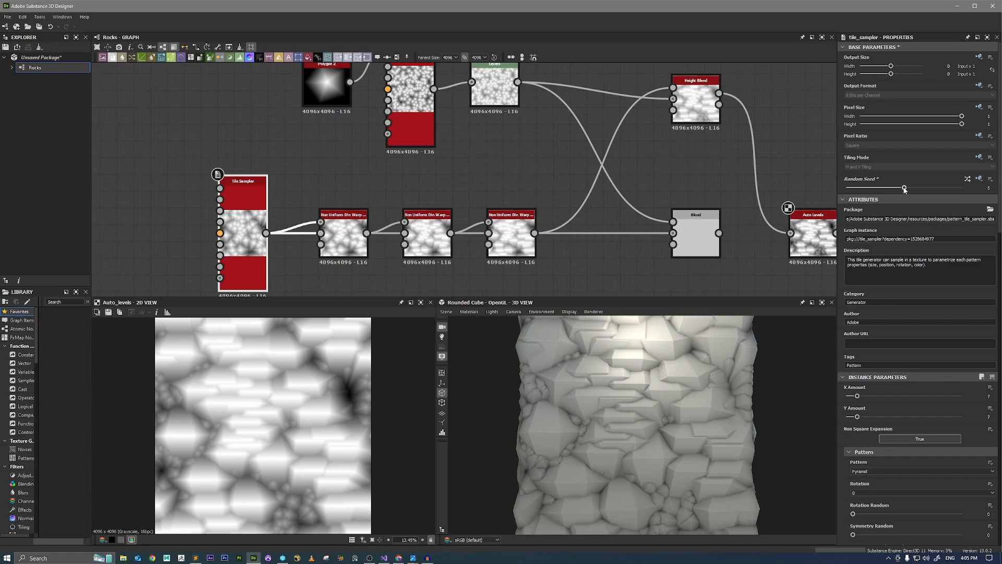
click(915, 188)
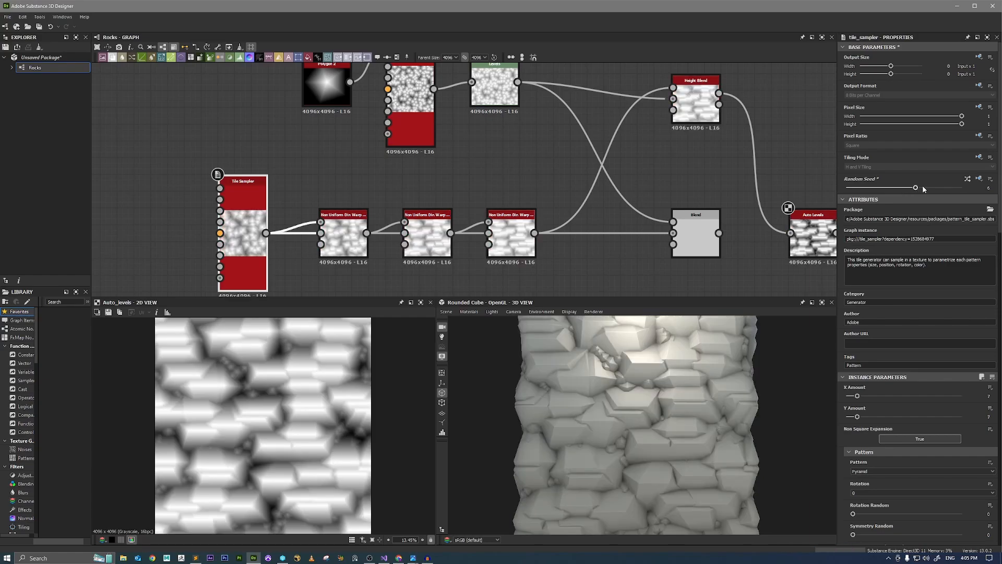
mouse_move(744, 382)
mouse_down()
mouse_move(621, 384)
mouse_move(643, 381)
mouse_move(722, 405)
mouse_move(710, 355)
mouse_up()
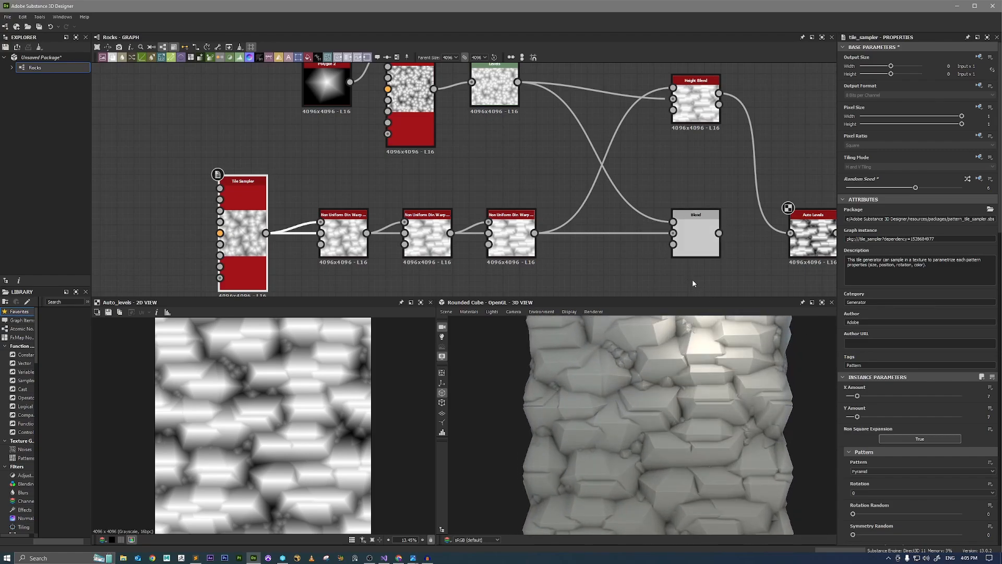
Delete the unused Blend node and move the Height Blend into its place between the warp chain and Auto Levels.
click(694, 240)
key(Delete)
drag(696, 99, 678, 235)
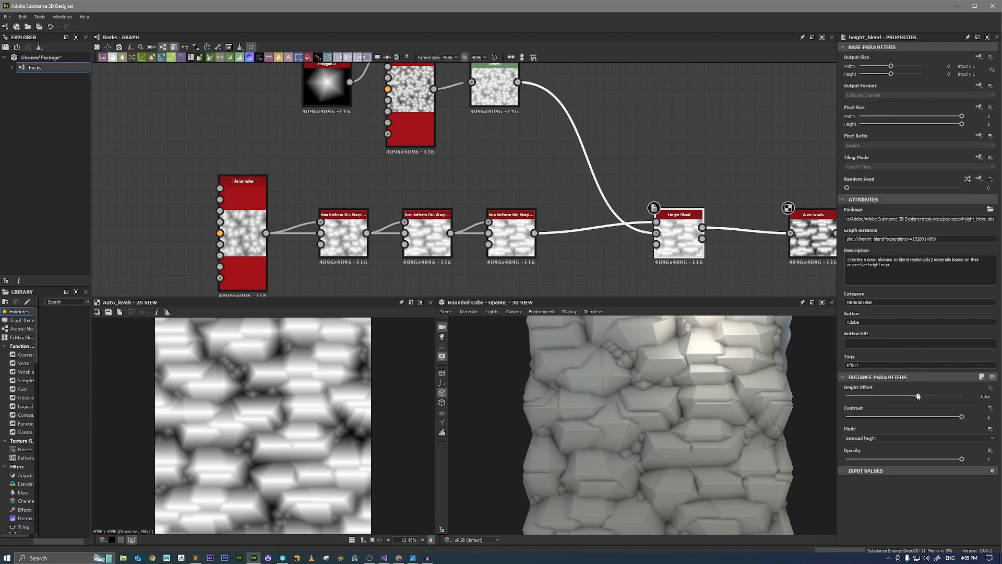
Set the Height Blend's Height Offset to 0.6 and check the small stones up close in 3D.
drag(917, 397, 916, 399)
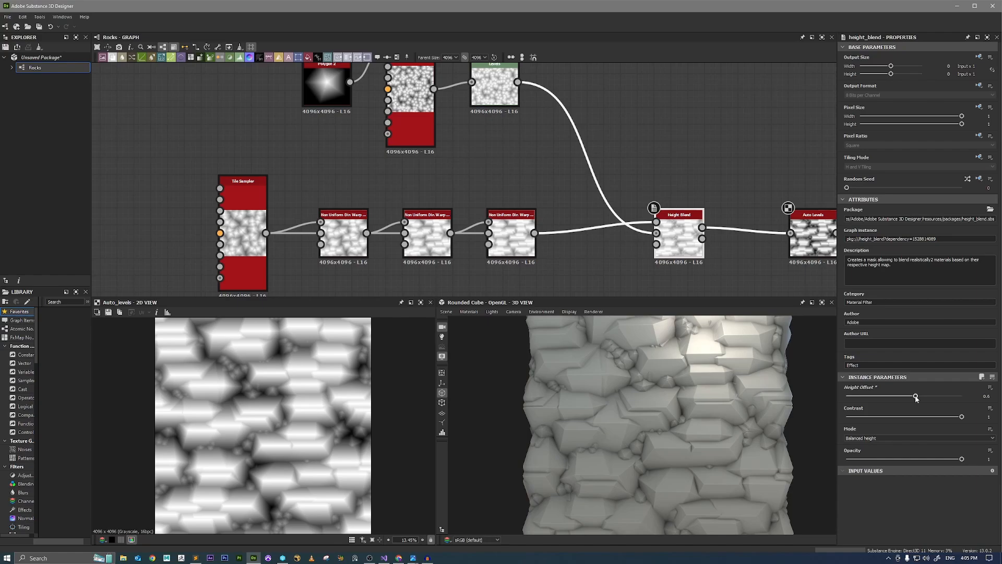
scroll(675, 373, up, 8)
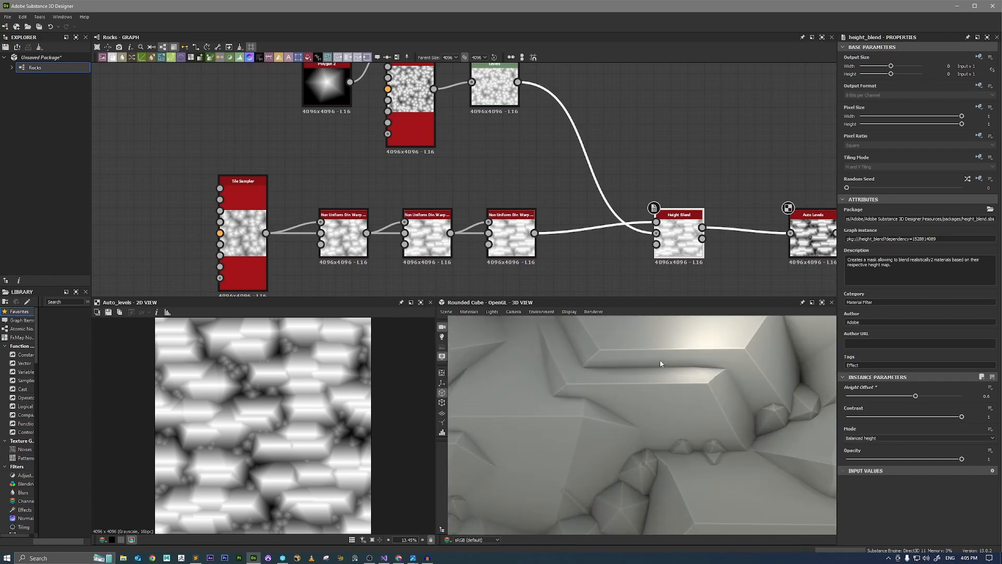
middle_drag(662, 362, 665, 394)
scroll(737, 404, up, 1)
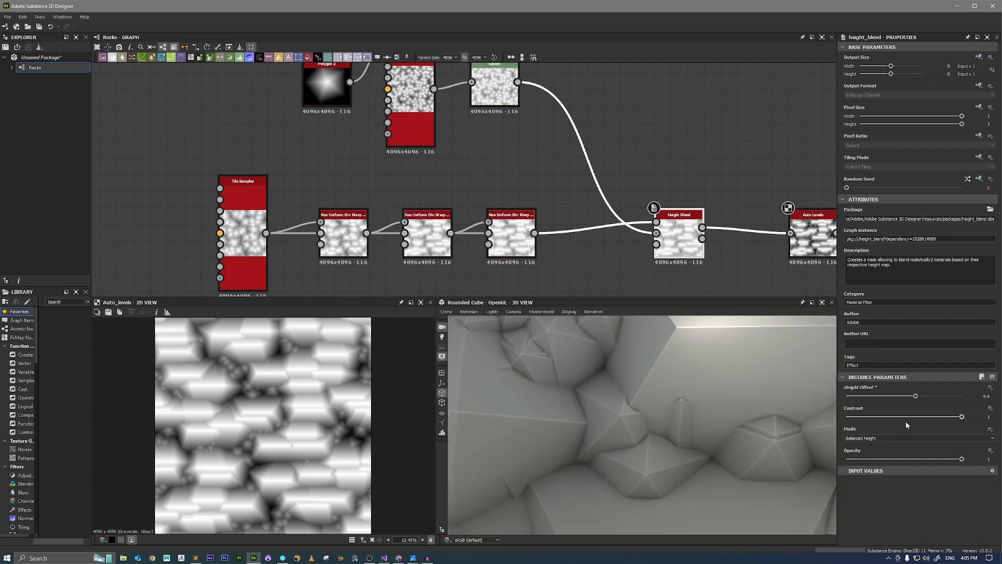
Try a Height Blend Opacity of 0.69, check the displaced surface, and restore the Opacity to 1.
mouse_move(963, 417)
mouse_down()
mouse_move(935, 419)
mouse_move(971, 419)
mouse_up()
drag(960, 459, 926, 464)
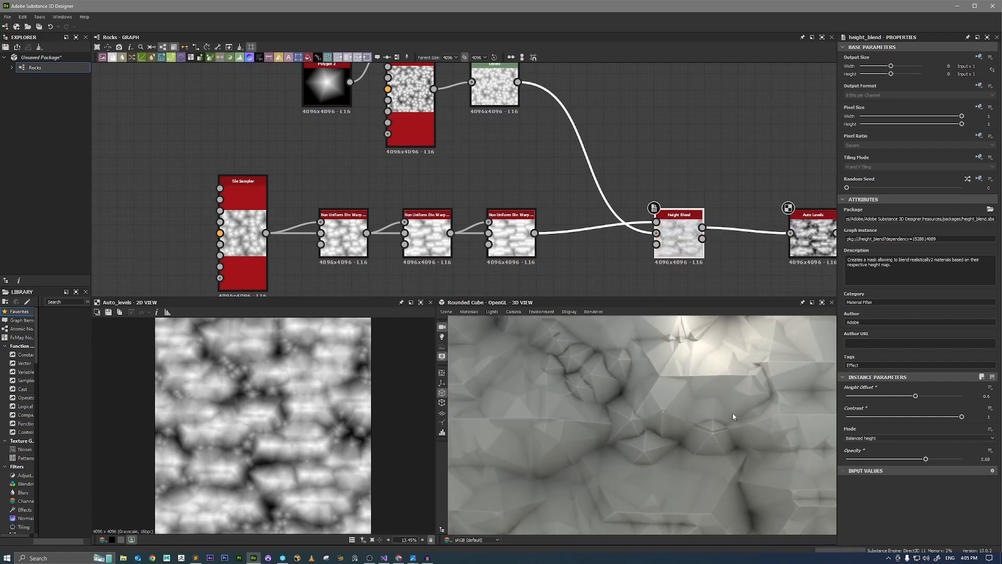
right_drag(736, 415, 780, 455)
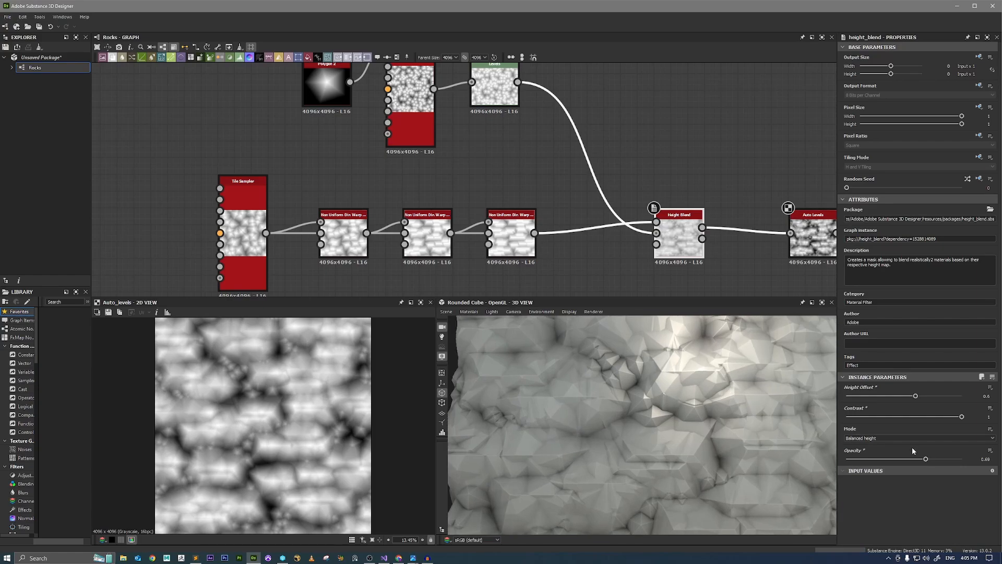
drag(928, 462, 969, 461)
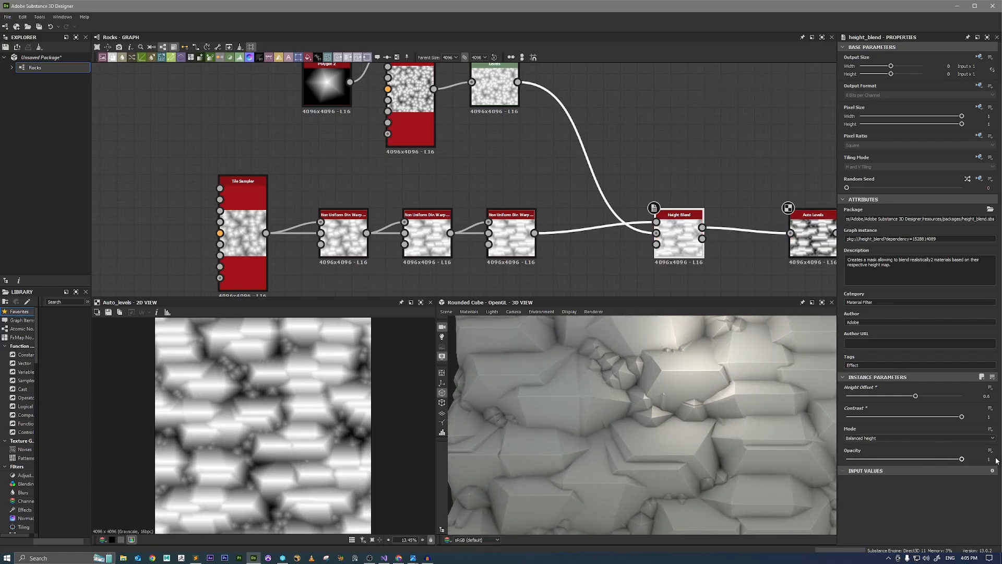
Examine the displaced cube from several angles and distances, checking how the small stones sit between the large rocks.
right_drag(680, 365, 662, 344)
drag(673, 360, 634, 405)
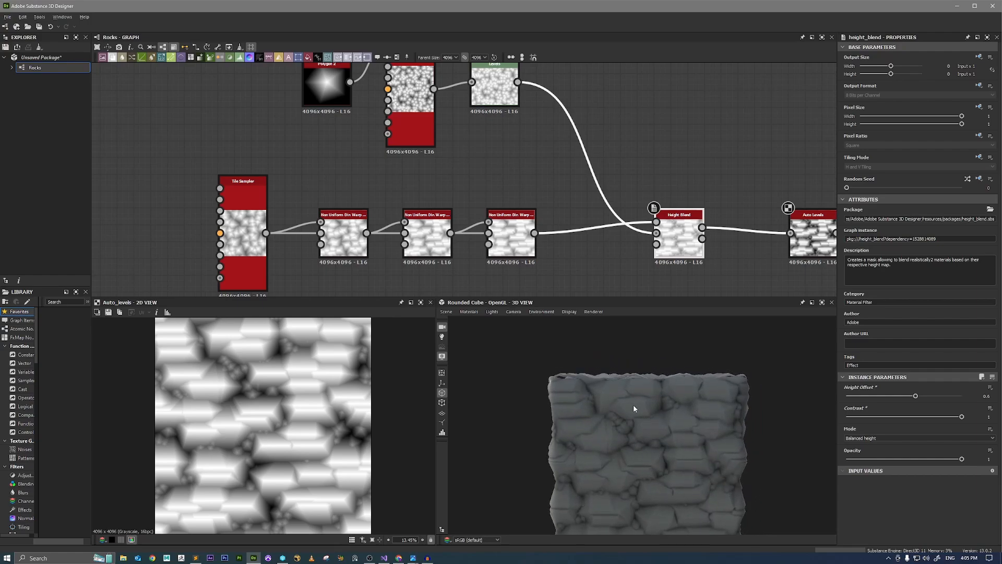
middle_drag(634, 405, 638, 408)
ctrl+shift+right_drag(648, 403, 555, 402)
drag(557, 405, 618, 382)
ctrl+shift+right_drag(617, 383, 666, 401)
middle_drag(657, 402, 658, 392)
right_drag(658, 389, 695, 388)
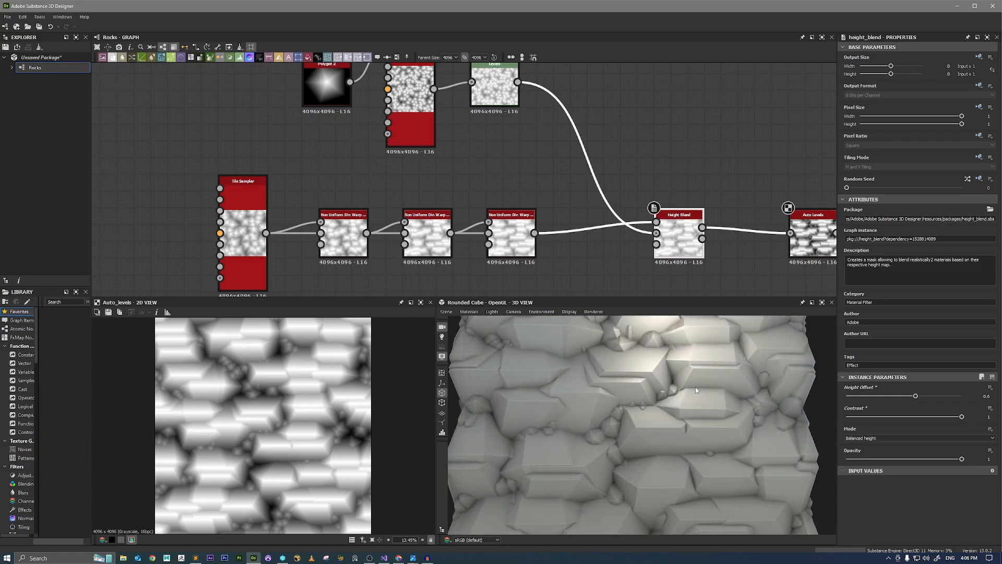
mouse_move(678, 401)
mouse_down()
mouse_move(681, 382)
mouse_move(679, 399)
mouse_up()
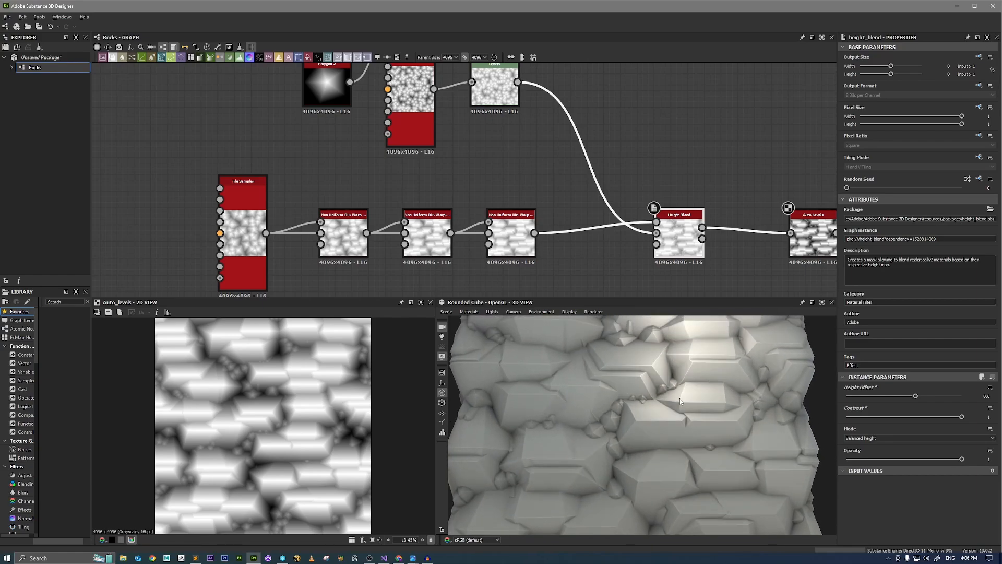
right_drag(680, 399, 781, 451)
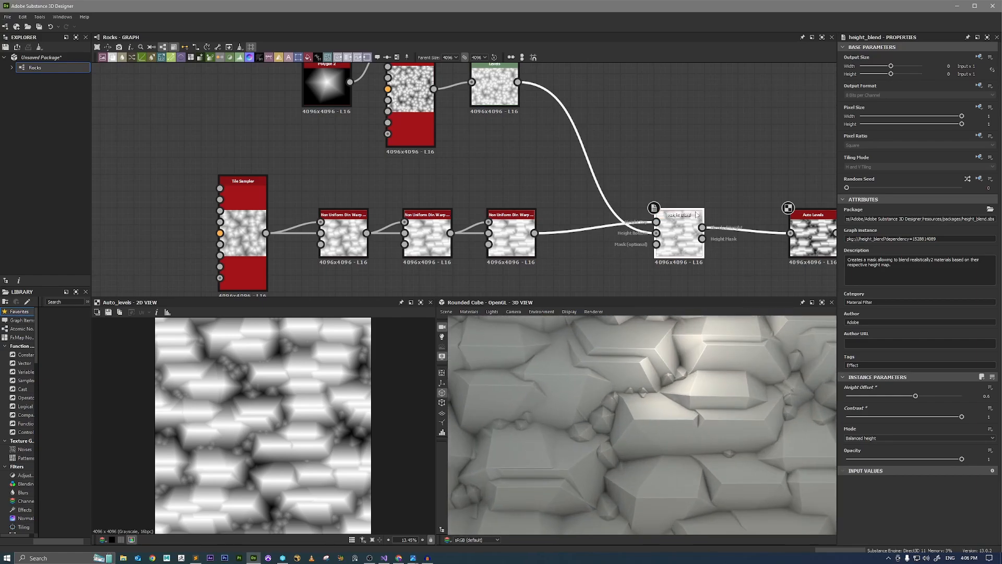
Move the rock-building nodes, from the samplers through the Height Blend, well away from Auto Levels to free up graph space.
scroll(655, 262, down, 6)
middle_drag(655, 266, 670, 236)
drag(679, 252, 539, 155)
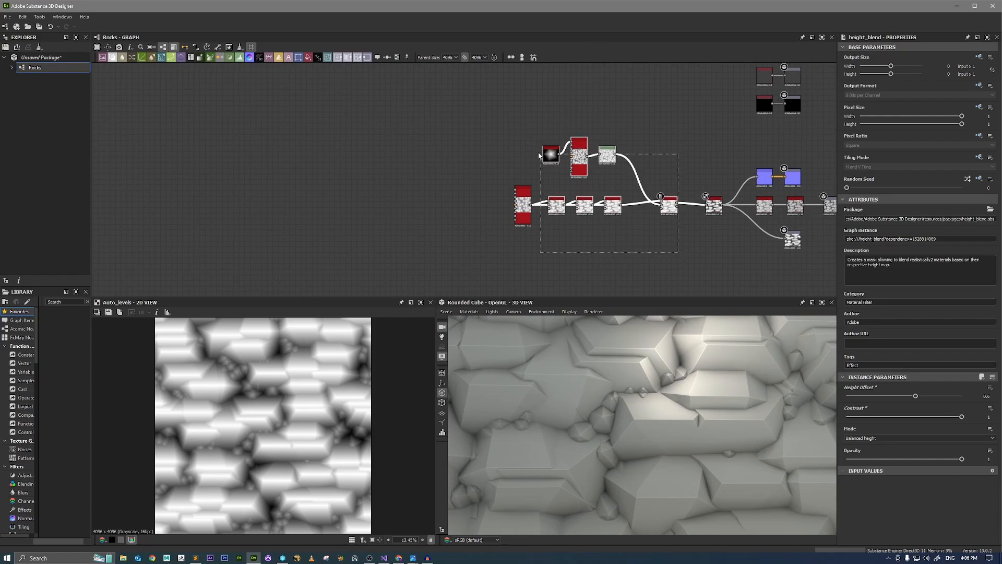
drag(670, 214, 413, 214)
Add a Frame around the moved nodes and title it "Rock Structure".
key(space)
text(frame)
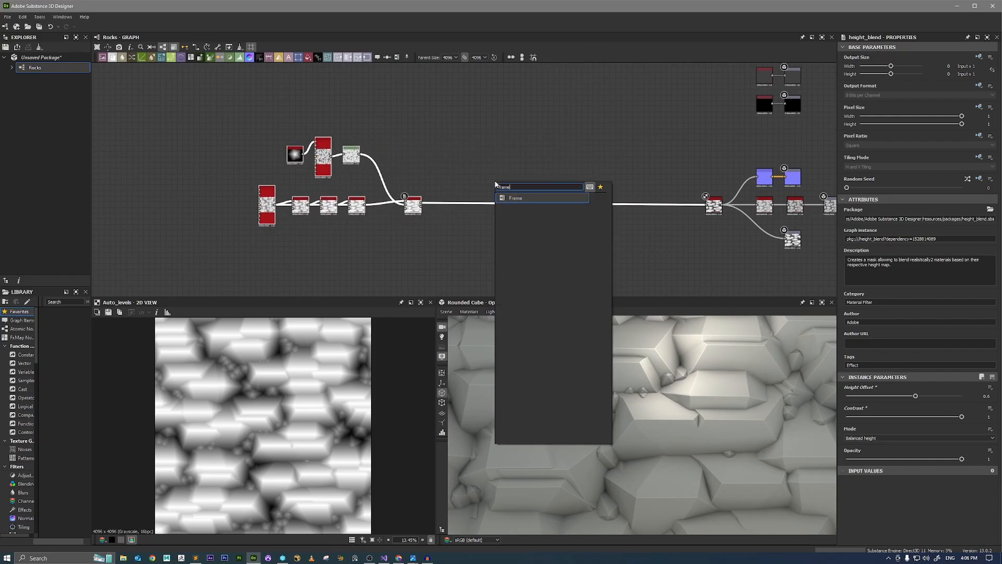
key(Return)
scroll(458, 168, down, 1)
scroll(310, 144, up, 4)
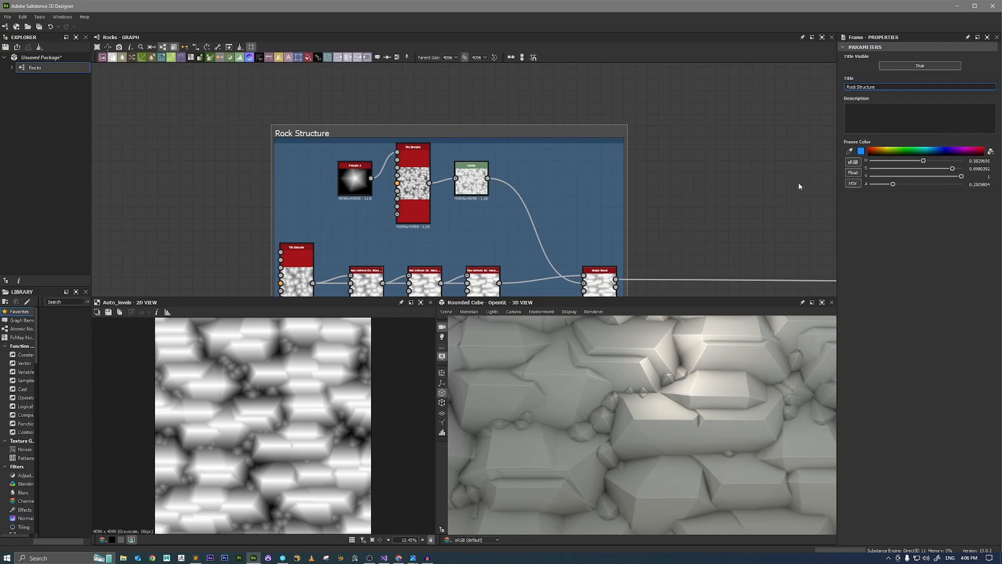
Examine the rock edges, flat faces and gaps on the displaced cube, both up close and from farther away.
drag(661, 362, 646, 379)
scroll(646, 380, up, 3)
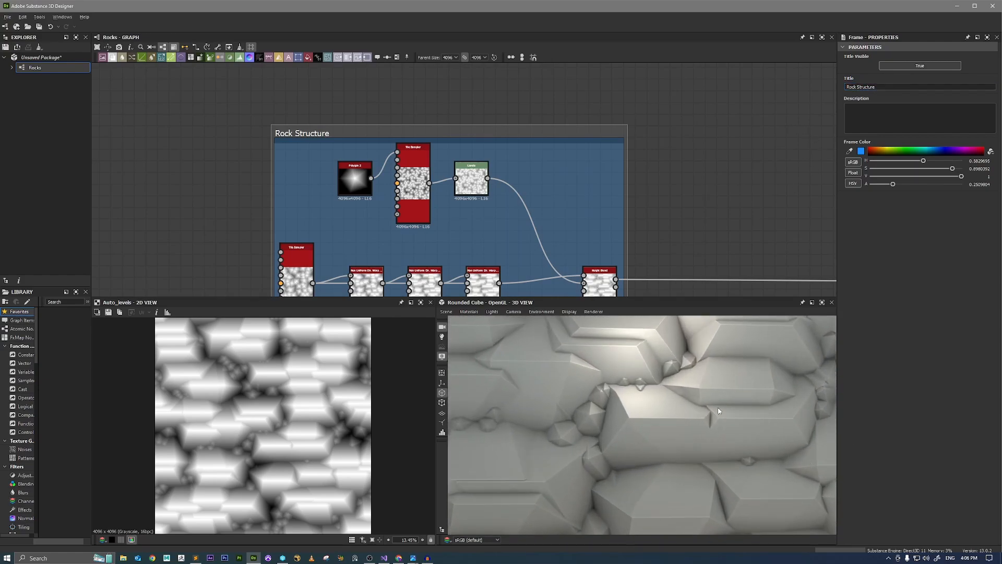
drag(728, 346, 732, 380)
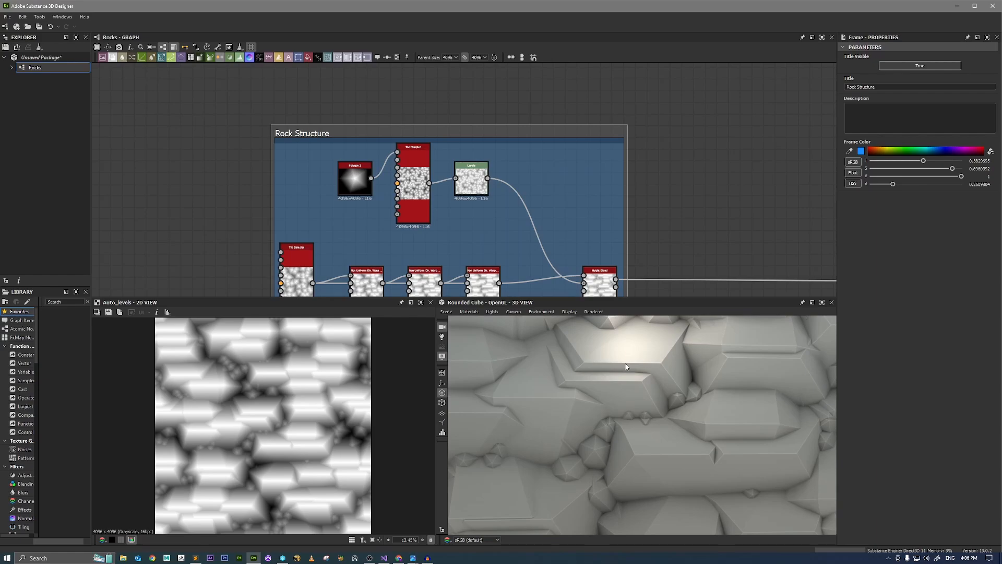
scroll(630, 391, down, 5)
drag(633, 392, 625, 398)
scroll(772, 450, up, 5)
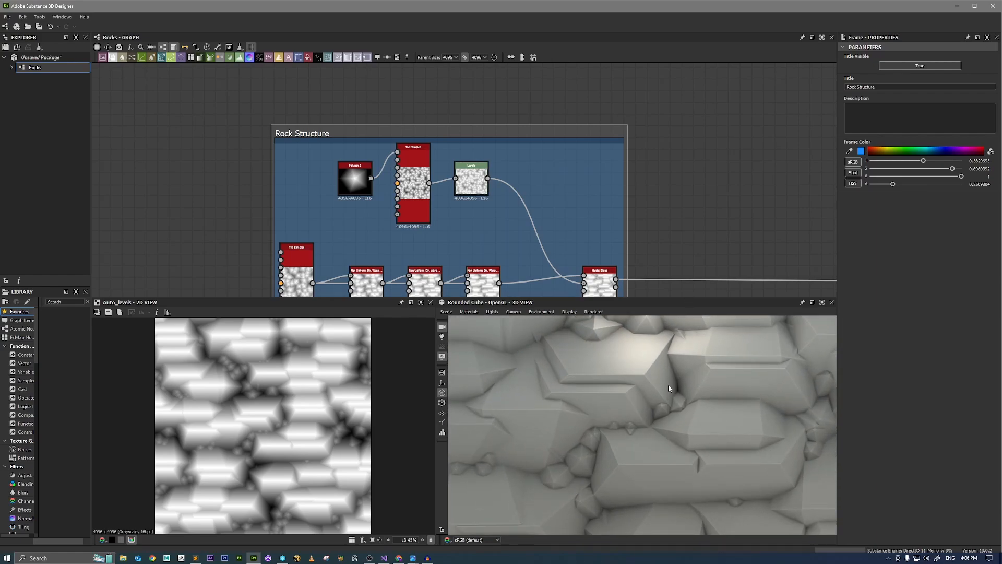
scroll(653, 393, down, 3)
drag(653, 393, 694, 413)
scroll(640, 385, up, 4)
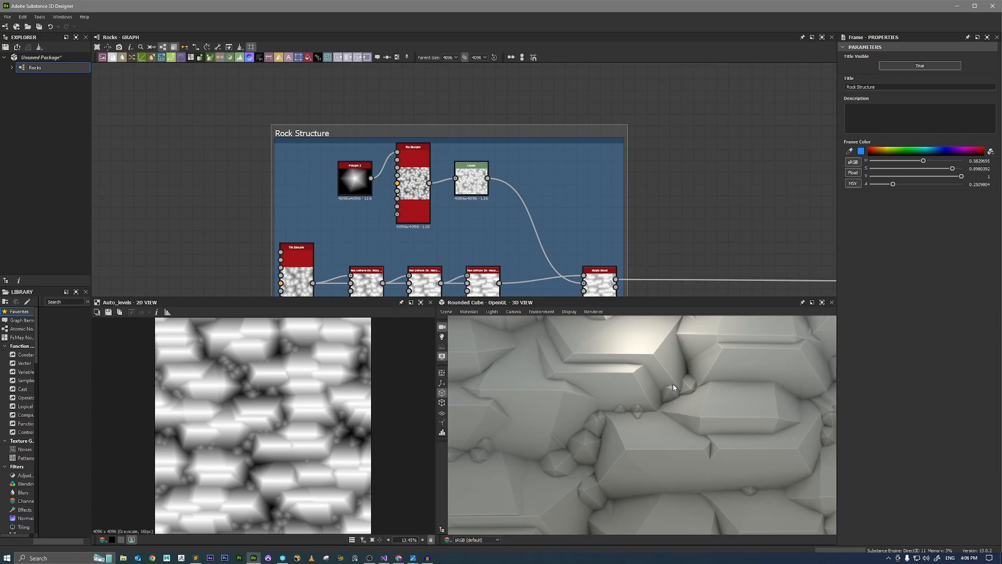
scroll(693, 253, down, 2)
middle_drag(725, 271, 593, 258)
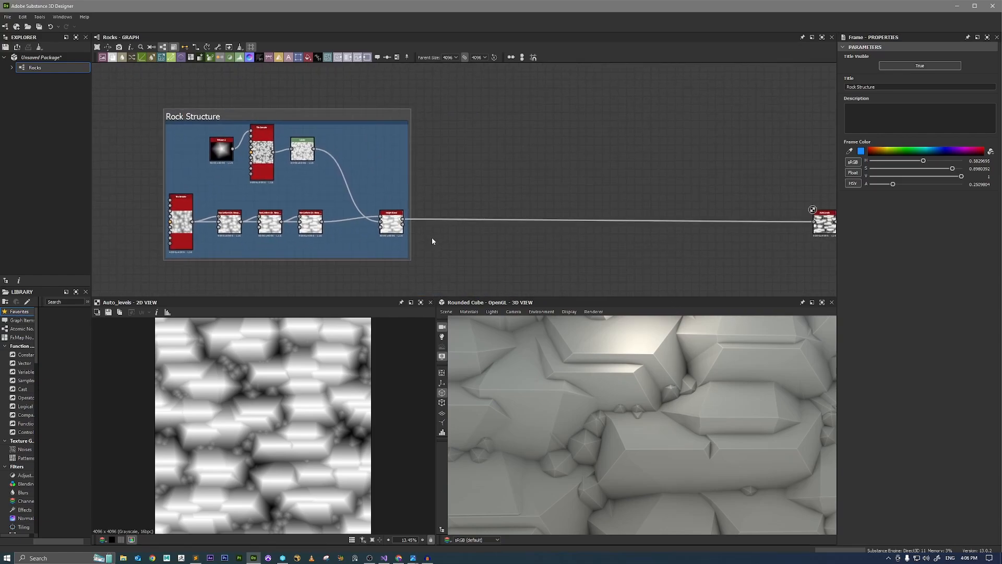
scroll(606, 374, down, 6)
drag(606, 373, 605, 364)
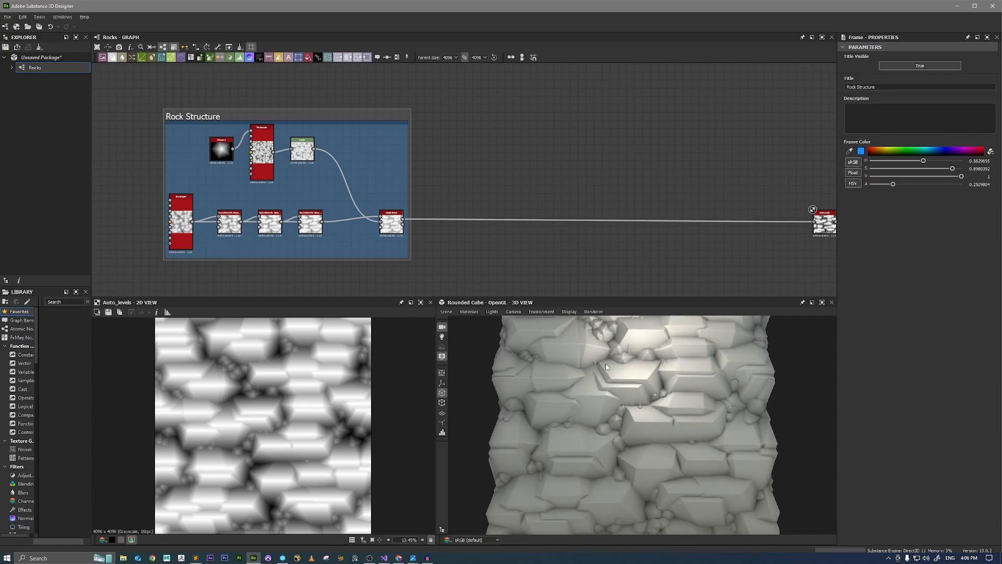
scroll(661, 382, up, 5)
scroll(708, 415, up, 2)
drag(673, 389, 677, 395)
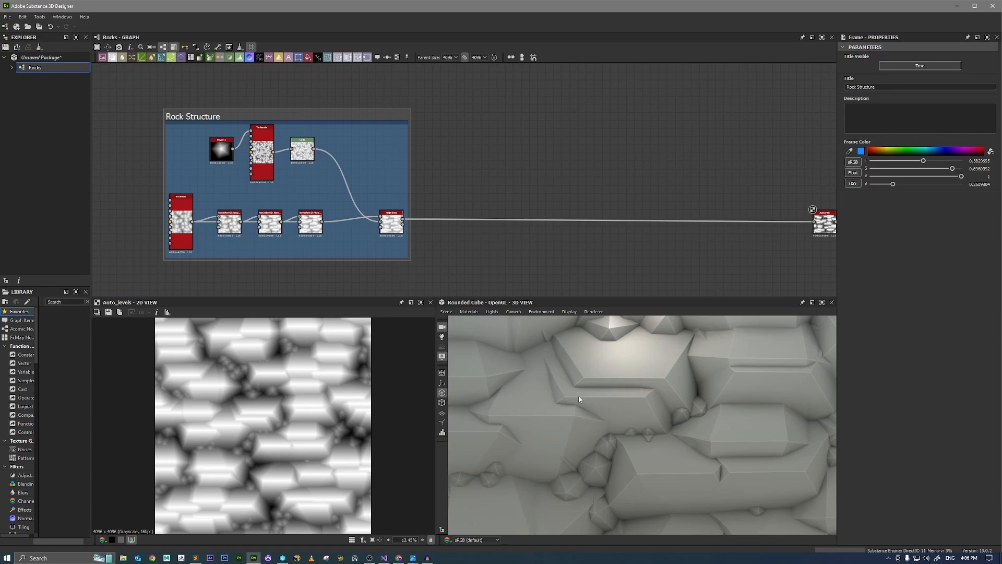
scroll(579, 398, up, 3)
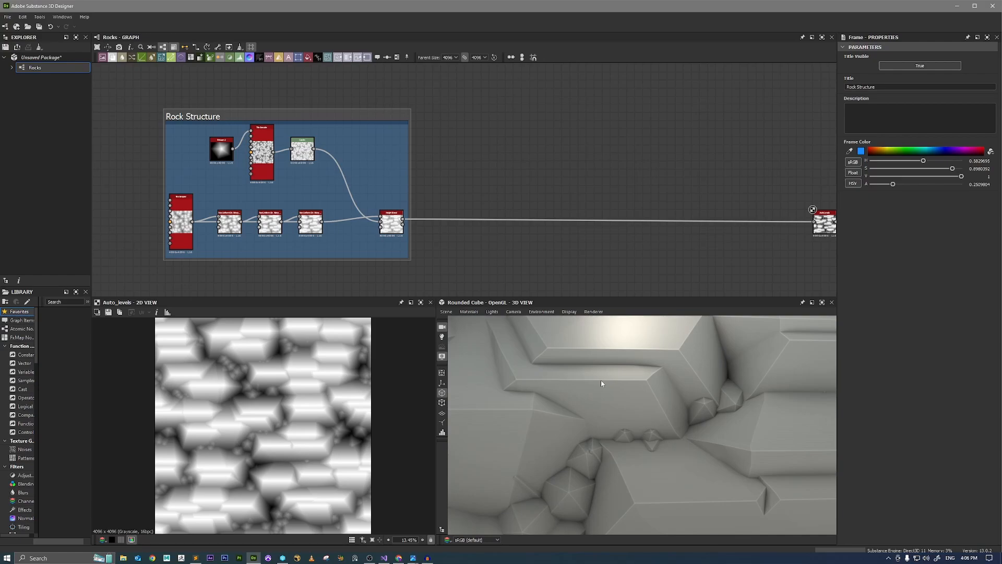
scroll(601, 380, down, 5)
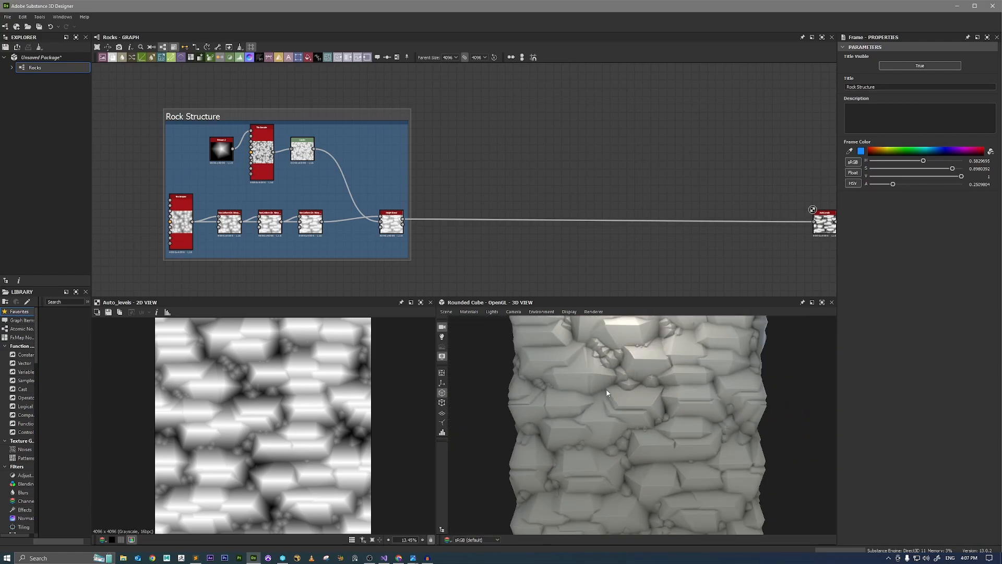
scroll(641, 398, up, 1)
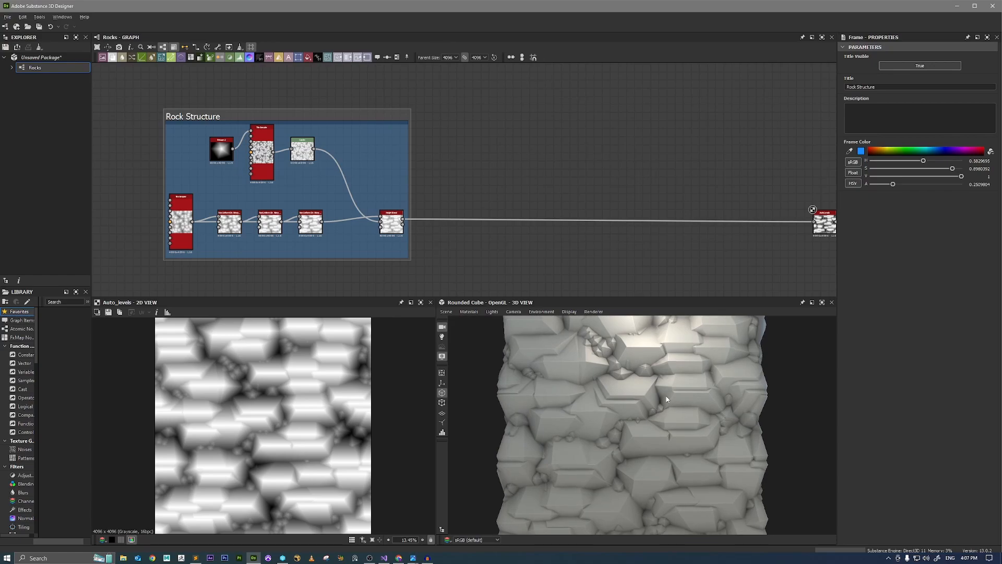
scroll(638, 380, down, 2)
drag(637, 381, 686, 408)
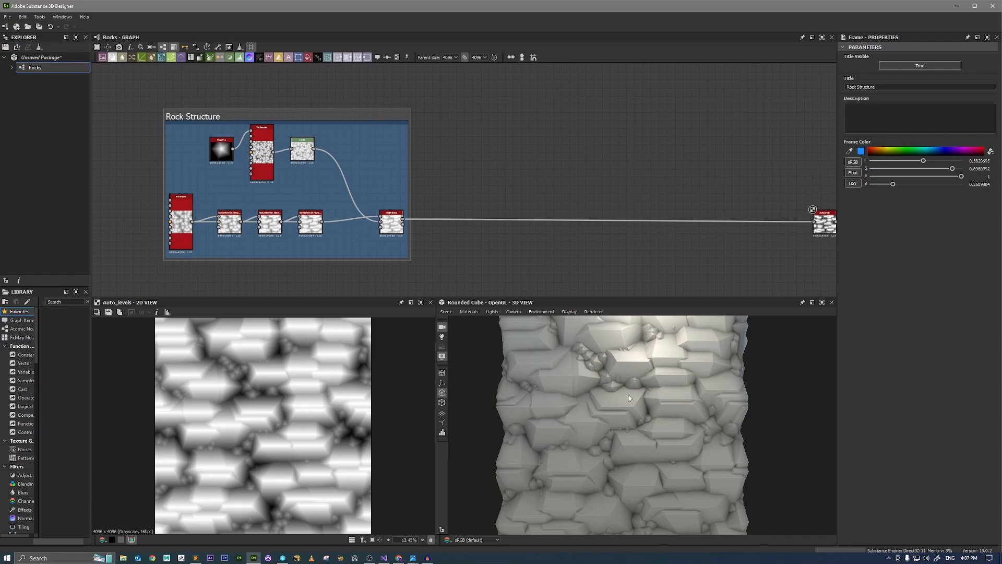
drag(676, 399, 613, 380)
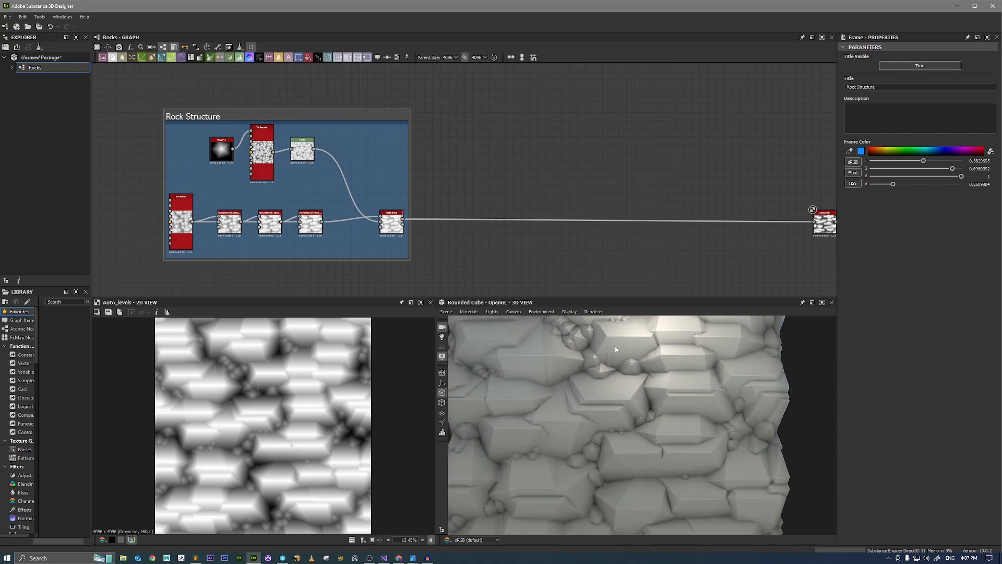
Insert a dot node on the Height Blend output link, branch a Shadows node off above it, and preview the Shadows output.
scroll(490, 250, up, 2)
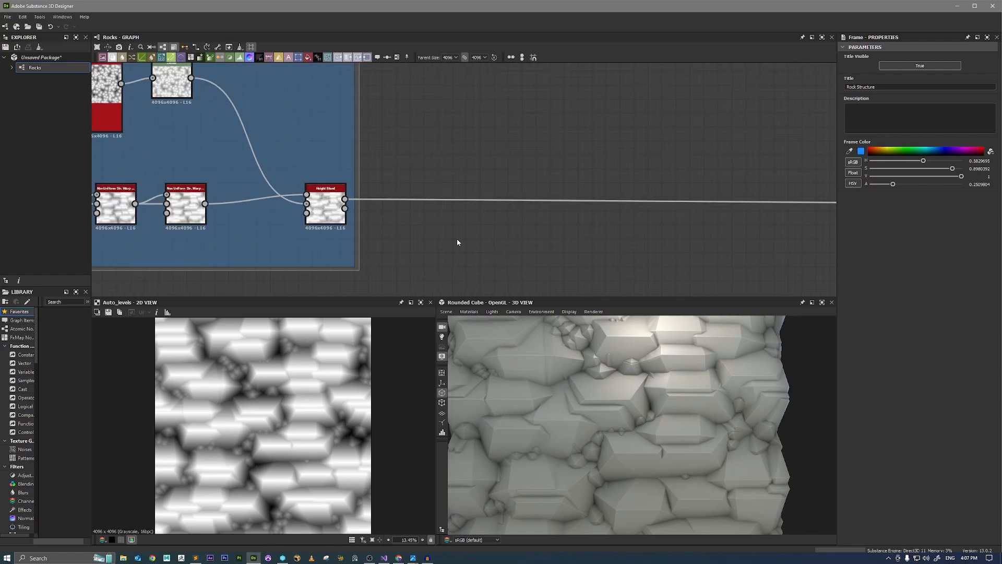
middle_drag(452, 218, 428, 243)
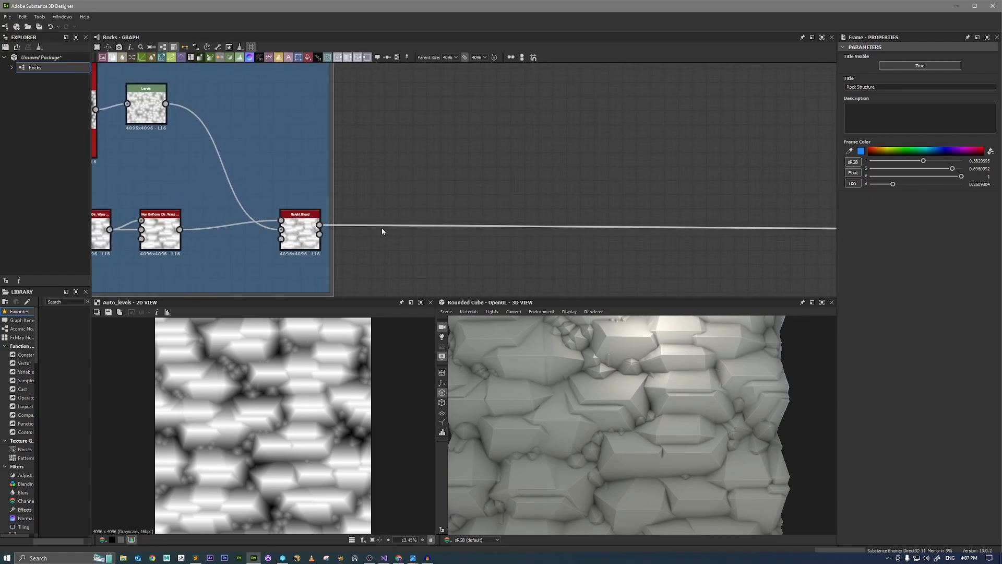
double_click(418, 226)
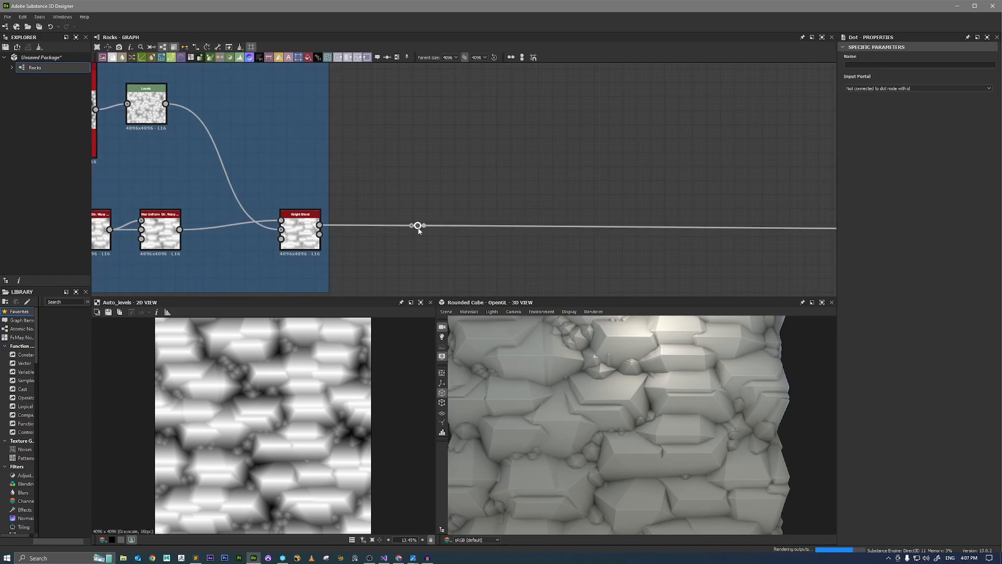
drag(424, 227, 460, 158)
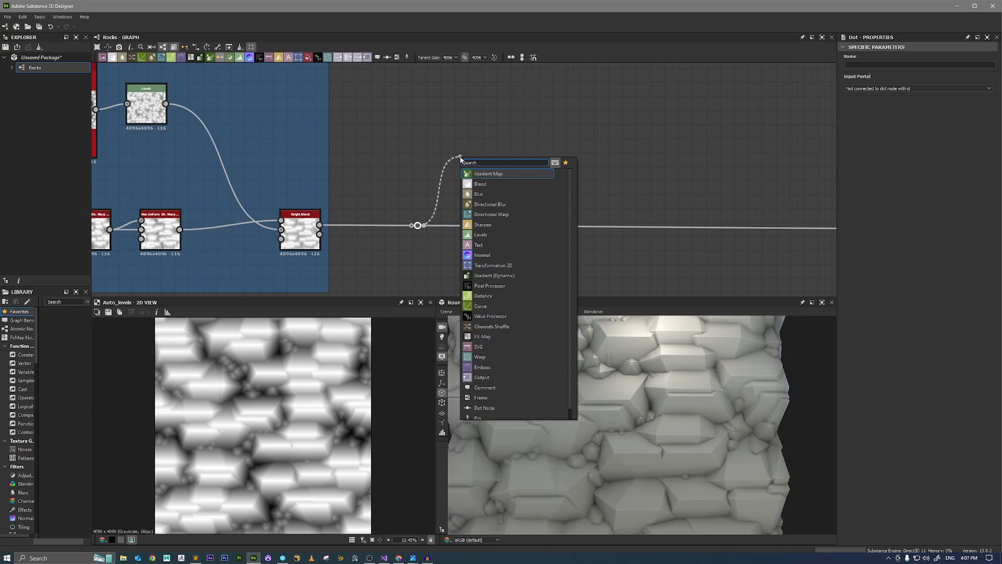
text(shad)
key(Return)
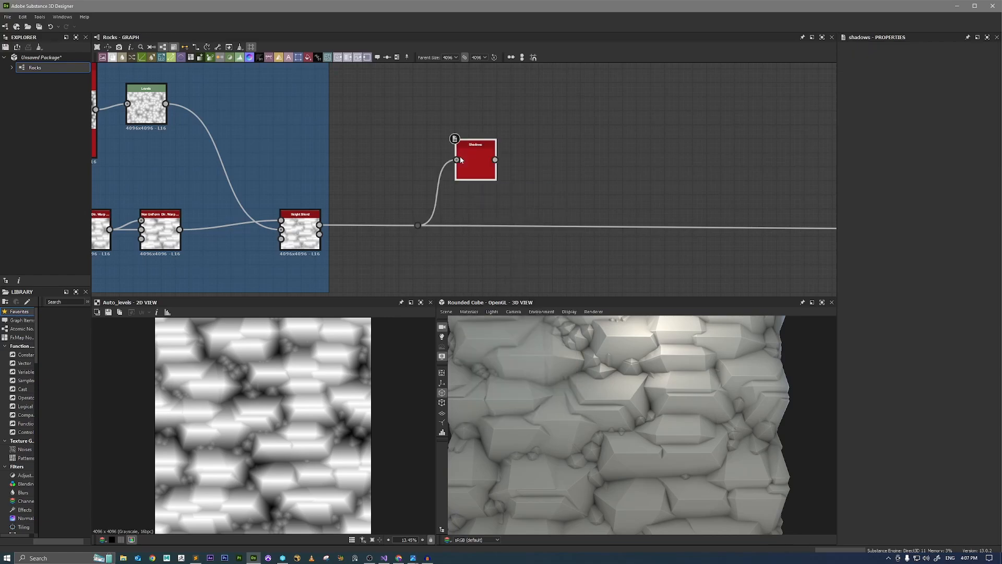
drag(477, 165, 518, 148)
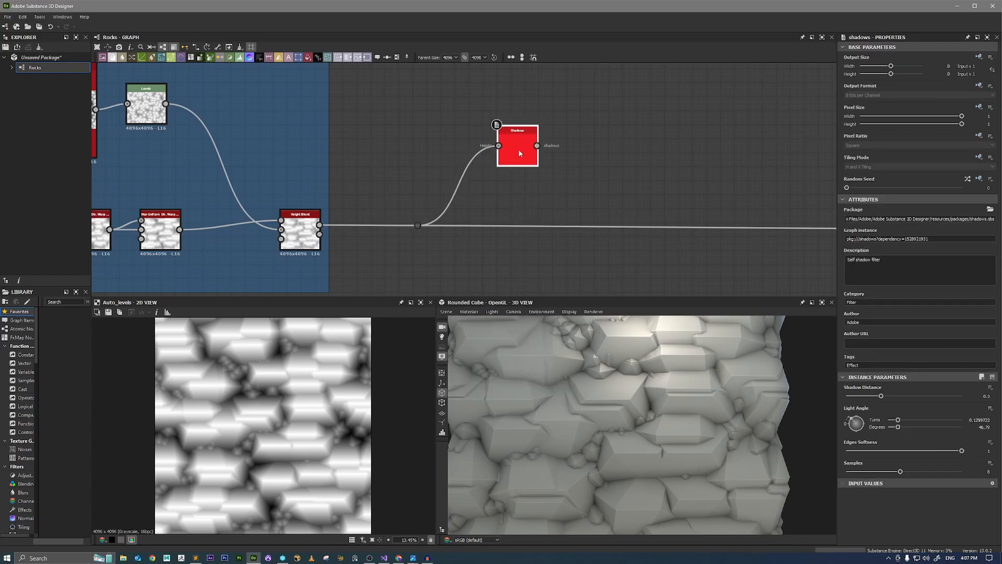
double_click(518, 149)
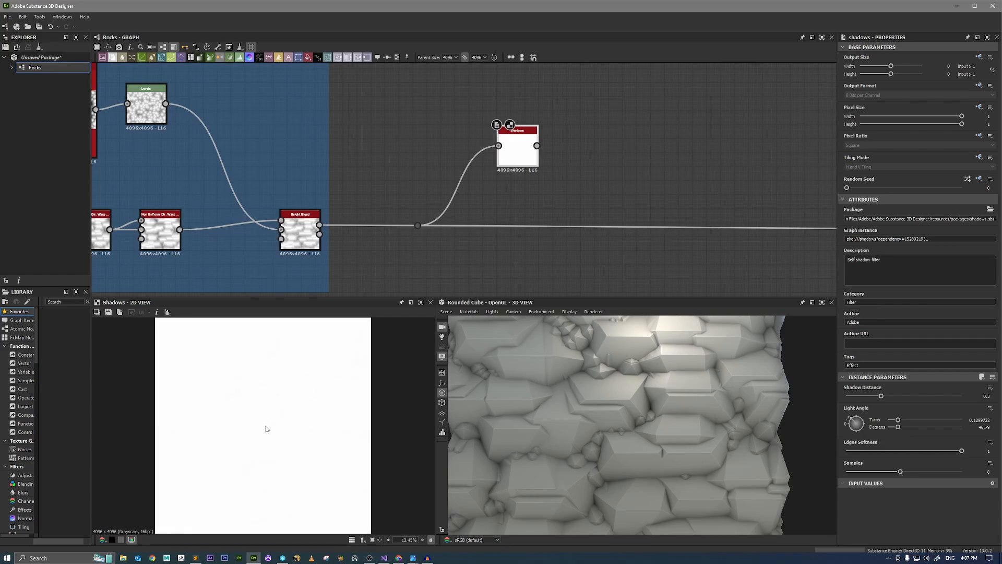
Add an Auto Levels node after Shadows and inspect its output both up close and in full.
key(space)
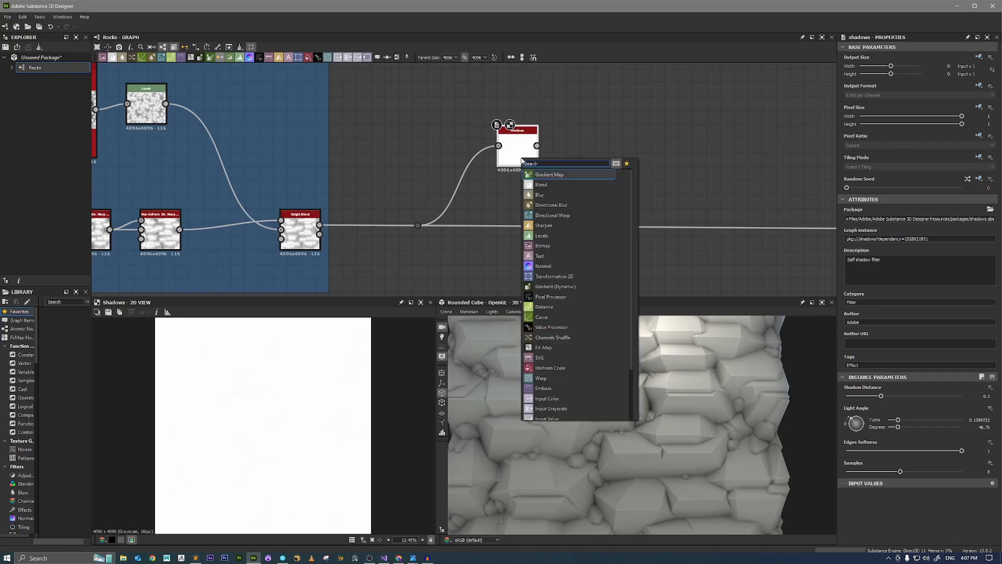
text(auto)
key(Down)
key(Return)
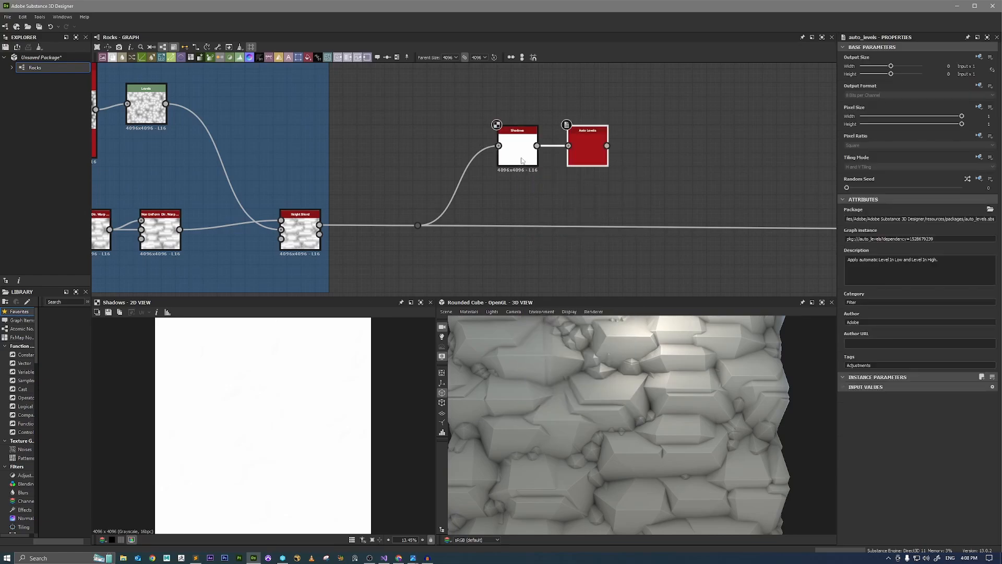
double_click(583, 150)
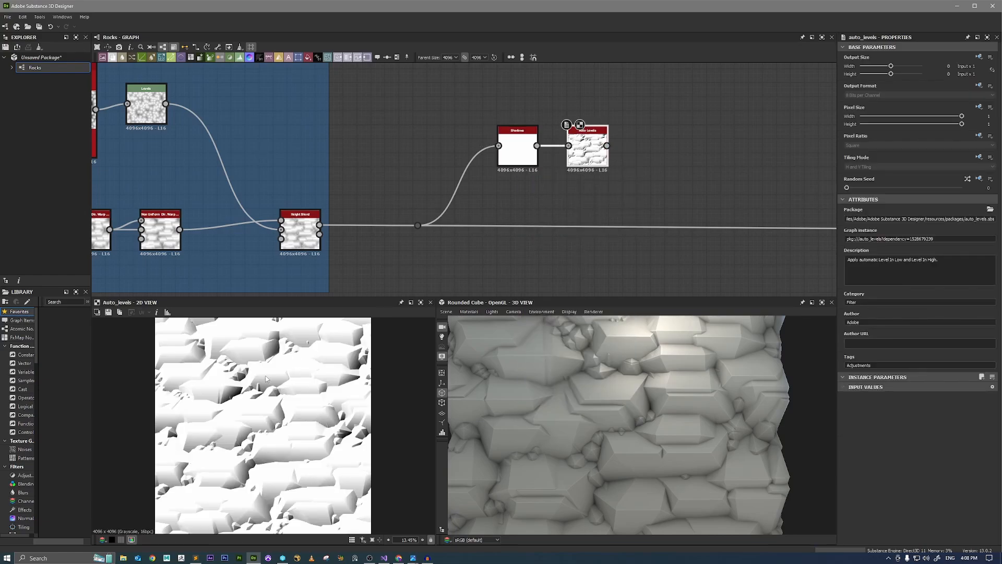
scroll(255, 401, up, 2)
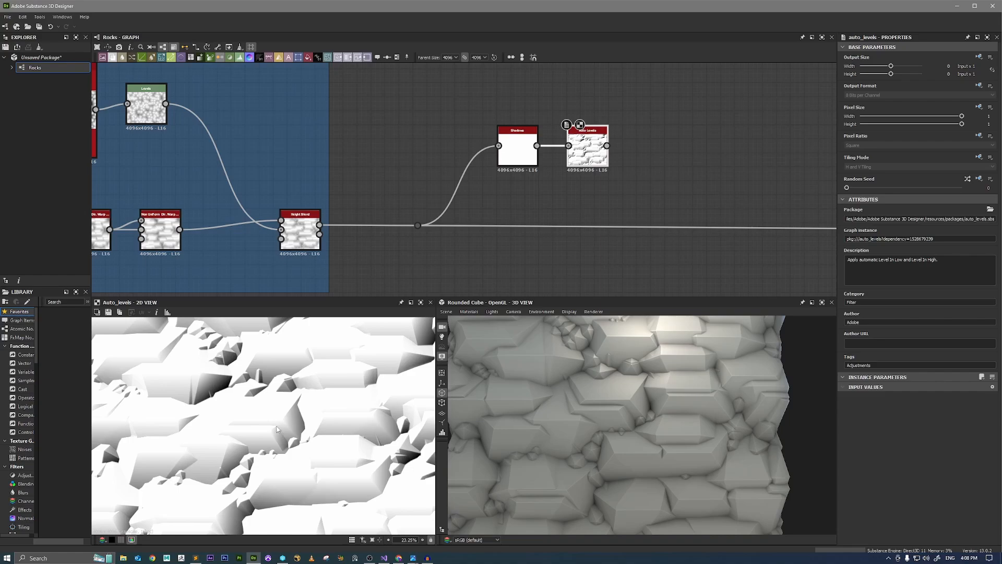
scroll(292, 425, up, 1)
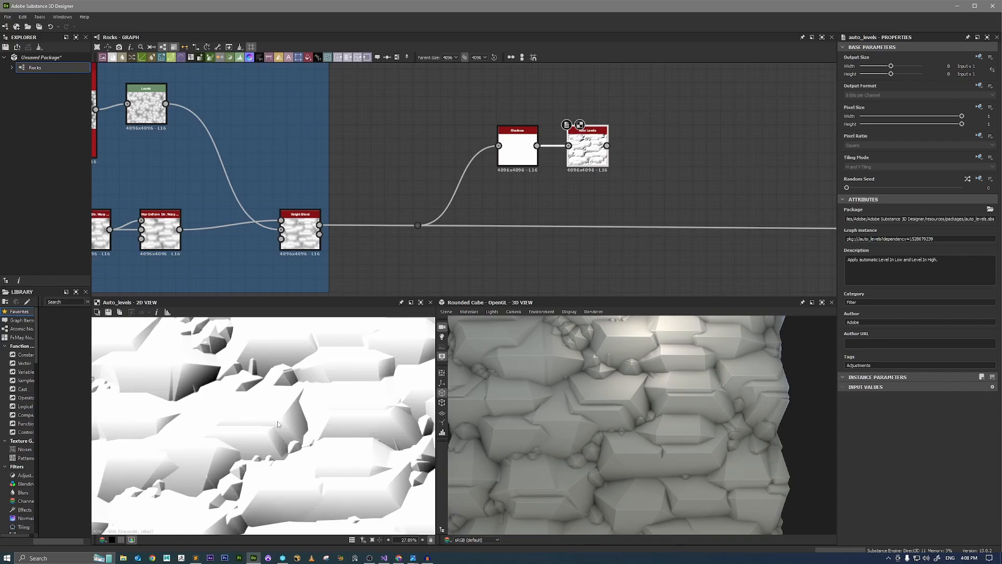
scroll(281, 421, up, 1)
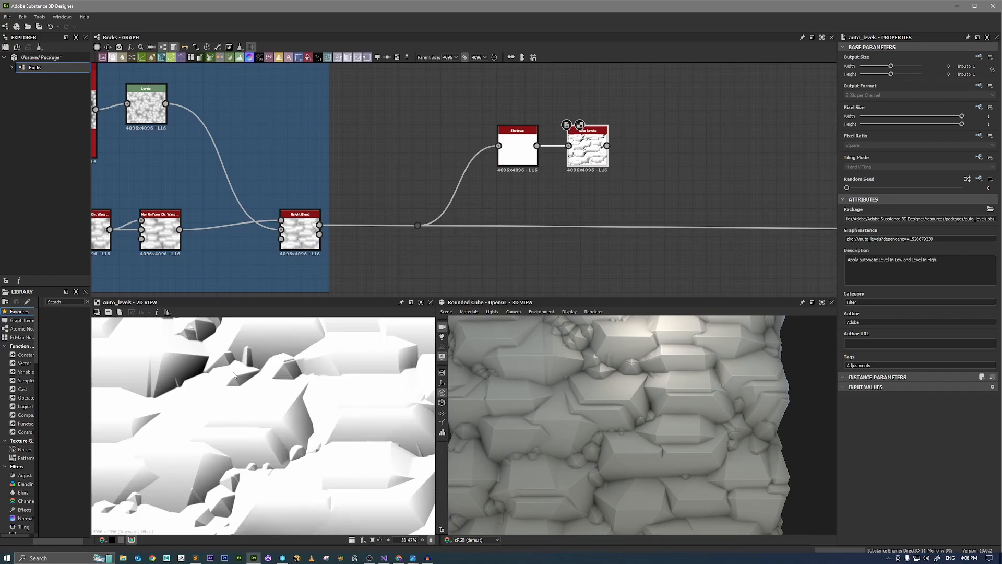
scroll(233, 375, down, 3)
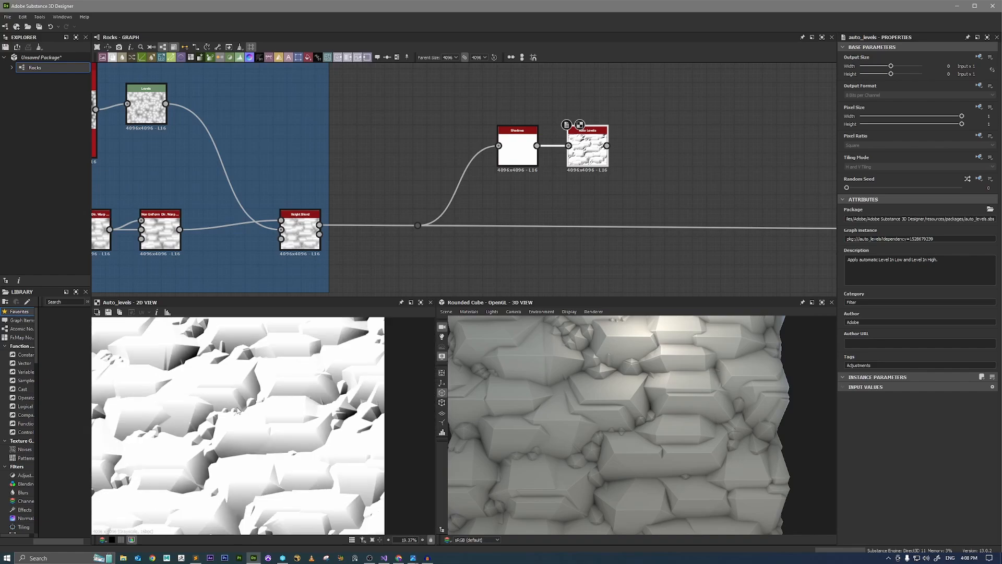
scroll(238, 411, down, 2)
Rotate the Shadows node's Light Angle slightly to about 0.138 turns and check the result through the new Auto Levels.
click(522, 161)
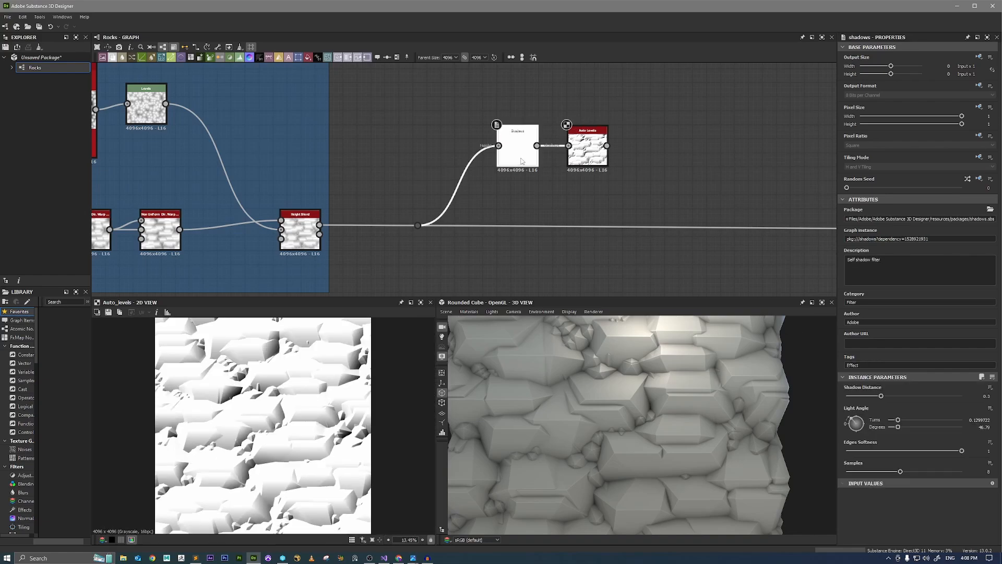
mouse_move(851, 418)
mouse_down()
mouse_move(866, 418)
mouse_move(864, 432)
mouse_move(834, 446)
mouse_move(829, 424)
mouse_move(840, 407)
mouse_up()
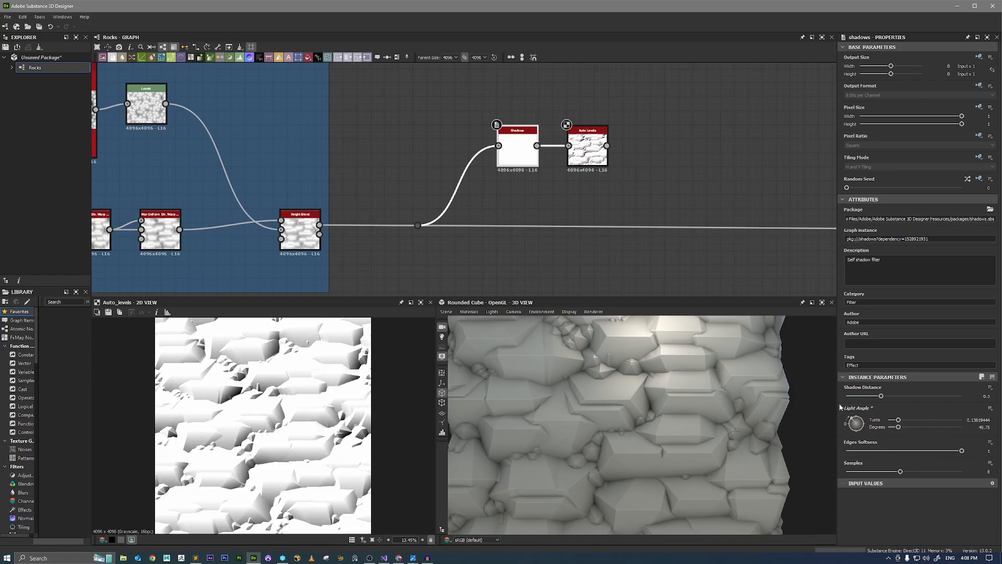
click(587, 149)
scroll(252, 413, up, 3)
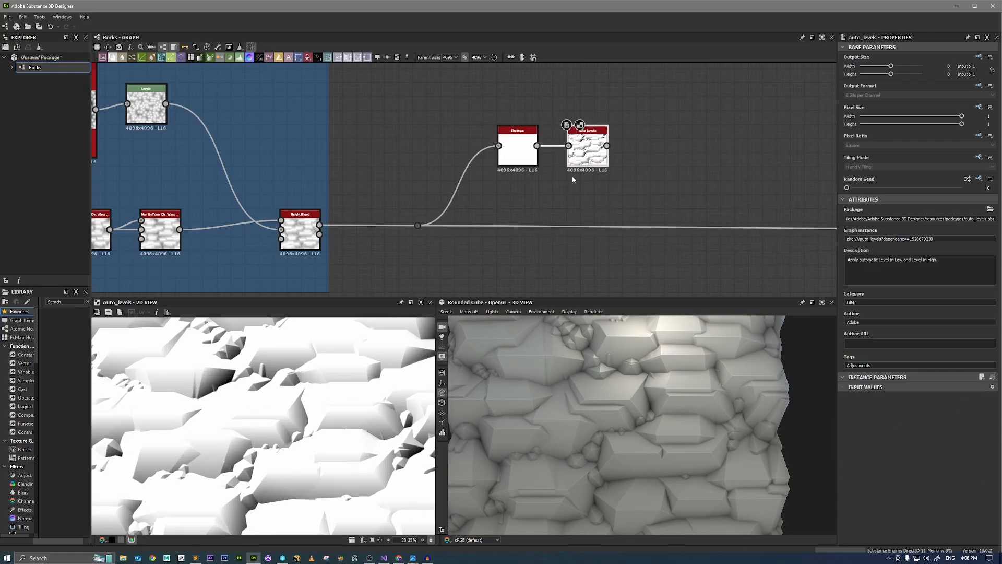
Add a Quantize Grayscale node after the new Auto Levels and preview its output.
key(space)
text(quantize)
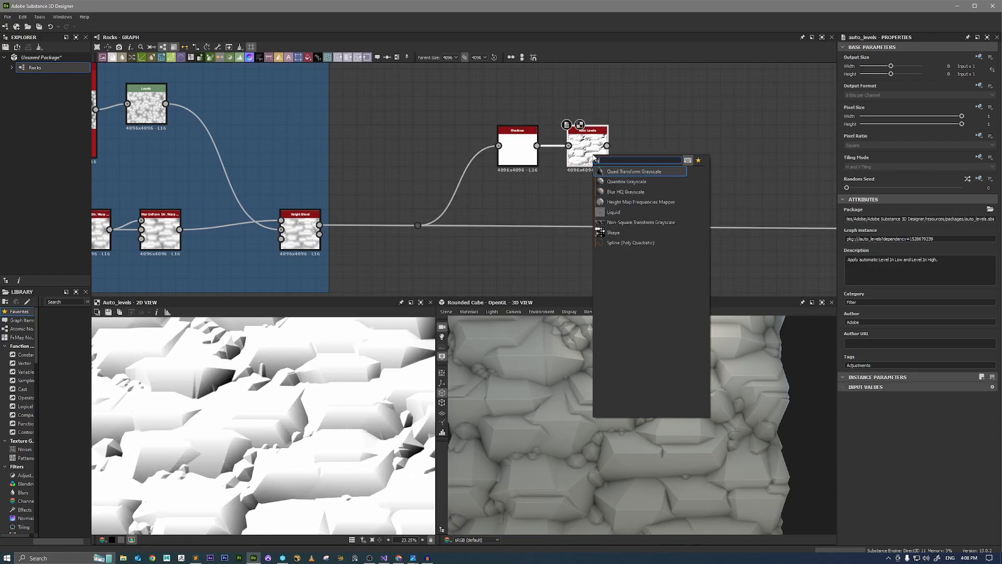
key(Return)
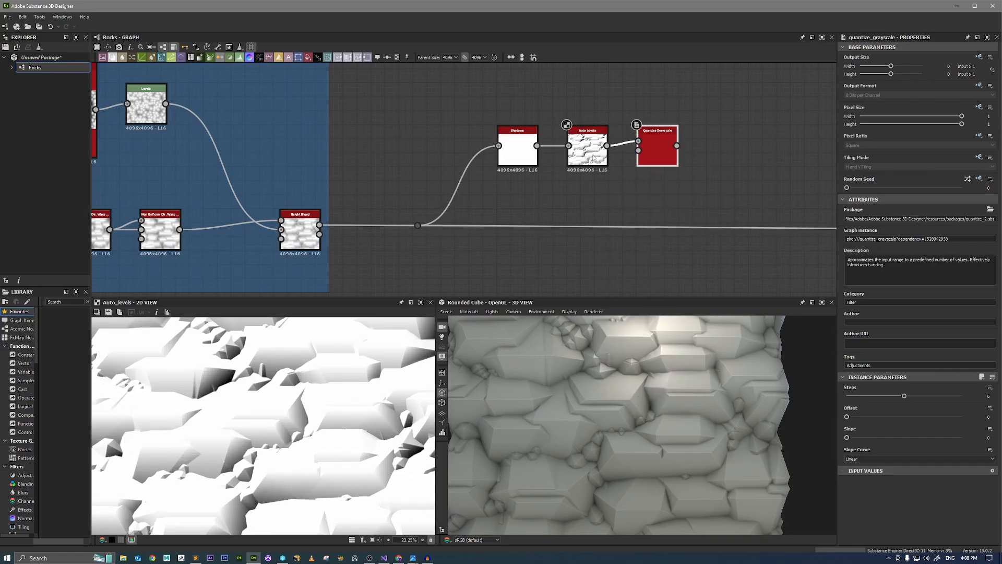
double_click(661, 160)
scroll(344, 387, down, 4)
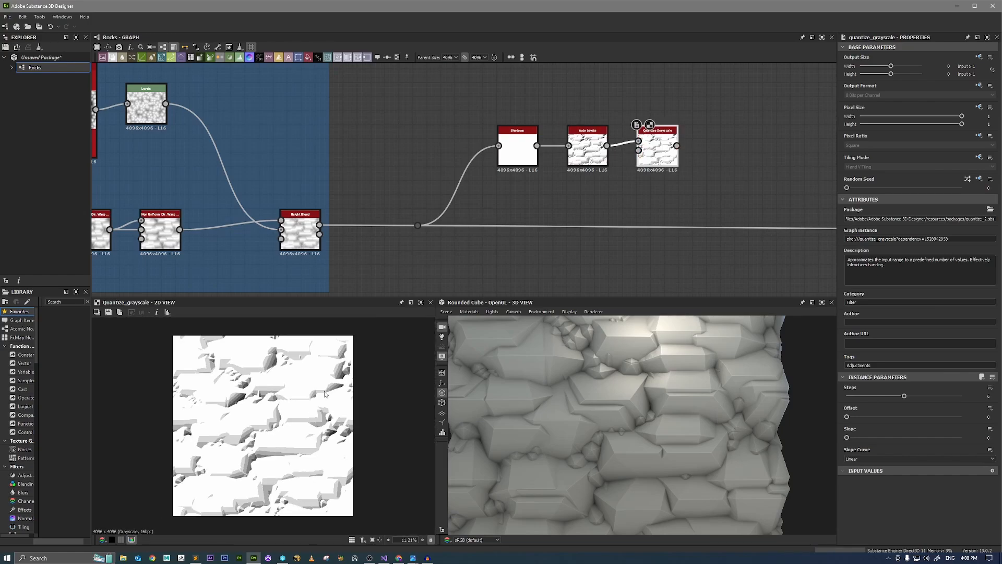
Compare the Quantize Grayscale output with the Auto Levels output, examining the stepped shadow bands up close.
scroll(270, 456, up, 6)
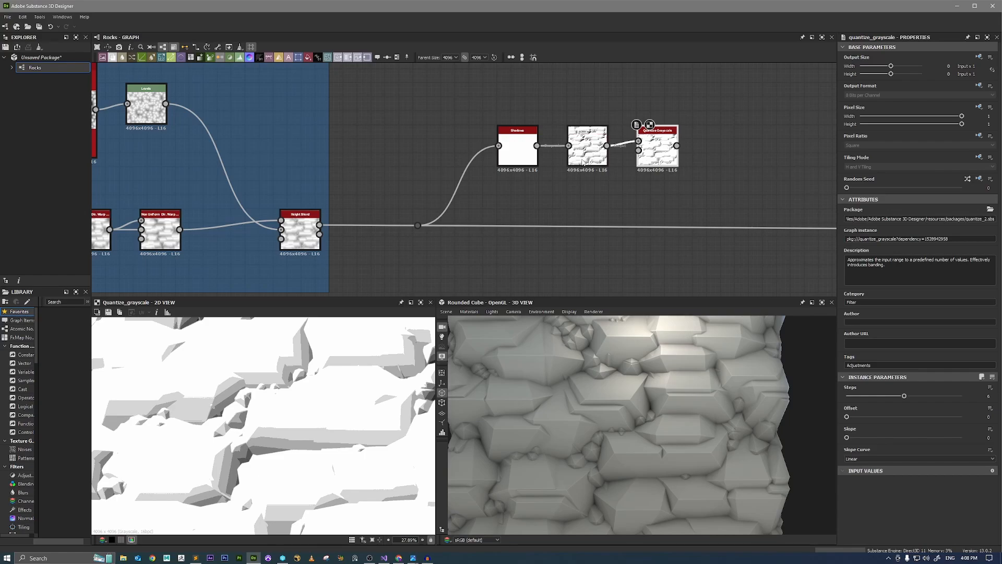
double_click(587, 151)
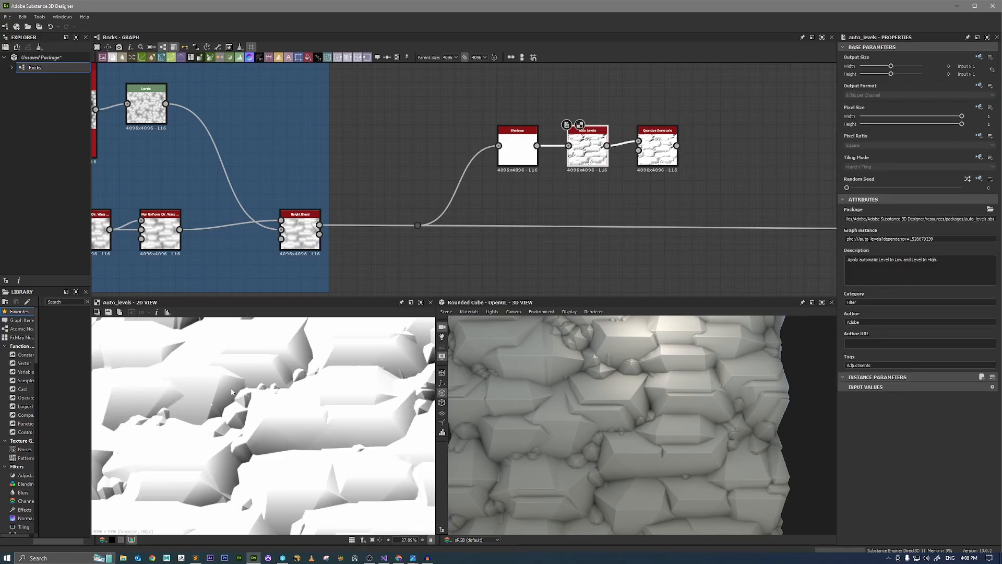
double_click(657, 151)
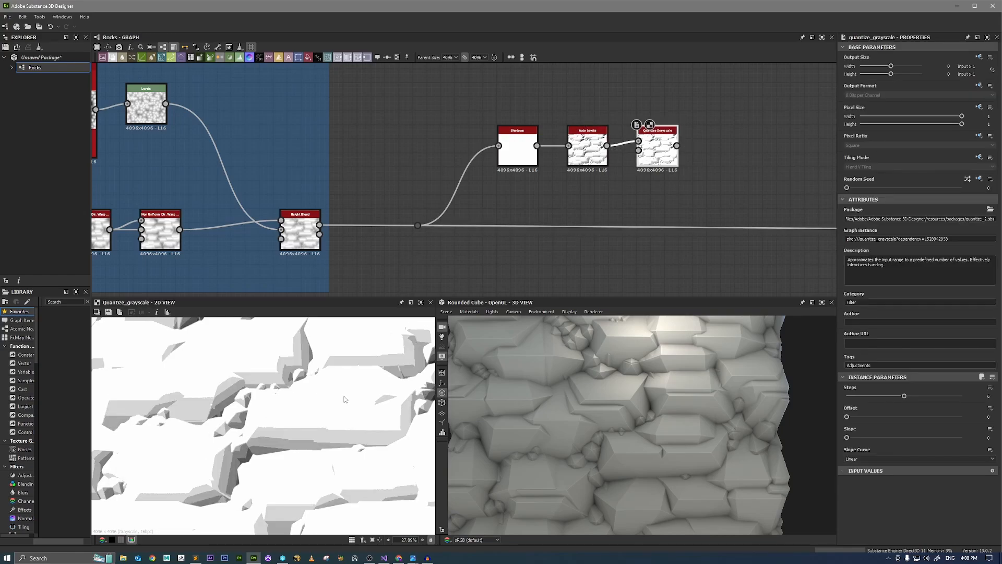
scroll(282, 451, up, 2)
scroll(263, 430, up, 2)
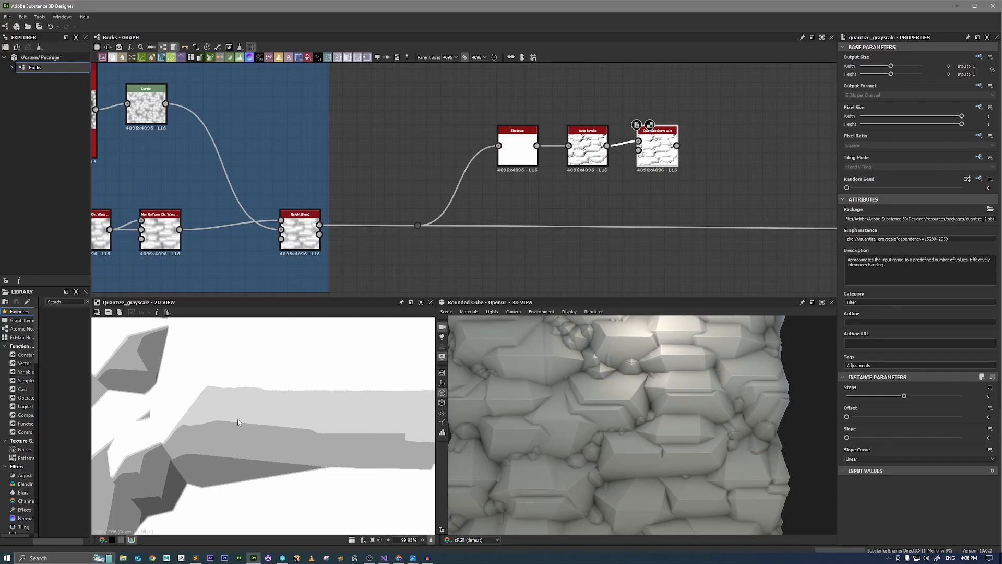
scroll(237, 418, down, 5)
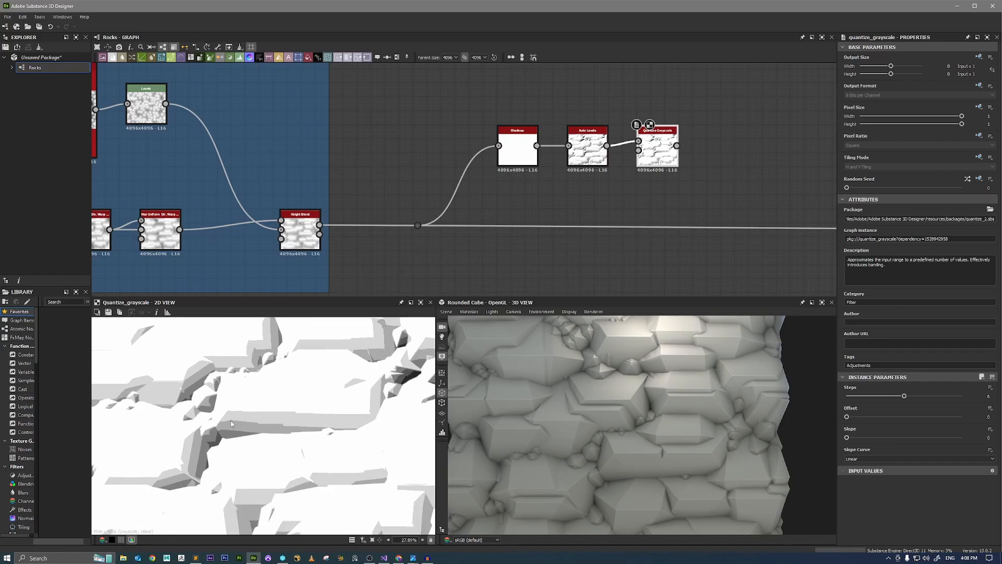
scroll(235, 418, up, 1)
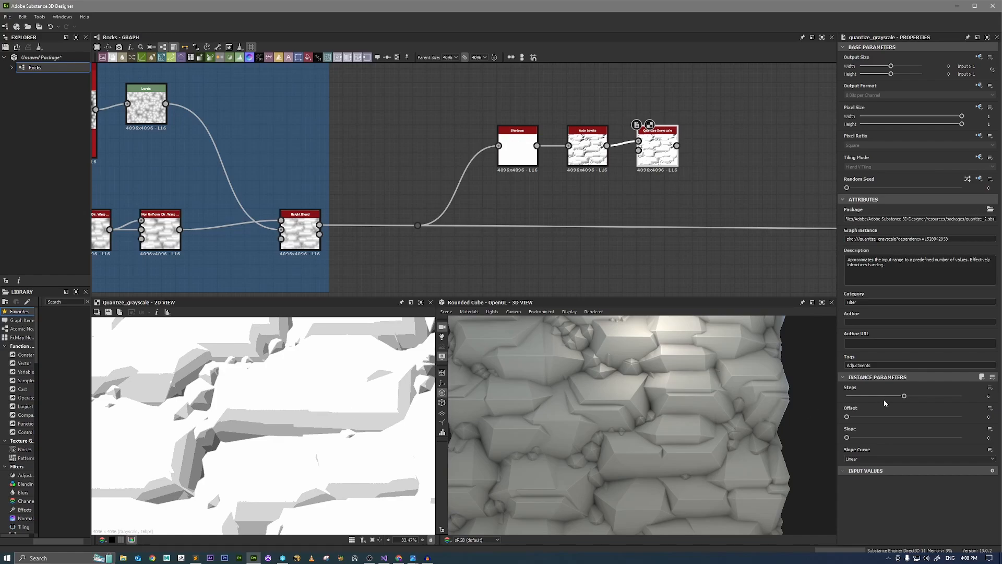
Set the Quantize Grayscale Offset to about 0.68 and check the shadow bands against the rocks on the displaced cube.
mouse_move(903, 395)
mouse_down()
mouse_move(932, 397)
mouse_move(904, 395)
mouse_up()
drag(847, 418, 926, 416)
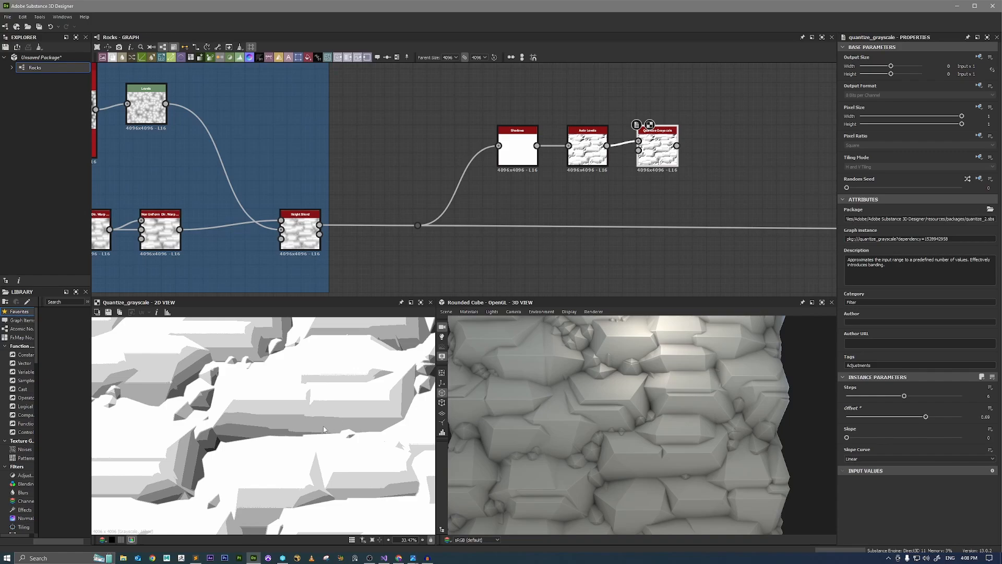
scroll(274, 433, down, 4)
scroll(274, 433, up, 1)
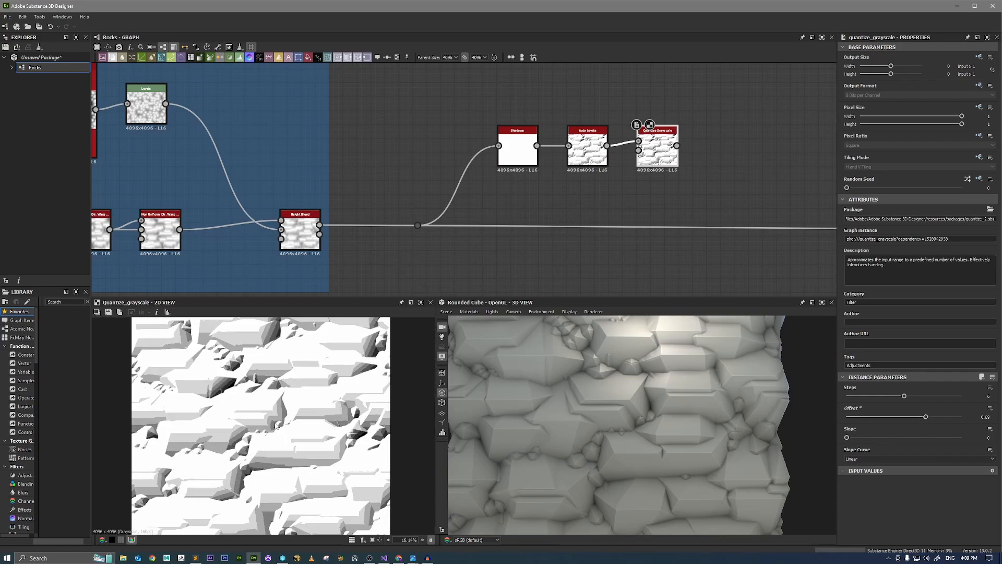
scroll(225, 396, up, 1)
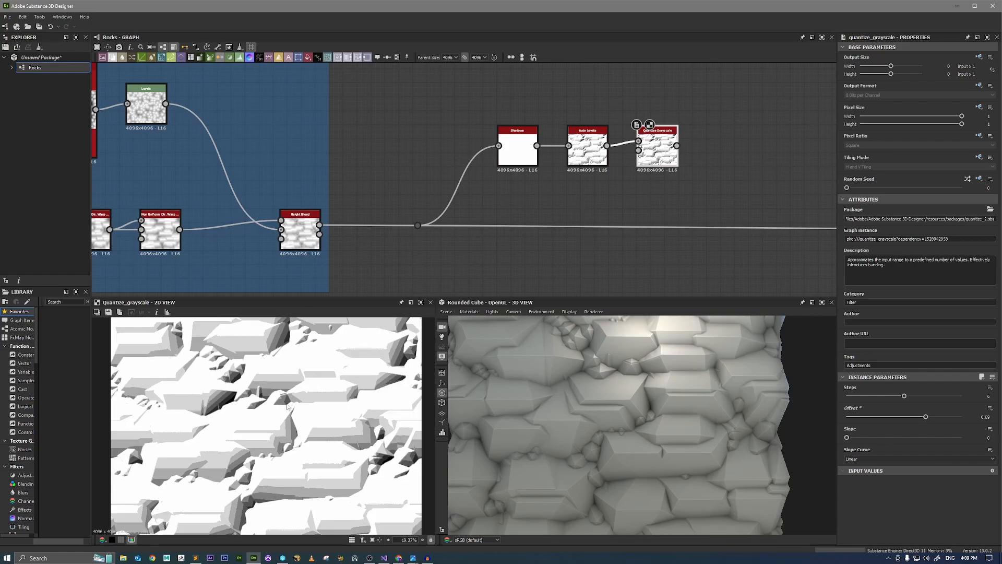
scroll(557, 432, up, 2)
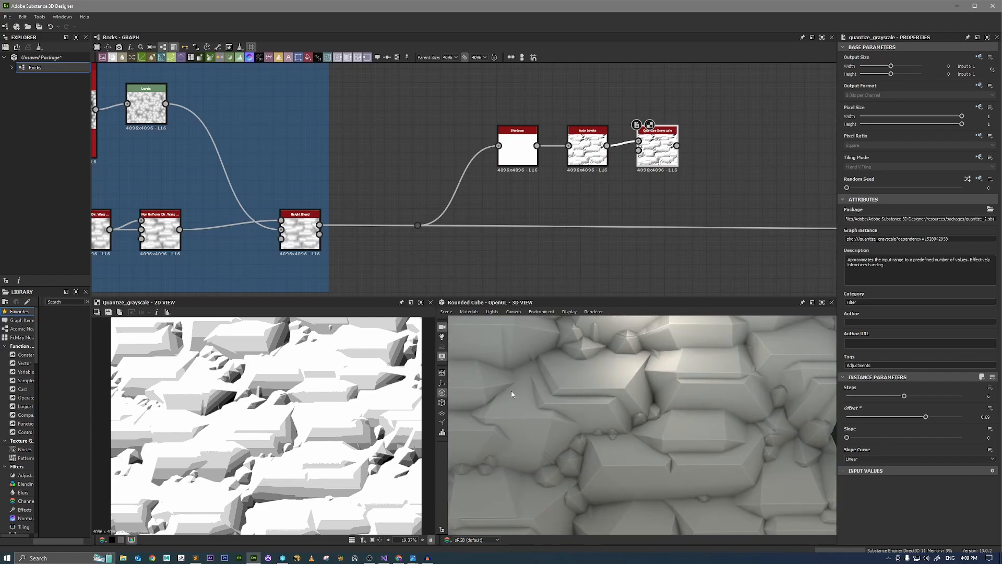
Move Auto Levels and Quantize Grayscale farther from Shadows, and raise the Shadows node to make room between them.
middle_drag(526, 162, 537, 206)
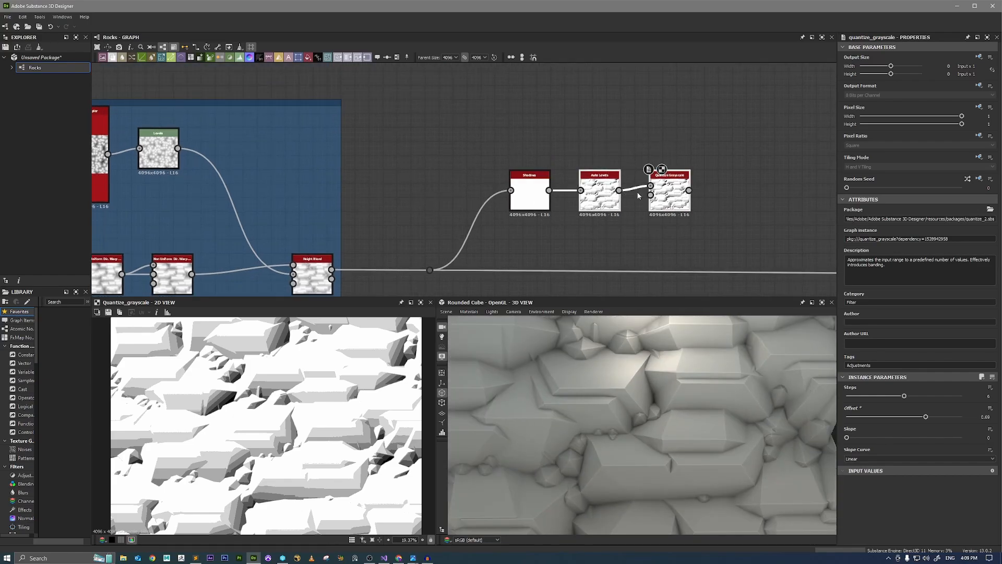
drag(605, 193, 731, 193)
click(529, 194)
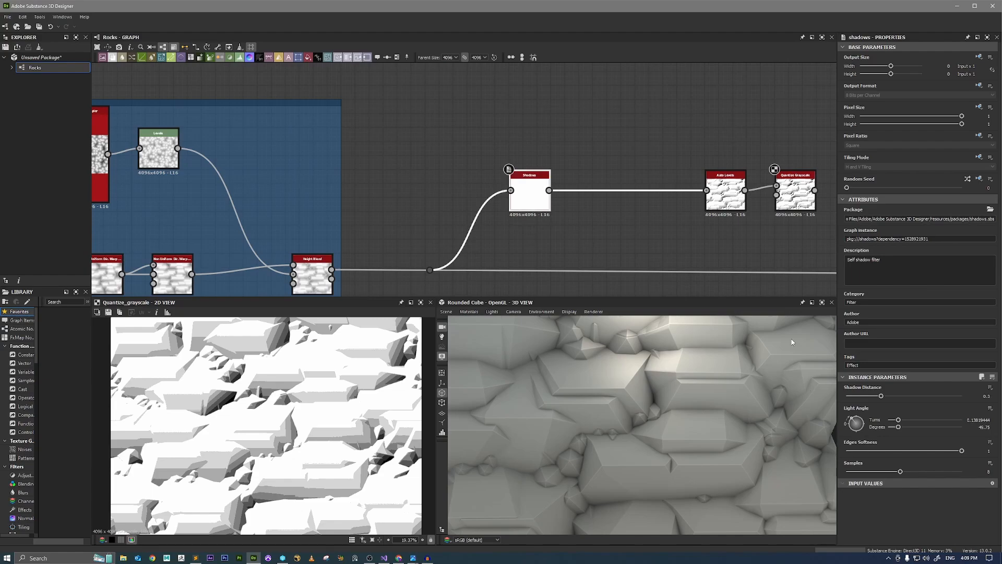
drag(535, 200, 536, 159)
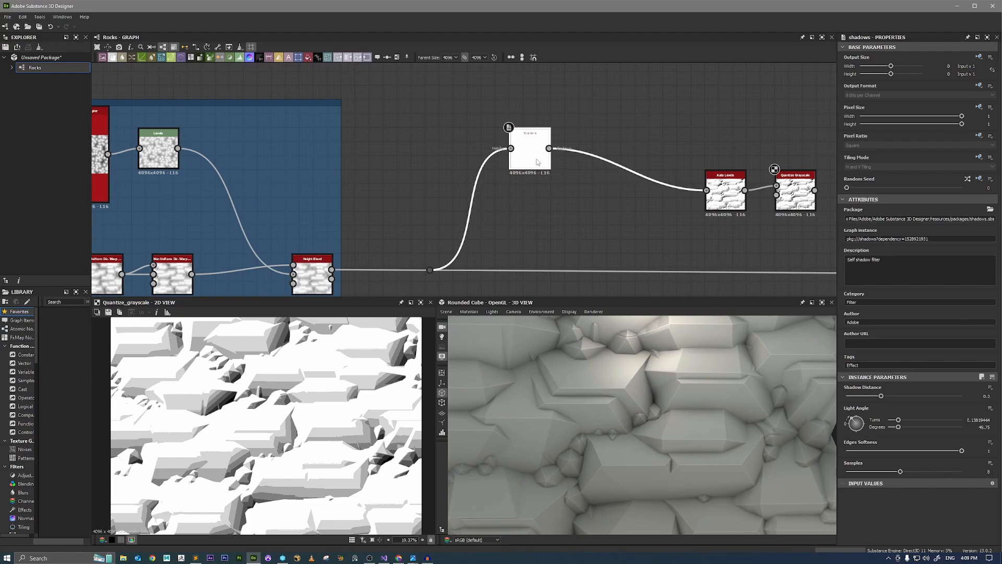
Duplicate the Shadows node, feed the copy into Auto Levels, and set its Light Angle to about 244 degrees while previewing Auto Levels.
key(ctrl+c)
key(ctrl+v)
drag(469, 180, 706, 190)
double_click(535, 212)
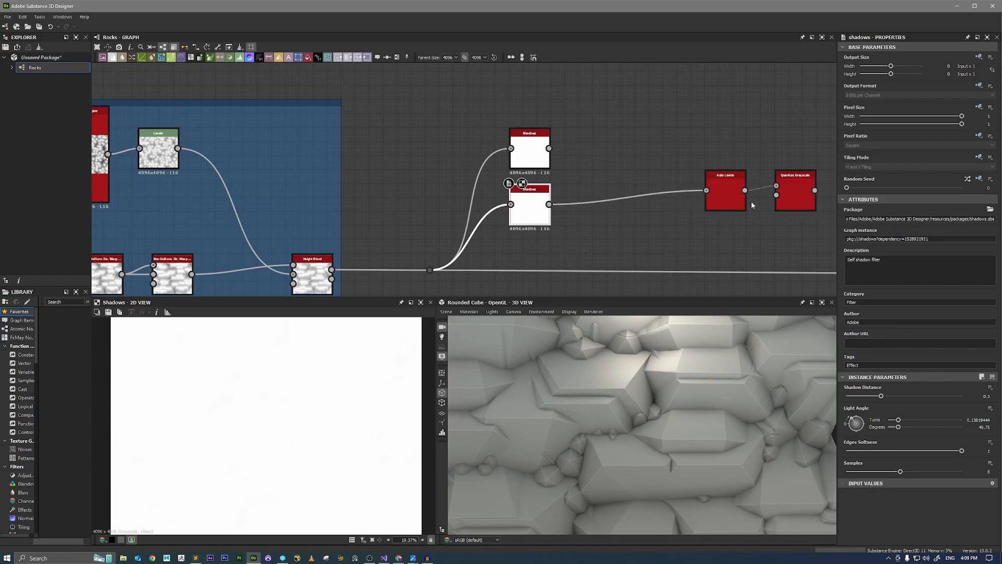
double_click(723, 188)
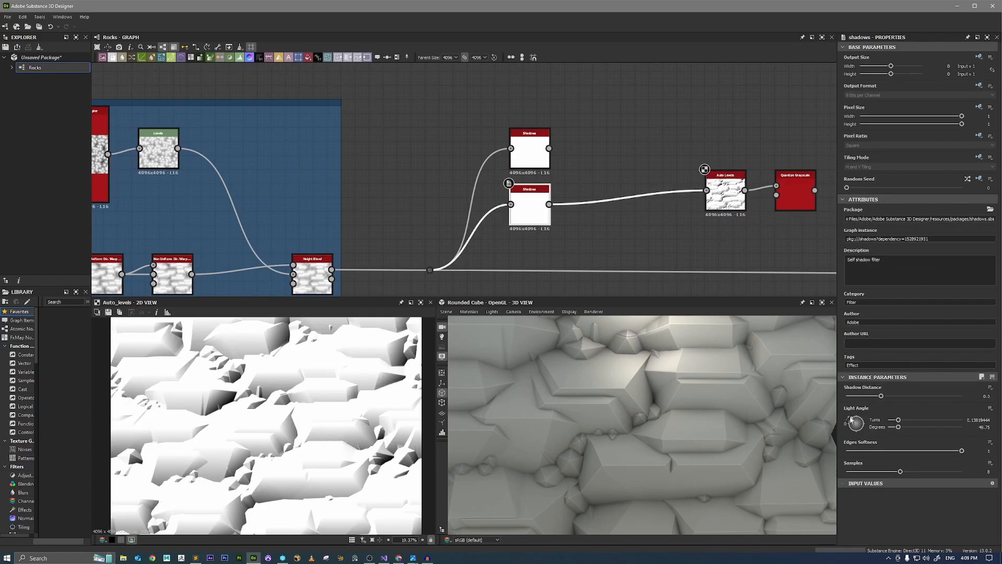
drag(850, 419, 862, 438)
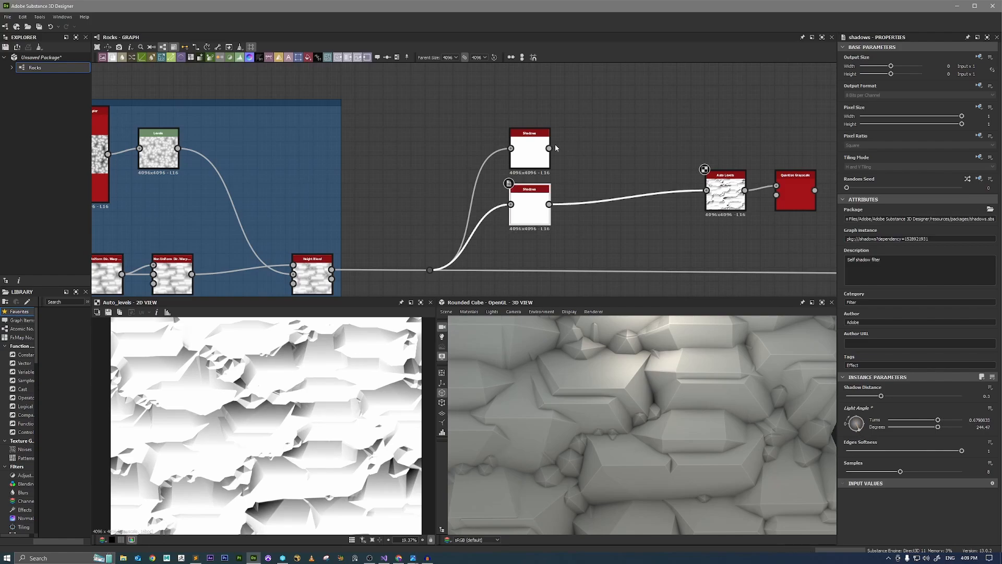
Add a Blend node after the original Shadows node, and place Auto Levels beside the Shadows copy with Blend farther along.
drag(549, 148, 606, 147)
text(blend)
key(Return)
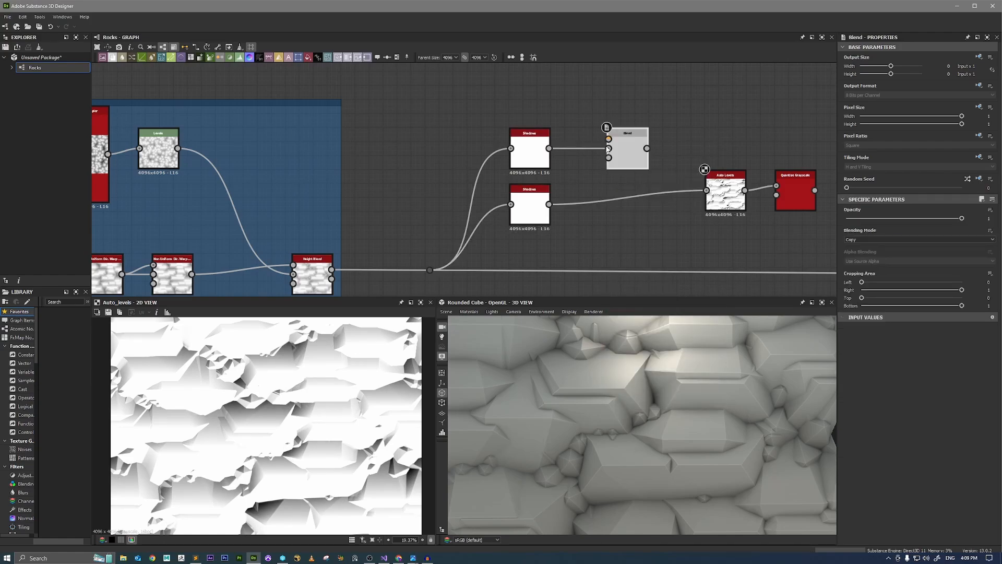
drag(724, 199, 626, 213)
drag(628, 156, 720, 154)
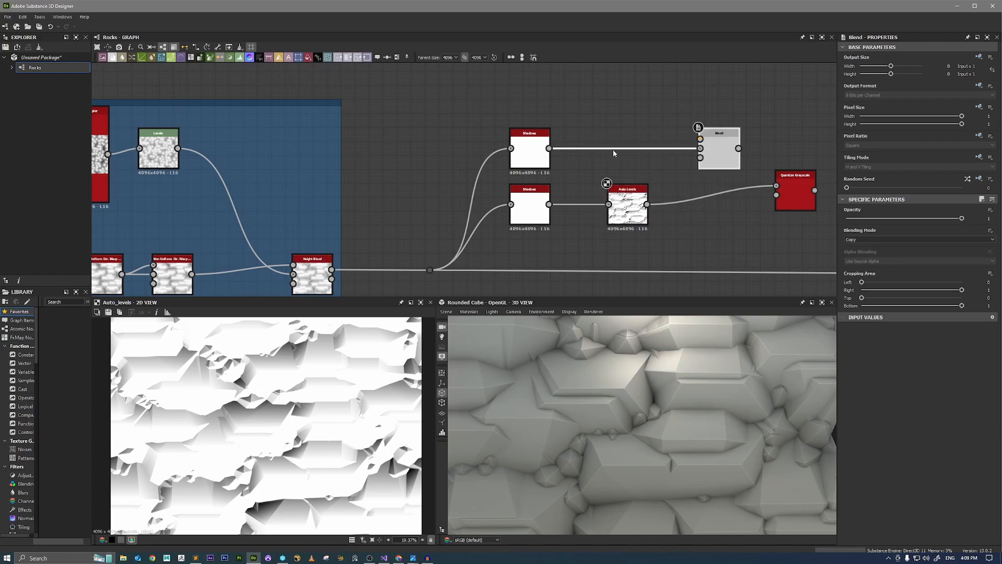
Insert an Auto Levels node after the original Shadows, connect the other Auto Levels to the Blend's background, and preview the Blend.
click(539, 160)
key(space)
text(auto)
click(565, 186)
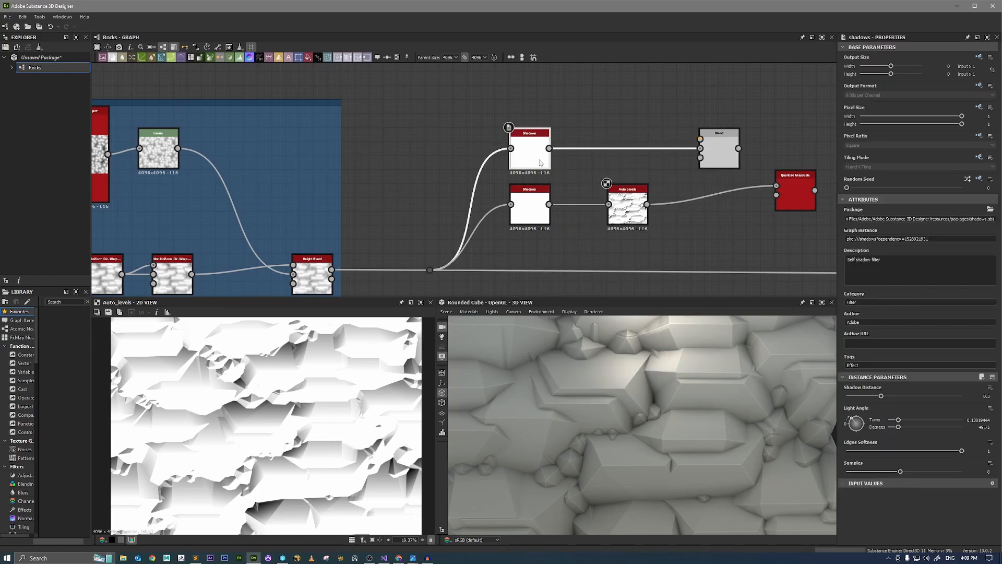
drag(601, 163, 647, 204)
click(719, 156)
double_click(719, 157)
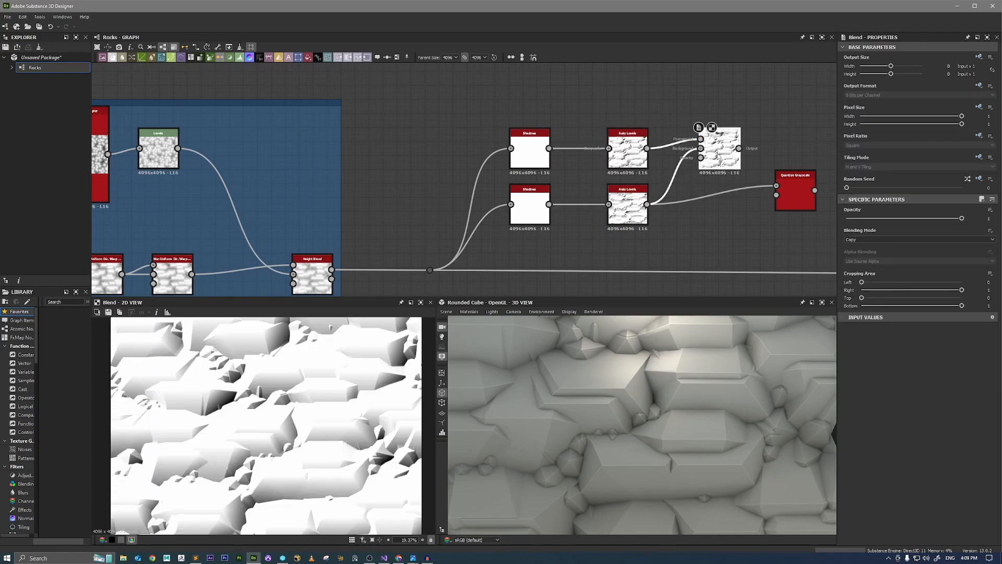
Compare the Multiply and Min (Darken) blending modes on the Blend node up close, and settle on Min (Darken).
mouse_move(719, 157)
mouse_down()
mouse_move(704, 178)
mouse_move(710, 157)
mouse_up()
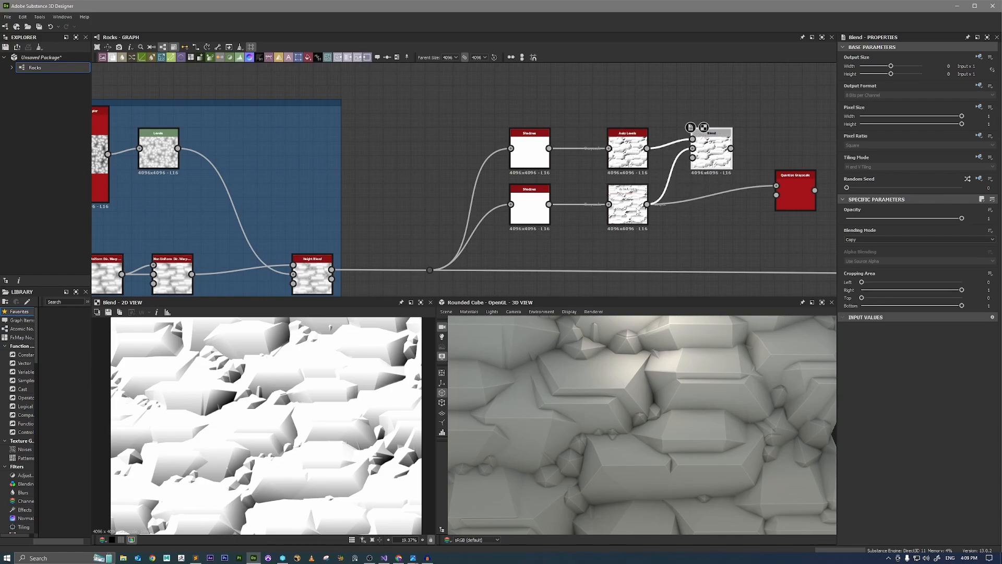
click(867, 239)
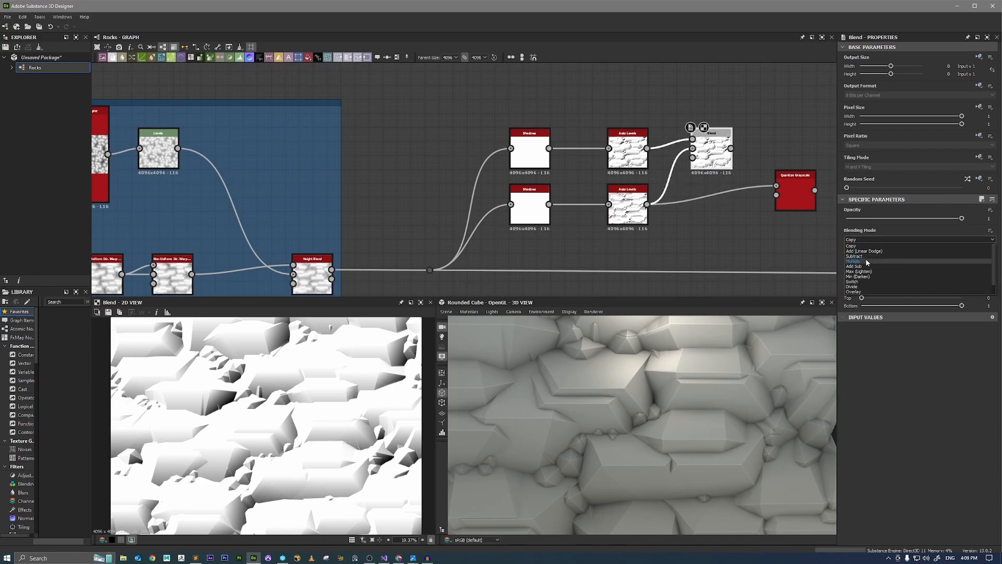
click(867, 261)
click(872, 240)
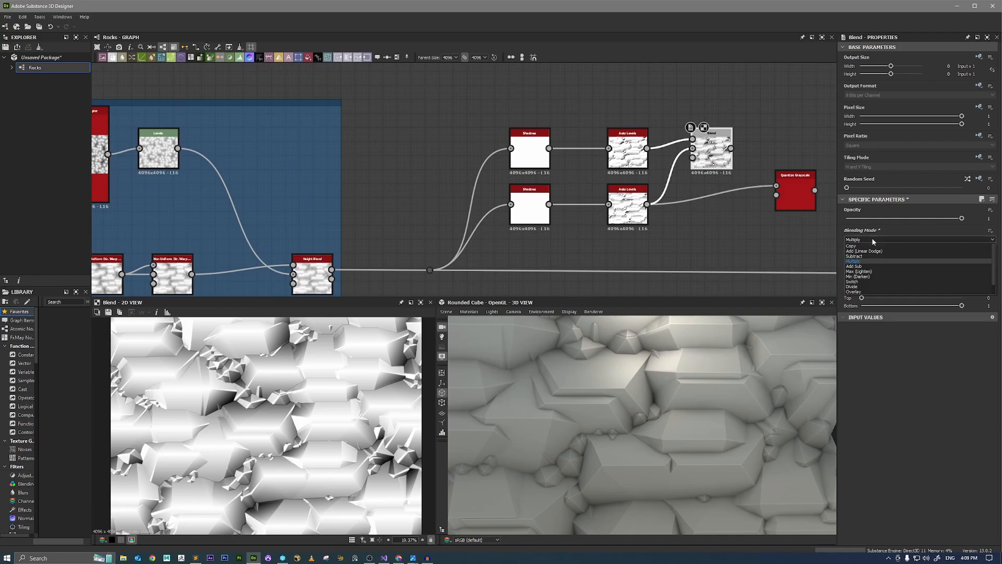
click(876, 277)
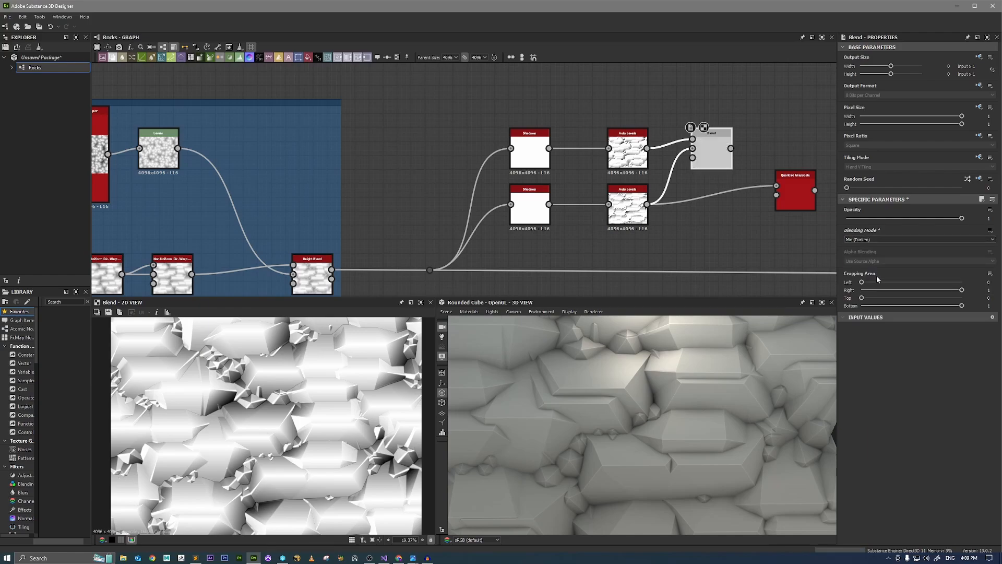
scroll(226, 400, up, 5)
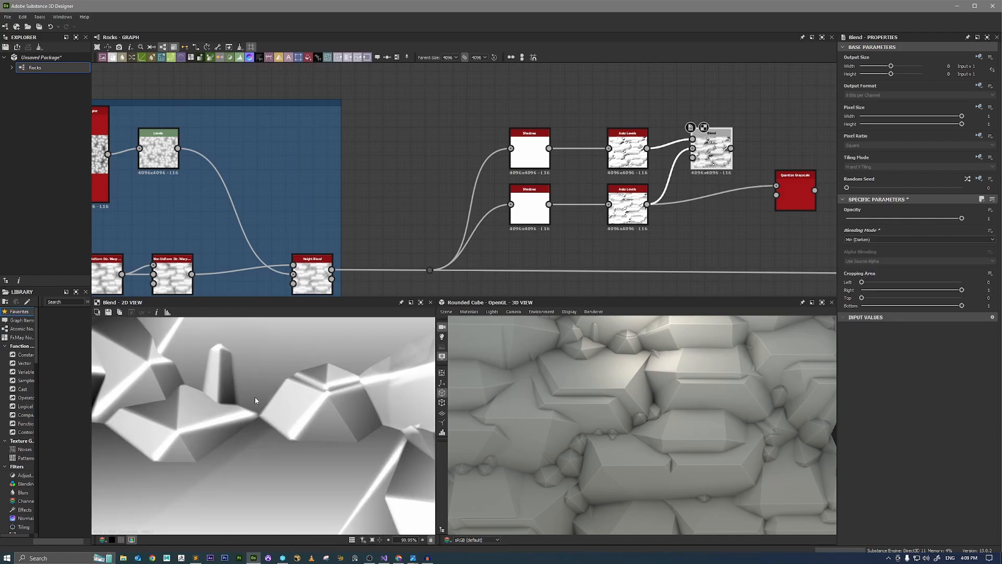
click(884, 240)
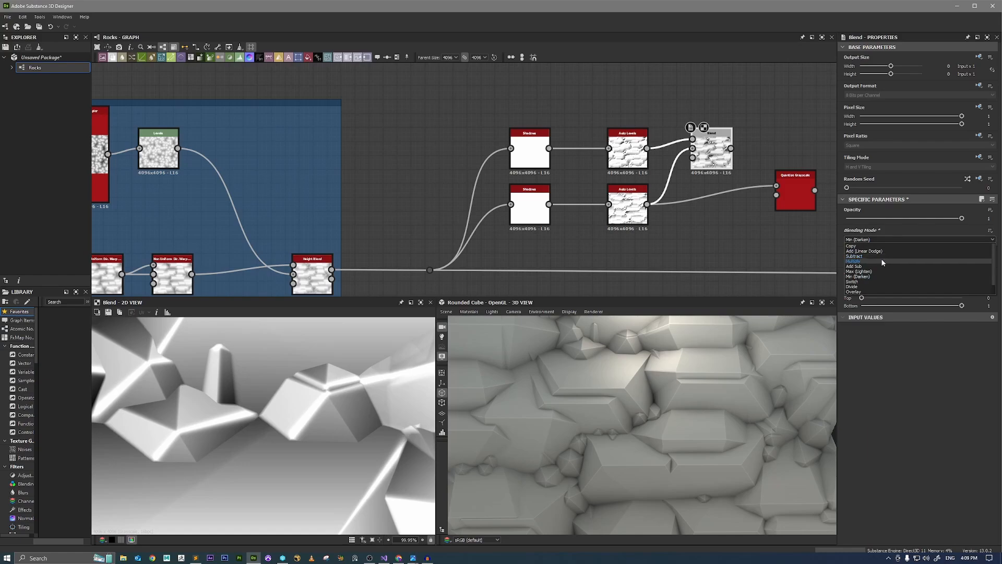
click(881, 261)
scroll(283, 435, down, 3)
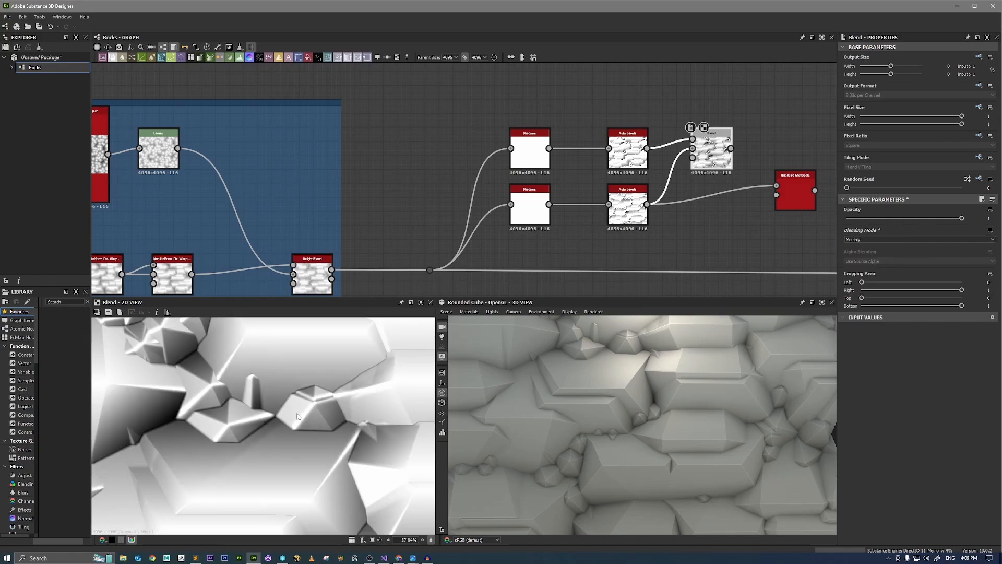
click(875, 240)
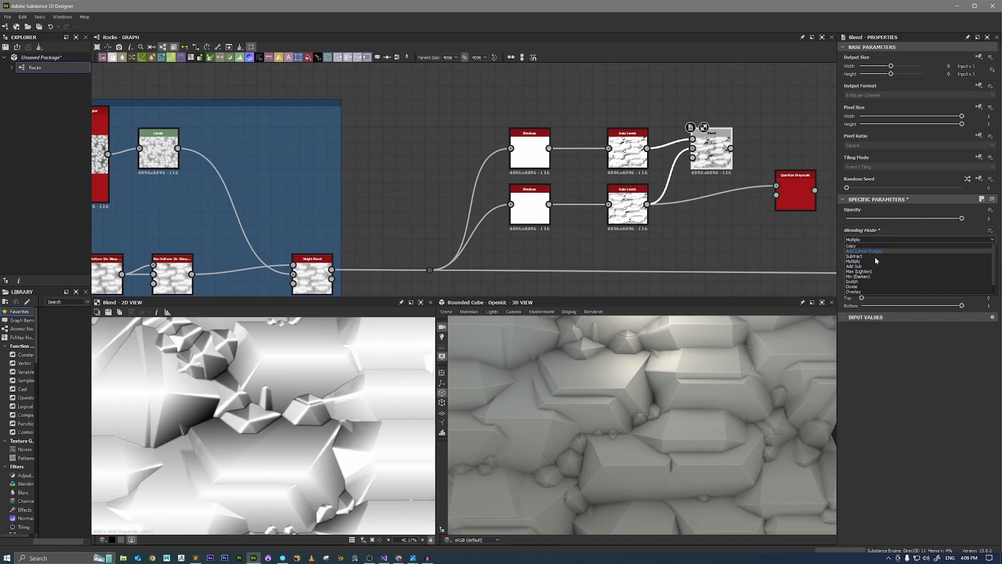
click(875, 275)
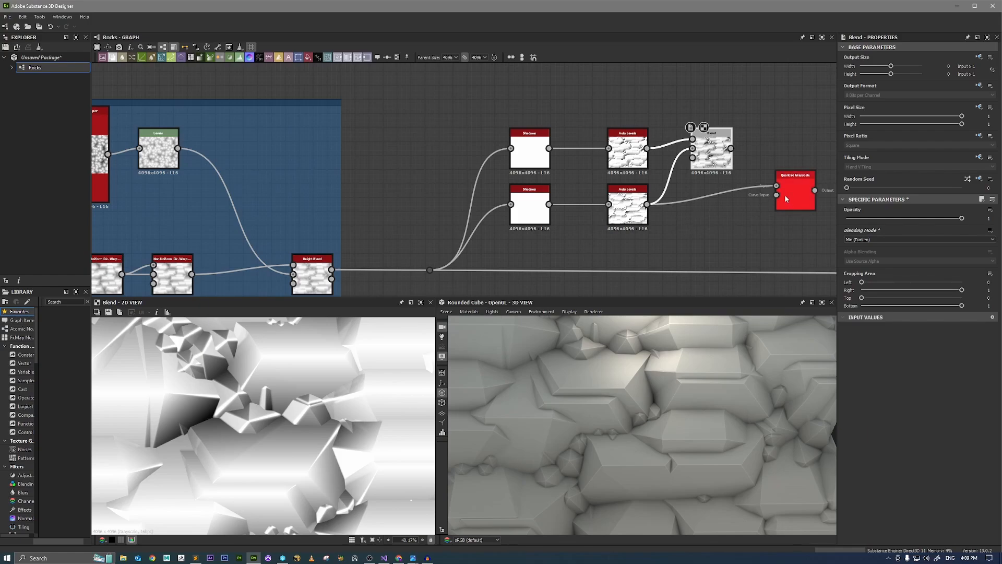
Feed the Blend output into Quantize Grayscale, line the two nodes up, and examine the quantized result in the 2D view.
mouse_move(776, 186)
mouse_down()
mouse_move(731, 150)
mouse_move(712, 185)
mouse_move(795, 190)
mouse_move(795, 182)
mouse_up()
double_click(794, 182)
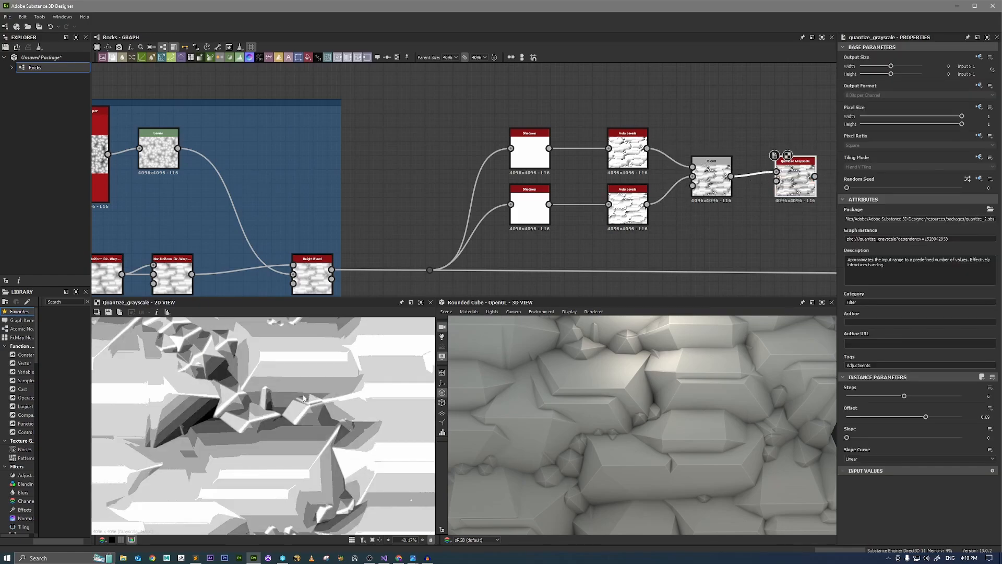
scroll(315, 399, up, 3)
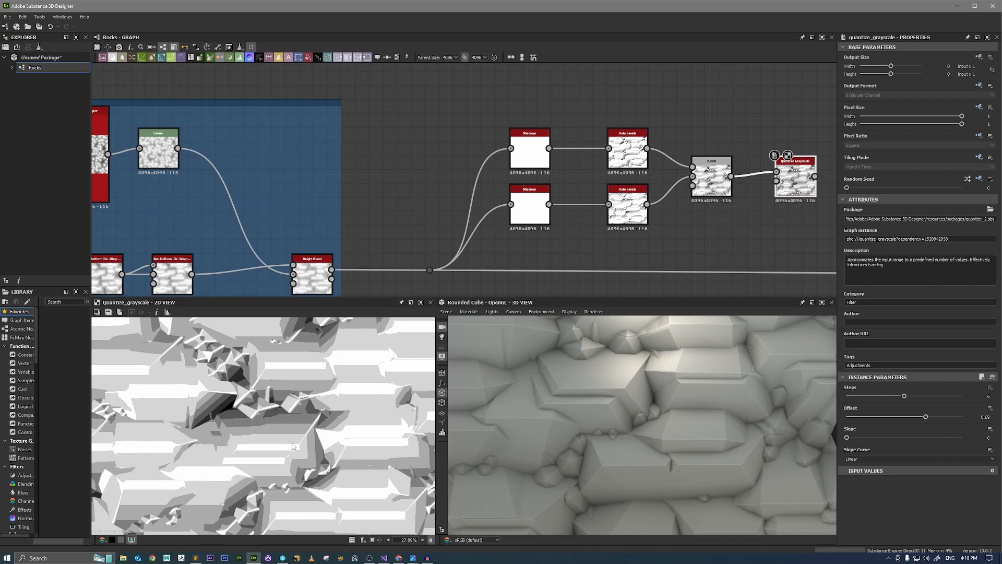
scroll(294, 418, up, 2)
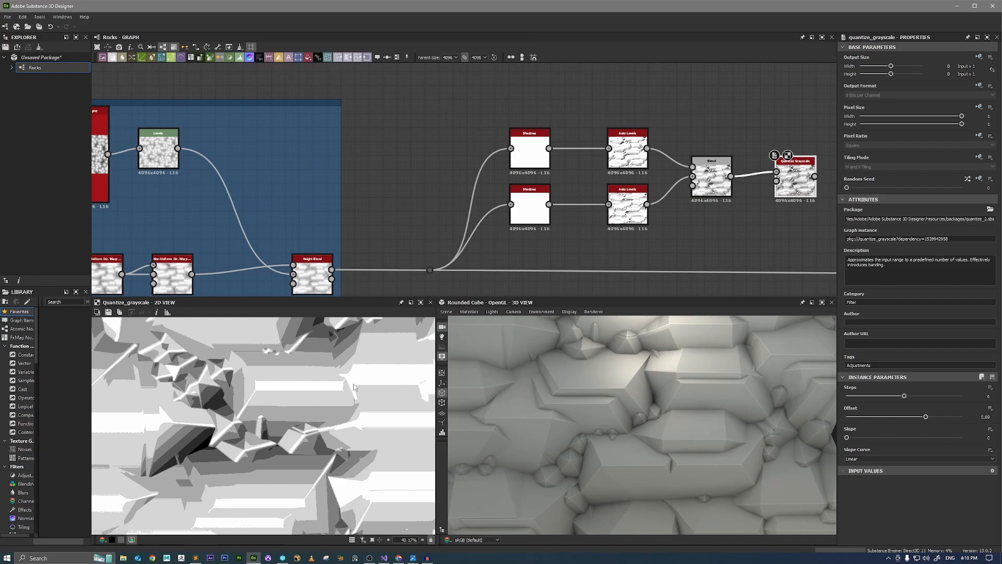
scroll(337, 406, down, 6)
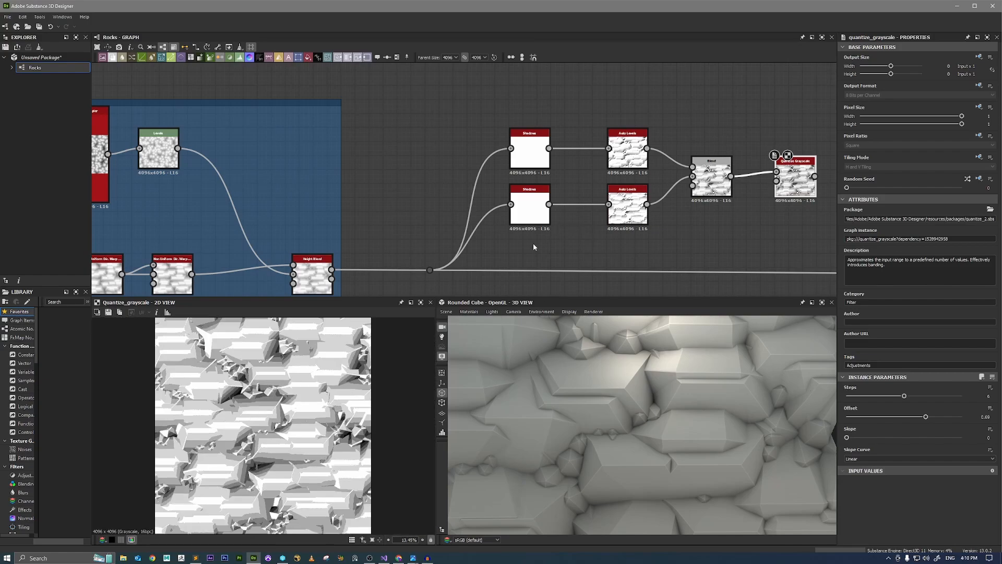
Add a dot node on the Height Blend output link, just outside the Rock Structure frame.
scroll(417, 225, down, 3)
middle_drag(394, 218, 662, 162)
drag(588, 92, 457, 94)
scroll(632, 374, up, 3)
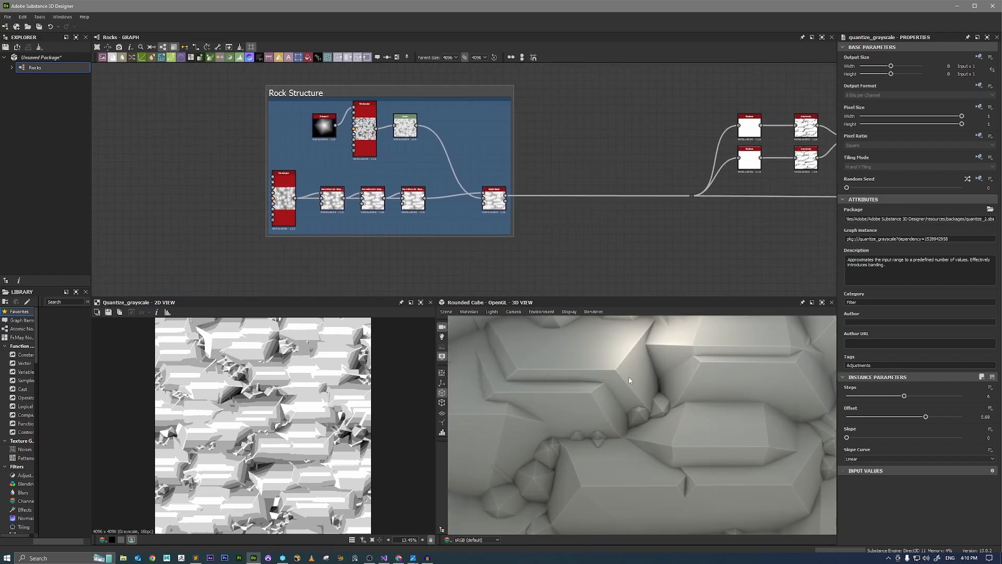
middle_drag(834, 158, 687, 183)
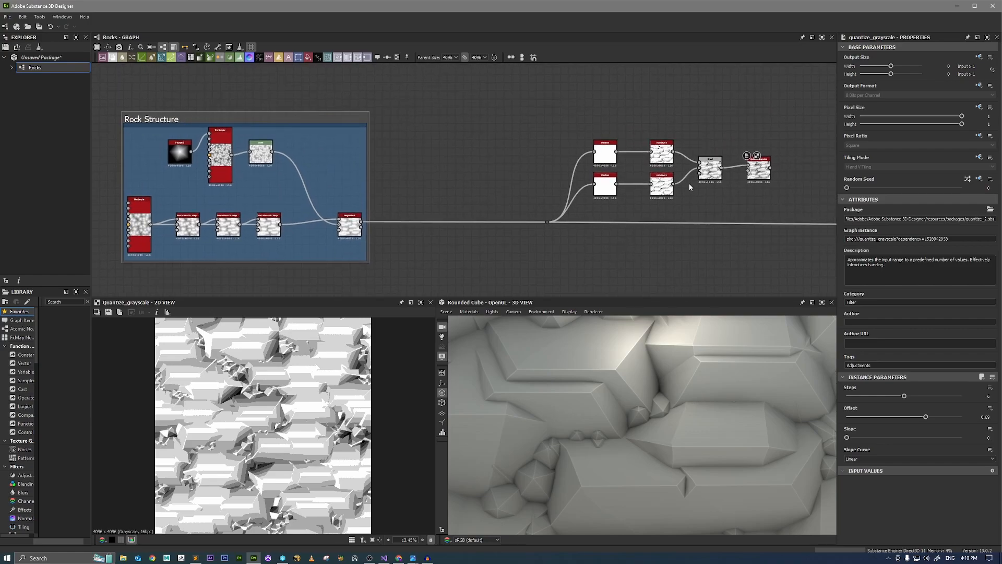
scroll(687, 182, up, 3)
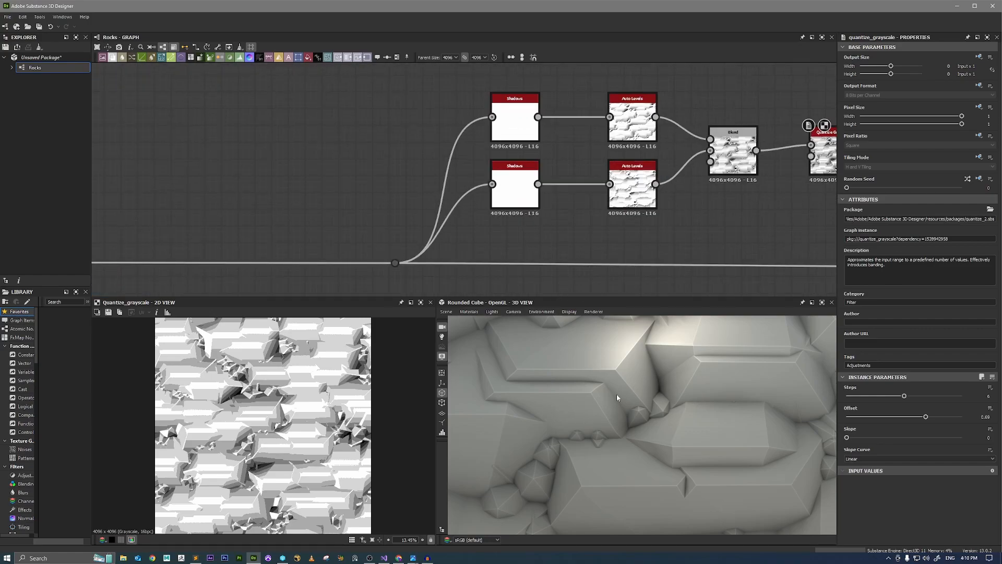
middle_drag(258, 260, 604, 162)
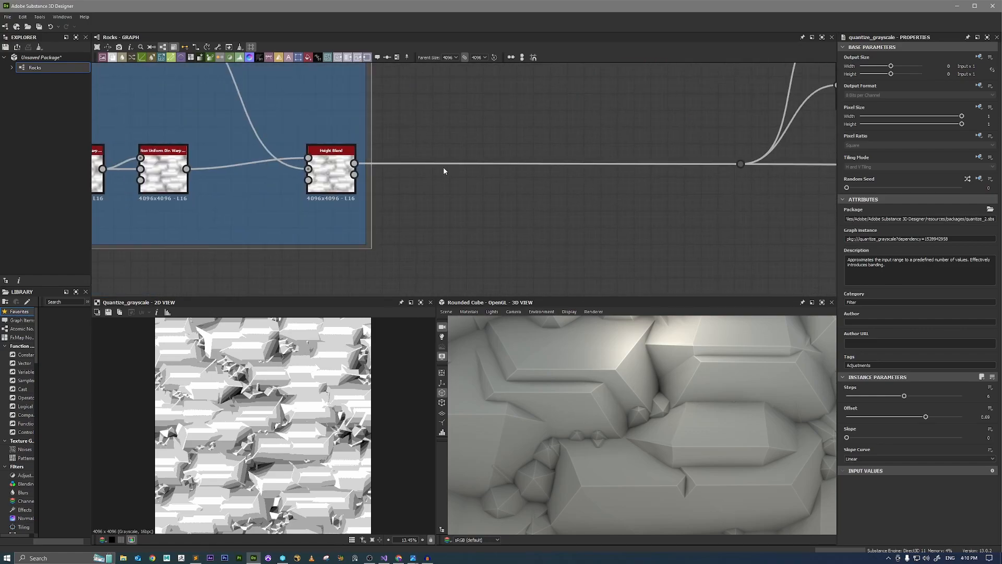
alt+click(477, 164)
Branch a Vector Warp Grayscale node off the new dot, preview its output, and inspect its Vector Map input.
drag(486, 164, 570, 228)
text(vec)
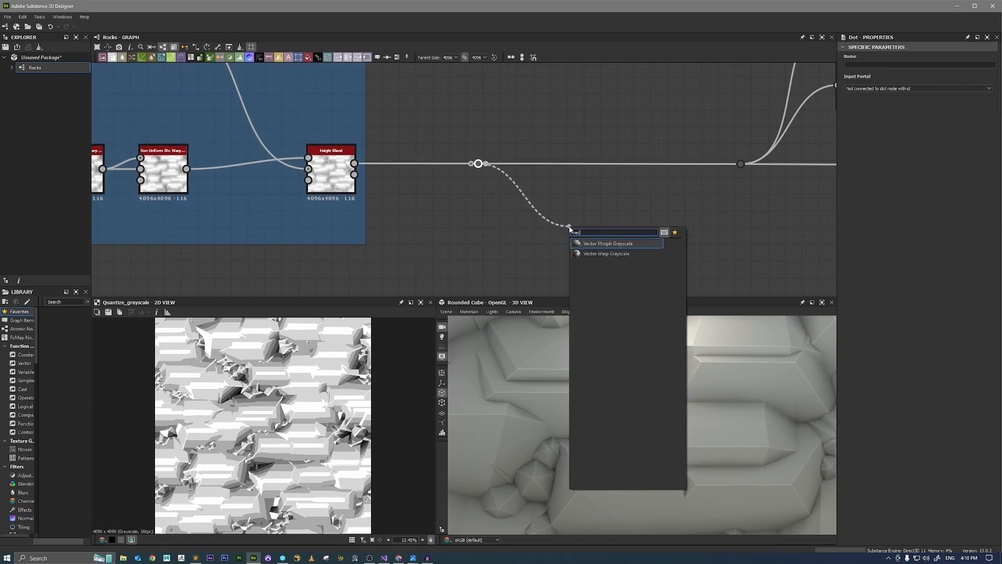
click(598, 253)
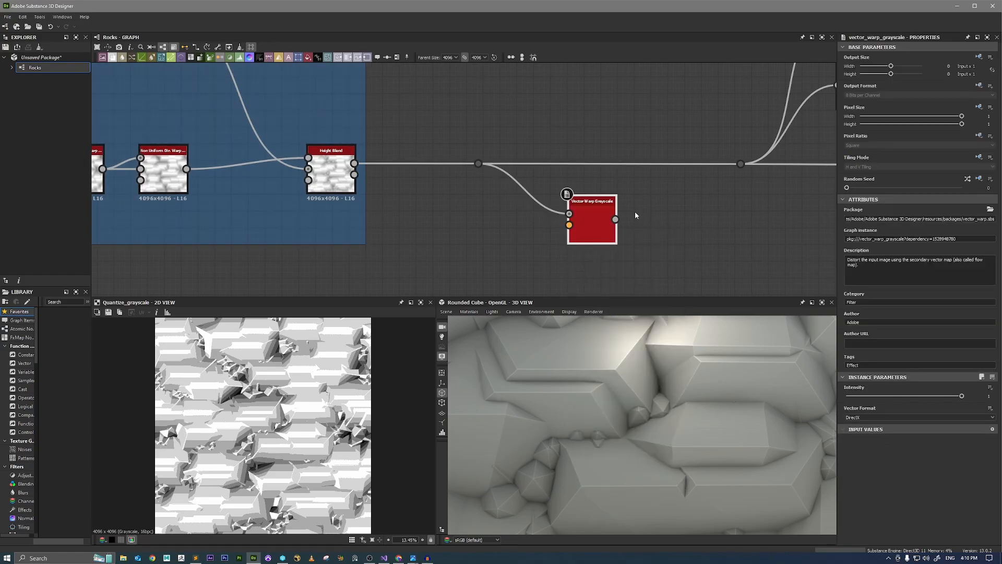
double_click(592, 224)
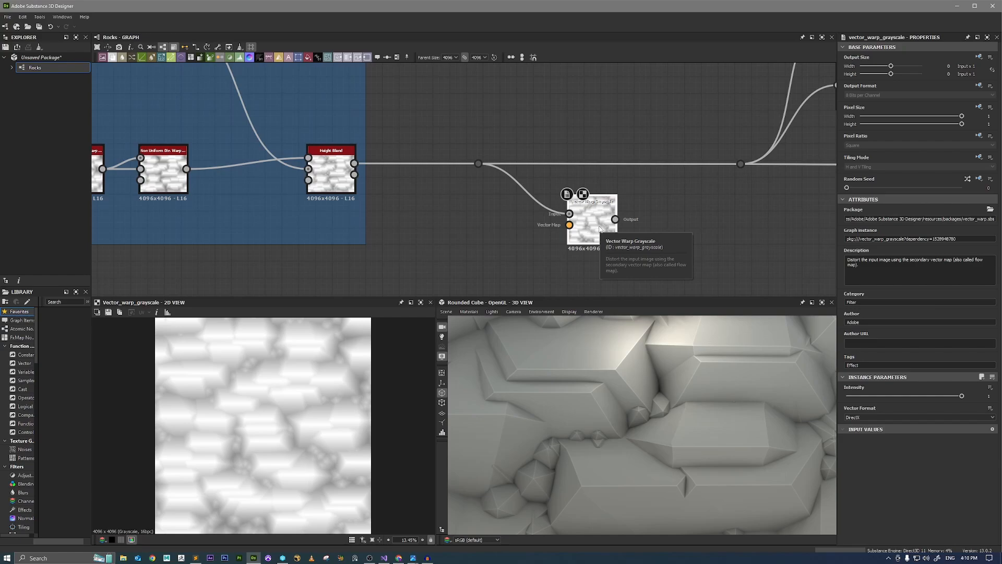
scroll(571, 225, up, 5)
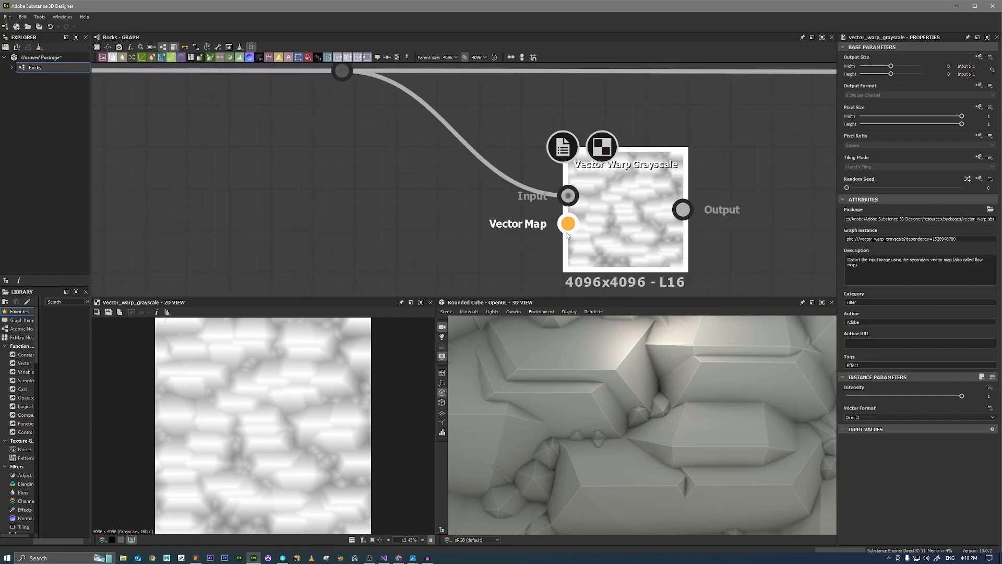
scroll(571, 225, down, 5)
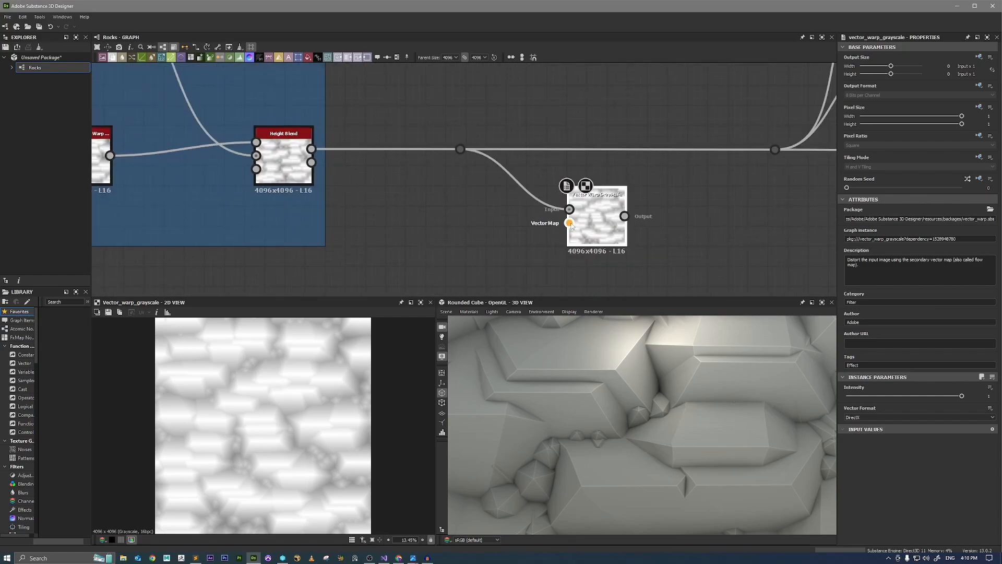
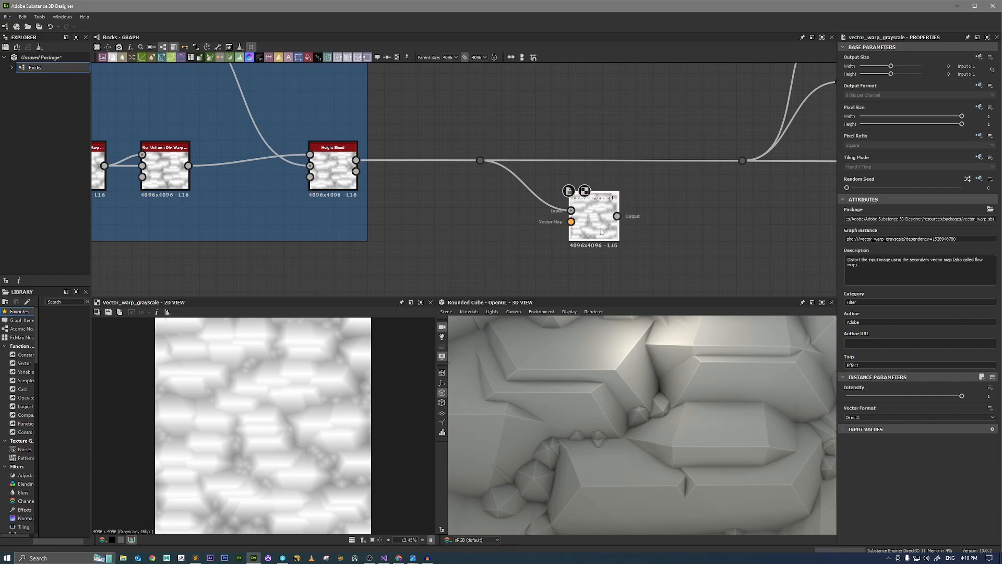
Add a Perlin Noise node below the Vector Warp Grayscale node, preview it, and lower its Scale to about 18.
drag(601, 231, 628, 227)
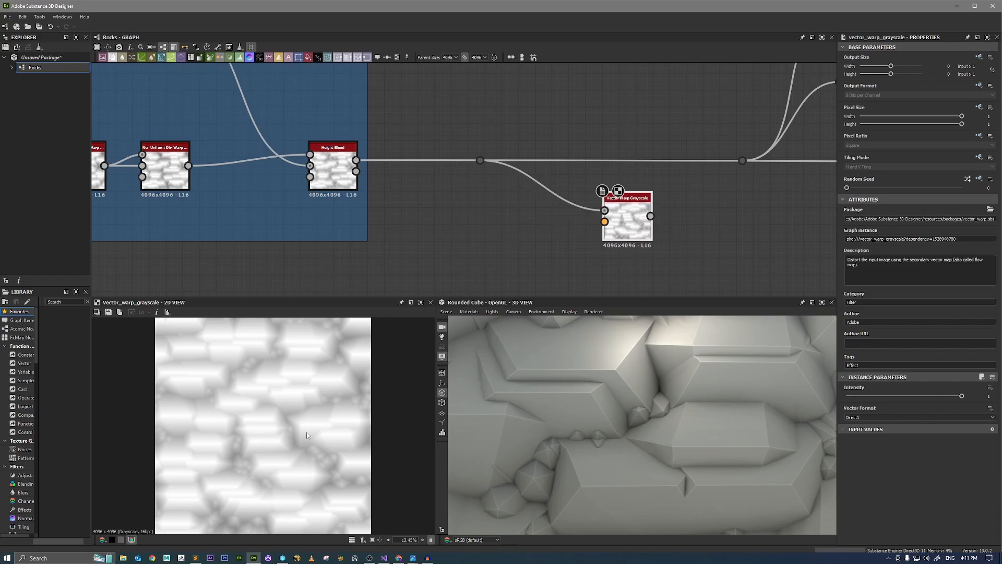
middle_drag(478, 248, 519, 172)
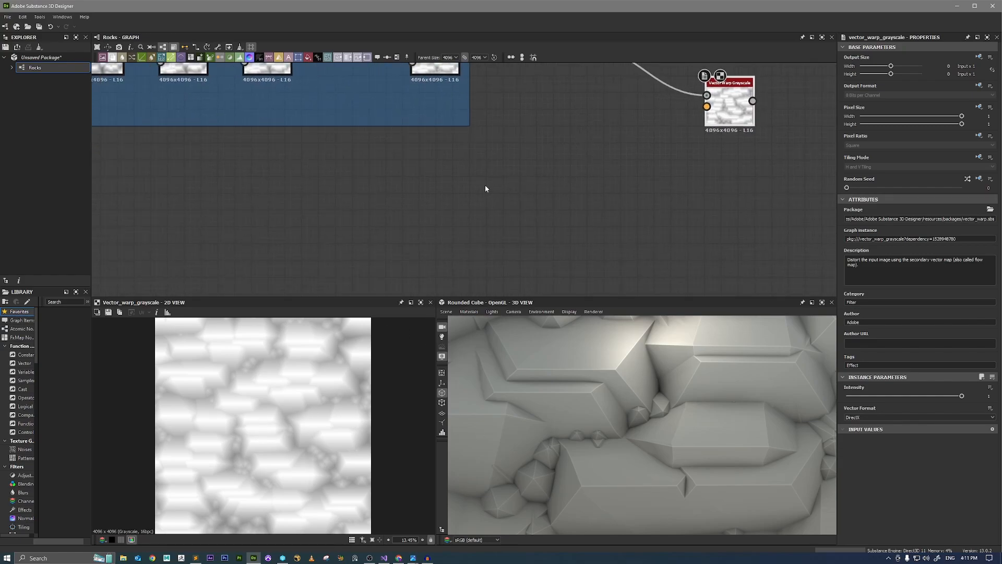
key(space)
text(per)
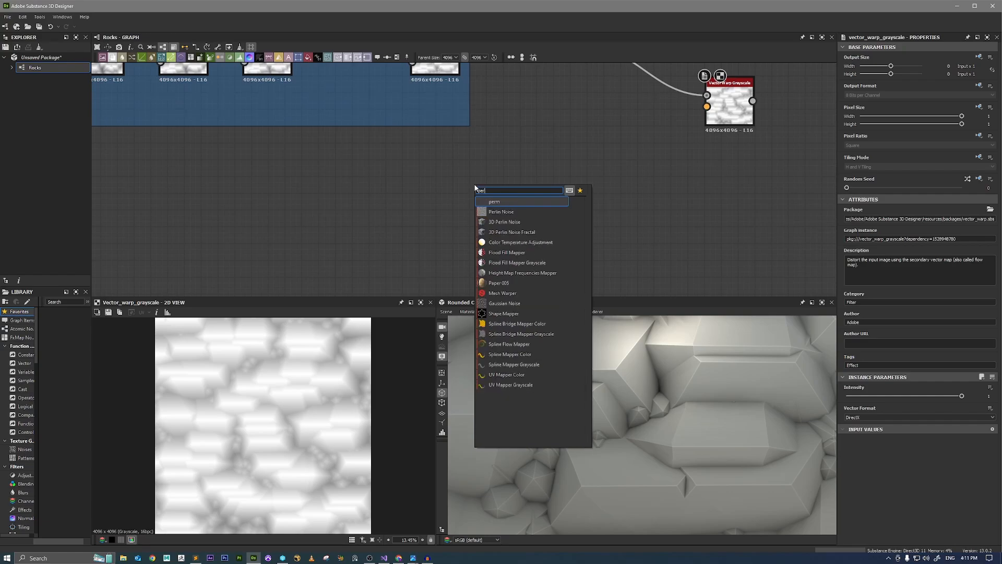
key(Down)
key(Return)
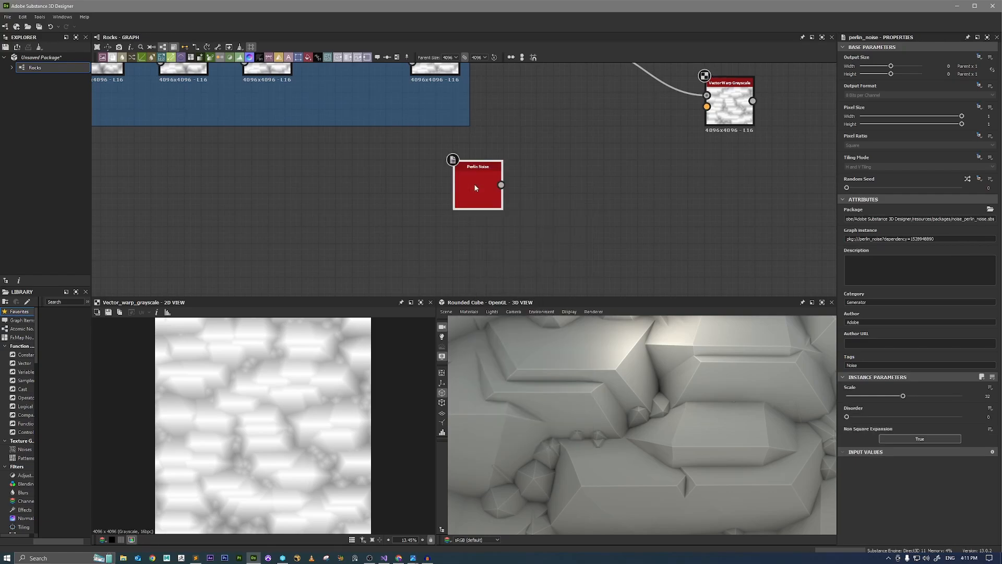
double_click(476, 188)
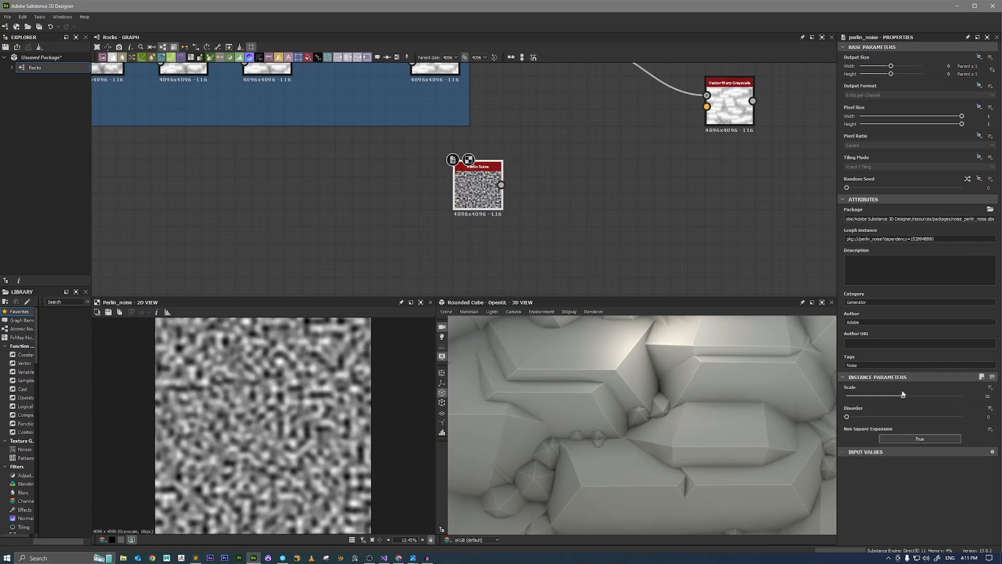
drag(903, 396, 880, 404)
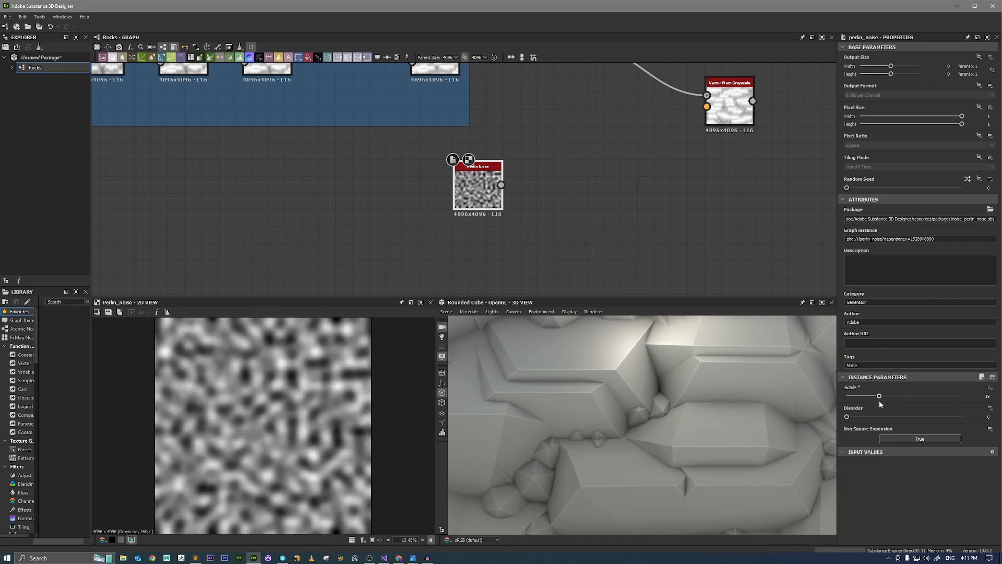
Duplicate the Perlin Noise node, place the copy beneath the original, preview it, and set its Random Seed to 5.
key(ctrl+c)
click(587, 194)
key(ctrl+v)
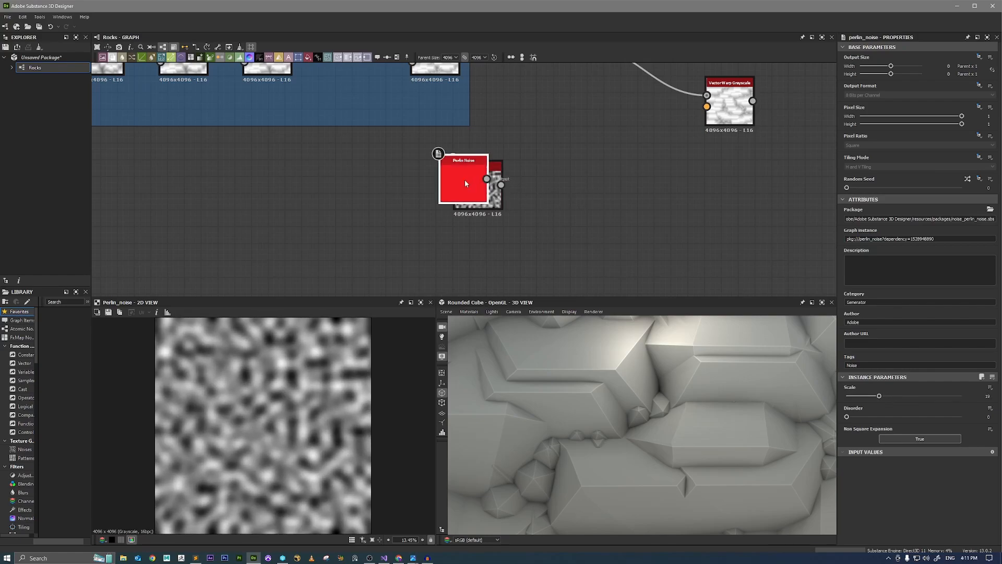
drag(466, 182, 485, 276)
double_click(485, 276)
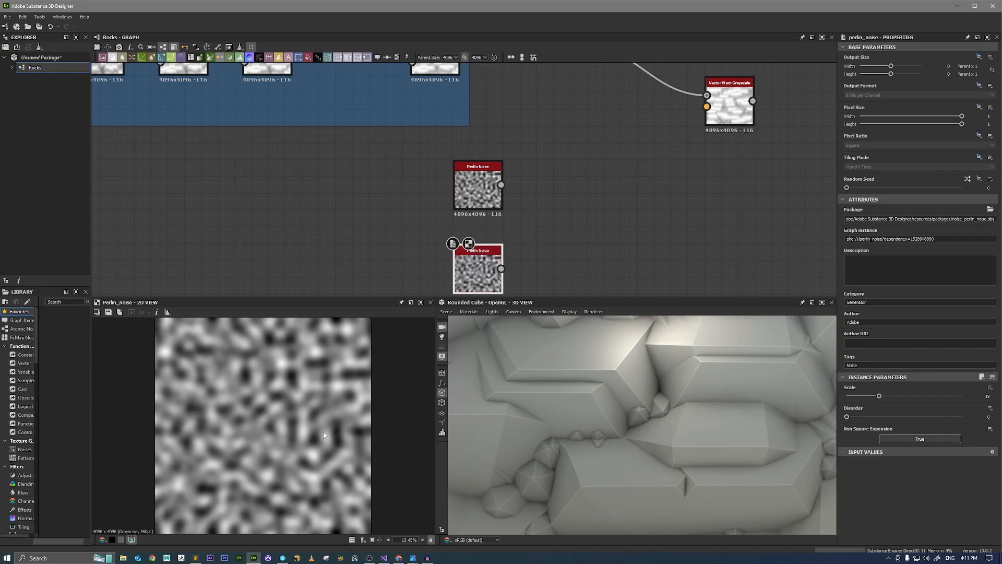
drag(856, 188, 904, 187)
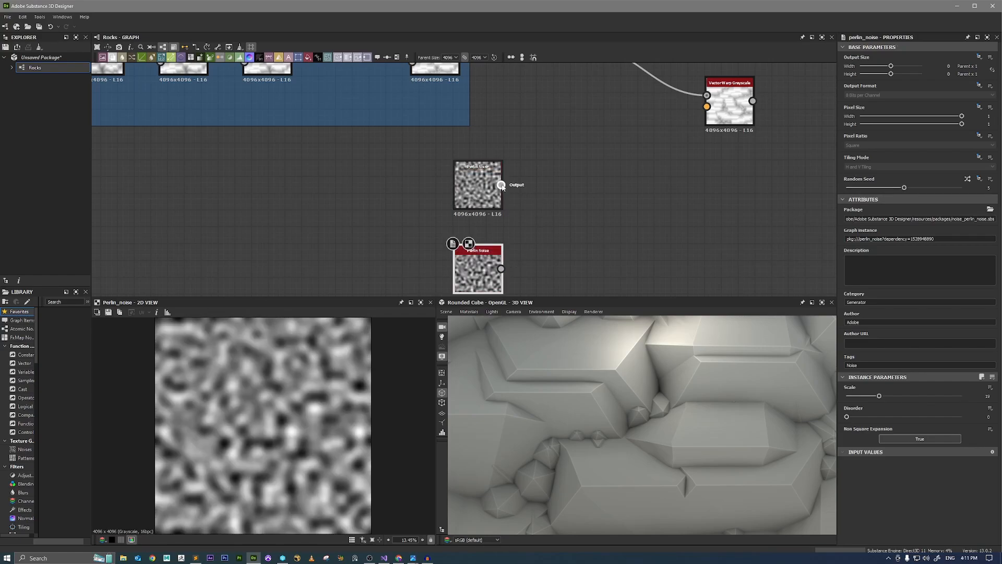
Merge the two Perlin Noise outputs into the R and G inputs of a new RGBA Merge node and preview it.
drag(501, 184, 620, 184)
text(rgb)
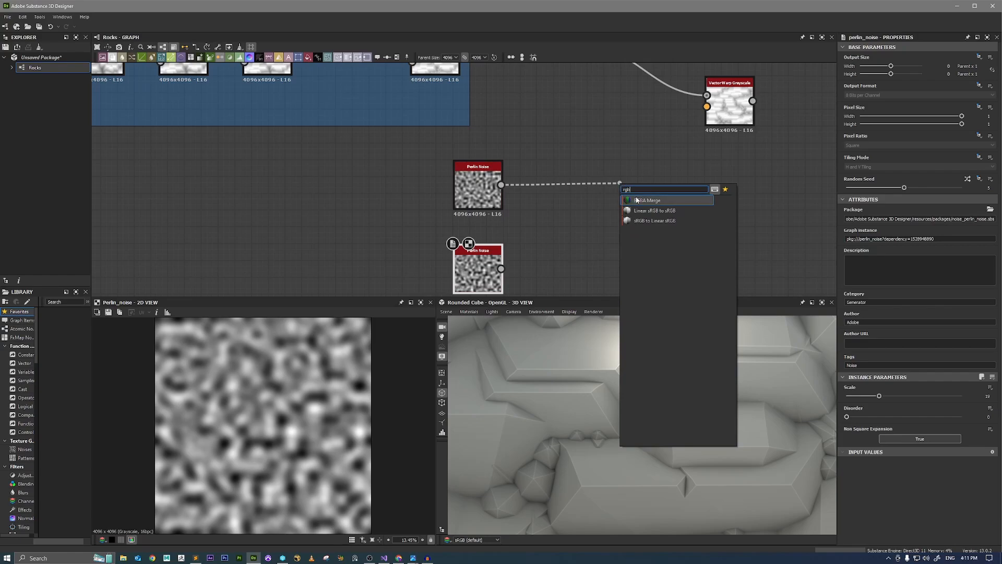
click(647, 199)
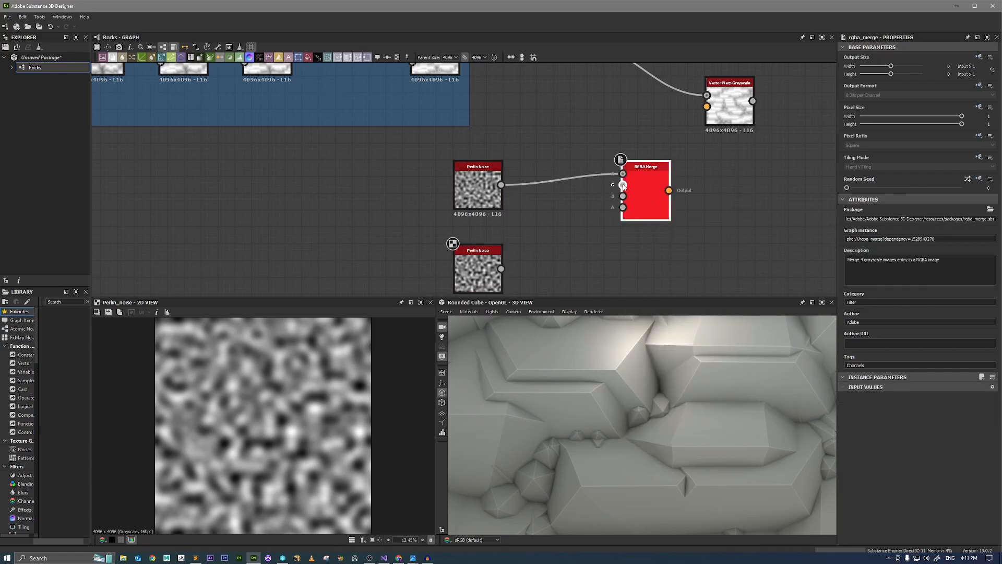
drag(622, 186, 500, 268)
click(481, 185)
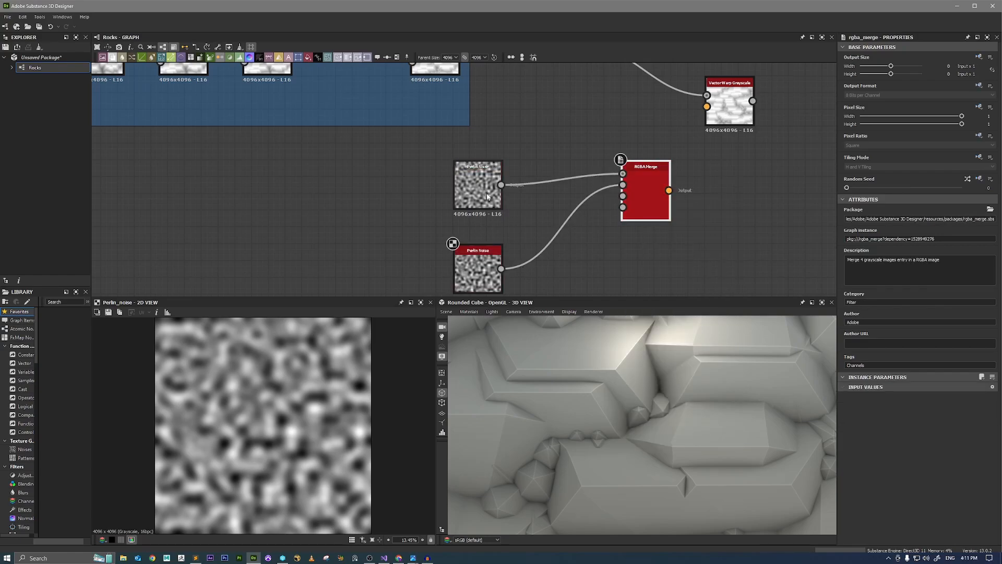
double_click(645, 205)
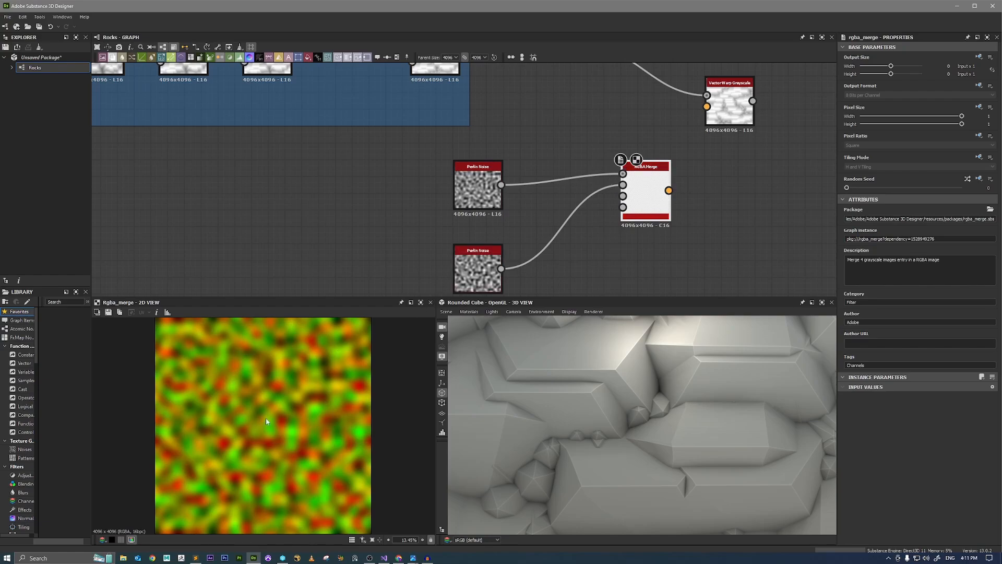
Feed the RGBA Merge output into the Vector Map input of Vector Warp Grayscale, preview the warp, and reduce its Intensity to 0.01.
middle_drag(698, 170, 624, 240)
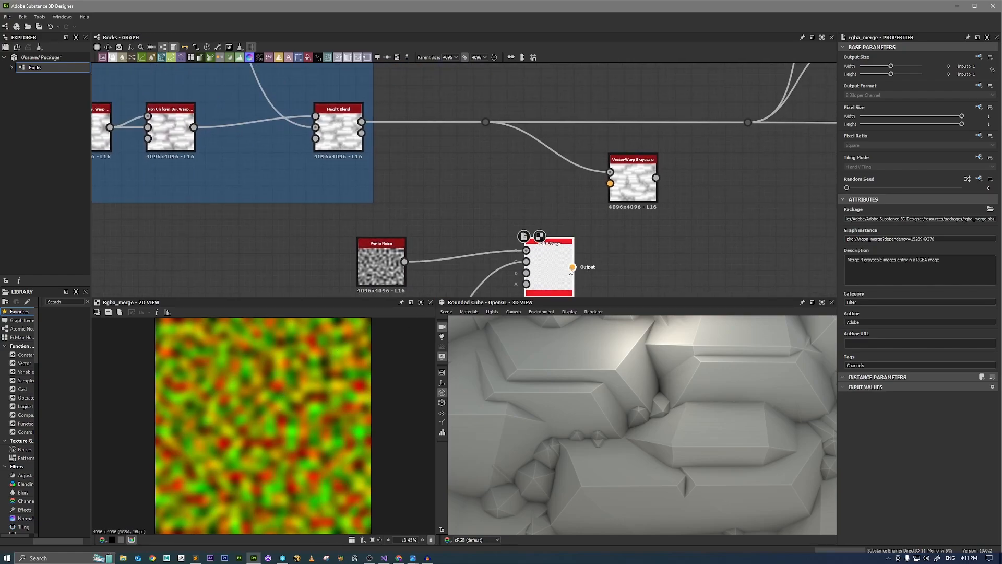
drag(572, 266, 610, 183)
double_click(631, 180)
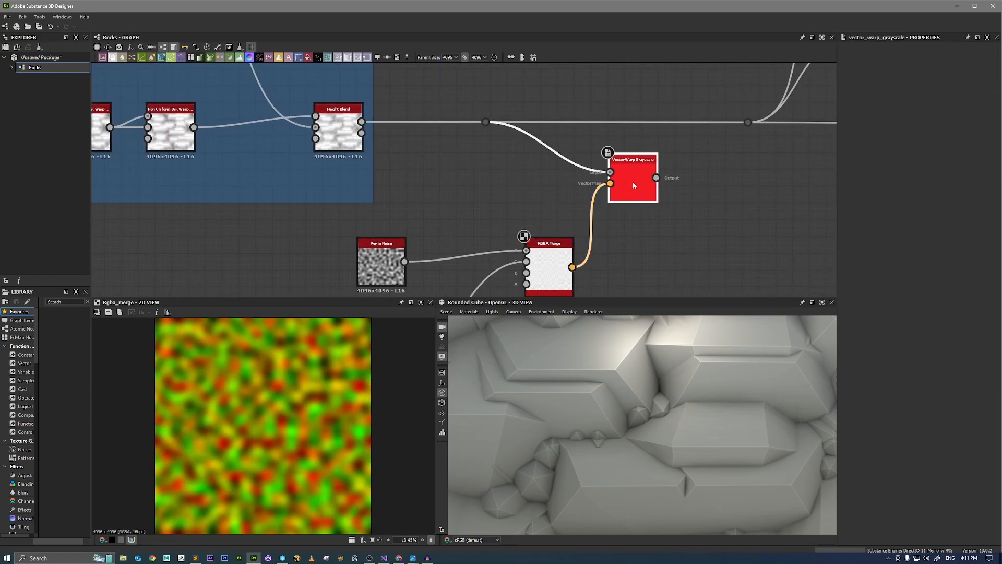
scroll(271, 392, up, 3)
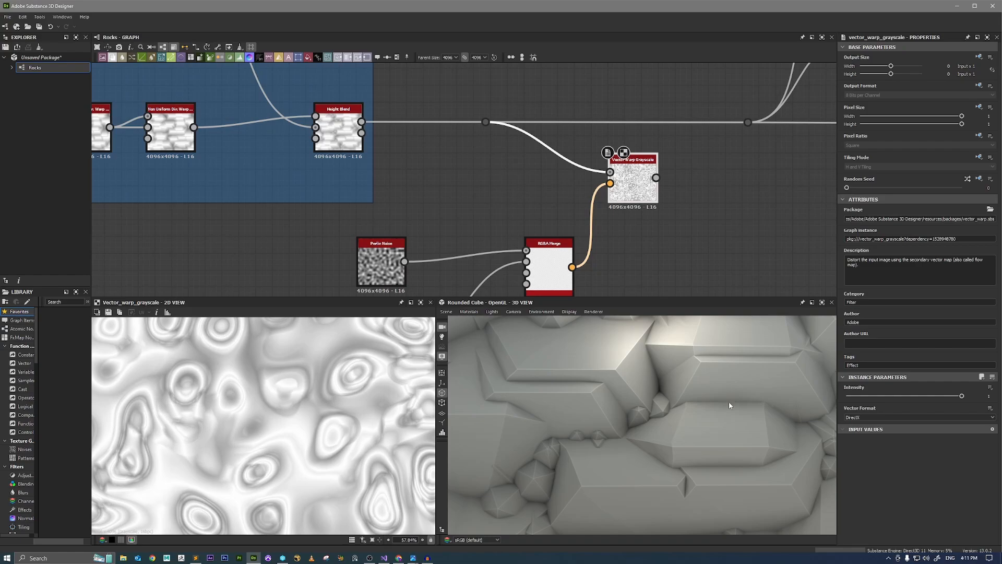
click(858, 396)
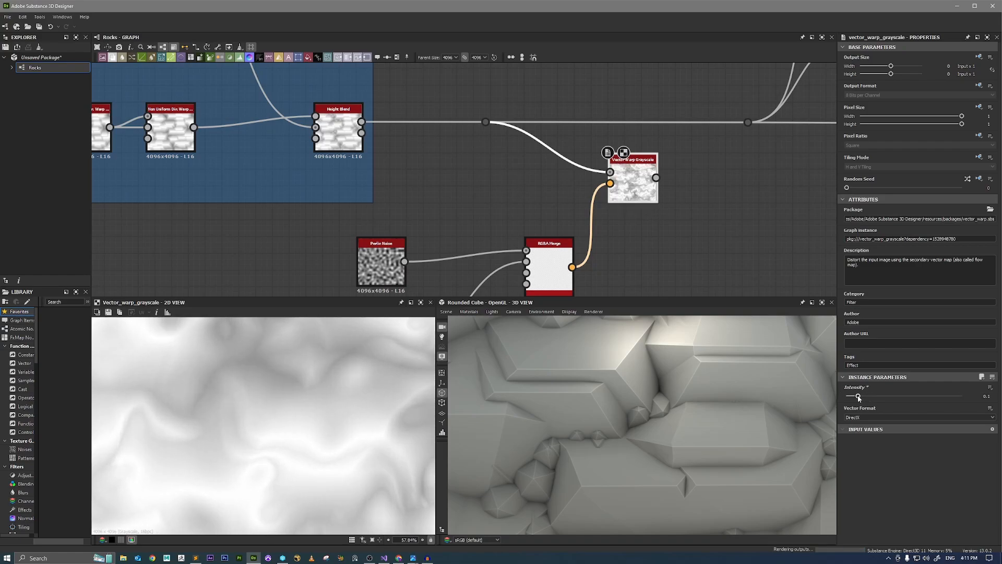
drag(858, 396, 846, 396)
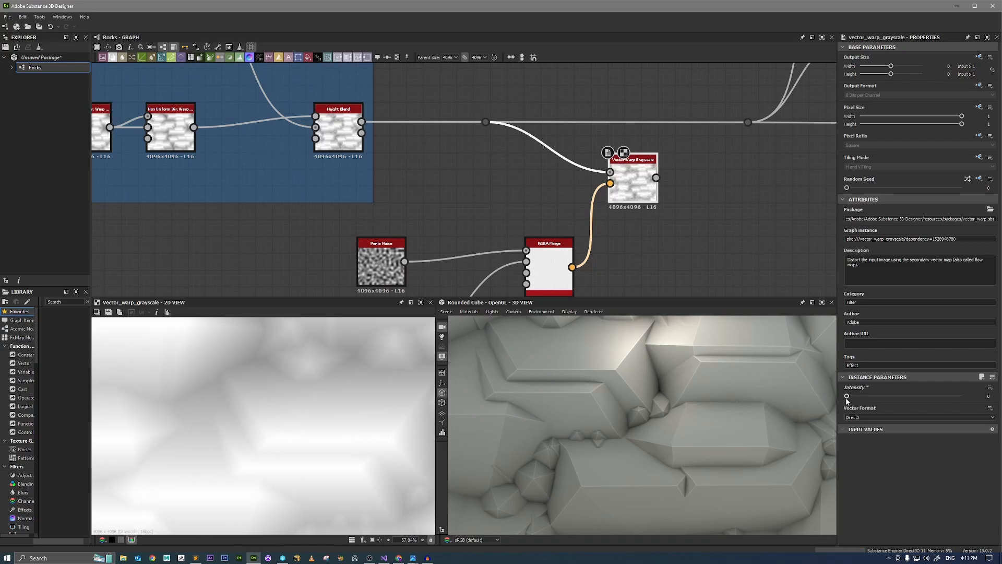
click(848, 398)
scroll(363, 447, down, 5)
Route the Vector Warp Grayscale output into the dot feeding the Shadows nodes, inspect the warped rocks in 3D, and align the node with the main link.
middle_drag(738, 210, 627, 251)
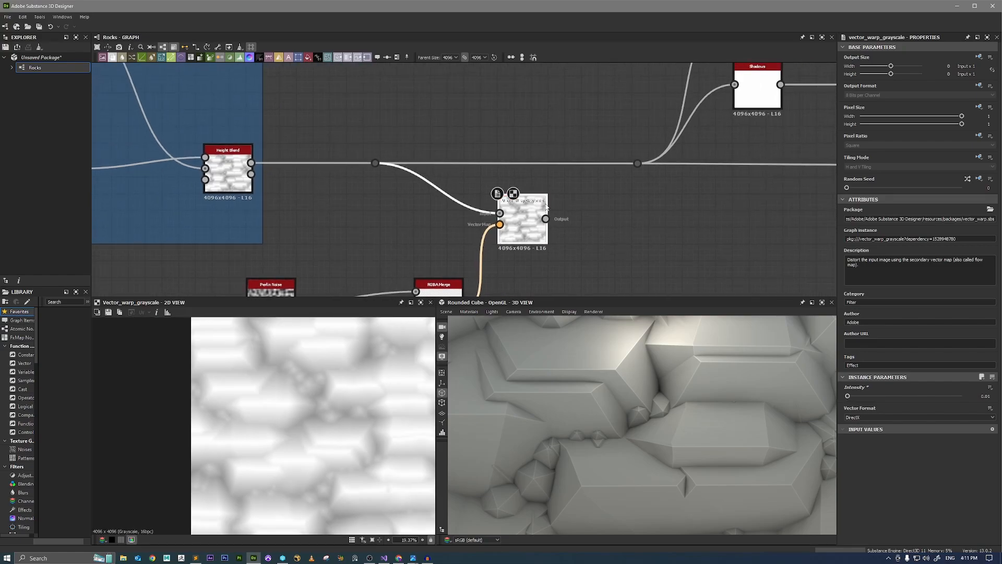
drag(546, 218, 637, 164)
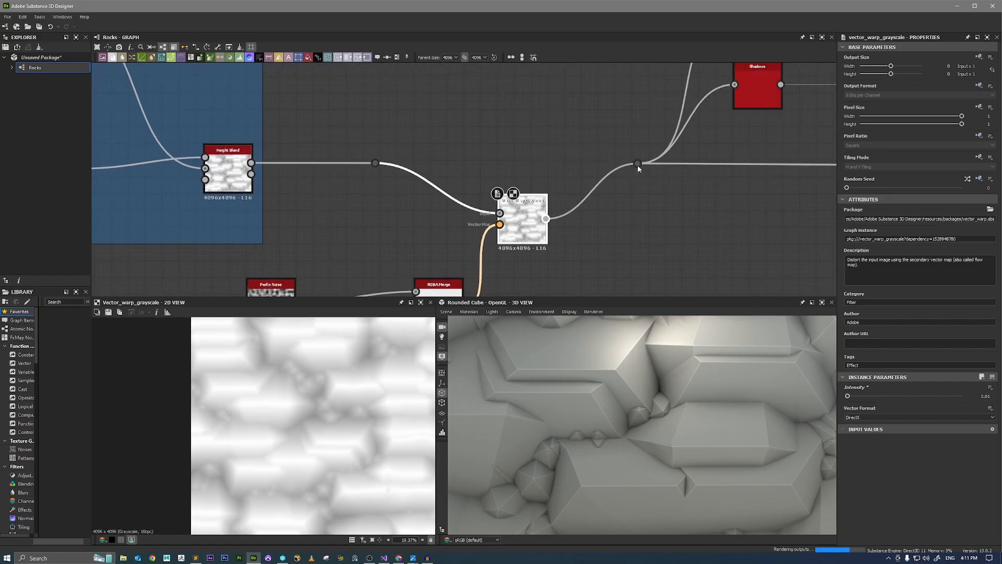
drag(711, 405, 687, 393)
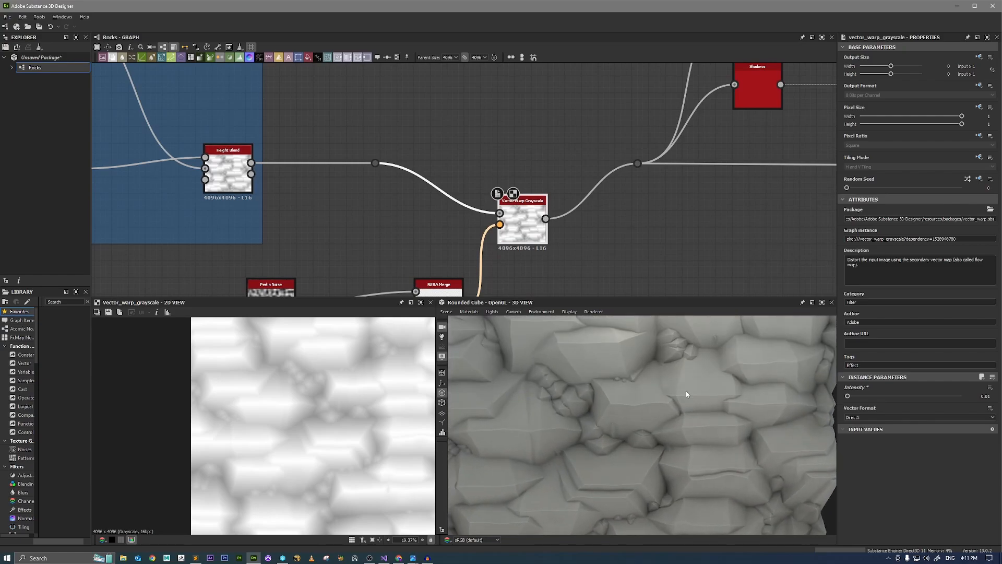
right_drag(687, 393, 771, 433)
drag(520, 230, 537, 179)
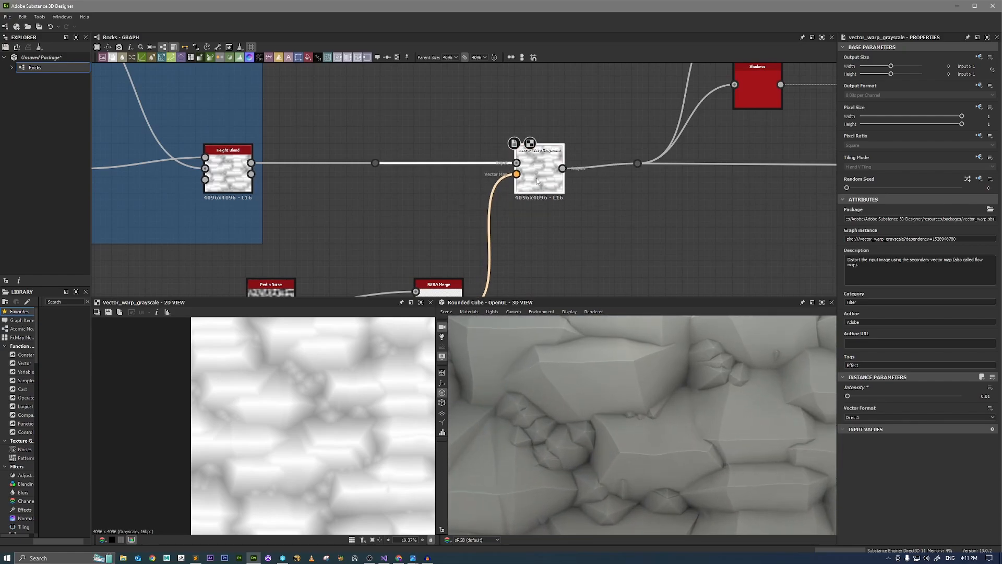
Set the Vector Warp Grayscale Intensity to 0.005.
double_click(986, 395)
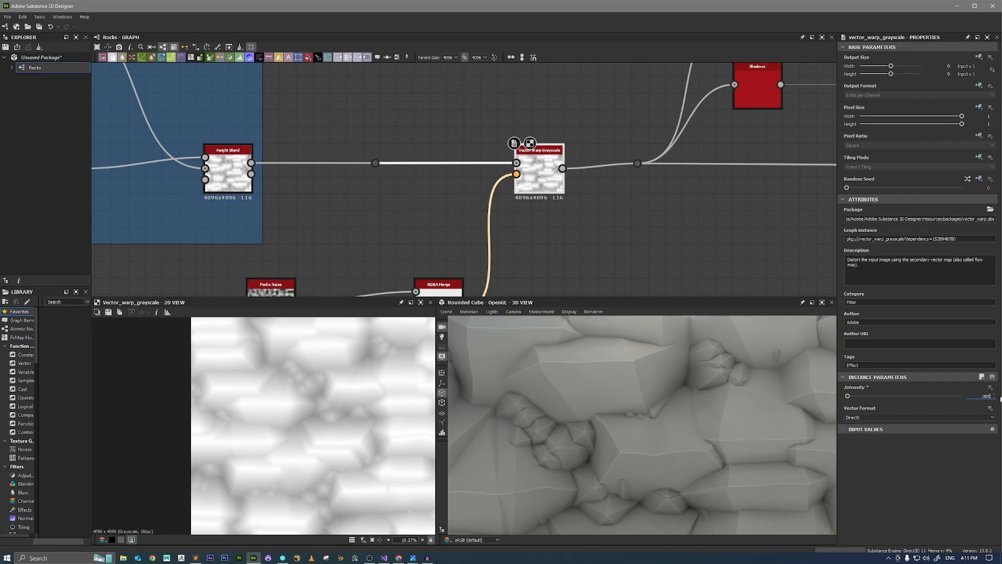
text(.005)
key(Return)
Examine the Quantize Grayscale result and the Blend result up close in the 2D view.
middle_drag(773, 185, 556, 234)
middle_drag(809, 118, 648, 174)
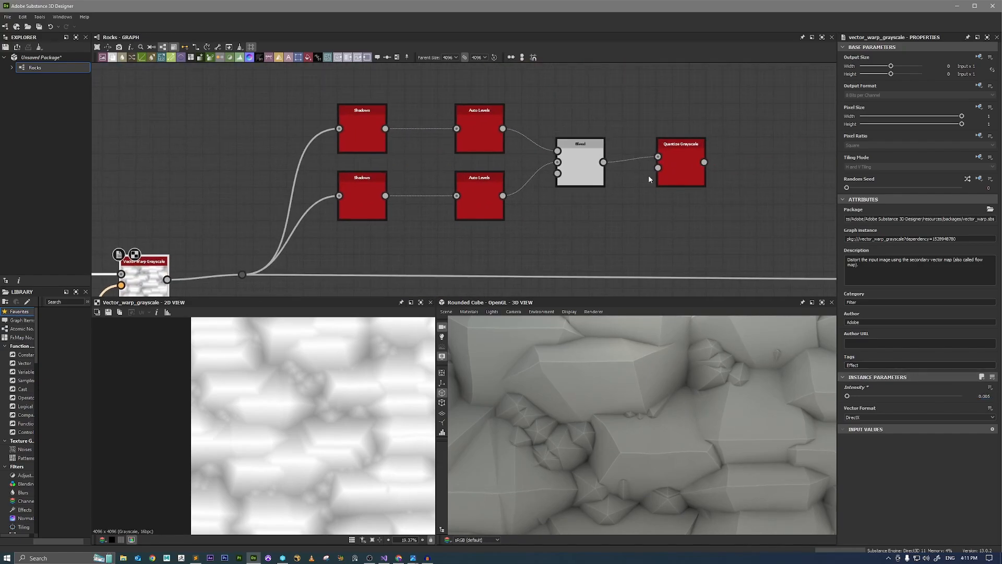
click(684, 183)
scroll(327, 432, up, 6)
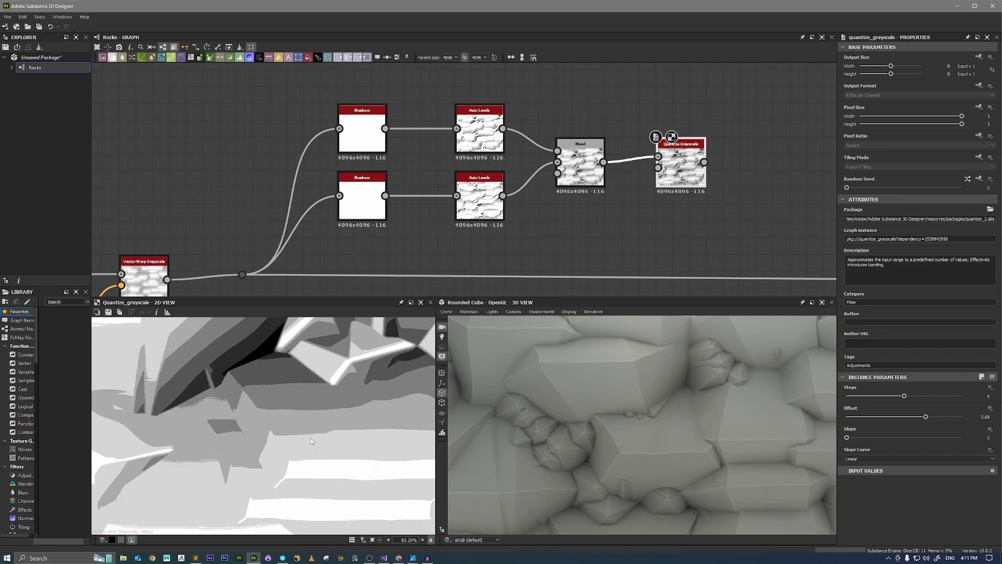
scroll(319, 425, down, 3)
scroll(295, 423, up, 3)
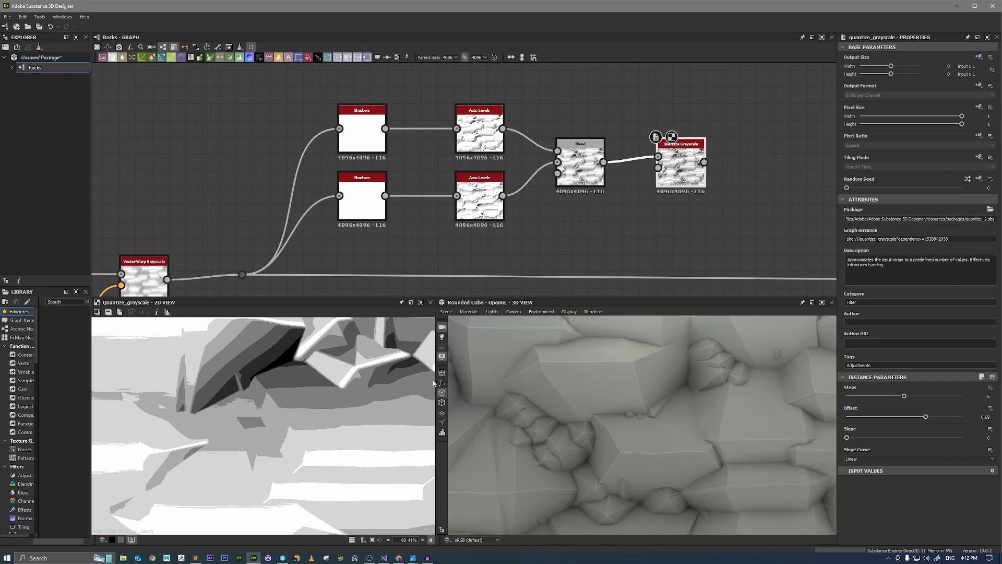
click(590, 166)
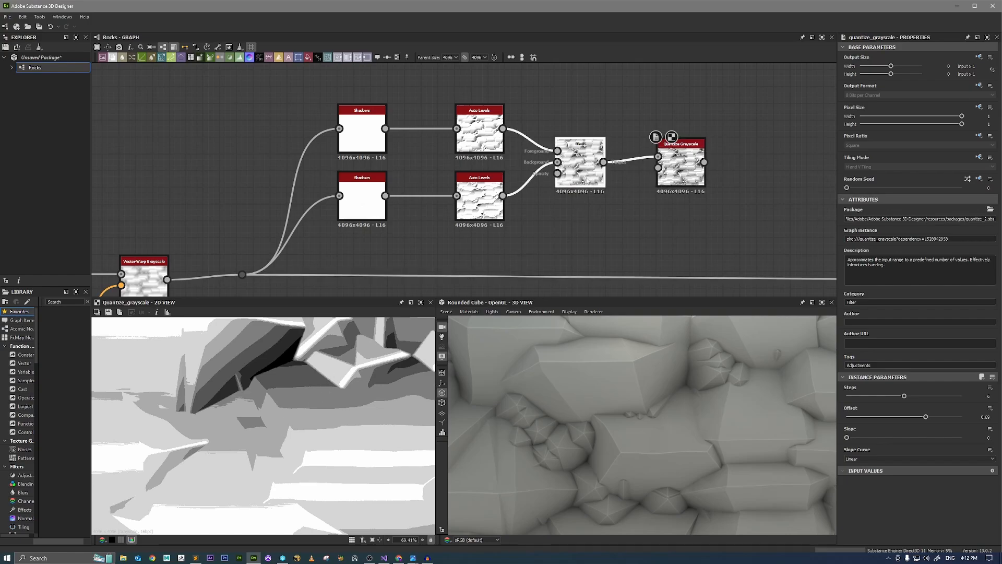
scroll(309, 408, down, 6)
scroll(297, 378, up, 4)
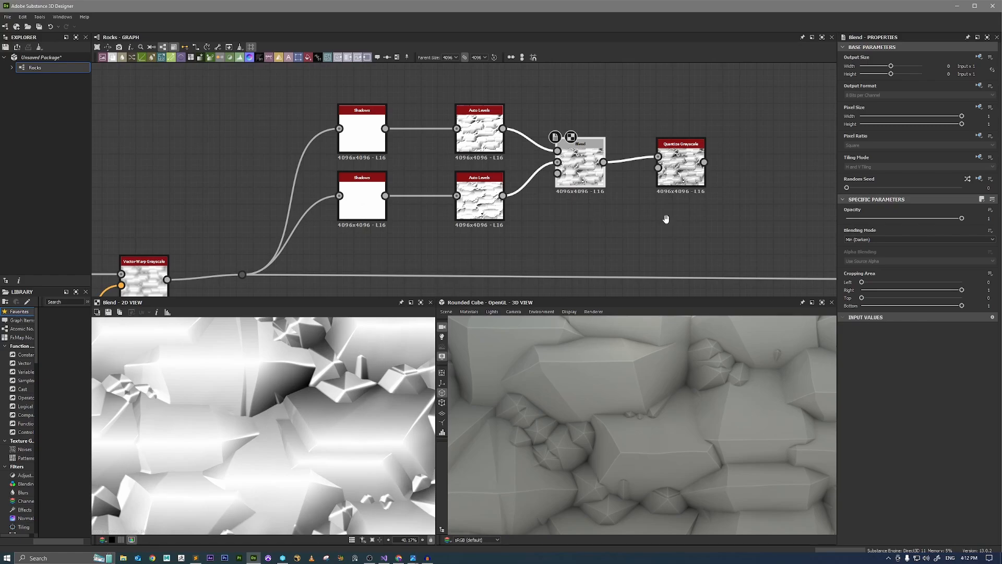
Move Quantize Grayscale away from the Blend node, preview it, and branch a second Blend off the first one's output into the Background input.
middle_drag(663, 215, 541, 232)
drag(561, 200, 670, 200)
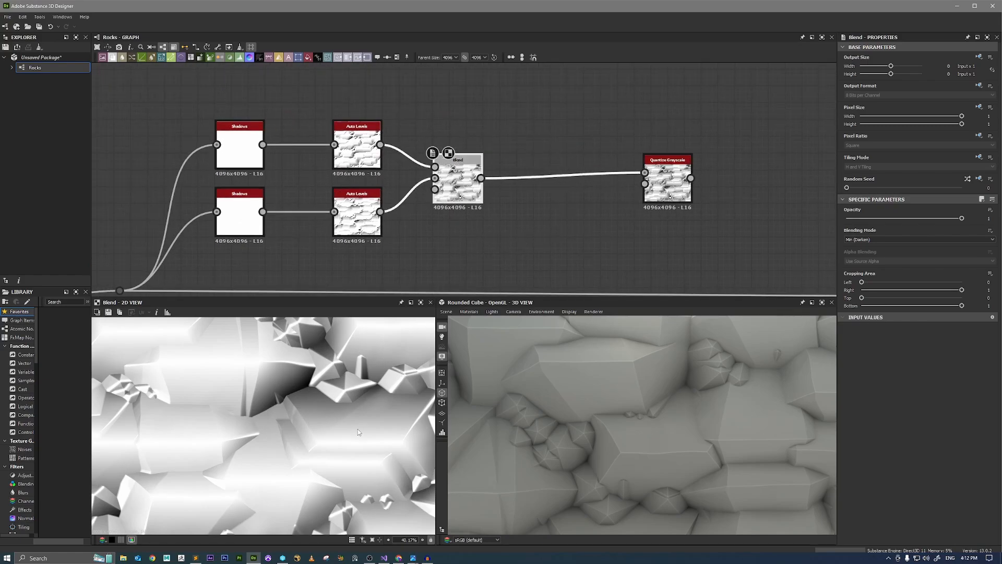
double_click(667, 188)
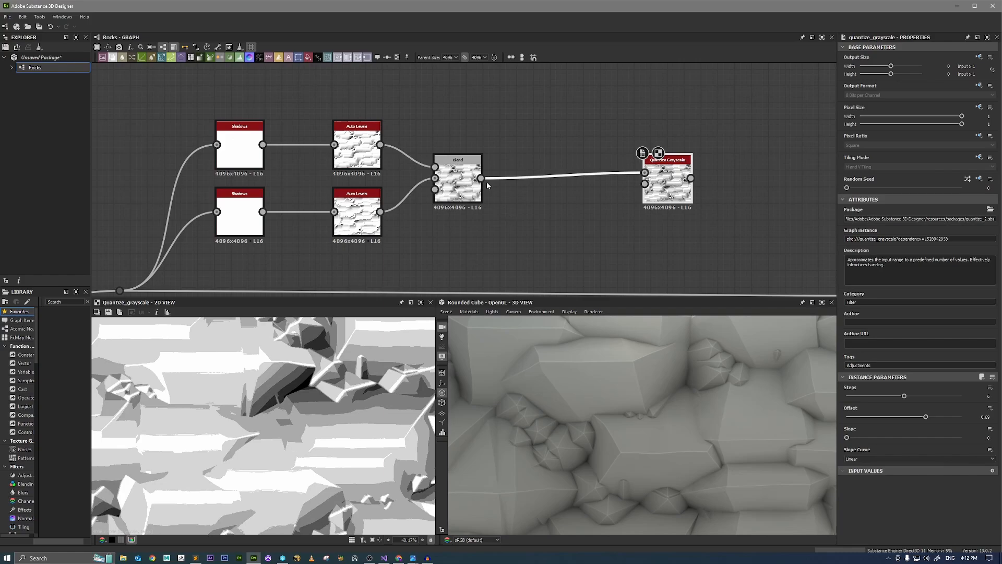
drag(481, 178, 537, 153)
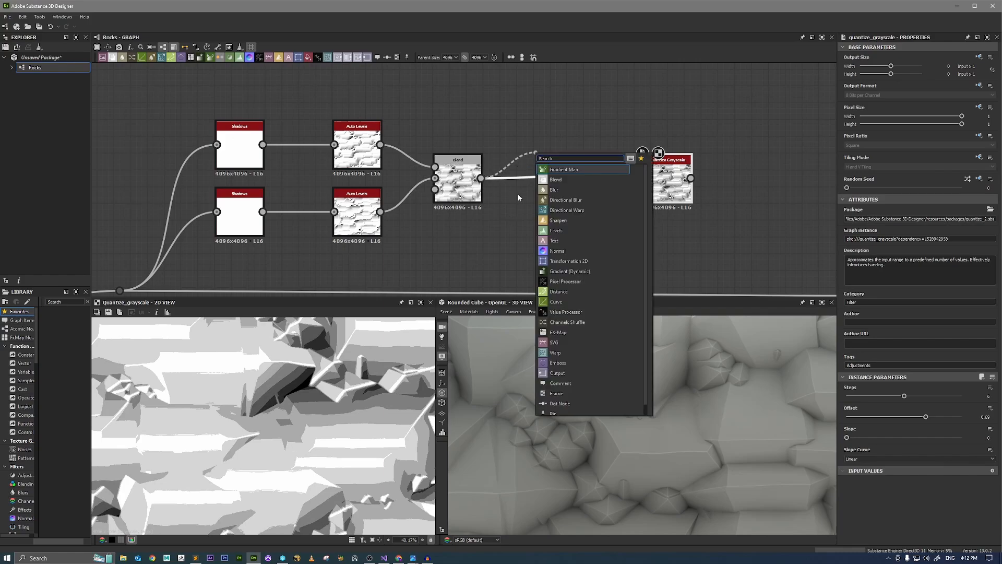
text(blend)
key(Return)
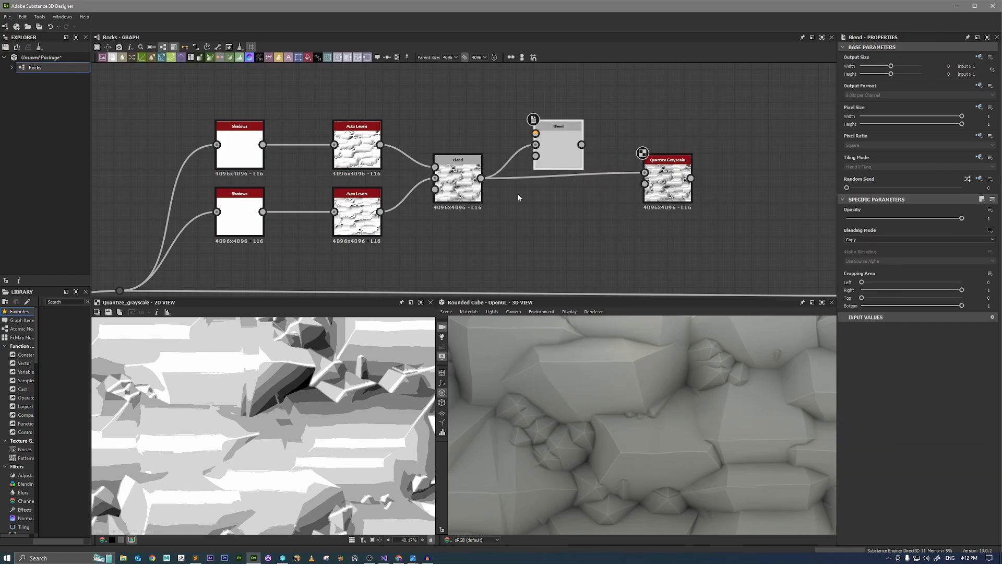
Add a Perlin Noise node above the shadows chain and connect it to the Foreground input of the new Blend node.
middle_drag(512, 111, 579, 226)
key(space)
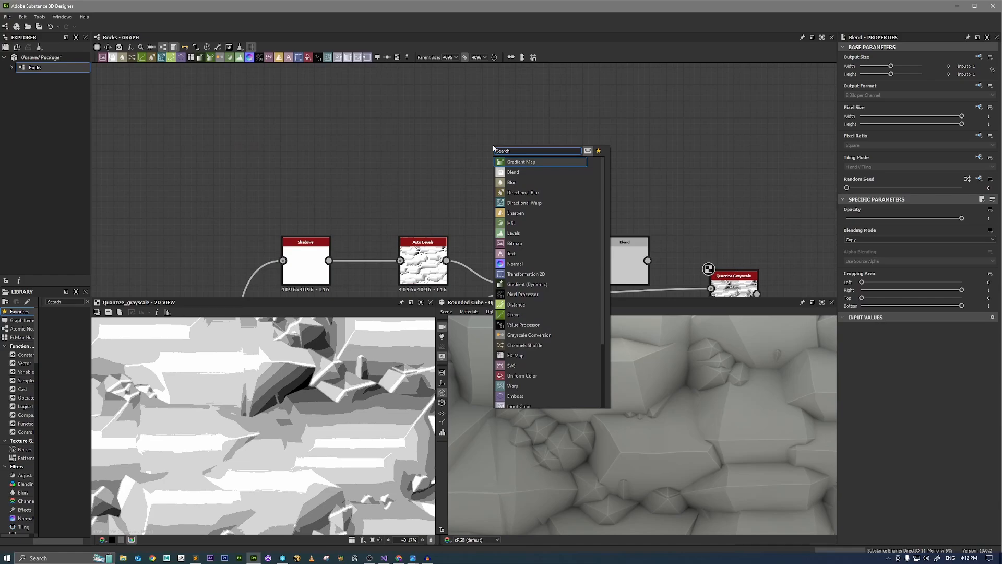
text(perlin)
key(Return)
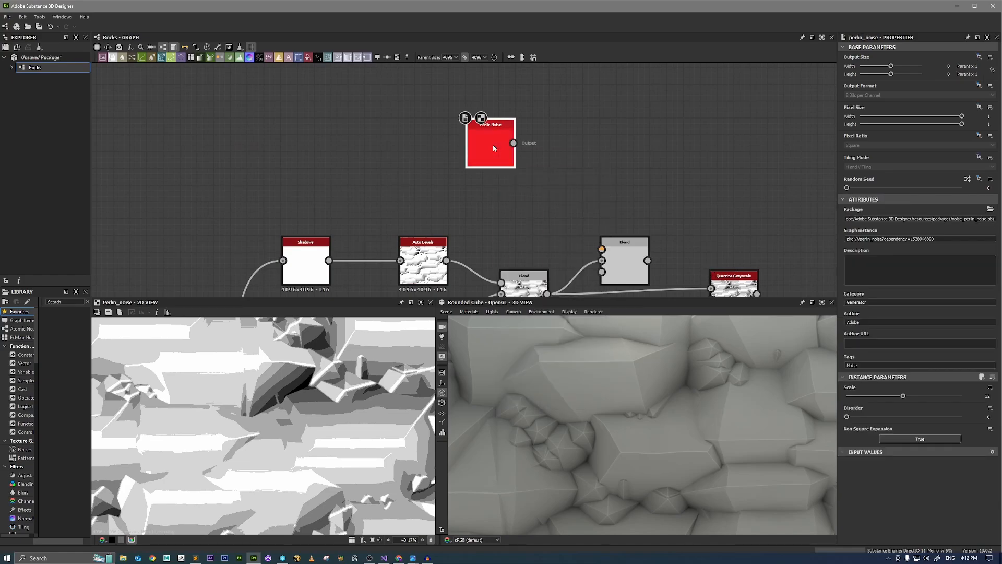
drag(519, 145, 602, 248)
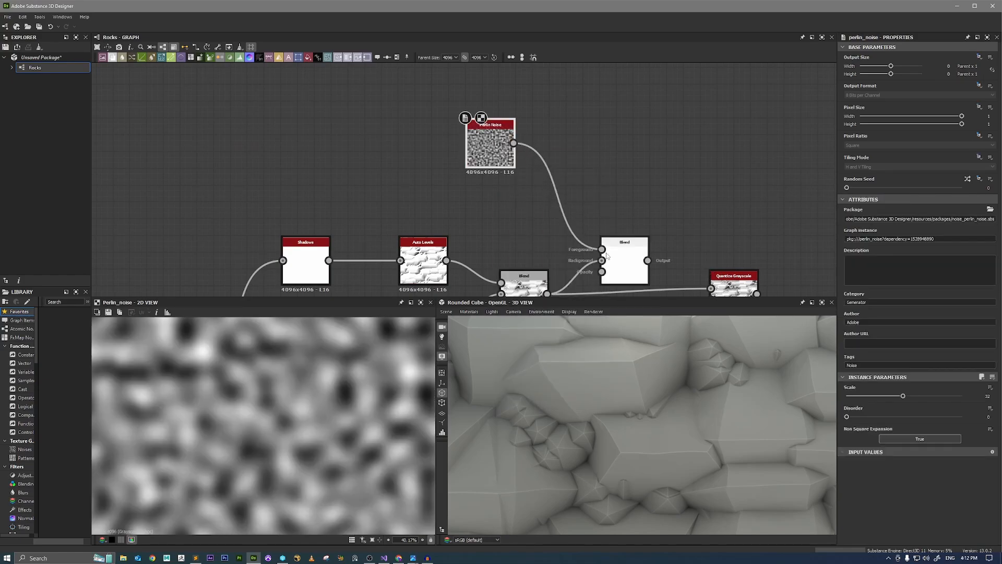
Set the new Blend node's Opacity to 0, route it between the first Blend and Quantize Grayscale, and preview the quantized result.
click(621, 257)
drag(961, 218, 831, 220)
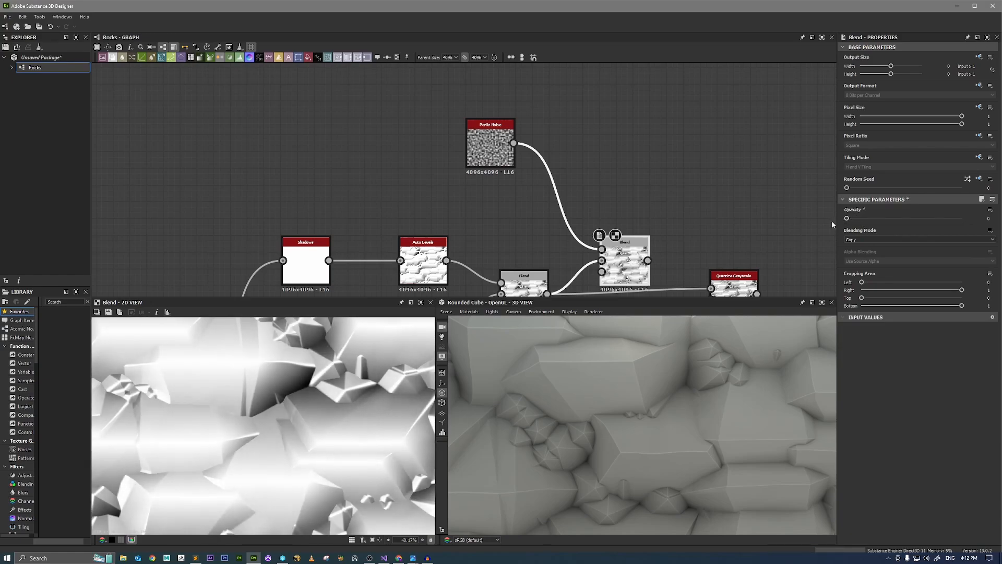
middle_drag(703, 244, 663, 186)
drag(608, 203, 611, 250)
double_click(690, 247)
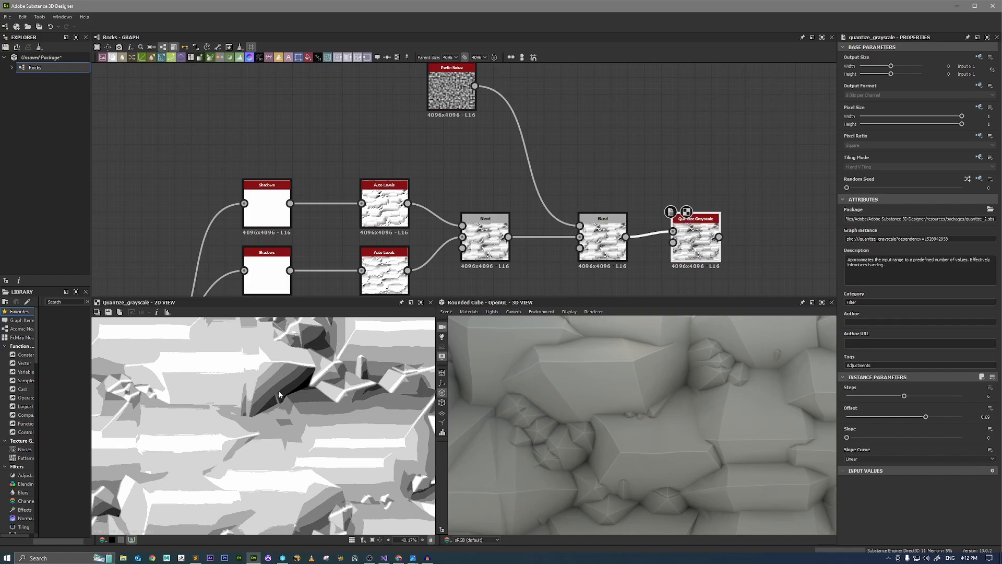
Set the second Blend's Opacity to 0.05 and compare the first Blend's output with the Quantize Grayscale result.
click(604, 251)
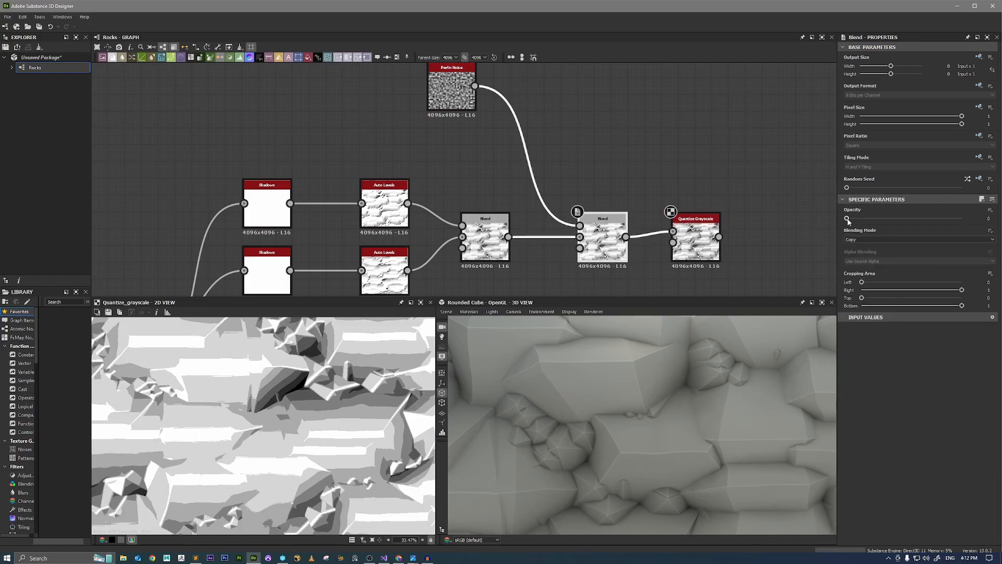
mouse_move(847, 218)
mouse_down()
mouse_move(860, 218)
mouse_move(844, 224)
mouse_move(853, 221)
mouse_up()
scroll(256, 470, up, 5)
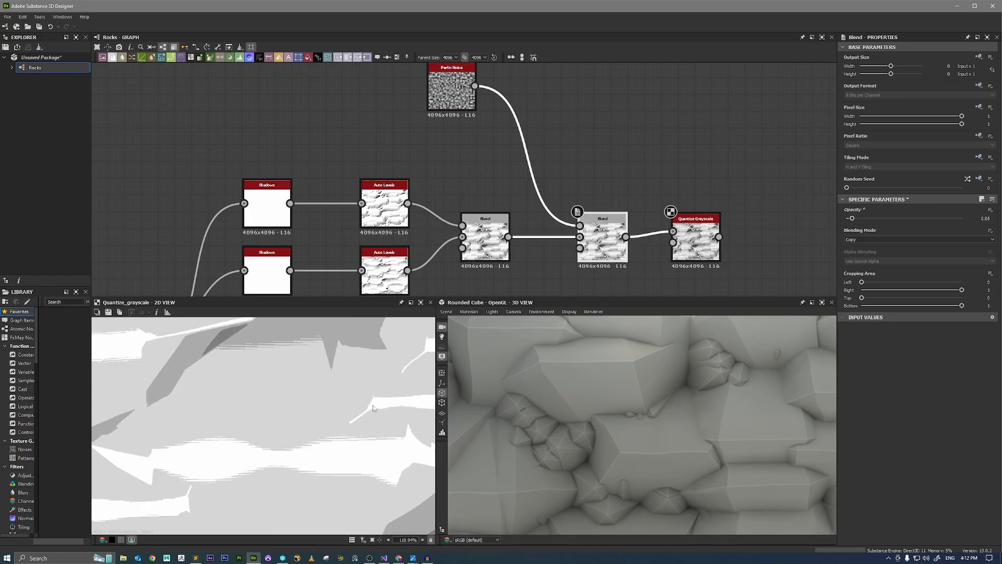
double_click(494, 257)
scroll(296, 415, down, 3)
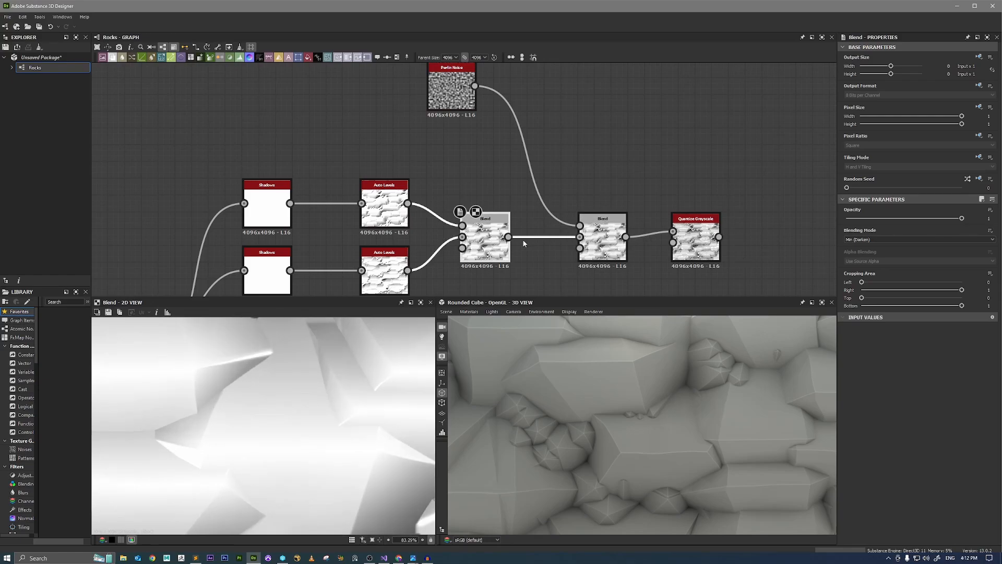
click(602, 240)
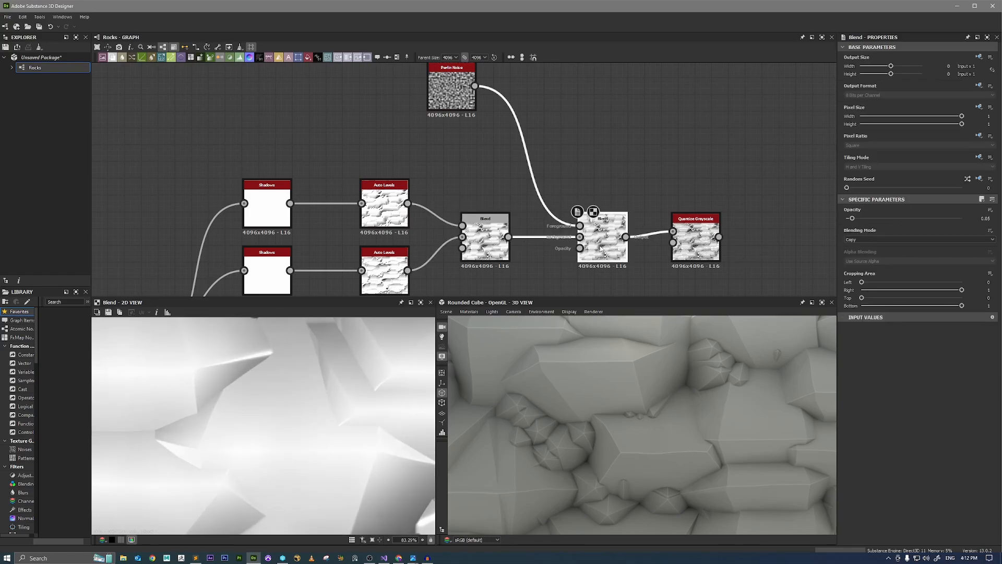
double_click(689, 242)
scroll(330, 396, down, 4)
Slightly lower the Perlin Noise Scale and check the effect on the Quantize Grayscale preview.
click(450, 94)
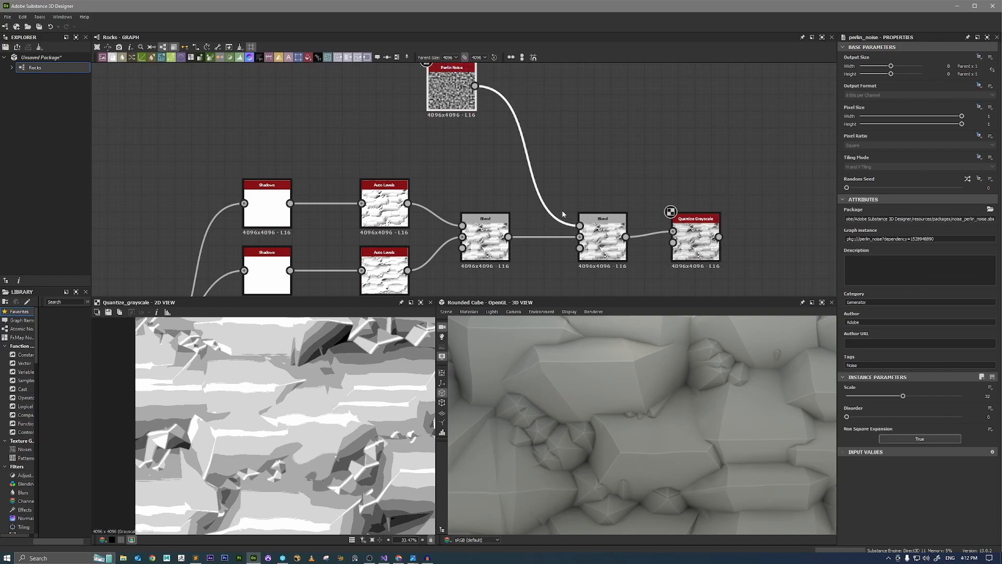
mouse_move(903, 395)
mouse_down()
mouse_move(822, 397)
mouse_move(928, 395)
mouse_move(902, 395)
mouse_up()
scroll(257, 405, down, 3)
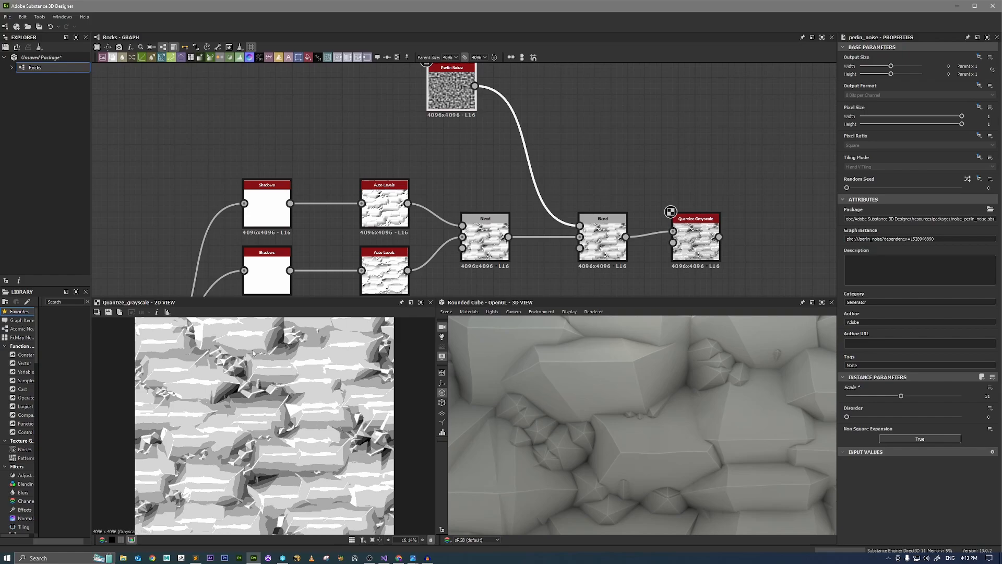
scroll(259, 395, down, 4)
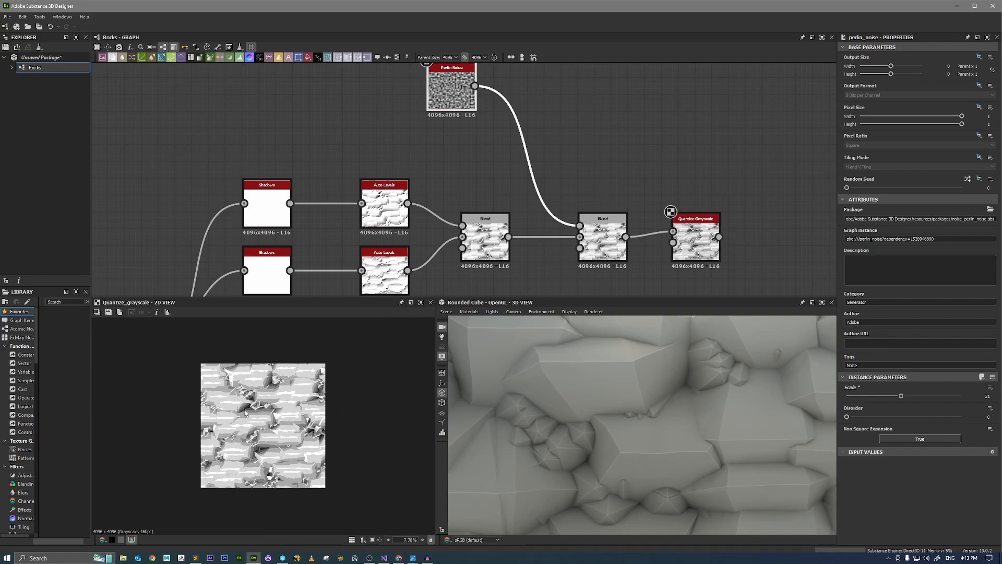
scroll(258, 395, up, 5)
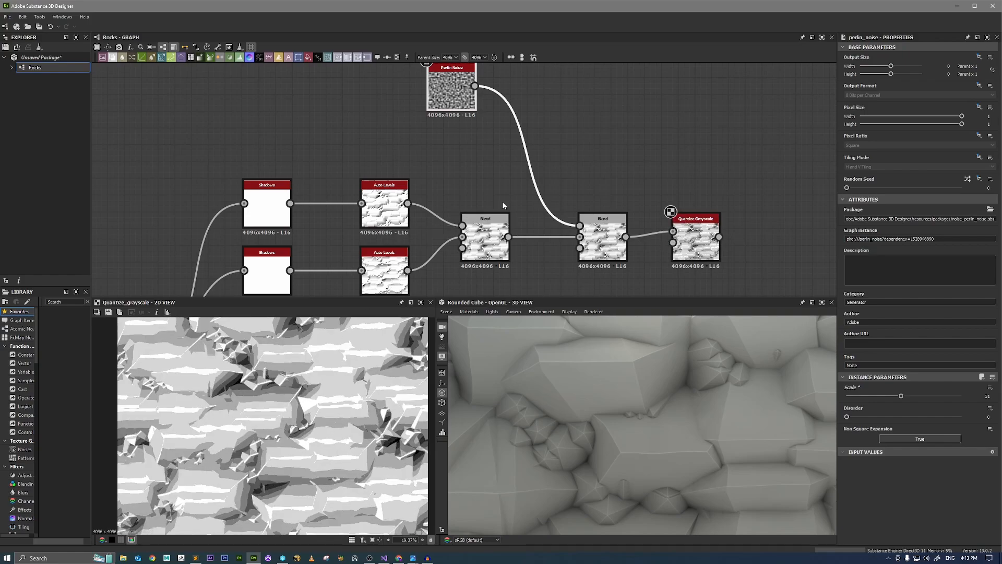
Move the final Auto Levels node and the connected output nodes farther along the graph to make room after Quantize Grayscale.
scroll(502, 202, down, 1)
middle_drag(624, 217, 586, 156)
scroll(586, 157, down, 3)
middle_drag(655, 188, 469, 235)
scroll(492, 205, down, 1)
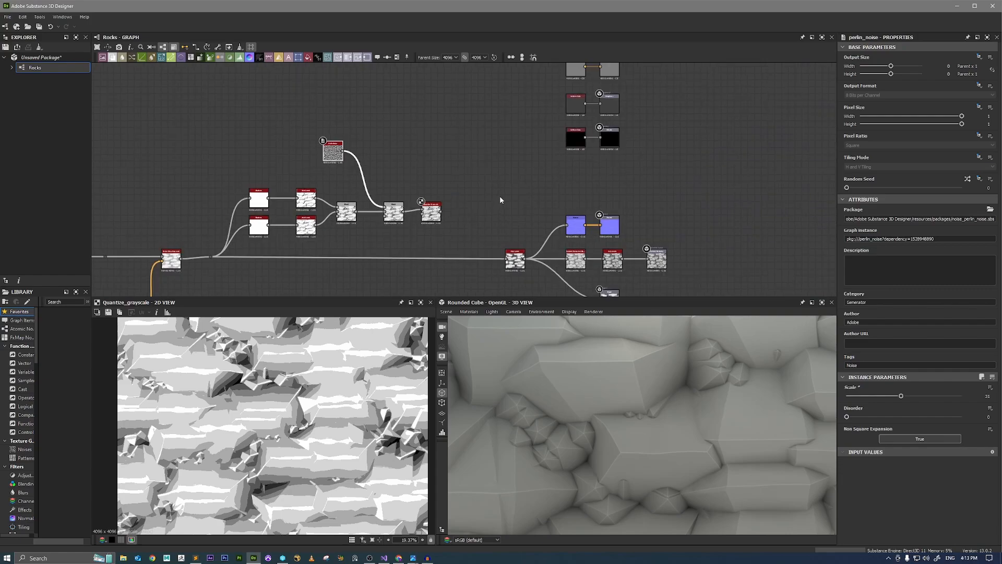
scroll(501, 198, down, 3)
drag(501, 108, 647, 281)
scroll(474, 230, up, 5)
drag(573, 239, 702, 240)
scroll(468, 180, up, 1)
Inspect the Quantize Grayscale result up close and add an Edge Detect node after it.
click(436, 170)
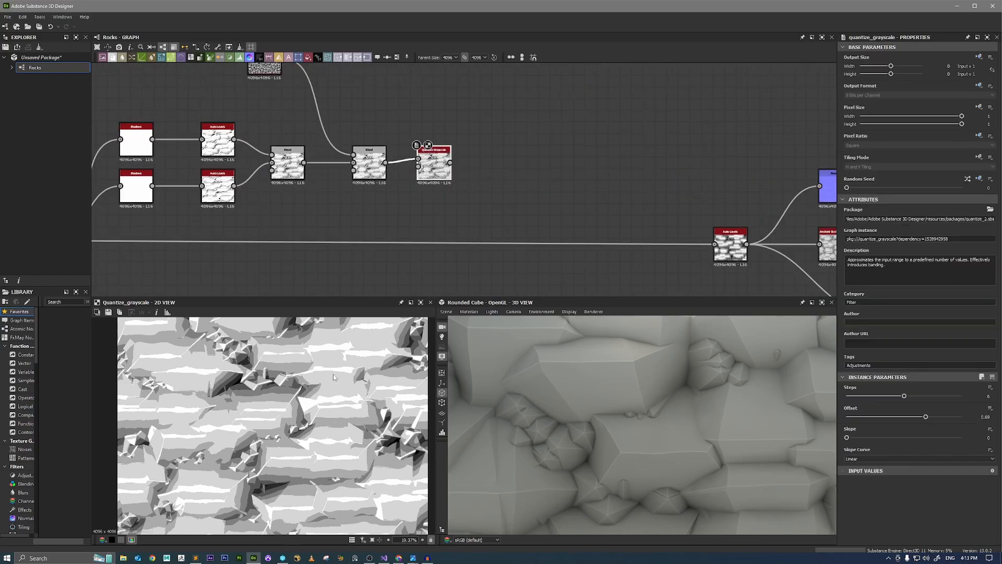
scroll(308, 426, up, 5)
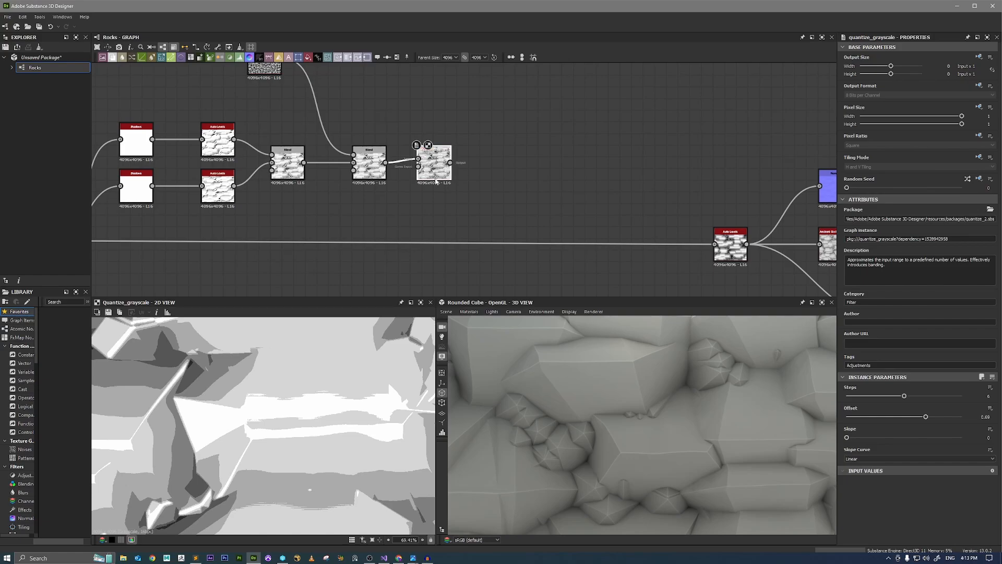
scroll(336, 386, up, 5)
scroll(304, 394, down, 5)
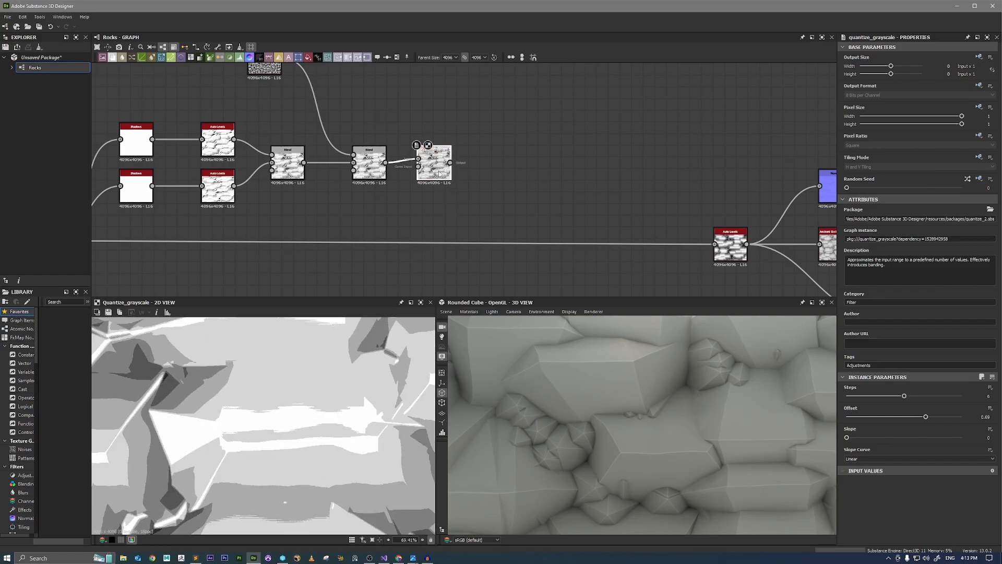
key(space)
text(edge)
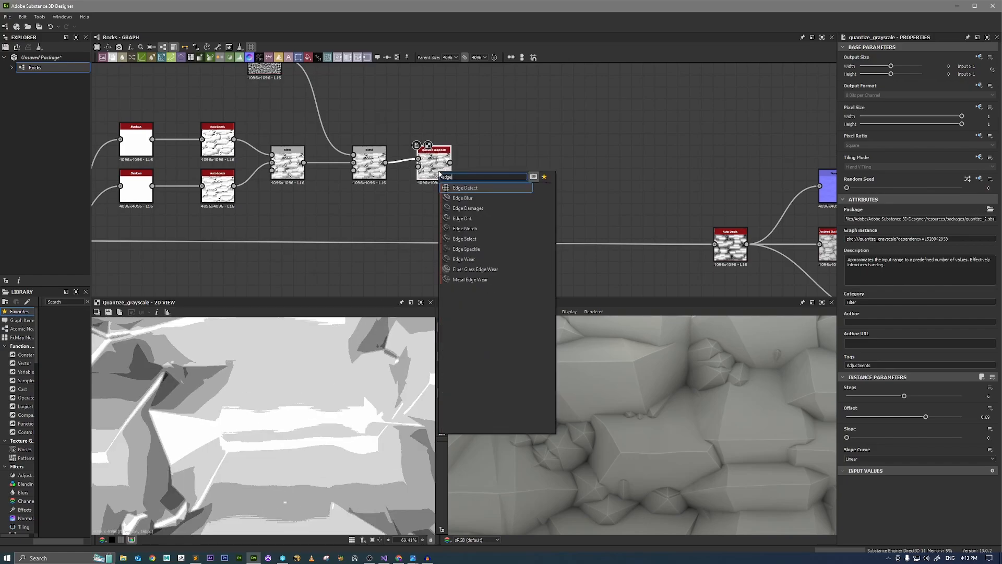
key(Return)
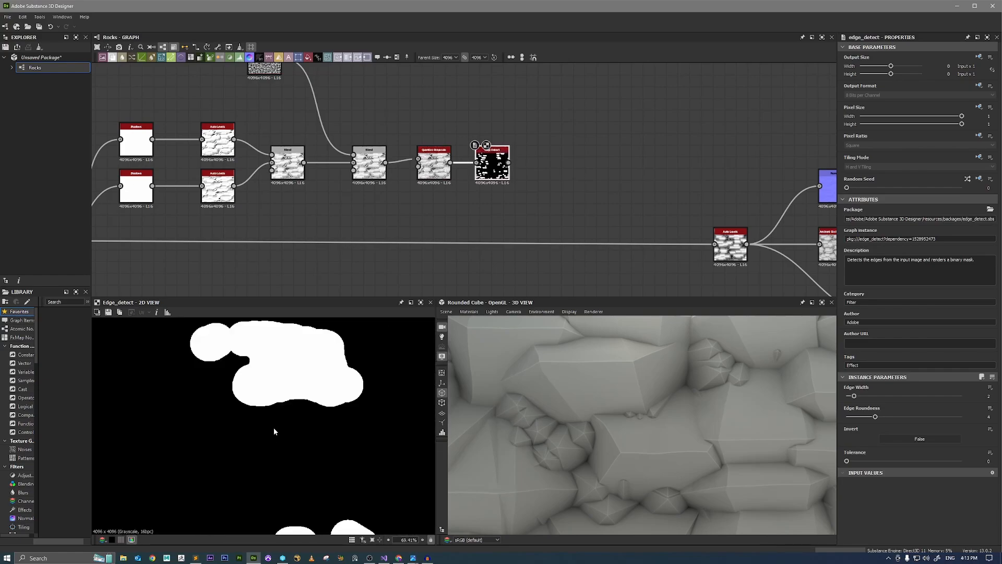
Set Edge Detect's Edge Roundness to 0.54 and Edge Width to 1.66, and inspect the resulting mask.
scroll(273, 431, down, 8)
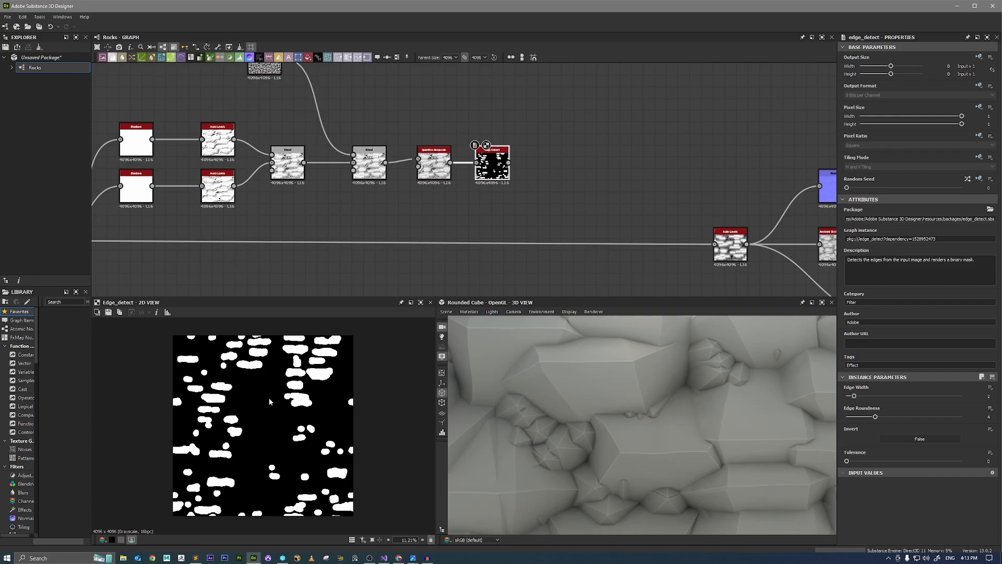
scroll(269, 398, up, 2)
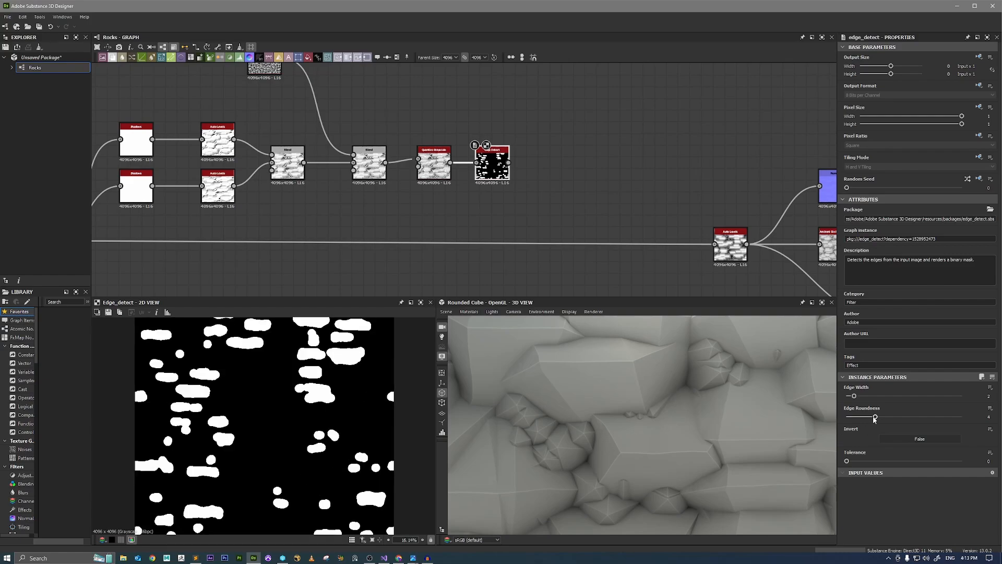
drag(875, 416, 851, 421)
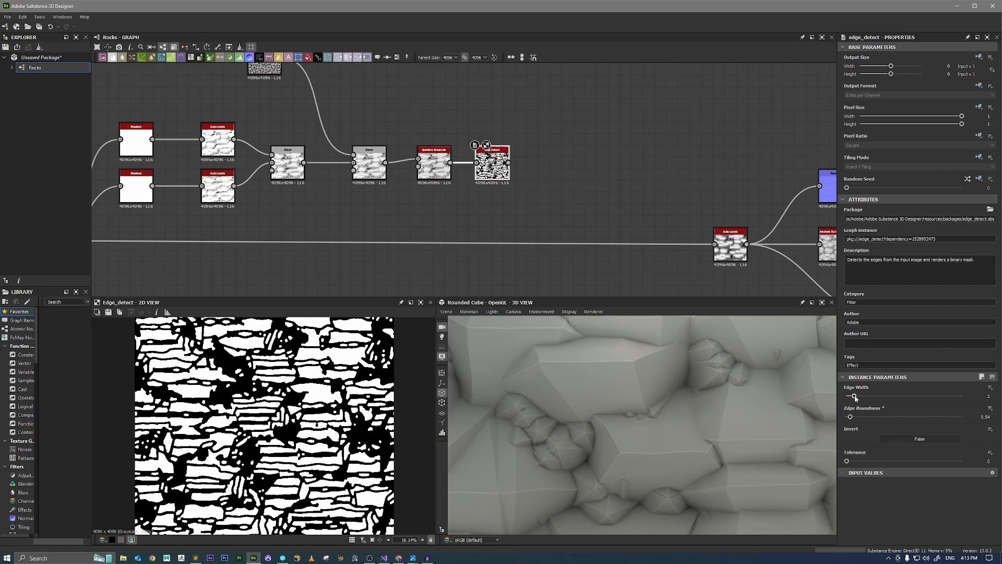
drag(855, 398, 852, 399)
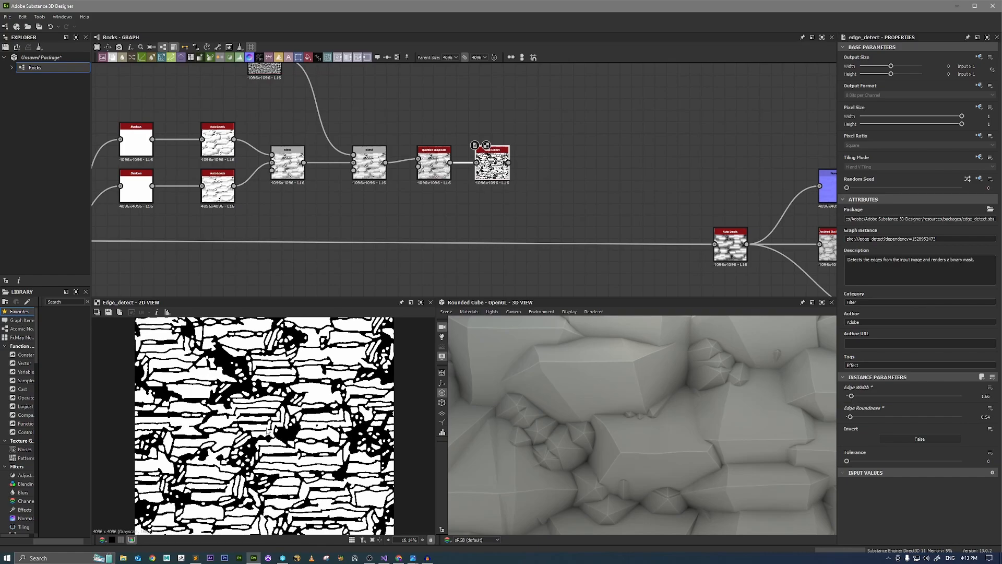
scroll(267, 431, up, 5)
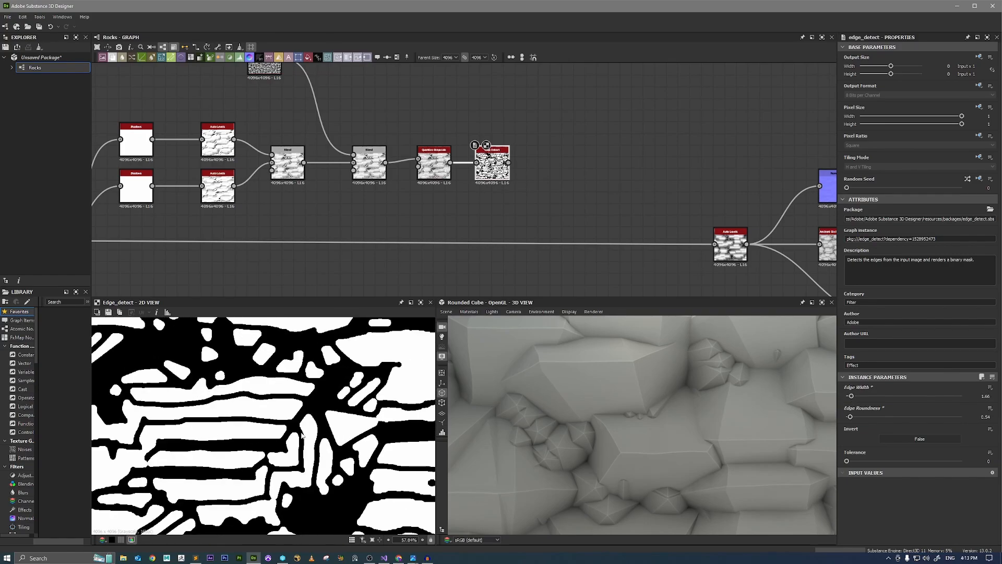
scroll(301, 434, down, 4)
scroll(271, 433, up, 2)
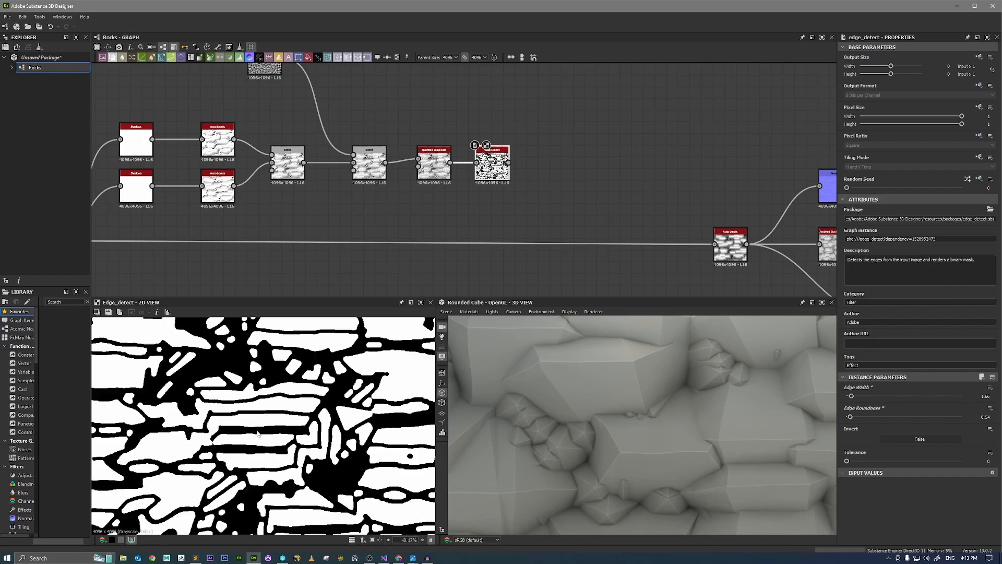
key(f)
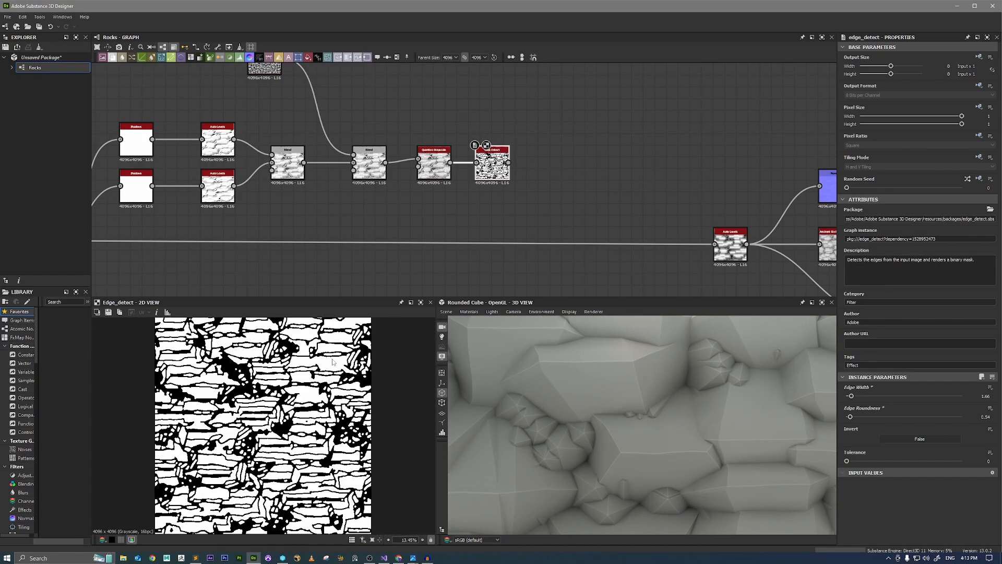
scroll(332, 361, up, 6)
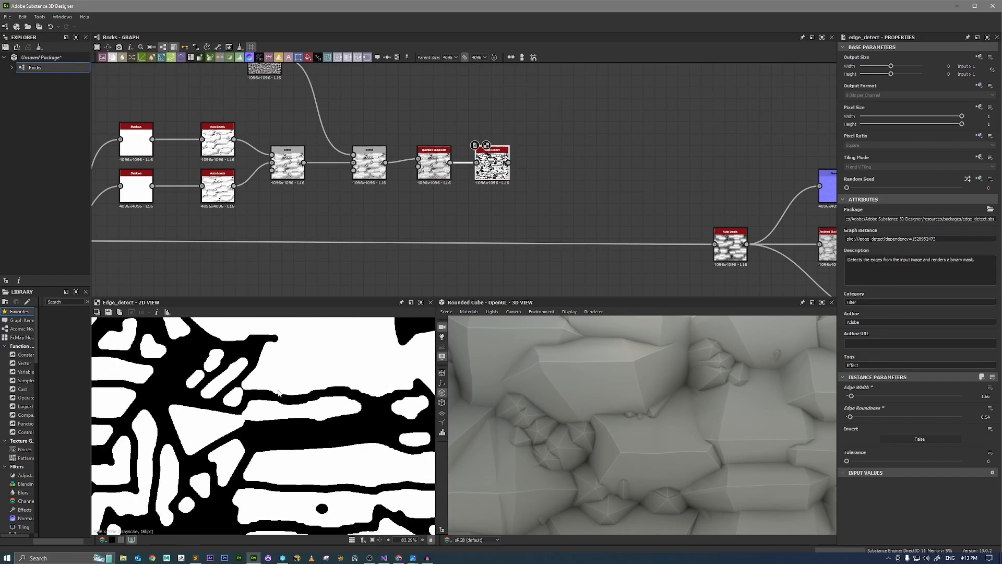
scroll(333, 410, down, 5)
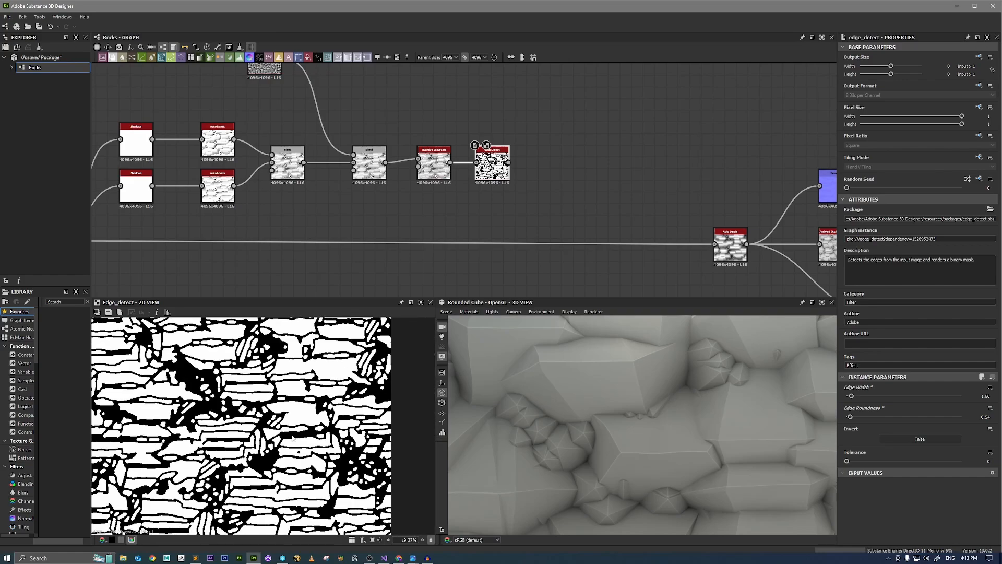
Add a Bevel node to the Edge Detect output, check its height preview, and move it closer to Edge Detect.
scroll(518, 168, up, 3)
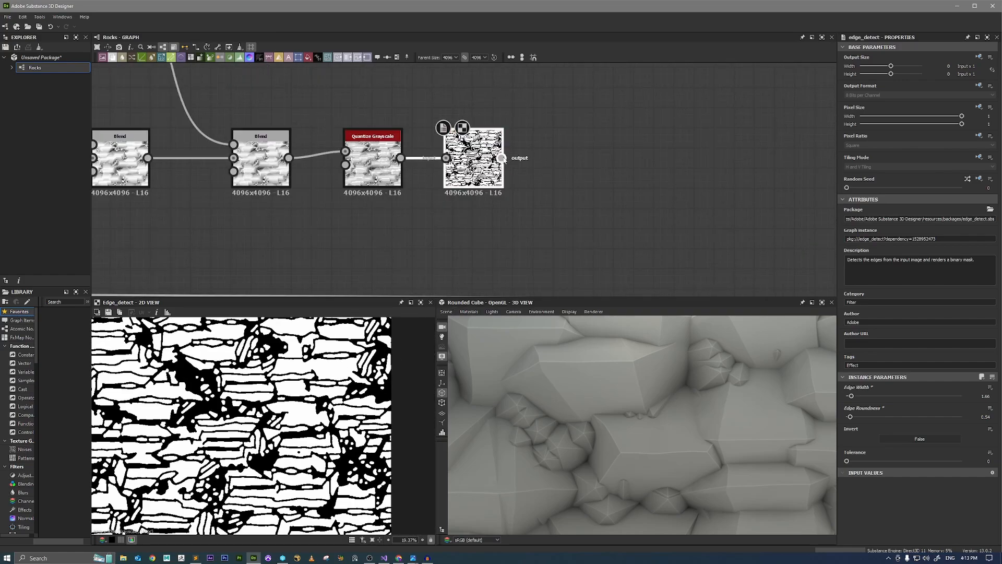
drag(501, 157, 572, 157)
text(bevel)
click(602, 171)
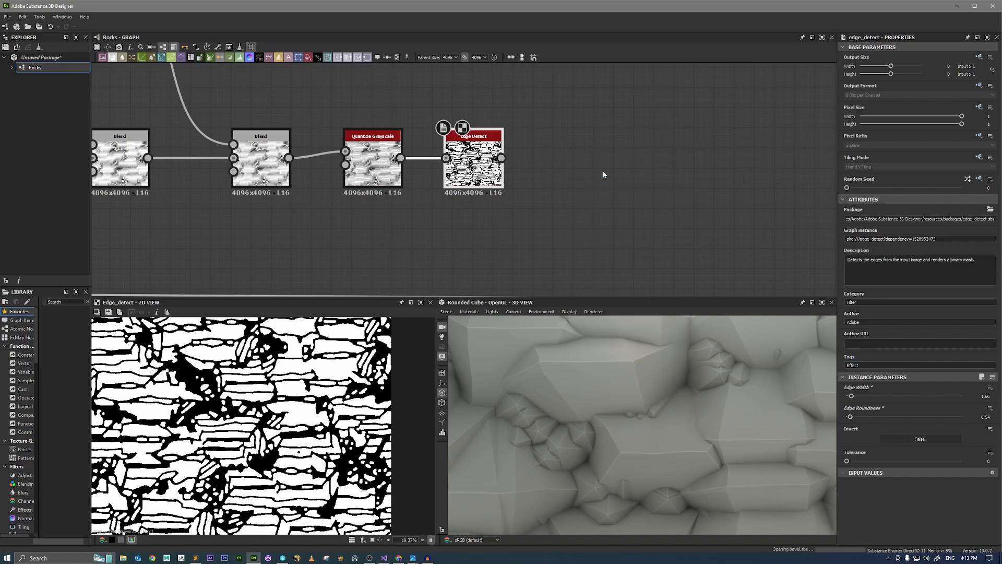
scroll(203, 376, up, 1)
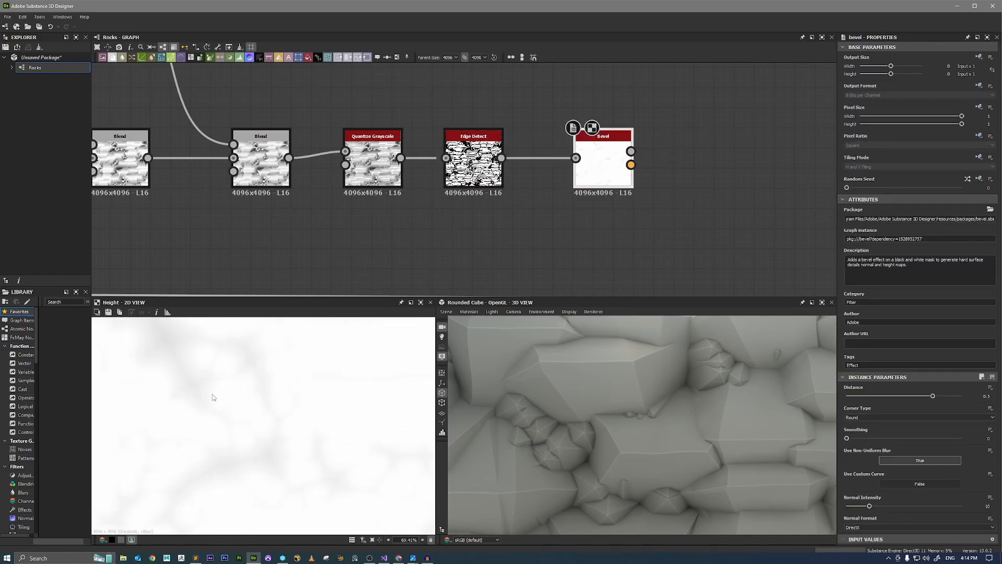
scroll(241, 401, down, 1)
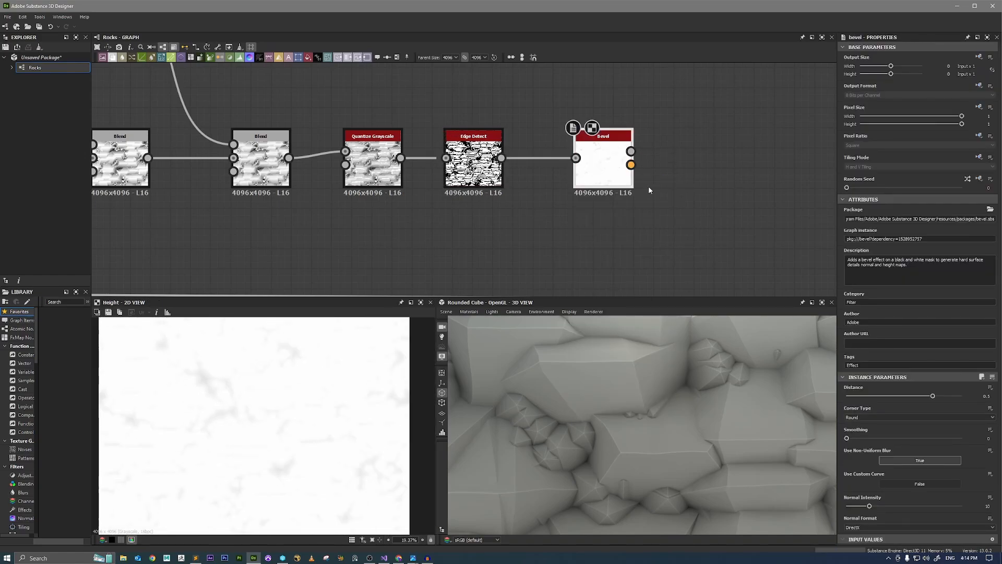
drag(607, 174, 586, 174)
Add an Auto Levels node to the Bevel's height output and inspect its result in the 2D view.
key(space)
text(auto)
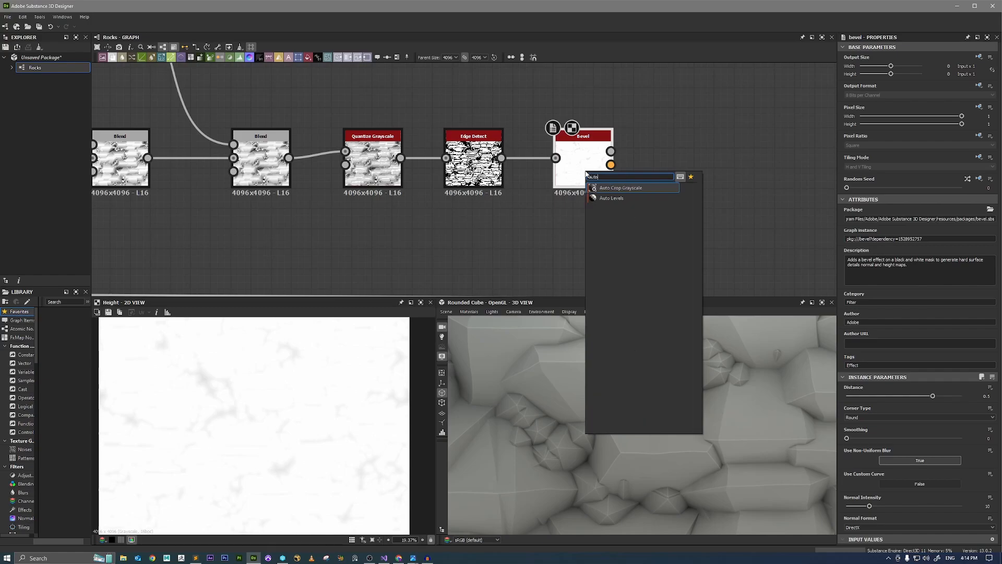
key(Down)
key(Return)
double_click(678, 167)
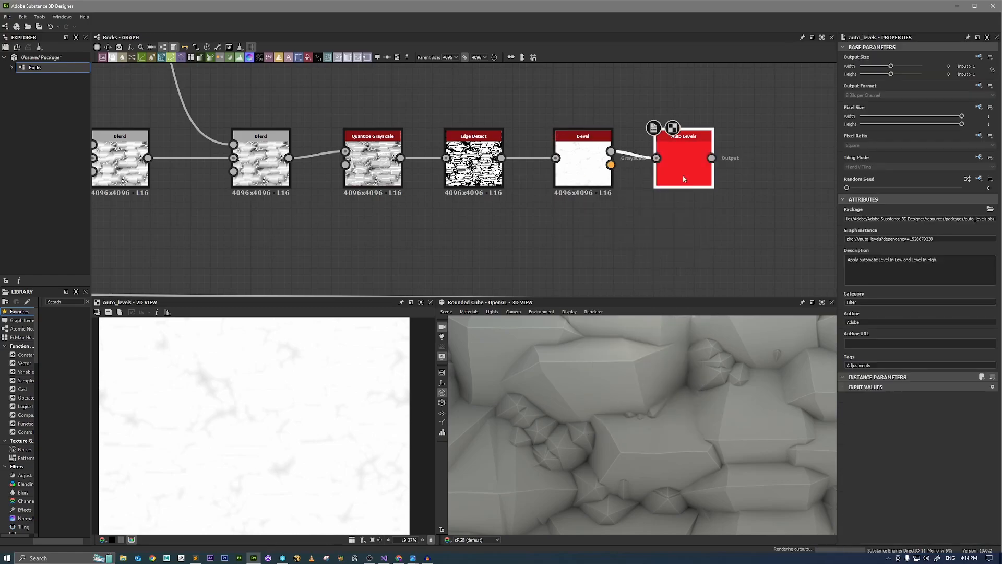
scroll(293, 458, up, 7)
scroll(292, 458, up, 5)
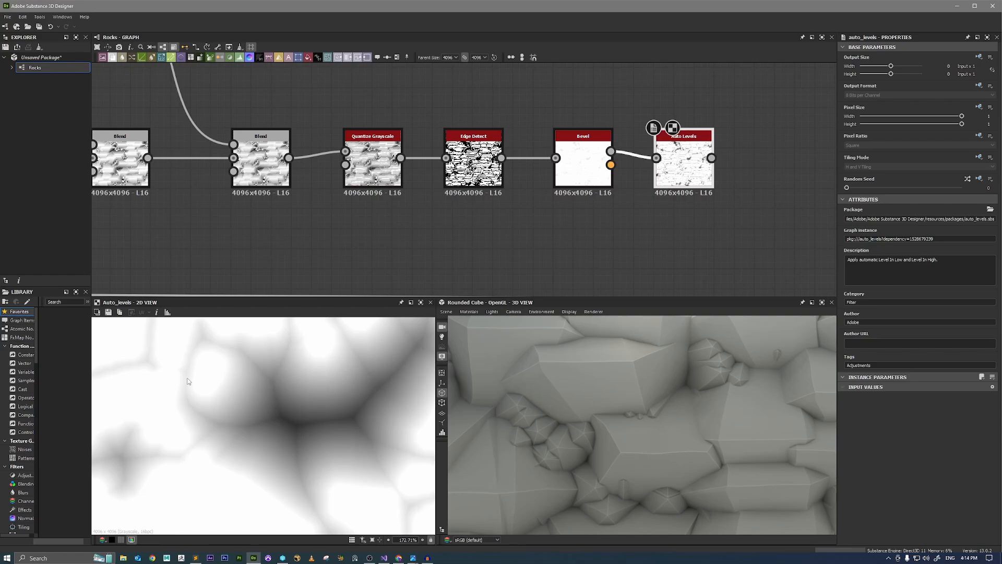
scroll(187, 381, up, 8)
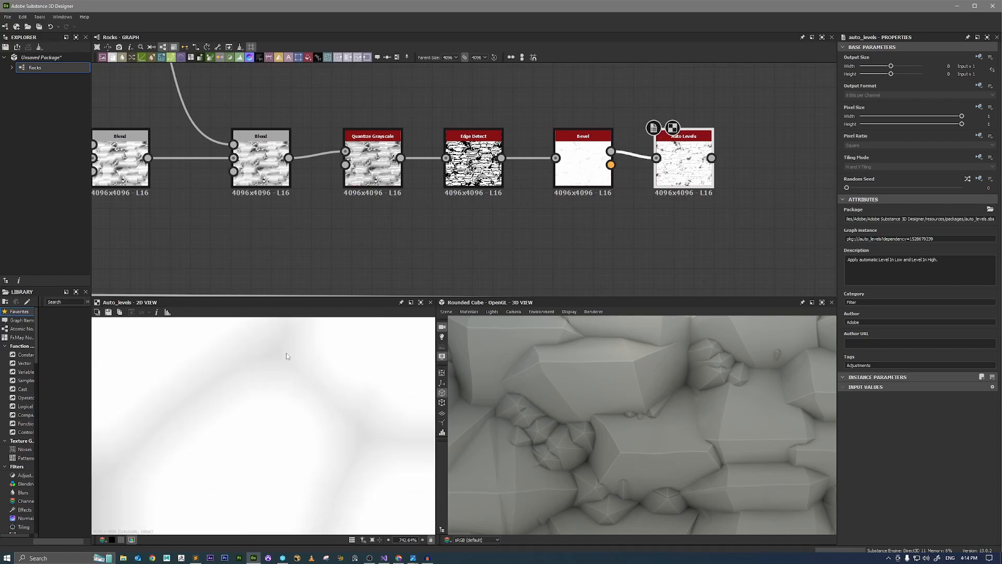
scroll(339, 411, down, 20)
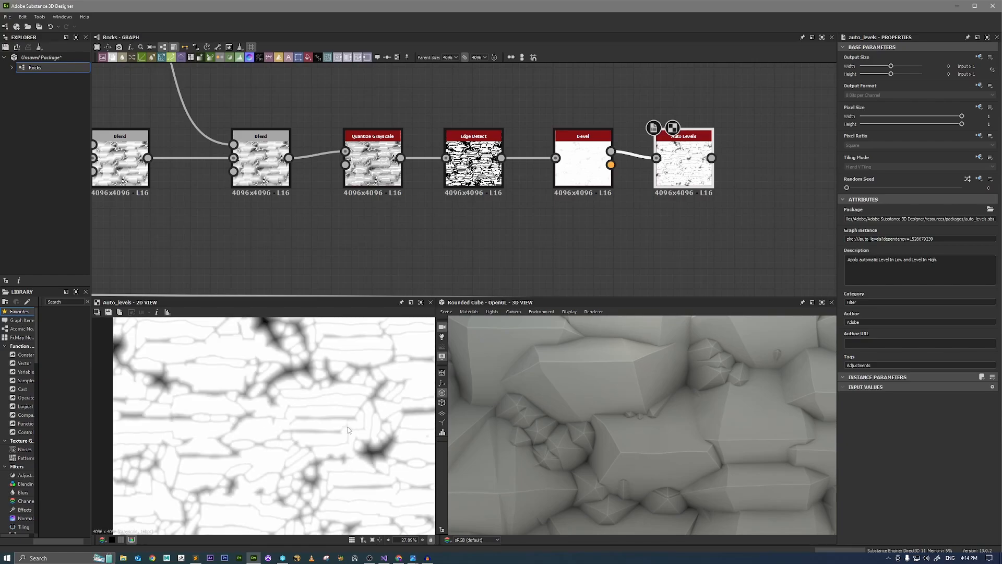
scroll(598, 224, down, 6)
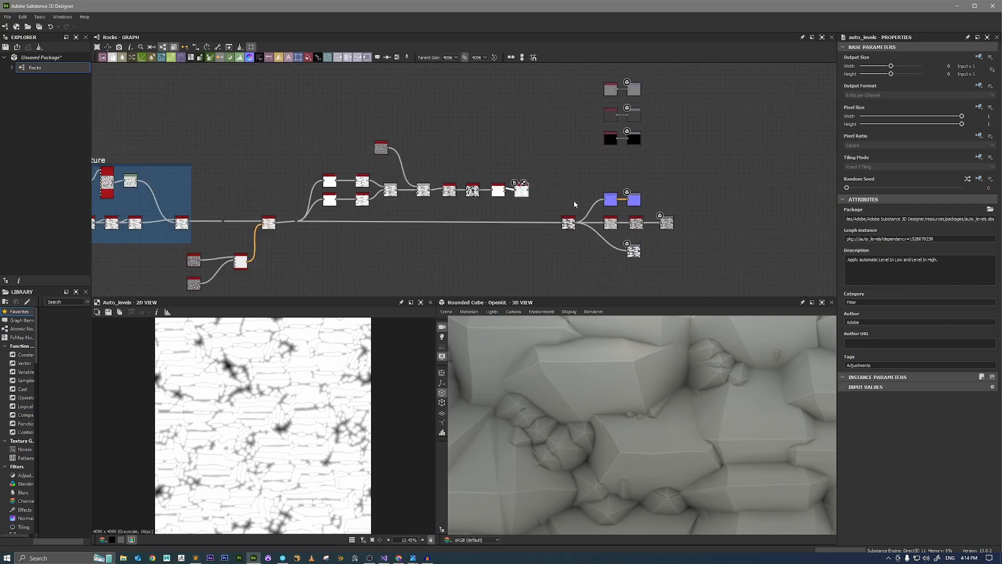
Move the final Auto Levels and output nodes farther along the graph and add a dot to the main height link after Vector Warp.
drag(558, 209, 681, 210)
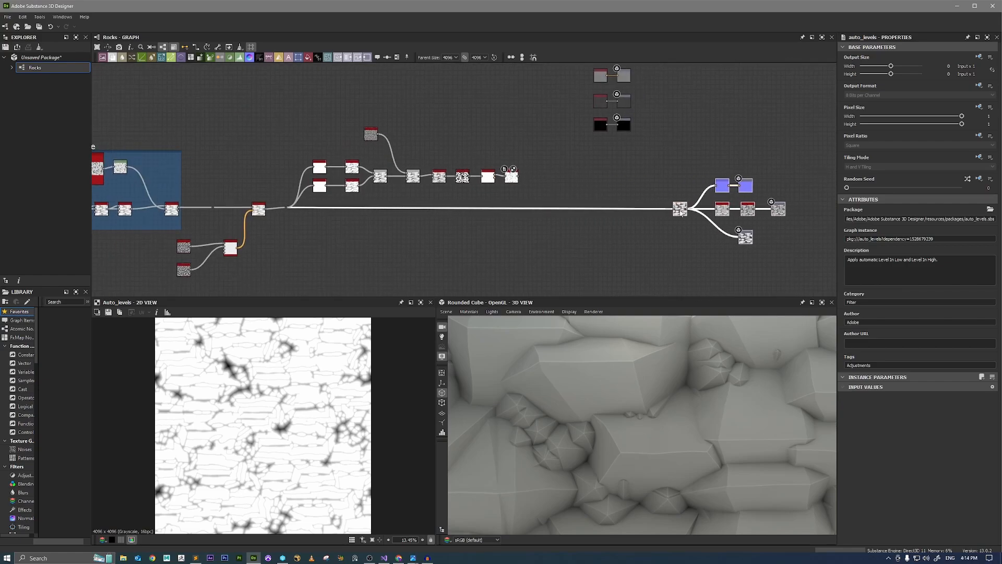
double_click(257, 210)
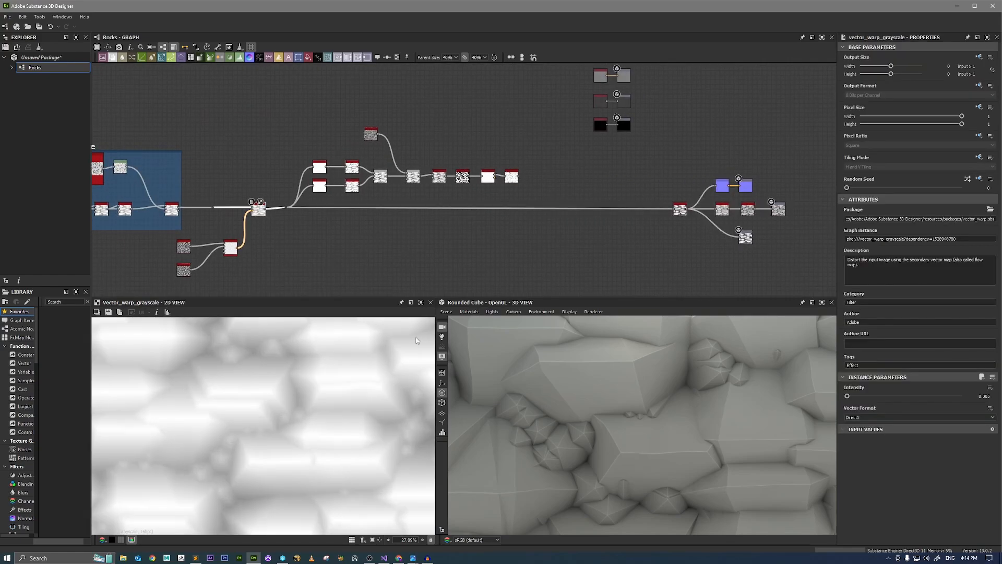
scroll(564, 198, up, 3)
double_click(507, 229)
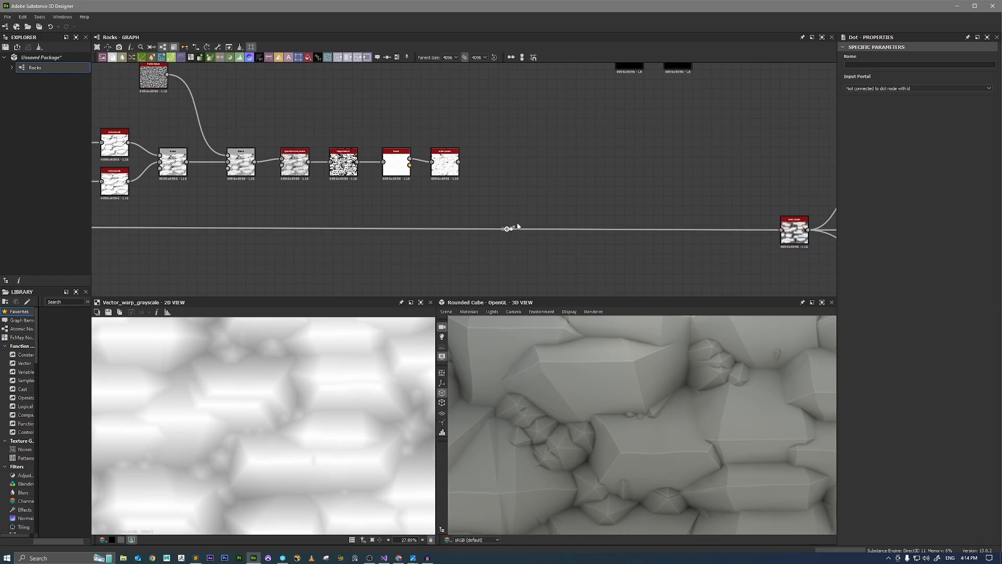
Add a Blend node fed by the new dot on the main height link.
drag(511, 228, 540, 210)
text(bevel)
key(BackSpace)
key(BackSpace)
key(BackSpace)
key(BackSpace)
key(BackSpace)
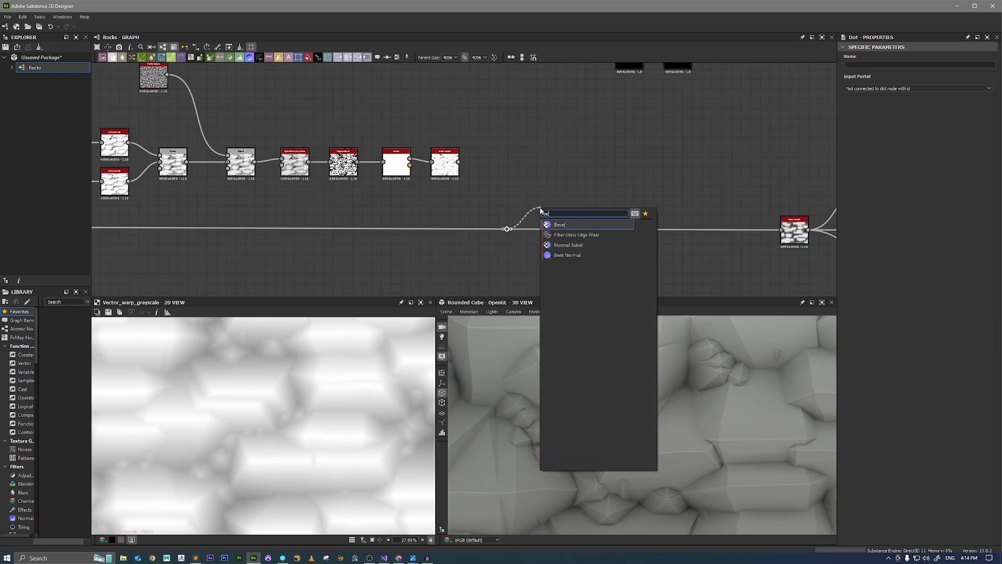
text(ble)
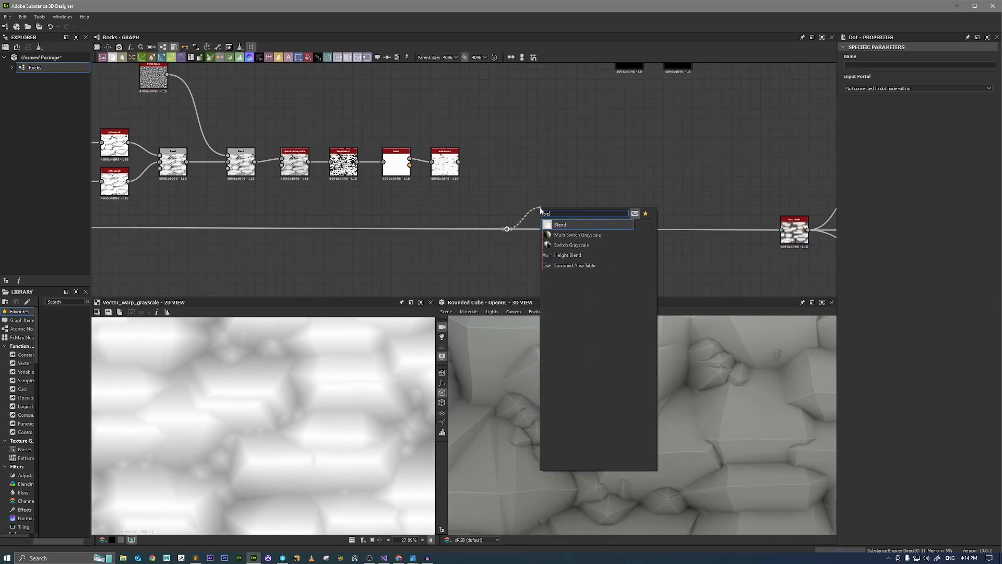
key(Return)
Connect the Bevel's Auto Levels mask to the Blend's foreground, set the blending mode to Multiply, and preview the result.
scroll(540, 208, up, 2)
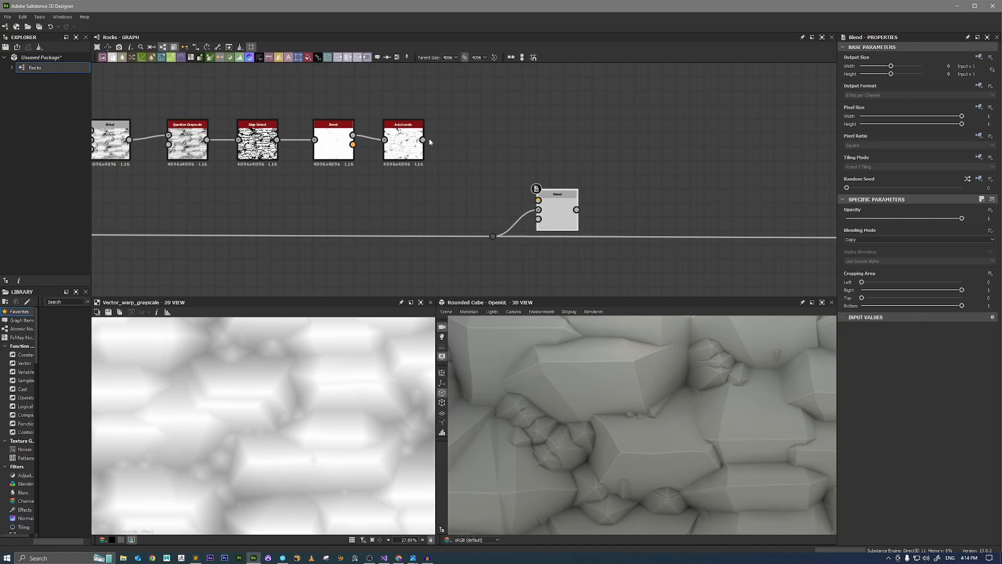
drag(422, 140, 538, 200)
double_click(553, 213)
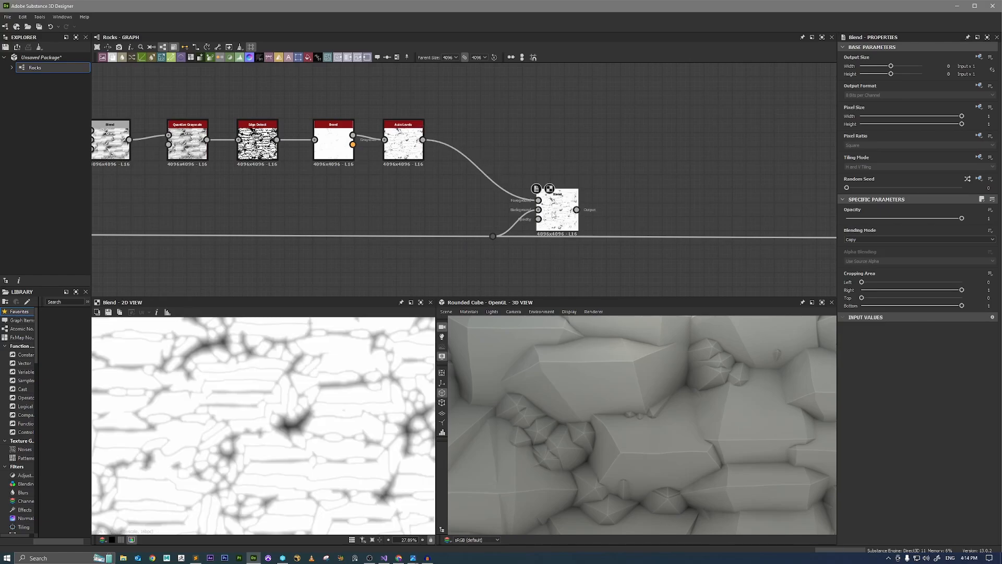
click(860, 238)
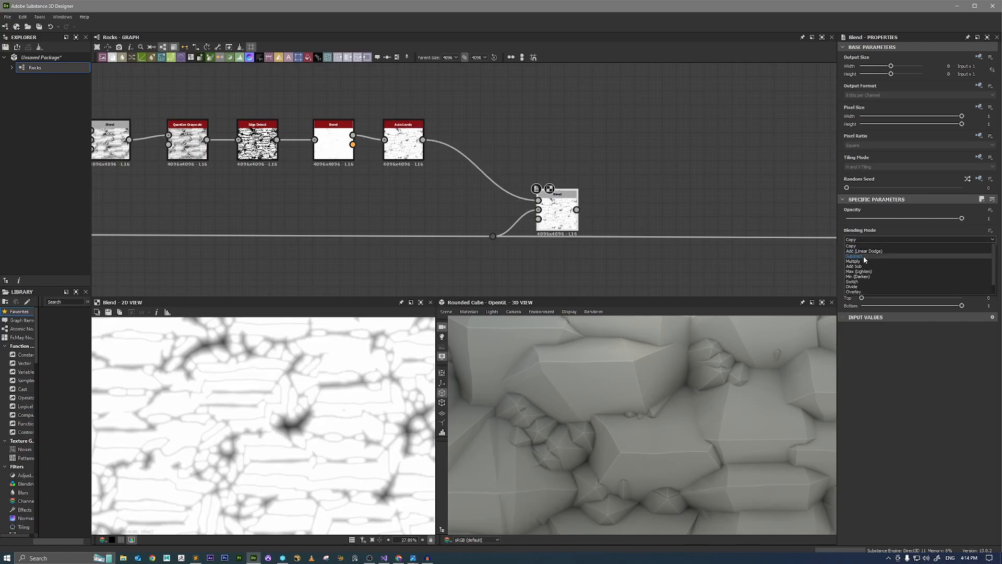
click(862, 260)
scroll(282, 429, up, 4)
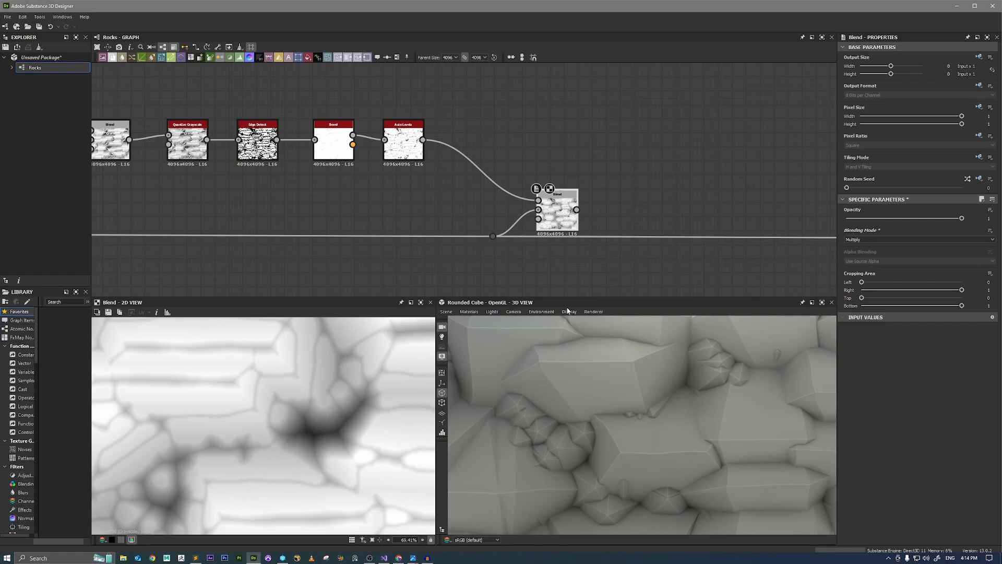
Connect the Multiply Blend's output to the final Auto Levels node and align the Blend with the main height link.
scroll(606, 267, down, 2)
drag(518, 222, 735, 241)
scroll(617, 376, down, 5)
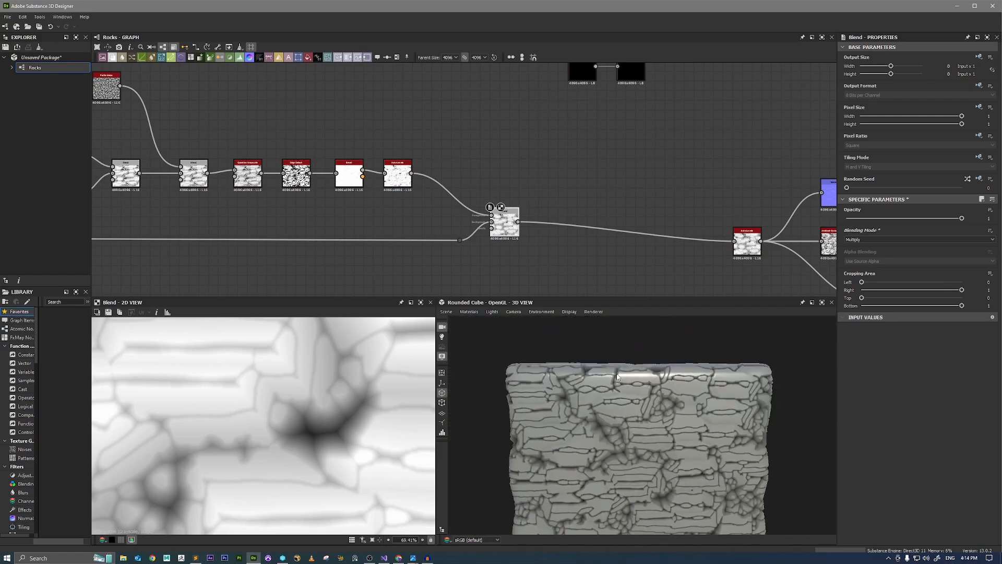
scroll(628, 393, up, 4)
drag(628, 396, 645, 360)
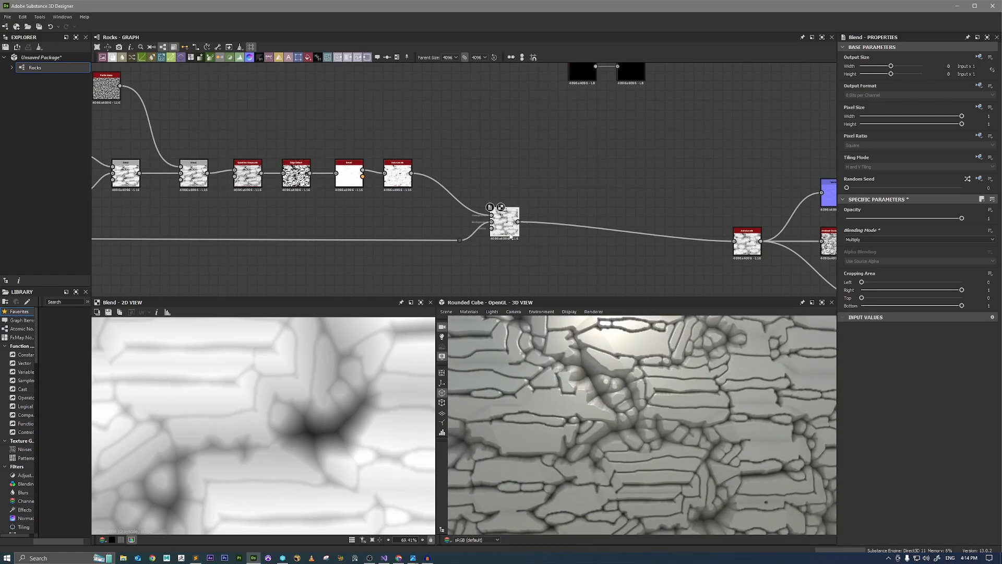
drag(507, 231, 527, 251)
Lower the Multiply Blend's opacity to 0.14, checking the crack detail on the rocks in the 3D view.
click(847, 218)
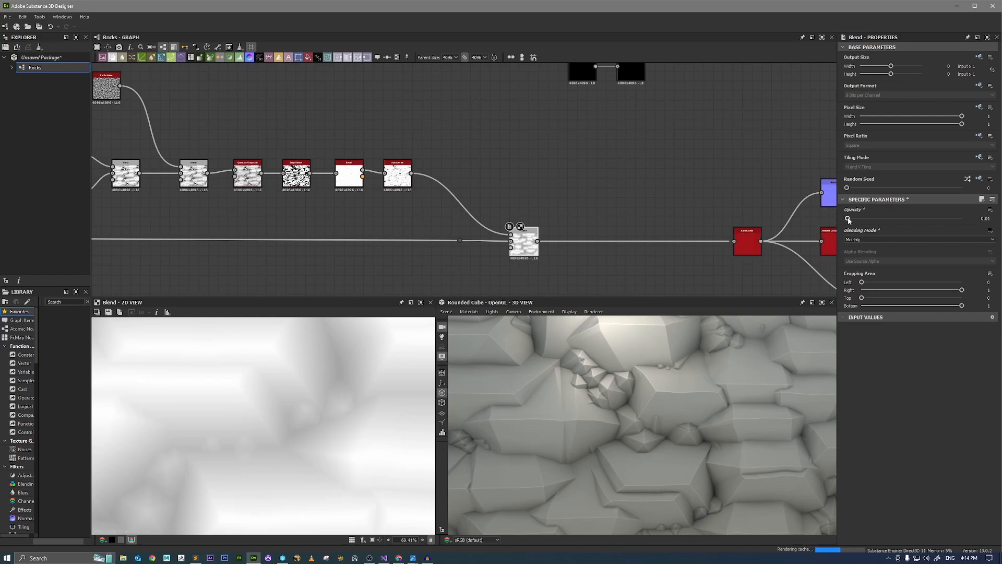
drag(847, 219, 867, 219)
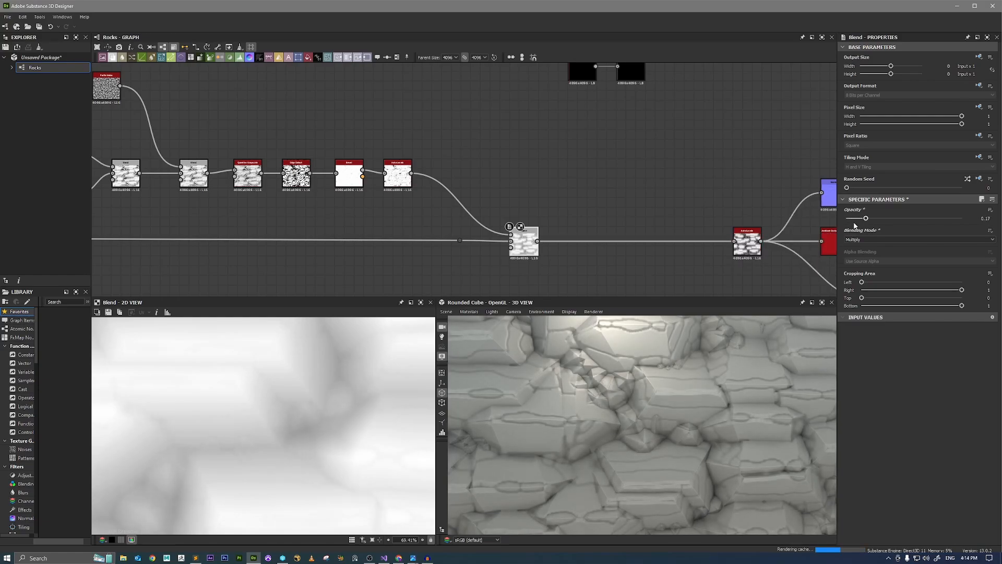
scroll(612, 377, up, 5)
scroll(571, 359, up, 5)
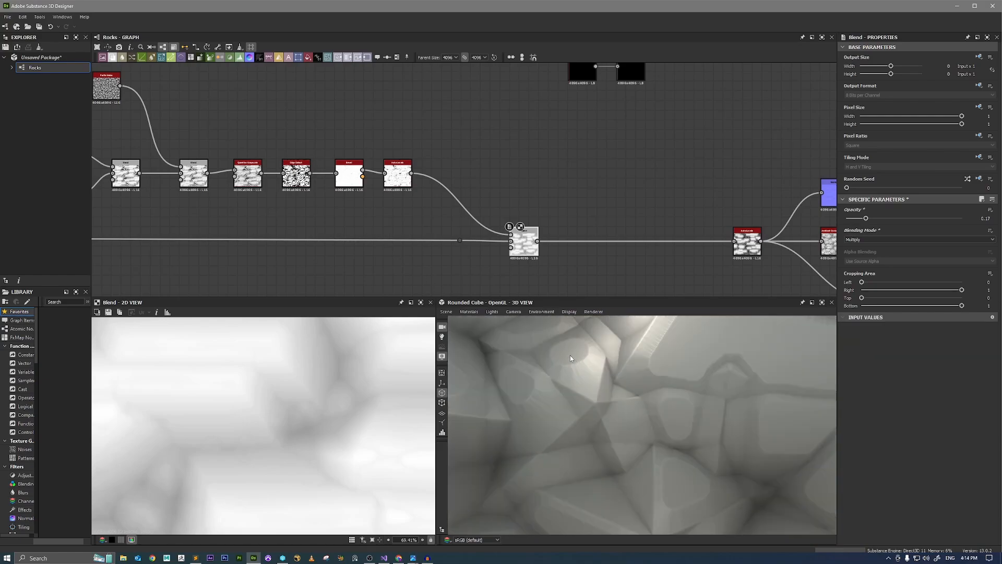
scroll(585, 366, down, 5)
drag(869, 218, 864, 218)
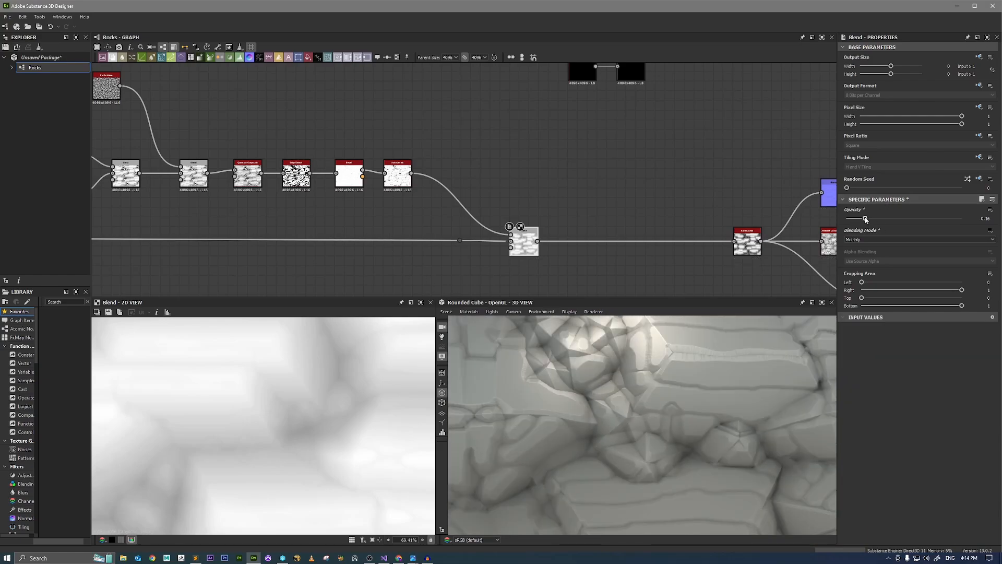
scroll(671, 360, up, 5)
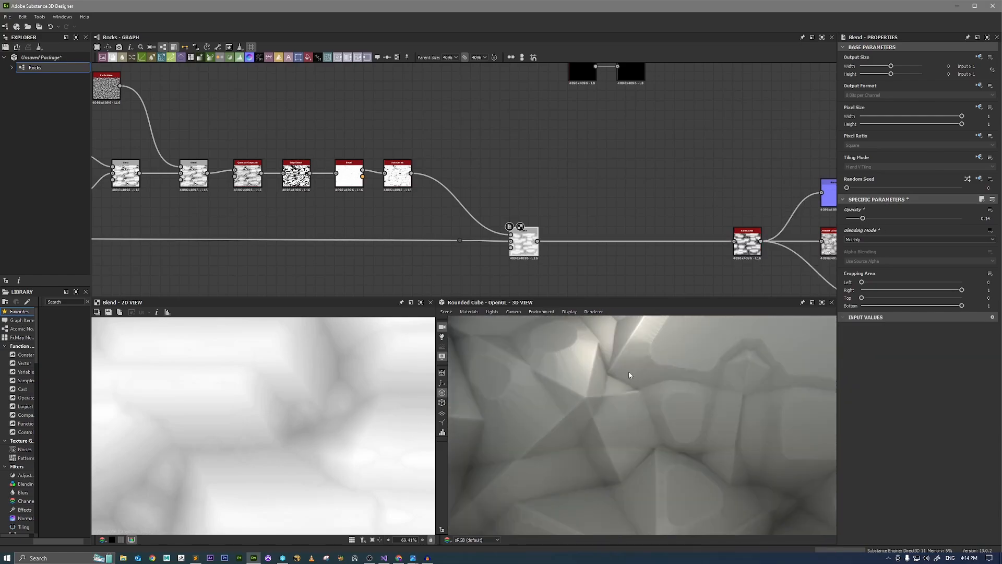
scroll(629, 374, down, 5)
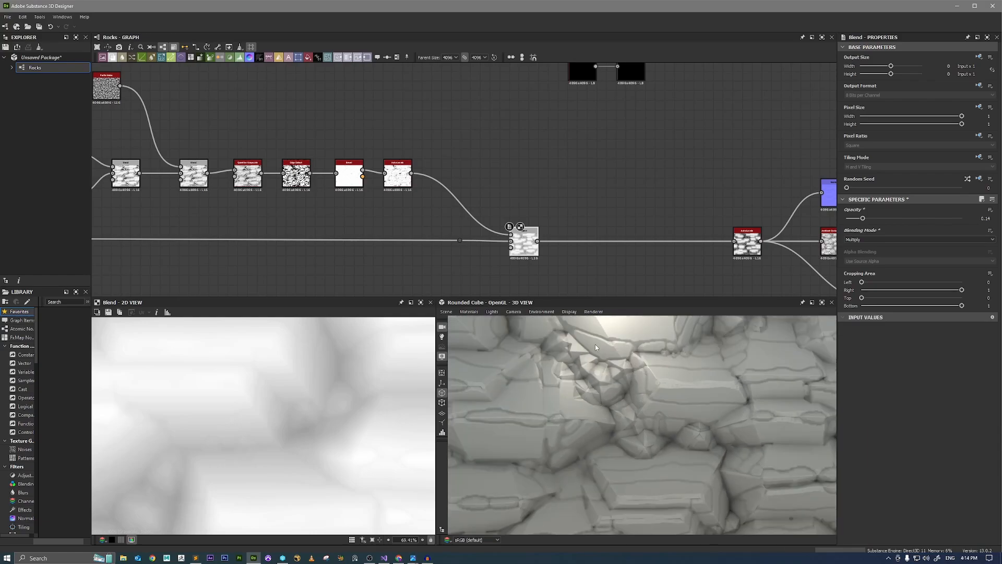
scroll(595, 347, down, 2)
scroll(506, 391, up, 5)
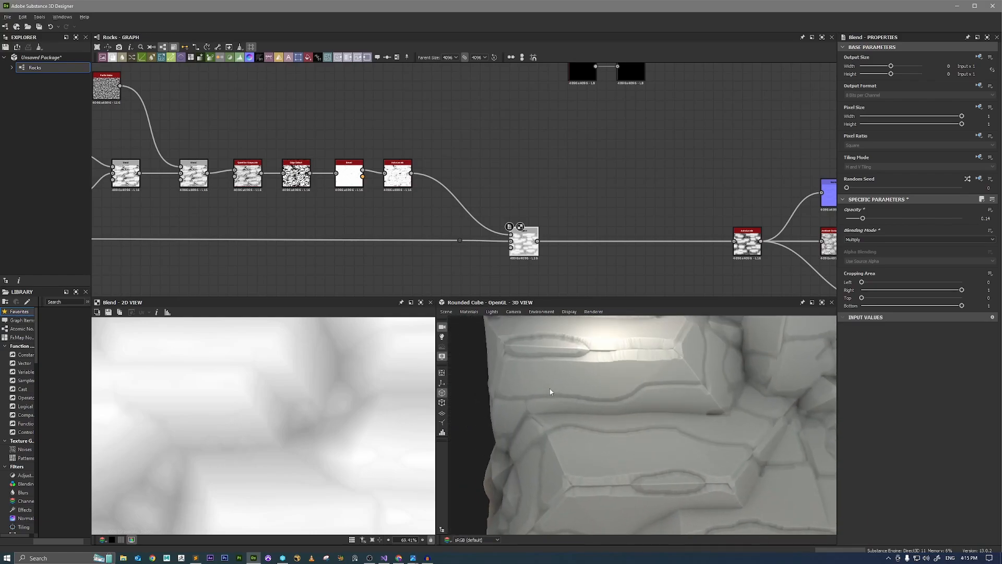
Preview the crack mask's Auto Levels node up close and add a second Blend node to its output.
scroll(400, 185, up, 2)
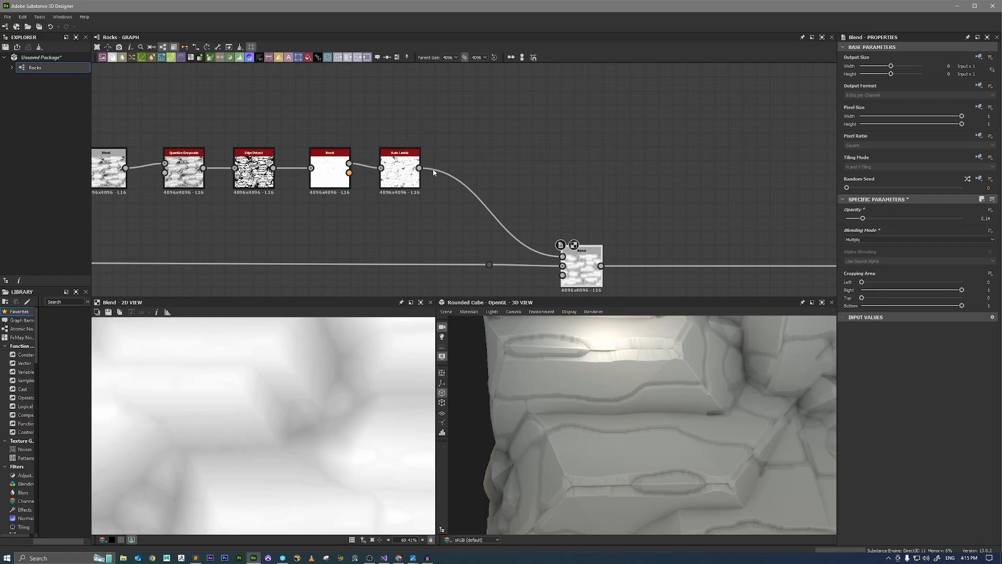
scroll(396, 179, up, 1)
double_click(394, 180)
scroll(241, 386, up, 3)
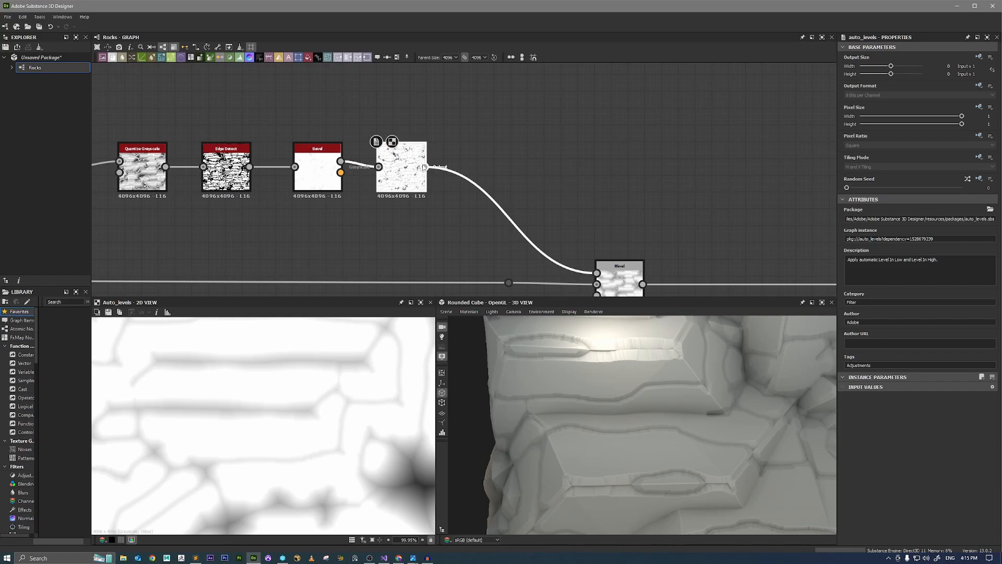
drag(424, 167, 524, 134)
text(bl)
key(Return)
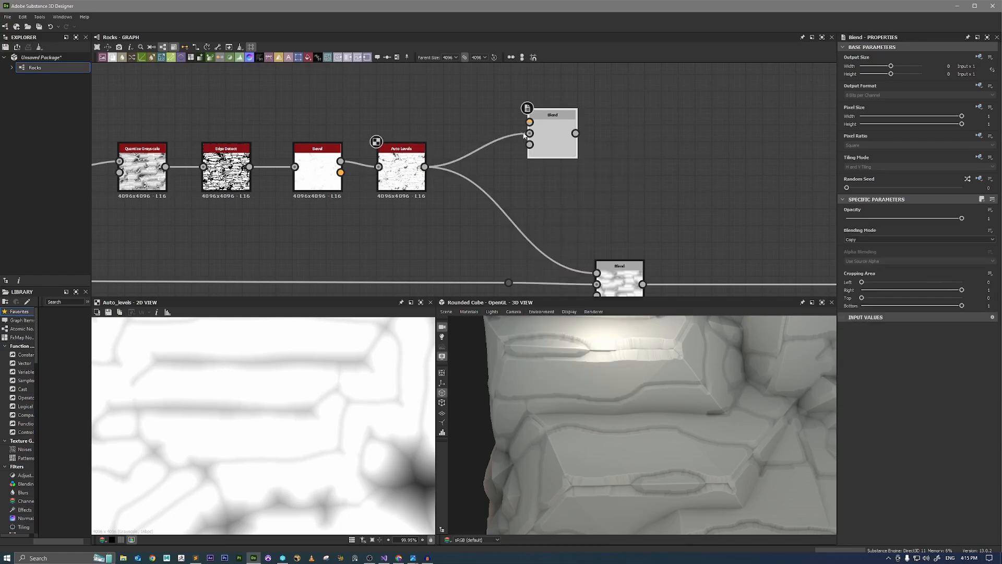
Add a Perlin Noise node above the crack mask's Auto Levels and connect it to the new Blend's foreground.
middle_drag(398, 66, 422, 123)
key(space)
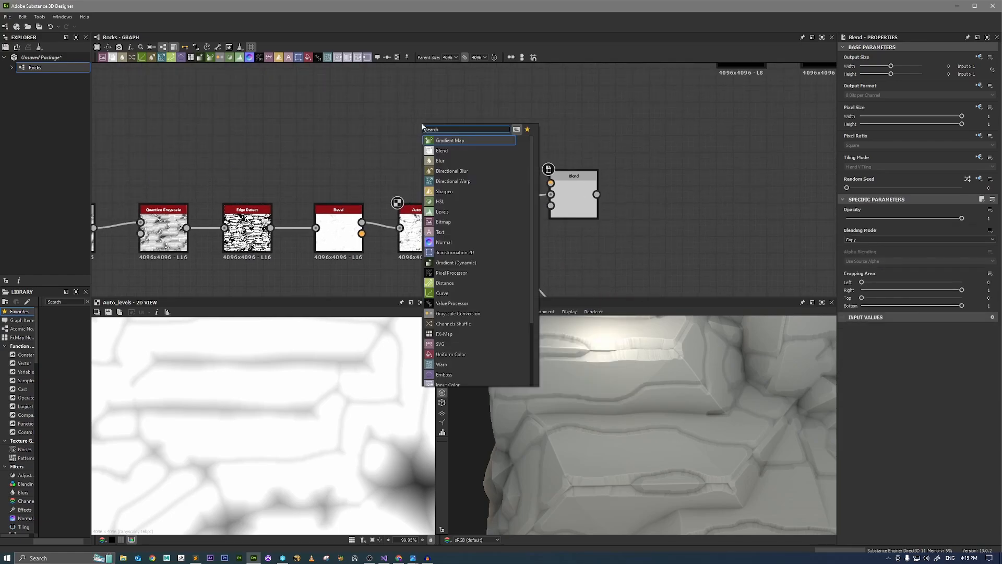
text(perl)
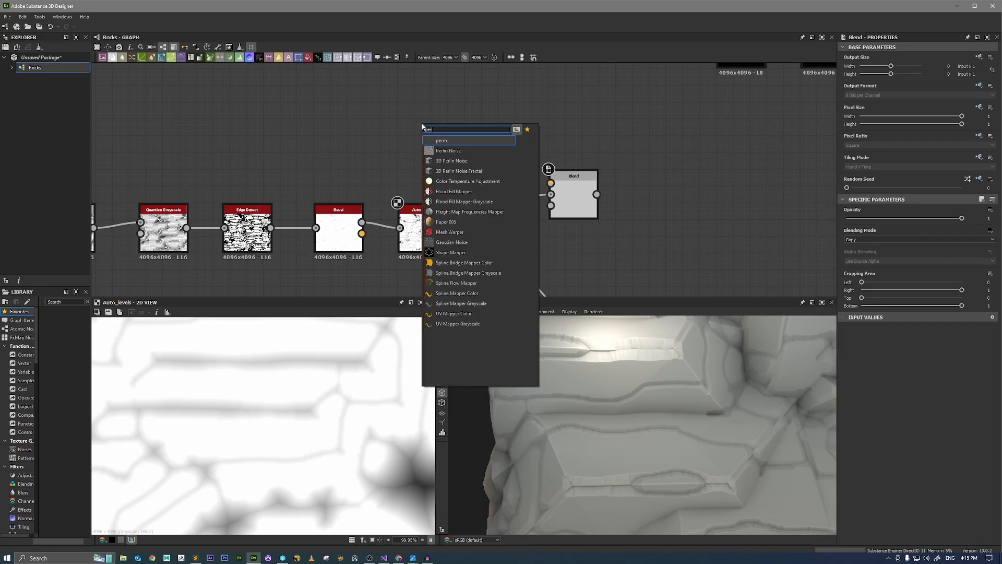
key(Return)
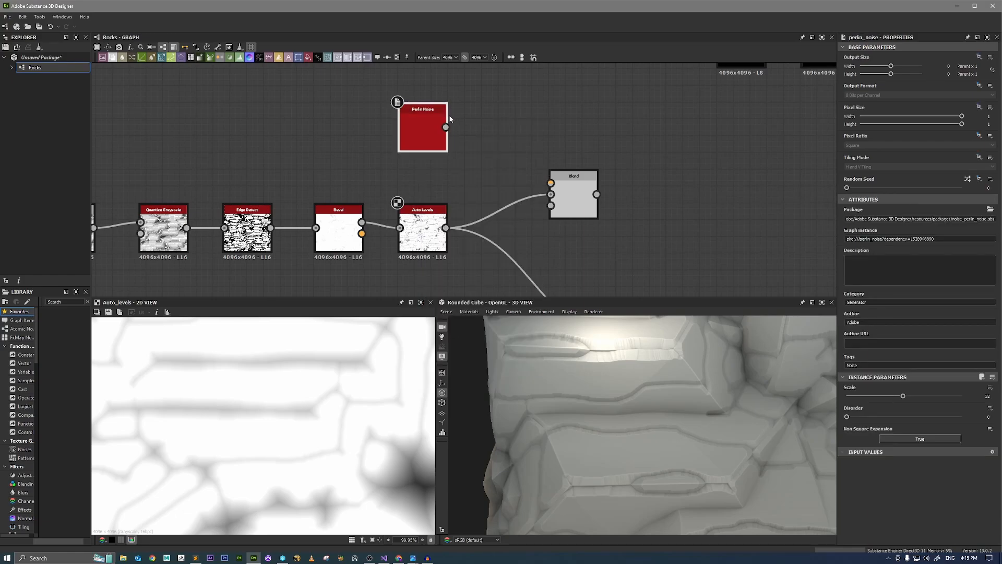
drag(446, 127, 551, 183)
double_click(574, 201)
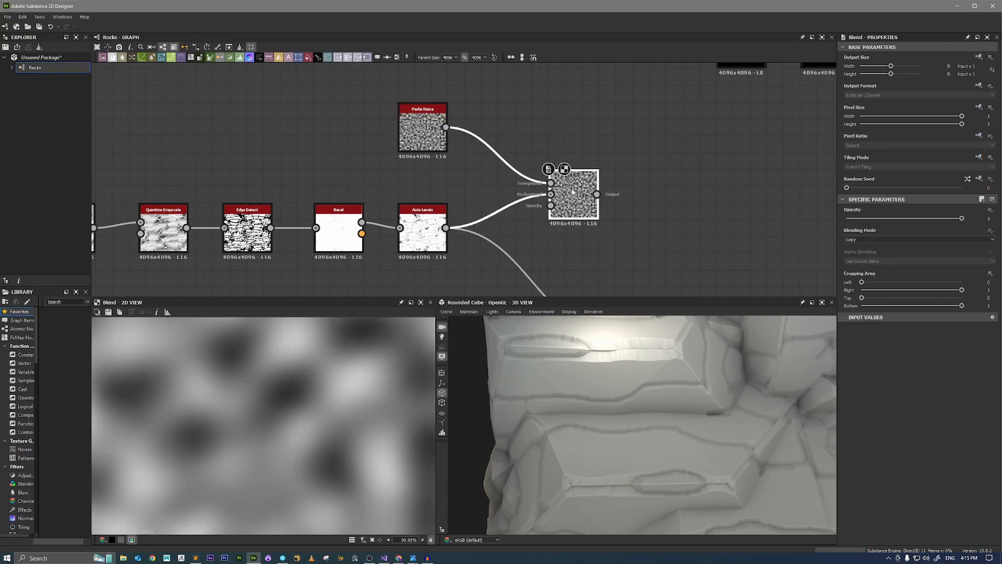
Set the Perlin Noise Blend's blending mode to Add (Linear Dodge) and its opacity to 0.
click(863, 241)
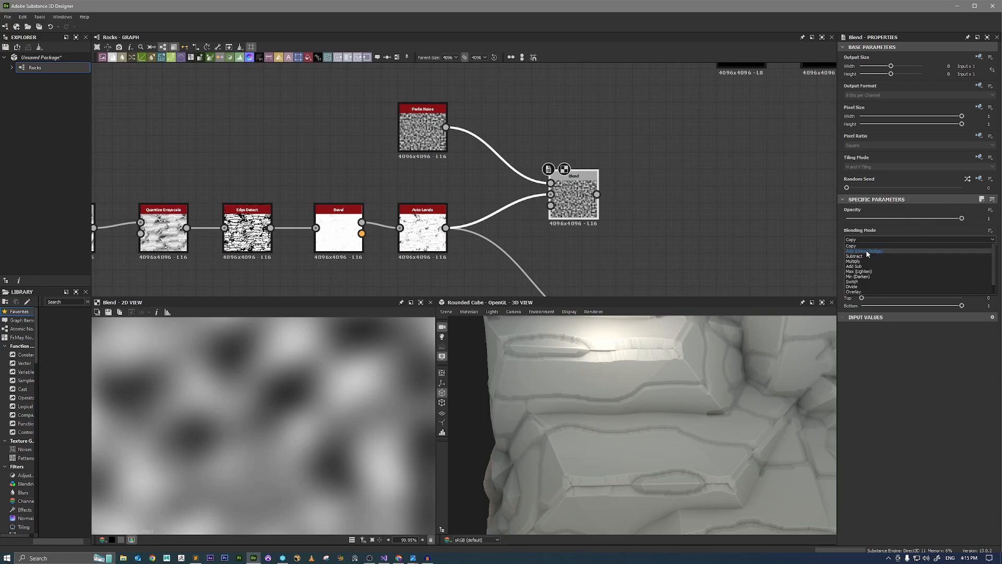
click(866, 249)
scroll(287, 396, down, 5)
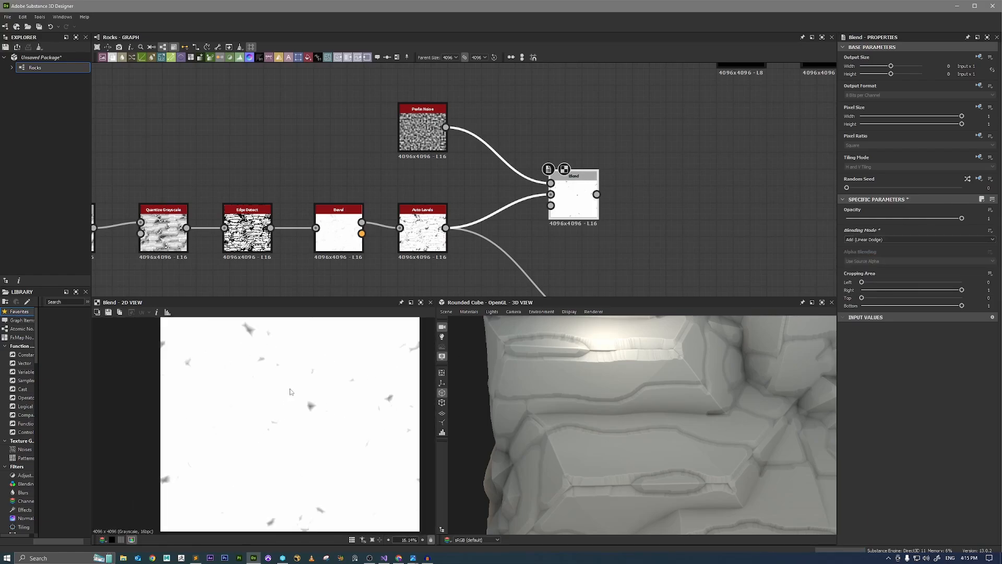
drag(856, 218, 834, 217)
Connect the Perlin Noise Blend's output to the Multiply Blend's foreground and align it with the crack mask's Auto Levels node.
scroll(613, 230, down, 1)
middle_drag(611, 227, 577, 166)
drag(558, 150, 537, 175)
drag(589, 254, 590, 255)
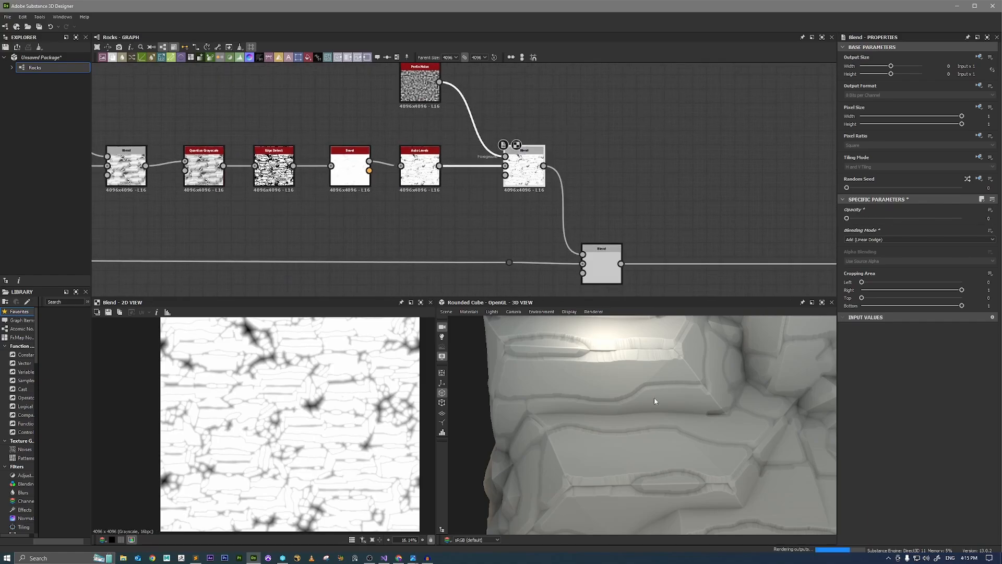
Set the Perlin Noise Blend's opacity to 0.12 and inspect the cracks on the rocks from several 3D views.
scroll(630, 399, up, 3)
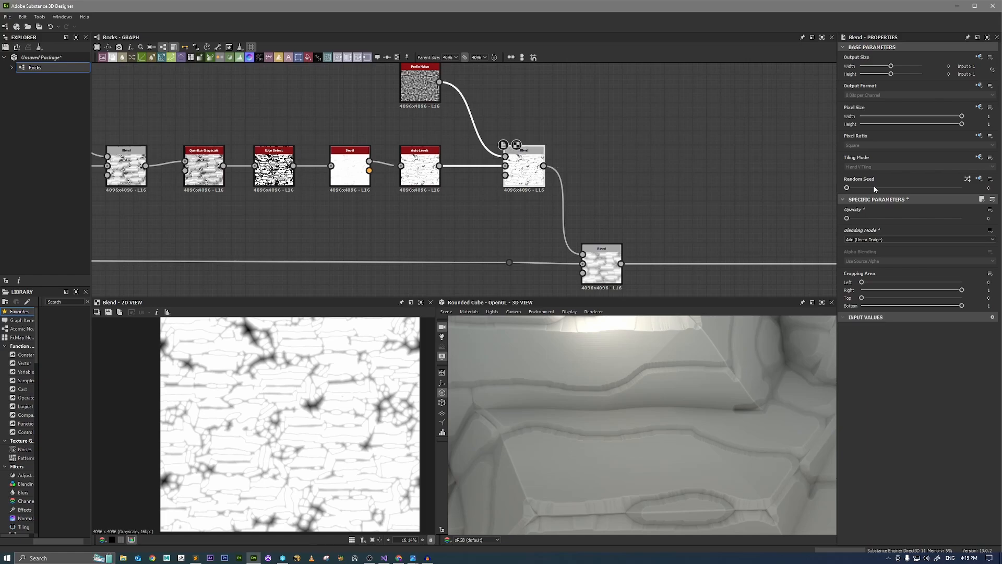
drag(848, 218, 861, 219)
scroll(732, 355, down, 6)
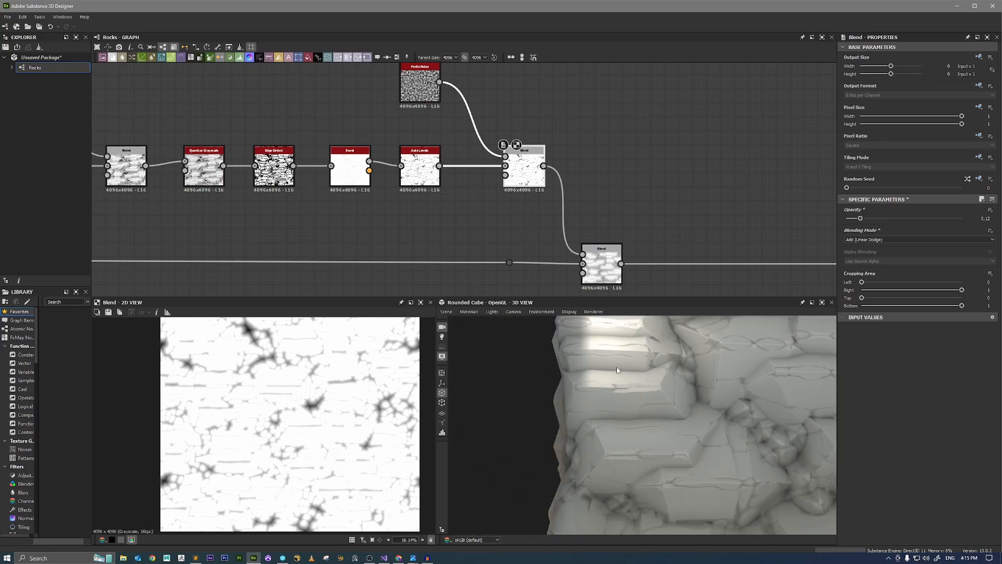
drag(732, 345, 723, 399)
scroll(741, 376, up, 4)
scroll(722, 386, down, 5)
scroll(665, 389, up, 3)
middle_drag(722, 398, 700, 441)
right_drag(700, 441, 821, 453)
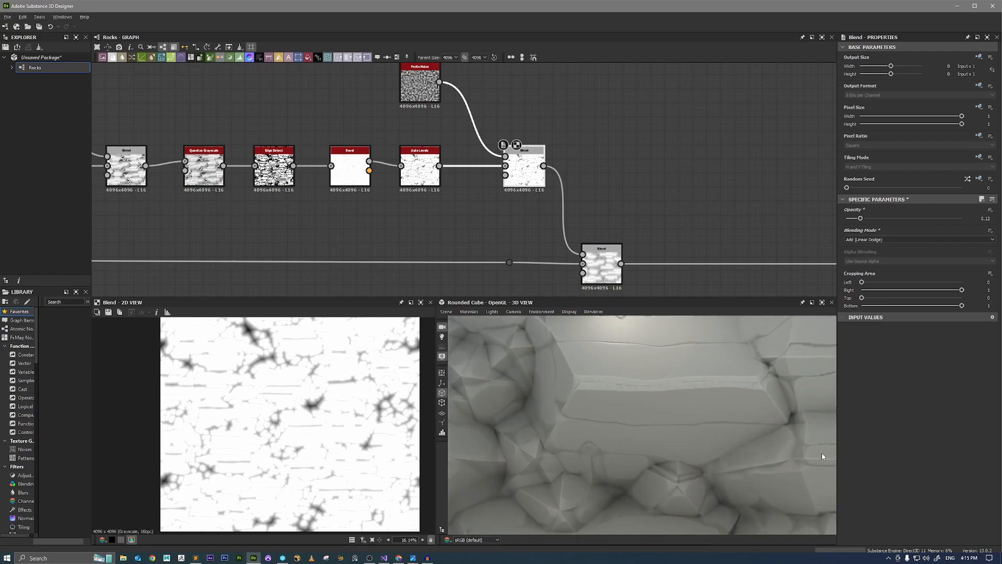
drag(702, 373, 736, 429)
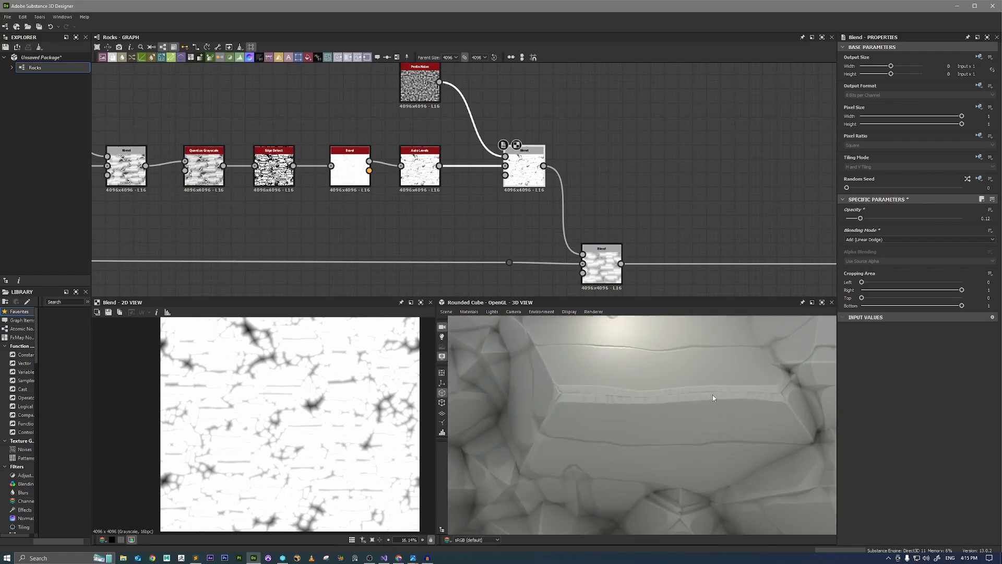
Set the Quantize Grayscale node's Offset to 0.47.
middle_drag(555, 266, 644, 277)
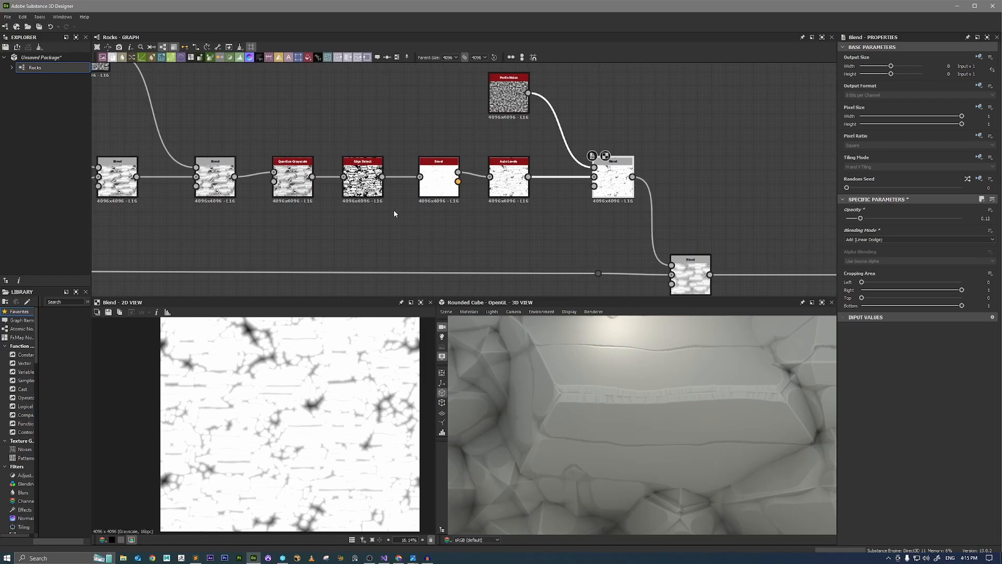
click(293, 173)
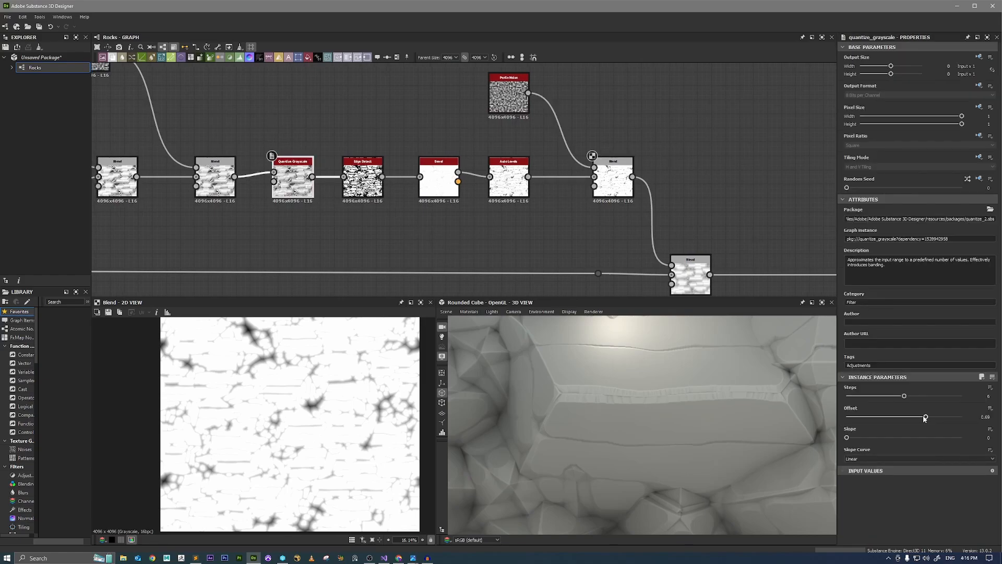
drag(925, 417, 900, 417)
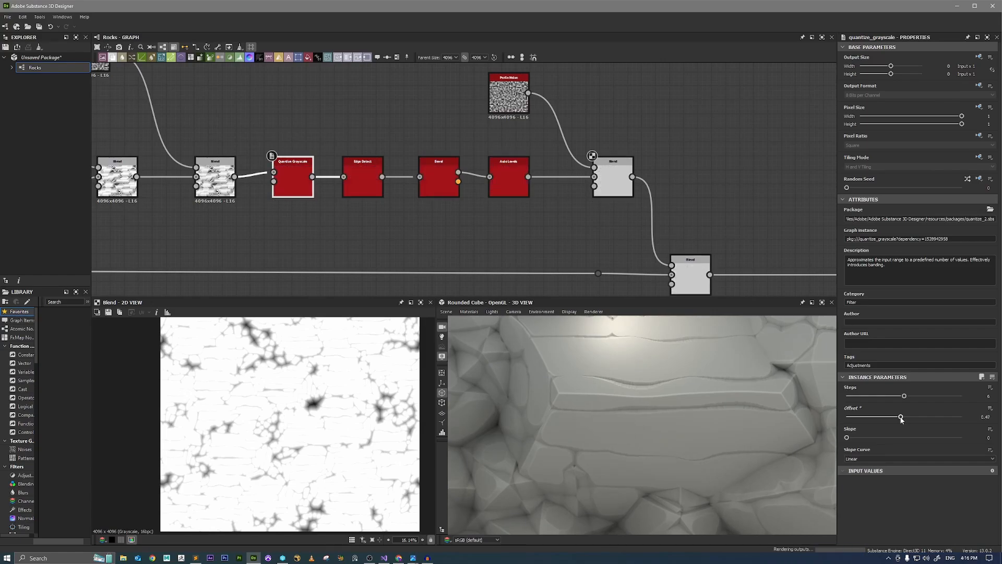
Examine the subtle cracks on the rocks in the 3D view from several angles and distances.
right_drag(603, 391, 626, 392)
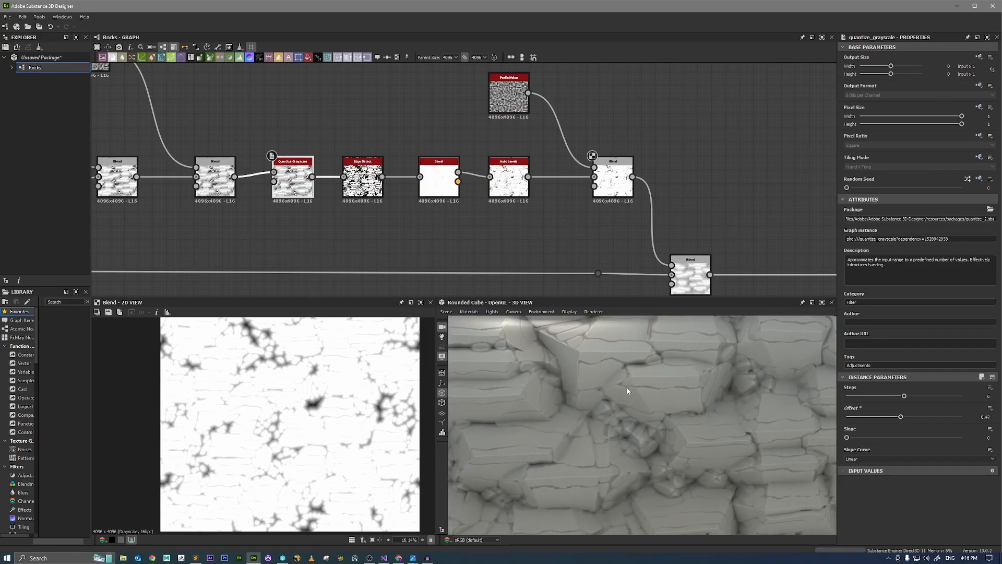
mouse_move(626, 391)
mouse_down()
mouse_move(694, 405)
mouse_move(633, 388)
mouse_up()
right_drag(633, 389, 690, 427)
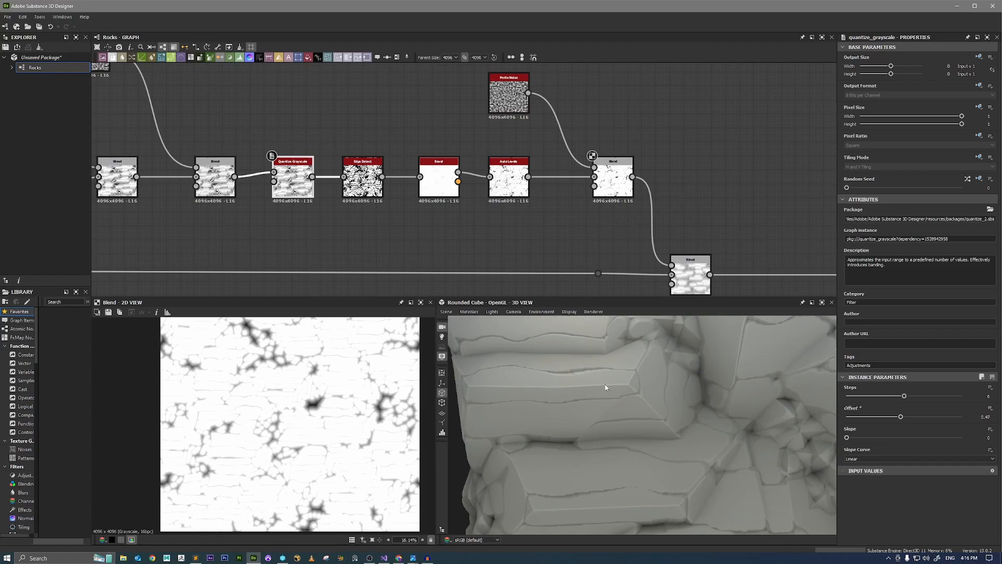
right_drag(577, 386, 553, 377)
drag(695, 429, 729, 444)
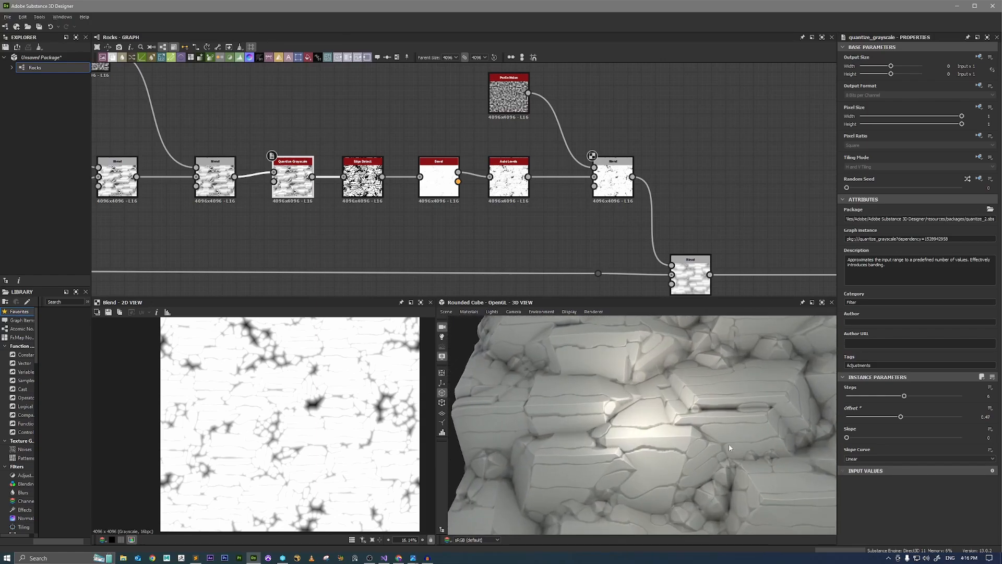
right_drag(728, 444, 752, 472)
mouse_move(752, 472)
mouse_down()
mouse_move(740, 459)
mouse_move(753, 460)
mouse_up()
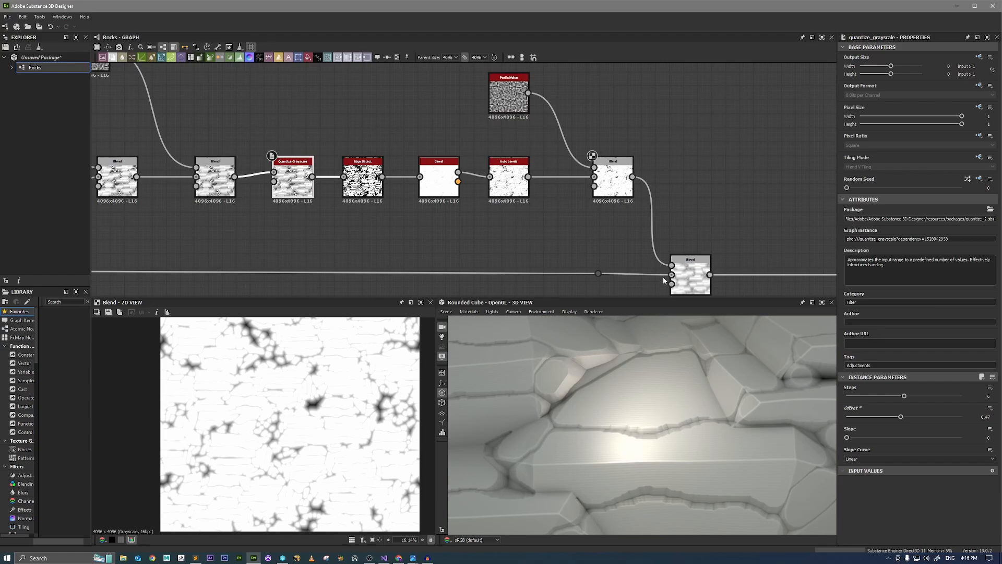
Try an opacity of 0.22 on the Perlin Noise Blend and undo the change.
click(617, 182)
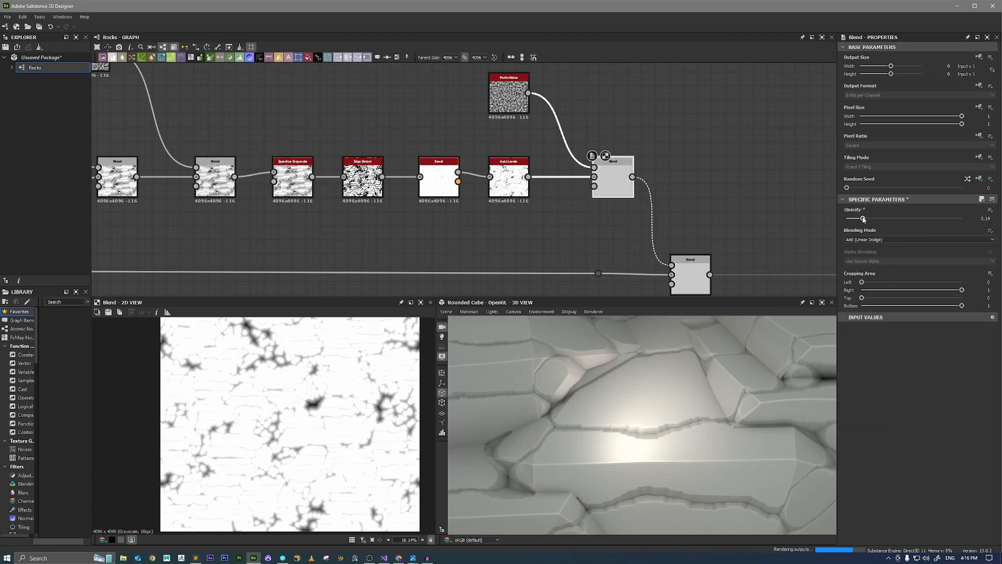
drag(861, 219, 873, 219)
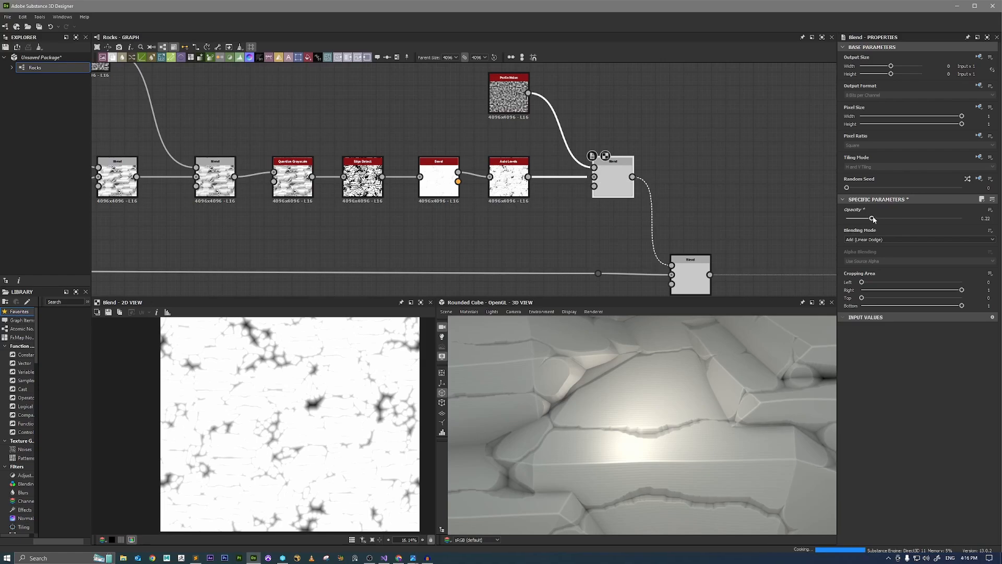
drag(671, 436, 618, 339)
key(ctrl+z)
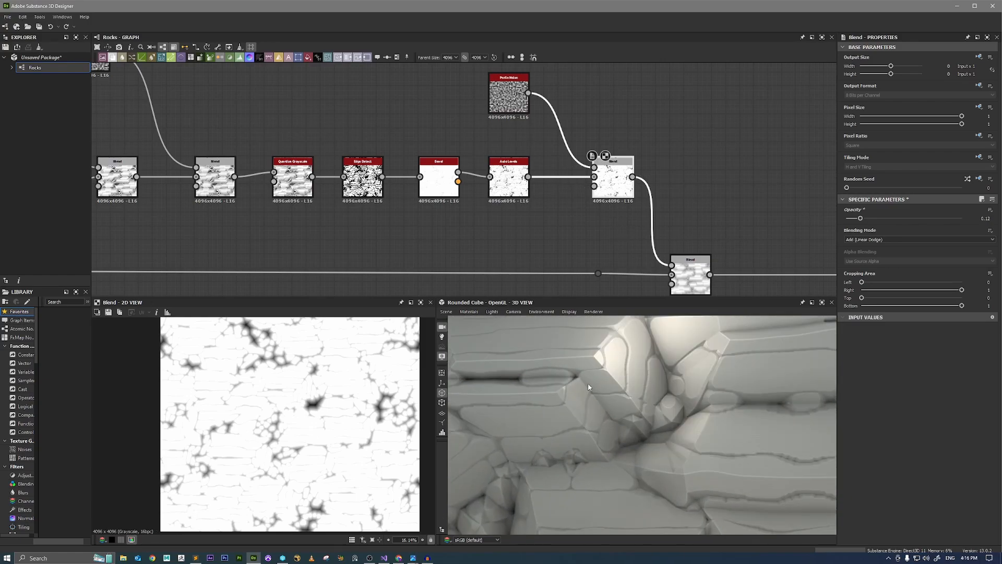
Examine the shape and edges of the cracks up close in the 2D and 3D previews.
scroll(327, 402, up, 7)
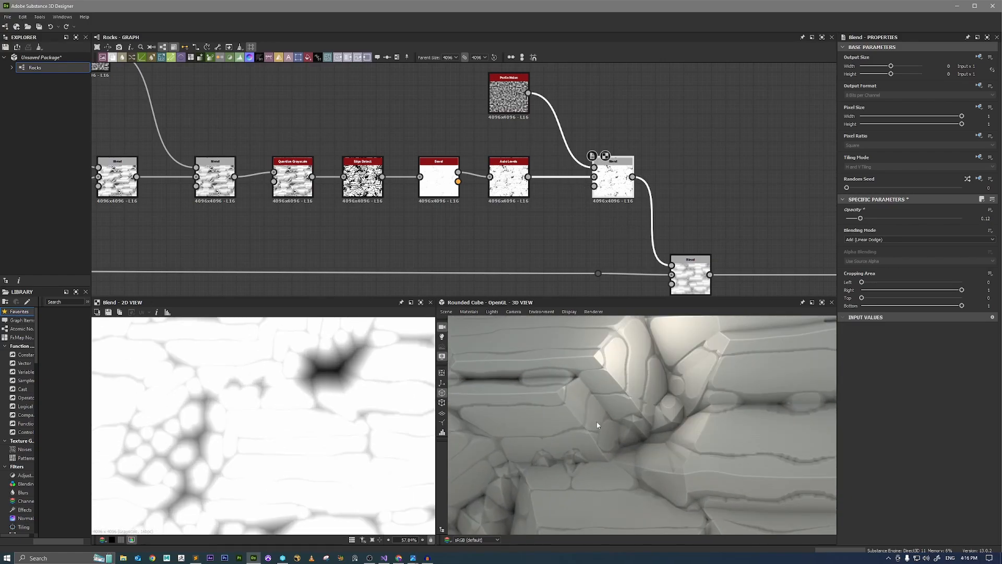
scroll(597, 424, down, 3)
scroll(319, 423, down, 4)
scroll(677, 411, up, 4)
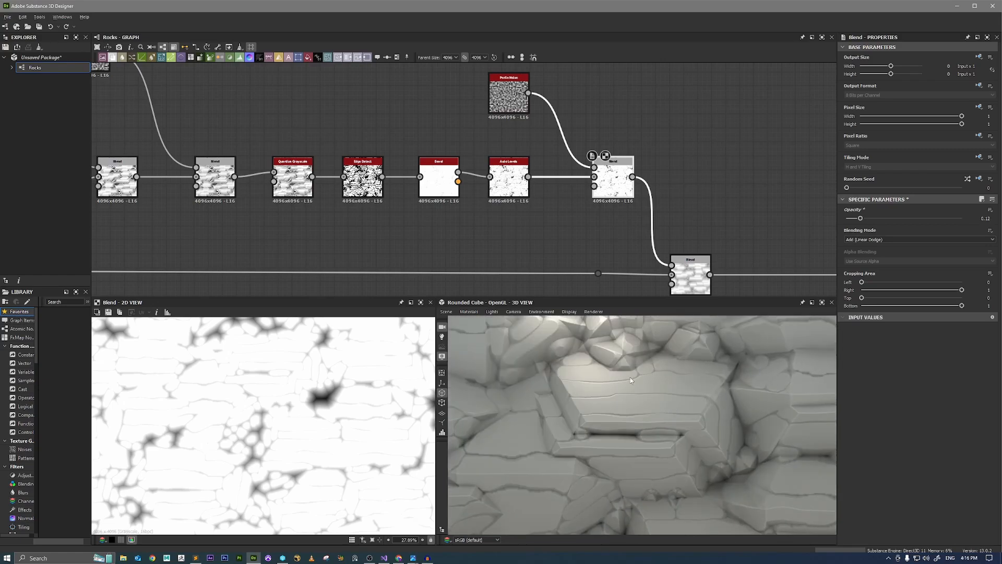
scroll(634, 354, down, 2)
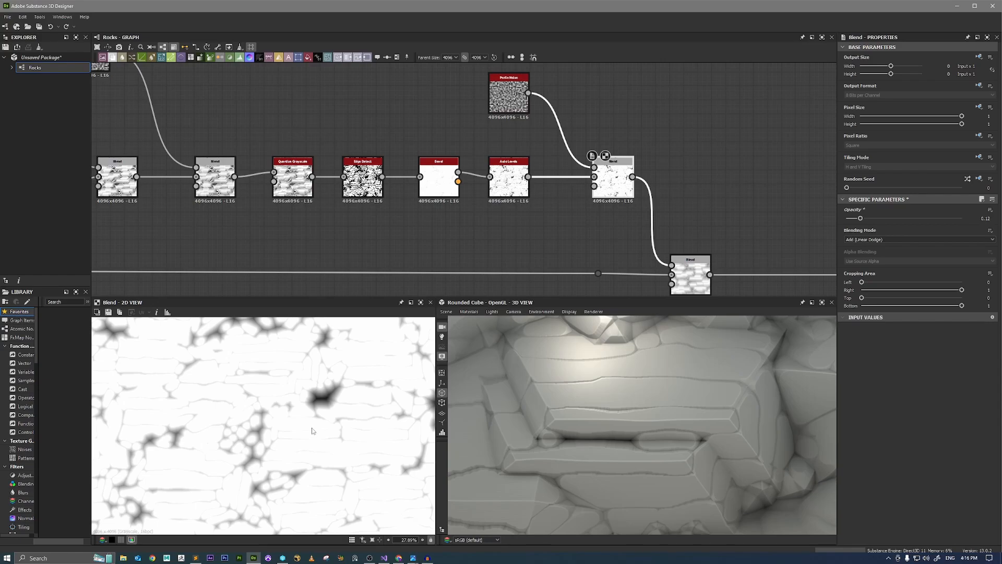
scroll(327, 414, up, 2)
scroll(314, 410, up, 2)
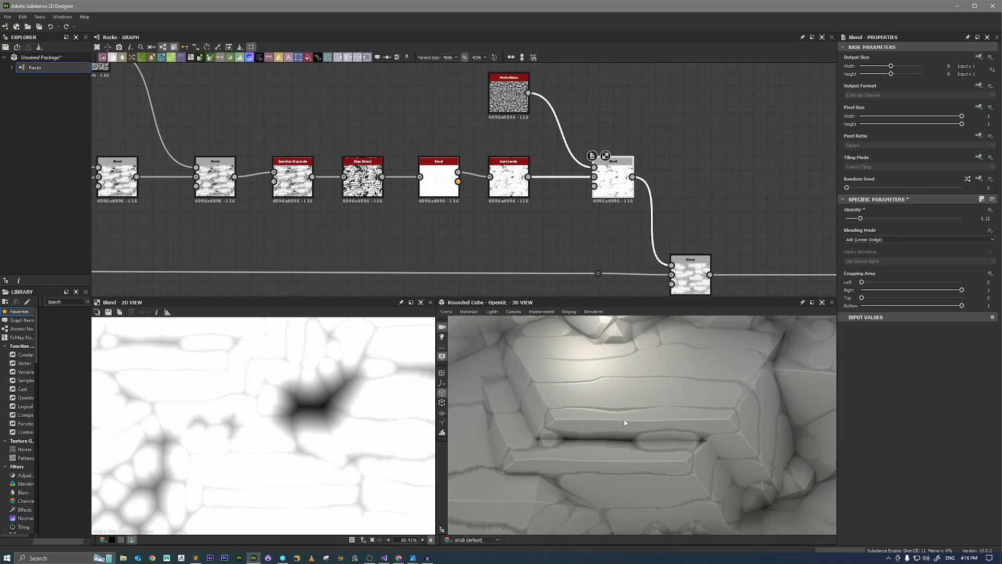
scroll(601, 412, up, 3)
scroll(598, 399, down, 3)
scroll(594, 387, up, 1)
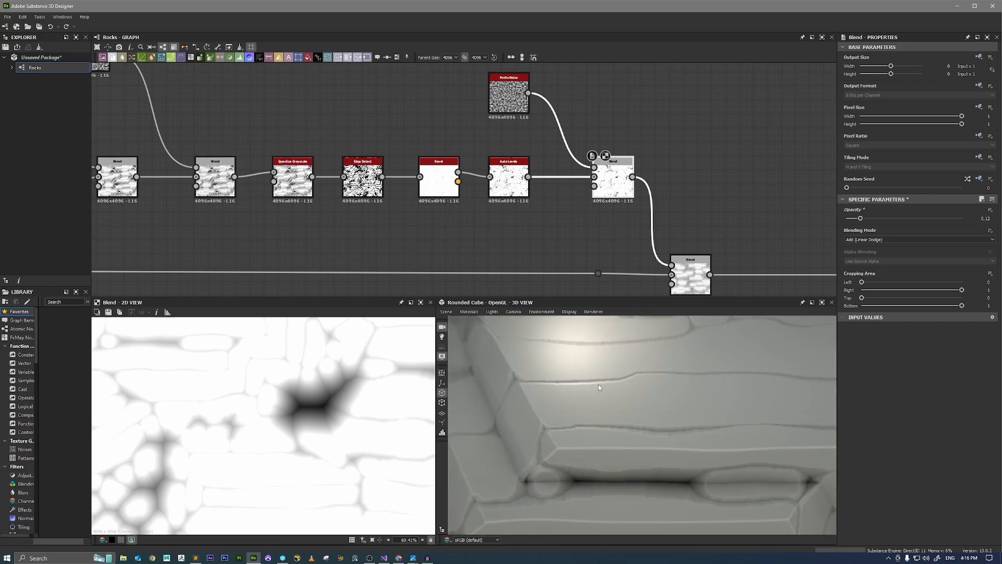
scroll(715, 276, down, 3)
Move the Multiply Blend and the three separate output pairs farther downstream in the graph.
middle_drag(746, 268, 661, 233)
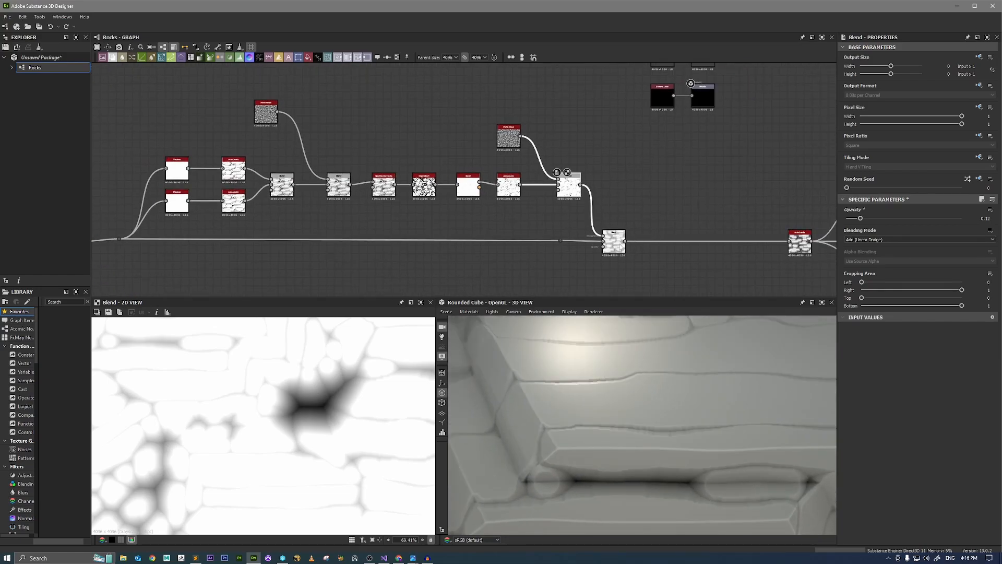
drag(619, 247, 706, 245)
scroll(556, 223, up, 1)
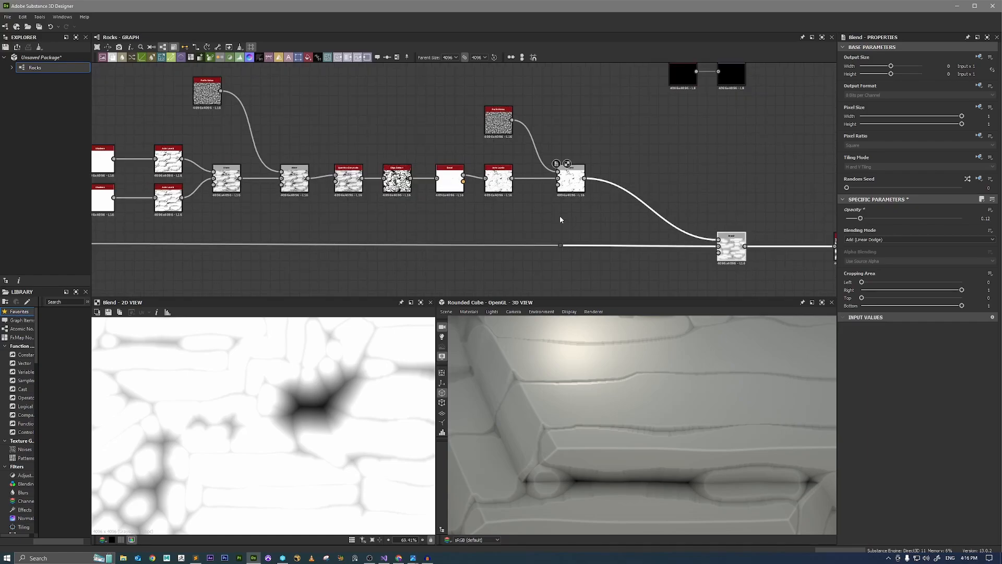
scroll(560, 219, down, 3)
middle_drag(665, 132, 571, 133)
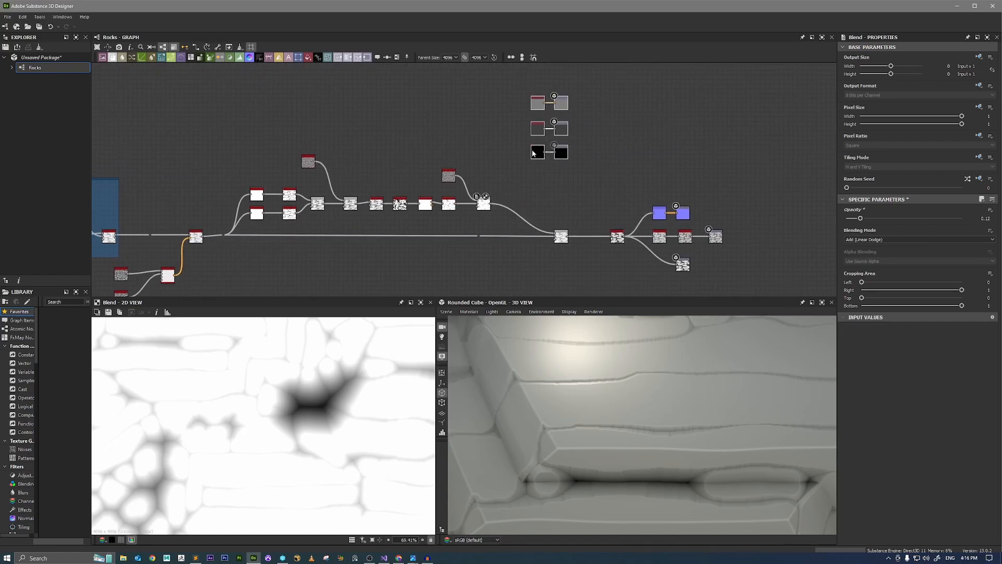
drag(533, 153, 701, 143)
Shift the final Auto Levels node with its output branches and the Multiply Blend farther downstream to make room after the cracks.
drag(766, 188, 614, 275)
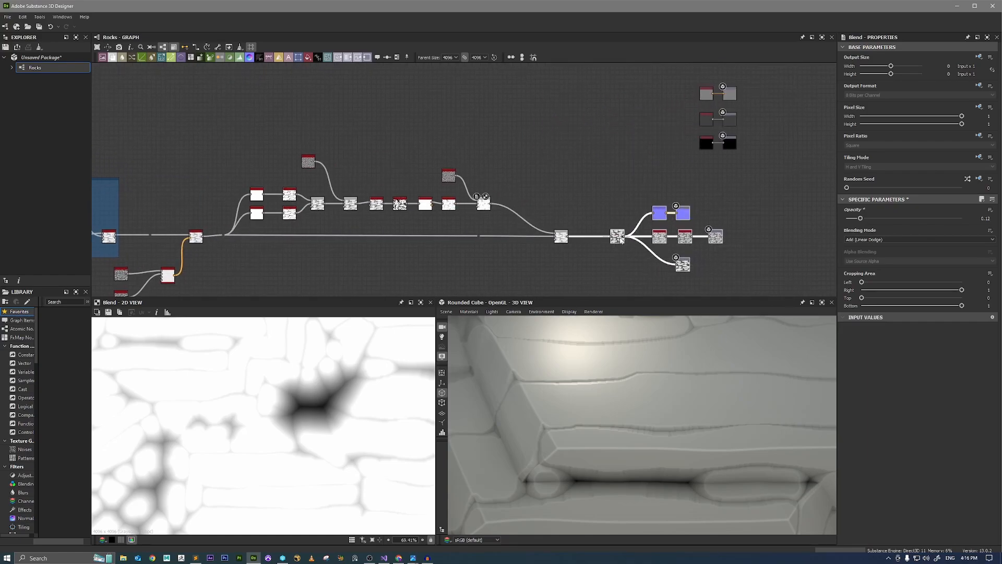
drag(621, 240, 715, 240)
scroll(529, 234, up, 1)
drag(574, 238, 662, 237)
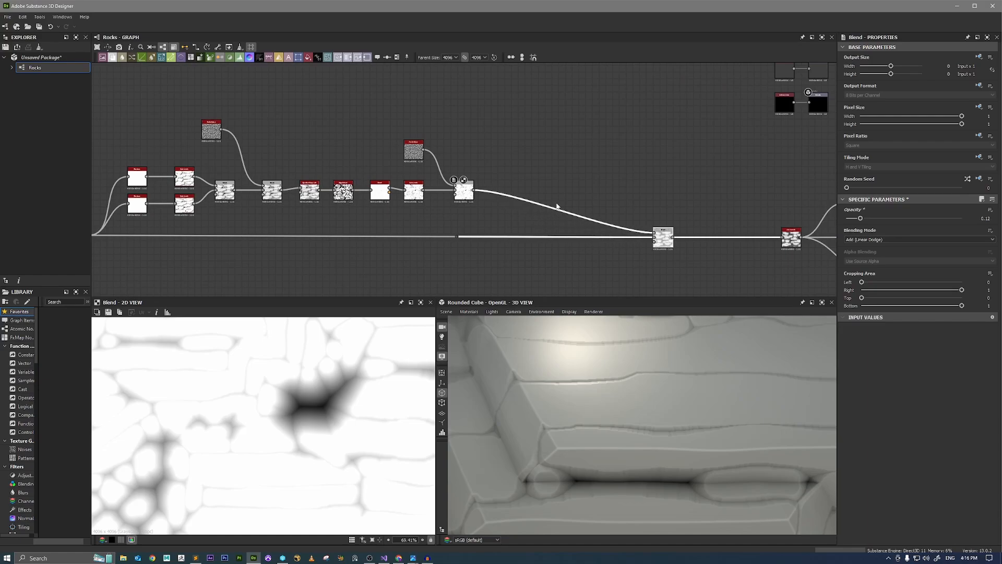
Review the crack branch and the earlier Vector Warp Grayscale setup driven by two Perlin Noise nodes and an RGBA Merge.
scroll(486, 196, up, 3)
scroll(301, 413, up, 1)
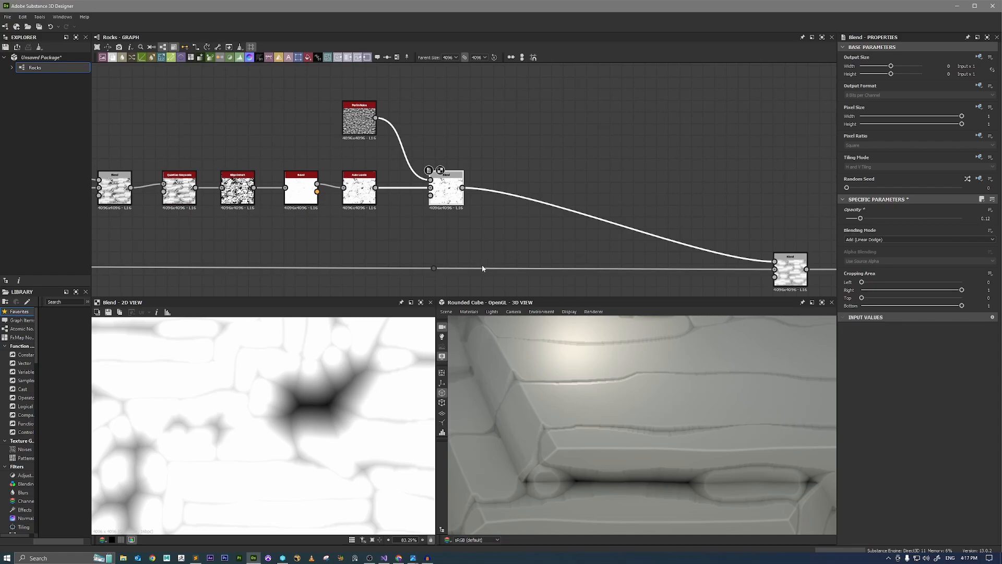
middle_drag(495, 201, 526, 260)
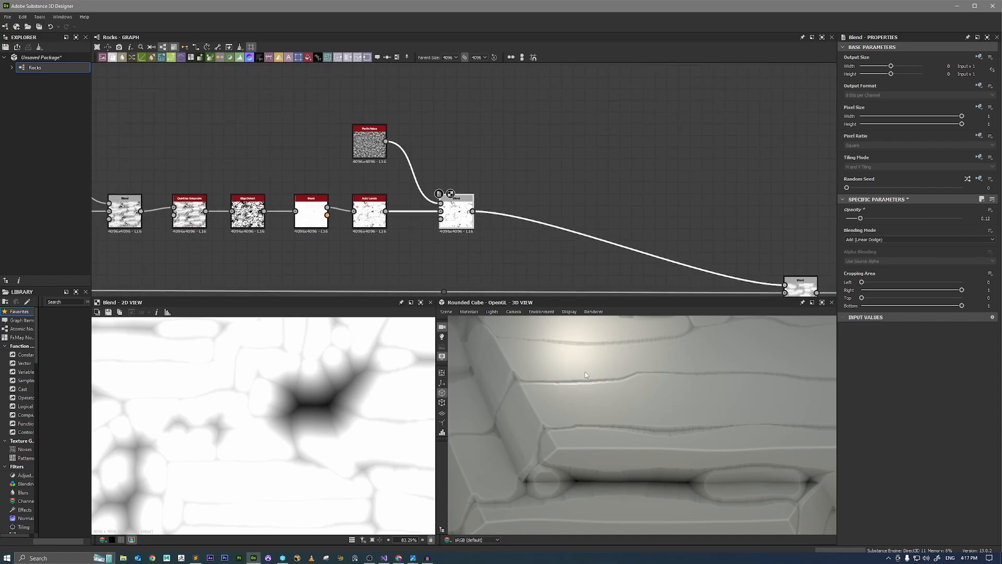
scroll(585, 372, up, 2)
scroll(585, 372, down, 4)
scroll(503, 183, up, 1)
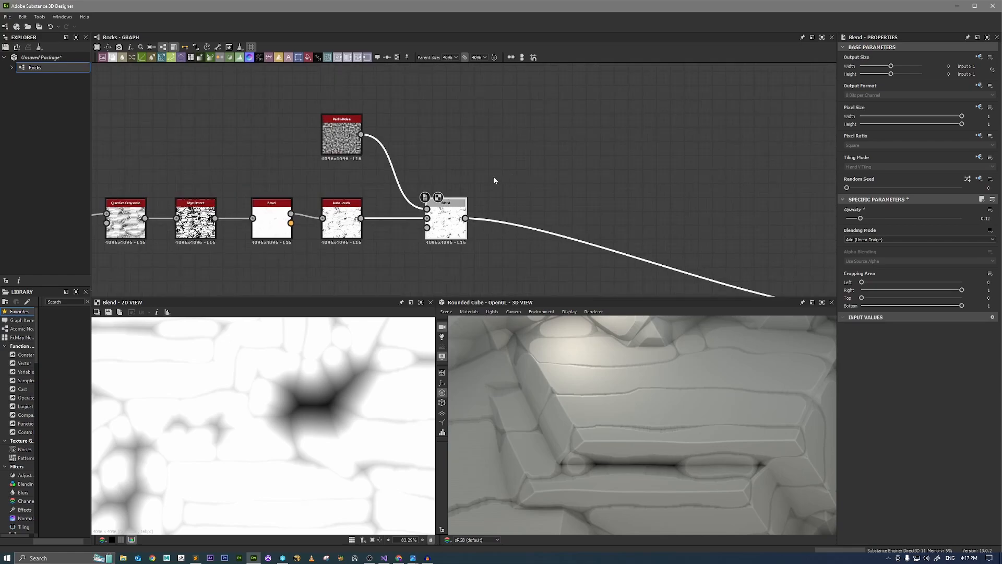
scroll(432, 224, down, 4)
middle_drag(433, 224, 667, 125)
middle_drag(245, 209, 455, 177)
scroll(343, 202, up, 2)
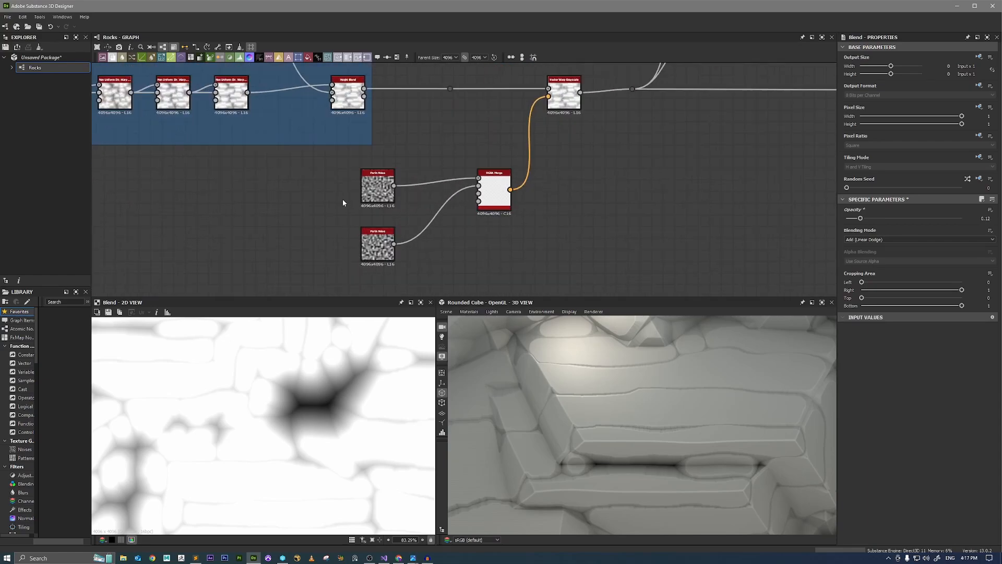
scroll(543, 130, down, 2)
scroll(565, 117, up, 3)
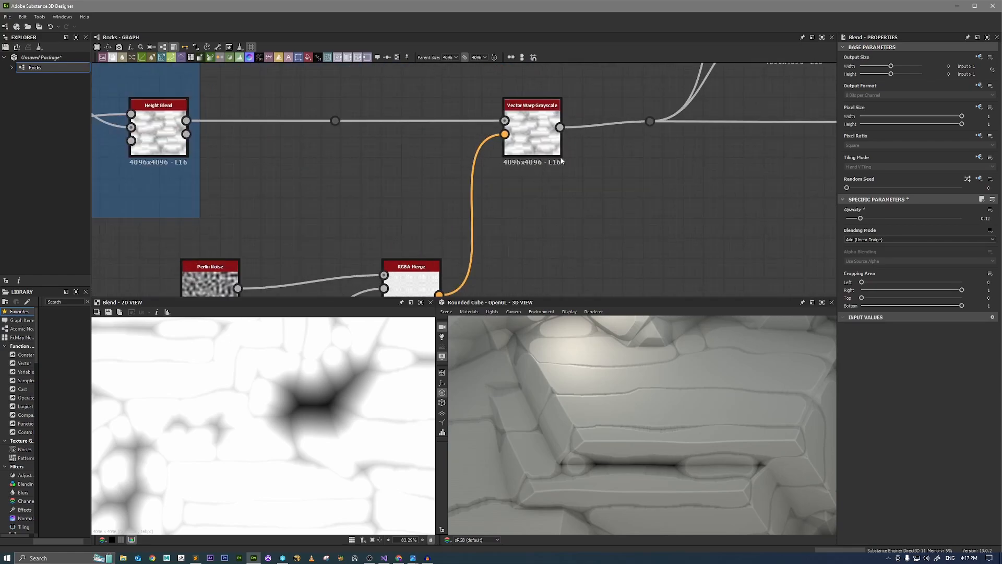
scroll(559, 168, down, 3)
Add a Vector Warp Grayscale node after the Perlin Noise Blend in the crack branch.
middle_drag(692, 159, 113, 267)
scroll(501, 195, up, 3)
key(space)
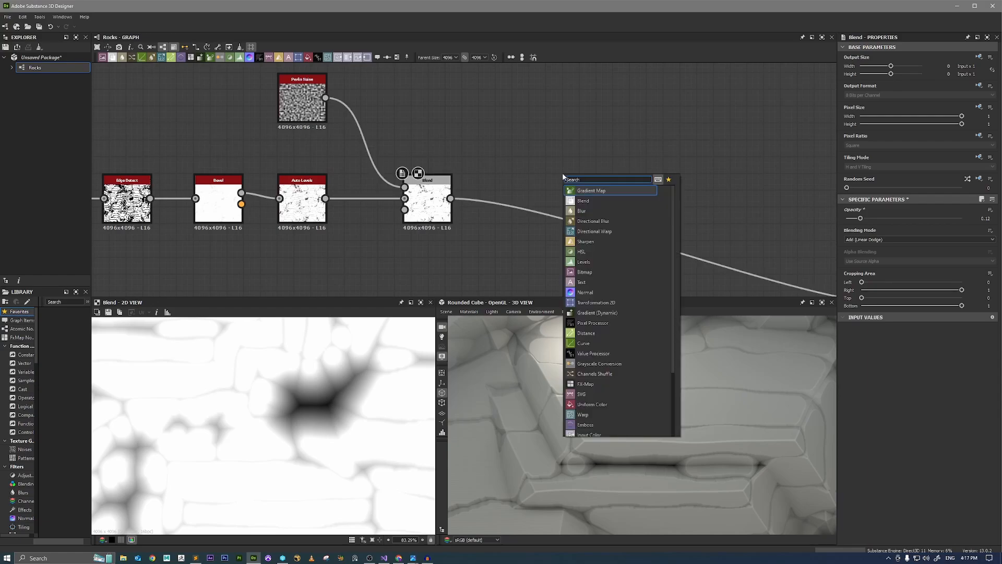
text(vector)
key(Down)
key(Down)
key(Down)
key(Return)
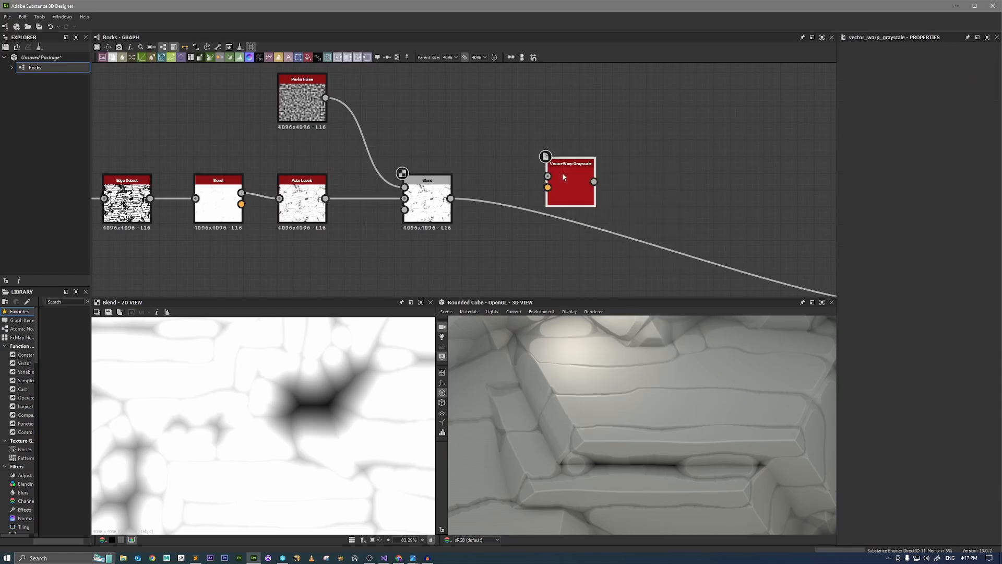
Preview the new Vector Warp Grayscale, connect the Perlin Noise Blend to its Input, and move it above the crack branch.
double_click(582, 190)
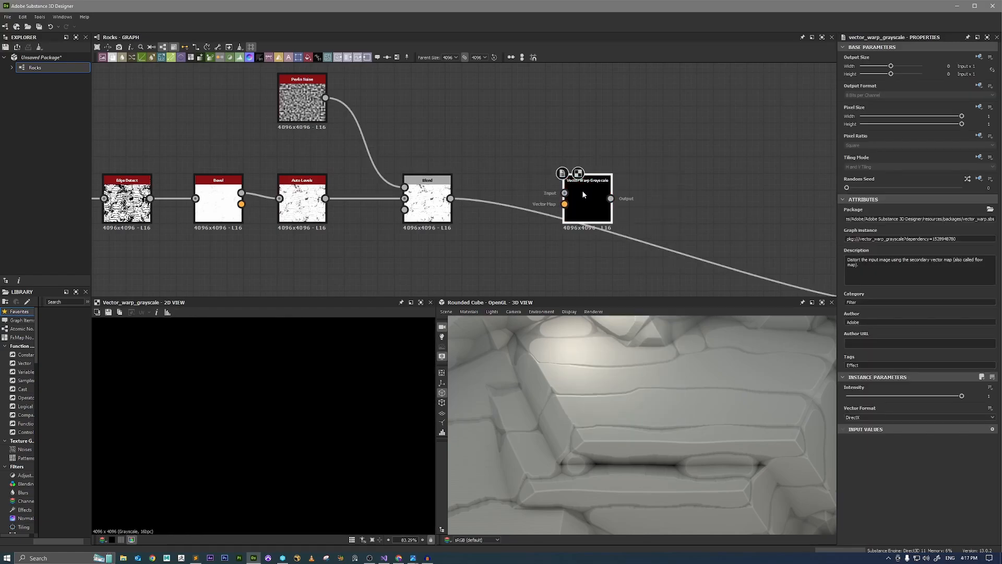
drag(451, 199, 564, 193)
scroll(588, 196, down, 3)
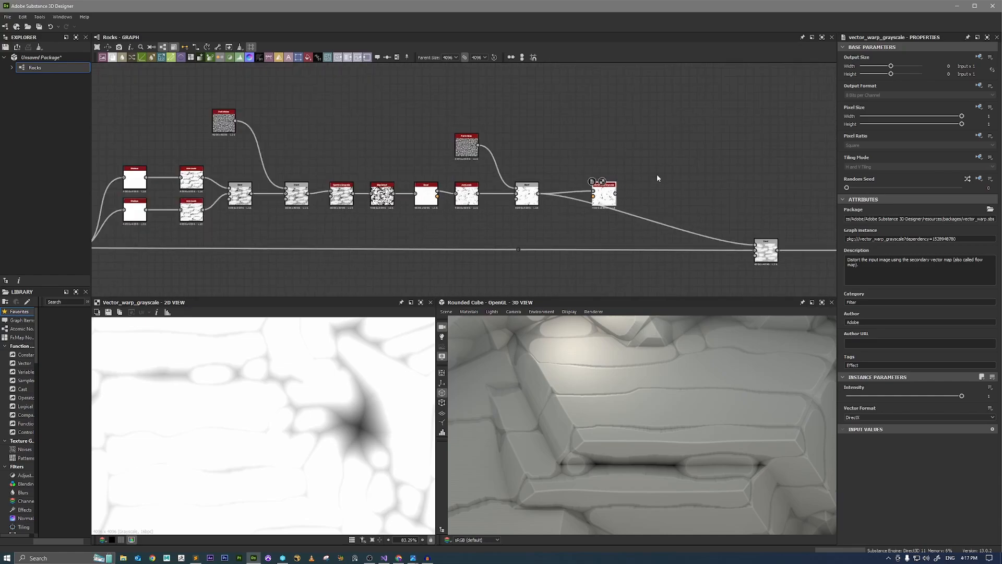
middle_drag(622, 188, 575, 212)
drag(556, 221, 621, 168)
Add a Clouds 1 noise node near the new Vector Warp Grayscale and preview it in the 2D view.
scroll(559, 158, up, 3)
key(space)
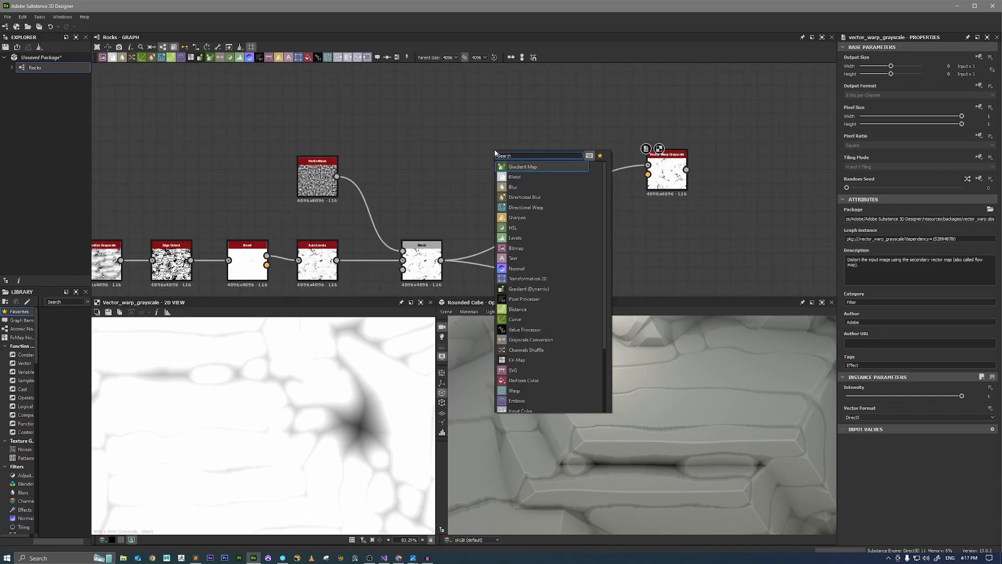
text(cloud)
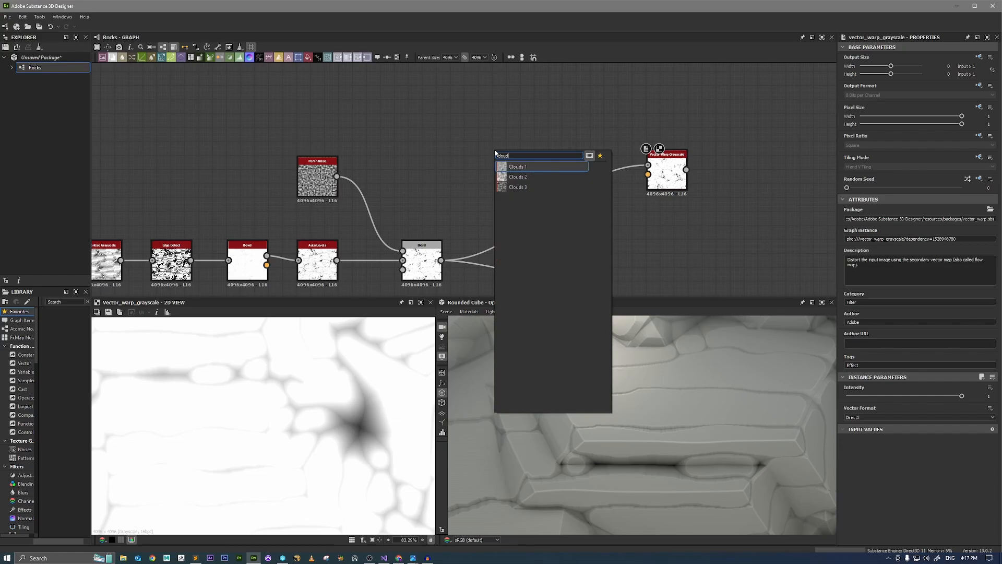
key(Return)
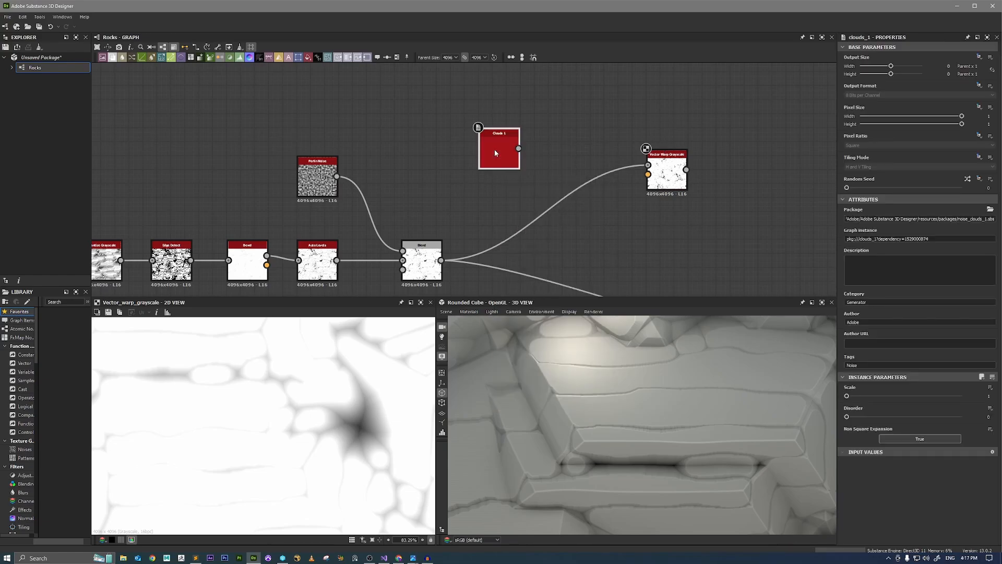
double_click(494, 149)
scroll(319, 433, up, 2)
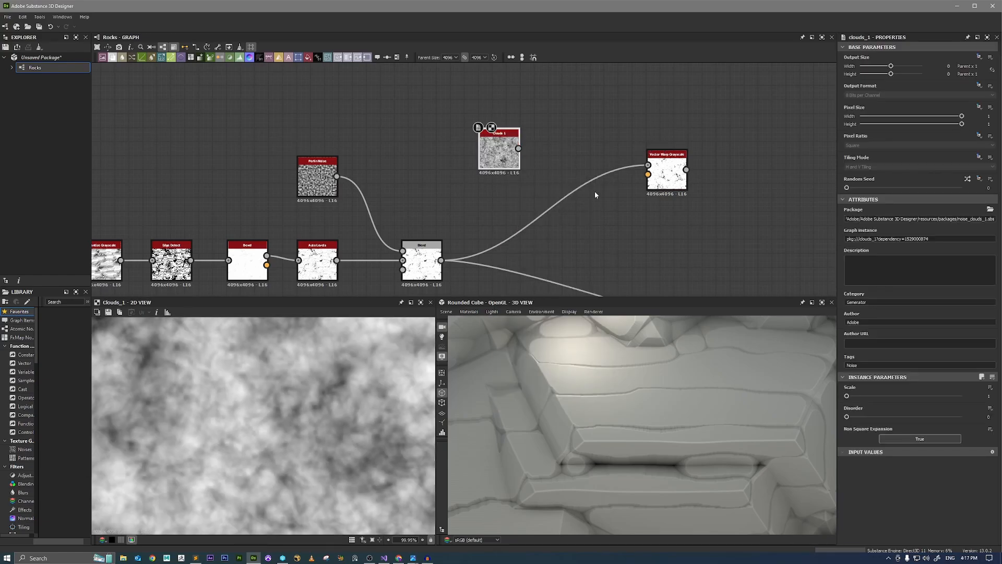
Arrange Clouds 1 below the Vector Warp Grayscale, duplicate it, and set the copy's Random Seed to 5.
drag(666, 175, 672, 153)
drag(500, 151, 583, 207)
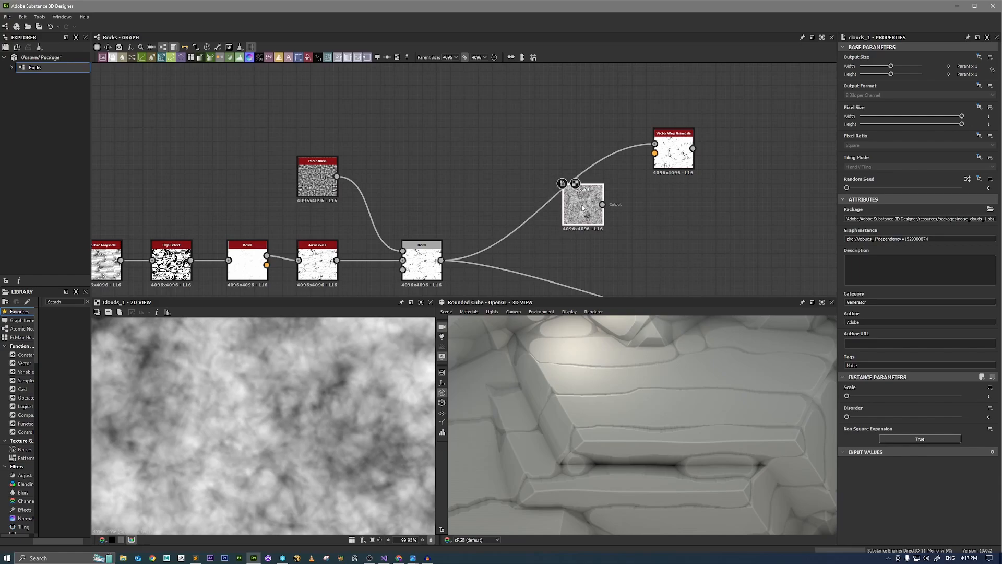
key(ctrl+d)
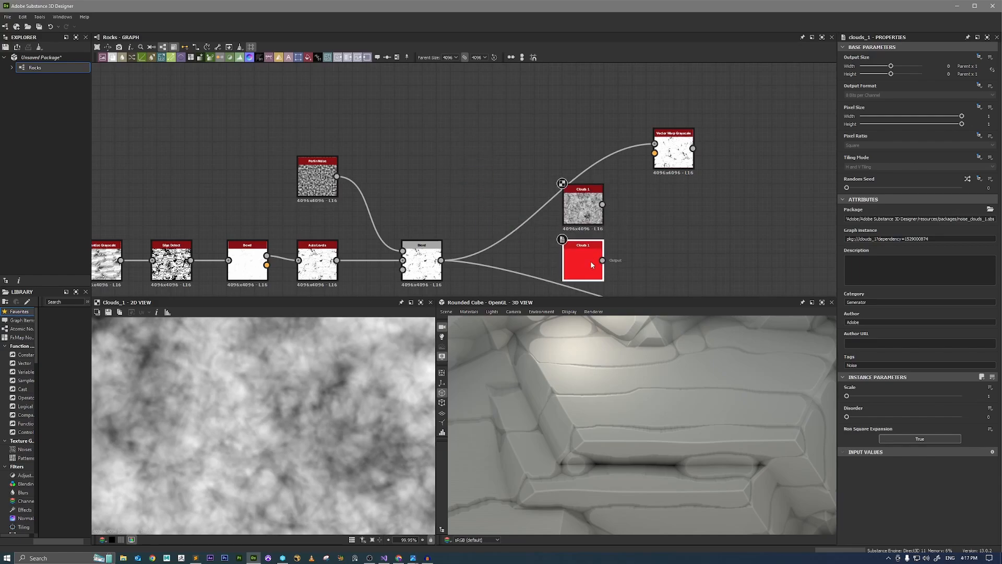
click(590, 261)
drag(884, 186, 903, 188)
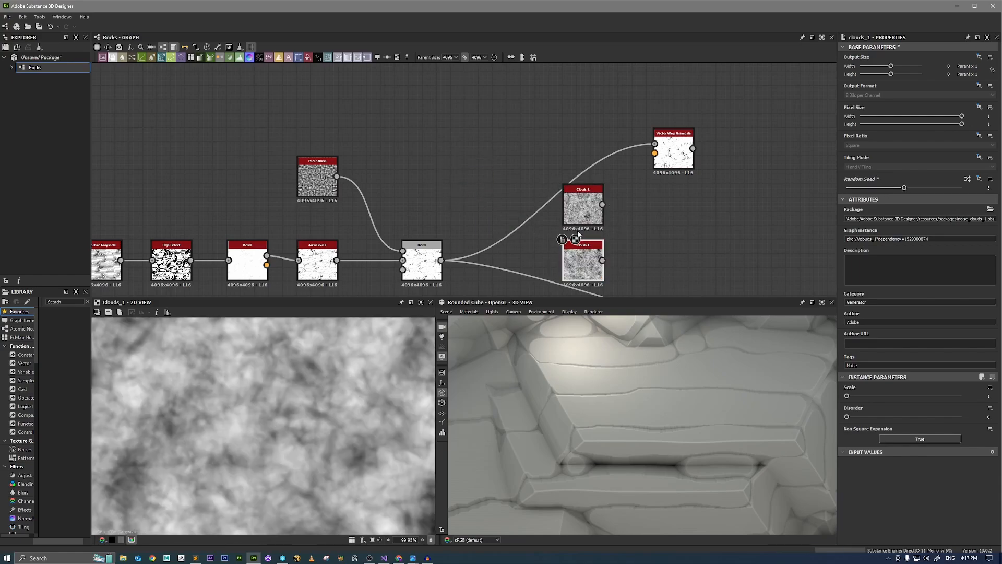
Combine the two Clouds 1 nodes with an RGBA Merge, feed it into the Vector Warp Grayscale's Vector Map input, and preview the warp.
drag(656, 206, 657, 207)
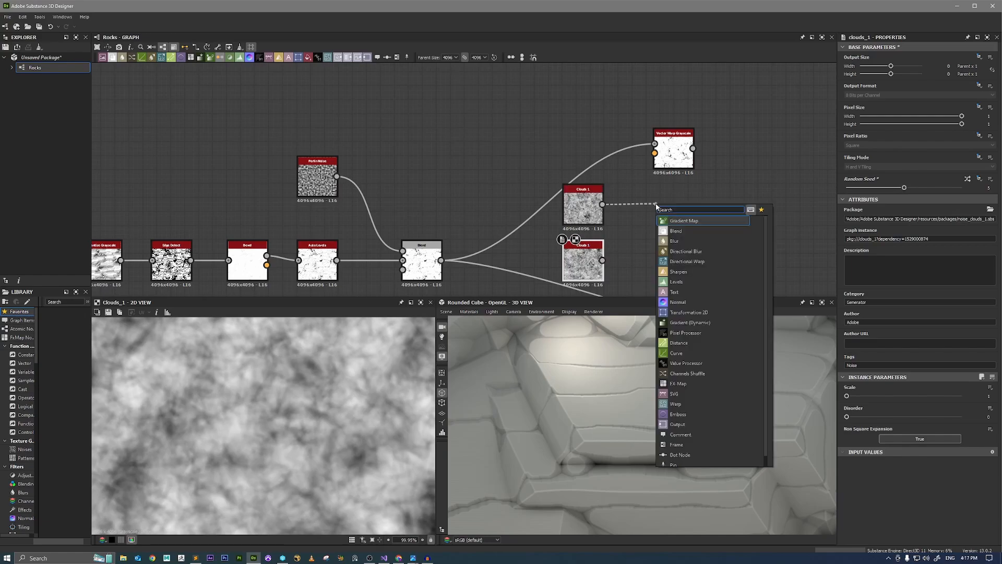
text(rgba)
click(678, 221)
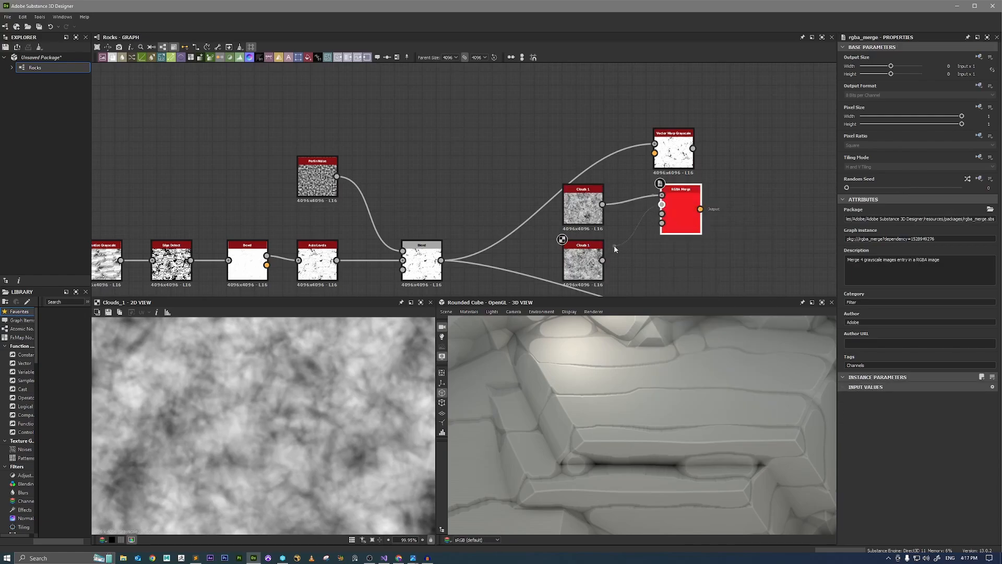
drag(673, 151, 750, 152)
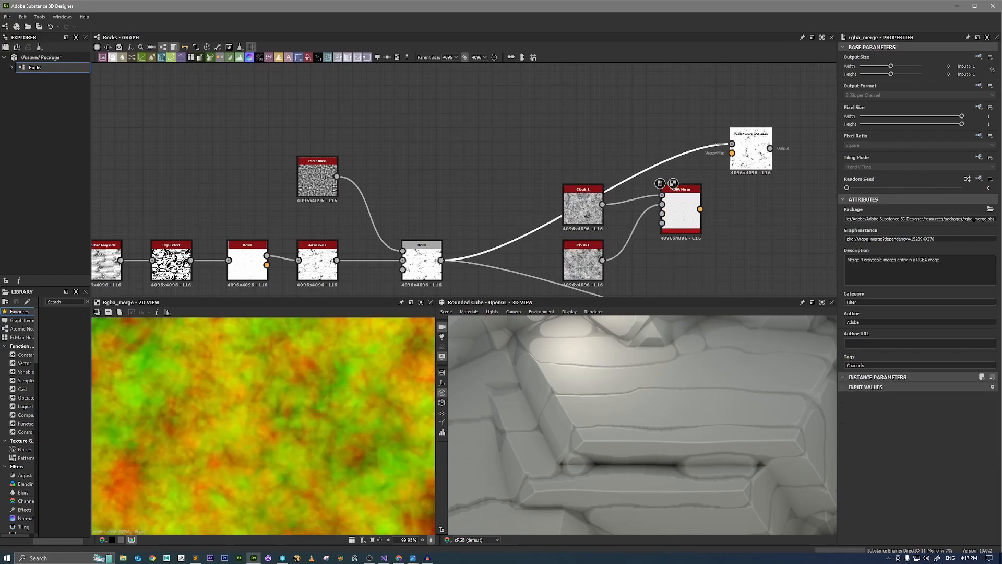
drag(700, 209, 732, 153)
double_click(746, 166)
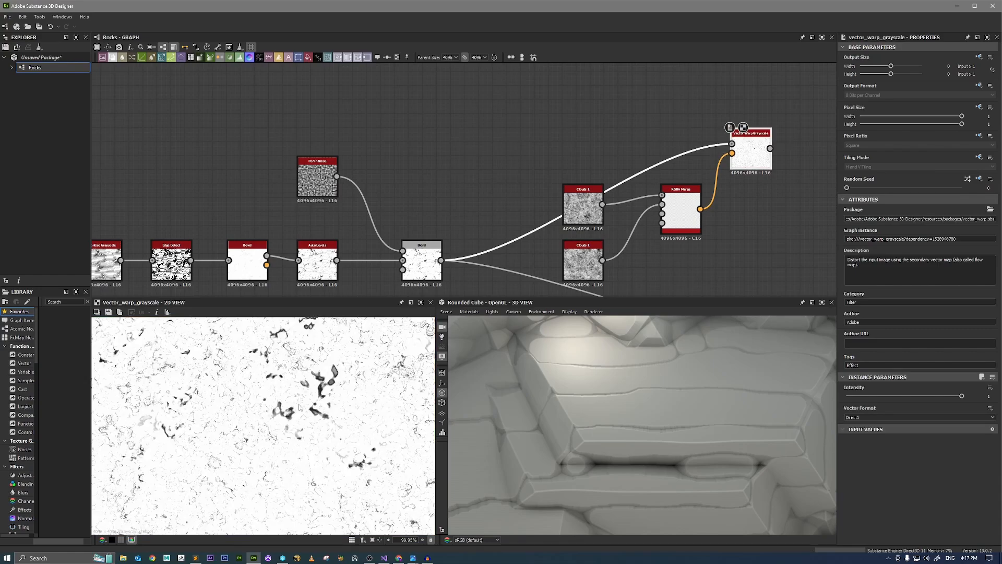
Set the Vector Warp Grayscale's Intensity to 0.02 and inspect the warped cracks in the 2D view.
mouse_move(860, 396)
mouse_down()
mouse_move(838, 399)
mouse_move(849, 400)
mouse_up()
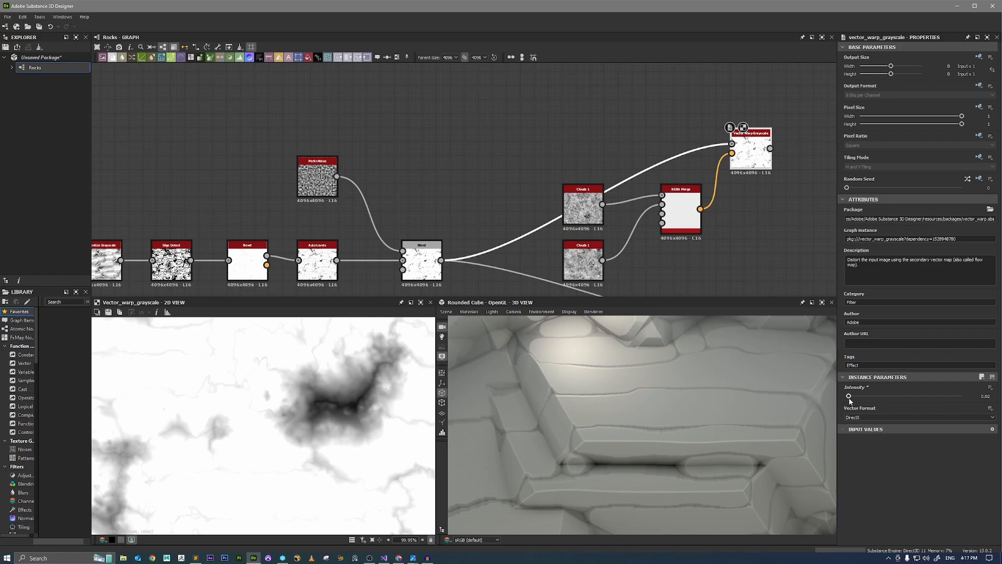
scroll(267, 450, down, 4)
scroll(214, 422, up, 5)
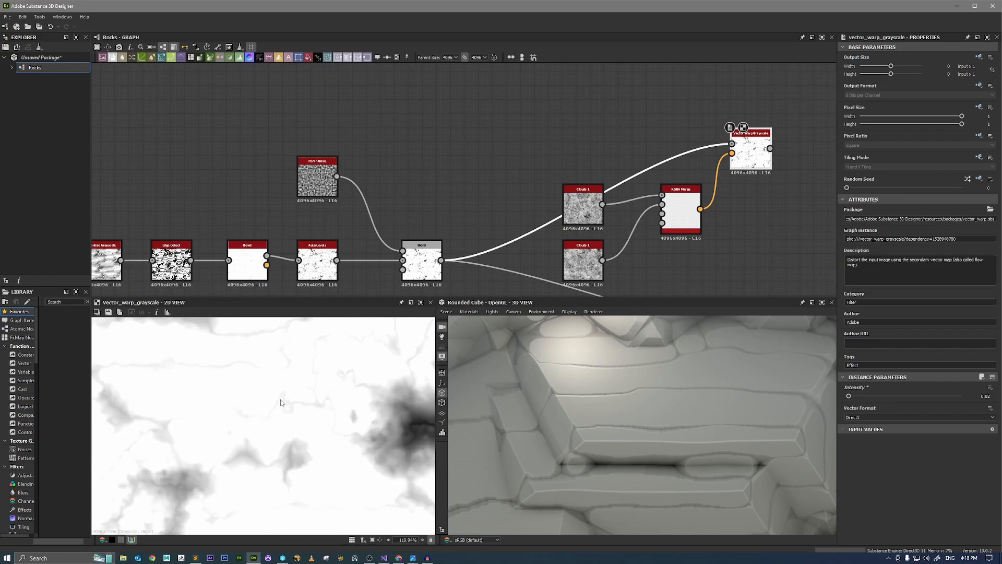
scroll(279, 402, down, 2)
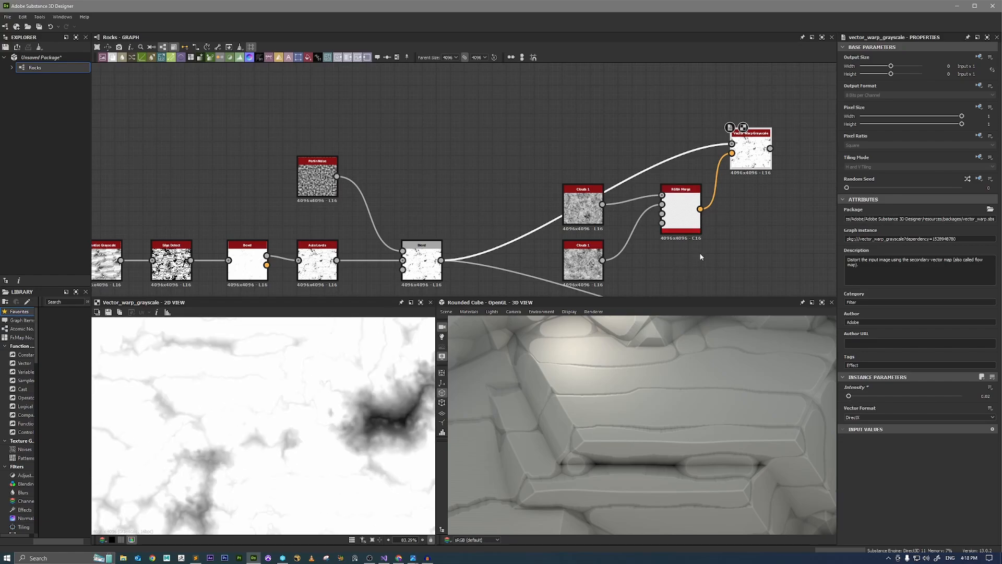
scroll(656, 256, down, 1)
scroll(589, 255, up, 2)
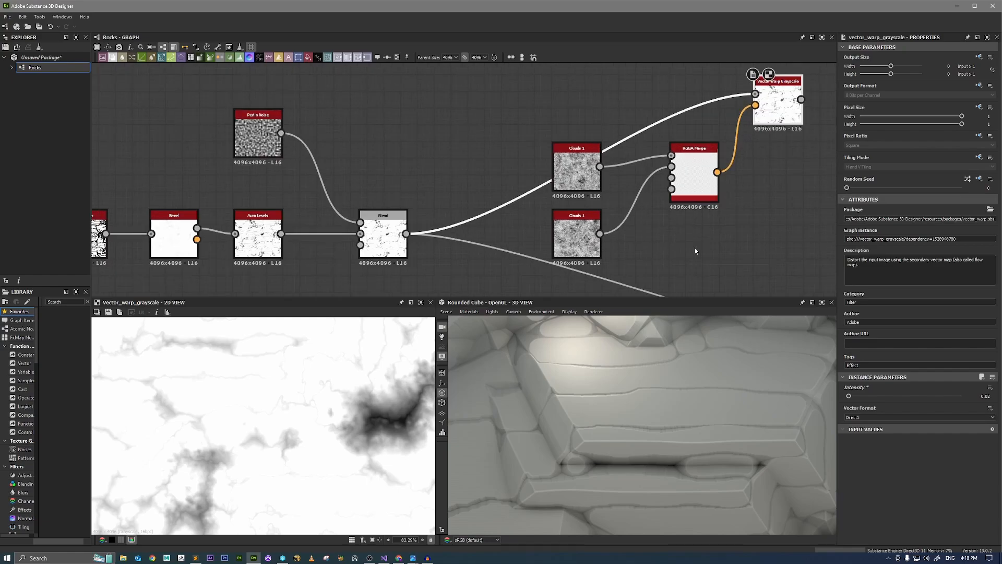
click(574, 231)
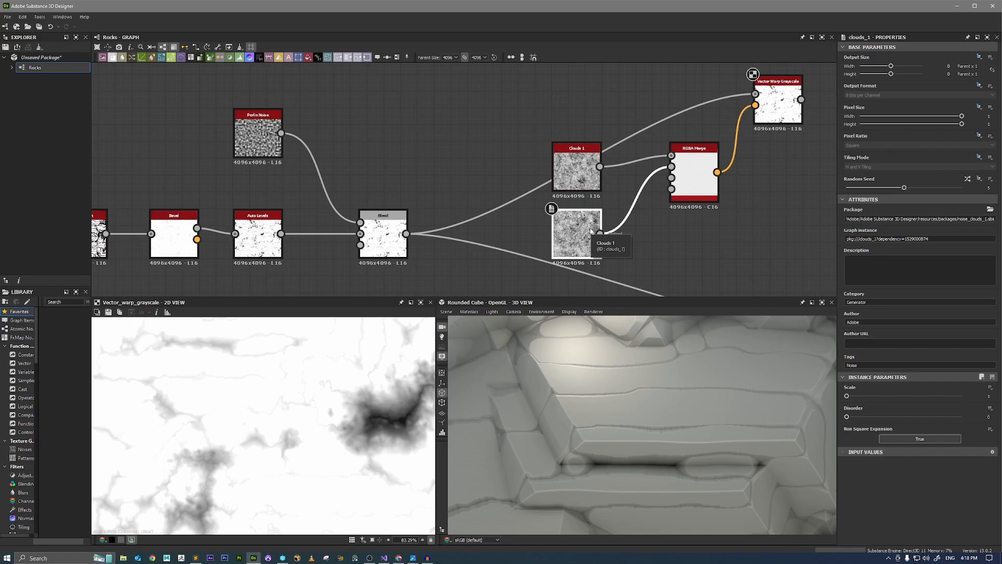
scroll(761, 199, down, 1)
Line up the Vector Warp Grayscale with the crack branch, move the main rock Blend farther along, and reposition the crack branch nodes together.
middle_drag(762, 198, 621, 177)
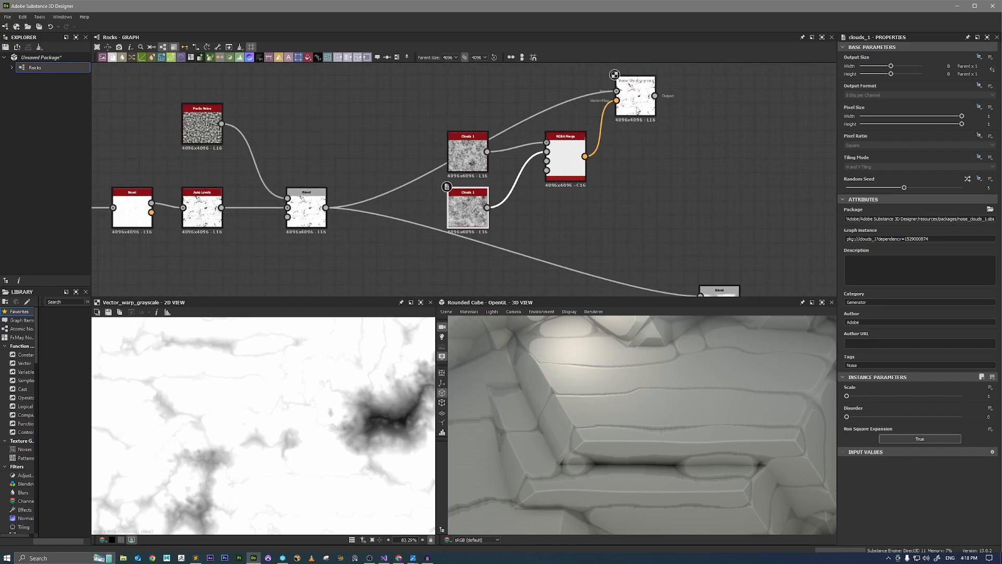
drag(642, 111, 636, 222)
middle_drag(690, 242, 575, 142)
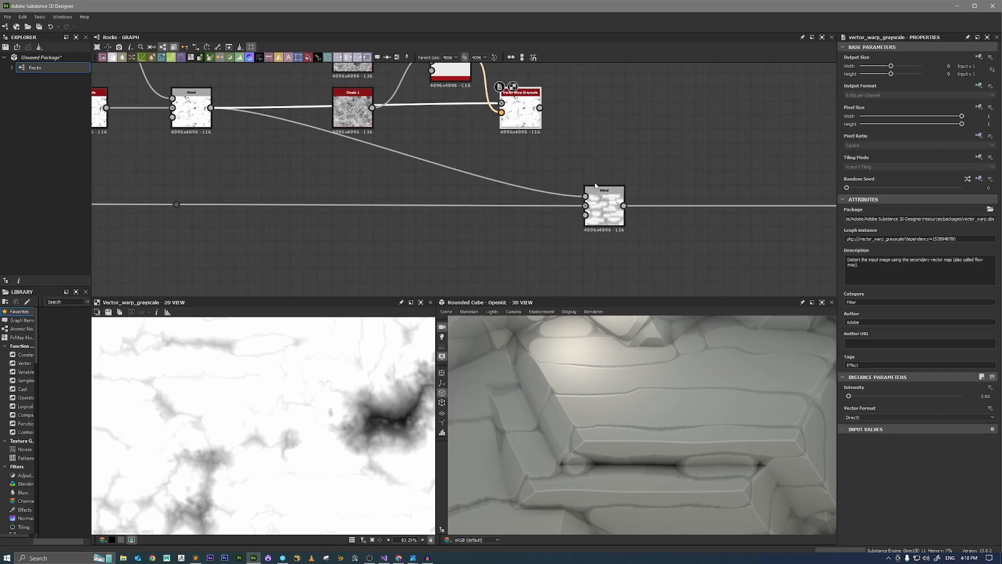
scroll(606, 199, down, 1)
drag(605, 202, 686, 202)
middle_drag(464, 168, 459, 175)
scroll(458, 176, down, 3)
middle_drag(408, 154, 652, 205)
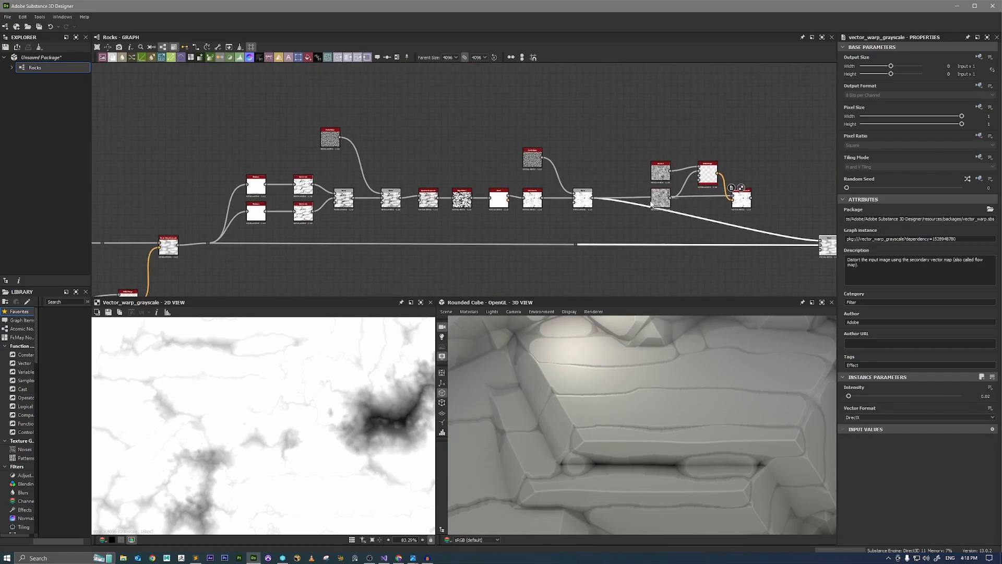
drag(210, 94, 737, 158)
middle_drag(751, 186, 598, 185)
scroll(610, 167, up, 4)
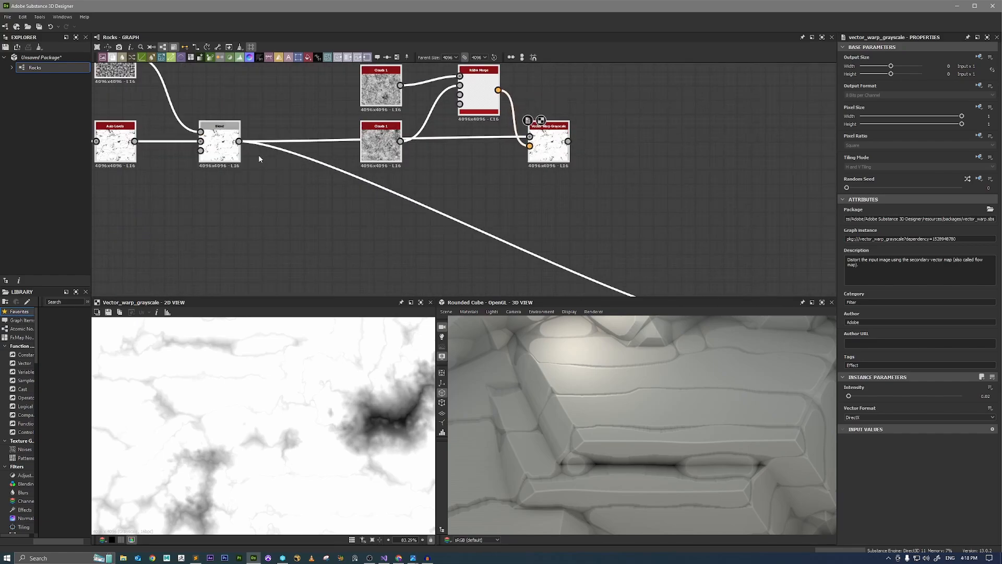
Add a Blend with the Perlin Noise Blend as background and the Vector Warp Grayscale as foreground, and set its mode to Multiply.
drag(239, 141, 611, 221)
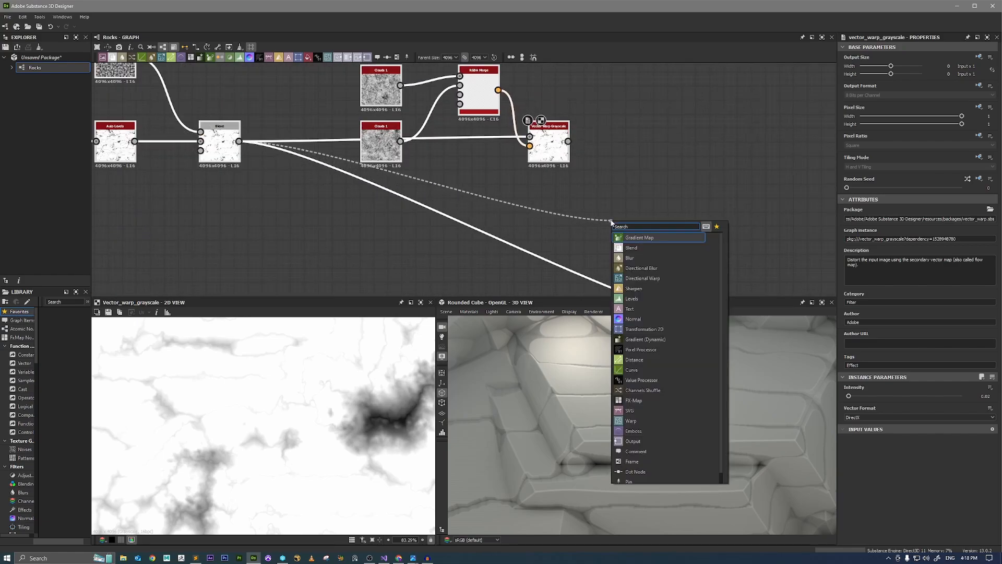
text(bl)
key(Return)
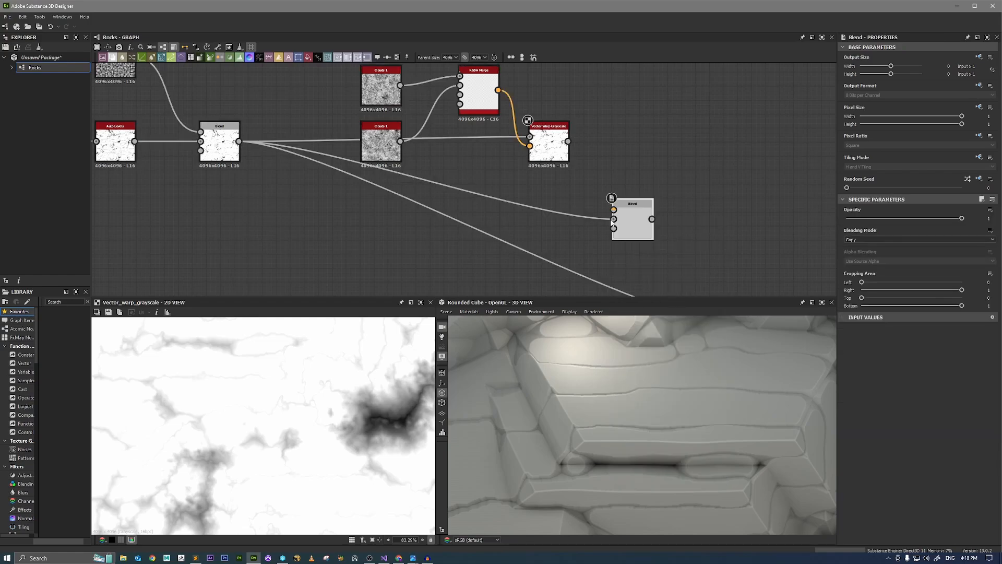
double_click(635, 218)
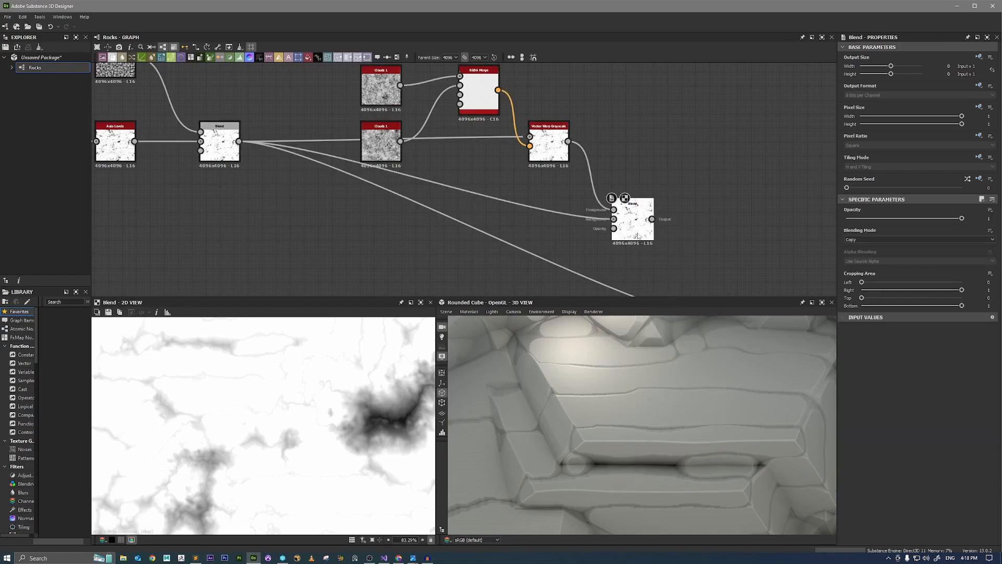
click(862, 240)
click(852, 261)
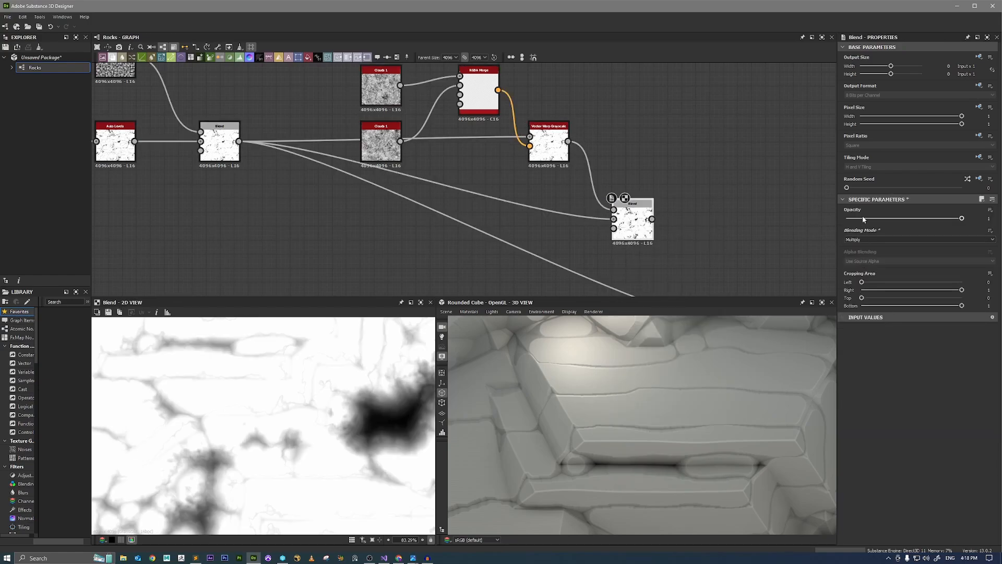
Connect the new Multiply Blend to the main rock Blend's Foreground and set the Multiply Blend's opacity to 0.5.
drag(862, 218, 807, 226)
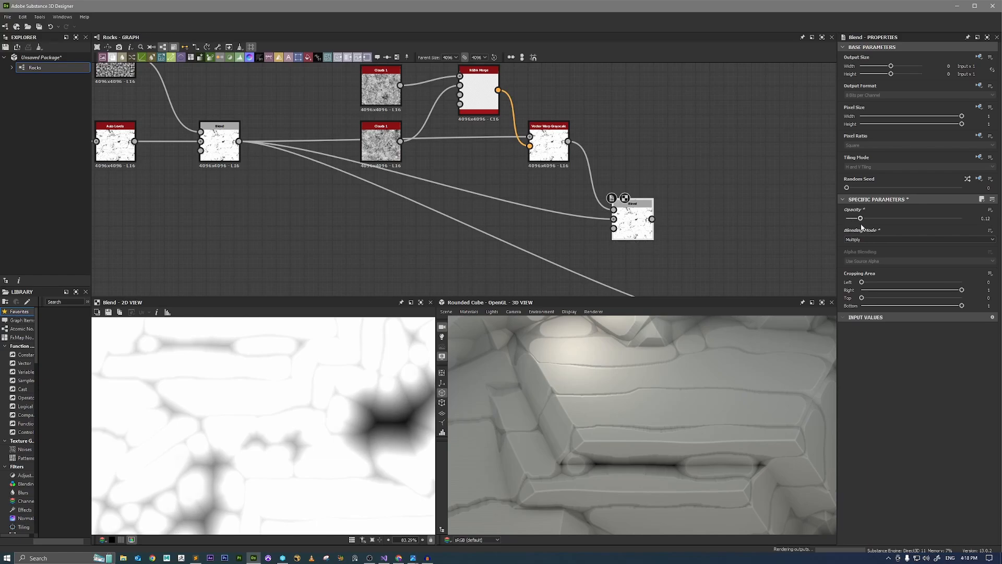
drag(874, 228, 798, 223)
middle_drag(679, 224, 483, 134)
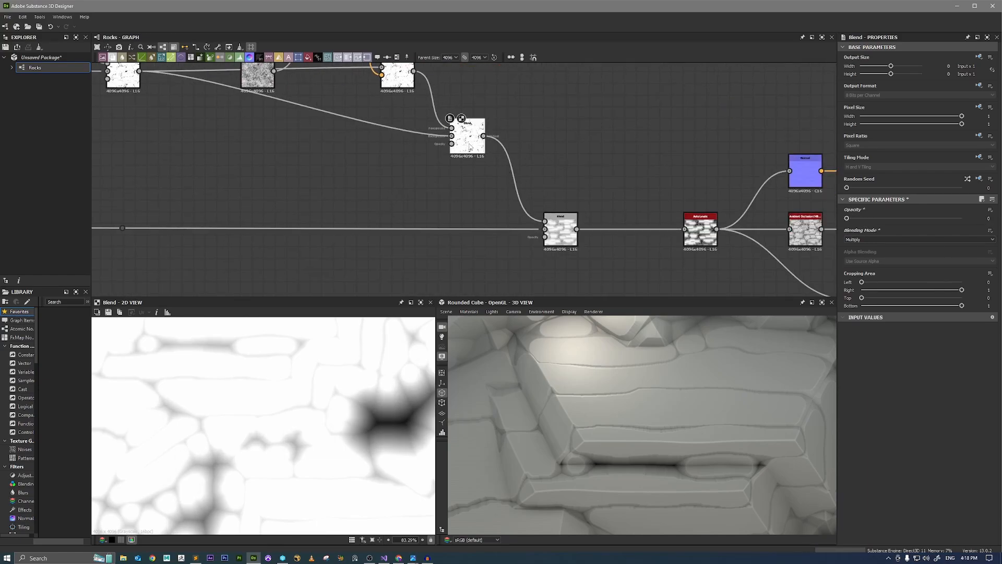
middle_drag(364, 122, 481, 199)
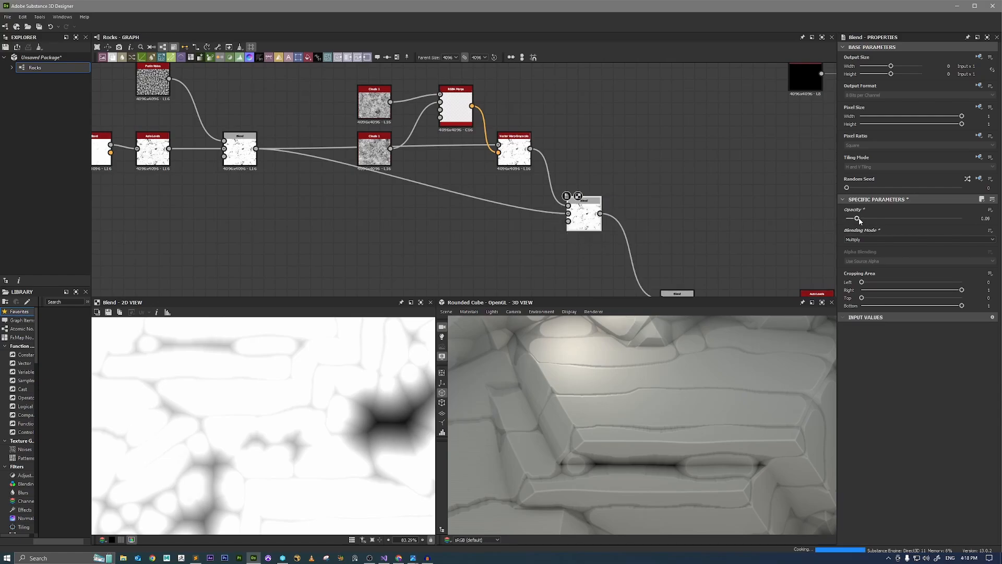
drag(847, 218, 907, 218)
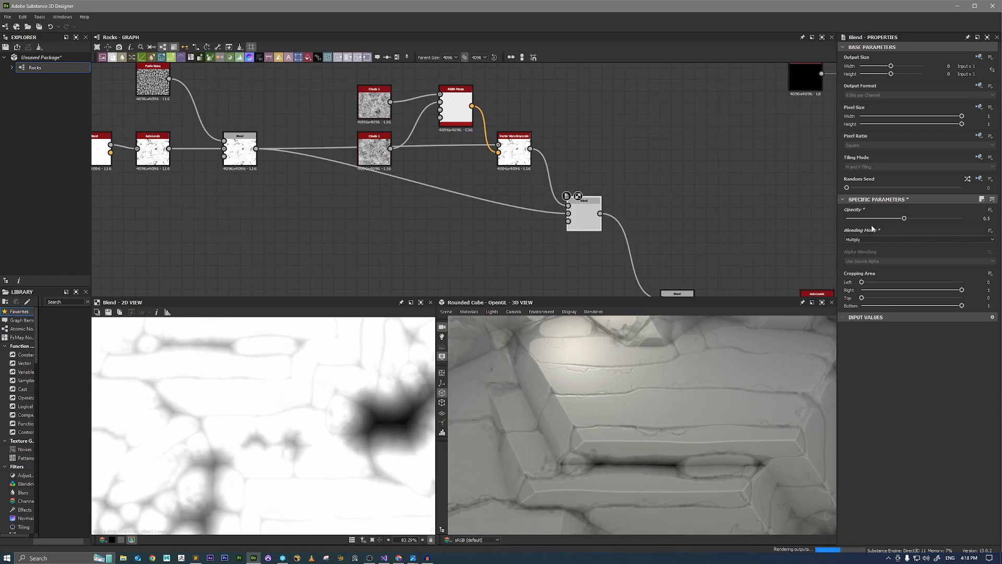
Inspect the cracks up close on the 3D rocks and adjust the Multiply Blend's opacity to 0.55.
scroll(655, 389, down, 4)
middle_drag(654, 389, 709, 392)
scroll(650, 361, up, 3)
drag(621, 362, 800, 379)
mouse_move(905, 219)
mouse_down()
mouse_move(882, 221)
mouse_move(894, 222)
mouse_up()
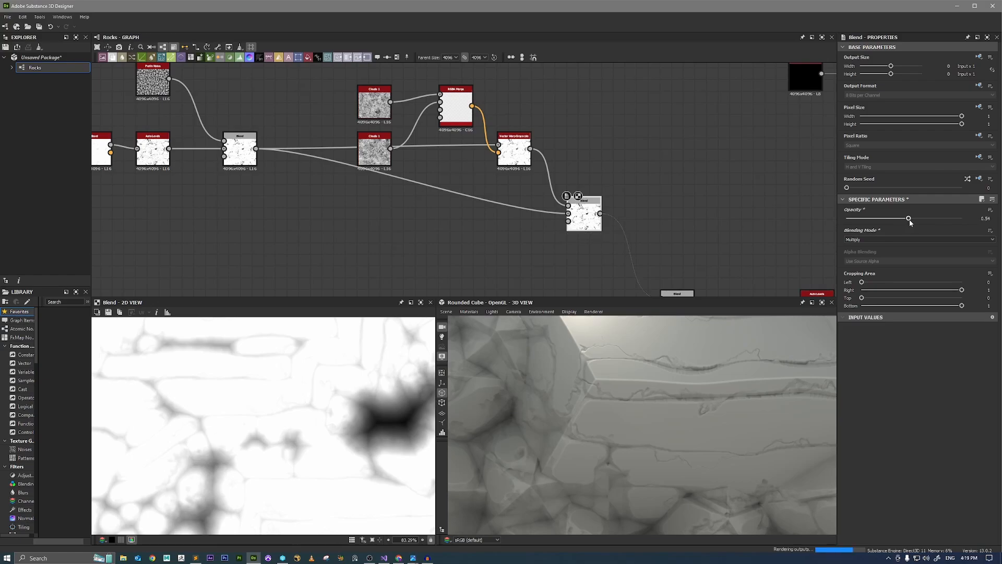
Set the crack branch's Vector Warp Grayscale Intensity to 0.01 and check the rocks in the 3D view.
scroll(510, 146, up, 2)
click(514, 151)
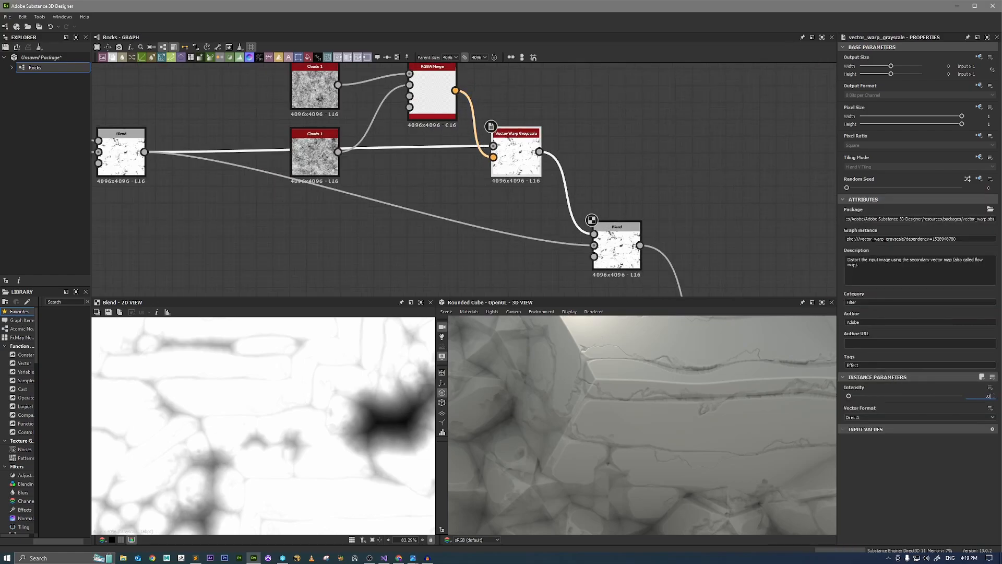
text(.01)
key(Return)
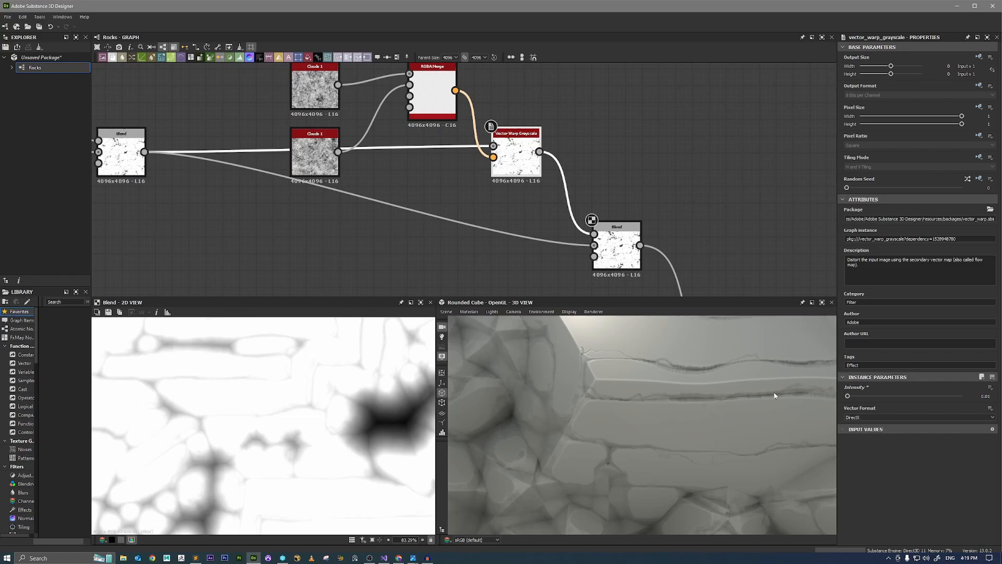
mouse_move(775, 396)
mouse_down()
mouse_move(587, 392)
mouse_move(621, 389)
mouse_move(633, 412)
mouse_move(677, 404)
mouse_move(669, 402)
mouse_move(677, 389)
mouse_move(719, 420)
mouse_move(661, 384)
mouse_move(597, 386)
mouse_move(632, 368)
mouse_up()
scroll(620, 252, down, 5)
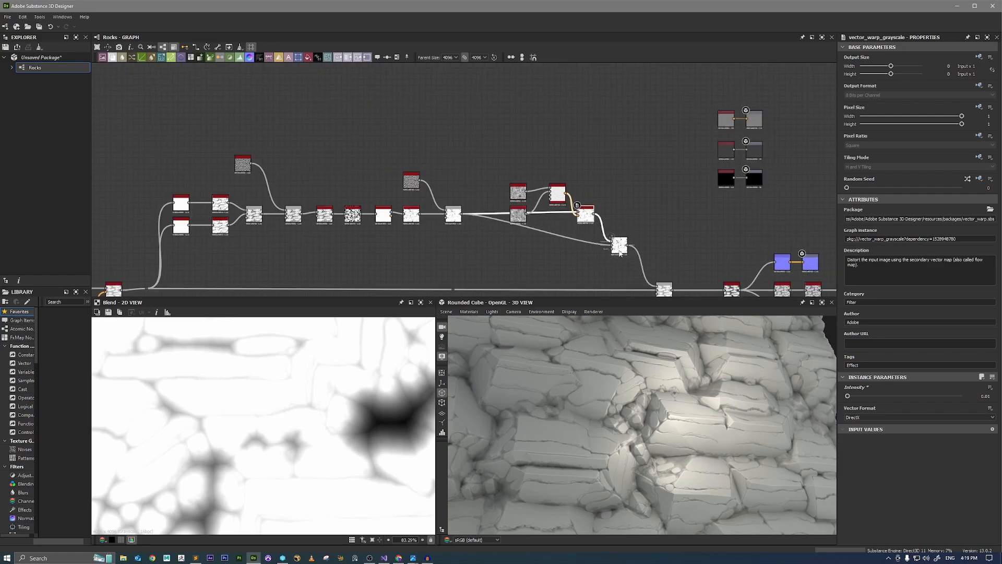
Move the main rock Blend closer to the Auto Levels node to make room after the crack Blend.
middle_drag(680, 271, 614, 215)
drag(602, 240, 636, 240)
scroll(552, 208, up, 3)
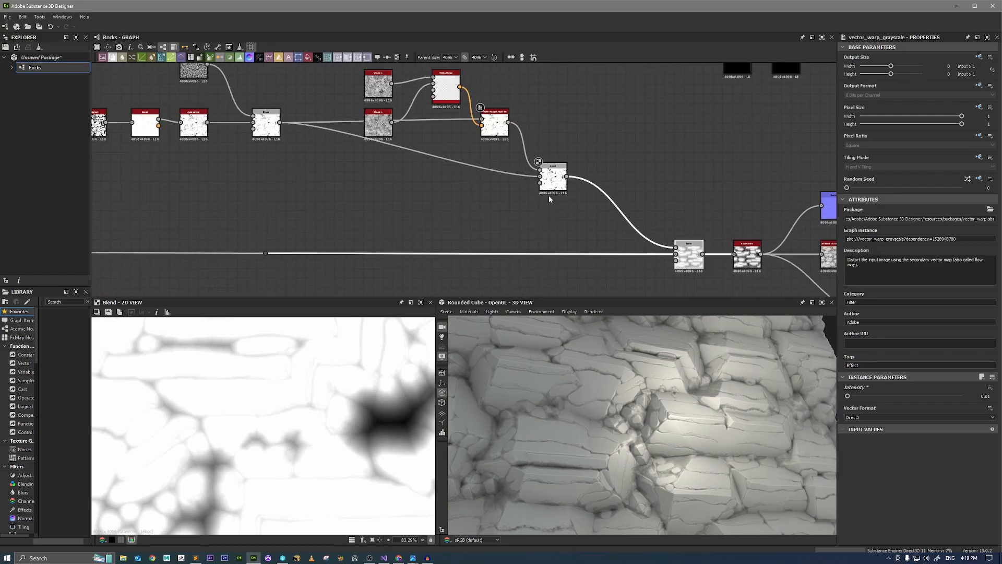
Examine the crack Multiply Blend's result and add a Slope Blur Grayscale node fed by its output.
click(551, 184)
scroll(363, 415, up, 4)
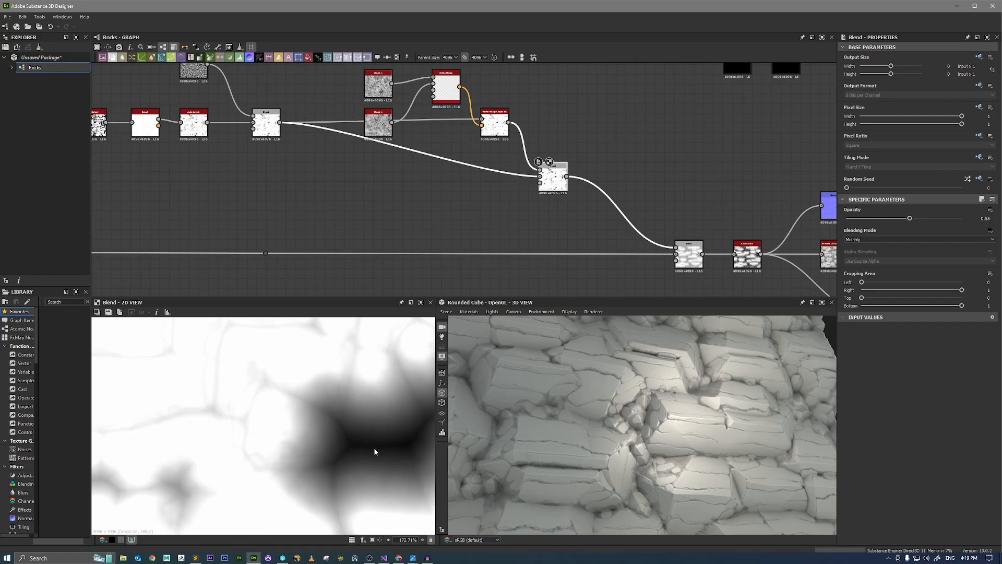
scroll(551, 183, up, 2)
mouse_move(566, 180)
mouse_down()
mouse_move(686, 168)
mouse_move(679, 193)
mouse_up()
text(slope)
key(Return)
Add a Clouds 2 noise, connect it to the Slope Blur Grayscale's Slope input, and preview the blur.
click(582, 240)
key(space)
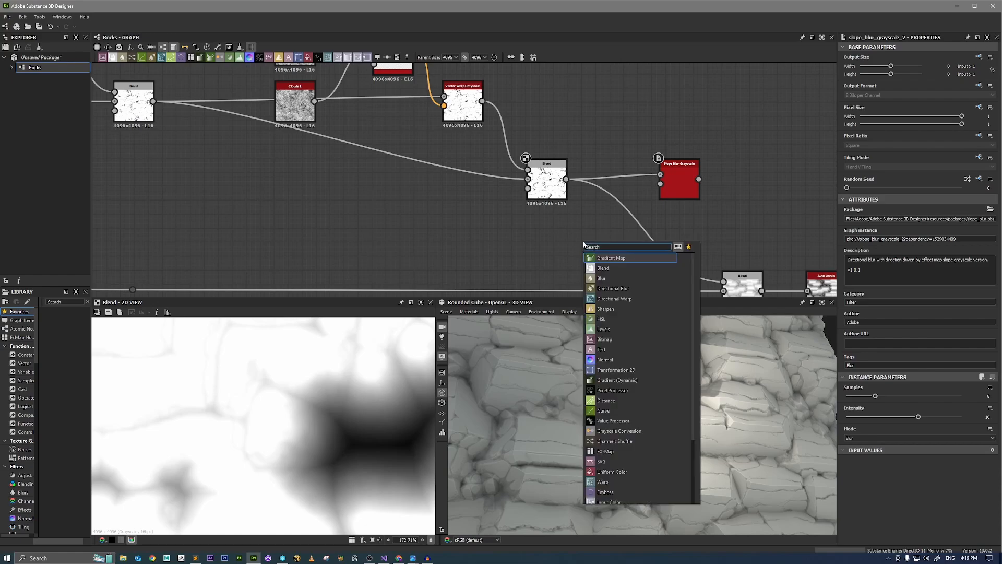
text(clouds)
key(Down)
key(Return)
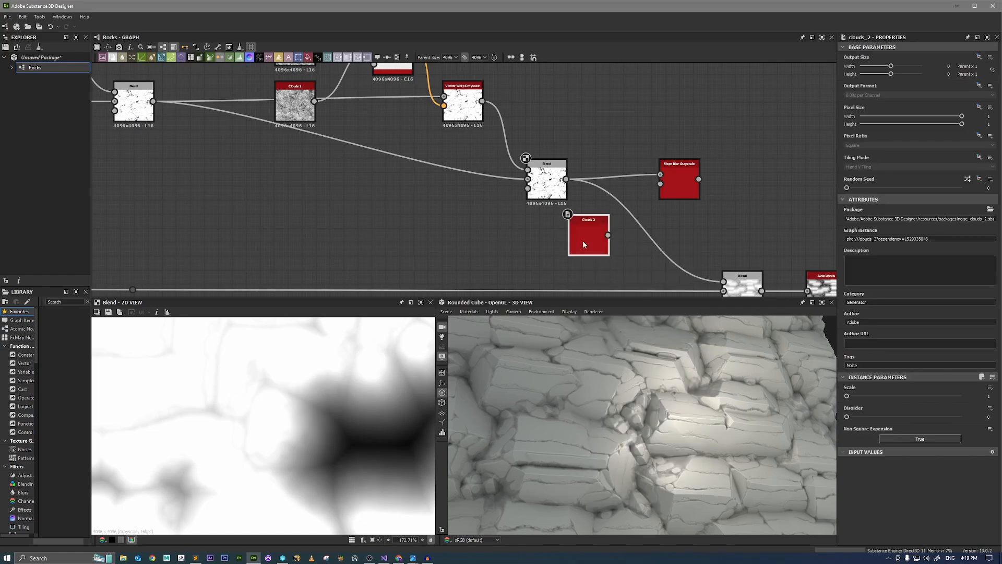
drag(607, 234, 660, 183)
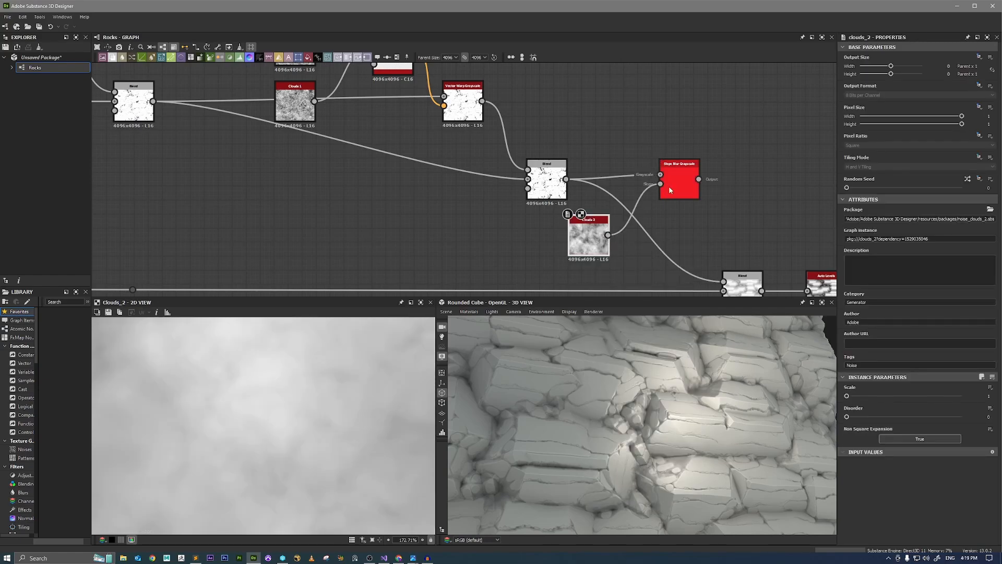
click(680, 189)
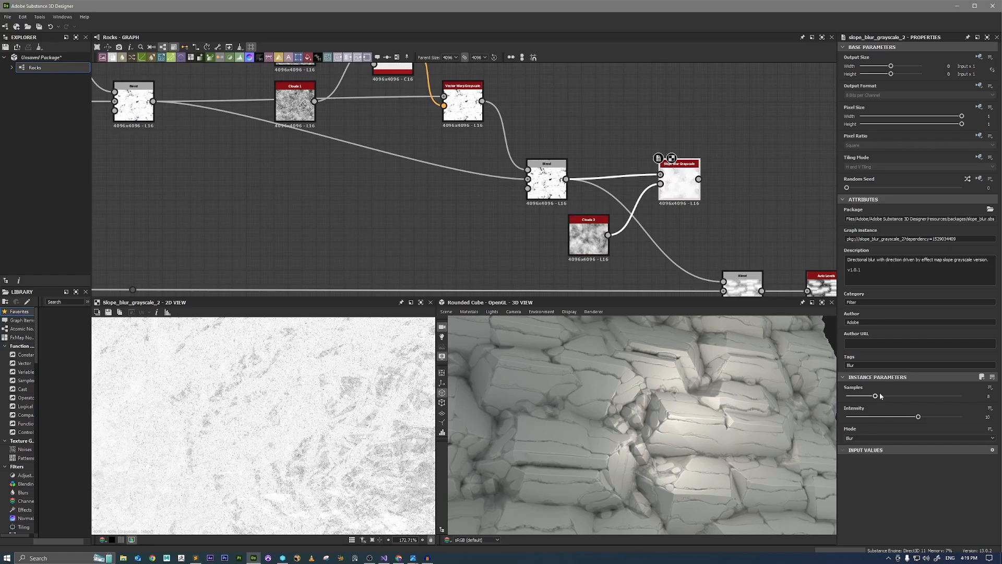
Set the Slope Blur Grayscale's Samples to 32, tune its Intensity close to 0, and connect its output to the main rock Blend's Foreground.
drag(875, 396, 962, 395)
drag(882, 419, 848, 421)
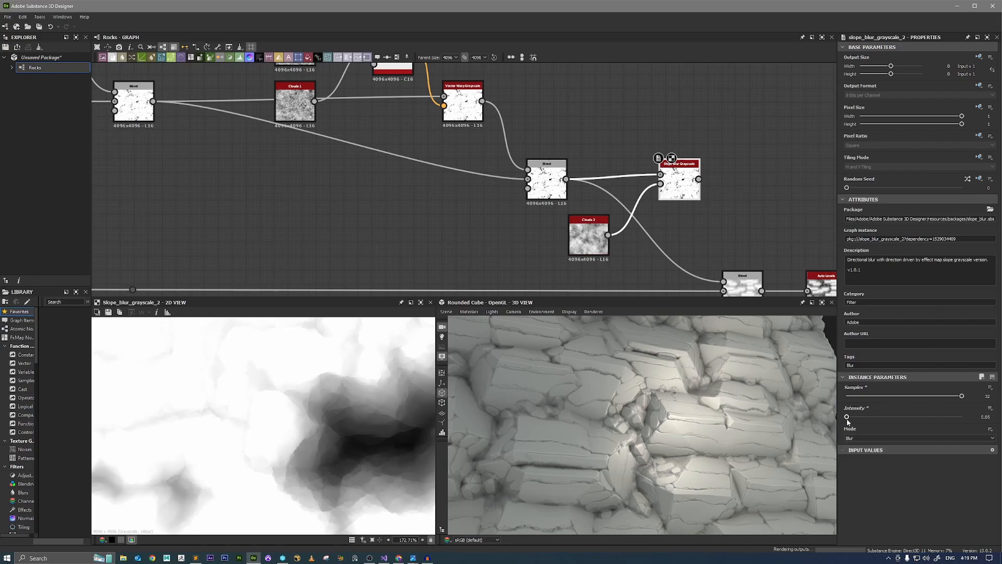
middle_drag(724, 240, 668, 210)
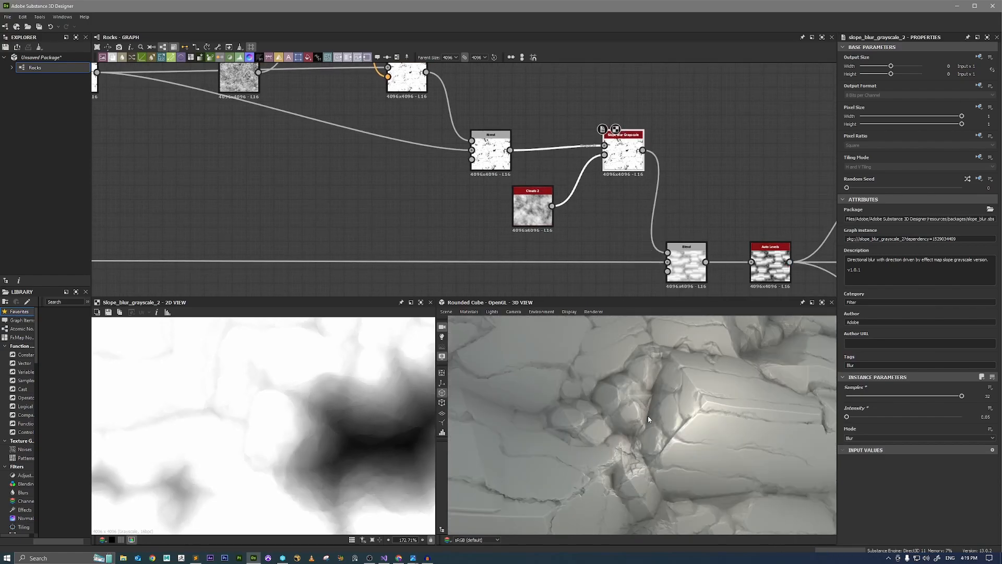
mouse_move(671, 394)
mouse_down()
mouse_move(678, 401)
mouse_move(669, 404)
mouse_up()
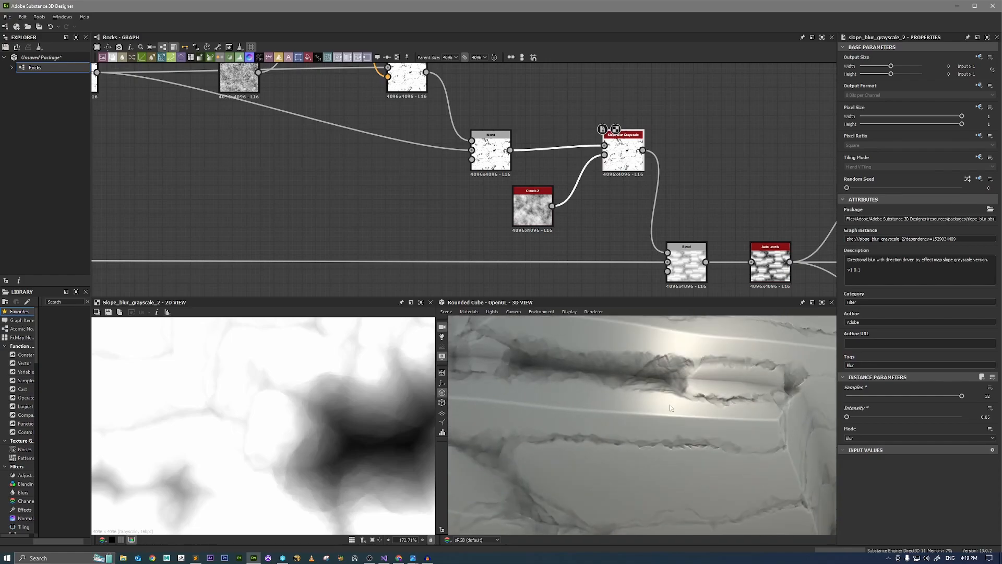
drag(848, 417, 849, 417)
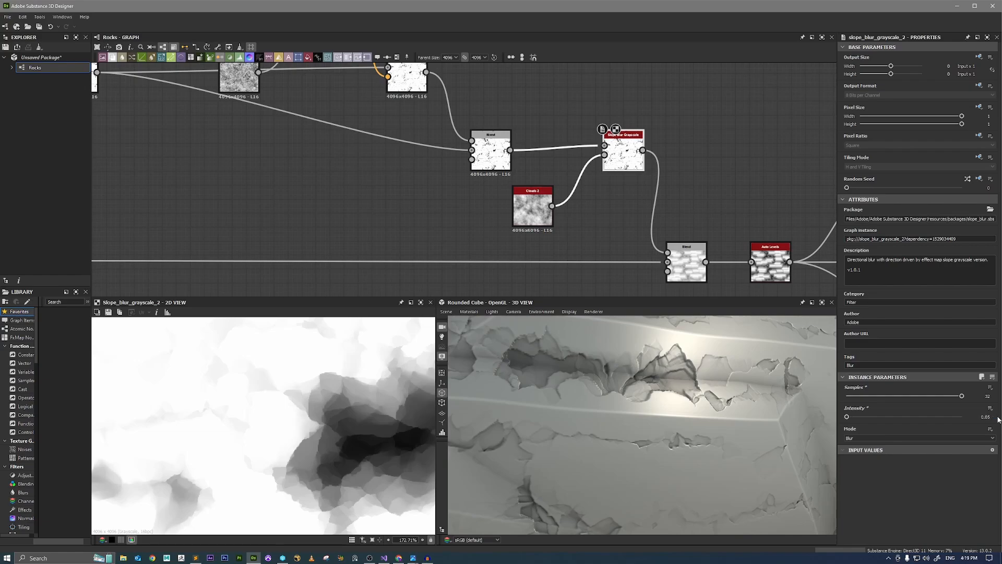
Check the blurred cracks up close in the 3D view and switch the preview mesh to Rounded Cylinder.
scroll(598, 383, down, 6)
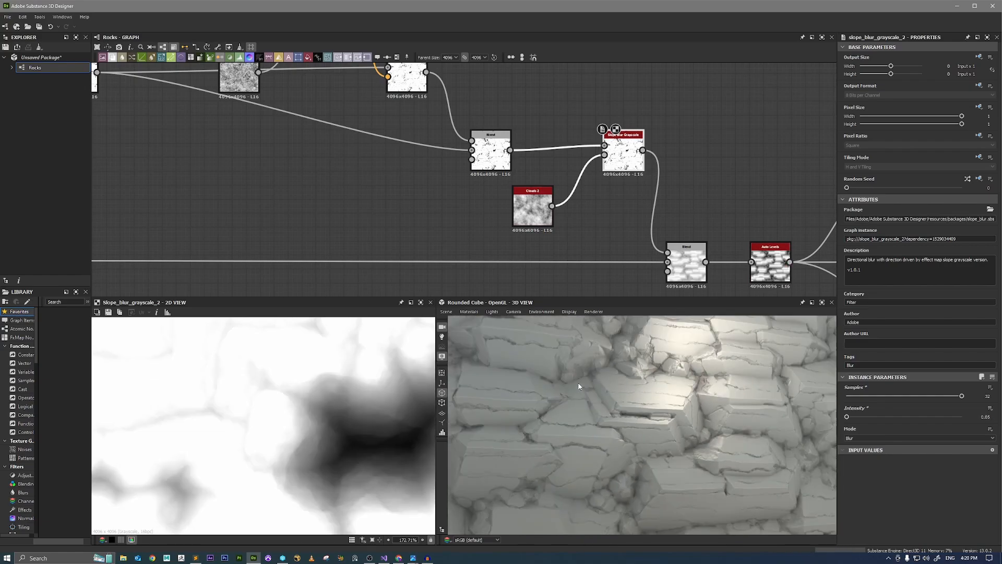
drag(581, 384, 604, 387)
right_drag(604, 387, 796, 454)
drag(796, 454, 757, 423)
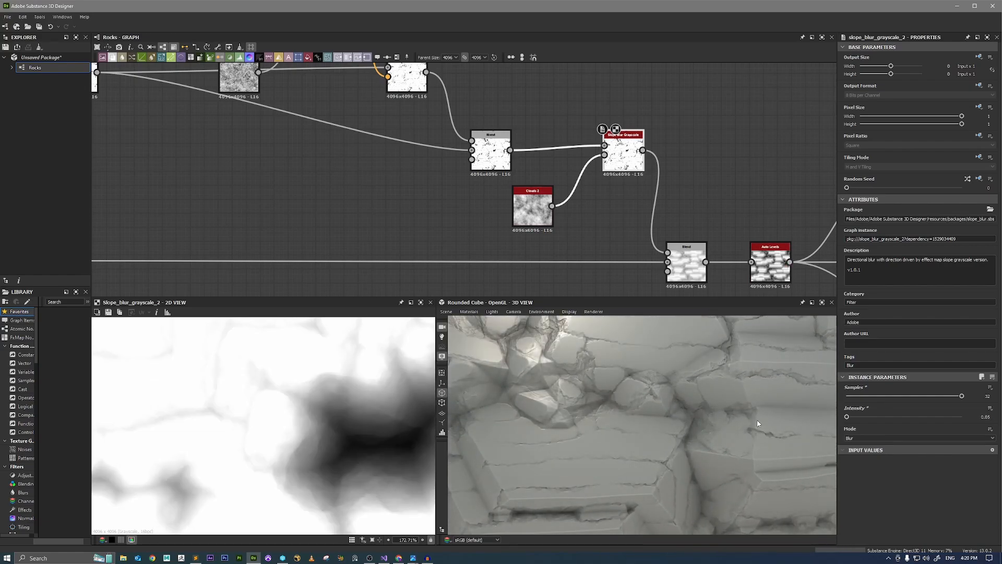
scroll(678, 382, down, 5)
drag(680, 387, 626, 373)
click(452, 314)
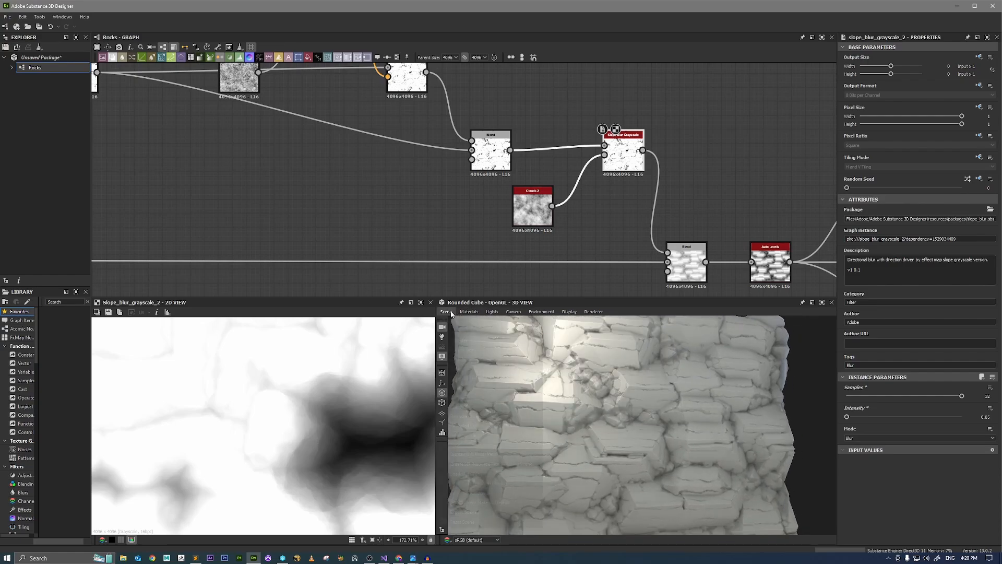
click(489, 427)
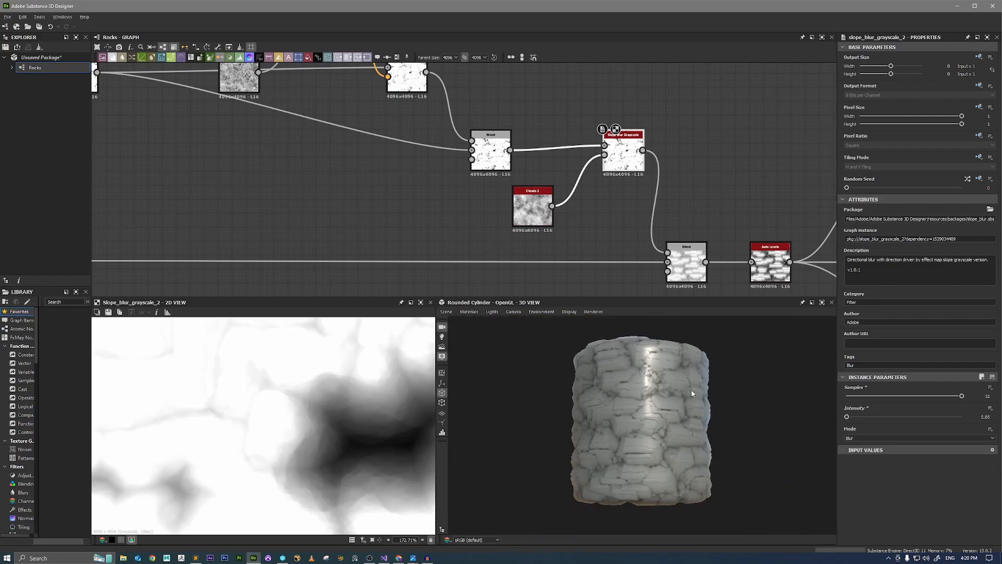
Examine the rock surface and its cracks on the cylinder at different distances.
scroll(763, 469, up, 5)
scroll(736, 434, up, 5)
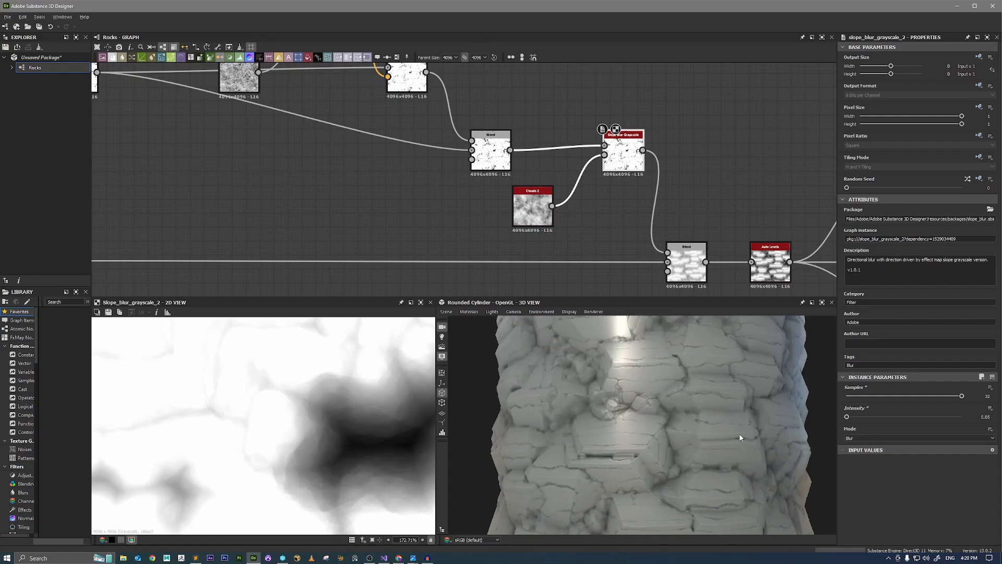
shift+drag(725, 445, 739, 428)
scroll(766, 448, down, 5)
scroll(767, 467, up, 2)
scroll(743, 424, up, 2)
scroll(654, 179, down, 5)
Raise the Uniform Color feeding the Roughness output to about 0.3 and check the rock's shine in 3D.
middle_drag(713, 84, 650, 136)
scroll(649, 138, up, 7)
click(552, 145)
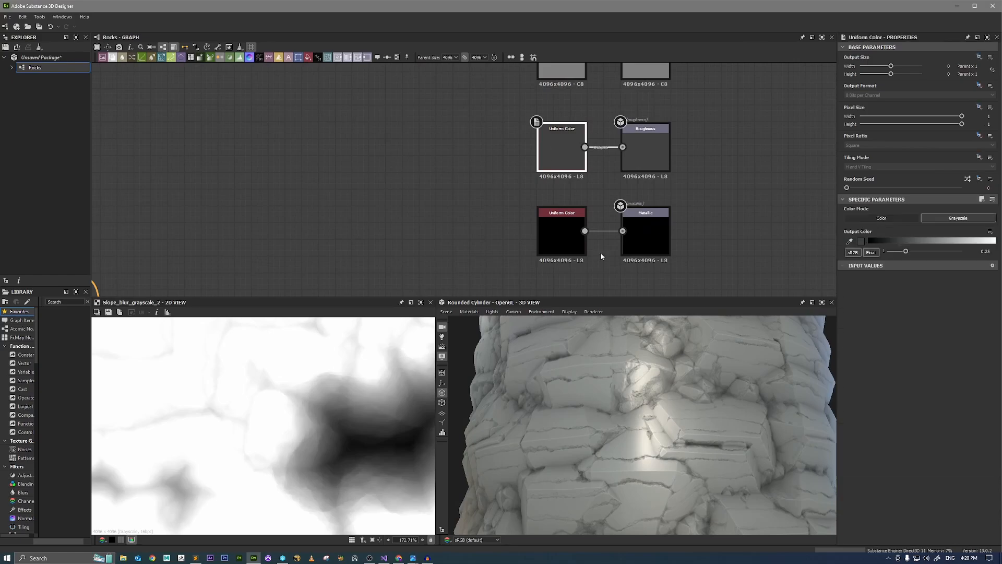
drag(907, 252, 912, 254)
mouse_move(634, 393)
mouse_down()
mouse_move(673, 388)
mouse_move(608, 393)
mouse_move(665, 383)
mouse_move(687, 394)
mouse_move(730, 370)
mouse_move(697, 368)
mouse_move(748, 372)
mouse_move(644, 403)
mouse_move(688, 370)
mouse_move(665, 376)
mouse_move(731, 376)
mouse_move(680, 378)
mouse_move(710, 381)
mouse_move(701, 380)
mouse_up()
right_drag(627, 396, 865, 490)
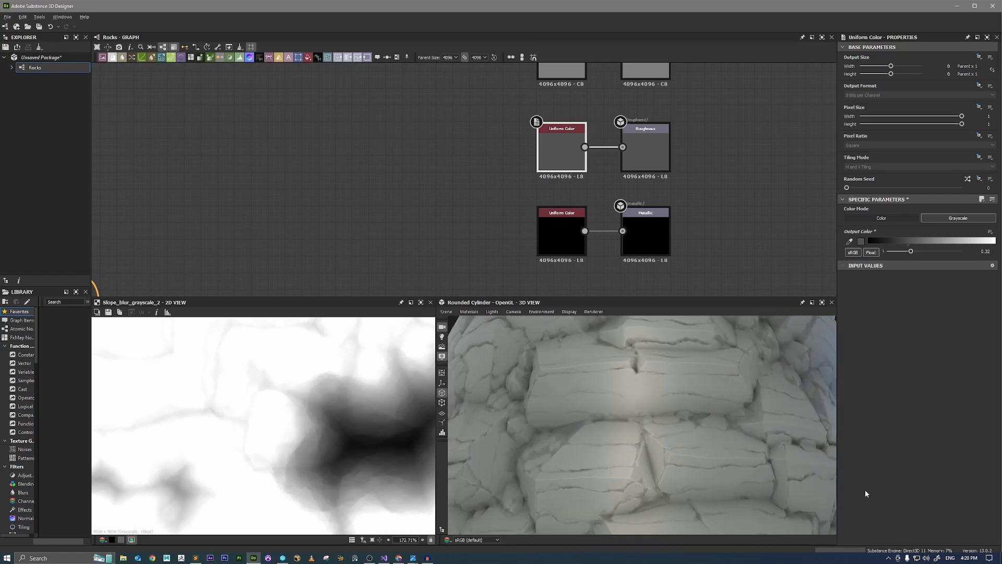
drag(650, 420, 709, 435)
mouse_move(672, 375)
mouse_down()
mouse_move(718, 396)
mouse_move(704, 433)
mouse_up()
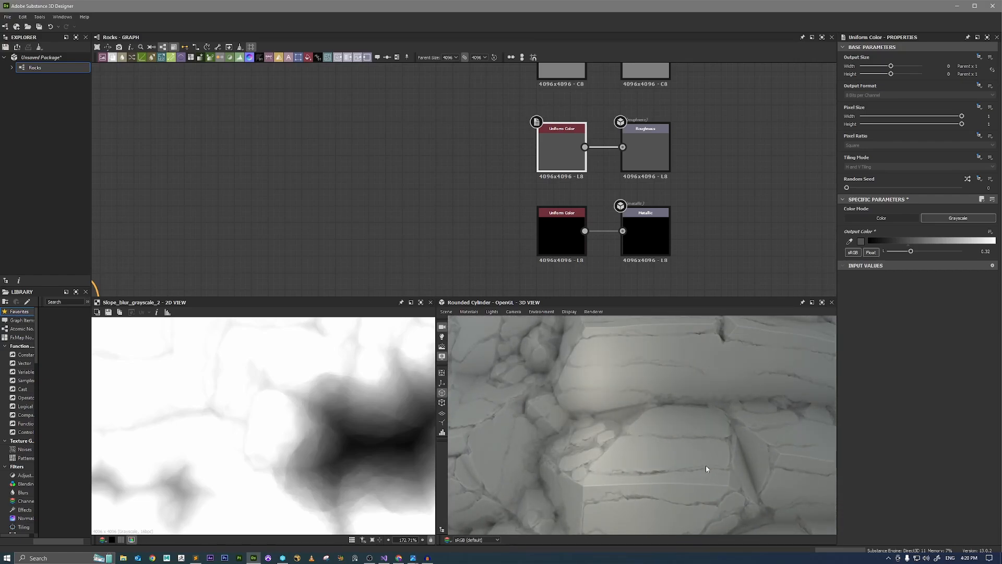
Set the Opacity of the Blend ahead of Quantize Grayscale to 0.08 and check the cracks on the cylinder.
scroll(383, 210, down, 4)
middle_drag(326, 205, 584, 187)
middle_drag(303, 176, 538, 147)
middle_drag(381, 175, 464, 189)
scroll(434, 219, up, 5)
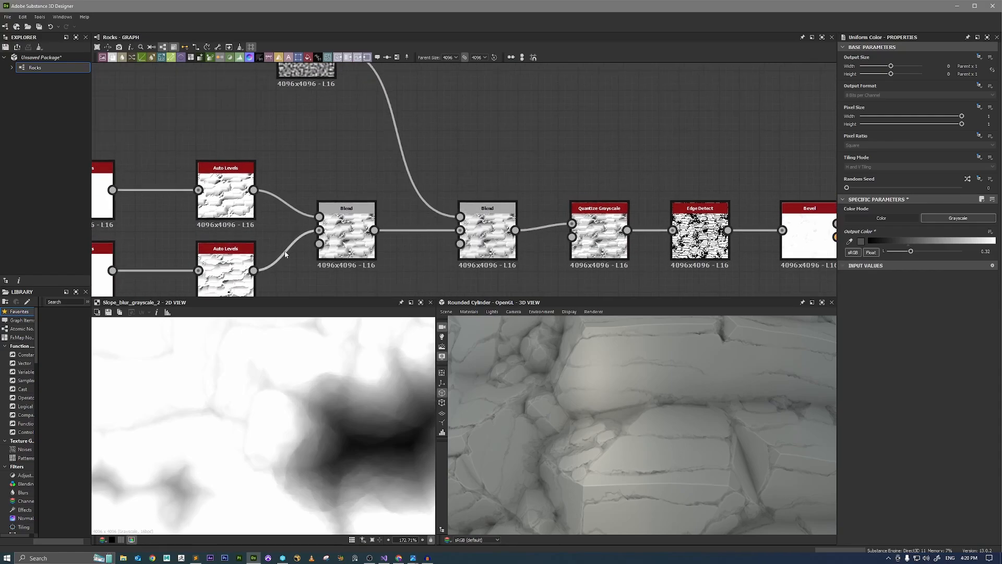
click(500, 248)
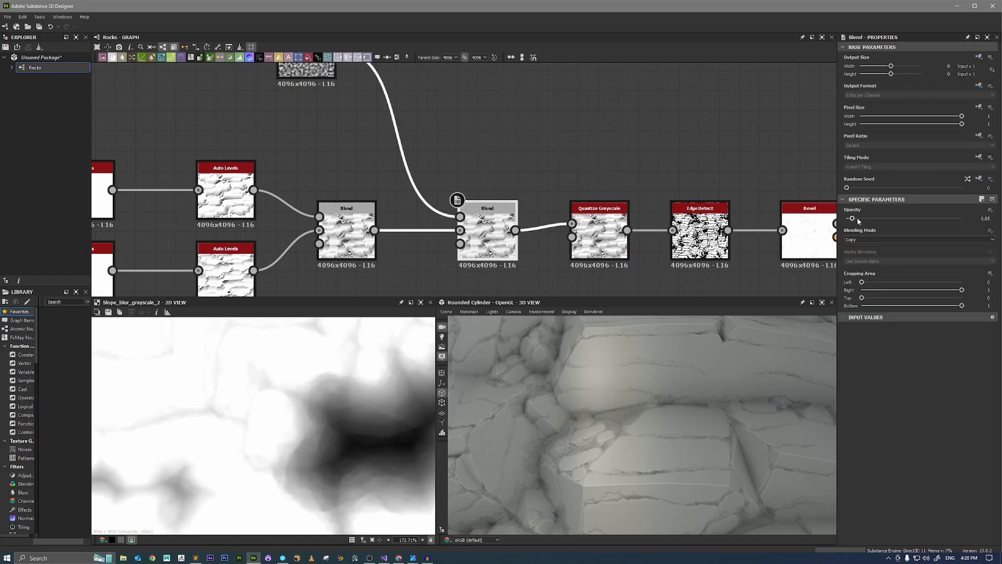
drag(852, 219, 855, 219)
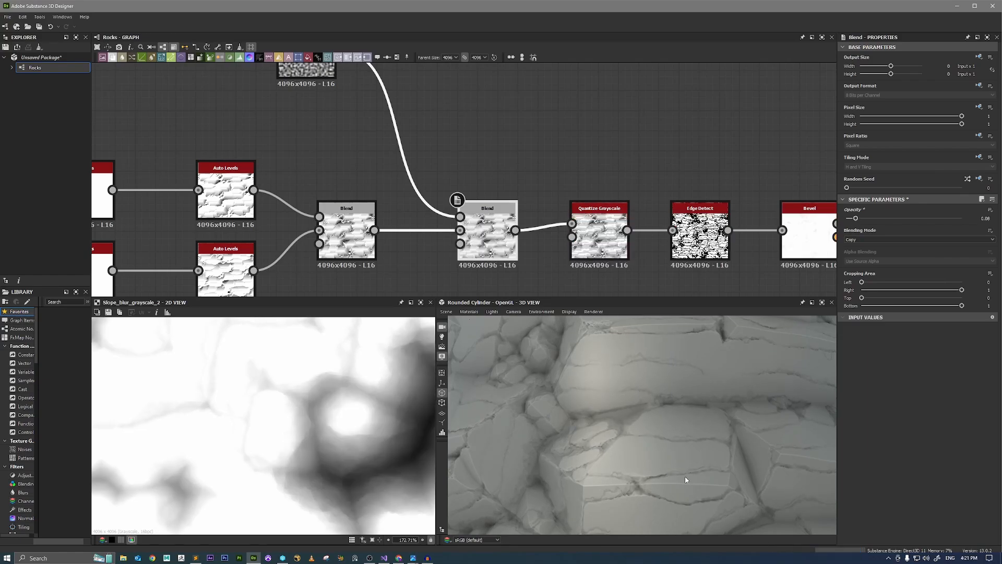
scroll(711, 392, down, 5)
drag(710, 392, 668, 410)
scroll(640, 403, up, 3)
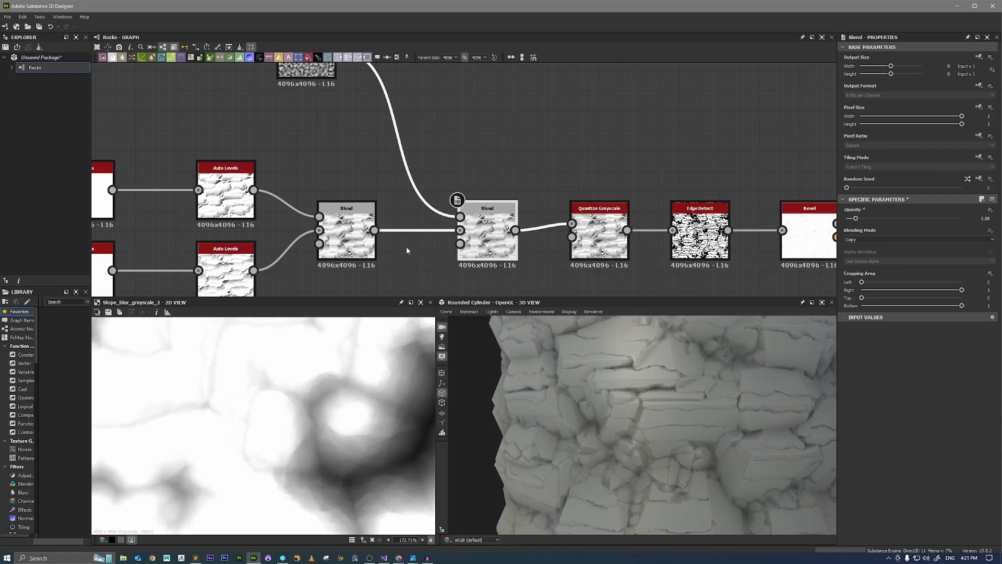
Compare the Min (Darken) Blend with the Perlin Noise Blend after it in the 2D view.
double_click(360, 245)
scroll(332, 395, down, 6)
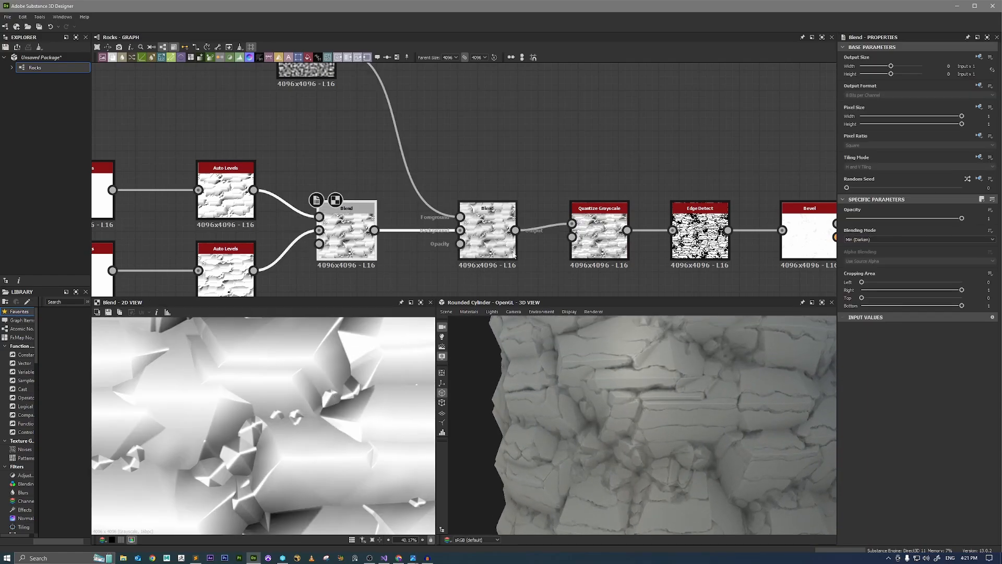
double_click(496, 253)
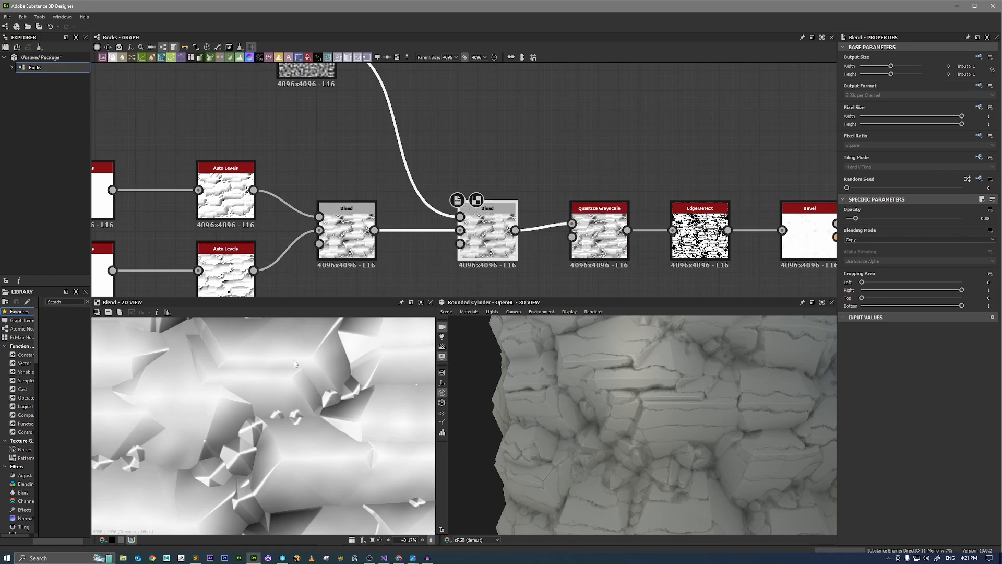
scroll(260, 394, down, 1)
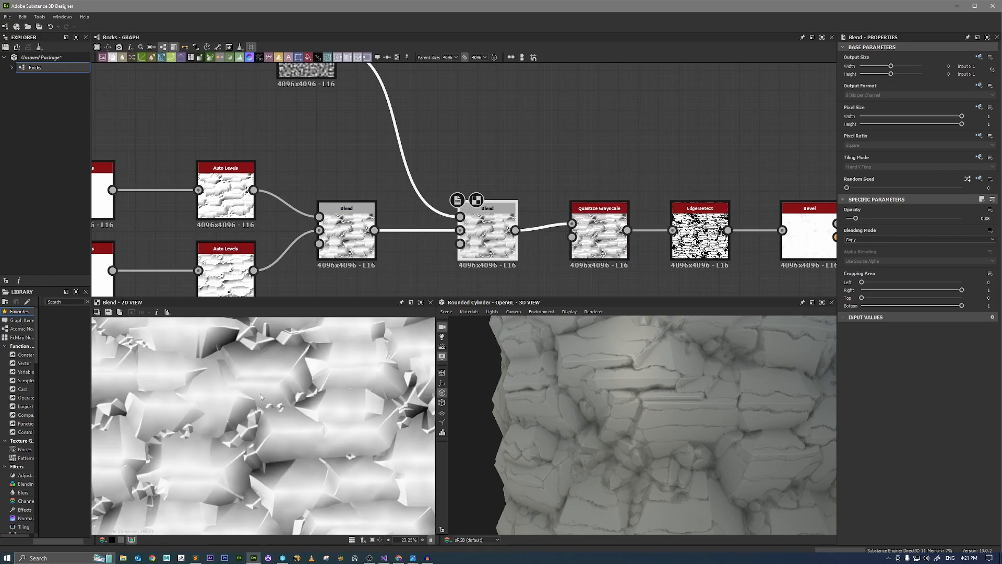
scroll(454, 233, down, 4)
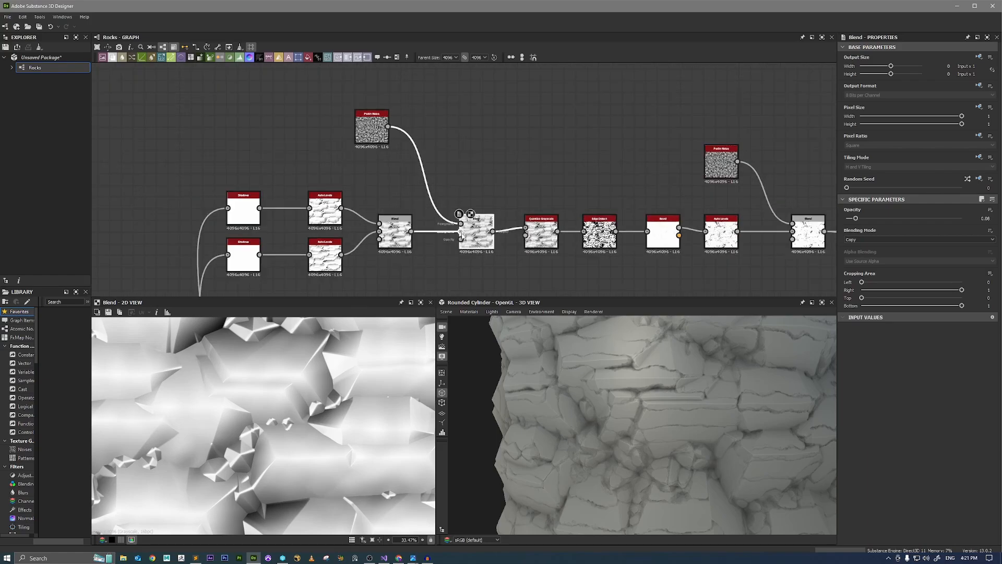
Move the nodes from Quantize Grayscale onward away from the Perlin Noise Blend to make room for new nodes.
middle_drag(377, 243, 430, 212)
scroll(501, 242, down, 2)
middle_drag(601, 248, 451, 210)
scroll(451, 212, down, 1)
middle_drag(587, 212, 485, 194)
middle_drag(370, 212, 405, 215)
scroll(406, 215, down, 2)
middle_drag(553, 206, 534, 216)
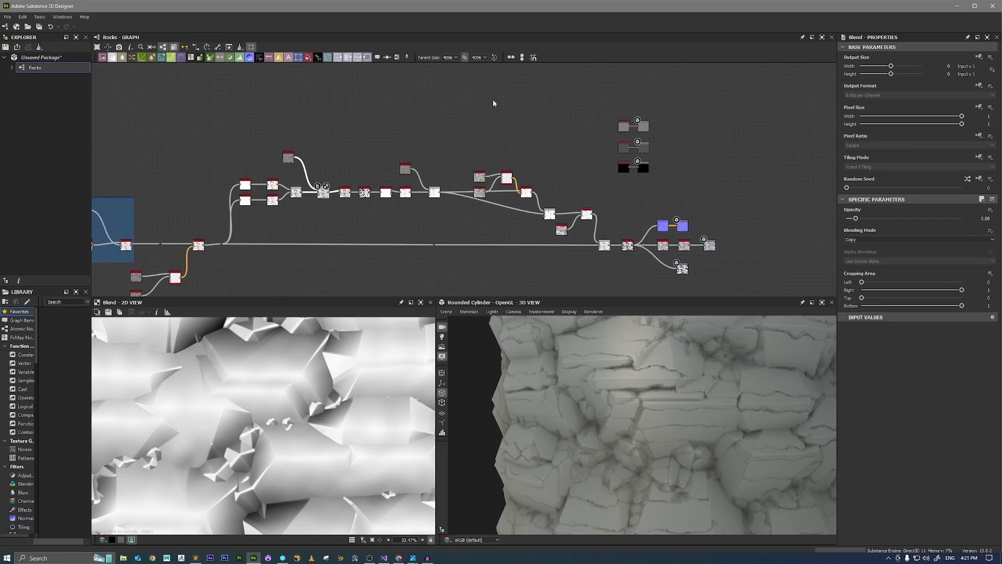
drag(467, 93, 737, 286)
scroll(480, 166, up, 4)
drag(480, 222, 652, 226)
middle_drag(174, 206, 407, 207)
scroll(407, 207, up, 2)
scroll(429, 174, down, 1)
scroll(430, 177, down, 1)
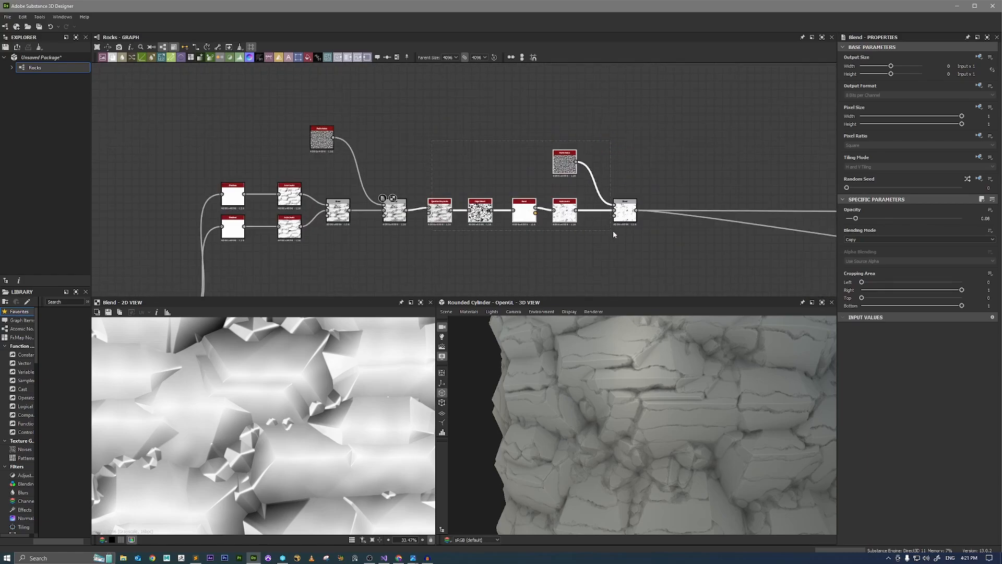
drag(439, 212, 594, 212)
scroll(406, 221, up, 3)
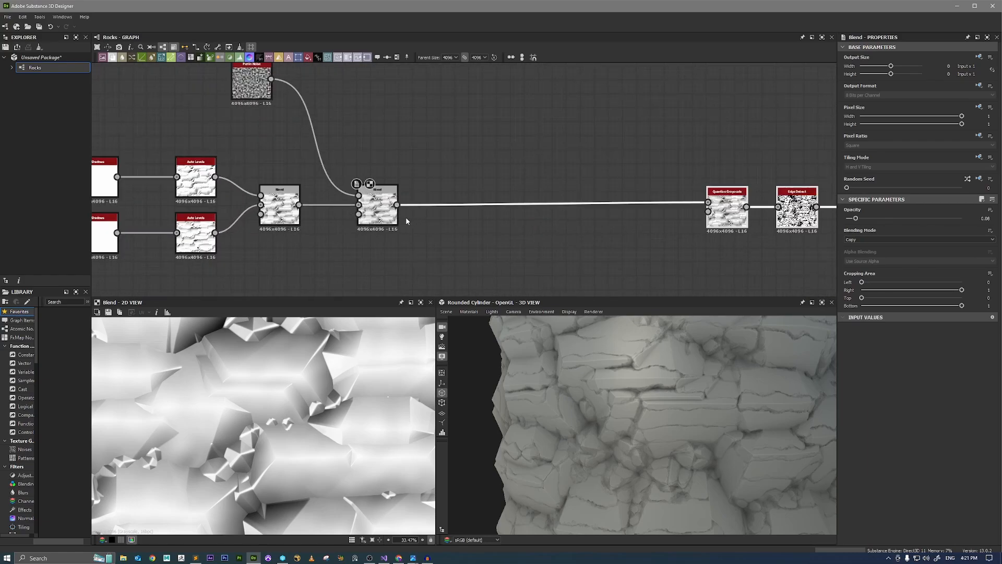
Add a Vector Warp Grayscale node fed by the Perlin Noise Blend's output.
drag(397, 205, 531, 240)
text(vec)
click(522, 287)
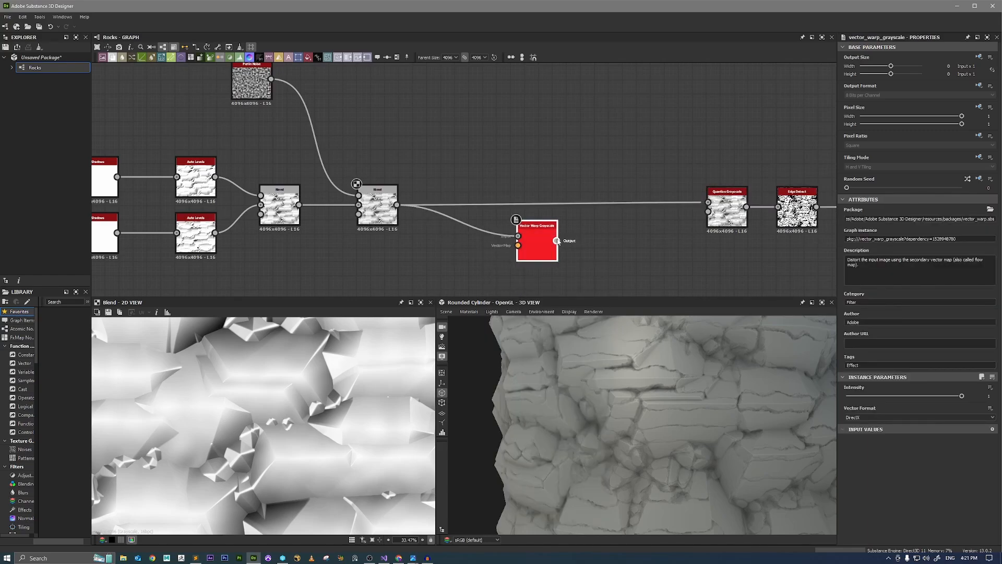
Add a Perlin Noise node below the Blend, preview it and set its Scale to 26.
middle_drag(438, 165, 491, 90)
key(space)
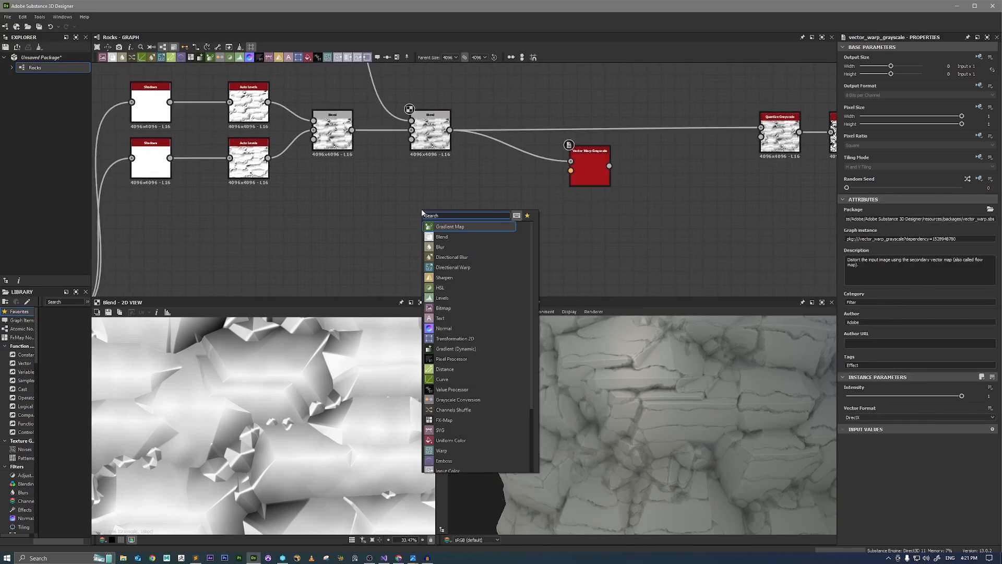
text(per)
key(Down)
key(Return)
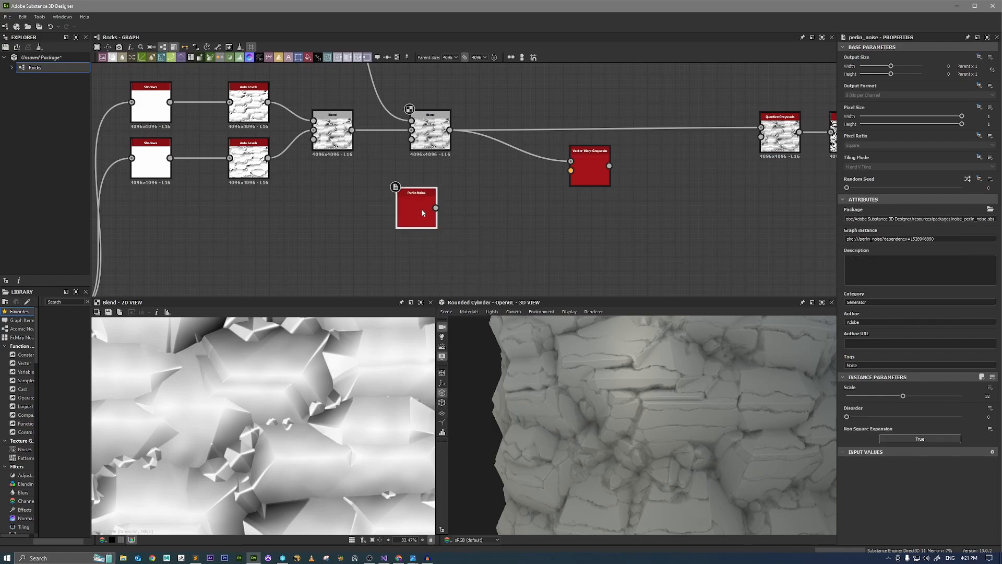
double_click(421, 208)
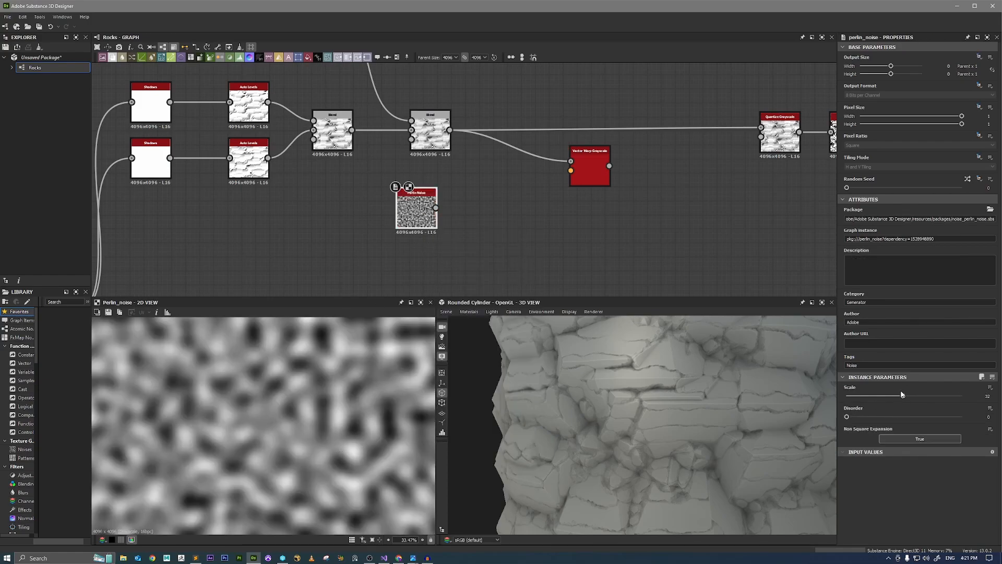
drag(902, 398, 892, 403)
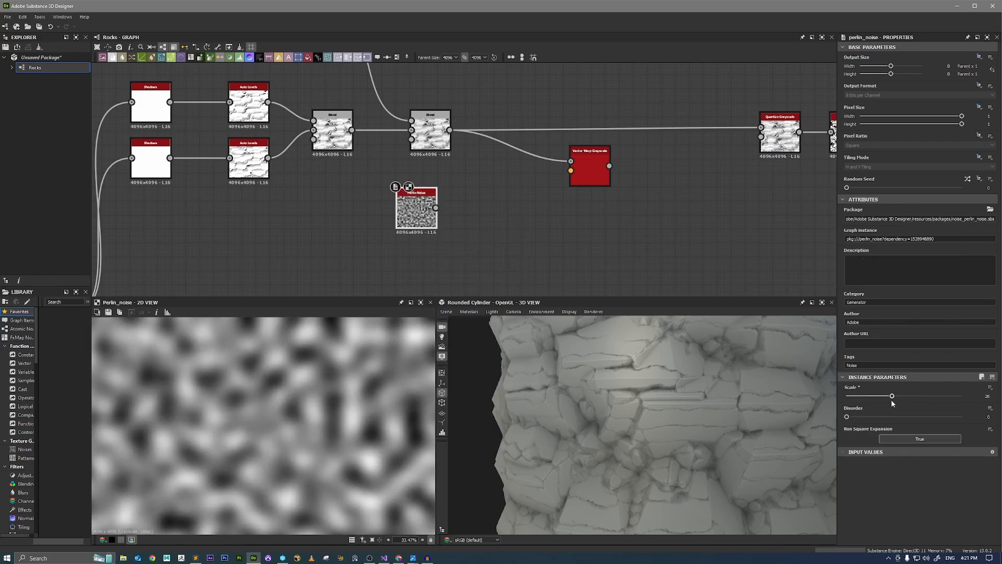
drag(419, 211, 432, 211)
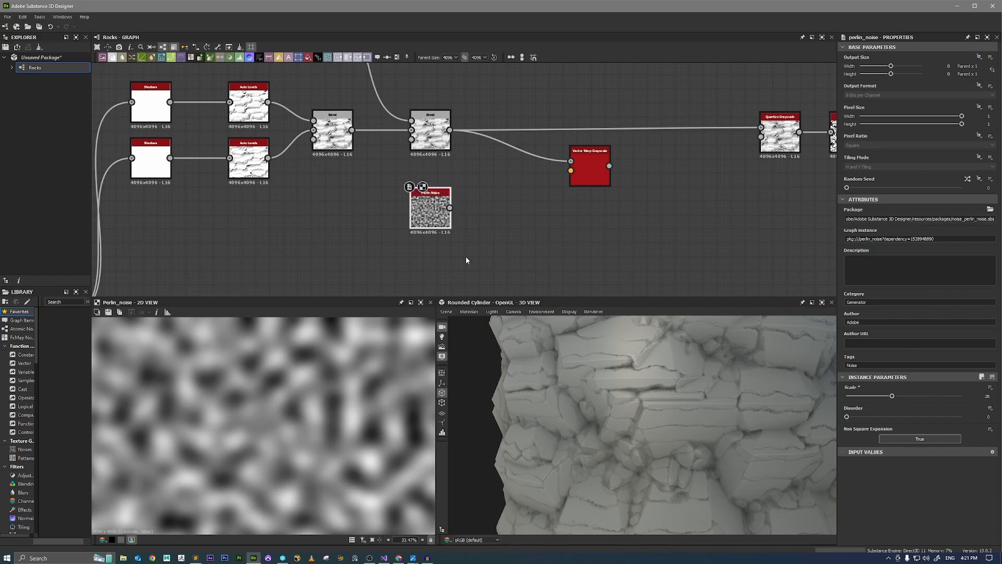
Duplicate the new Perlin Noise, place the copy directly below it and set the copy's Random Seed to 5.
middle_drag(466, 257, 486, 206)
click(453, 220)
key(ctrl+v)
drag(468, 183, 453, 216)
double_click(453, 216)
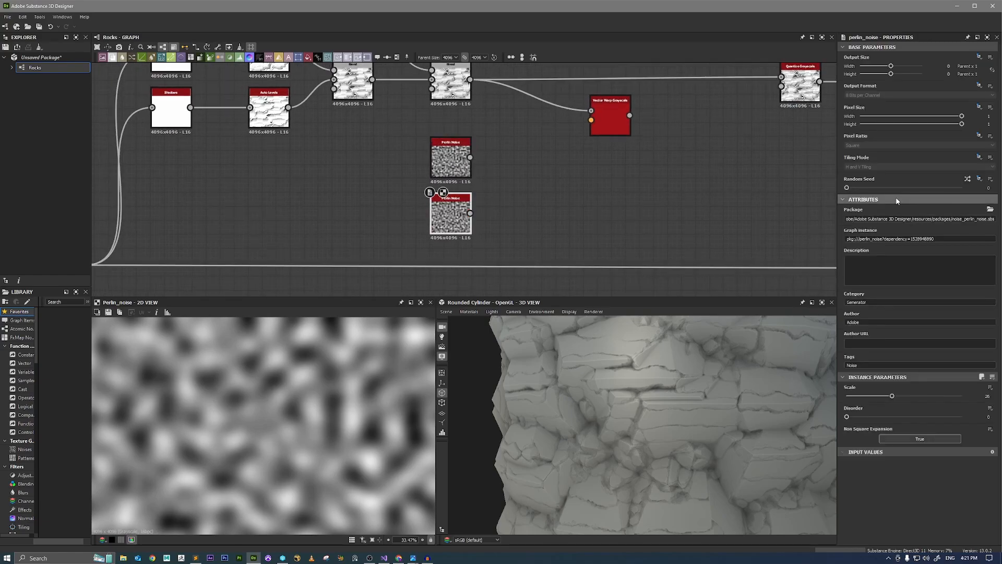
click(908, 189)
Combine both Perlin Noises in the first two inputs of an RGBA Merge and set the second noise's Scale to 22.
drag(531, 161, 532, 160)
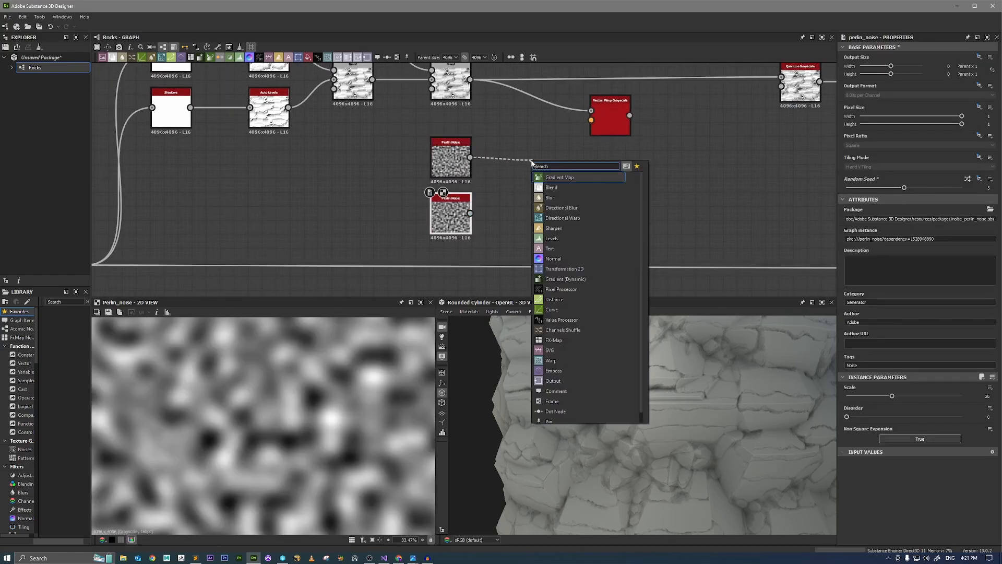
text(rgb)
click(556, 178)
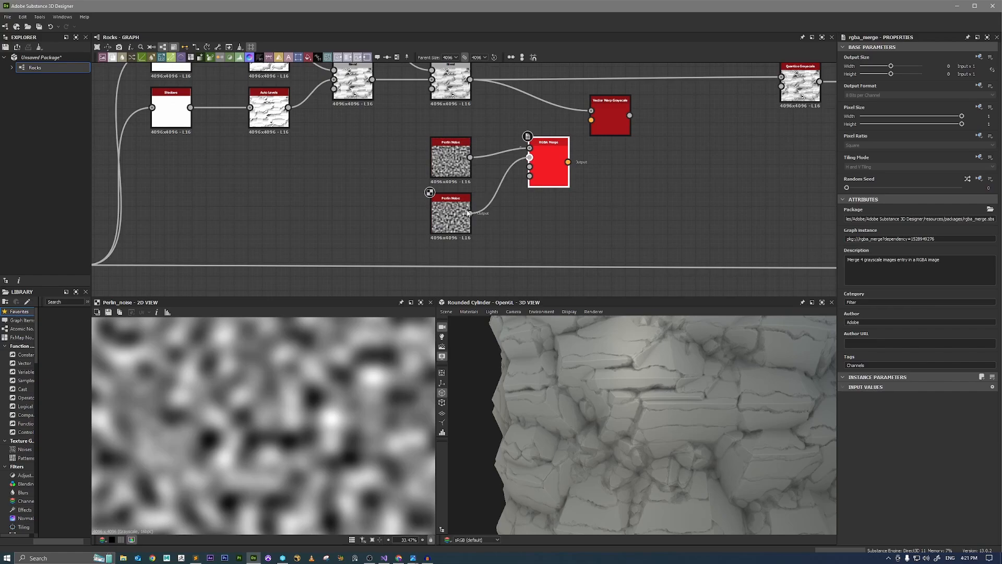
double_click(553, 164)
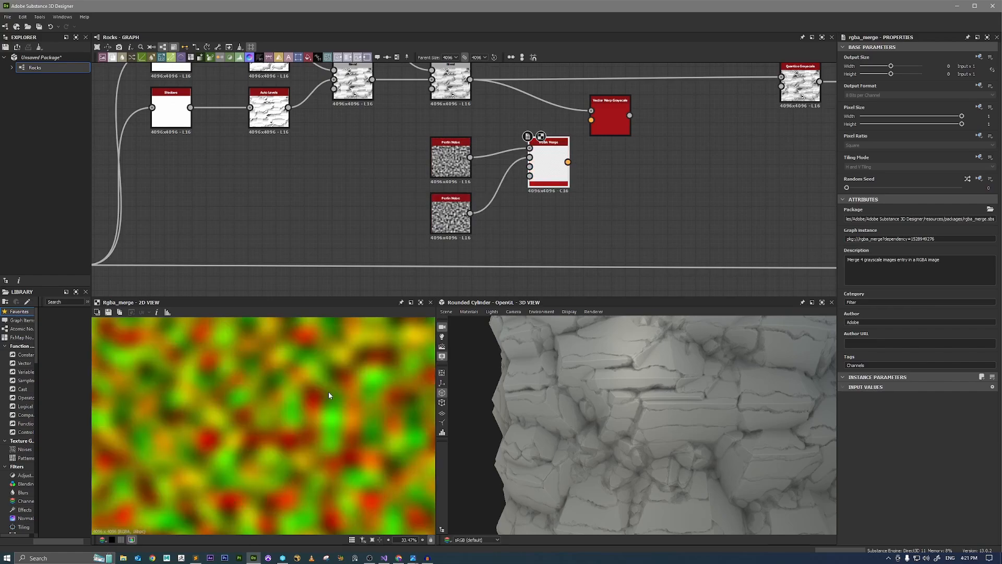
click(451, 214)
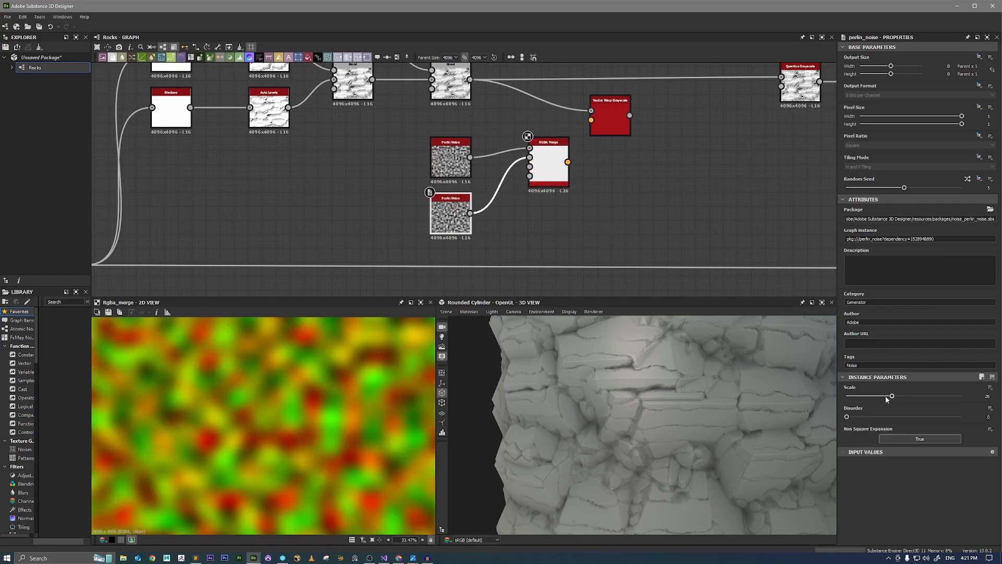
drag(891, 396, 885, 398)
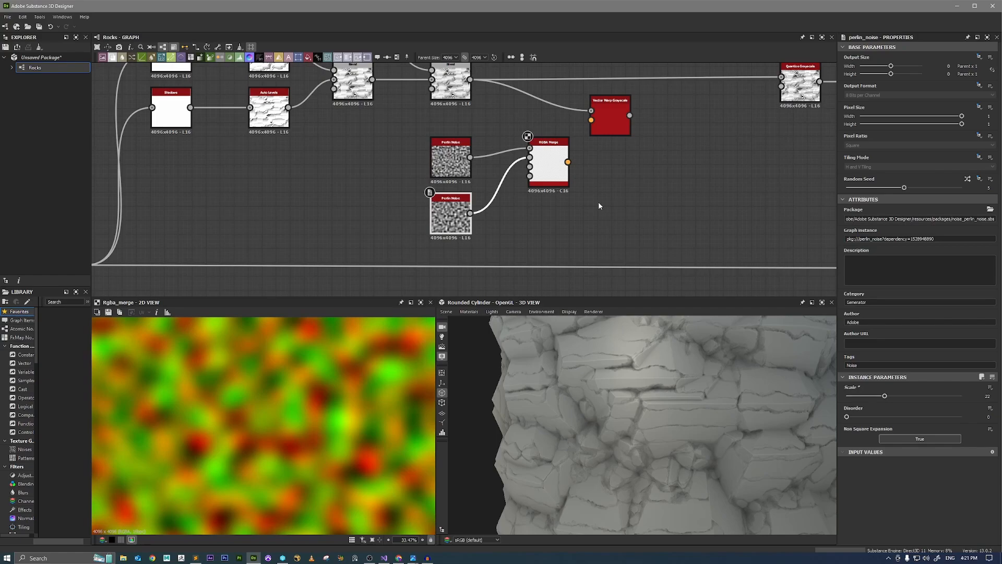
Connect the RGBA Merge to the Vector Warp Grayscale's vector map input and lower the warp's Intensity to 0.
click(549, 164)
drag(568, 161, 591, 120)
click(610, 123)
drag(878, 395, 846, 402)
Connect the Vector Warp Grayscale's output to Quantize Grayscale and align the warp with the crack chain.
middle_drag(698, 184, 639, 231)
drag(571, 163, 723, 126)
drag(554, 181, 563, 152)
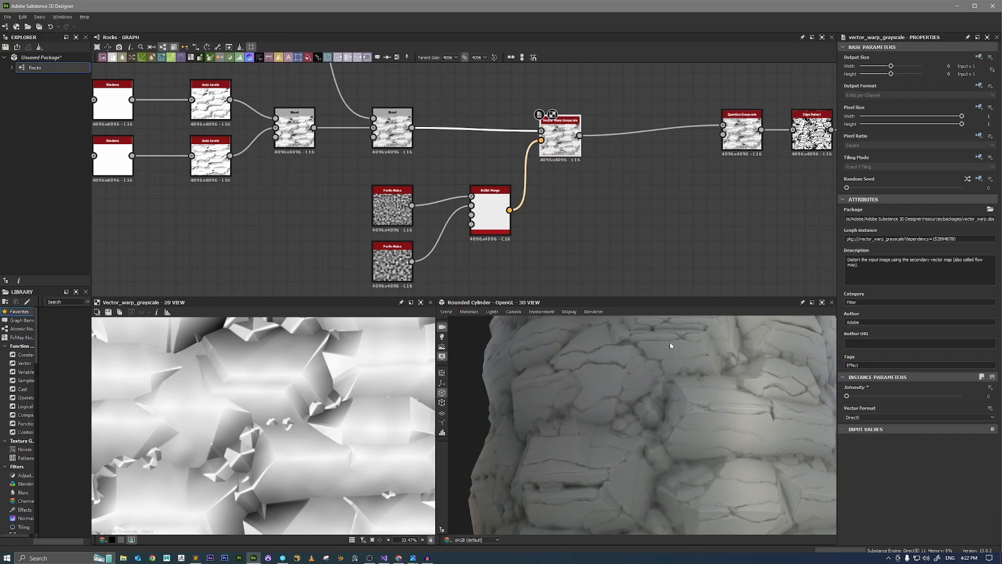
Set the Vector Warp Grayscale's Intensity to 0.02 and inspect the warped cracks around the cylinder.
drag(671, 346, 717, 367)
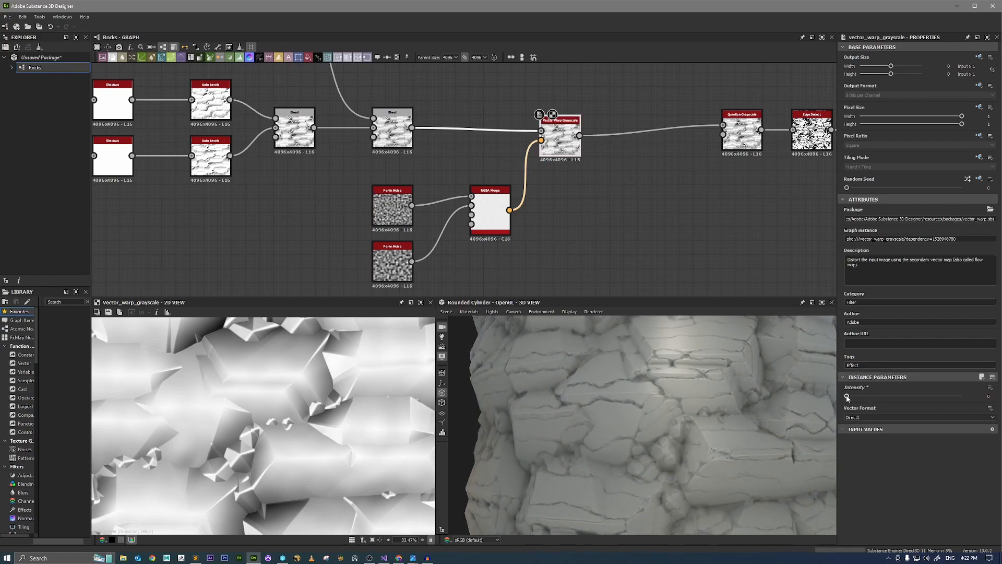
drag(847, 397, 848, 397)
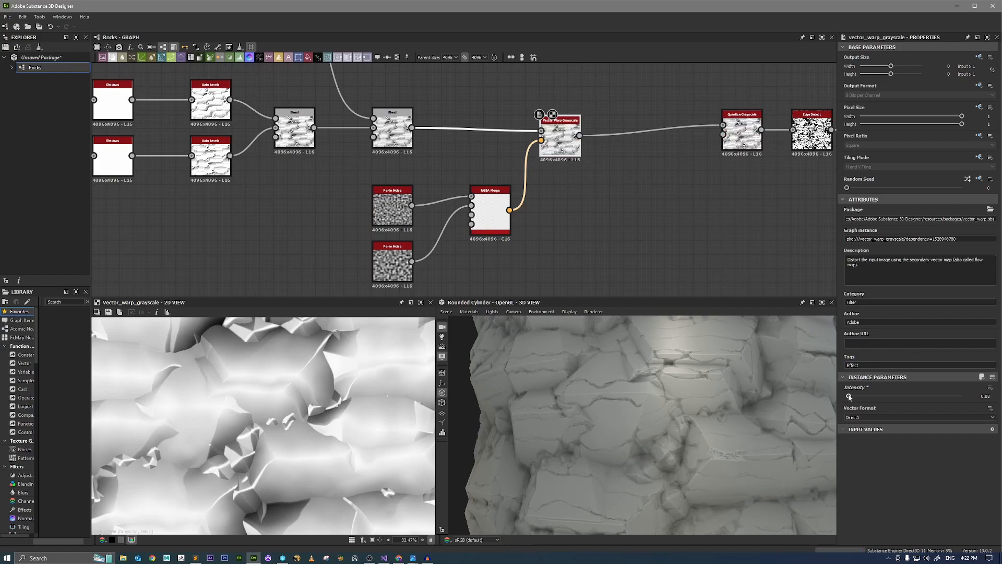
drag(794, 388, 675, 385)
drag(744, 387, 677, 373)
scroll(690, 387, down, 5)
scroll(683, 383, up, 4)
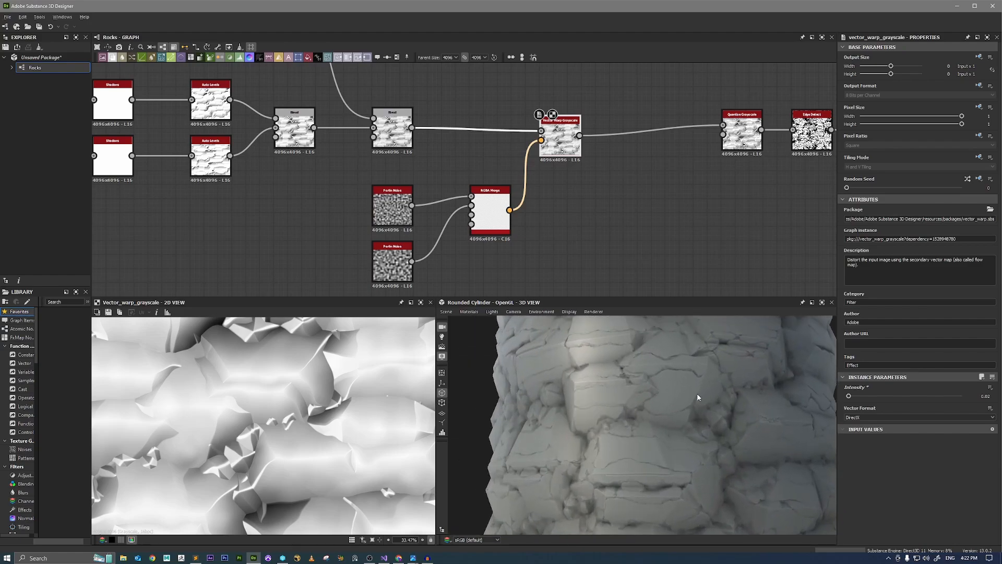
Switch the 3D preview mesh to the rounded cube and view it from farther away.
click(445, 313)
click(470, 417)
scroll(689, 402, down, 5)
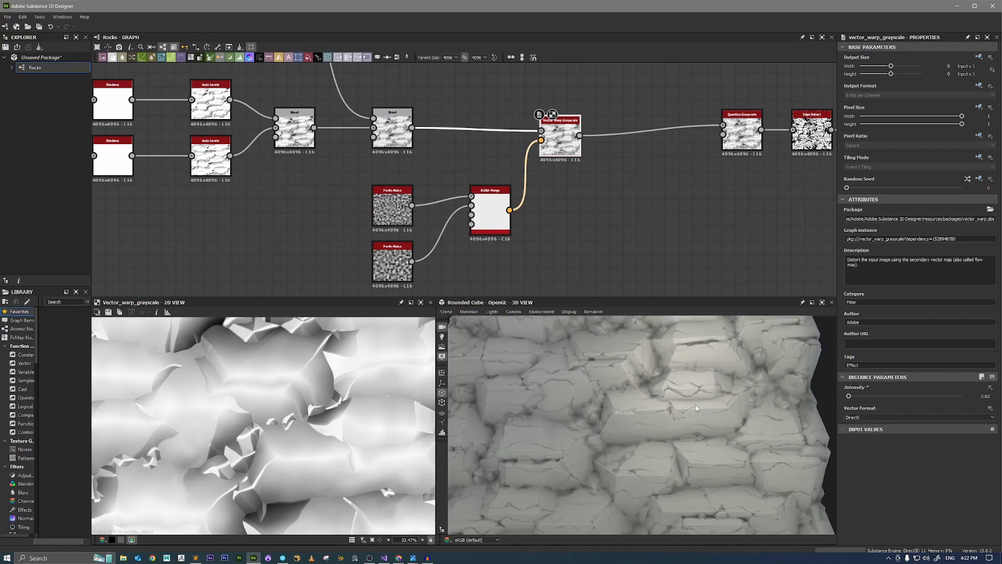
scroll(696, 406, down, 2)
scroll(681, 248, down, 5)
Move the output node groups farther along the graph to open a wide gap after the final Blend.
middle_drag(777, 244, 567, 217)
middle_drag(711, 234, 501, 219)
scroll(561, 238, down, 1)
middle_drag(808, 271, 703, 273)
drag(703, 278, 595, 211)
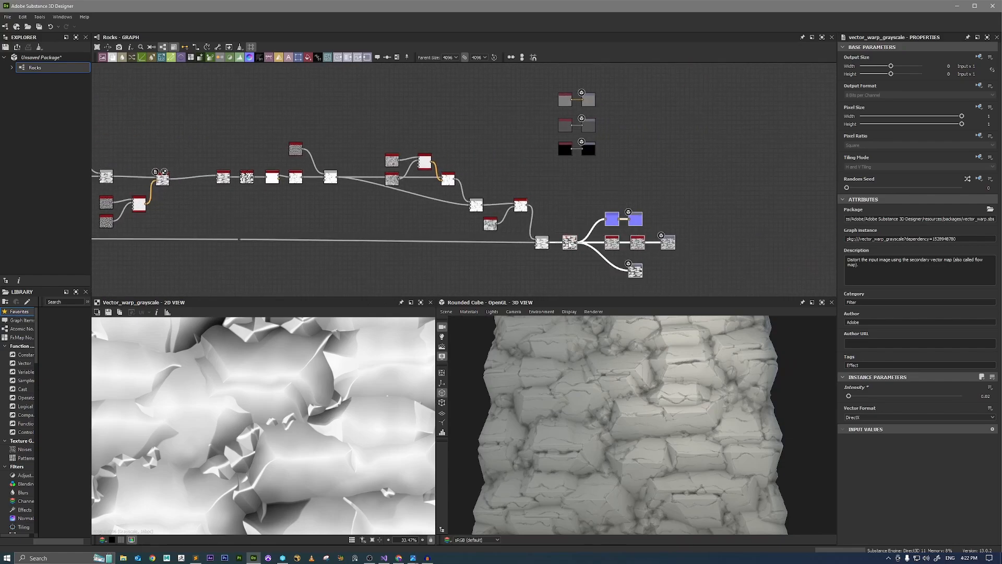
drag(569, 243, 712, 246)
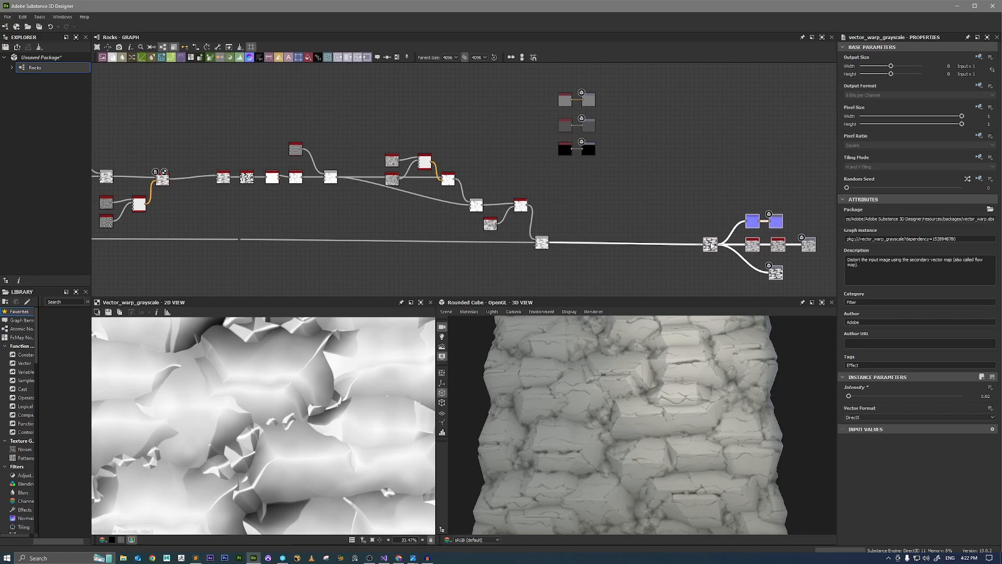
drag(646, 176, 754, 101)
scroll(582, 173, down, 3)
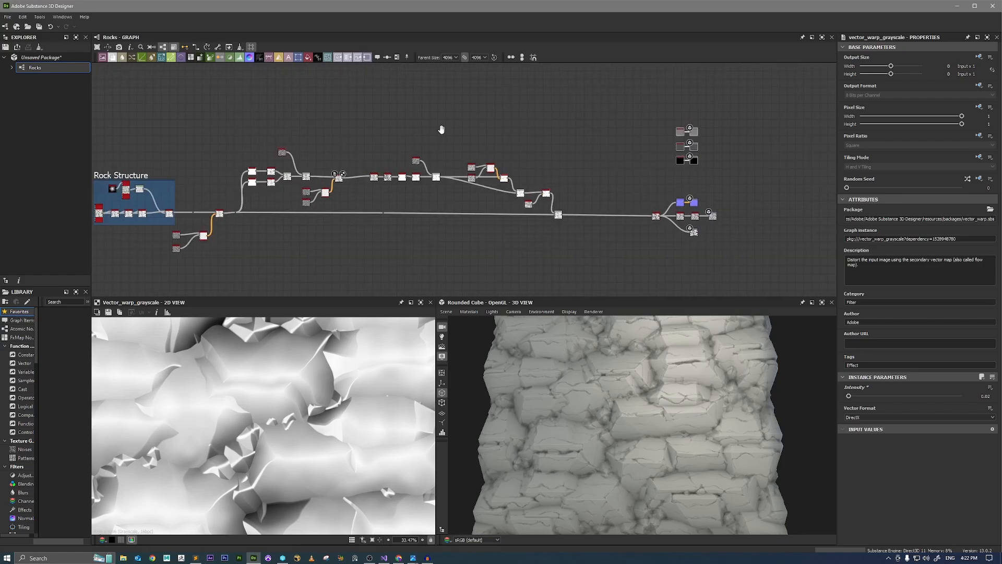
Select the crack-generation nodes from the Rock Structure branch through the final Blend, add a frame around them and retitle it.
middle_drag(440, 130, 596, 131)
drag(427, 142, 719, 255)
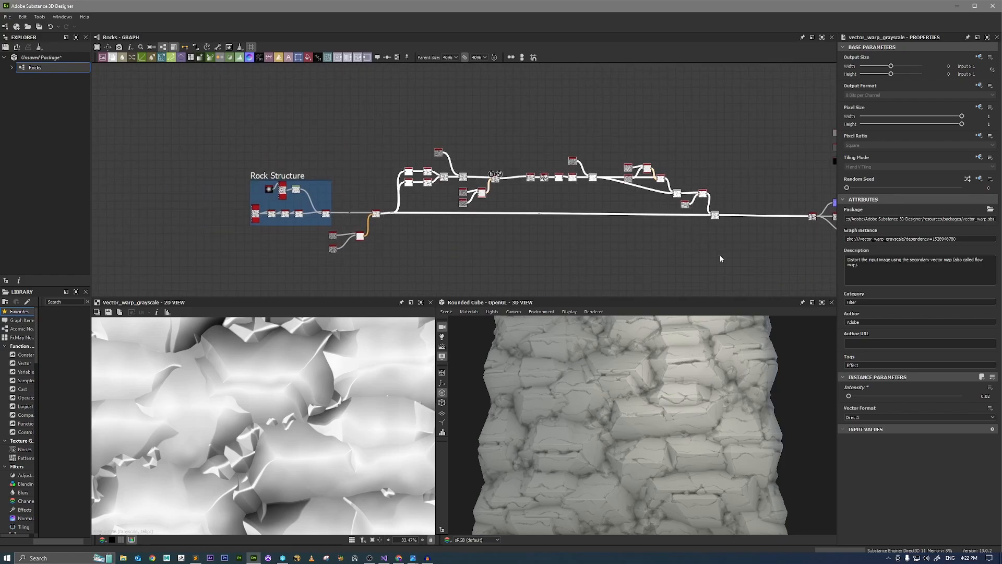
key(space)
text(fram)
key(Return)
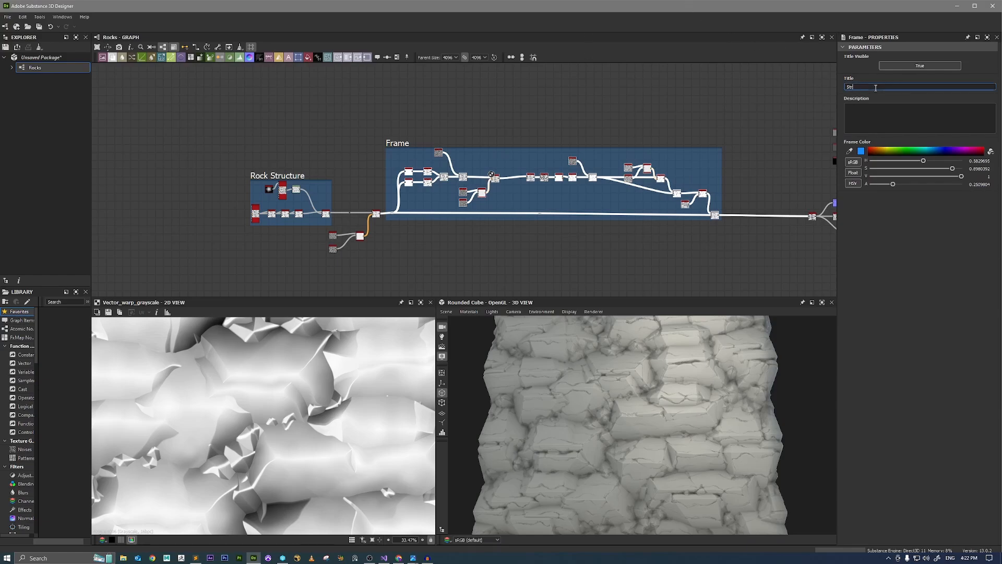
Enlarge the new frame so that it fully encloses the final Blend node.
middle_drag(718, 226, 498, 226)
scroll(498, 227, up, 5)
click(492, 205)
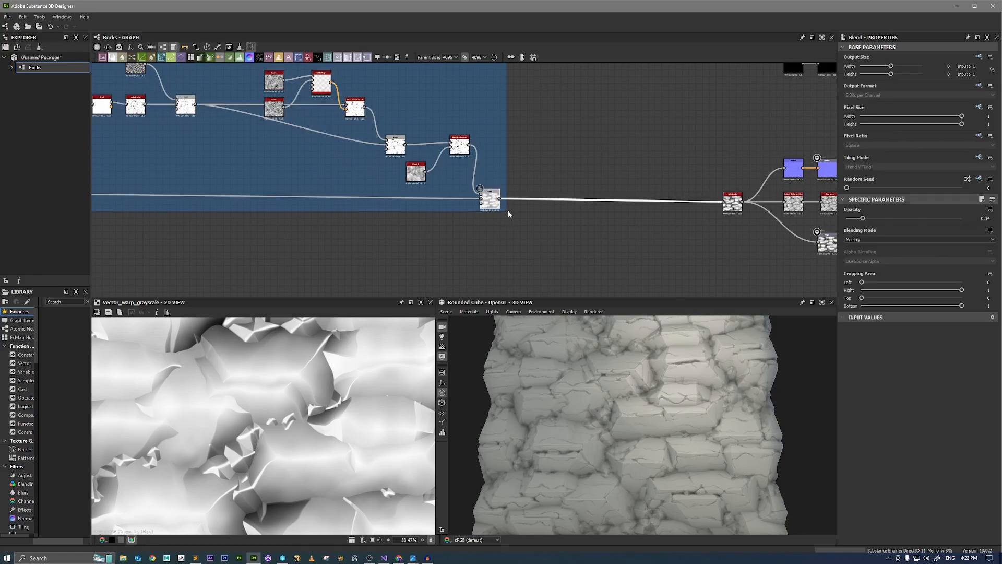
drag(506, 212, 533, 234)
Preview the final Blend in 2D and examine the cracks and rock surfaces on the rounded cube up close.
double_click(490, 201)
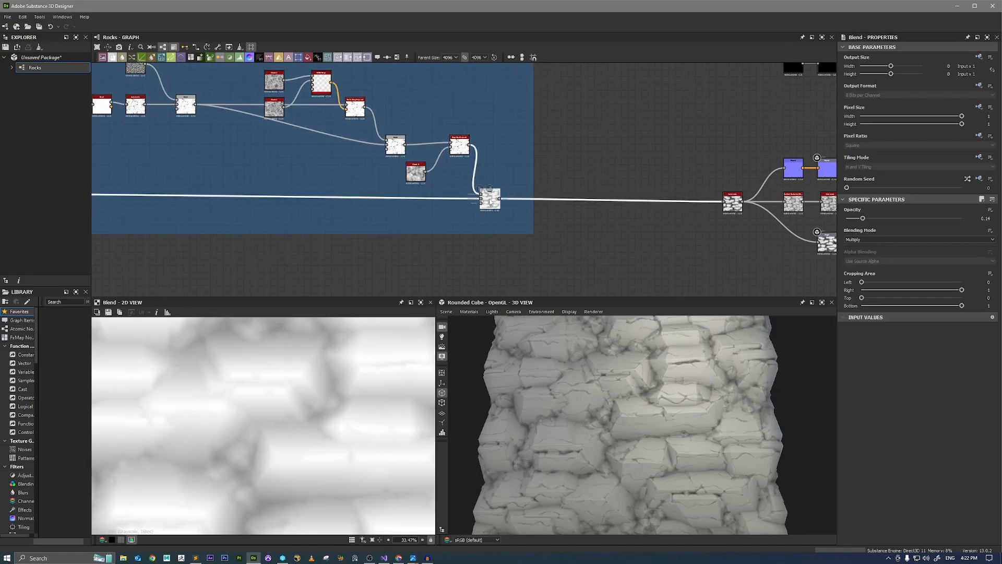
scroll(628, 411, up, 3)
scroll(621, 417, up, 3)
middle_drag(636, 385, 662, 412)
scroll(663, 407, up, 5)
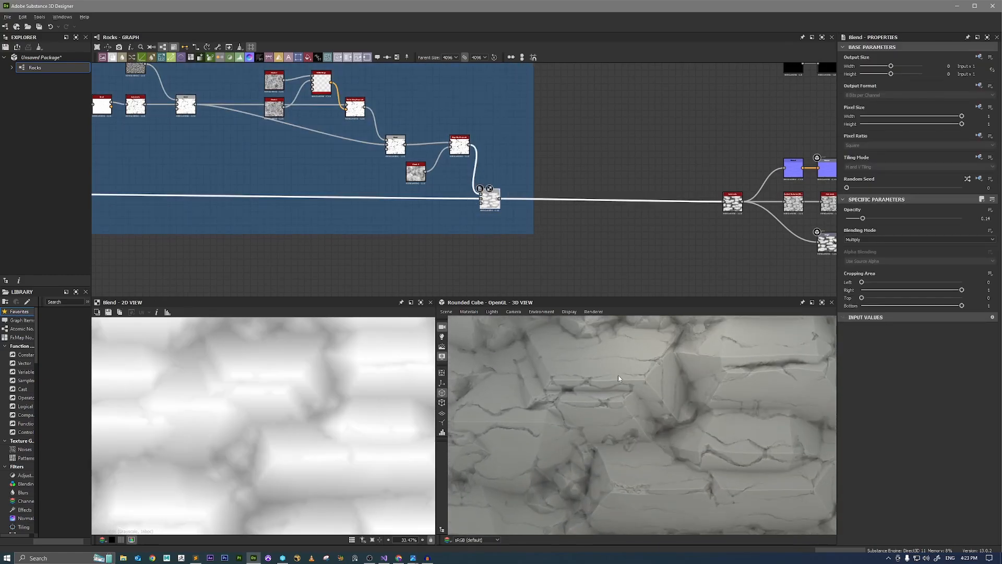
middle_drag(630, 351, 697, 415)
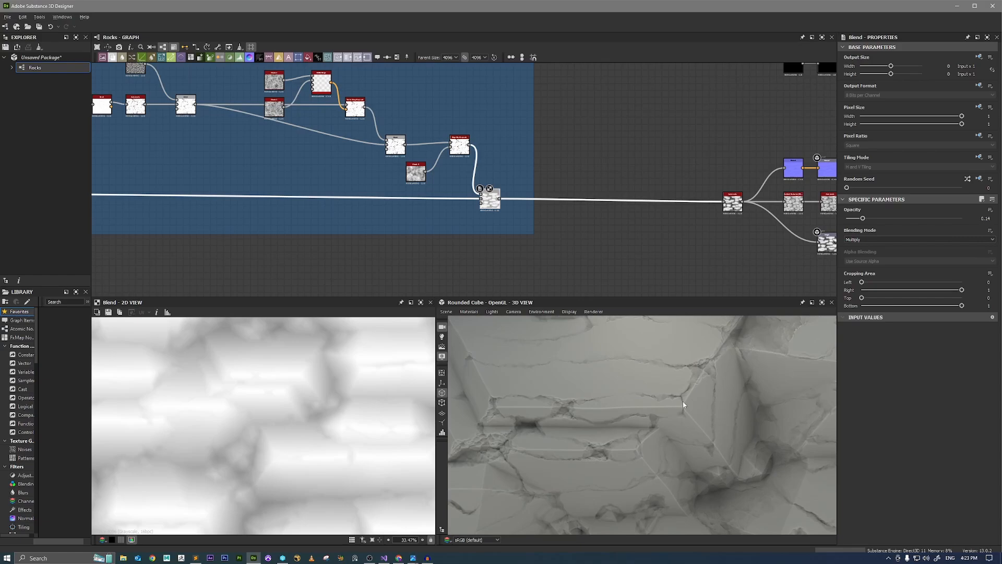
scroll(683, 403, down, 6)
scroll(690, 407, up, 3)
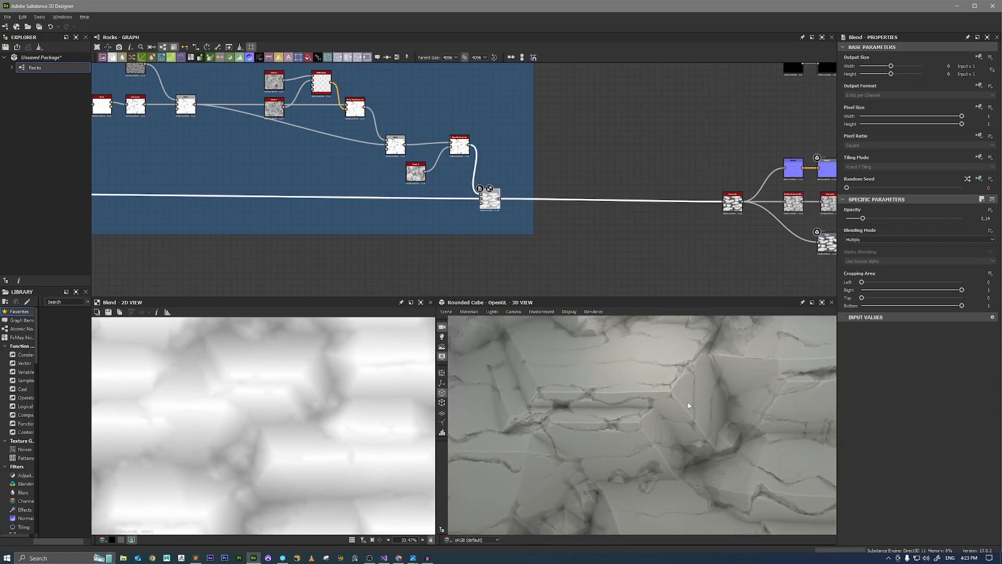
middle_drag(688, 406, 680, 399)
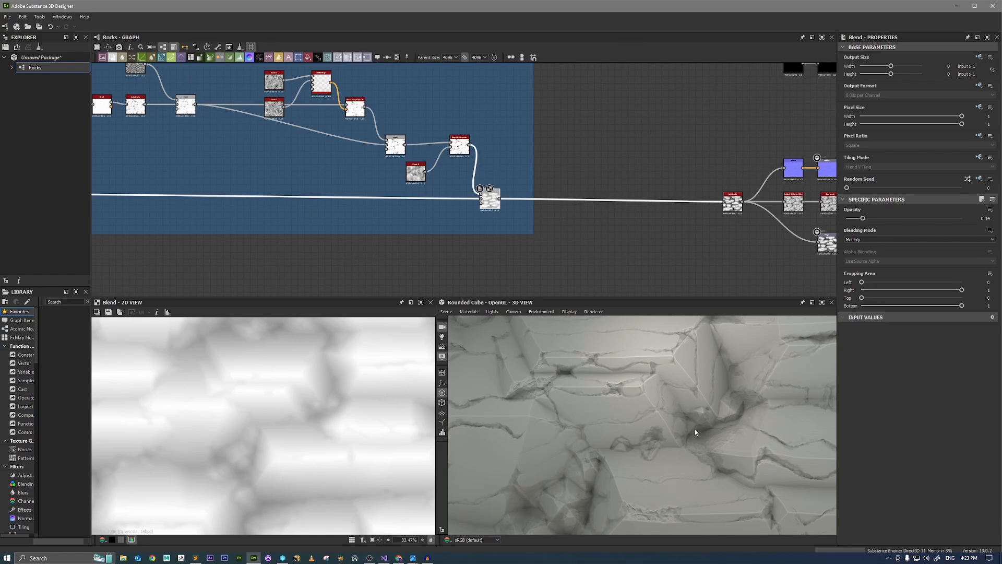
middle_drag(694, 431, 646, 387)
scroll(611, 391, up, 3)
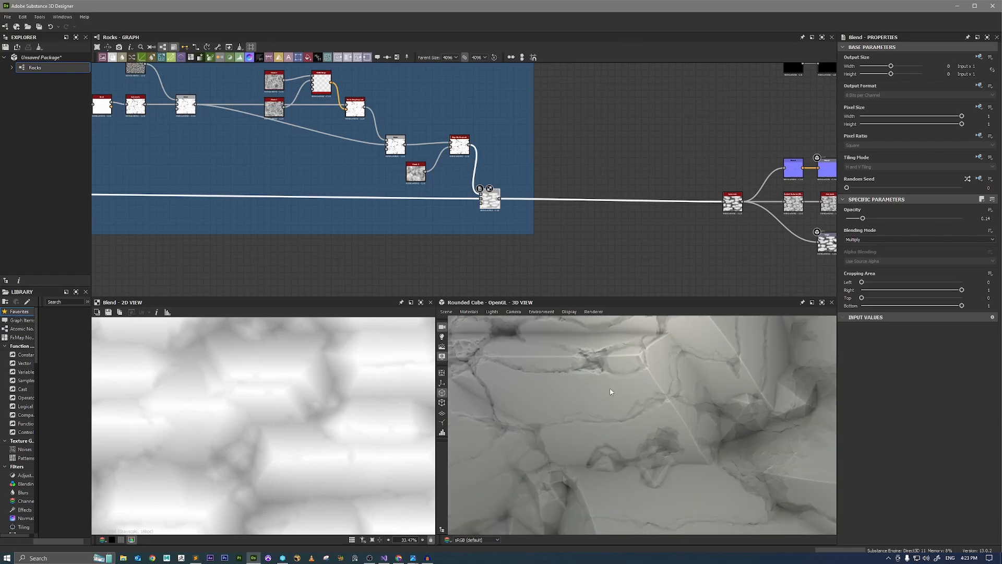
scroll(611, 386, down, 5)
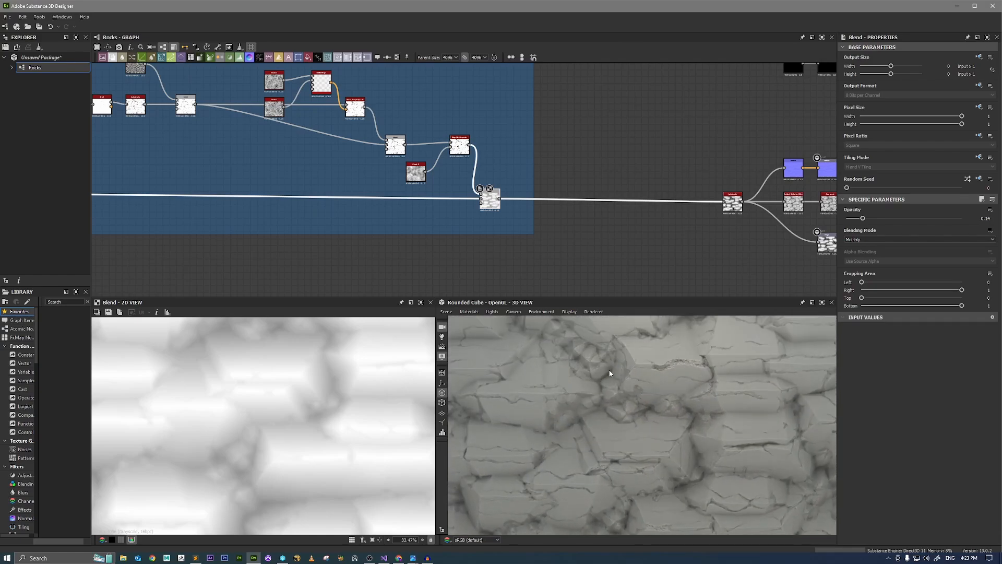
drag(610, 373, 613, 403)
middle_drag(647, 348, 659, 406)
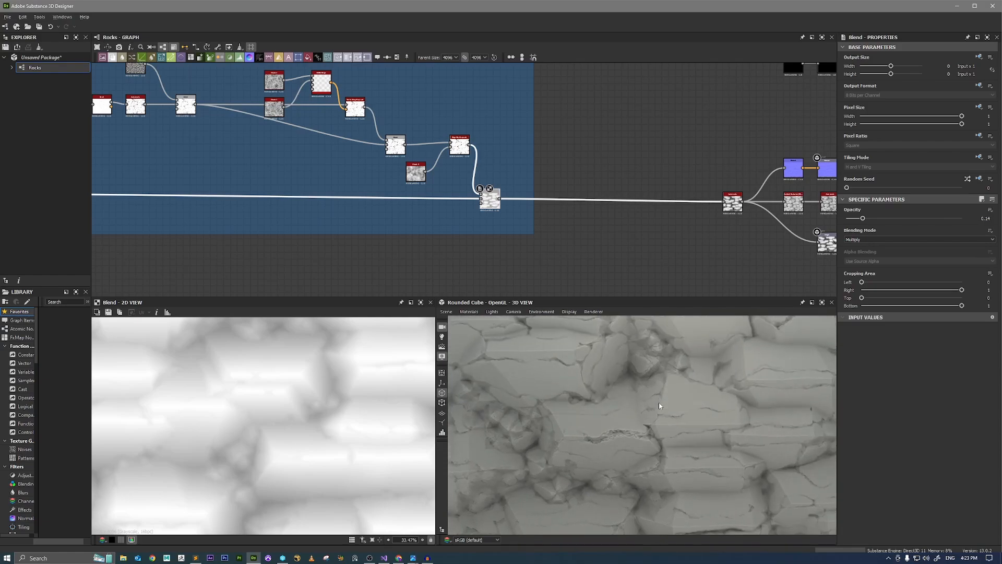
scroll(659, 406, down, 4)
drag(659, 406, 746, 447)
scroll(678, 414, up, 4)
scroll(504, 207, up, 2)
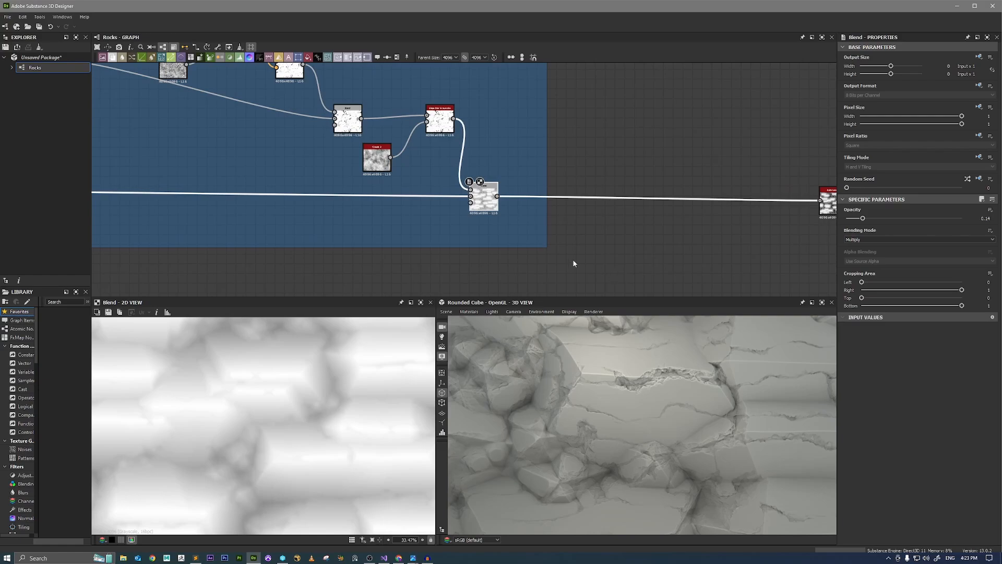
Preview the RGBA Merge that feeds the Vector Warp Grayscale and add a Dot node connected to its output.
scroll(489, 239, down, 3)
scroll(388, 209, up, 5)
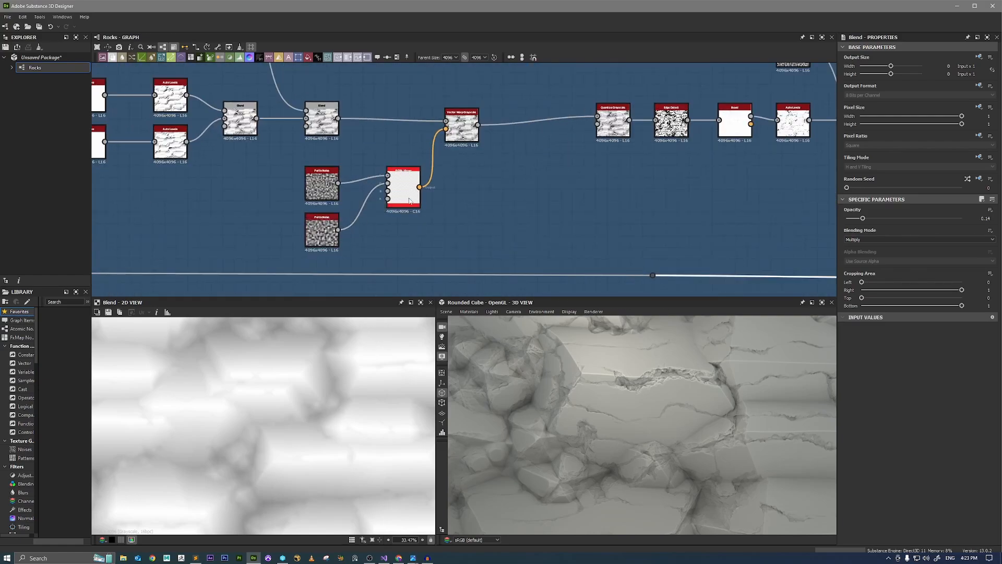
double_click(408, 196)
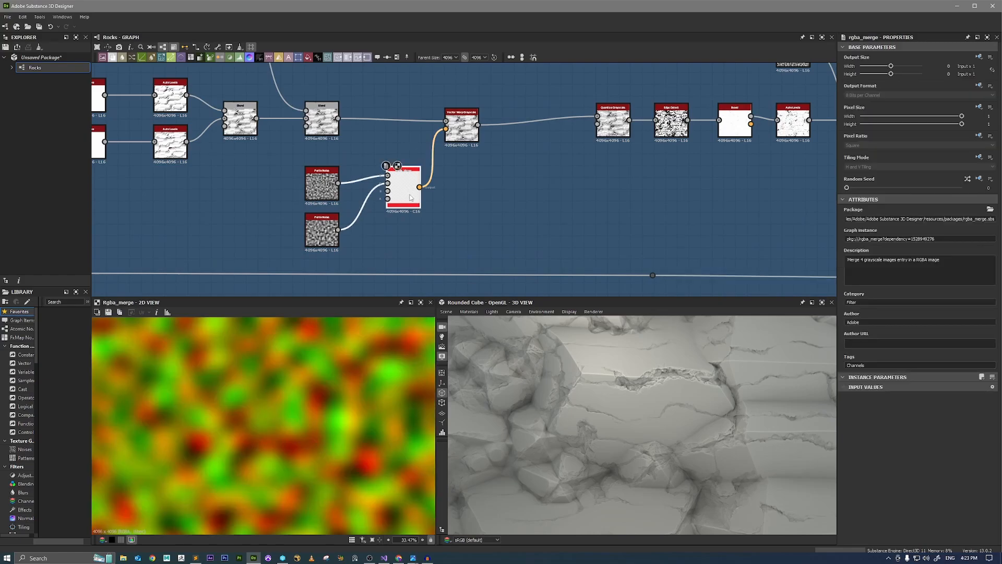
scroll(318, 403, up, 2)
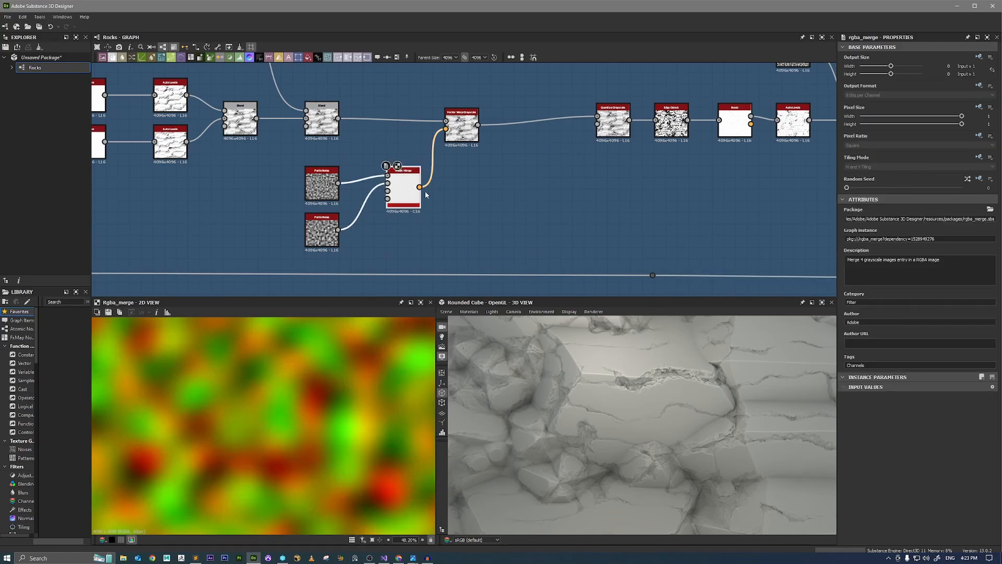
scroll(425, 194, up, 2)
drag(427, 191, 519, 242)
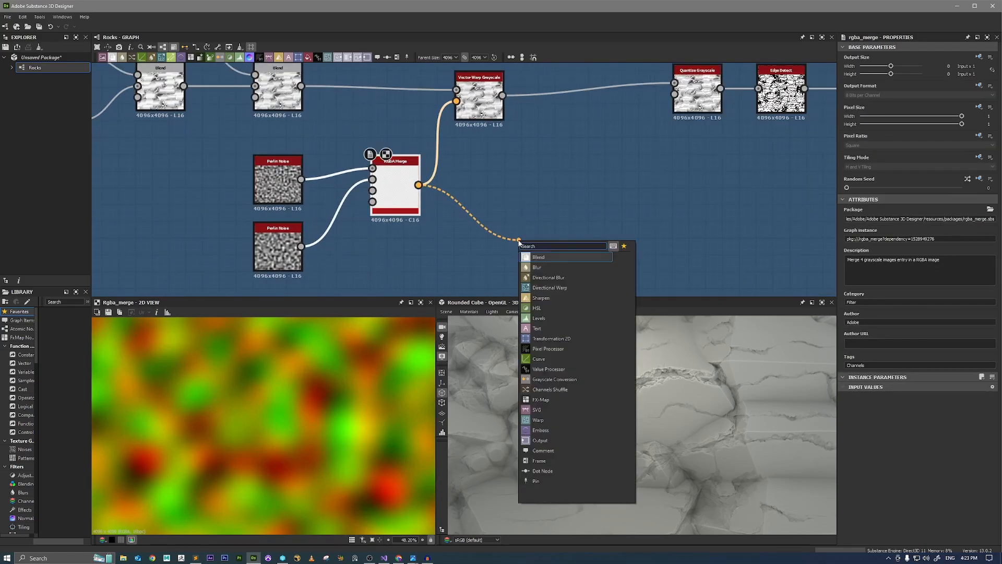
text(dot)
key(Return)
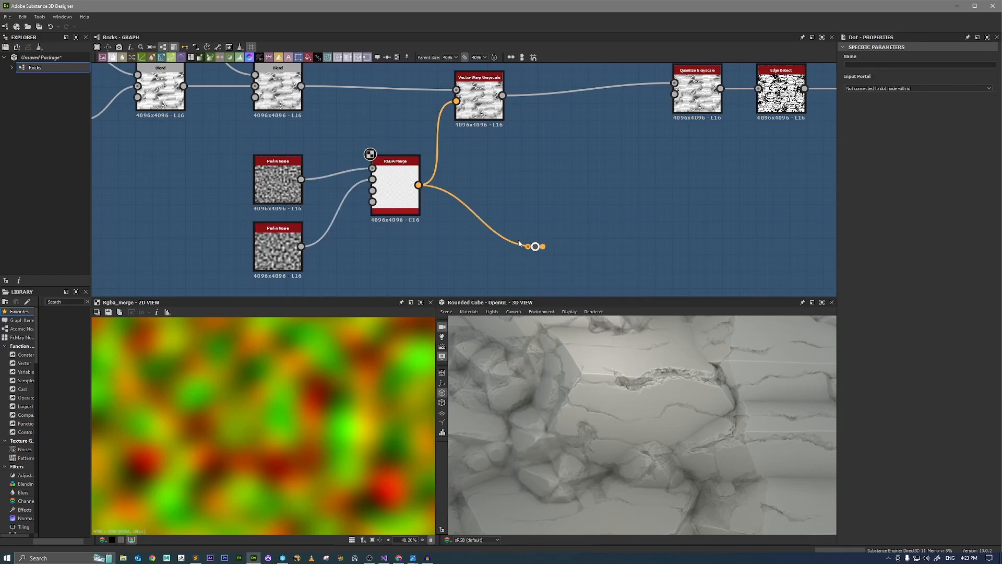
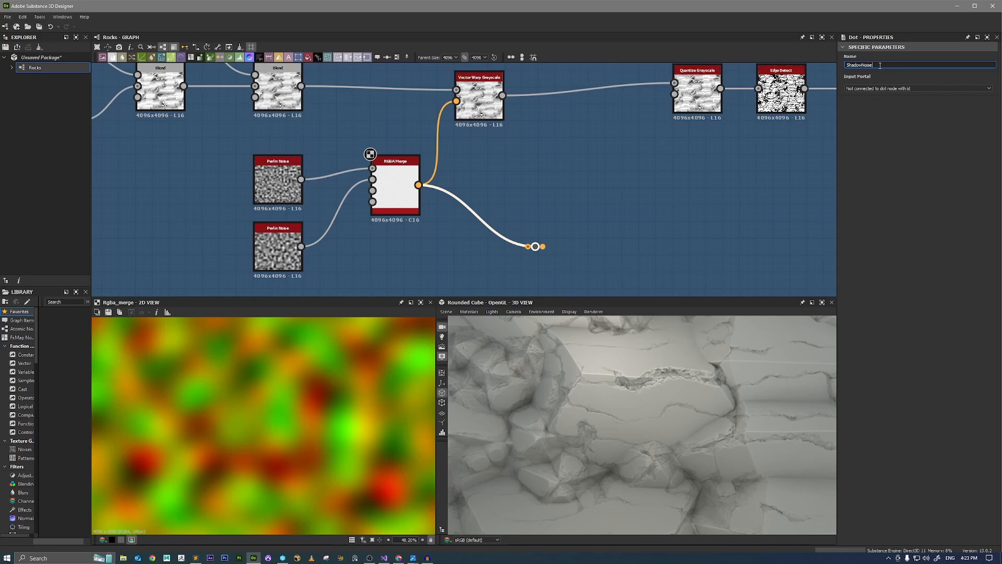
Add a Dot node just outside the crack frame and set its input portal to ShadowNoise.
scroll(541, 200, down, 5)
middle_drag(814, 224, 224, 172)
scroll(329, 217, up, 4)
key(space)
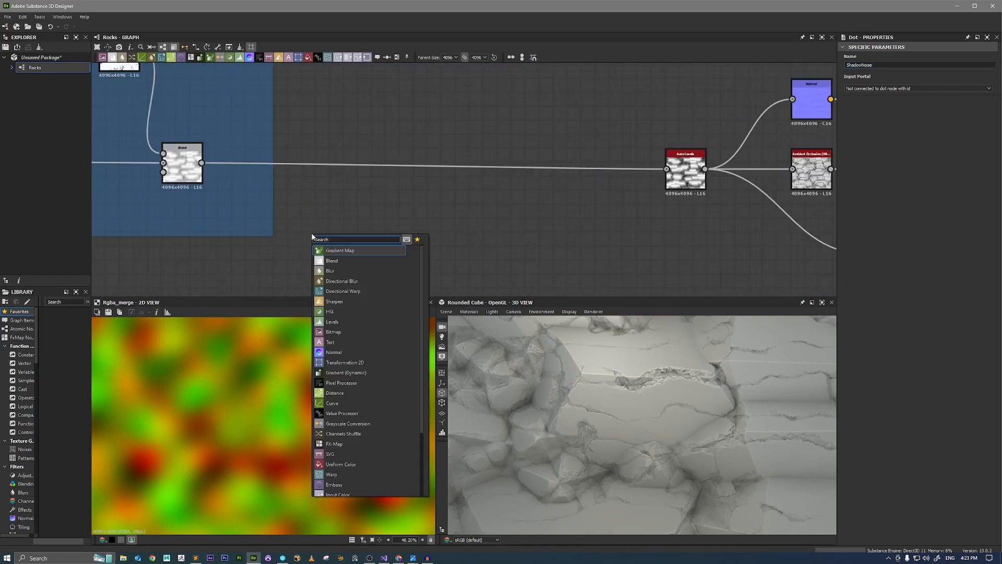
text(dot)
key(Return)
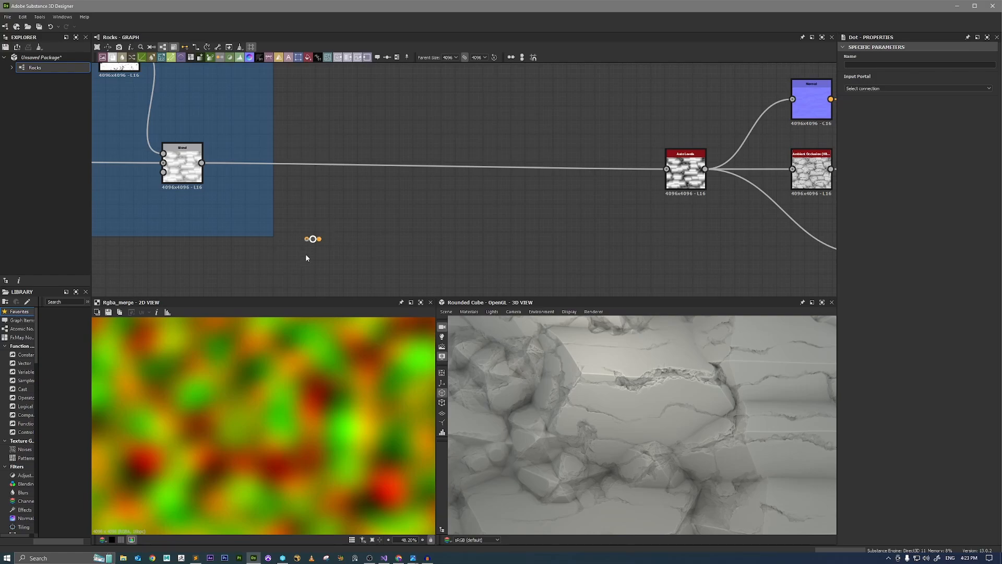
click(882, 94)
Insert a Dot after the final Blend, branch a Vector Warp Grayscale from it and feed the ShadowNoise portal into its vector input.
double_click(352, 164)
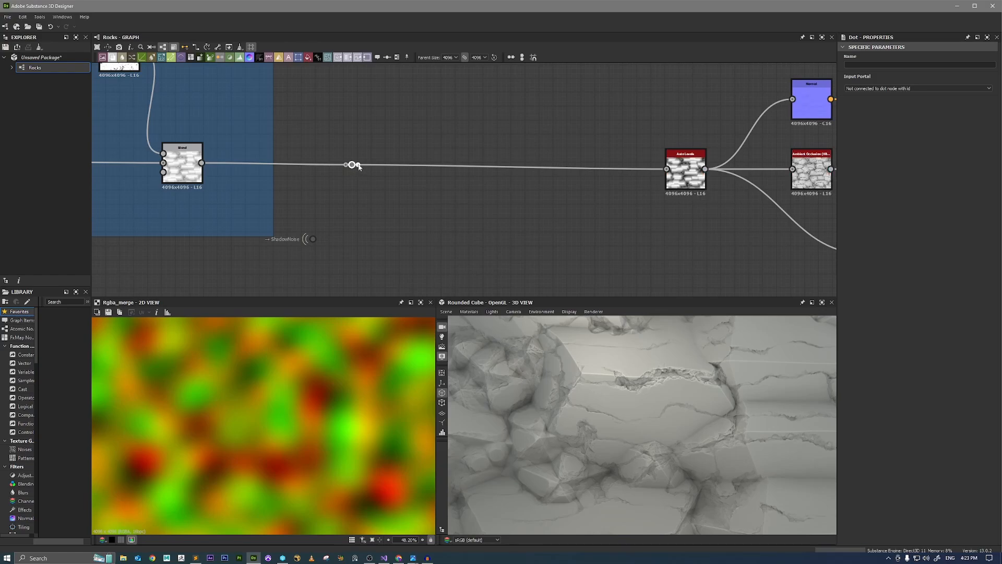
drag(358, 164, 400, 199)
text(vec)
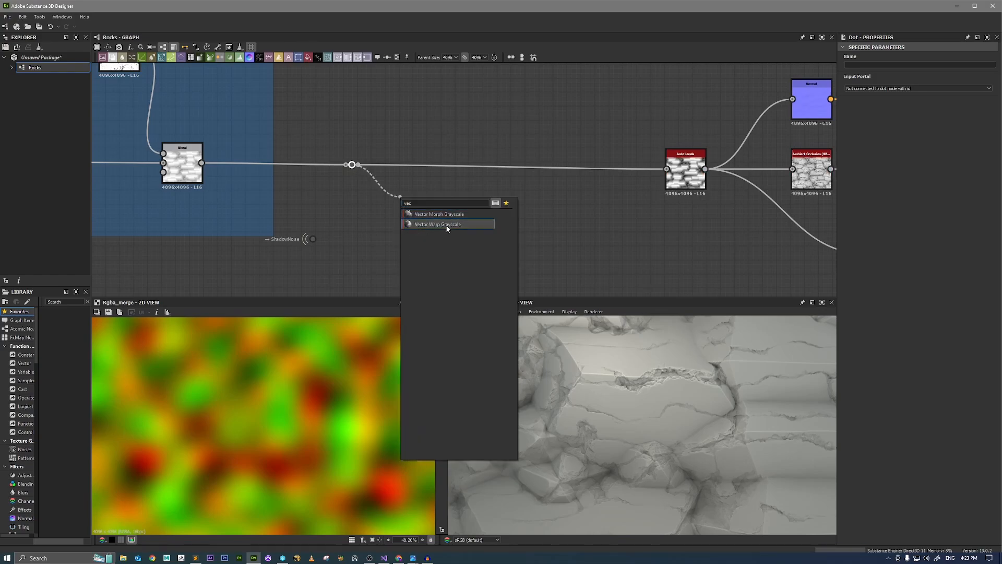
click(446, 225)
drag(401, 202, 313, 238)
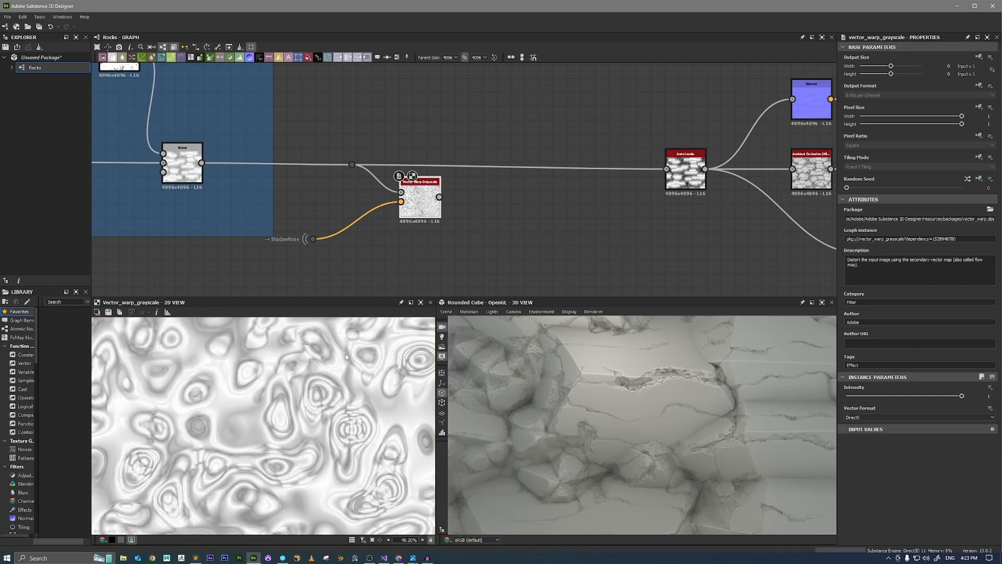
Lower the new Vector Warp Grayscale's intensity to near zero and wire it into Auto Levels, aligned with the main chain.
drag(861, 397, 846, 397)
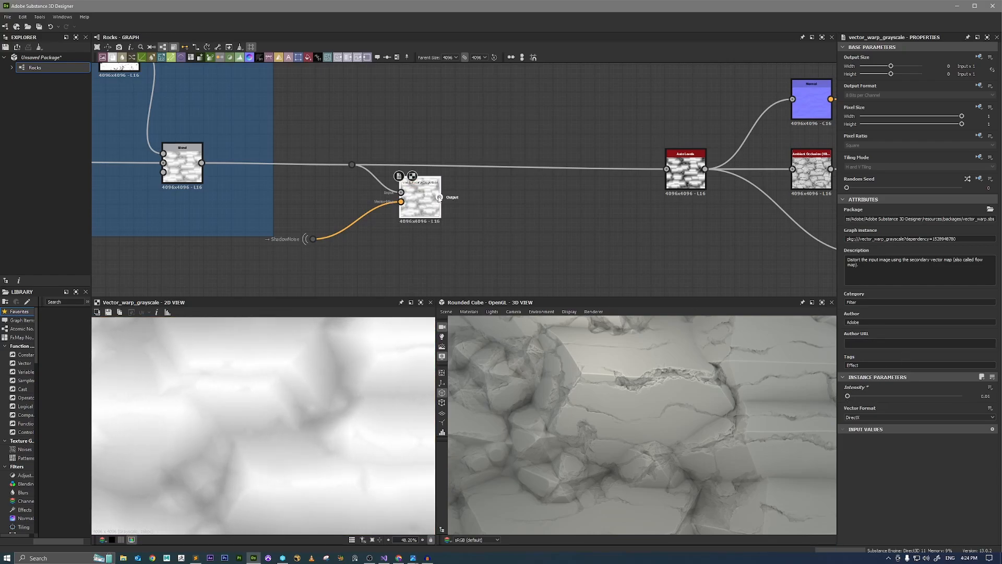
drag(657, 177, 666, 169)
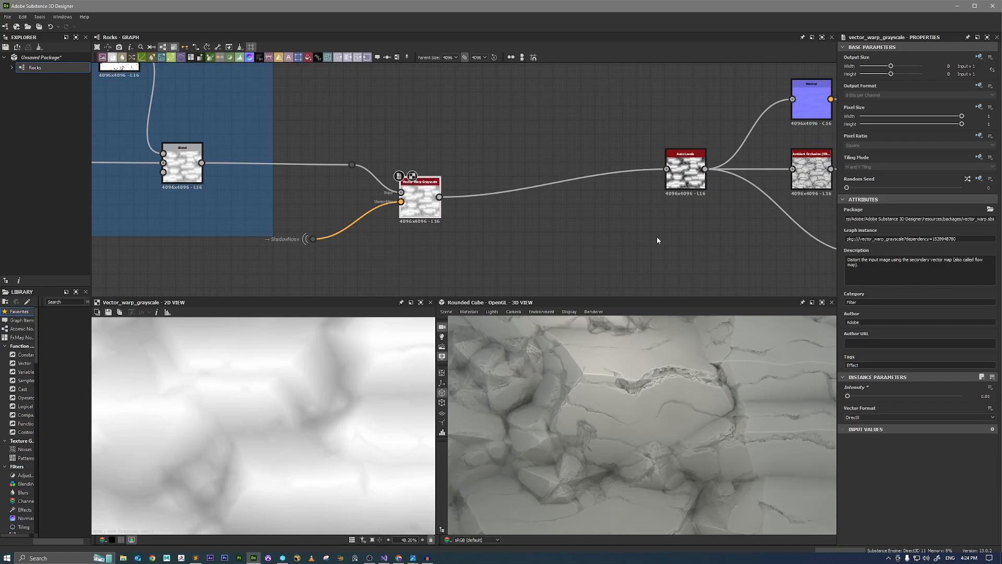
drag(490, 323, 678, 385)
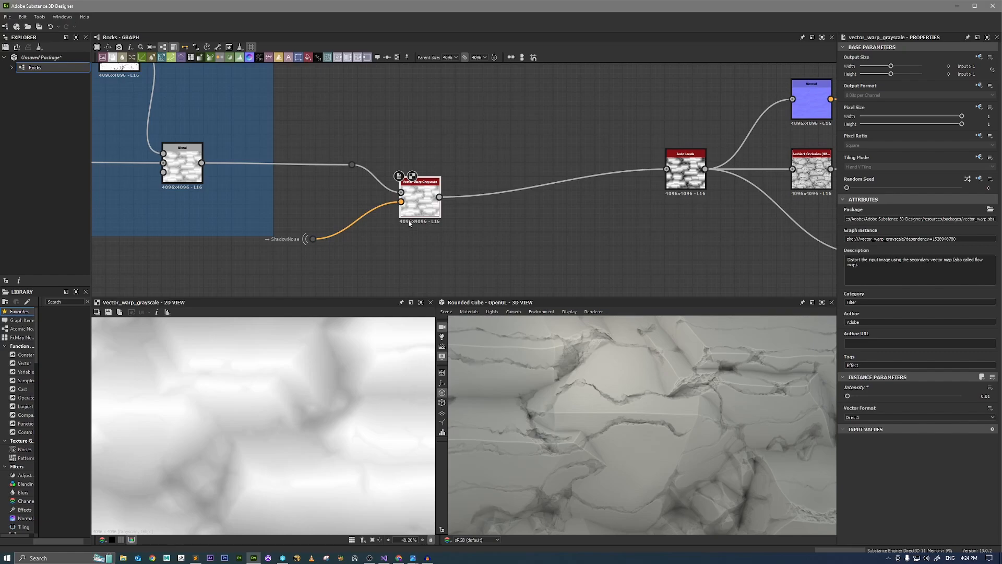
drag(417, 214, 513, 185)
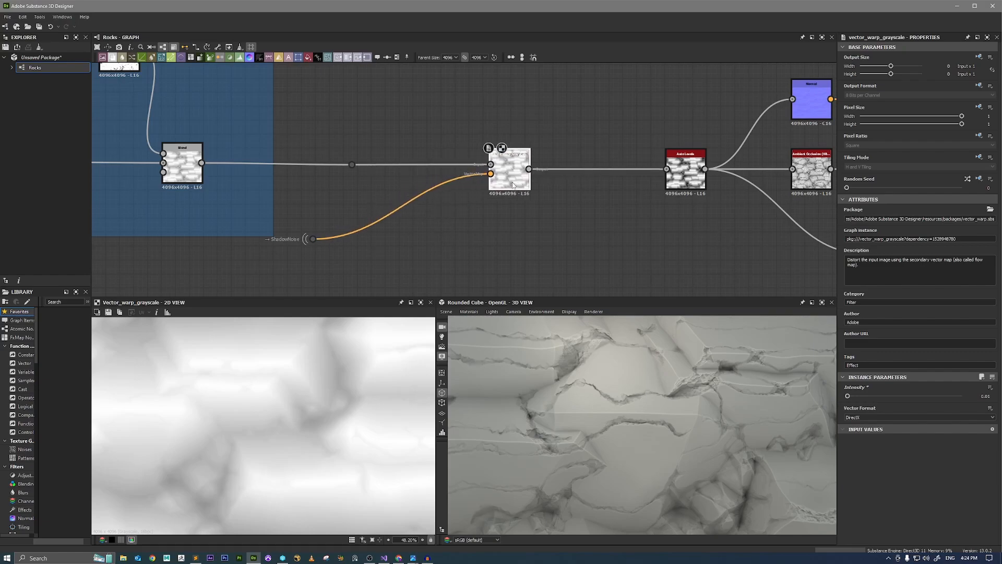
mouse_move(626, 399)
mouse_down()
mouse_move(648, 384)
mouse_move(666, 398)
mouse_move(752, 400)
mouse_move(730, 397)
mouse_move(738, 393)
mouse_move(708, 399)
mouse_move(741, 418)
mouse_move(728, 432)
mouse_move(742, 428)
mouse_move(725, 420)
mouse_move(749, 430)
mouse_move(739, 429)
mouse_up()
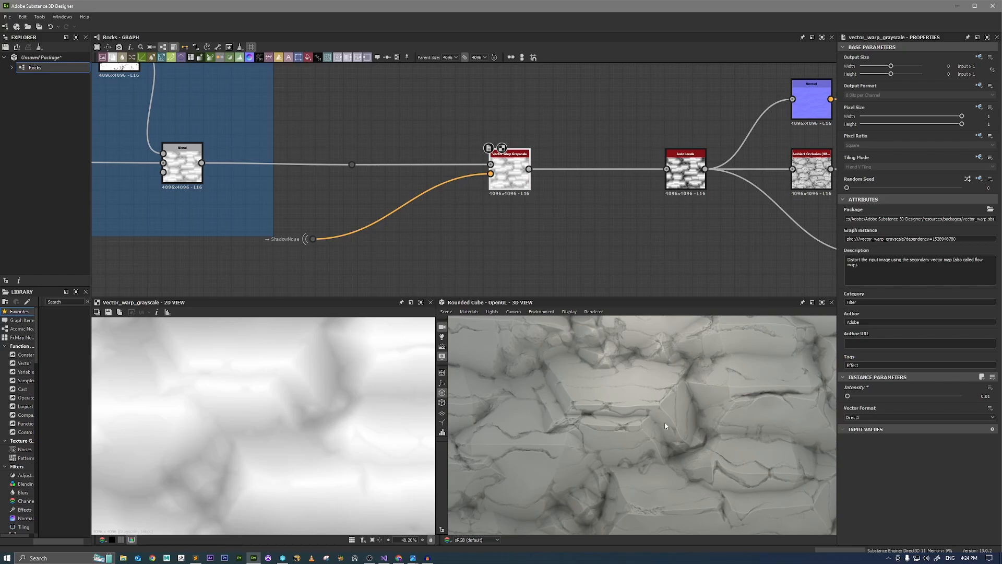
Move the ShadowNoise portal closer to the Vector Warp Grayscale, preview its noise in 2D and inspect the warped rocks up close.
drag(299, 209, 382, 222)
double_click(383, 220)
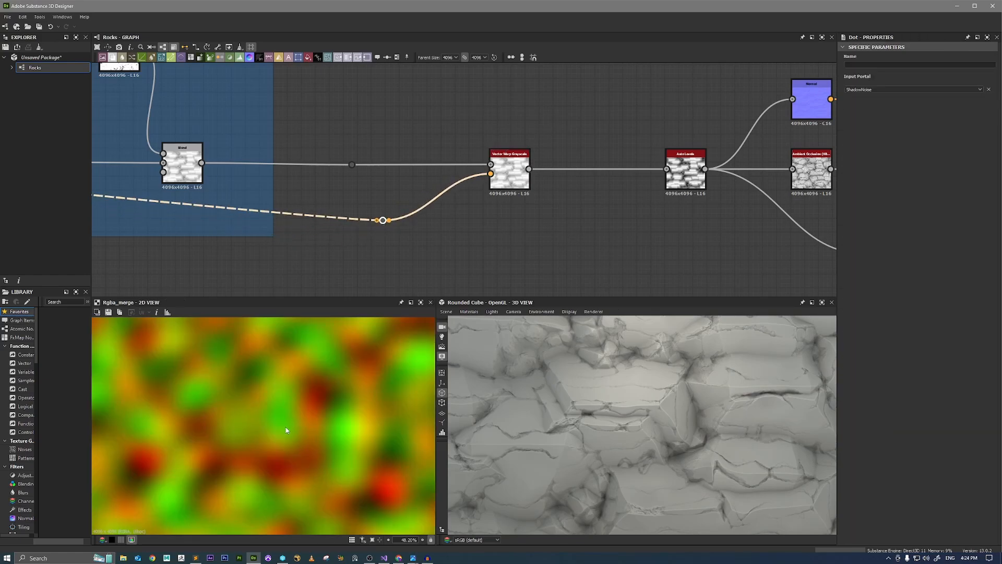
scroll(286, 425, down, 4)
scroll(270, 408, up, 2)
scroll(272, 407, down, 1)
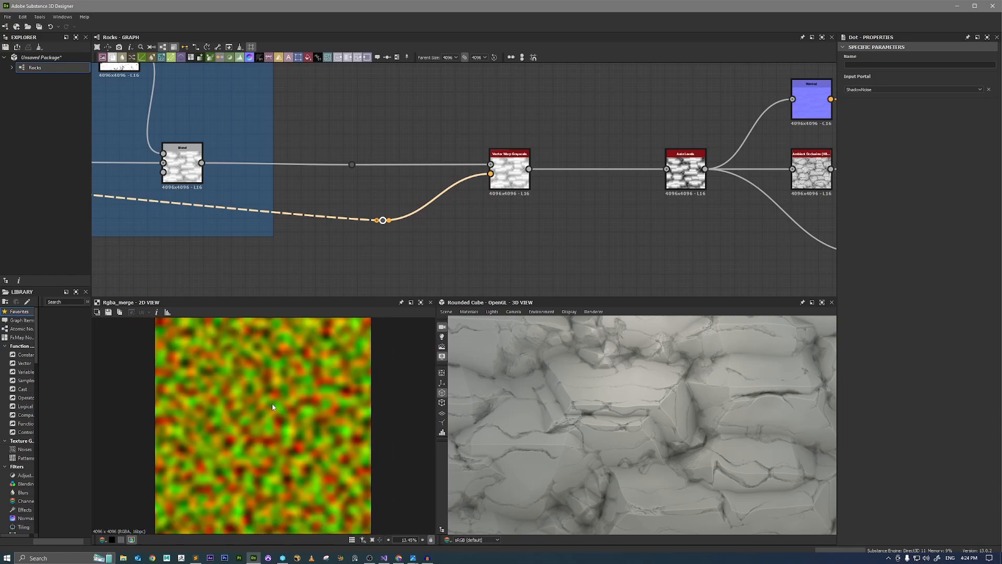
drag(594, 420, 616, 418)
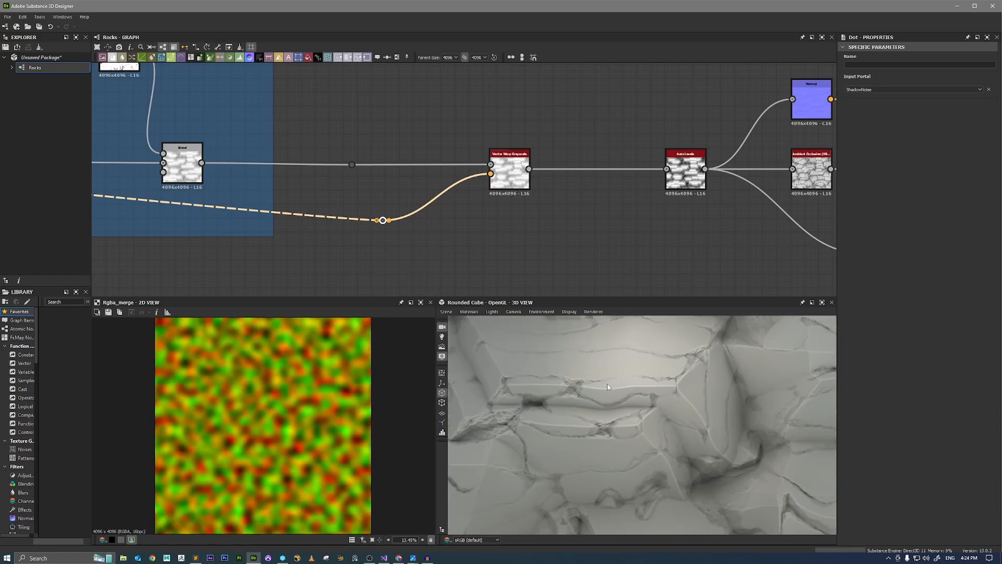
drag(603, 386, 605, 397)
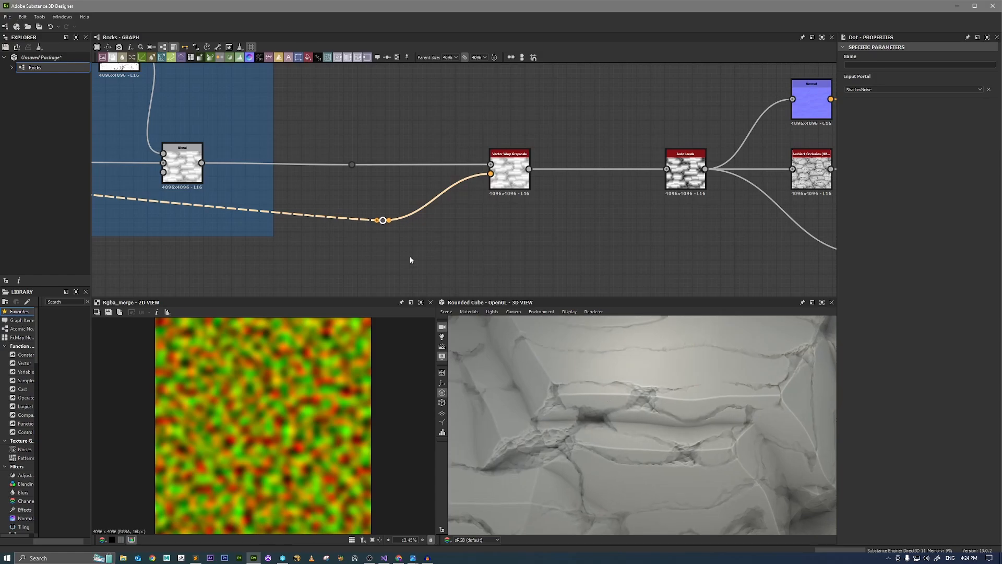
Add a Clouds 2 node below the ShadowNoise portal, preview it in 2D and set its scale to 3.
middle_drag(355, 258, 414, 239)
key(space)
text(clou)
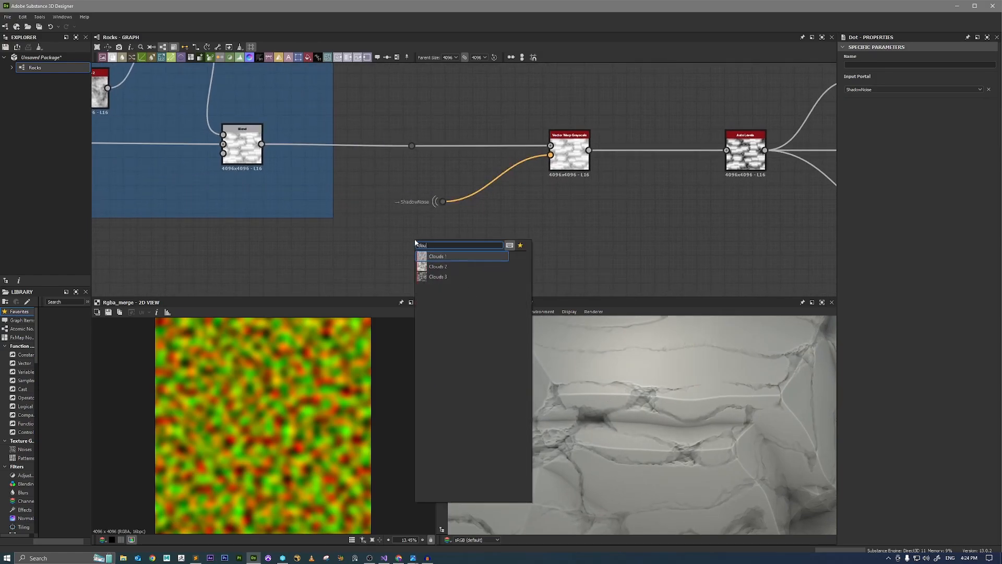
text(d)
key(Down)
key(Return)
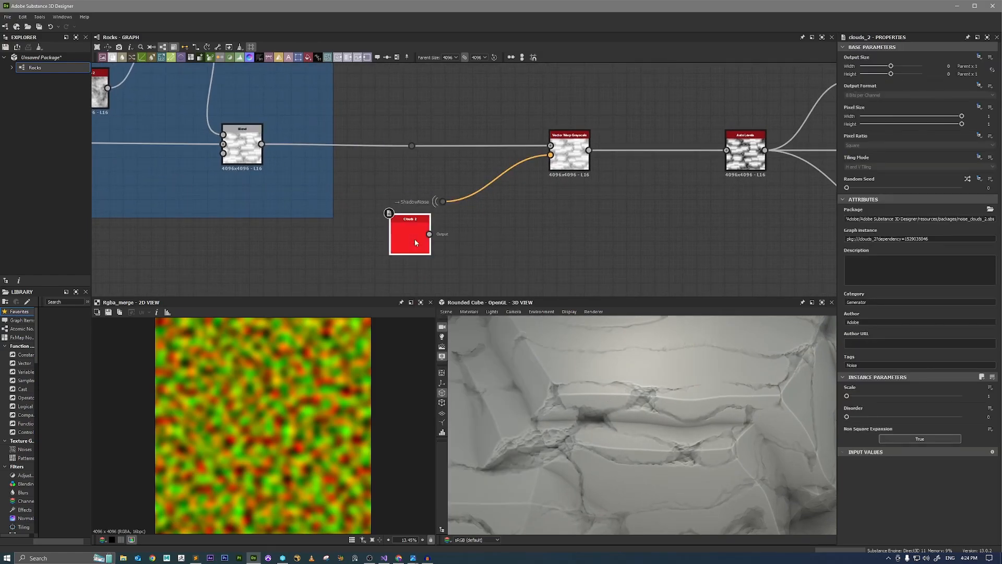
double_click(414, 239)
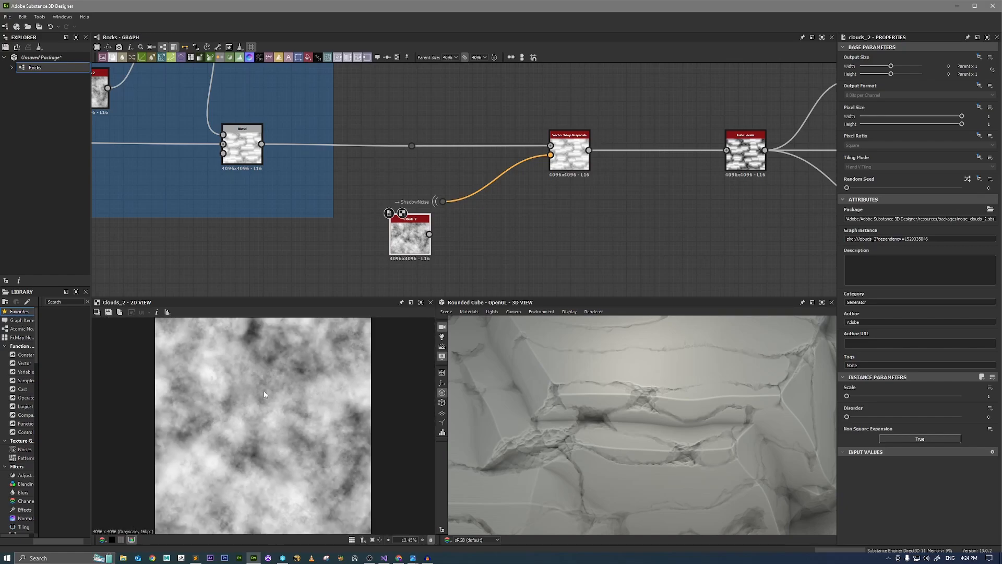
drag(858, 398, 864, 397)
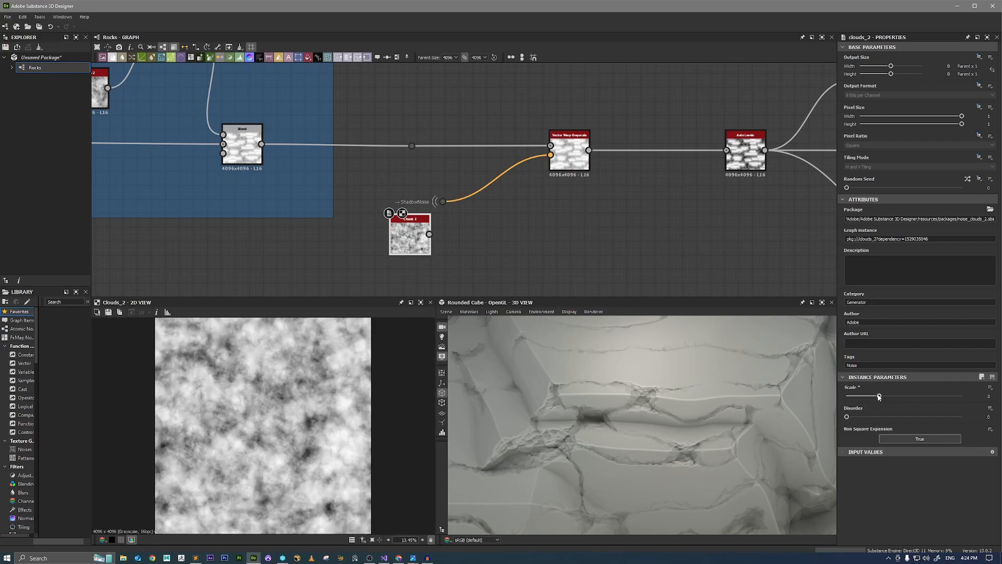
Duplicate the Clouds 2 node, place the copy directly below it and set the copy's random seed to 6.
middle_drag(494, 265, 508, 198)
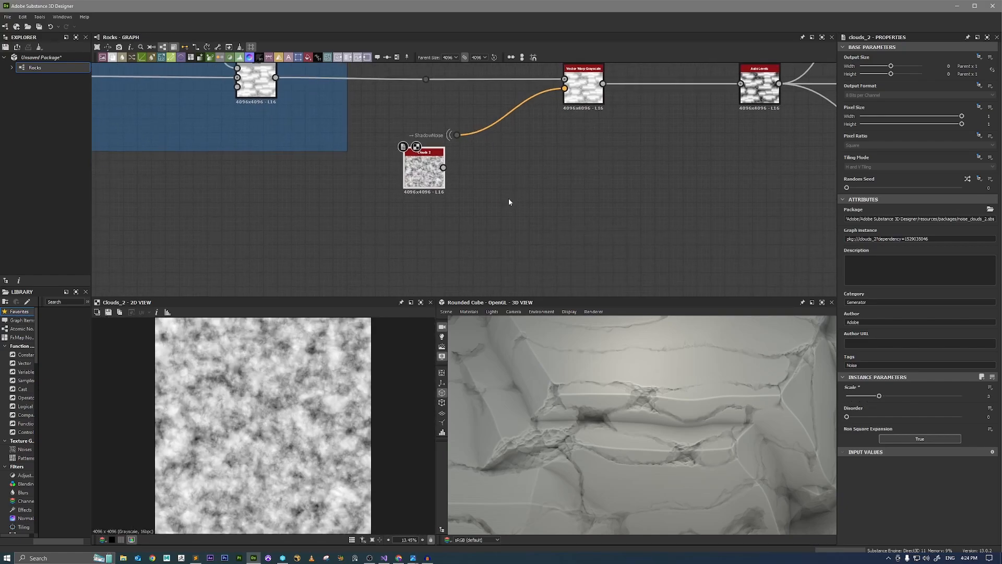
key(ctrl+d)
drag(463, 186, 424, 231)
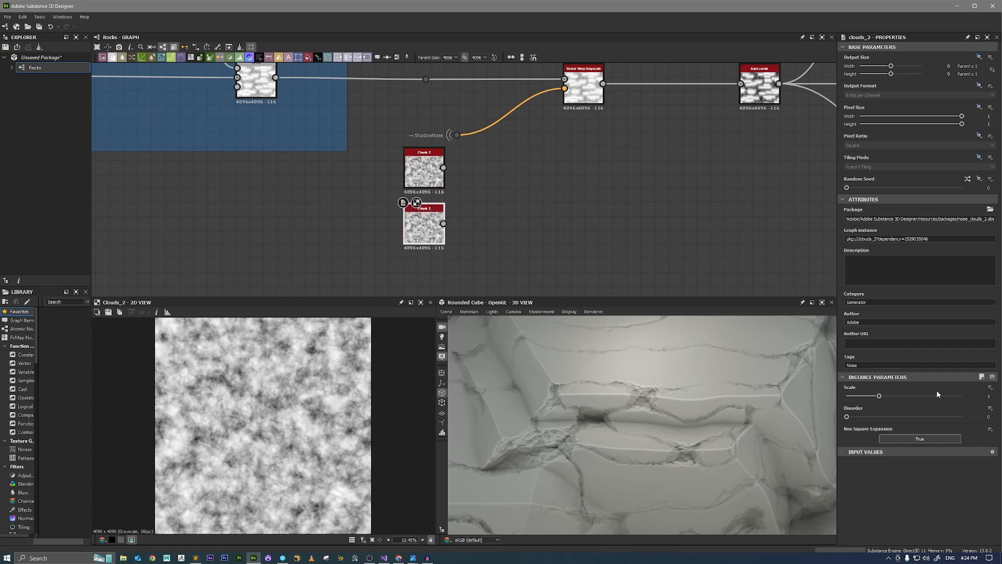
click(914, 187)
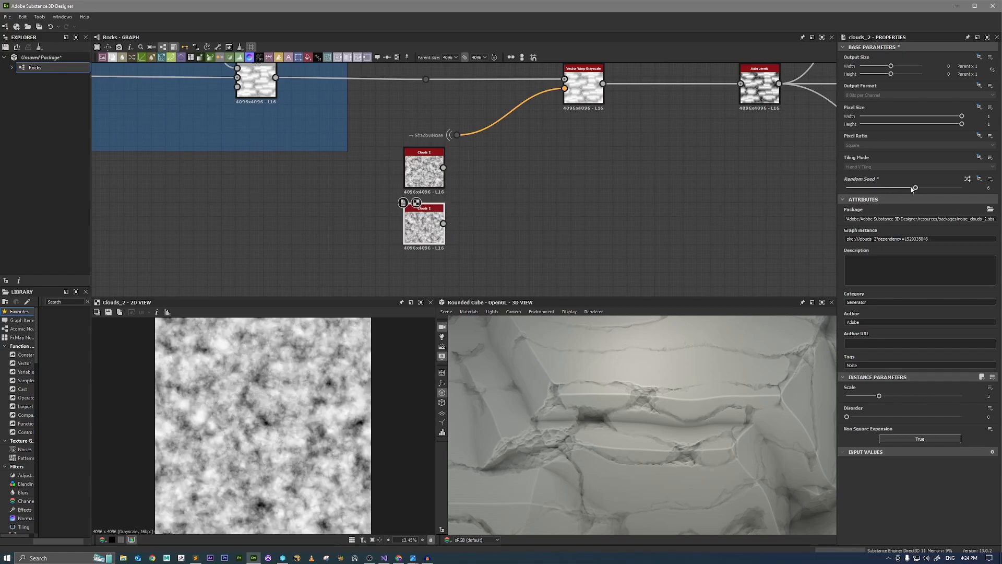
Merge the two Clouds 2 outputs with an RGBA Merge node and preview the merged result in 2D.
scroll(443, 167, up, 2)
drag(446, 170, 445, 251)
text(rgba)
key(Return)
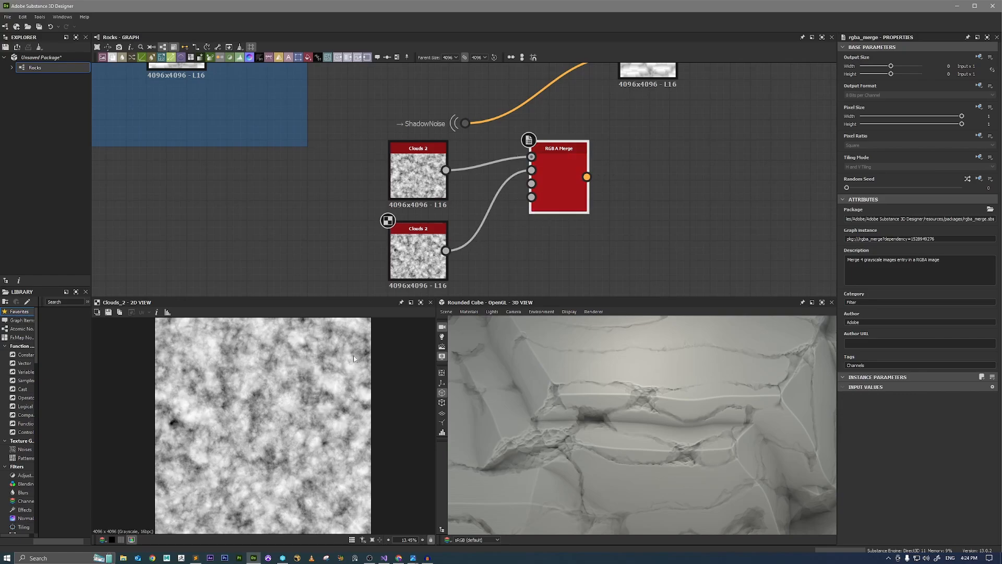
double_click(557, 194)
scroll(247, 417, up, 2)
scroll(247, 417, up, 2)
Connect the clouds RGBA Merge to the Vector Warp Grayscale's vector input in place of ShadowNoise and inspect the rock surface.
middle_drag(587, 177, 567, 237)
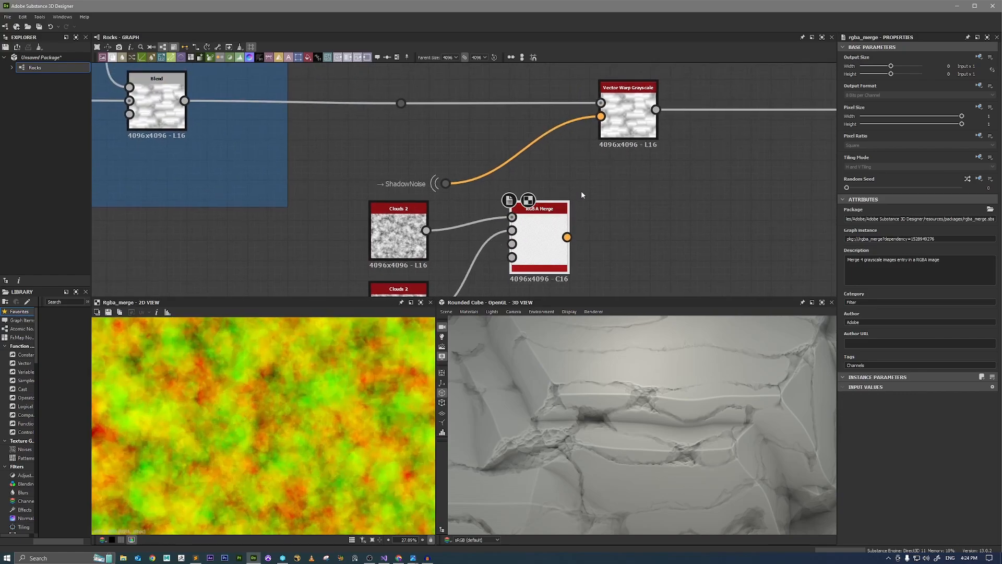
drag(602, 132, 601, 119)
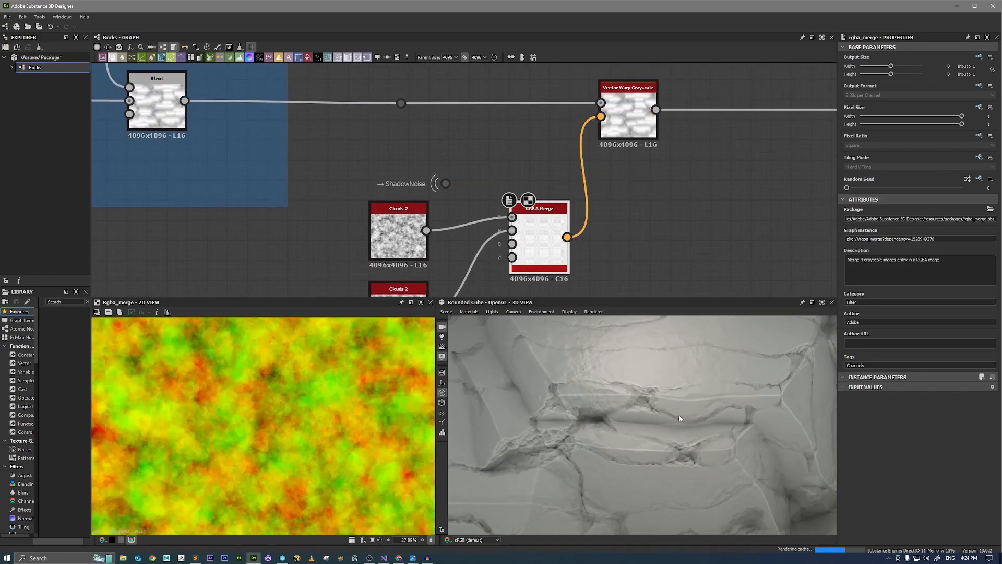
mouse_move(664, 395)
mouse_down()
mouse_move(637, 404)
mouse_move(600, 365)
mouse_move(776, 420)
mouse_move(709, 390)
mouse_move(712, 384)
mouse_move(653, 398)
mouse_move(713, 402)
mouse_move(694, 397)
mouse_move(745, 384)
mouse_move(730, 393)
mouse_move(746, 399)
mouse_move(649, 402)
mouse_move(700, 409)
mouse_move(665, 402)
mouse_up()
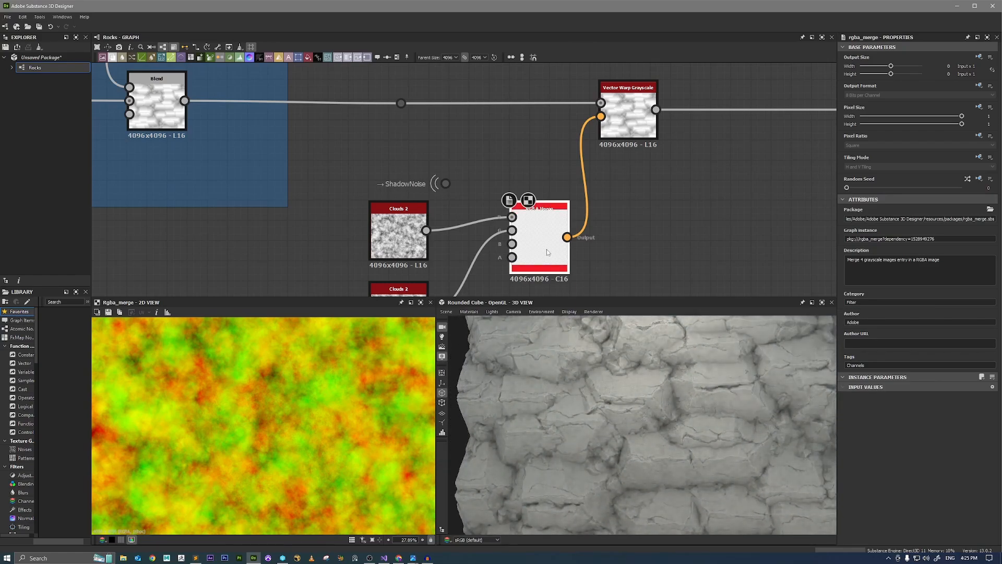
scroll(628, 394, up, 5)
scroll(609, 388, down, 5)
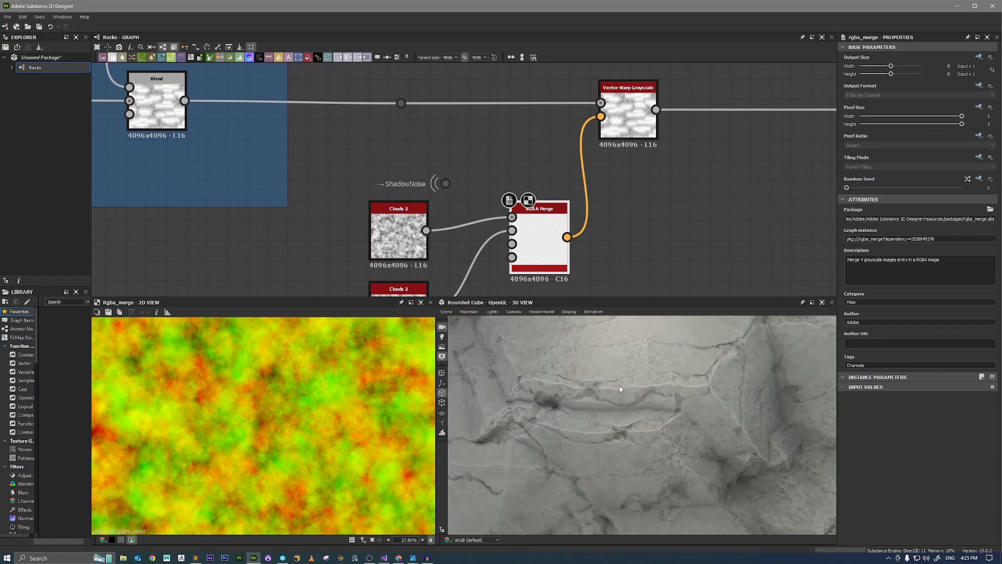
drag(652, 377, 625, 376)
Bypass the Auto Levels after the HBAO node by connecting HBAO straight to the Ambient Occlusion output, then inspect the rocks.
scroll(664, 258, down, 6)
middle_drag(780, 235, 609, 237)
scroll(710, 222, up, 4)
scroll(614, 200, up, 3)
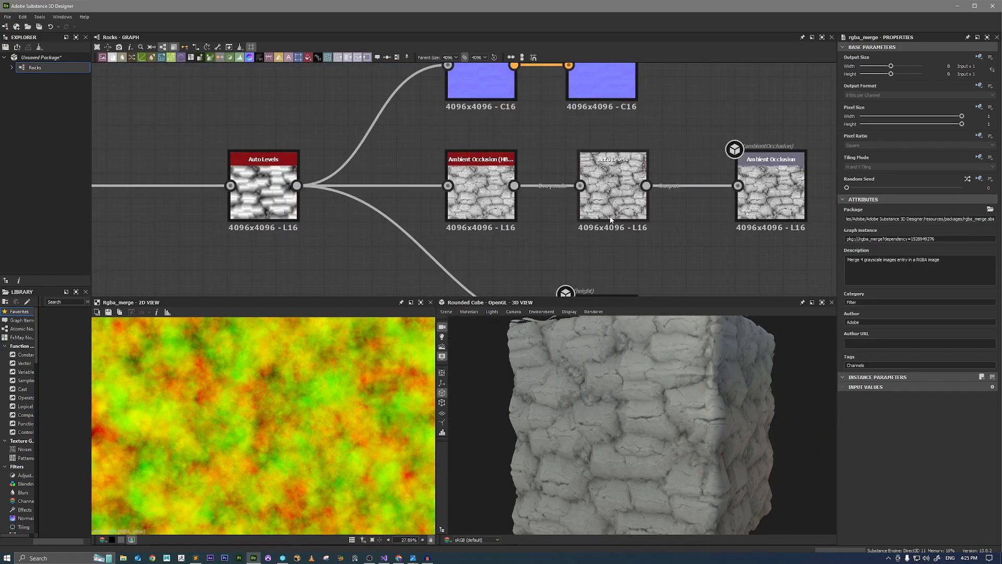
drag(614, 199, 614, 221)
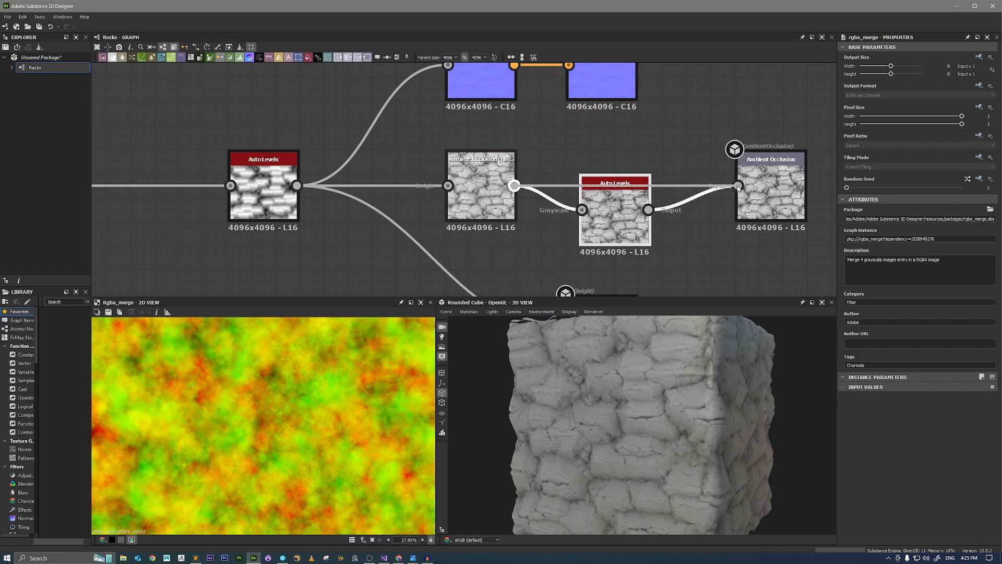
drag(738, 188, 737, 187)
drag(651, 385, 680, 384)
right_drag(680, 384, 784, 437)
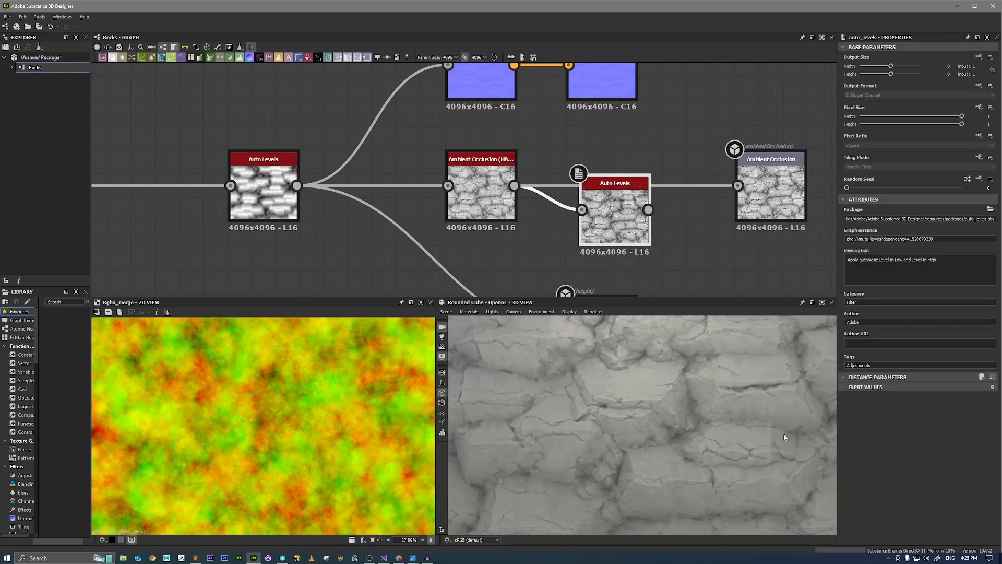
Switch the 3D preview mesh to Rounded Cylinder and inspect the rocks around it under changed lighting.
click(446, 312)
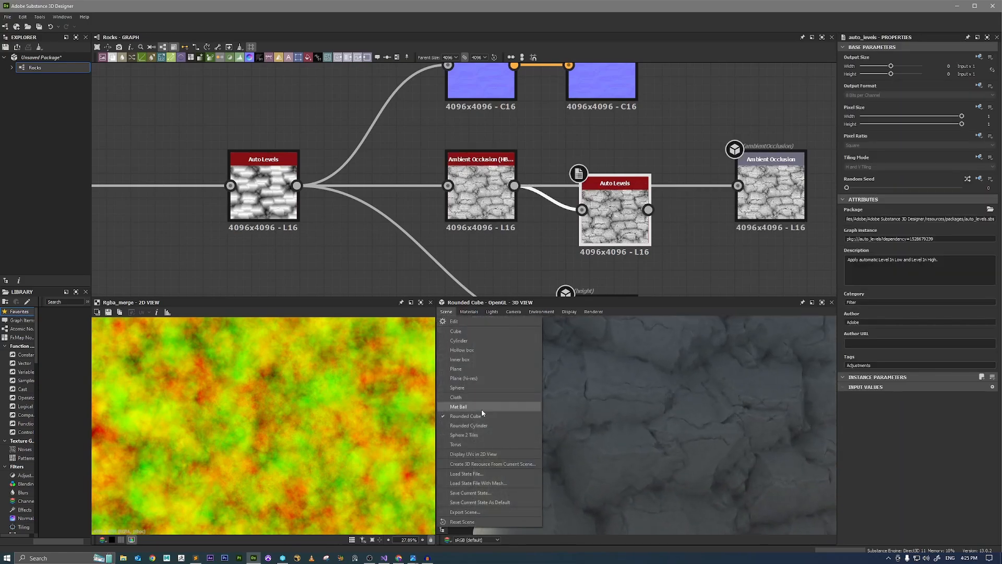
click(481, 426)
right_drag(764, 412, 752, 455)
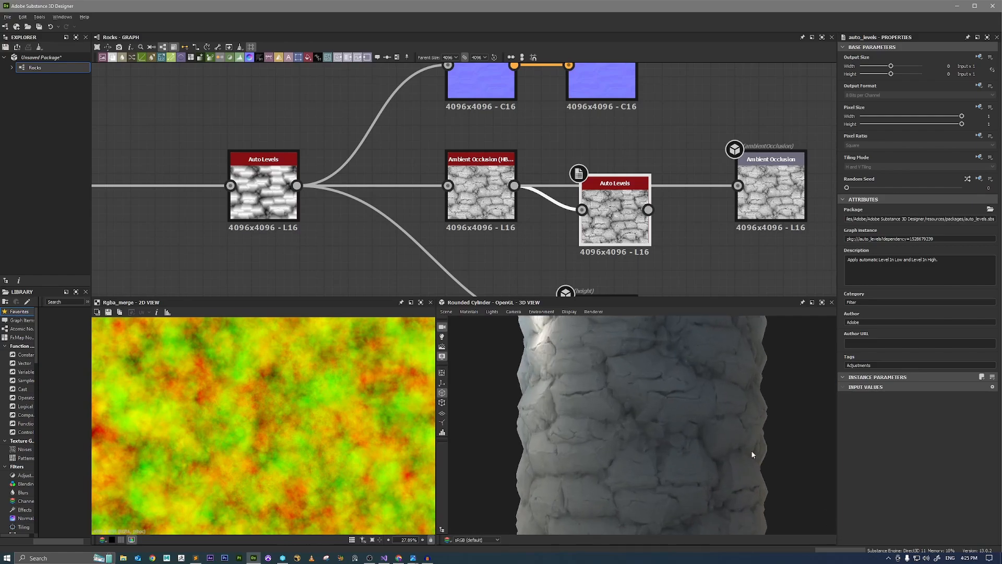
drag(751, 455, 665, 394)
right_drag(665, 394, 695, 400)
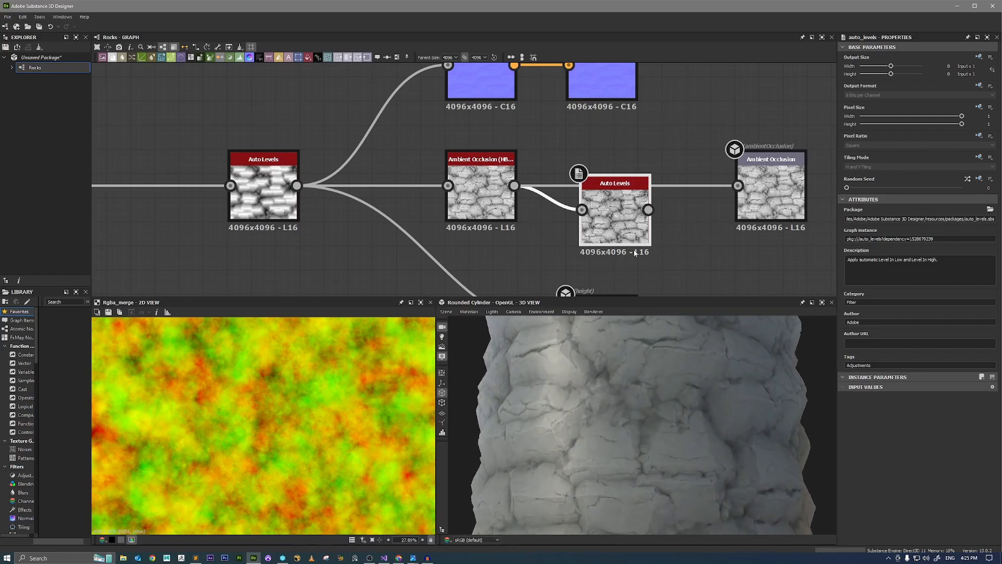
Lower the output value of the Uniform Color node feeding Roughness to 0.28.
scroll(628, 209, down, 3)
middle_drag(634, 141, 647, 197)
scroll(580, 207, up, 3)
scroll(623, 183, down, 4)
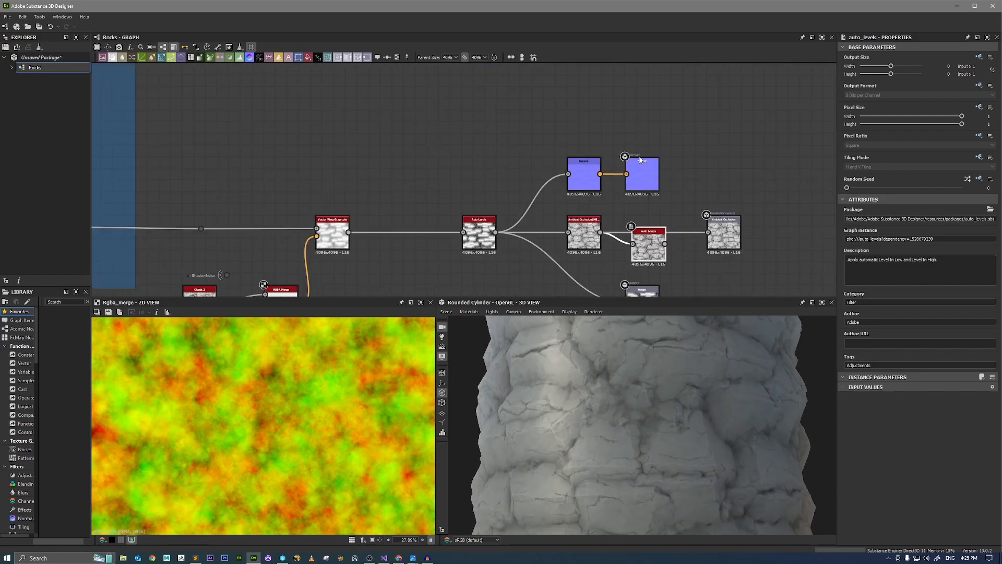
middle_drag(647, 80, 654, 259)
middle_drag(644, 116, 647, 149)
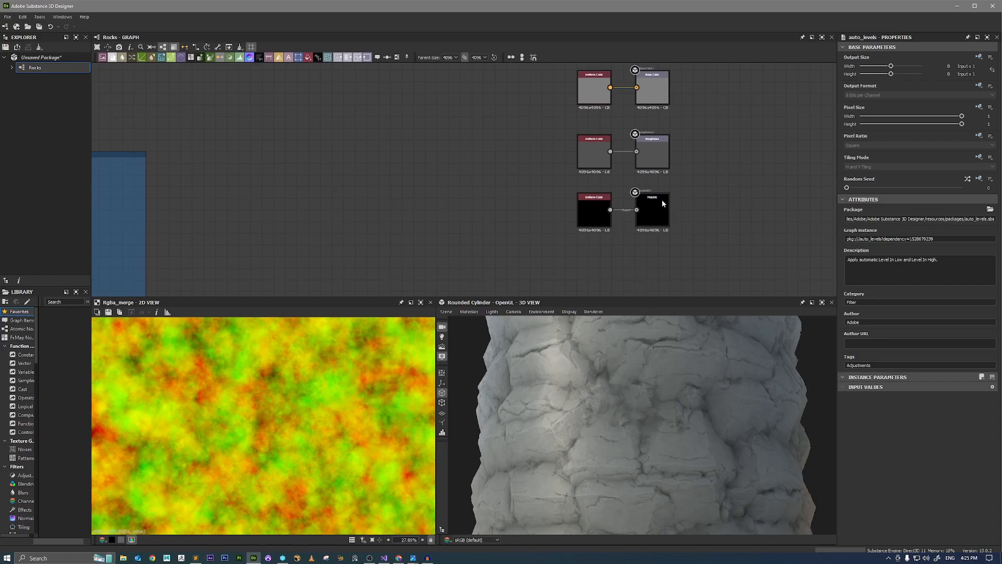
scroll(605, 179, up, 2)
click(589, 144)
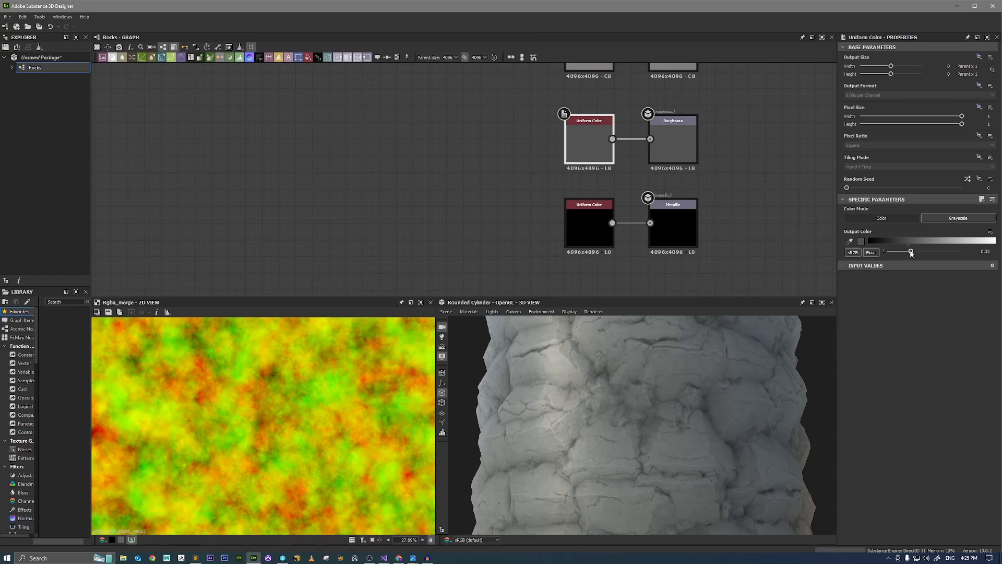
drag(910, 253, 909, 252)
Raise the Normal node's intensity to 3 and on to 5, checking the rock relief on the cylinder.
scroll(674, 257, down, 3)
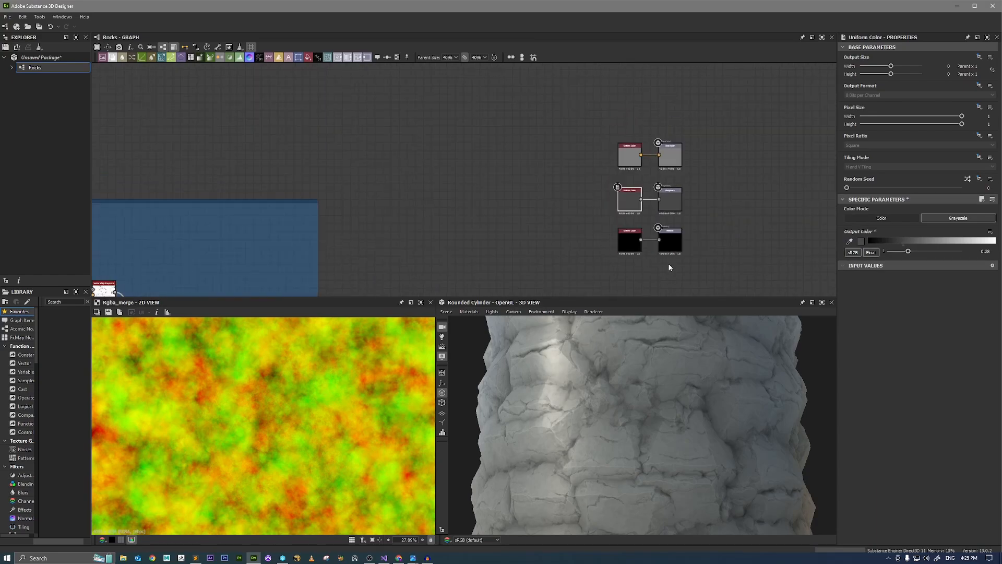
middle_drag(670, 267, 676, 160)
scroll(648, 293, up, 3)
click(629, 225)
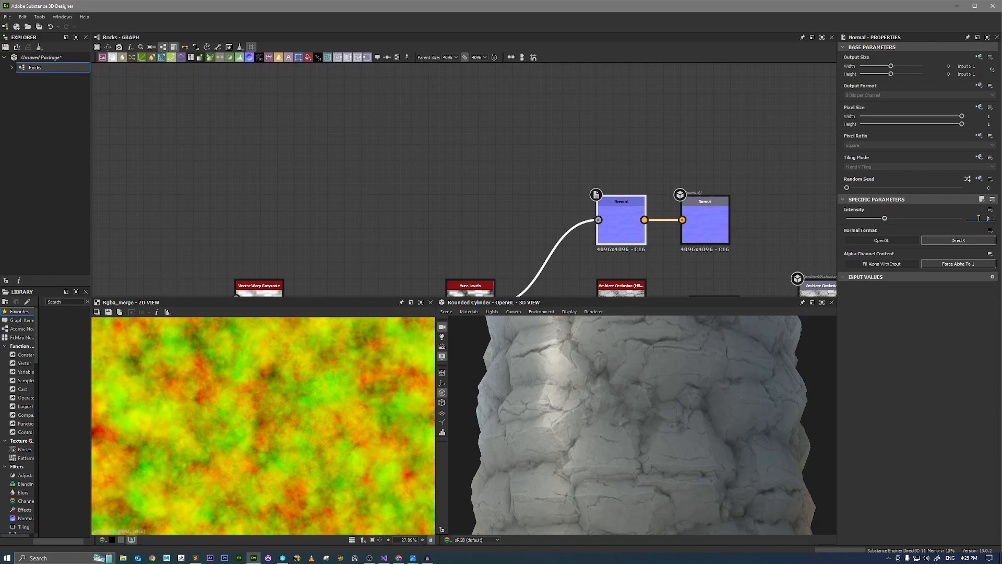
text(3)
key(Return)
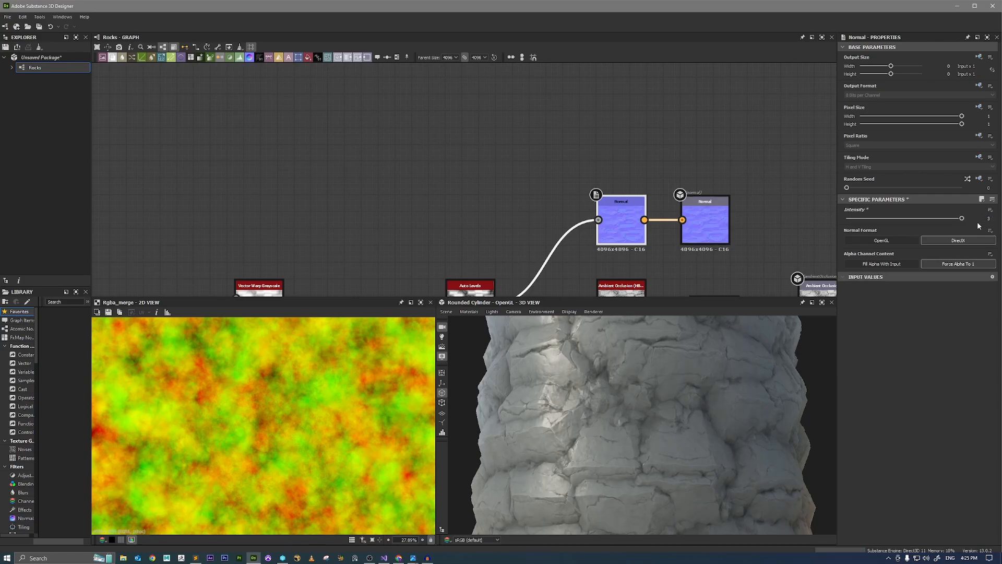
key(Return)
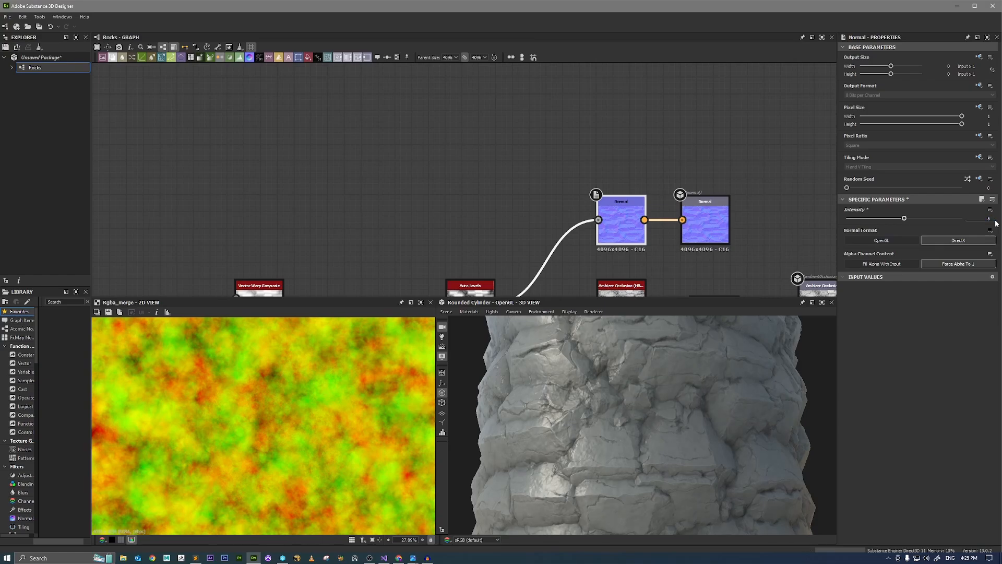
drag(773, 358, 690, 408)
Set the Vector Warp Grayscale node's intensity to 0.005 and inspect the rock edges.
middle_drag(442, 196, 528, 110)
scroll(395, 230, down, 3)
middle_drag(391, 235, 520, 173)
scroll(430, 234, up, 3)
click(551, 111)
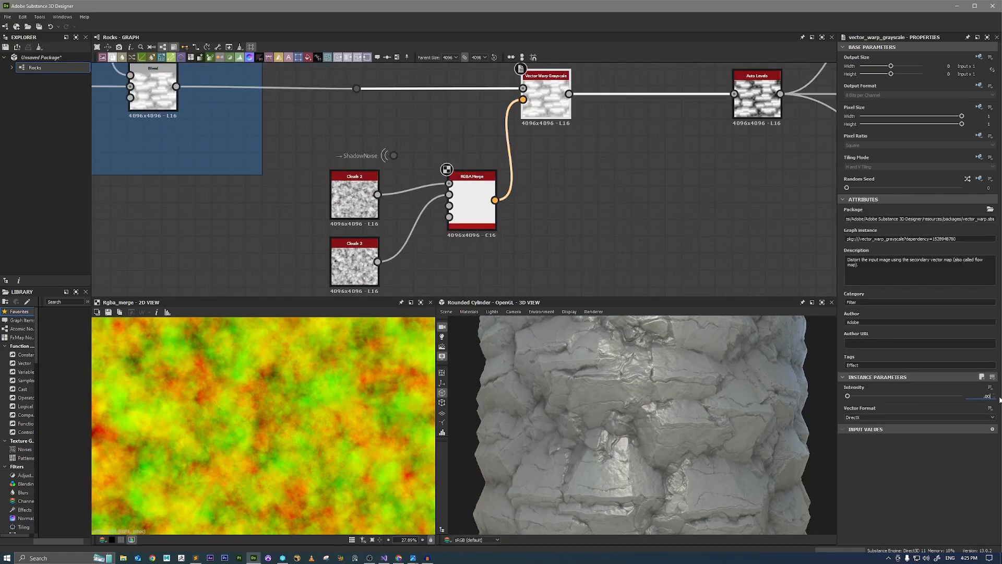
key(Return)
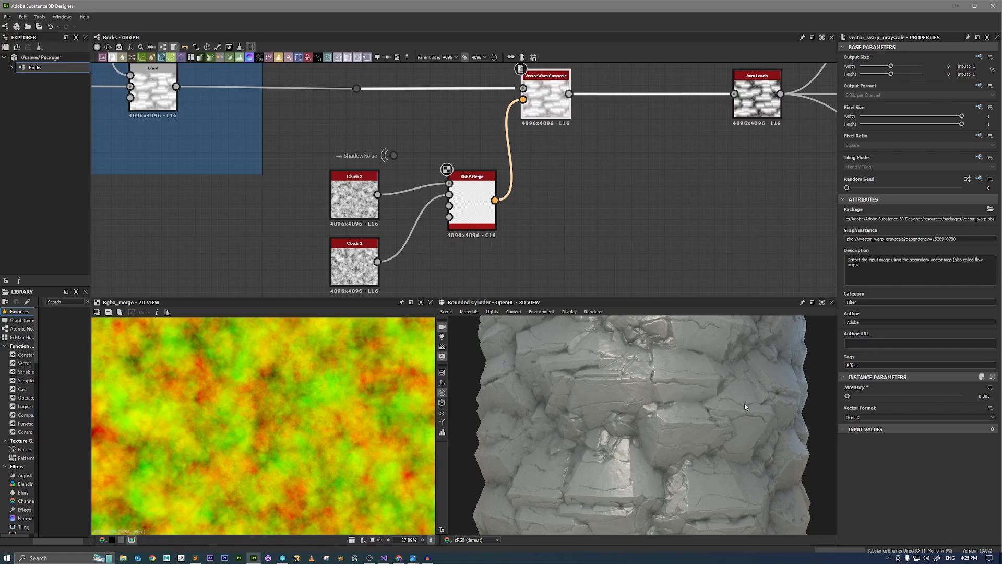
scroll(630, 421, up, 3)
drag(629, 422, 675, 398)
scroll(682, 421, down, 3)
Set the output value of the Uniform Color node feeding Roughness to 0.35.
scroll(672, 186, down, 3)
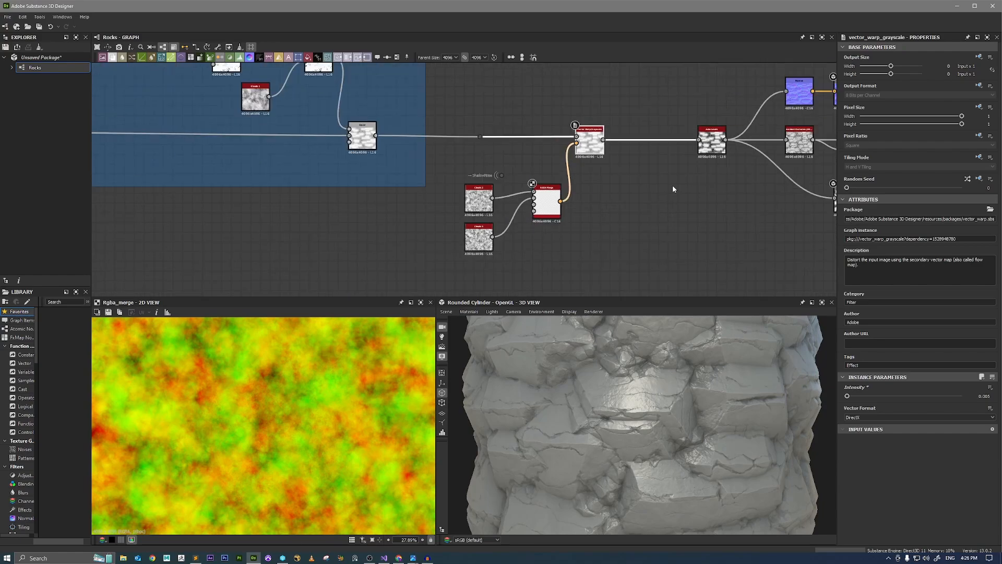
middle_drag(672, 185, 503, 291)
middle_drag(661, 137, 601, 159)
scroll(612, 137, up, 5)
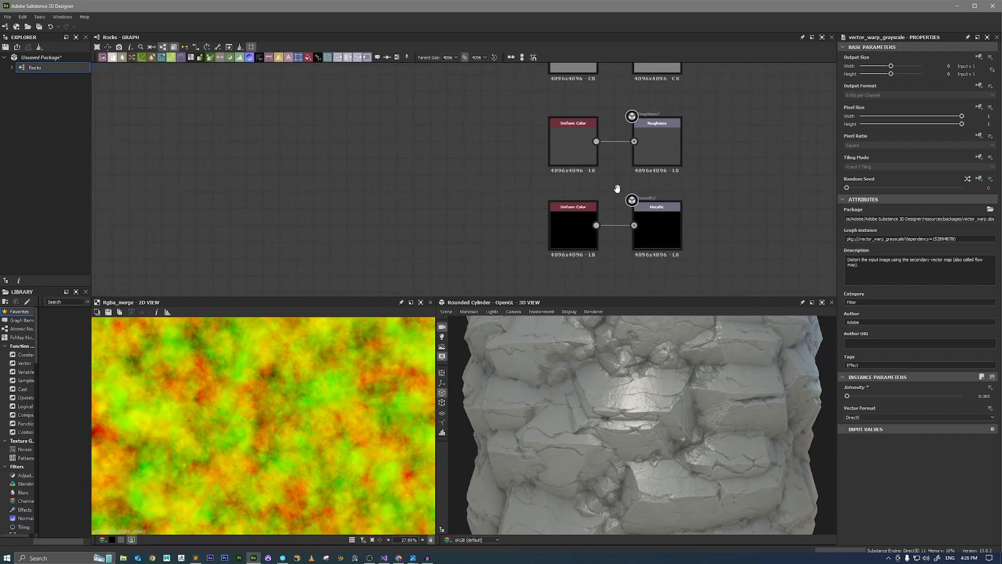
click(577, 164)
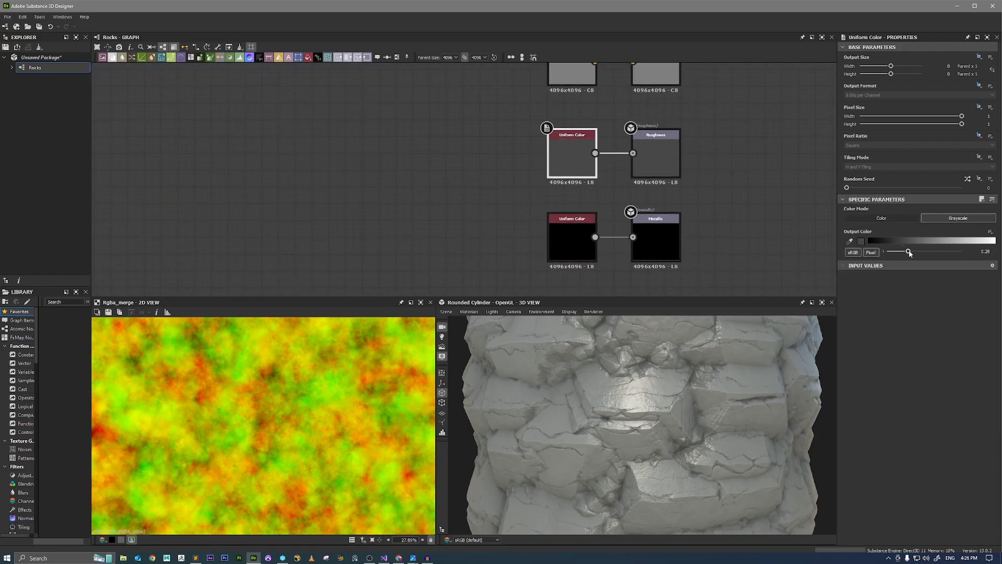
drag(910, 252, 912, 253)
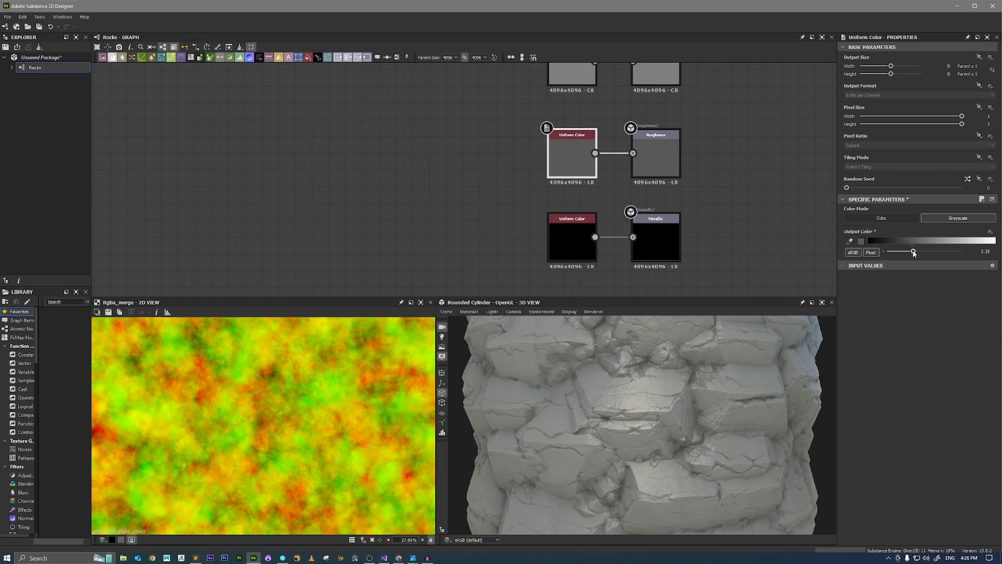
Examine the rock surface, cracks and silhouette around the cylinder, both up close and from a distance, under changing light.
drag(746, 424, 637, 379)
ctrl+shift+right_drag(636, 380, 707, 386)
scroll(657, 385, up, 3)
drag(707, 386, 625, 384)
ctrl+shift+right_drag(626, 384, 635, 388)
scroll(594, 365, up, 5)
drag(606, 372, 699, 365)
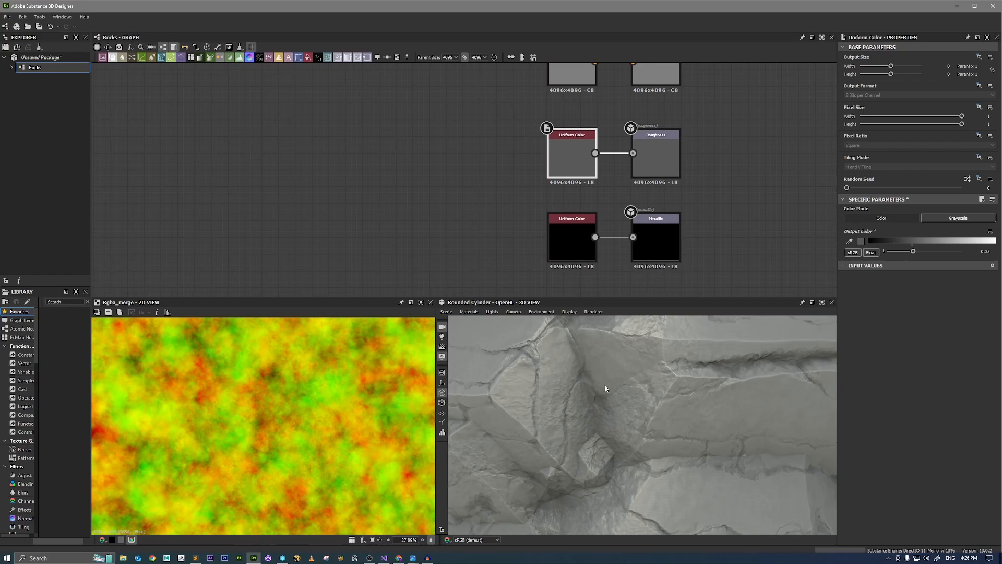
drag(539, 369, 527, 363)
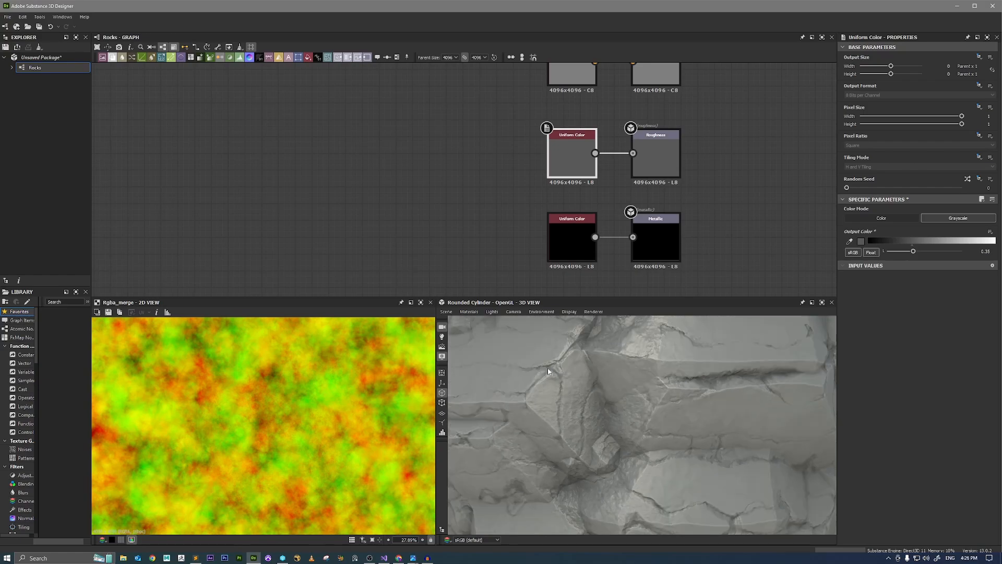
drag(561, 409, 671, 397)
scroll(653, 416, down, 5)
scroll(681, 369, down, 5)
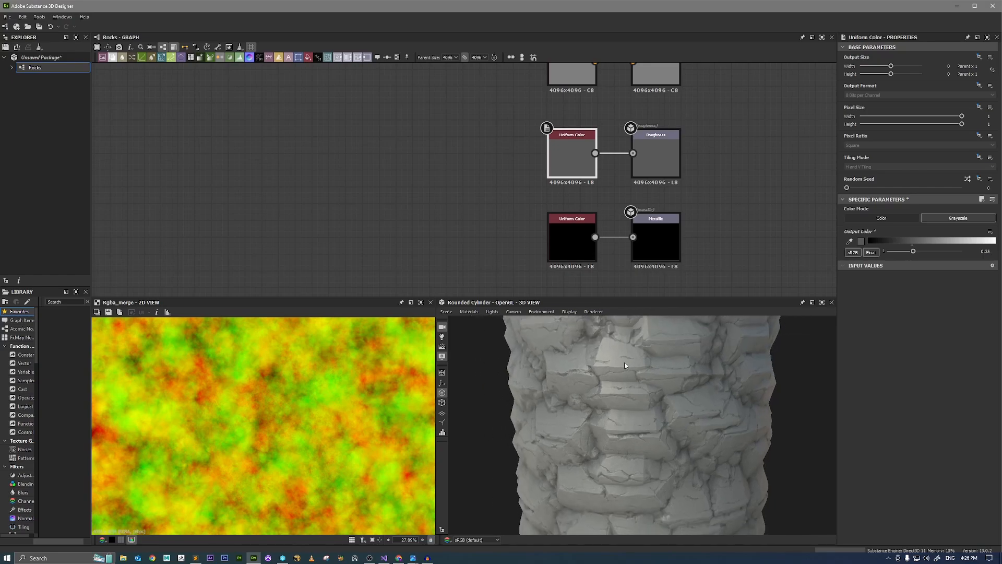
drag(694, 401, 657, 383)
scroll(617, 225, down, 4)
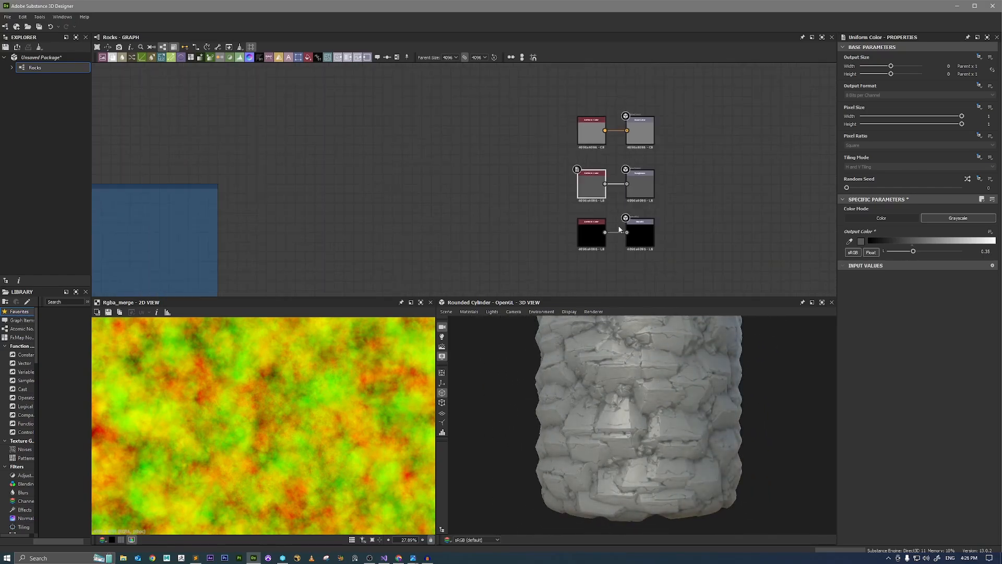
Shift the final Auto Levels node and its output branches away from Vector Warp Grayscale, then inspect the flat rock faces up close.
scroll(515, 260, down, 3)
middle_drag(507, 271, 570, 131)
scroll(551, 212, up, 3)
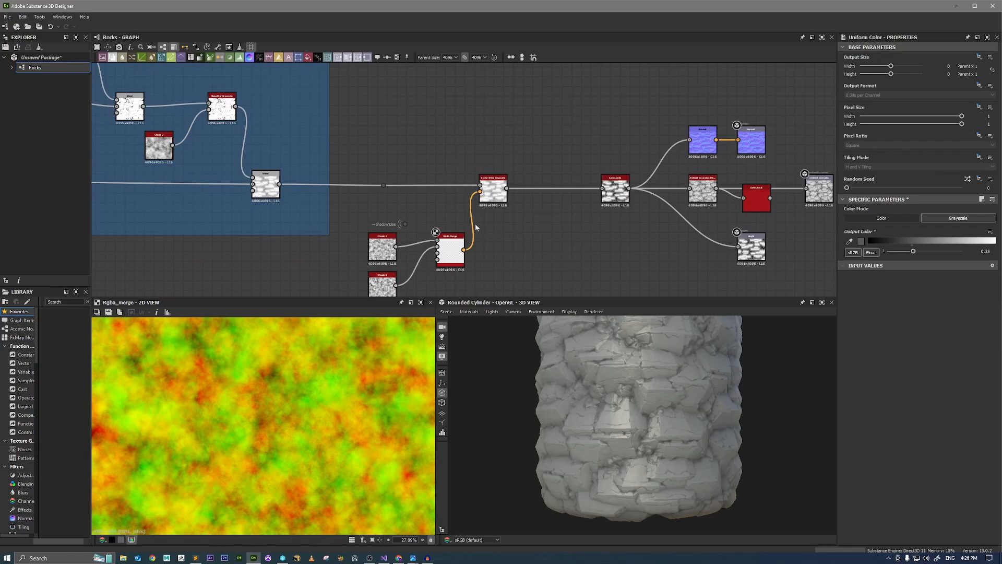
middle_drag(557, 212, 429, 217)
scroll(501, 156, down, 2)
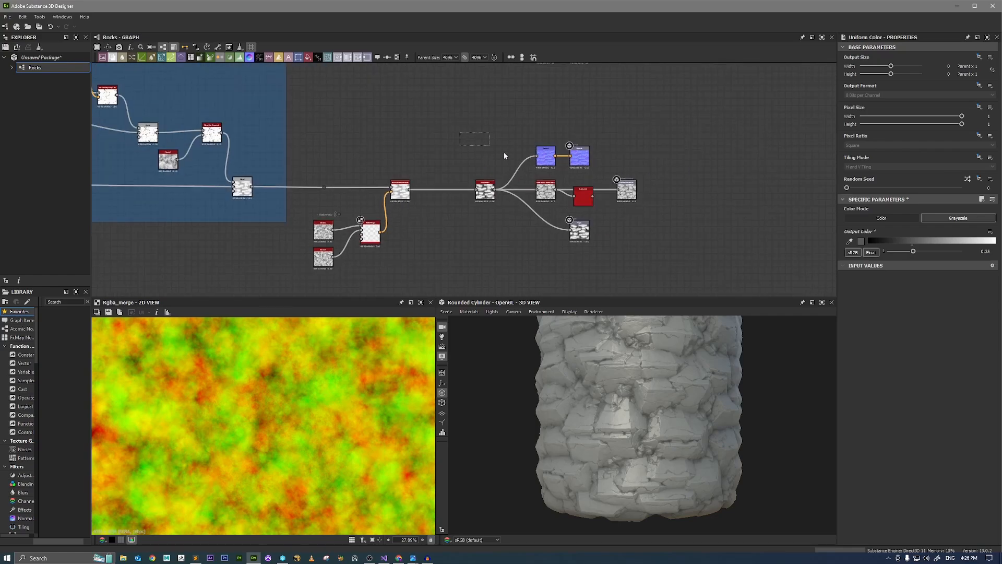
drag(498, 189, 626, 190)
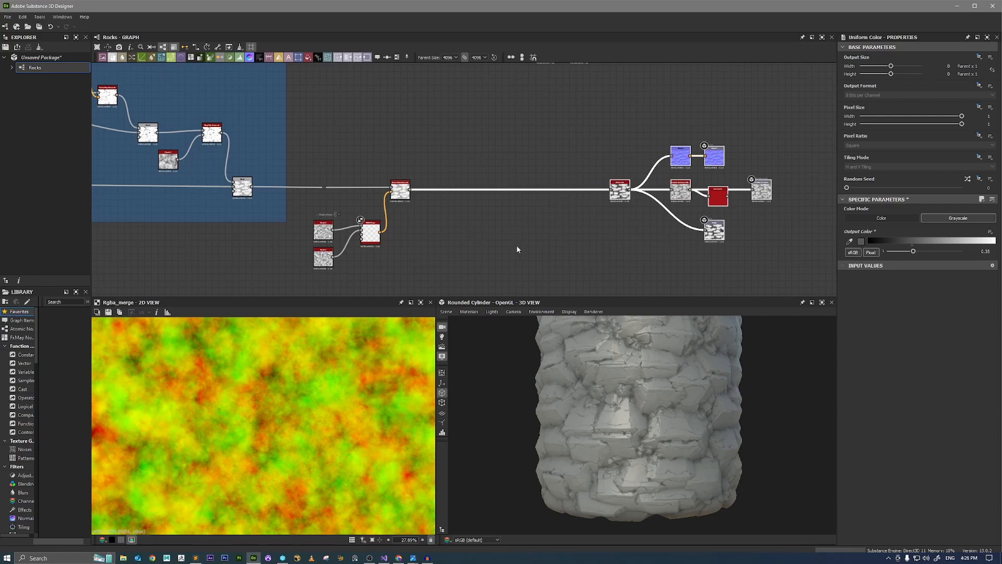
scroll(626, 394, up, 10)
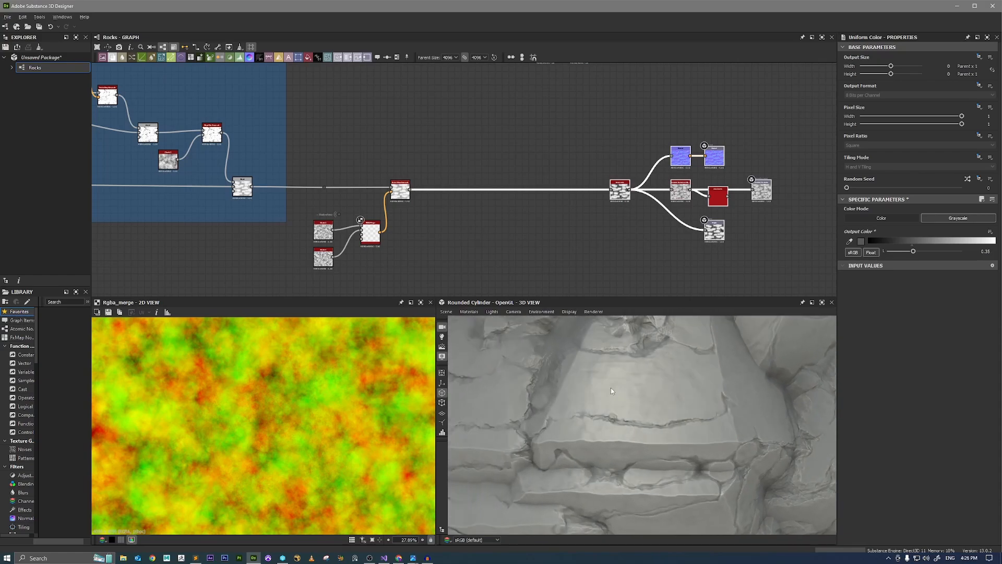
scroll(612, 390, up, 5)
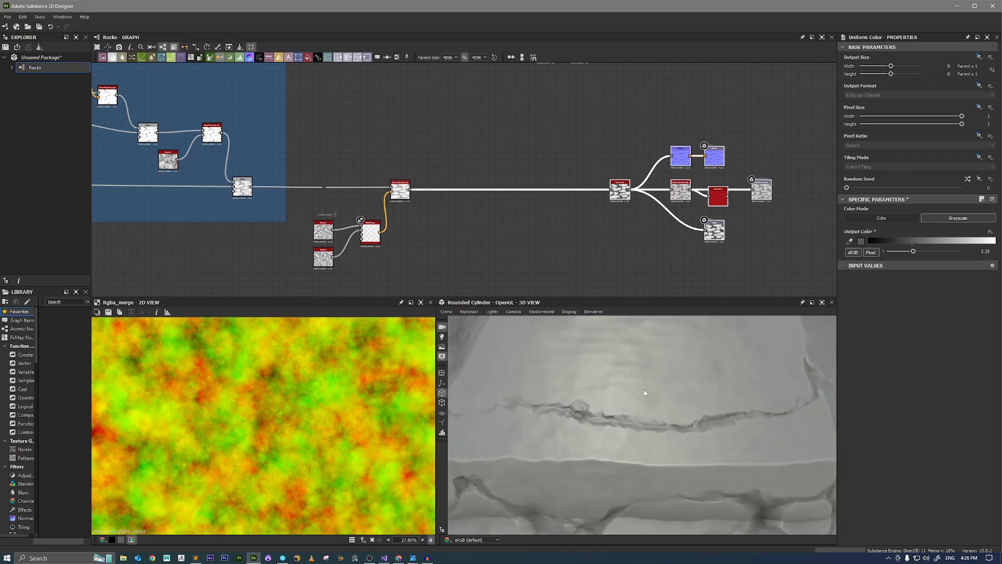
scroll(642, 391, down, 5)
Add a Blend node fed by the Vector Warp Grayscale output and place it before the final Auto Levels.
scroll(433, 201, up, 3)
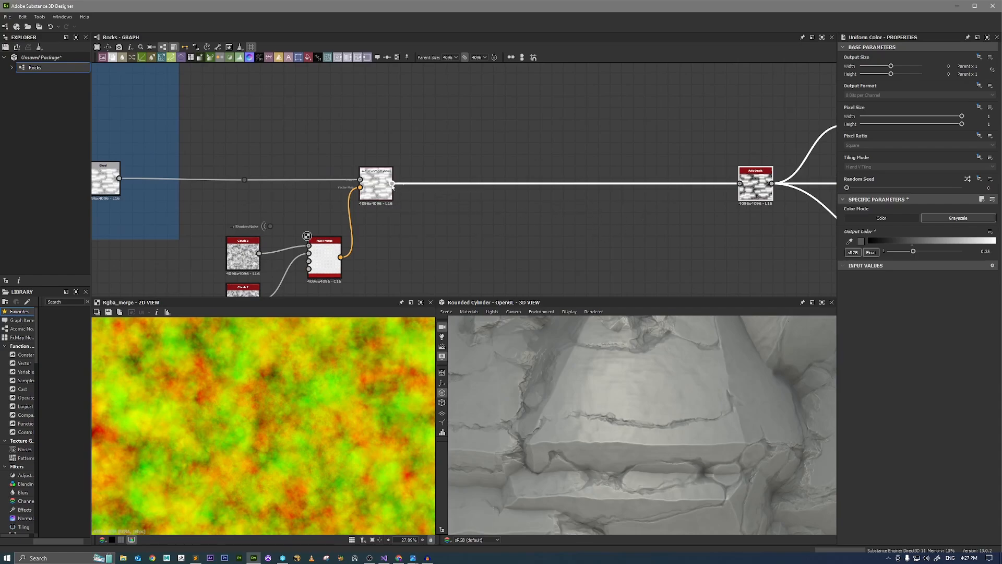
drag(391, 184, 512, 239)
text(blend)
key(Return)
drag(540, 244, 586, 227)
click(494, 243)
middle_drag(494, 243, 537, 206)
Add a BnW Spots 1 noise node beside the new Blend node and preview it in 2D.
key(space)
text(bnw)
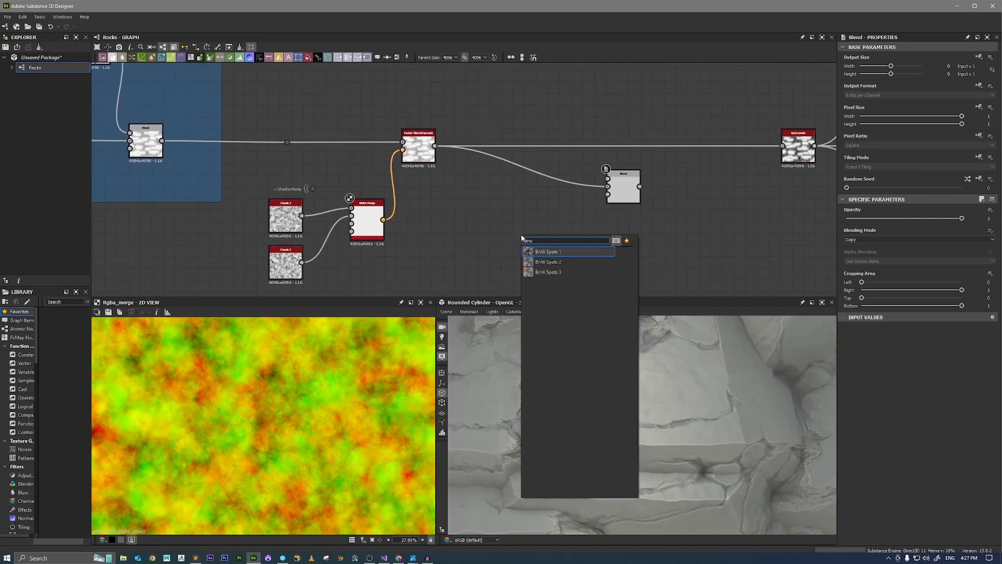
key(Return)
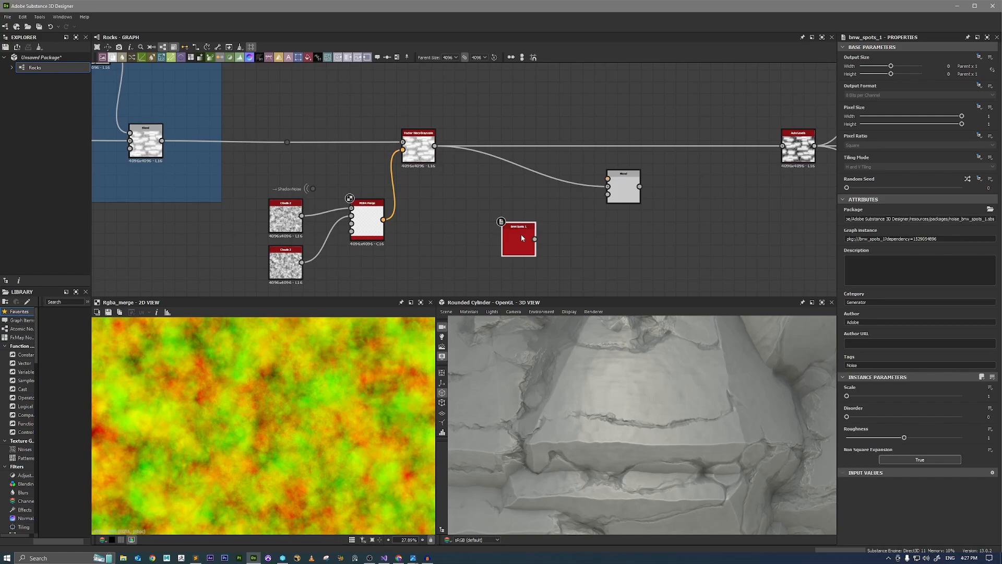
double_click(521, 233)
Check the BnW Spots 1 pattern up close, set its Scale to 2 and try a small Disorder amount.
scroll(206, 388, up, 10)
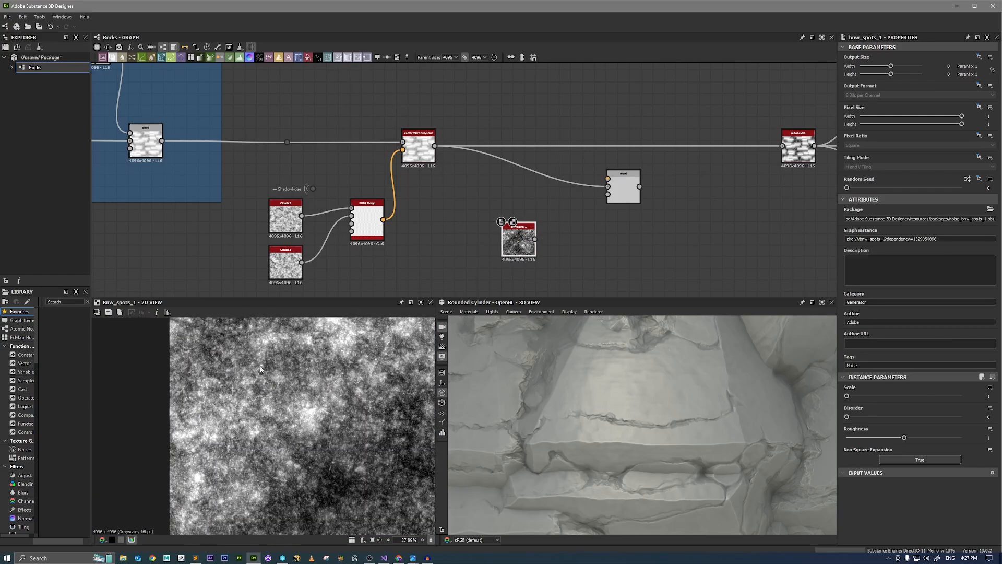
scroll(286, 385, down, 7)
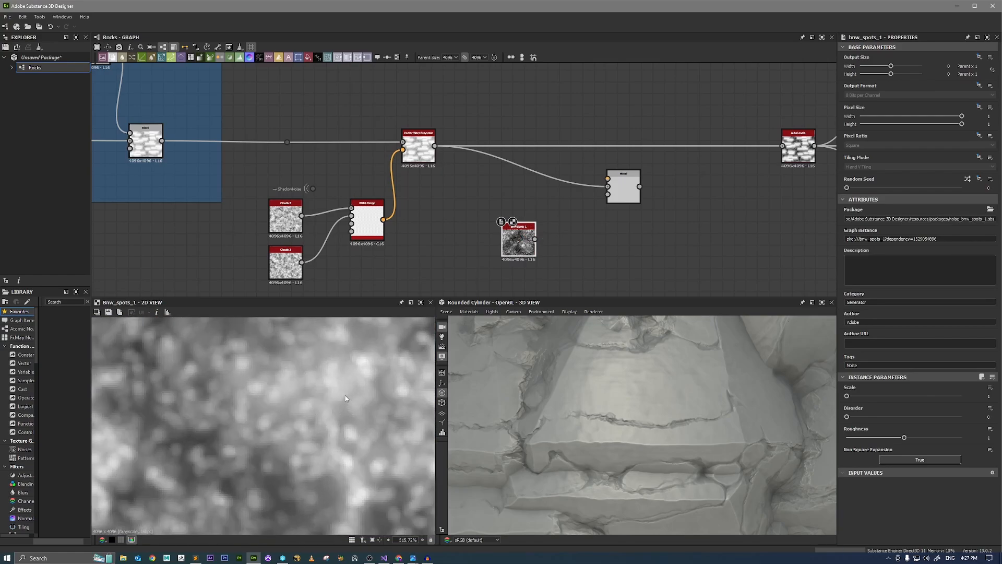
scroll(326, 418, down, 2)
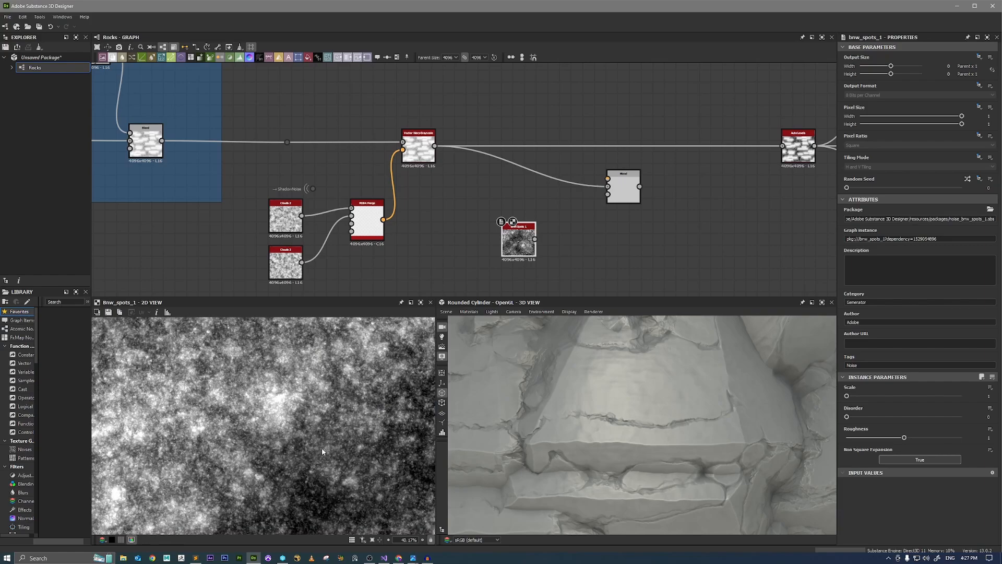
middle_drag(321, 480, 283, 437)
scroll(283, 437, up, 4)
scroll(309, 413, down, 3)
scroll(309, 410, down, 3)
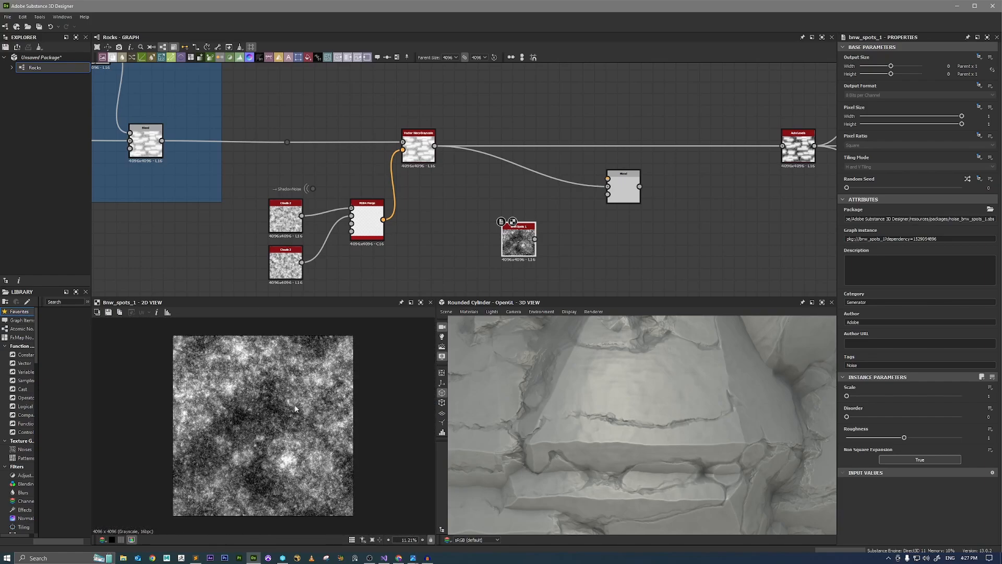
scroll(287, 405, up, 2)
scroll(266, 408, down, 3)
scroll(266, 408, up, 1)
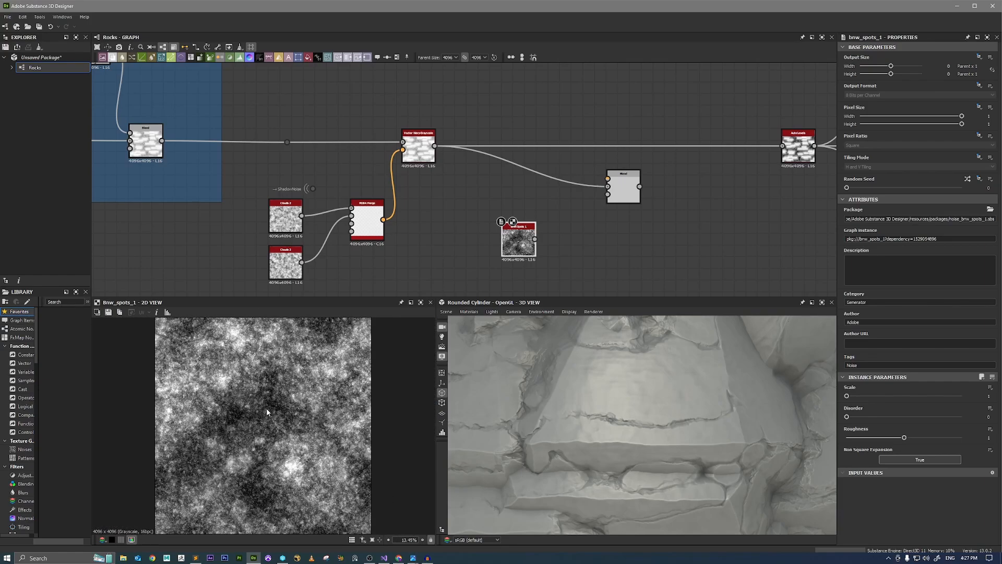
click(861, 396)
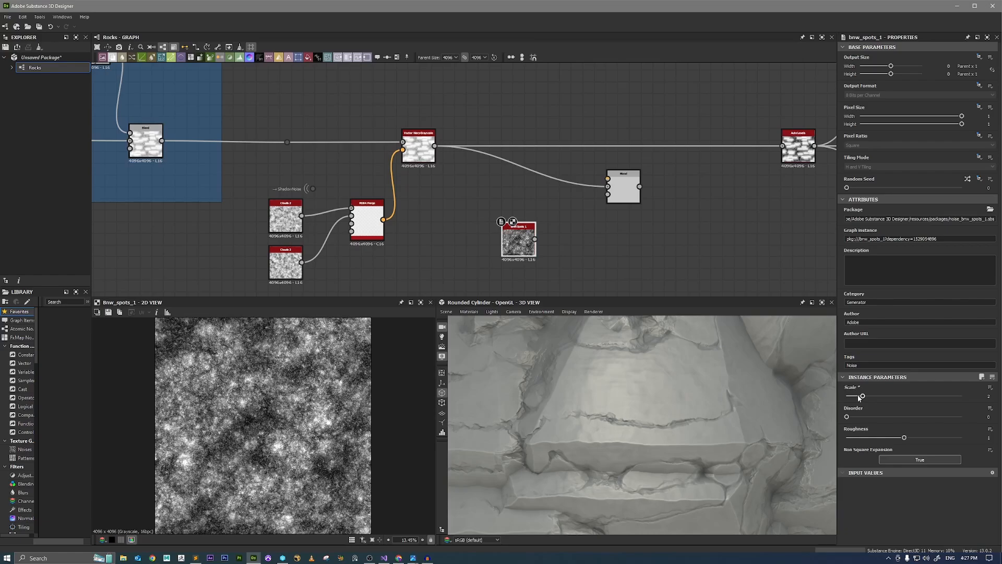
mouse_move(847, 416)
mouse_down()
mouse_move(895, 416)
mouse_move(847, 416)
mouse_up()
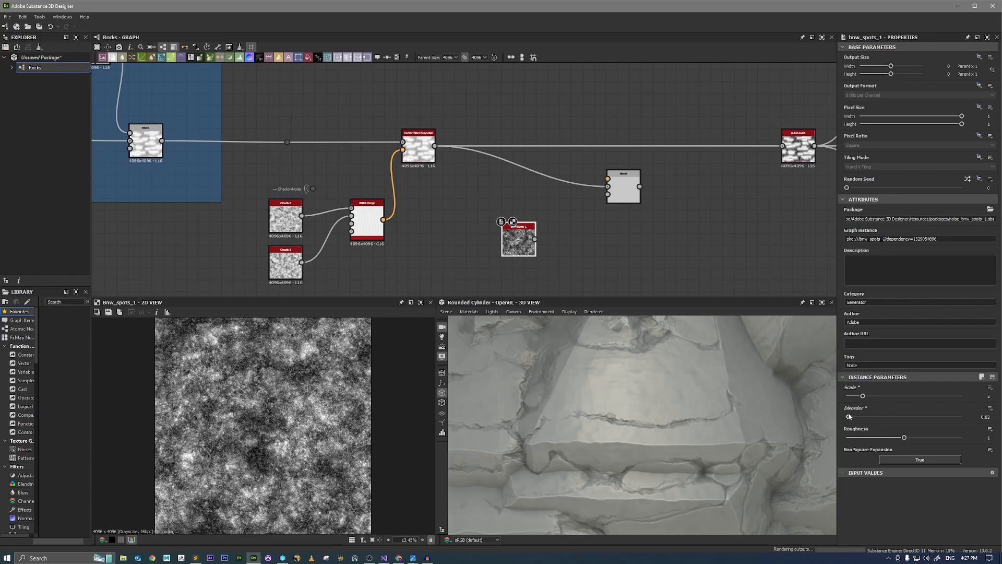
Feed BnW Spots 1 into the new Blend node's foreground, preview the Blend, and set it to Subtract with opacity 0.
scroll(543, 224, up, 2)
double_click(660, 170)
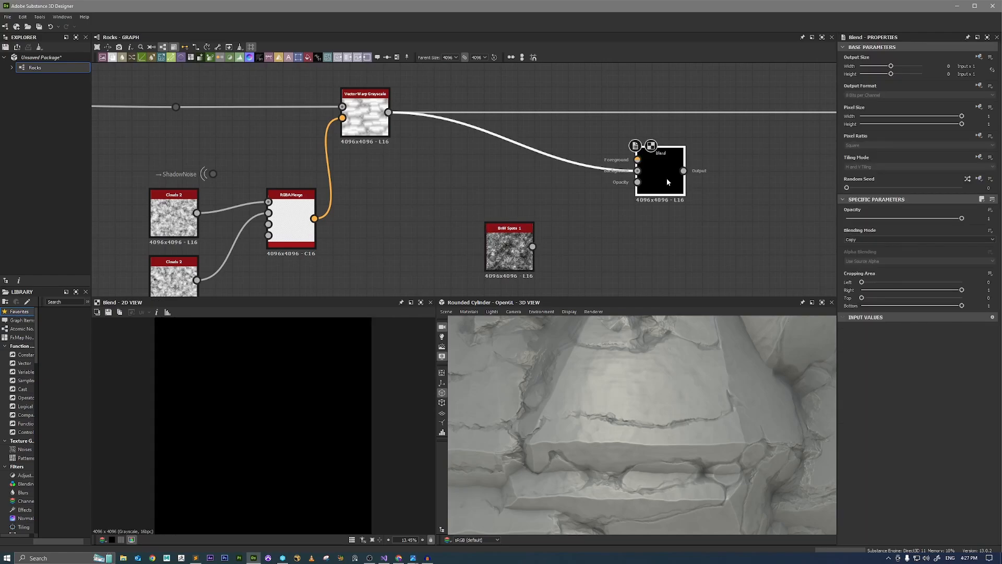
drag(532, 247, 637, 159)
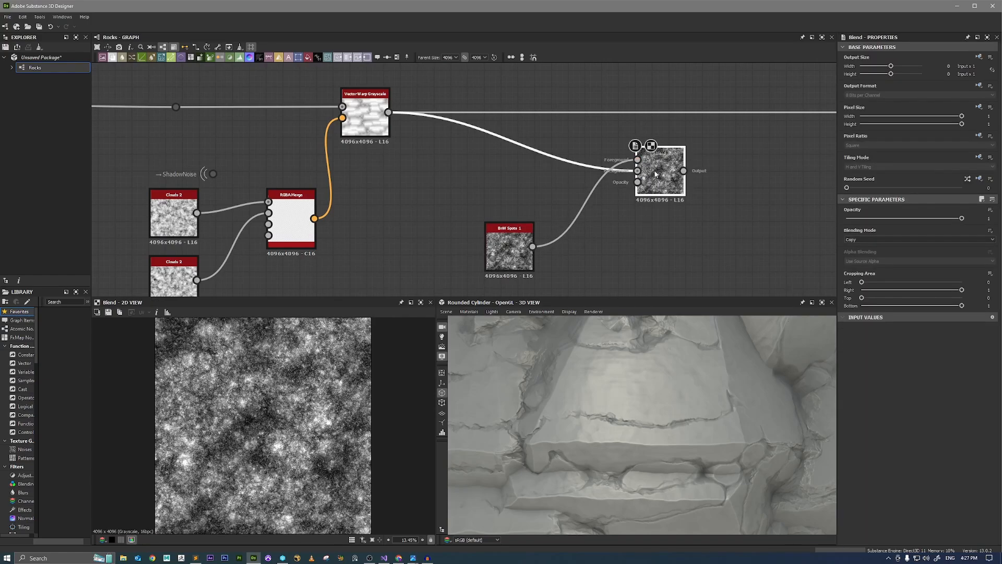
click(863, 238)
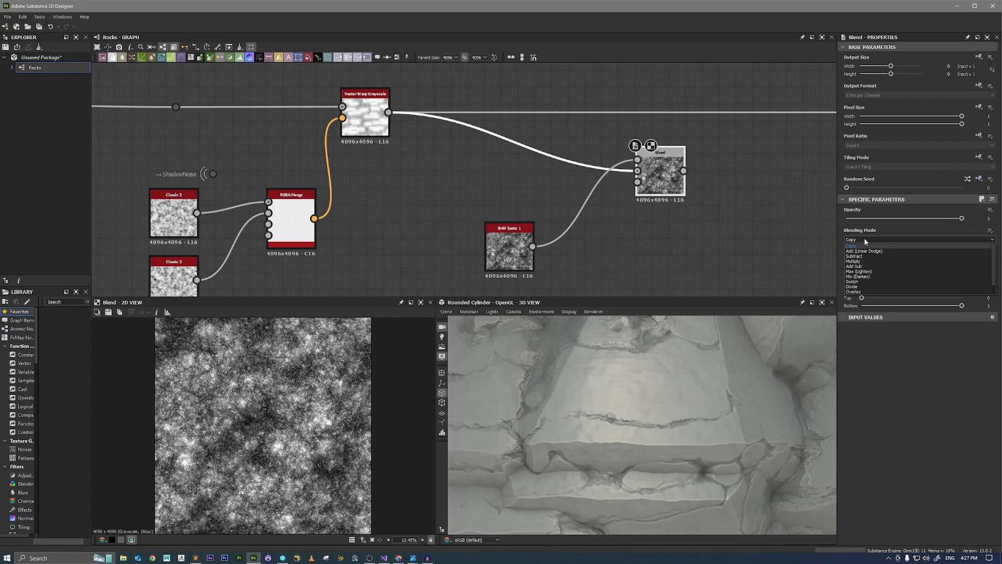
click(865, 256)
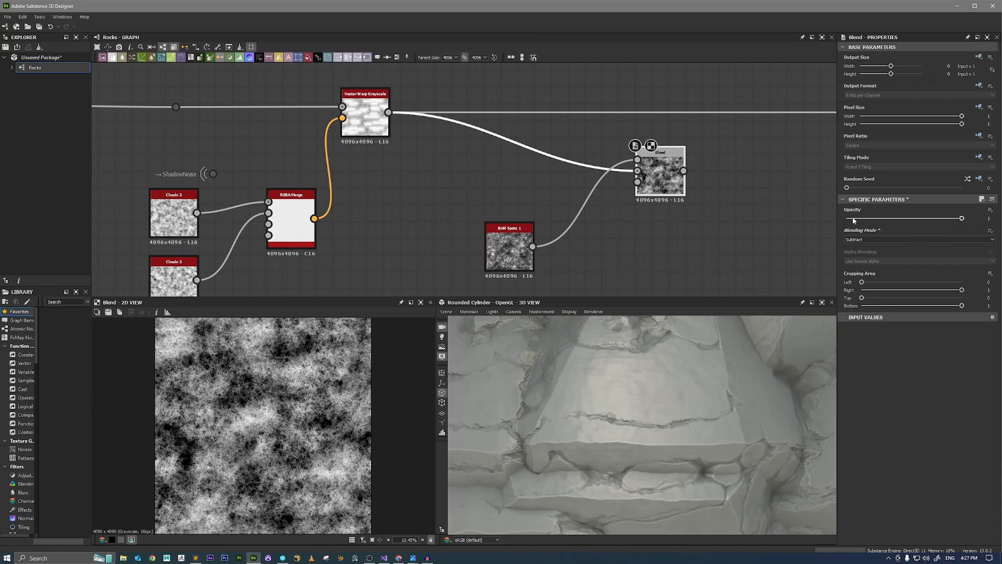
drag(854, 218, 819, 222)
Wire the Blend output into the final Auto Levels and align the Blend node on the main line after Vector Warp Grayscale.
middle_drag(720, 187, 503, 208)
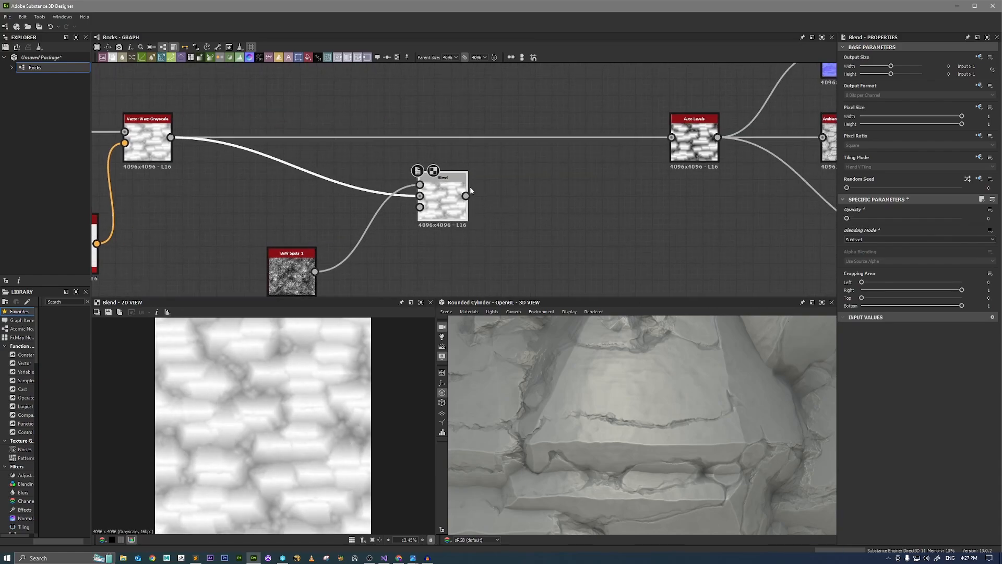
drag(465, 187, 672, 137)
drag(440, 196, 456, 144)
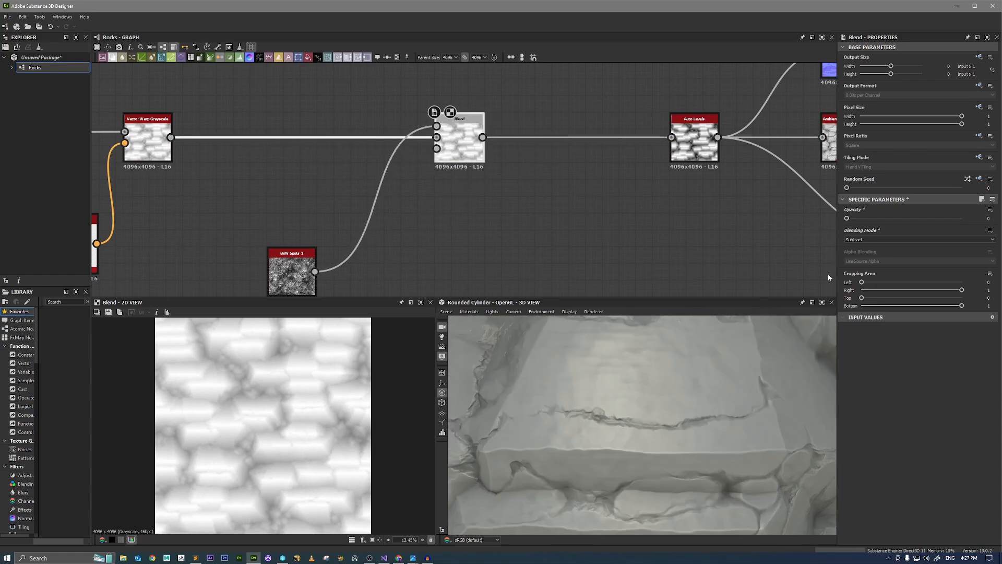
Try an opacity of 0.01 on the Subtract Blend and check the surface grain on the rock faces.
double_click(989, 218)
key(Return)
scroll(608, 444, up, 3)
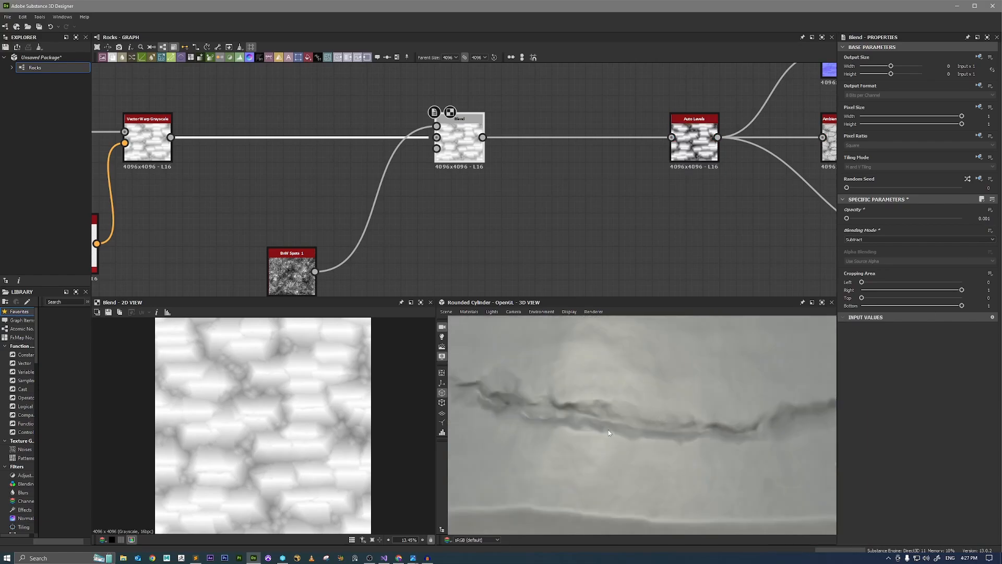
click(976, 217)
text(.01)
key(Return)
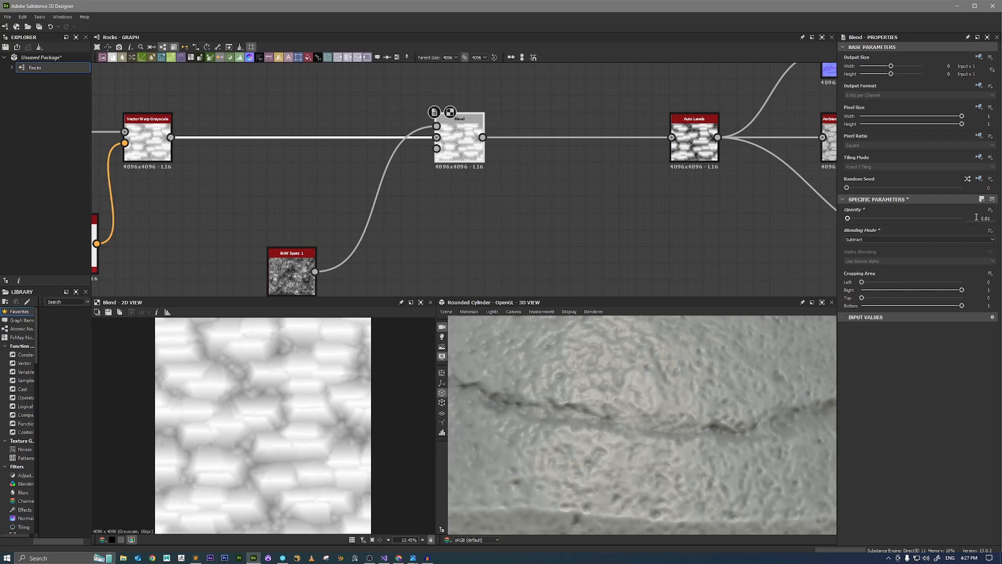
scroll(612, 437, down, 5)
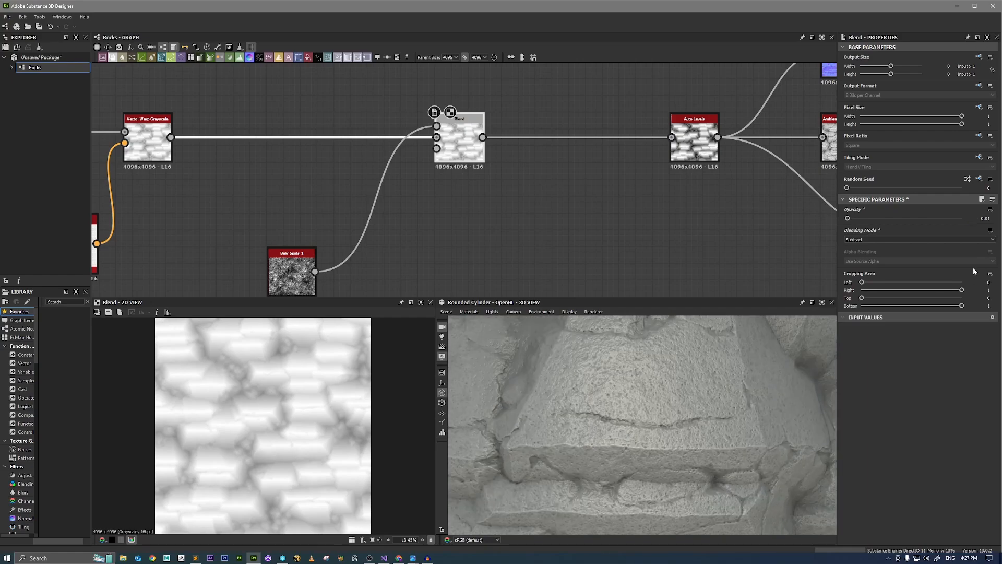
Try an opacity of 0.005 on the Subtract Blend and inspect the rock surface from near and far.
click(979, 218)
text(.005)
key(Return)
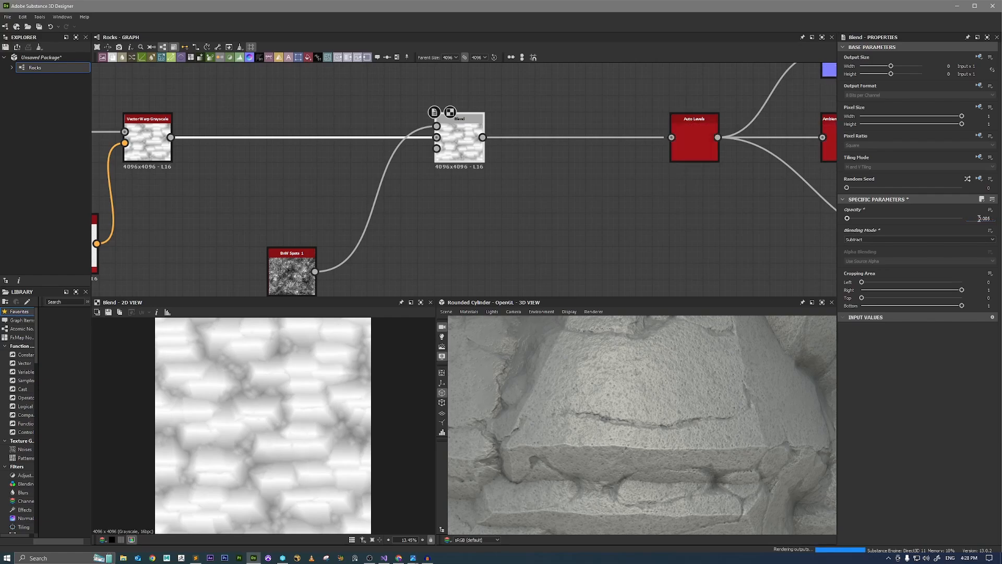
scroll(624, 439, down, 5)
drag(658, 402, 637, 410)
scroll(754, 471, up, 4)
drag(758, 464, 731, 426)
scroll(659, 428, up, 3)
ctrl+shift+right_drag(731, 425, 718, 422)
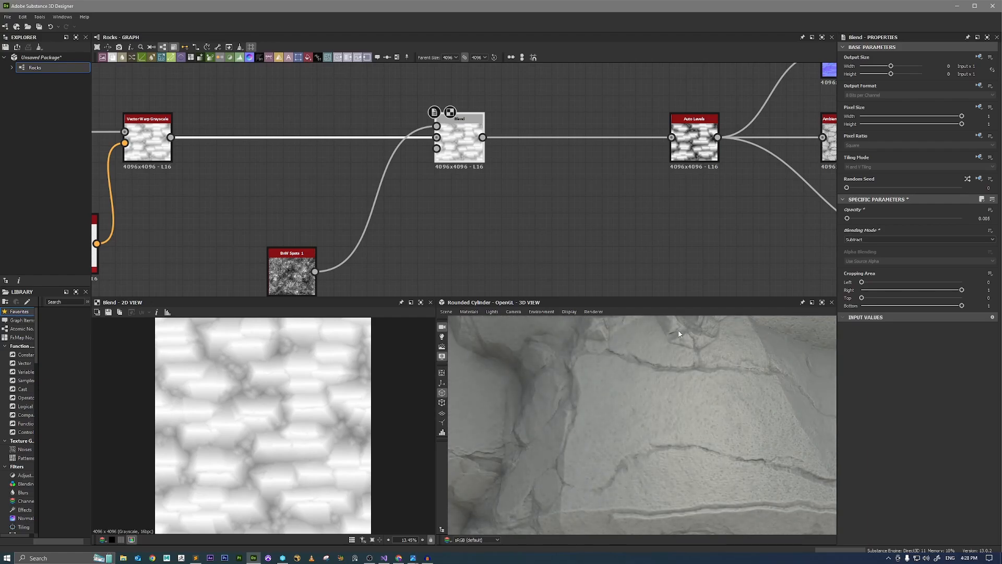
Reposition the BnW Spots 1 node closer to the RGBA Merge branch, leaving free space below it.
middle_drag(447, 229, 648, 152)
middle_drag(496, 211, 463, 179)
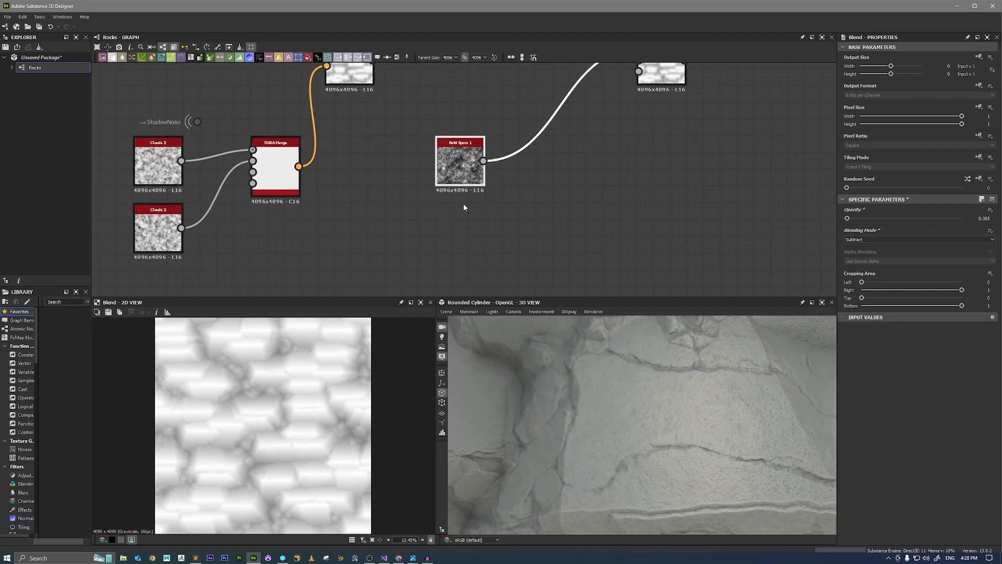
key(space)
text(clouds)
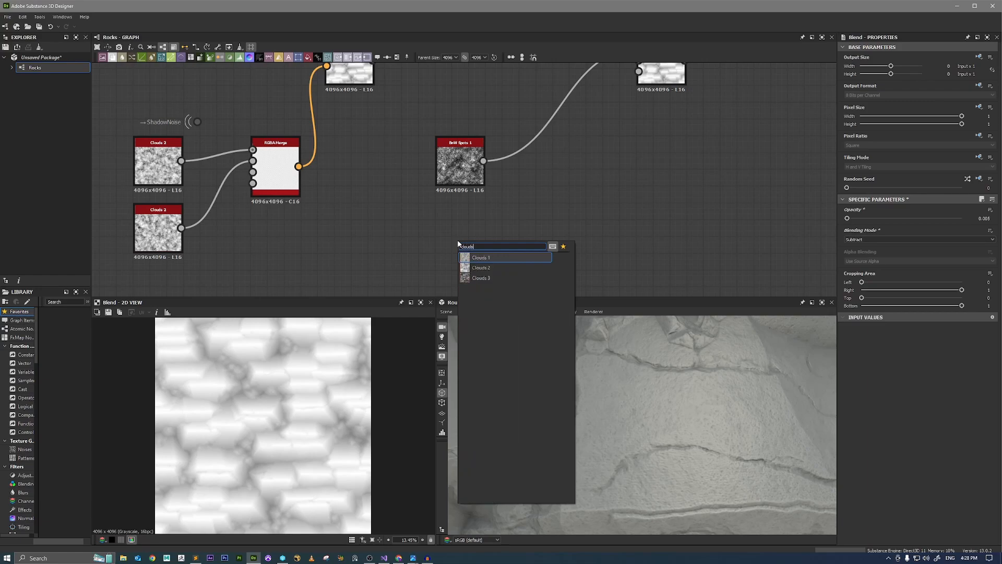
key(Down)
key(Down)
key(Return)
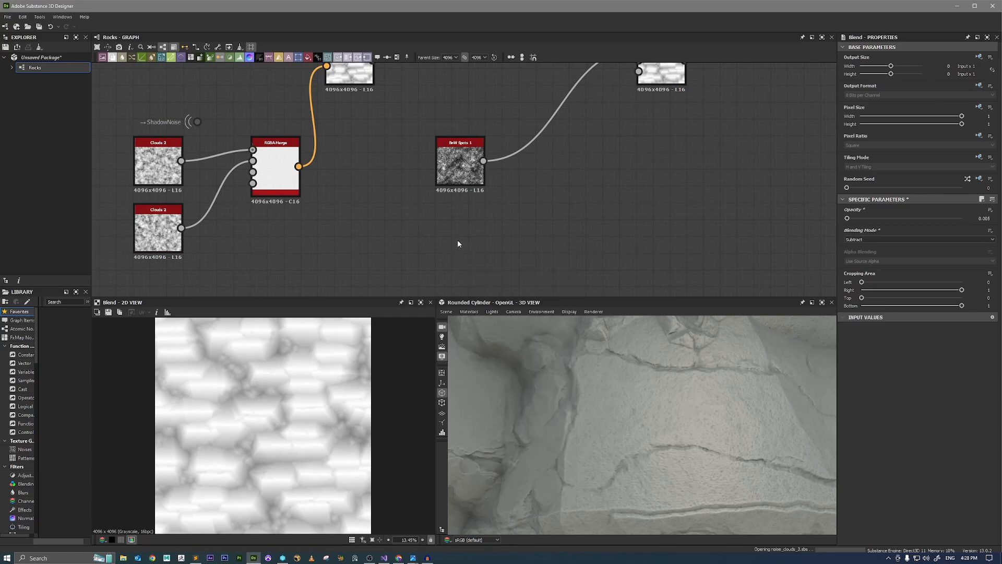
scroll(282, 433, up, 3)
scroll(283, 433, up, 5)
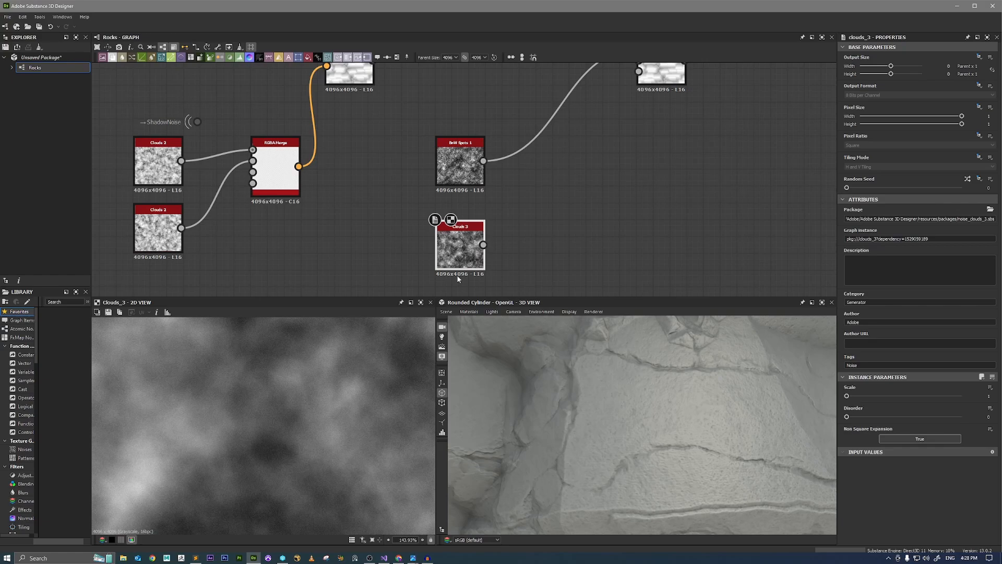
key(Delete)
Add a Clouds 2 noise node below BnW Spots 1, fit its 2D preview, and set its Scale to 4.
key(space)
text(clouds)
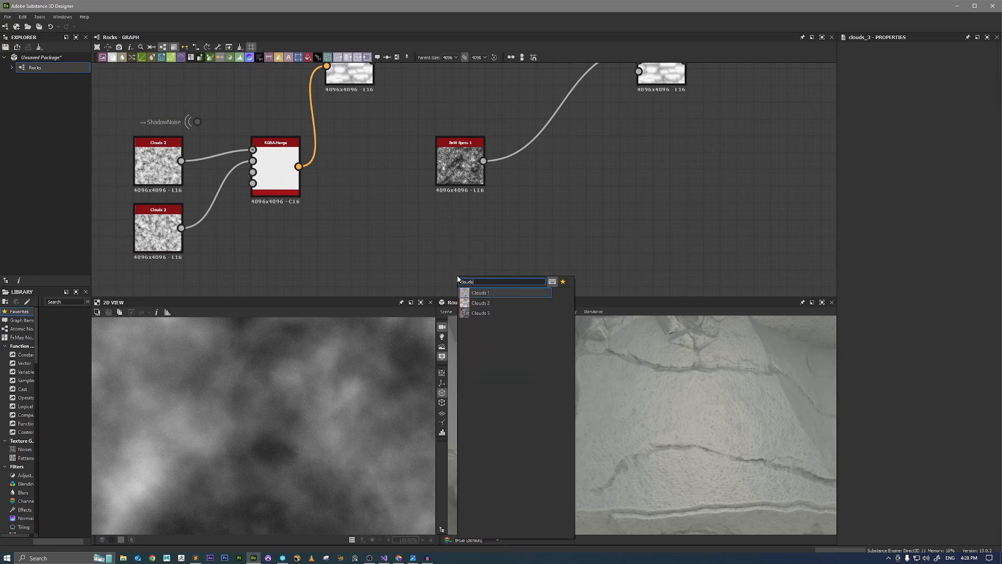
key(Down)
key(Return)
drag(456, 274, 456, 245)
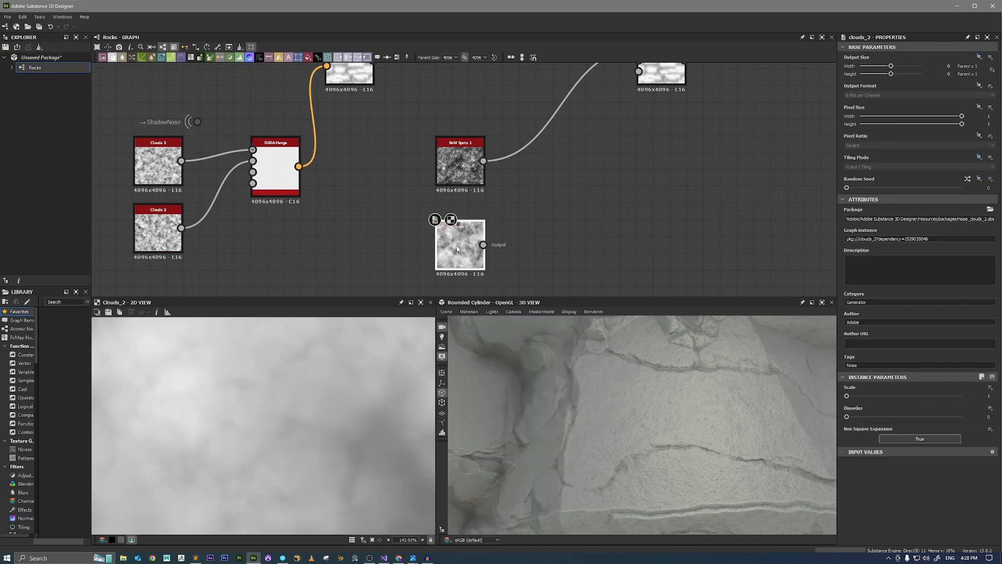
key(f)
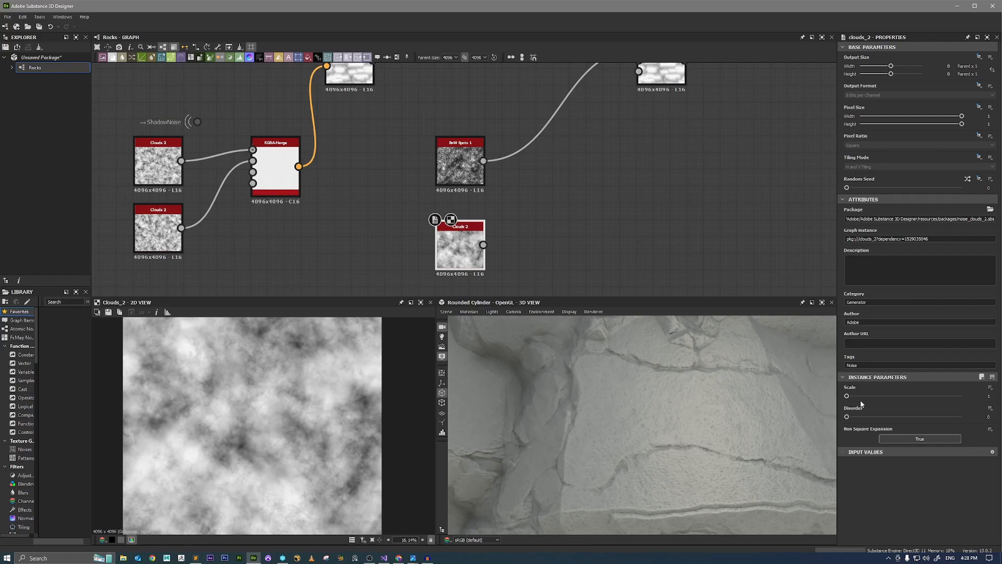
drag(846, 396, 896, 395)
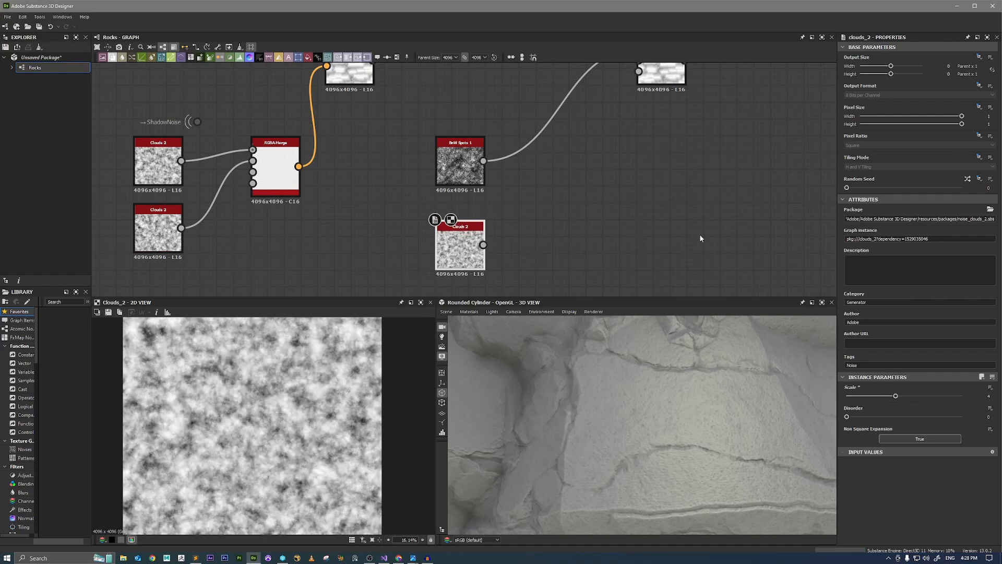
Add a Blend node with Clouds 2 as foreground and BnW Spots 1 as background, and preview it in 2D.
drag(483, 161, 483, 245)
text(bl)
key(Return)
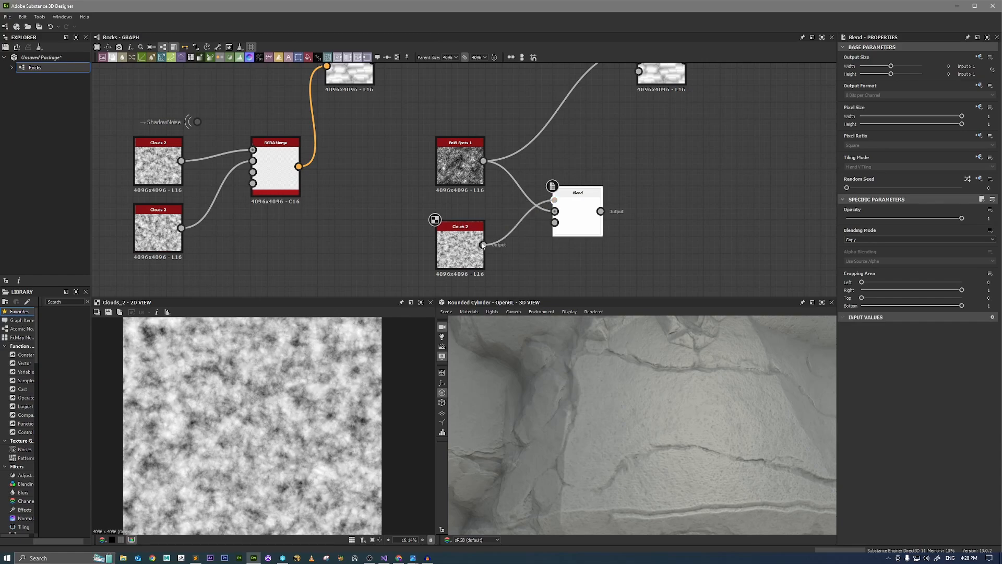
double_click(576, 223)
Set the noise Blend's blending mode to Multiply and check the combined pattern up close.
click(855, 239)
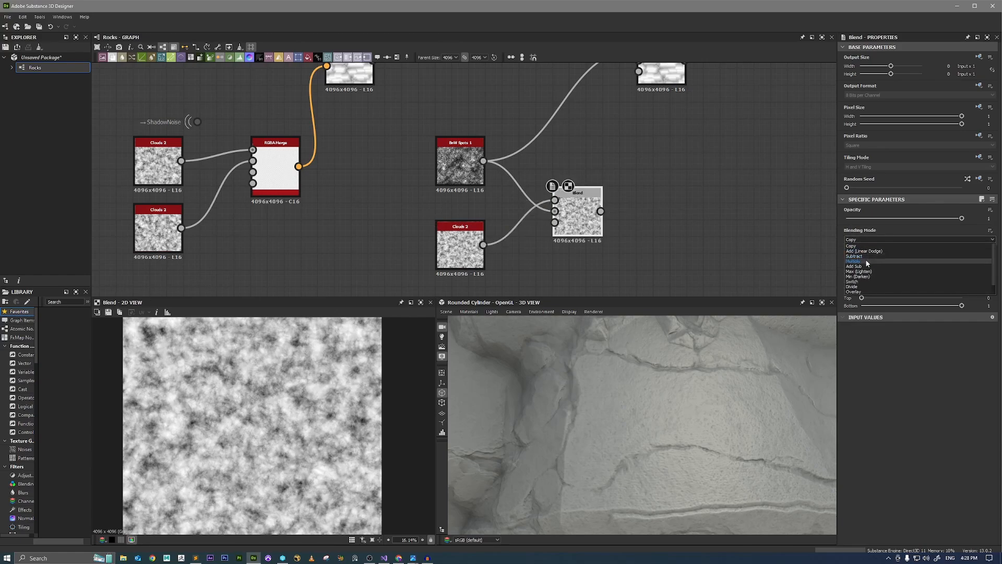
click(865, 261)
scroll(232, 390, down, 2)
scroll(250, 373, up, 8)
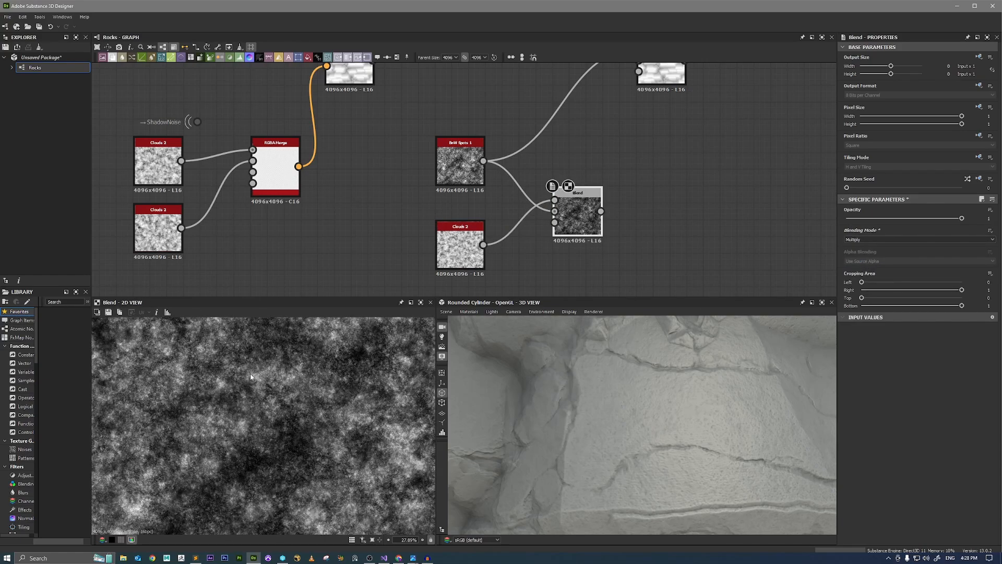
scroll(243, 393, down, 3)
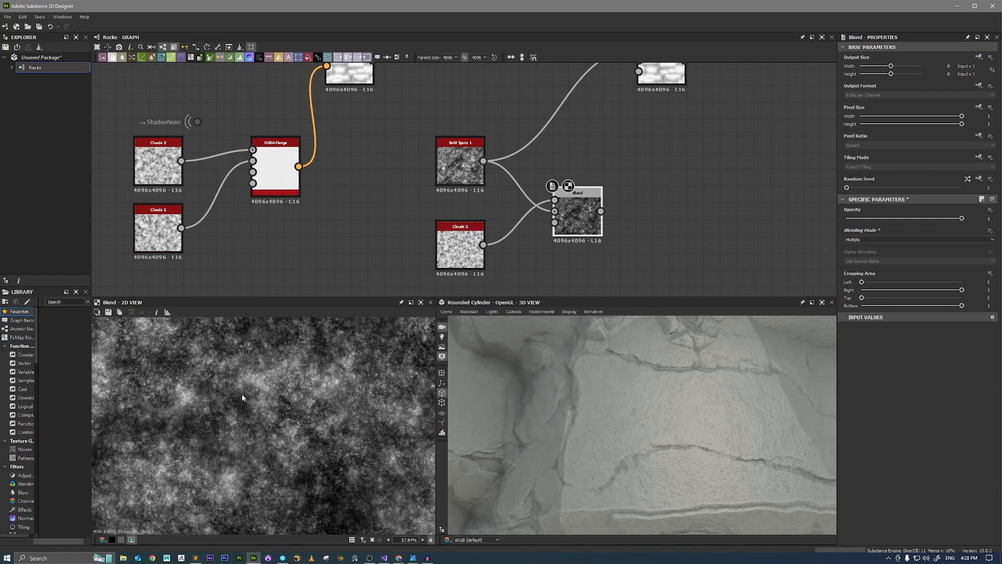
scroll(662, 176, down, 2)
Connect the Multiply Blend's output to the Subtract Blend's foreground in place of BnW Spots 1, and inspect the rock surface.
middle_drag(669, 174, 608, 237)
drag(548, 269, 589, 130)
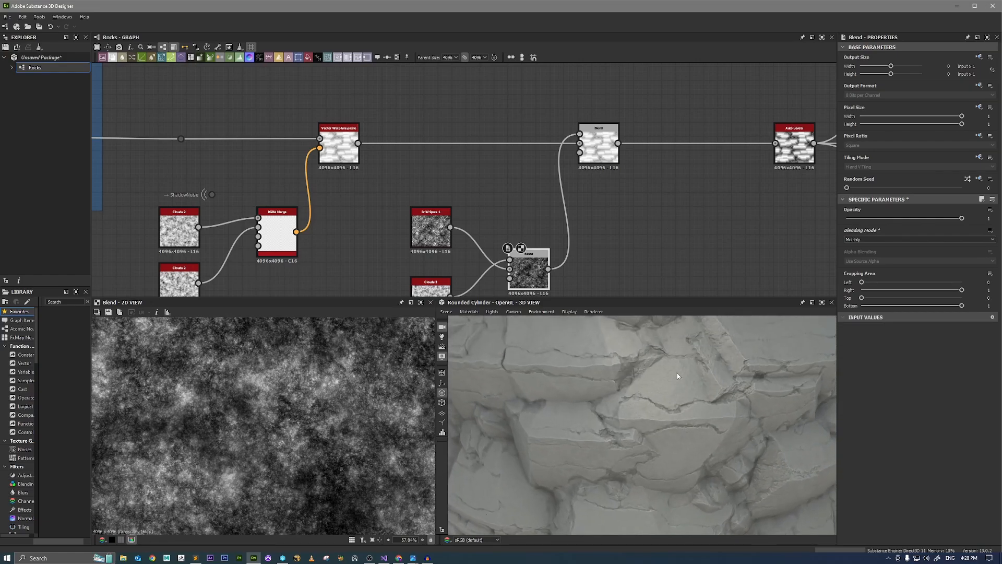
drag(654, 381, 632, 383)
scroll(584, 383, up, 4)
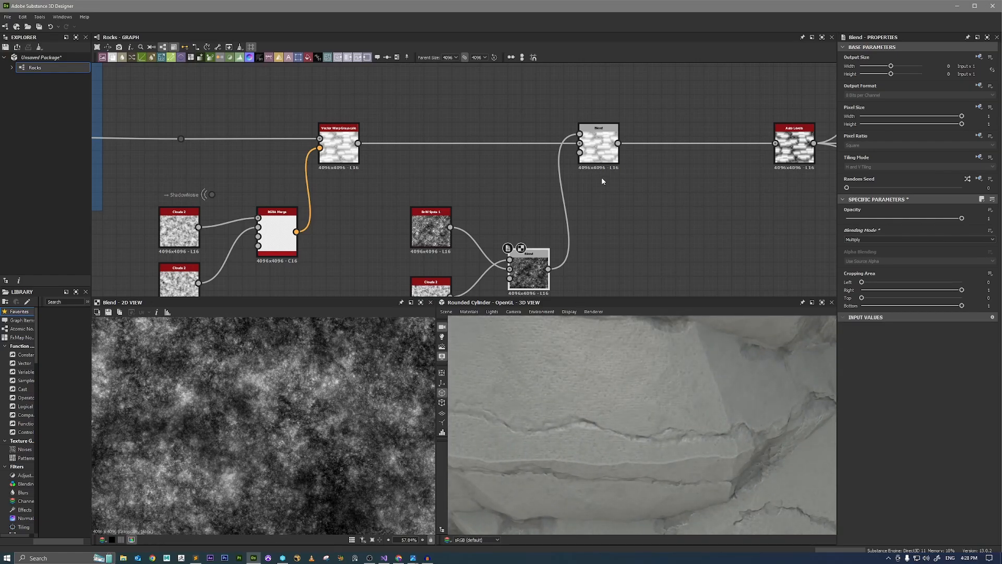
Set the Subtract Blend's opacity to 0.0075.
click(603, 153)
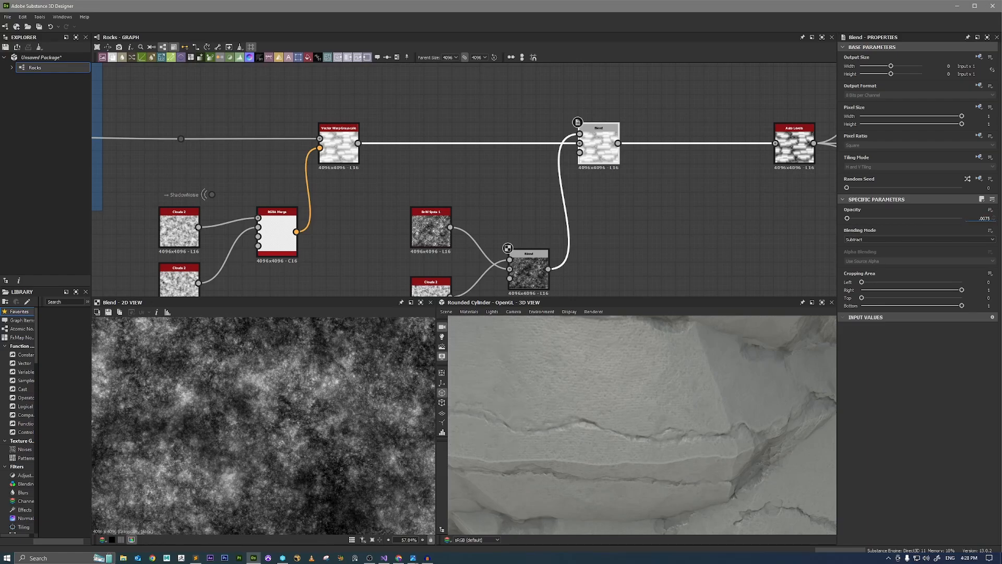
key(Return)
scroll(635, 380, down, 5)
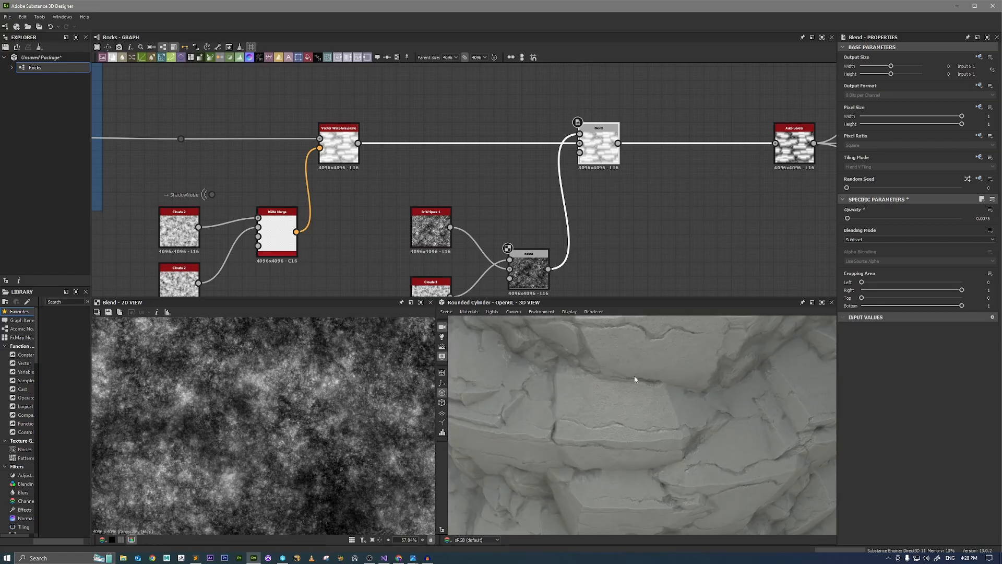
Examine the rock column from several angles, distances and lighting directions, and look over the later part of the node graph.
mouse_move(635, 380)
mouse_down()
mouse_move(658, 378)
mouse_move(655, 408)
mouse_move(645, 398)
mouse_move(717, 444)
mouse_move(740, 442)
mouse_move(702, 436)
mouse_move(727, 417)
mouse_move(664, 418)
mouse_move(737, 417)
mouse_move(687, 413)
mouse_move(732, 424)
mouse_move(687, 428)
mouse_up()
scroll(646, 398, up, 3)
scroll(686, 428, down, 5)
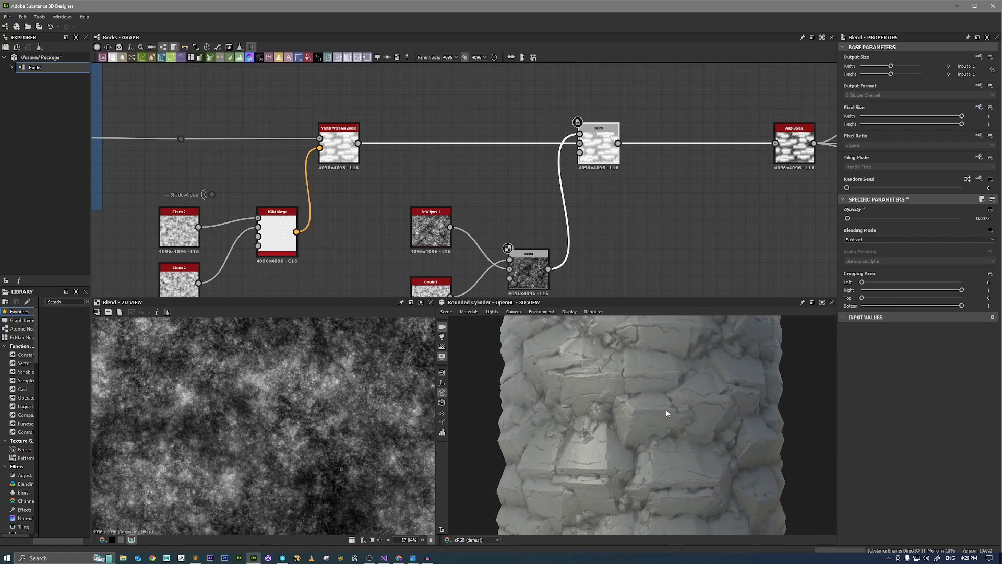
mouse_move(720, 409)
mouse_down()
mouse_move(694, 414)
mouse_move(726, 420)
mouse_up()
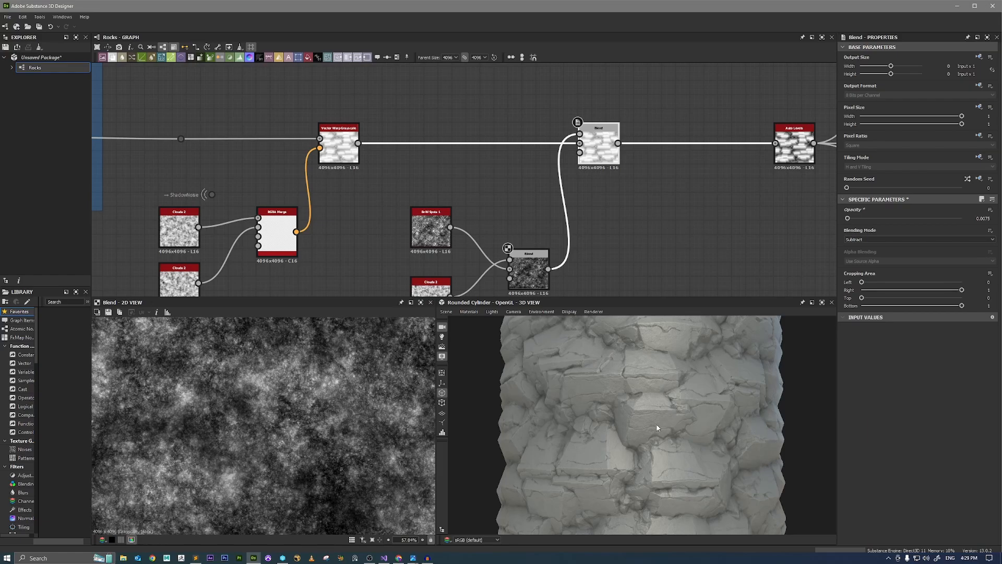
drag(657, 427, 705, 442)
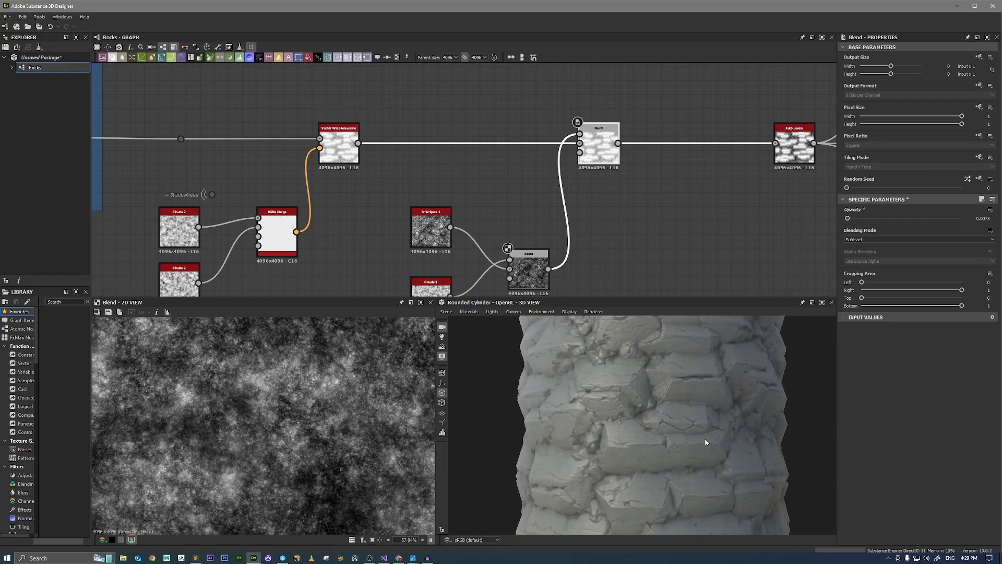
right_drag(705, 442, 815, 484)
drag(815, 485, 675, 435)
right_drag(675, 435, 686, 451)
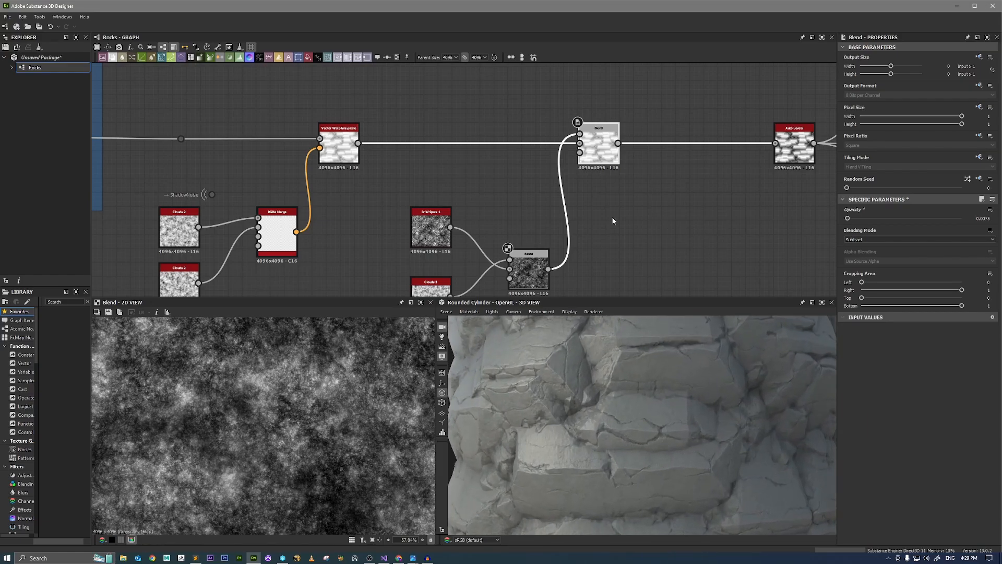
scroll(627, 202, down, 6)
scroll(384, 168, down, 3)
middle_drag(309, 160, 583, 197)
middle_drag(662, 193, 387, 170)
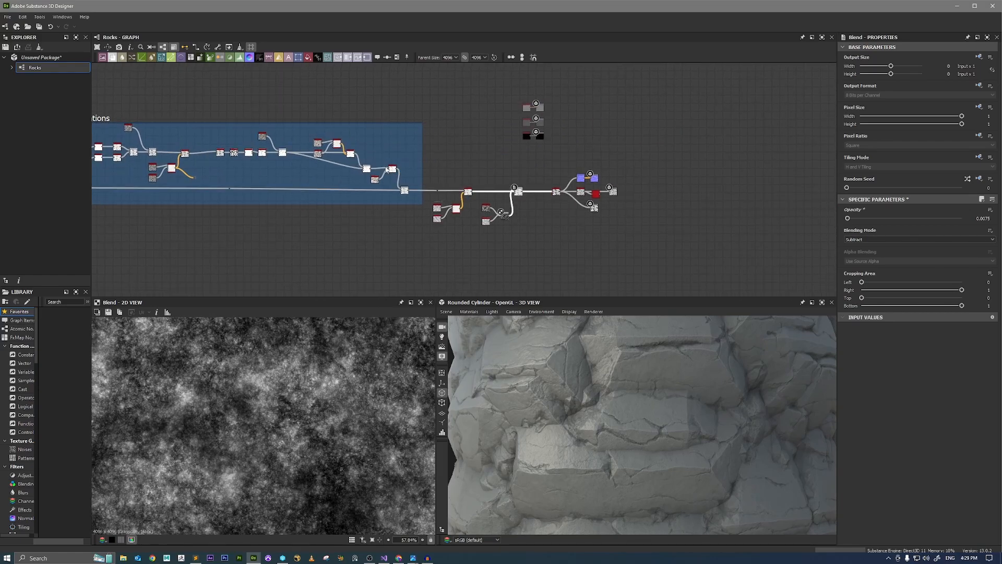
scroll(578, 179, up, 2)
drag(657, 362, 629, 401)
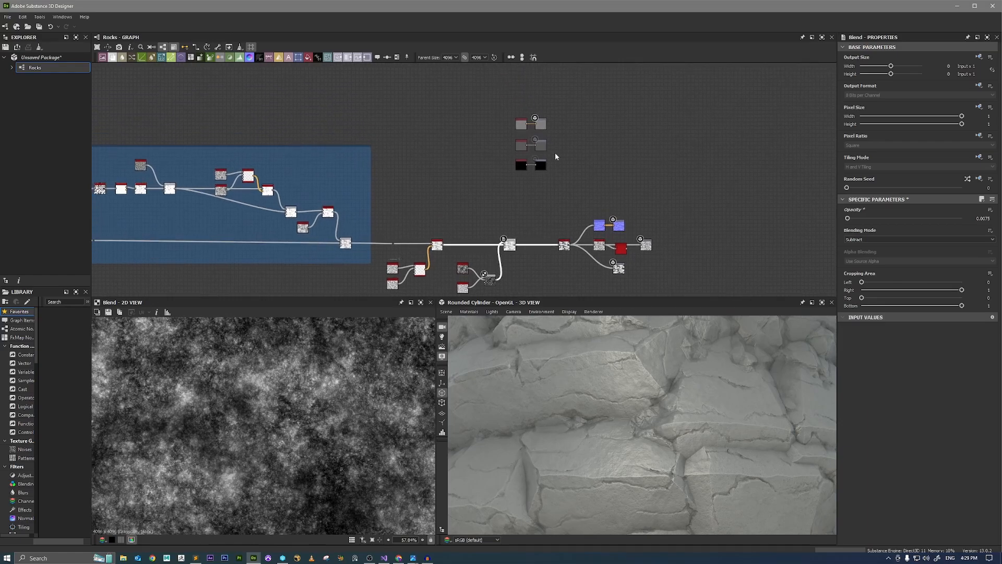
Move the topmost grey colour node and its output node up, away from the two output pairs below.
scroll(555, 152, up, 5)
scroll(541, 195, down, 3)
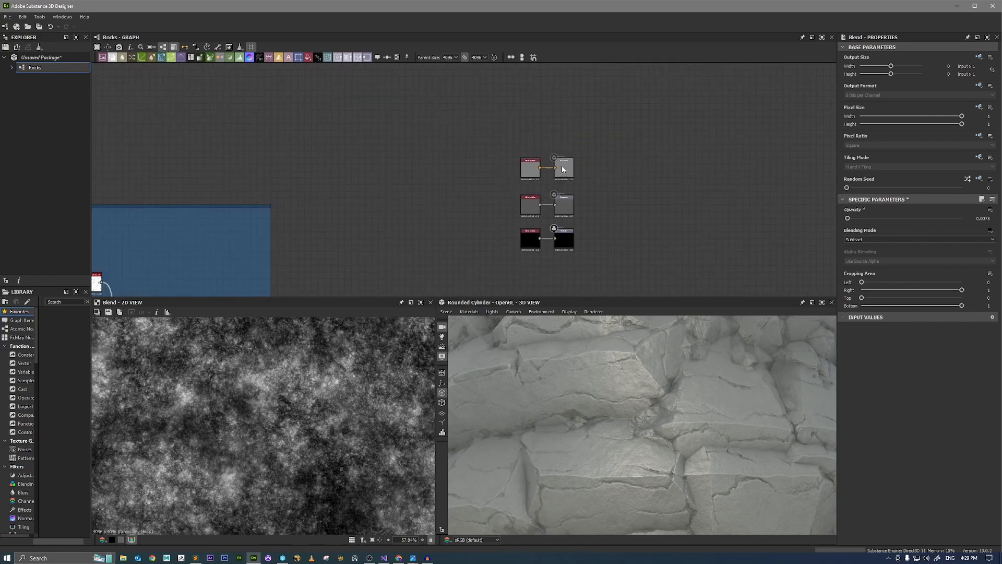
scroll(561, 165, up, 5)
scroll(578, 217, down, 5)
middle_drag(618, 230, 619, 178)
drag(628, 228, 623, 193)
scroll(574, 191, down, 3)
middle_drag(589, 146, 582, 180)
scroll(538, 163, up, 3)
drag(541, 182, 639, 121)
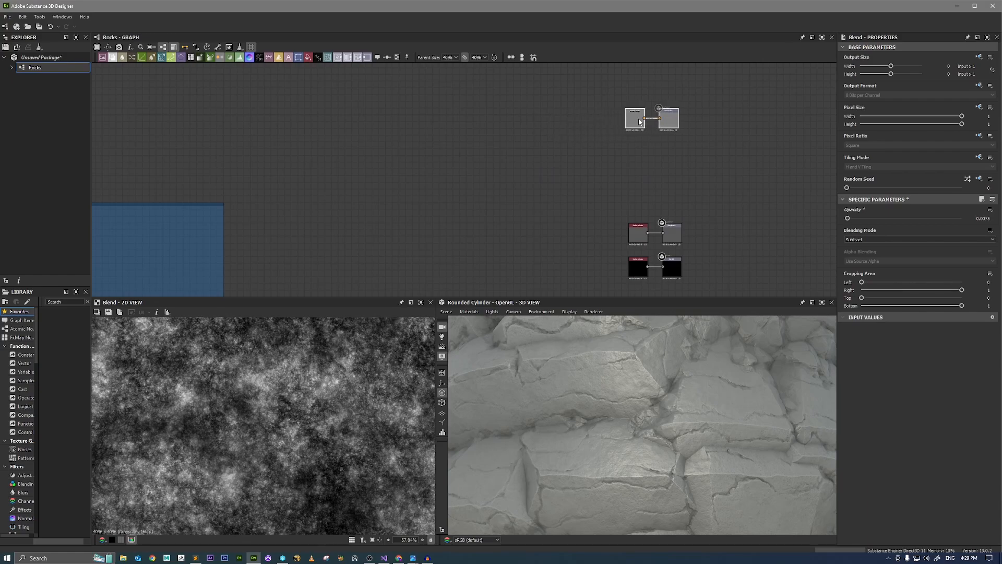
Delete the Auto Levels node after Ambient Occlusion, and line up the Height and Normal outputs with the Ambient Occlusion output.
scroll(603, 196, down, 1)
middle_drag(547, 292, 602, 167)
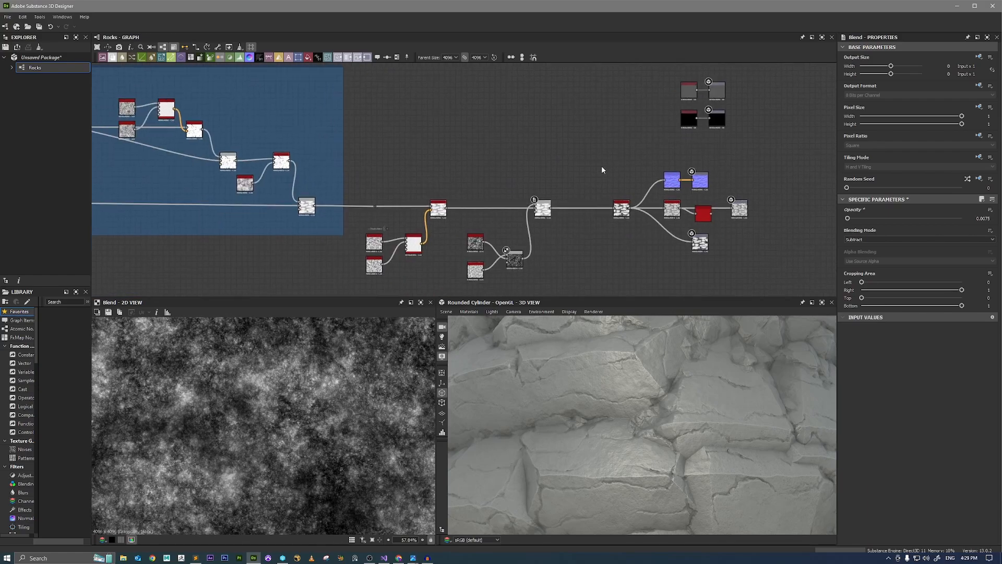
scroll(586, 225, up, 3)
middle_drag(757, 209, 572, 186)
scroll(653, 209, up, 1)
drag(607, 174, 605, 186)
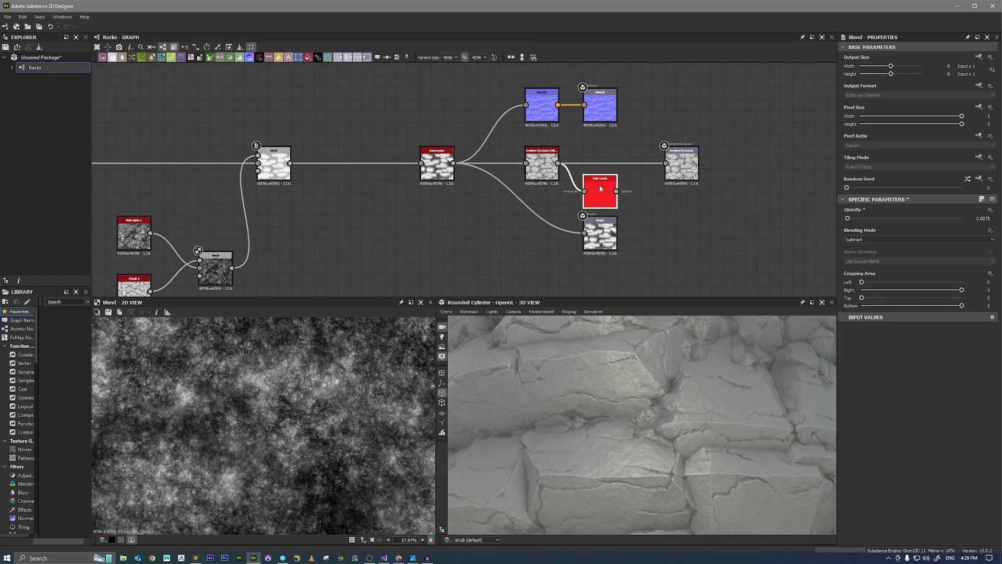
key(Delete)
drag(600, 235, 682, 257)
drag(600, 107, 681, 107)
Add a Dot node to the output of the Auto Levels node and name it Final_Height.
scroll(480, 156, up, 2)
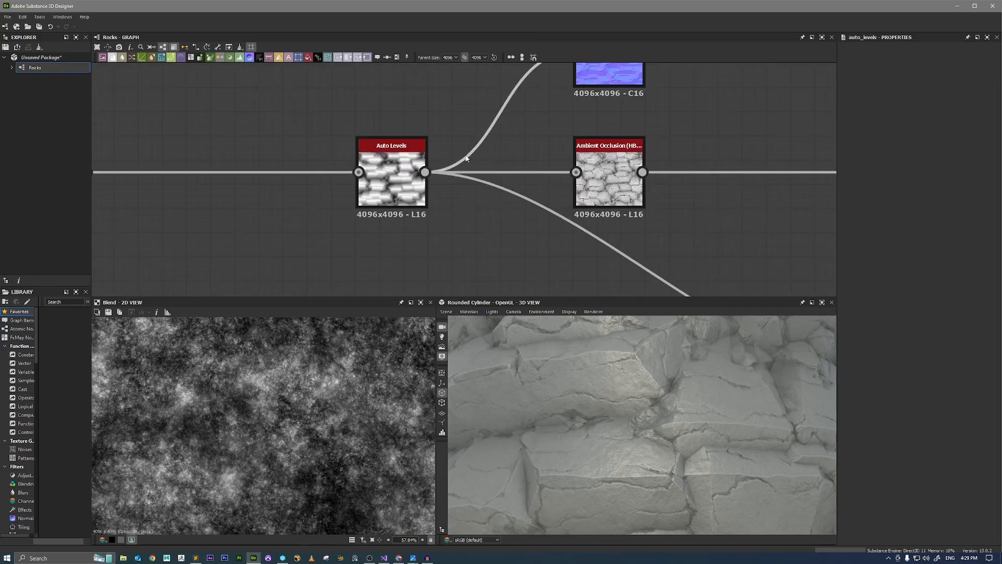
click(395, 192)
middle_drag(448, 202, 438, 137)
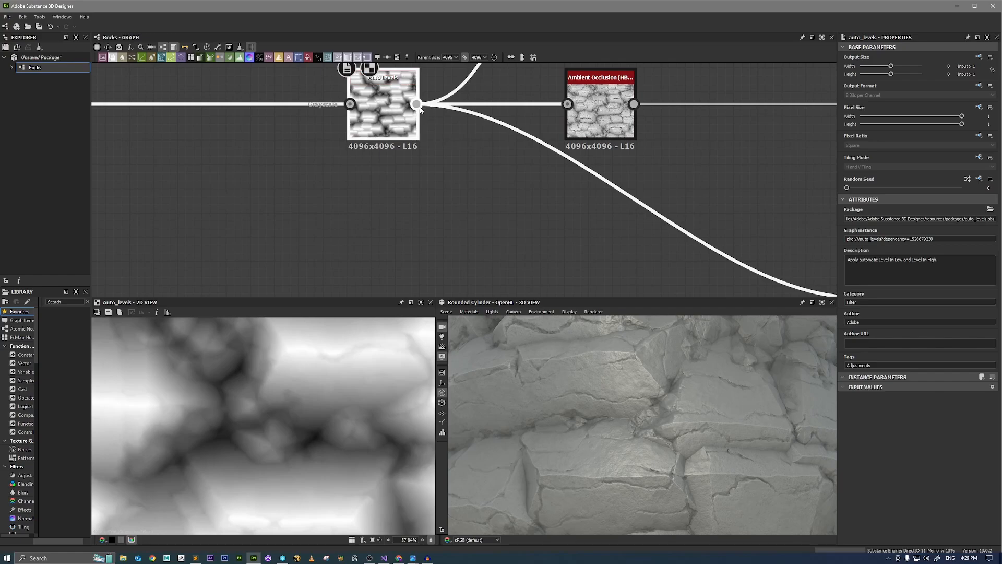
drag(416, 104, 509, 231)
text(dot)
key(Return)
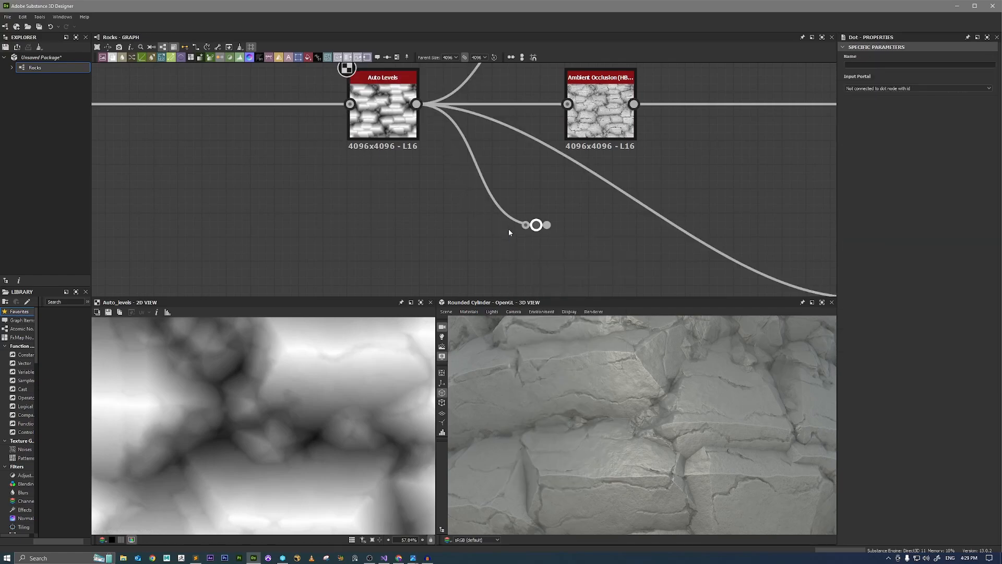
click(874, 64)
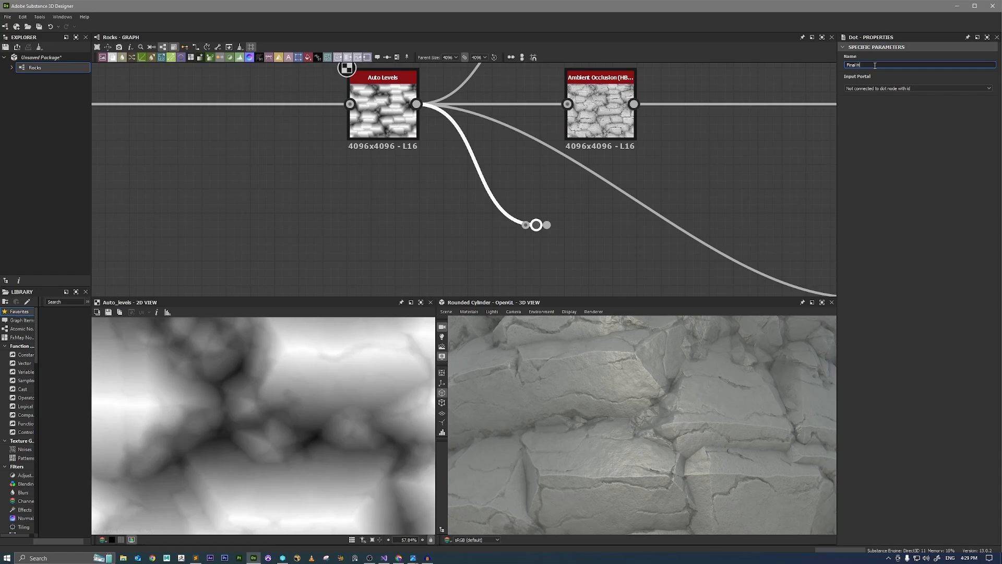
text(Final_Height)
key(Return)
Add a Dot node to the output of the Ambient Occlusion (HBAO) node and name it Amboc.
middle_drag(729, 148, 601, 158)
drag(505, 114, 586, 213)
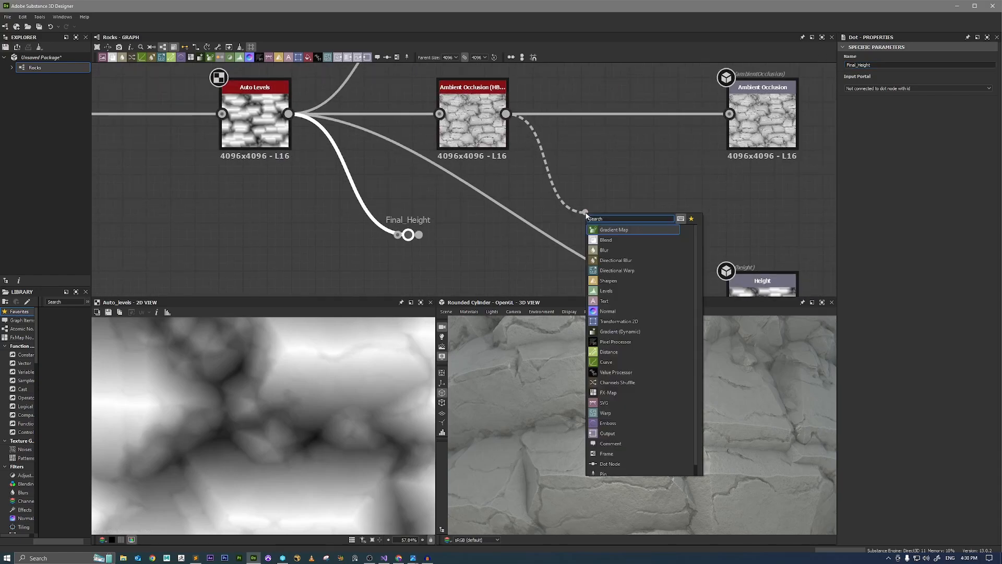
text(dot)
key(Return)
click(895, 65)
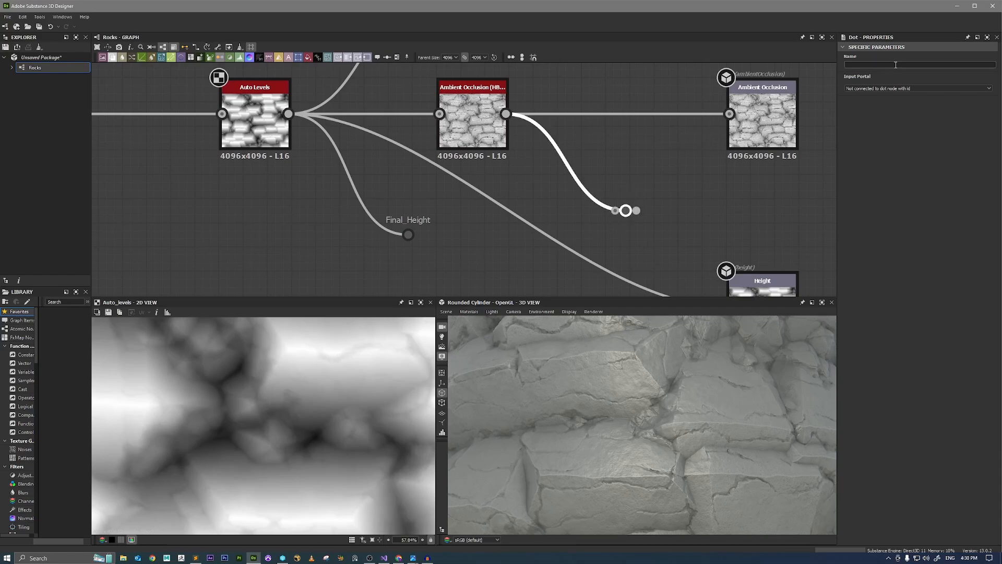
text(Amboc)
key(Return)
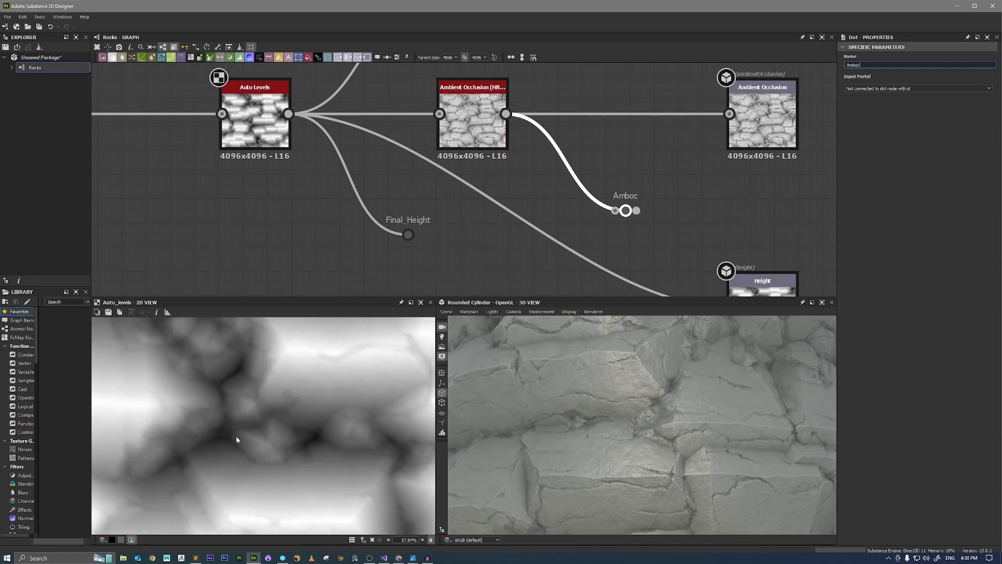
Move the Base Color output farther away from its Uniform Color node to leave space between them.
scroll(563, 266, down, 5)
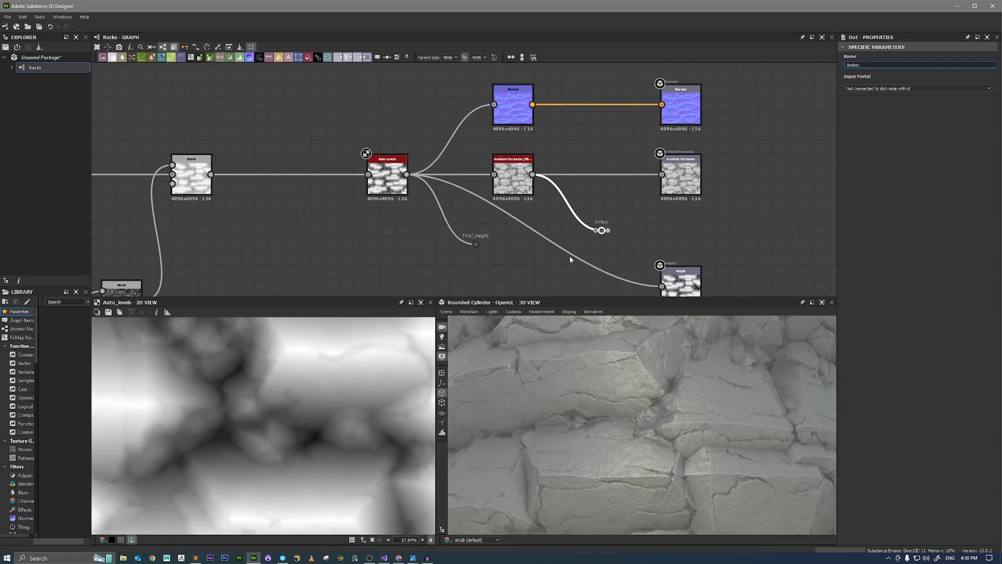
middle_drag(599, 123, 618, 290)
scroll(629, 163, up, 2)
middle_drag(674, 164, 689, 303)
middle_drag(652, 141, 642, 262)
drag(636, 198, 770, 198)
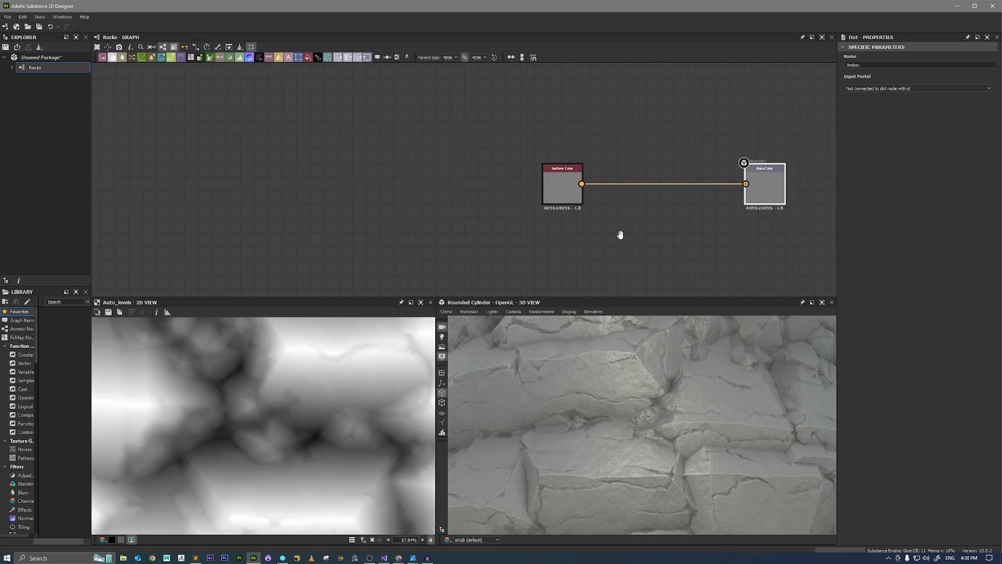
Add a Dot node below the Uniform Color node, set its input portal to Final_Height, and preview it in the 2D view.
middle_drag(620, 235, 609, 183)
key(space)
text(d)
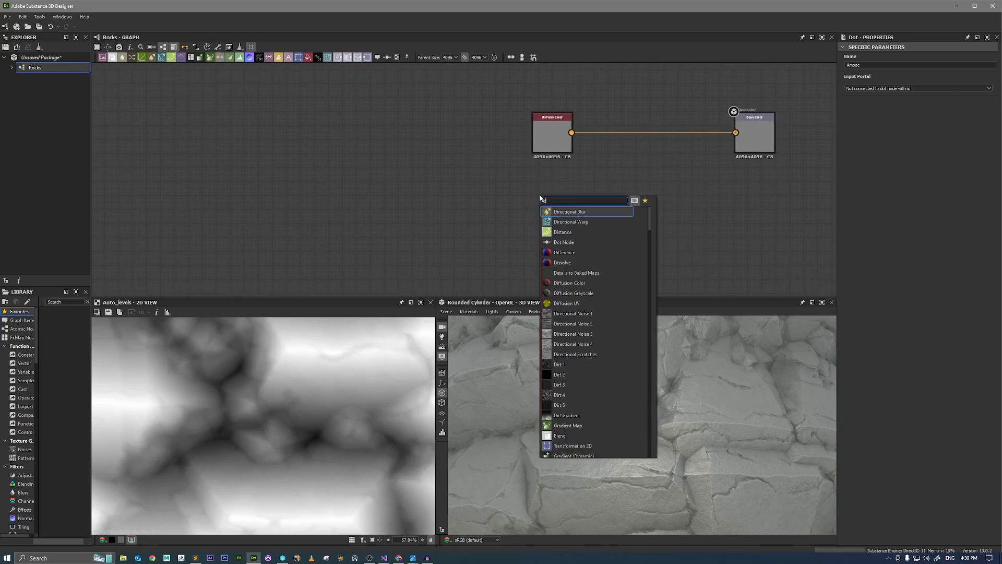
text(ot)
key(Return)
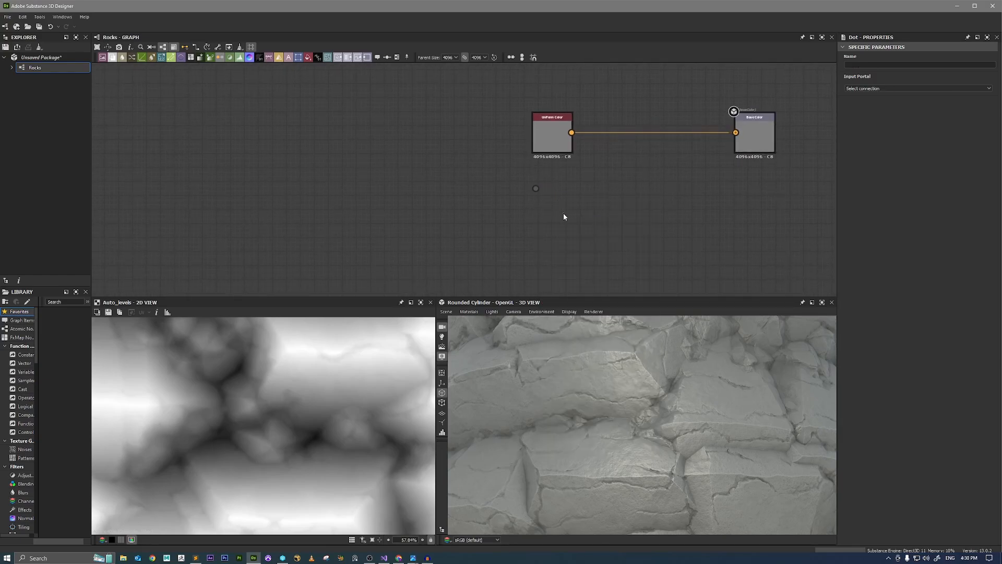
click(871, 89)
click(874, 99)
double_click(536, 188)
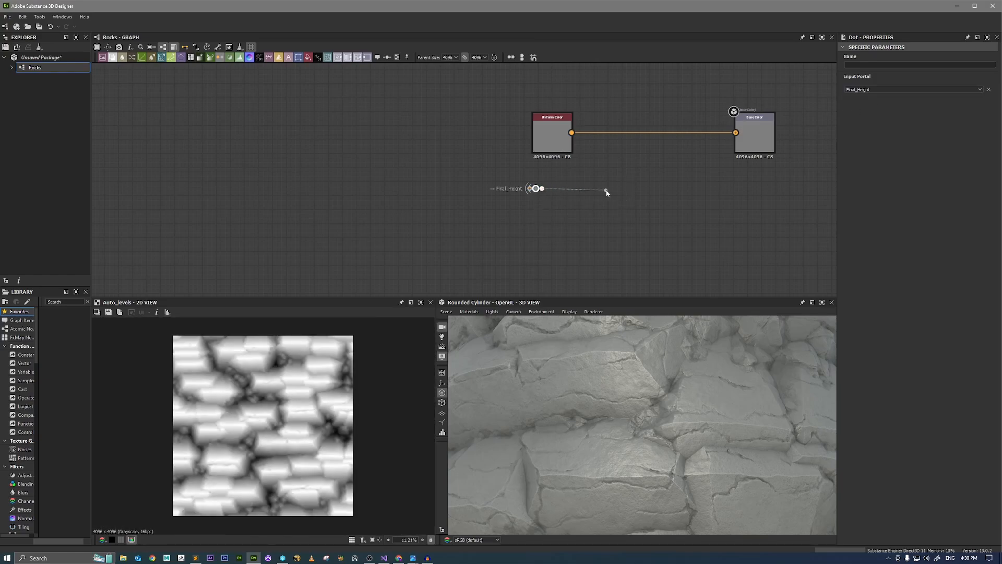
Add a Gradient Map node fed by the Final_Height portal, preview it in the 2D view, and open its Gradient Editor.
drag(607, 191, 607, 190)
text(grad)
click(637, 207)
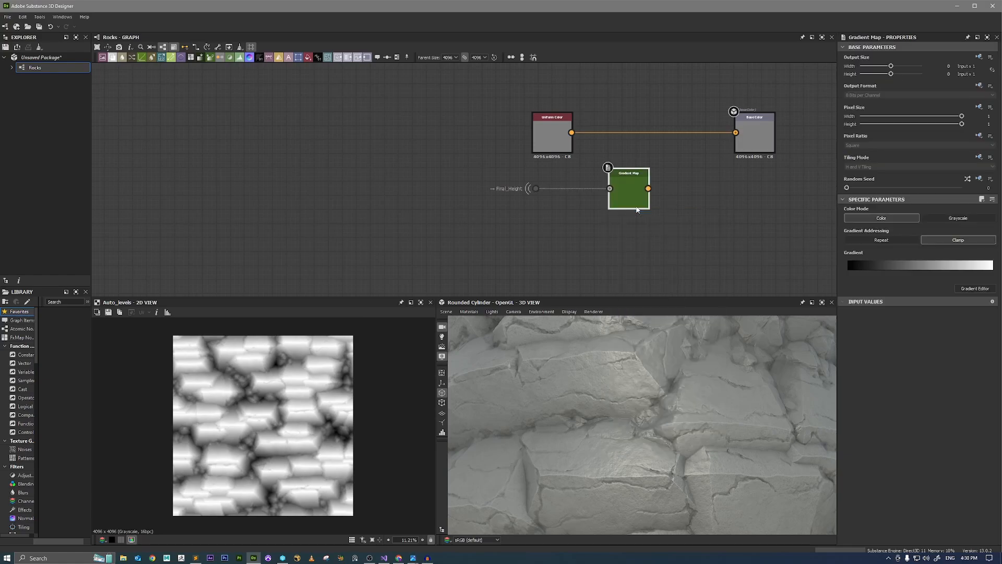
double_click(630, 196)
scroll(233, 407, up, 3)
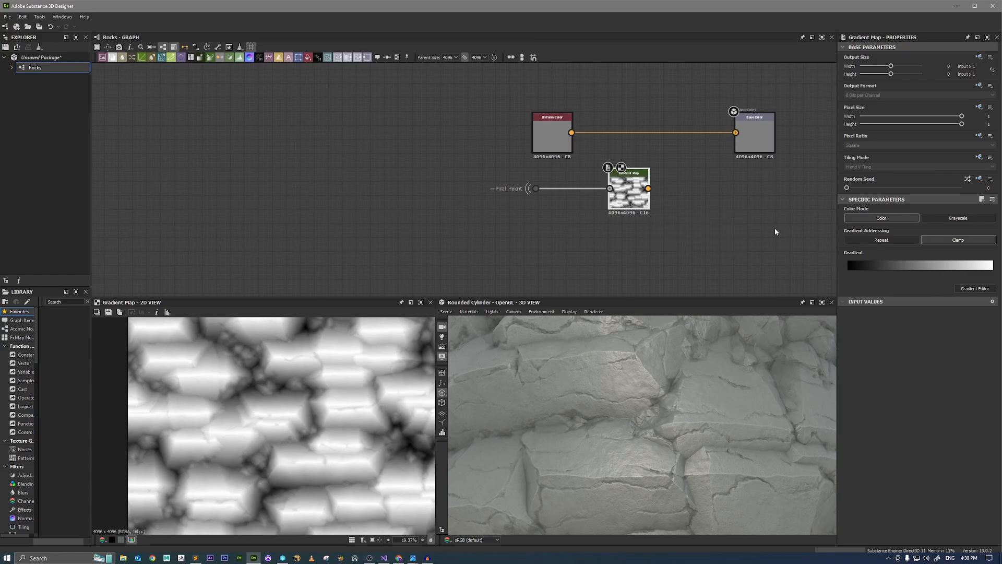
click(966, 290)
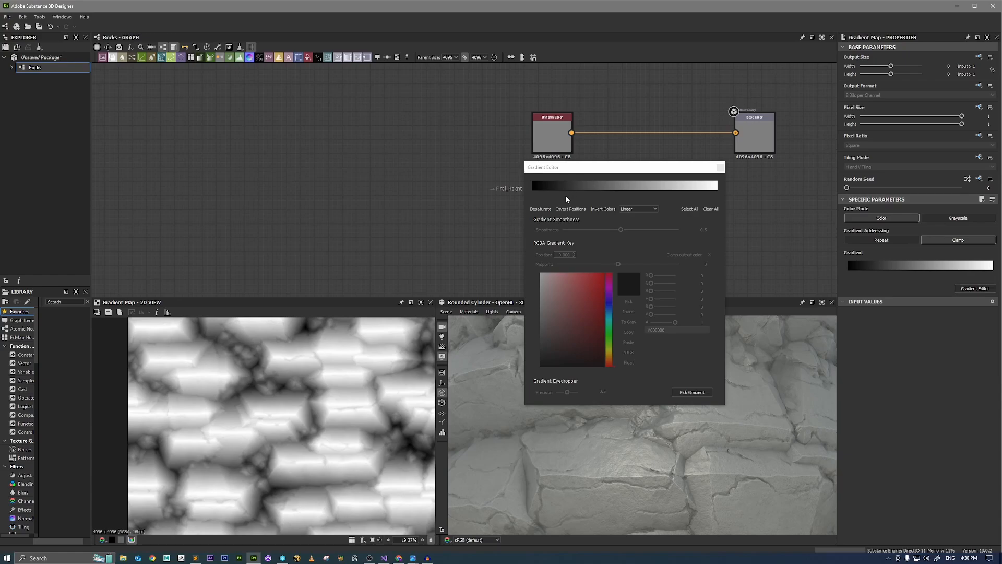
Set the gradient's start key to red and its end key to blue, and inspect the mapping in the 2D view.
click(533, 191)
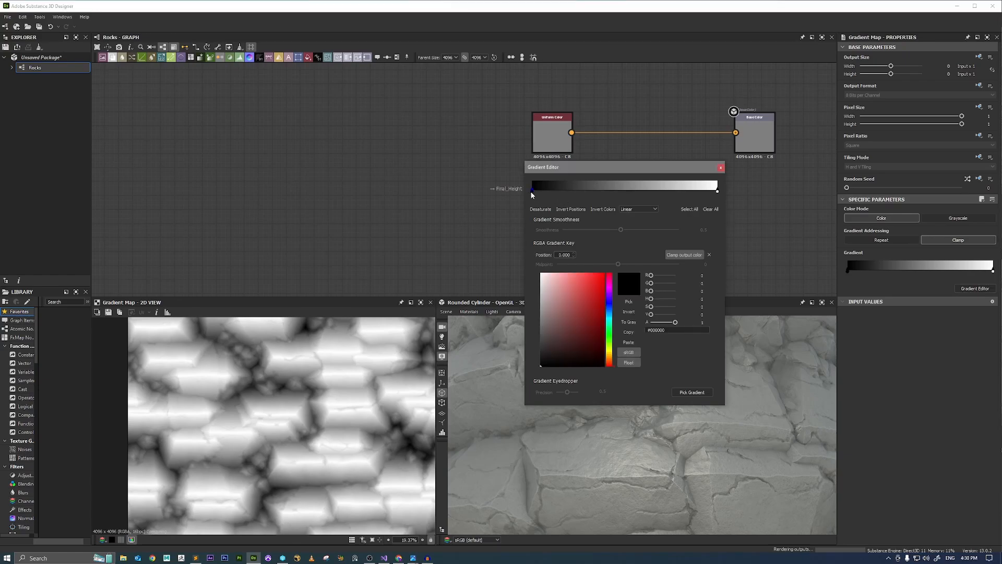
drag(574, 288, 605, 272)
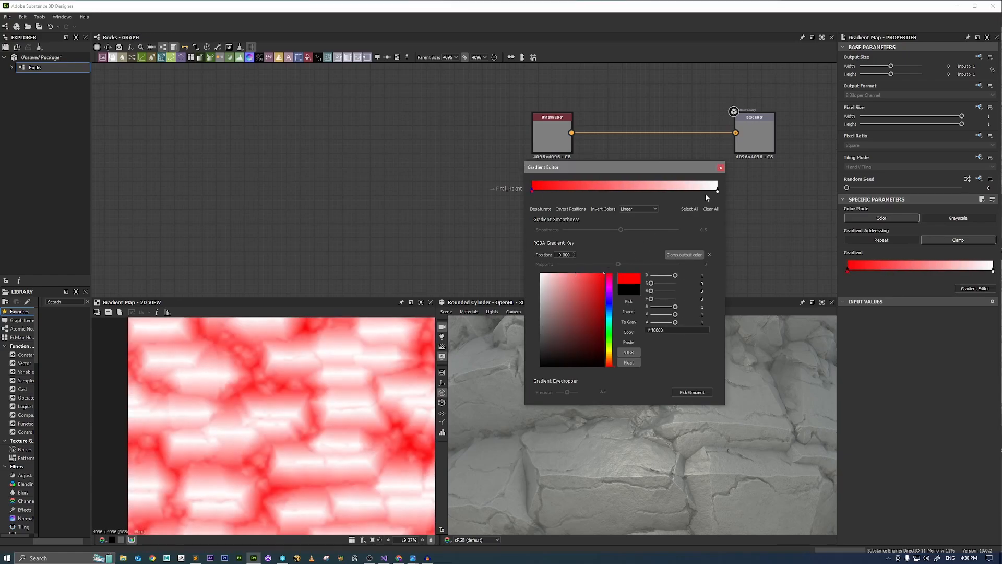
click(717, 192)
click(608, 308)
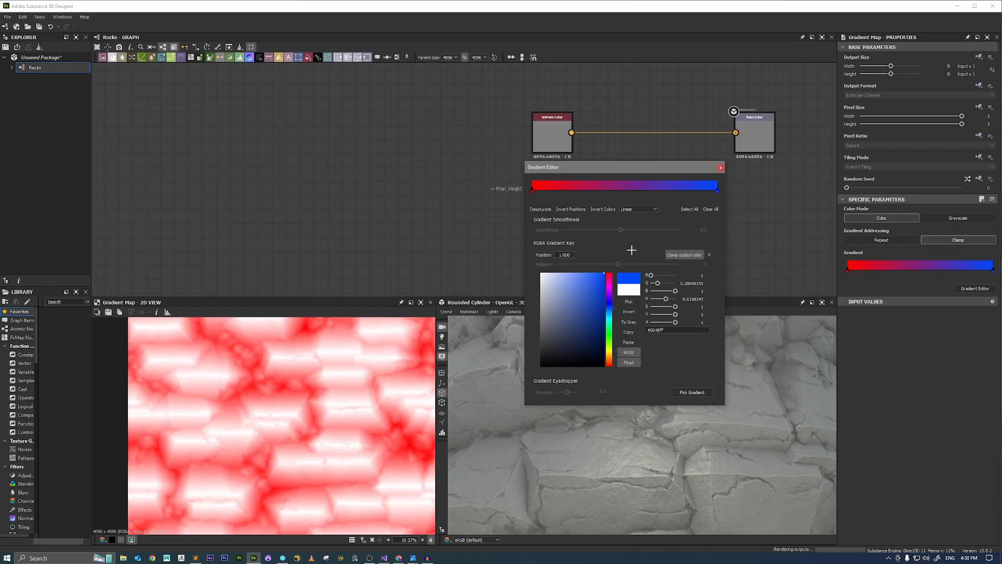
scroll(280, 386, up, 4)
scroll(268, 361, down, 5)
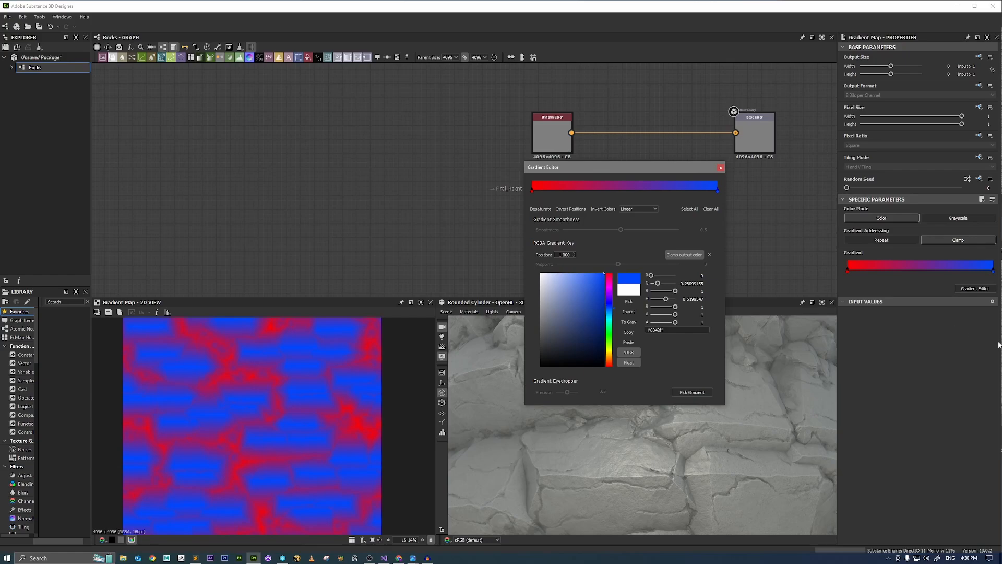
Narrow the application window to reveal the reference photos, then pick the gradient from the rockA.png photo and close the Gradient Editor.
drag(1000, 342, 822, 339)
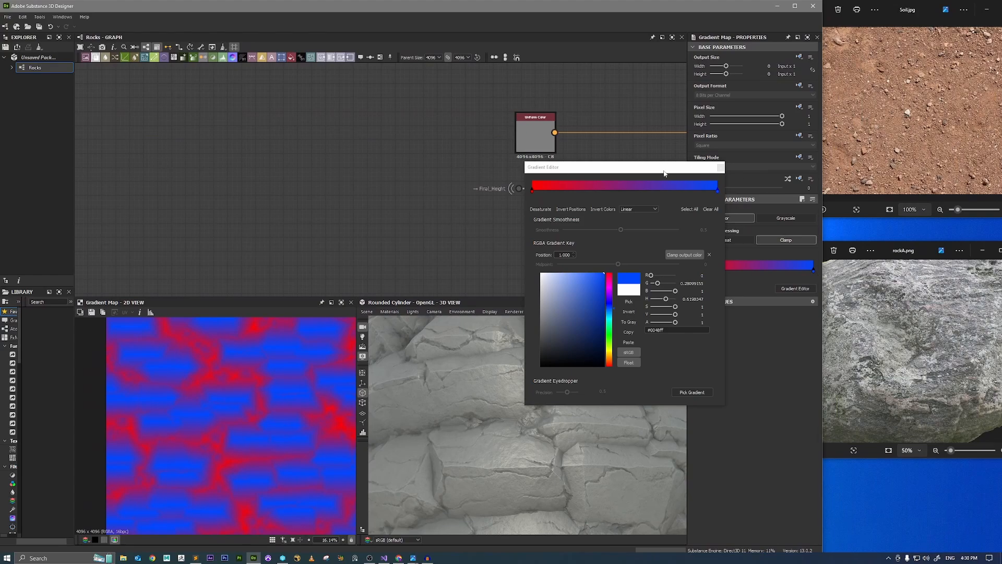
drag(663, 174, 716, 159)
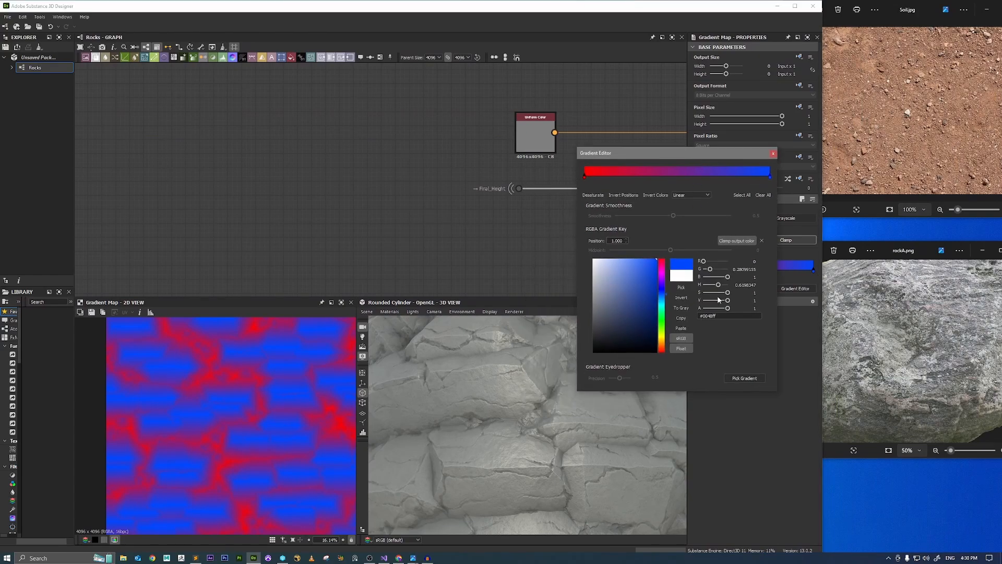
click(743, 380)
drag(869, 428, 876, 338)
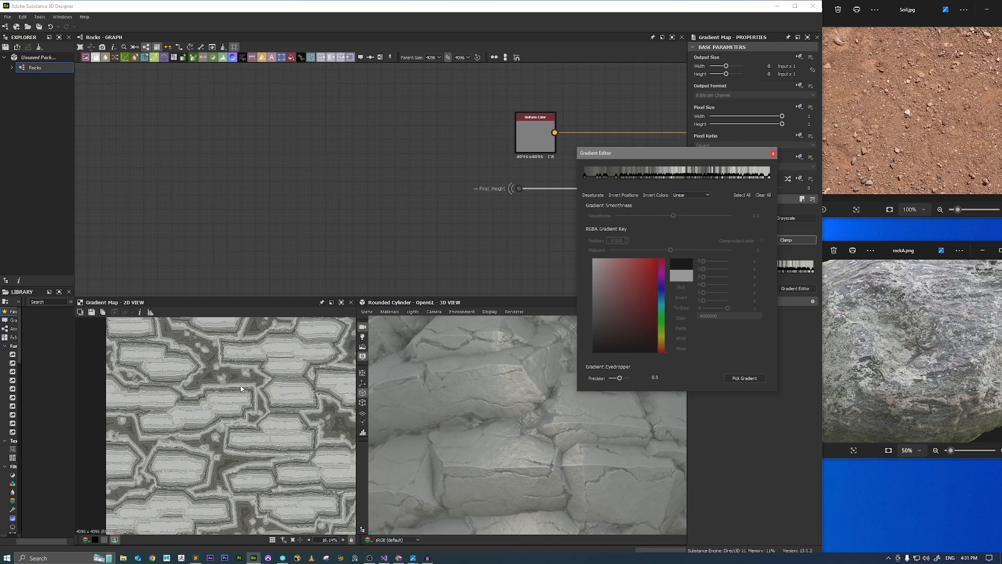
scroll(241, 388, up, 6)
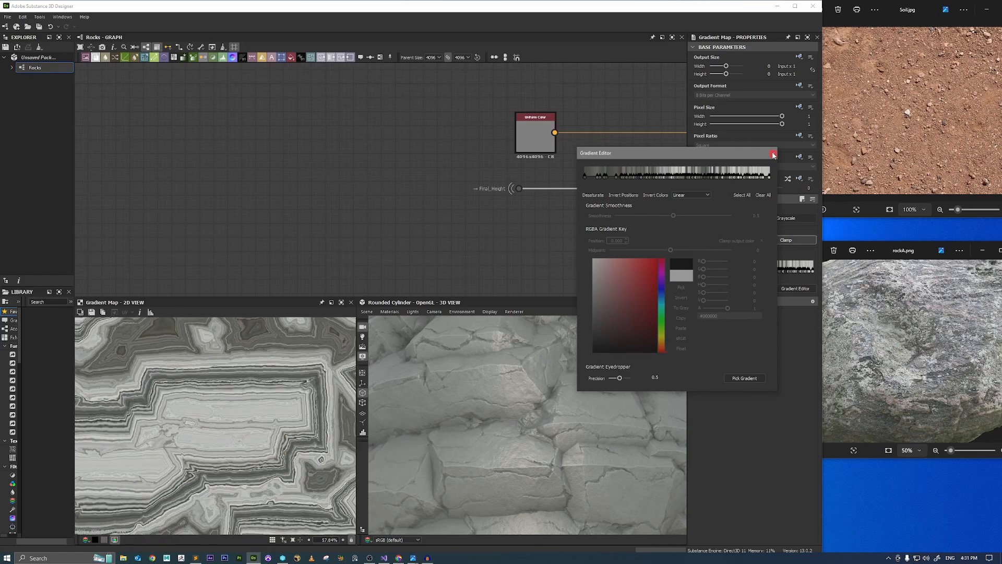
click(773, 154)
Reposition the Gradient Map below the Uniform Color node and move the Final_Height portal far ahead of it to leave room between them.
scroll(550, 218, up, 4)
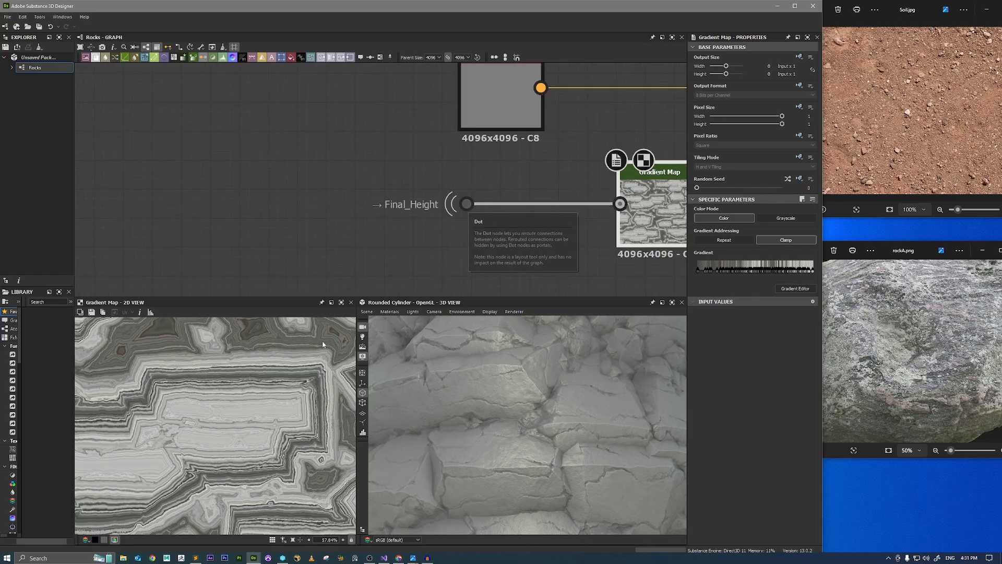
scroll(251, 364, up, 5)
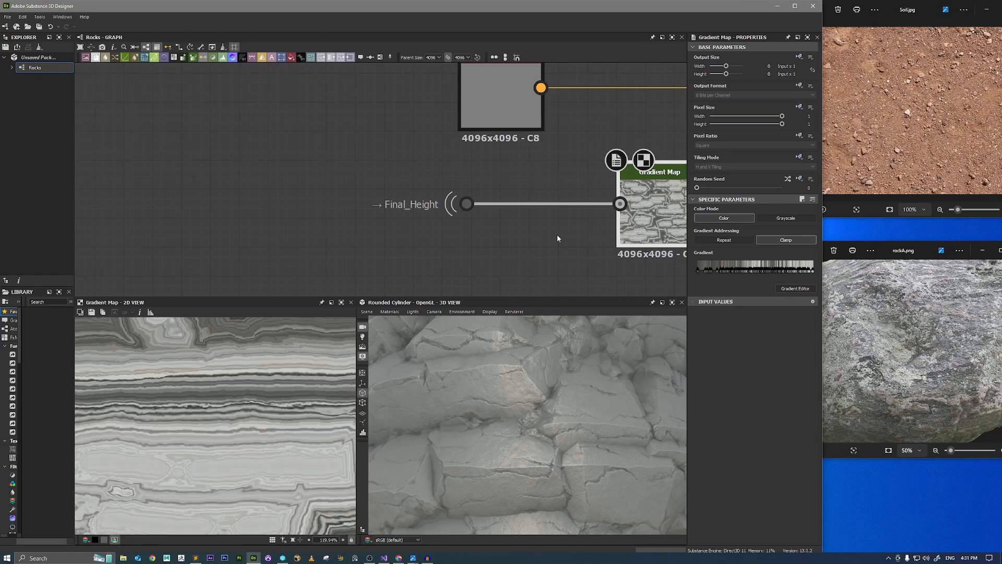
drag(656, 230, 598, 230)
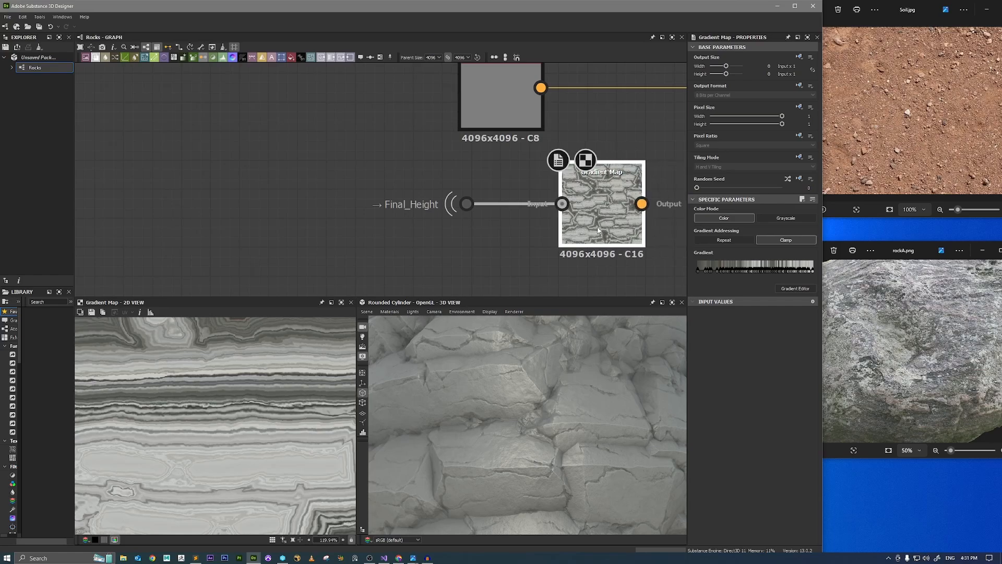
scroll(516, 152, down, 3)
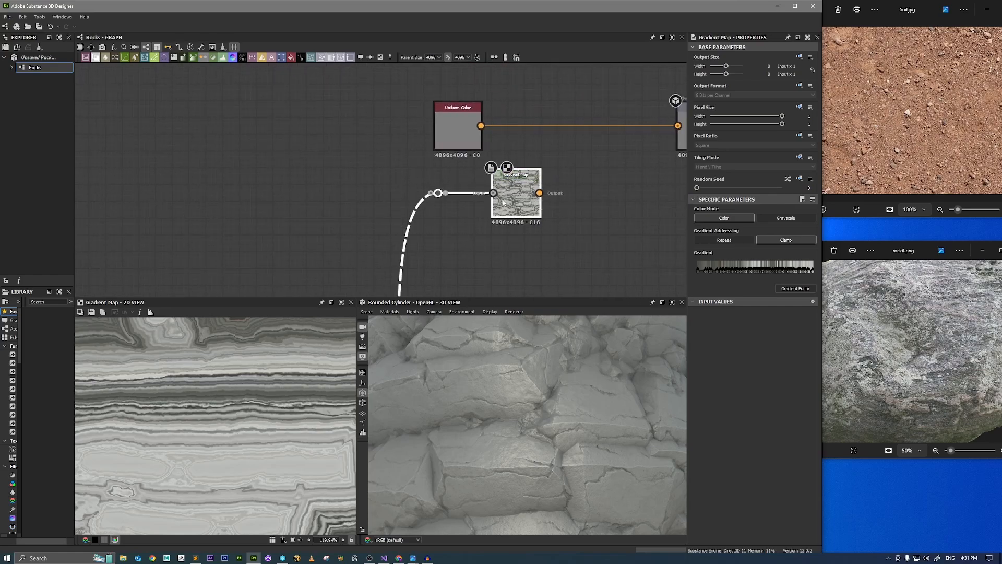
drag(503, 207, 435, 224)
click(376, 180)
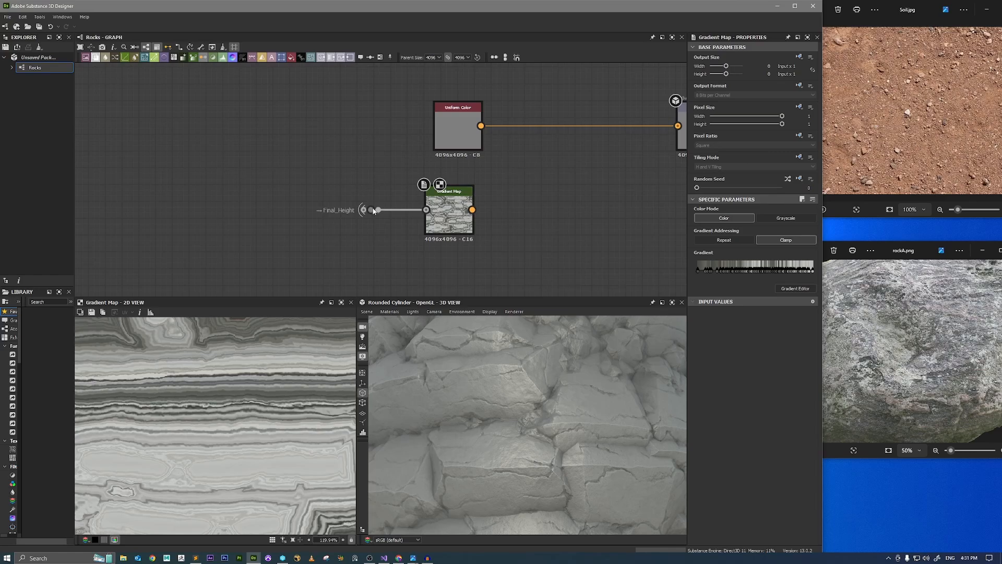
drag(373, 211, 172, 210)
middle_drag(217, 229, 345, 193)
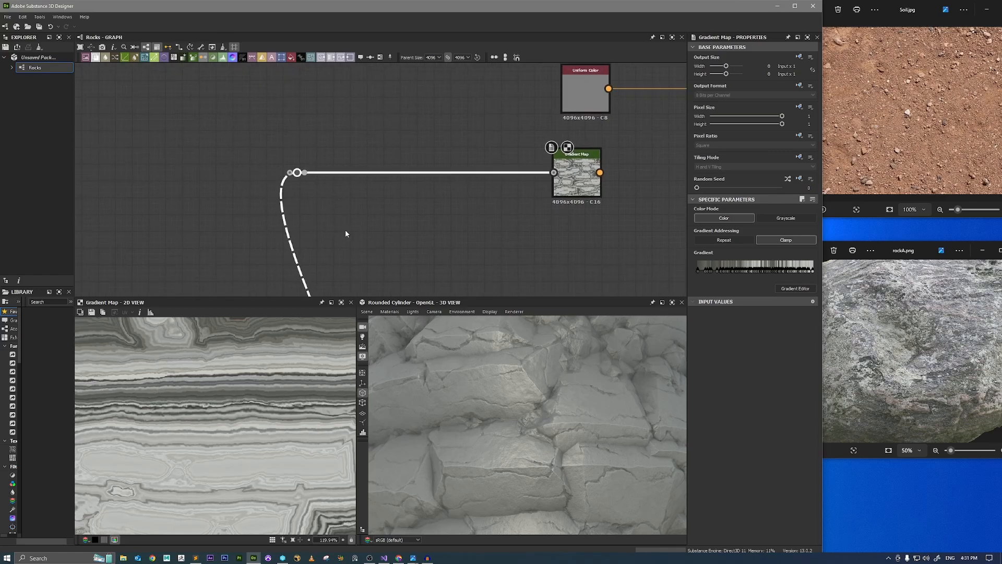
Compare the Final_Height map with the Gradient Map result in the 2D view.
double_click(297, 173)
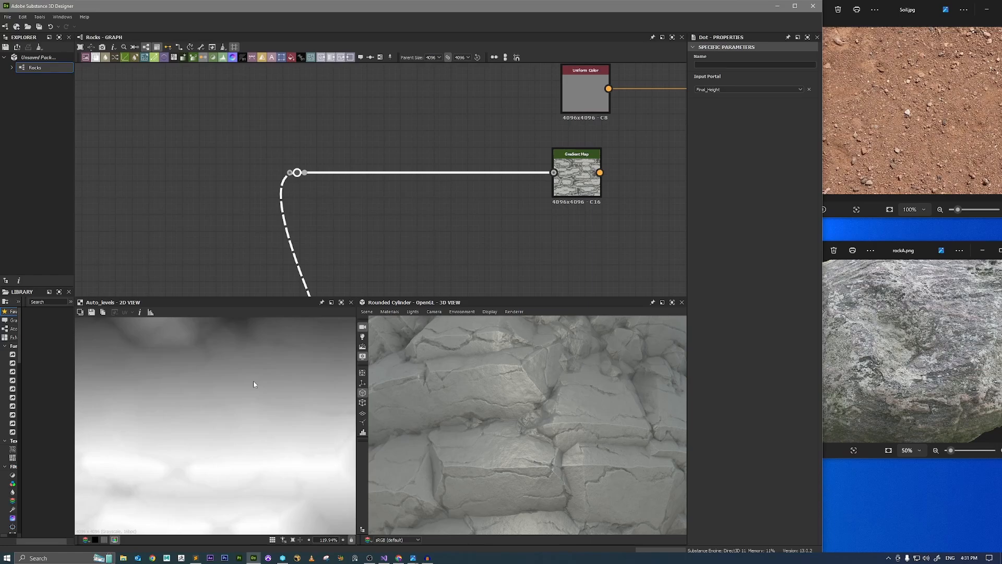
double_click(577, 177)
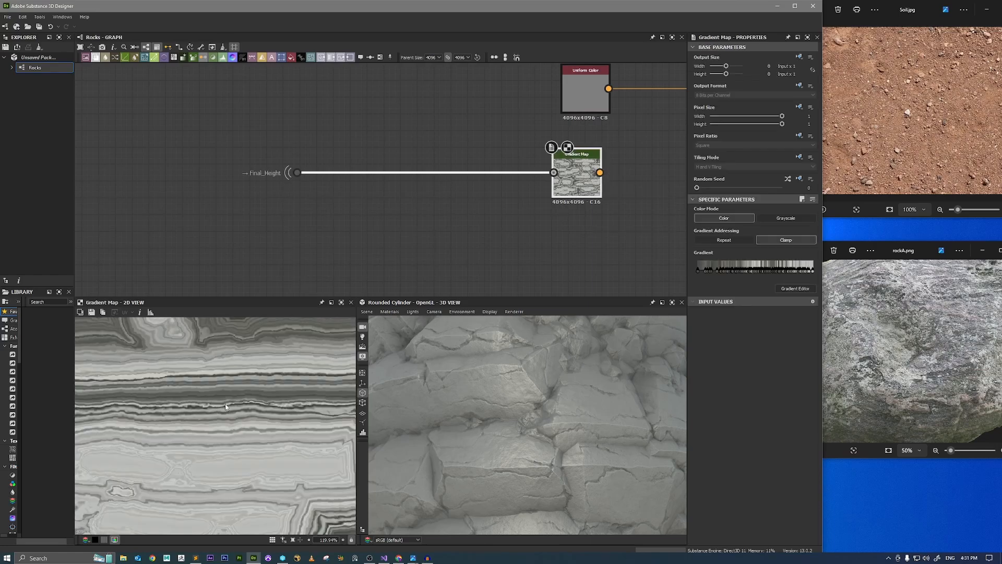
scroll(231, 407, down, 3)
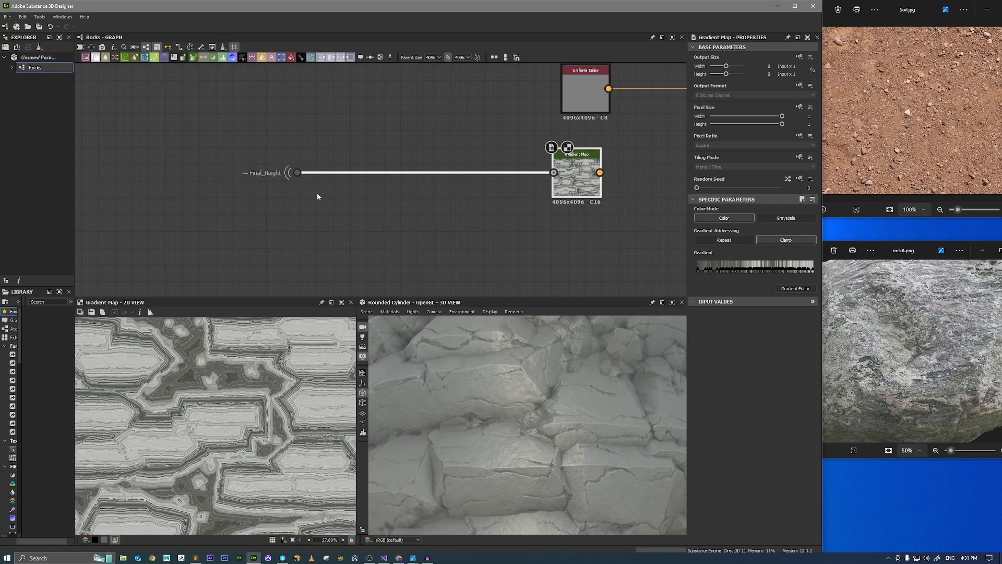
Add a Blend node with the Final_Height portal connected to its background.
drag(297, 172, 414, 223)
text(bl)
key(Return)
Add a BnW Spots 3 noise node below the Final_Height portal, ahead of the new Blend node.
click(303, 266)
key(space)
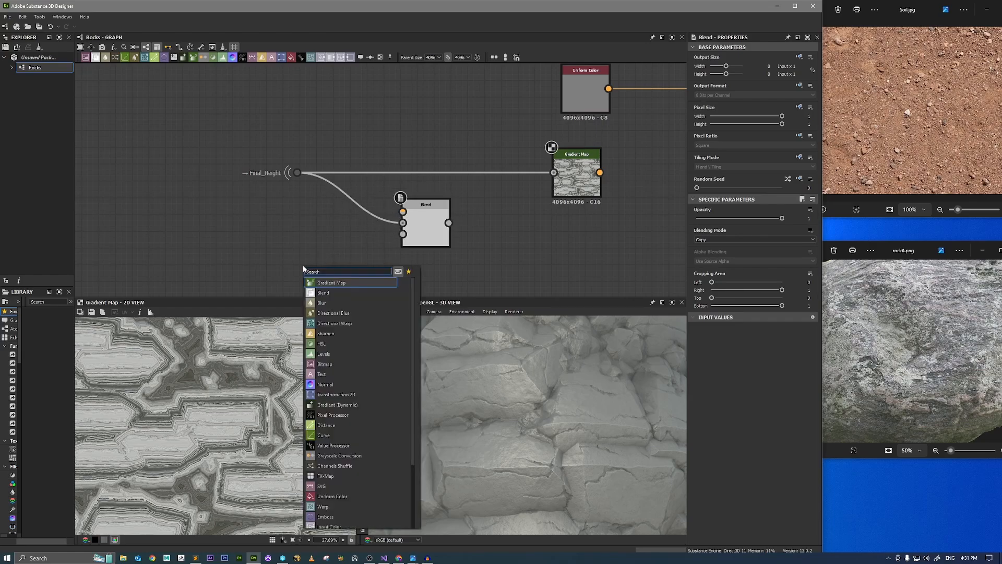
text(bnw)
key(Down)
key(Down)
key(Return)
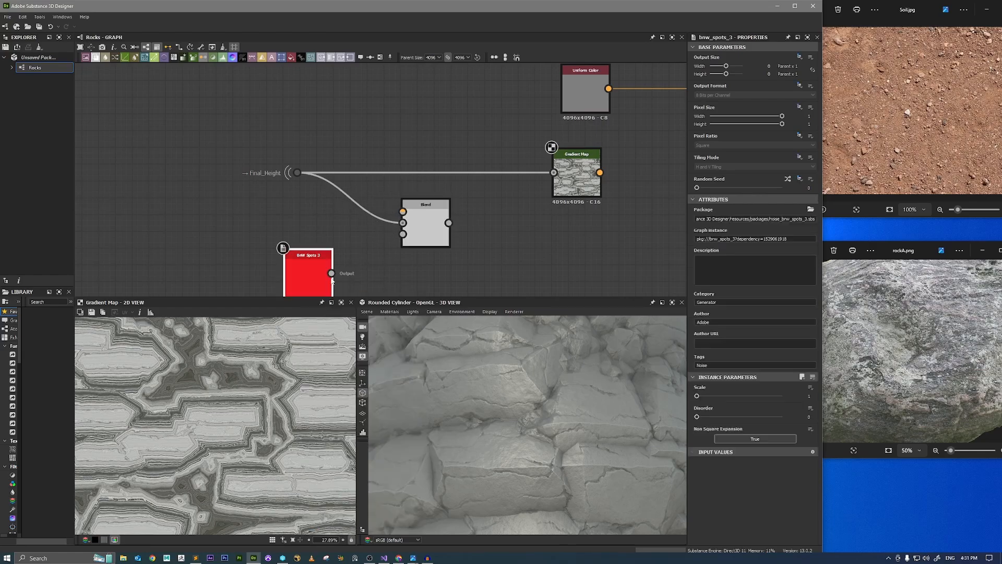
Widen the Substance 3D Designer window over the reference photos and set the BnW Spots 3 noise scale to 3.
scroll(224, 385, up, 5)
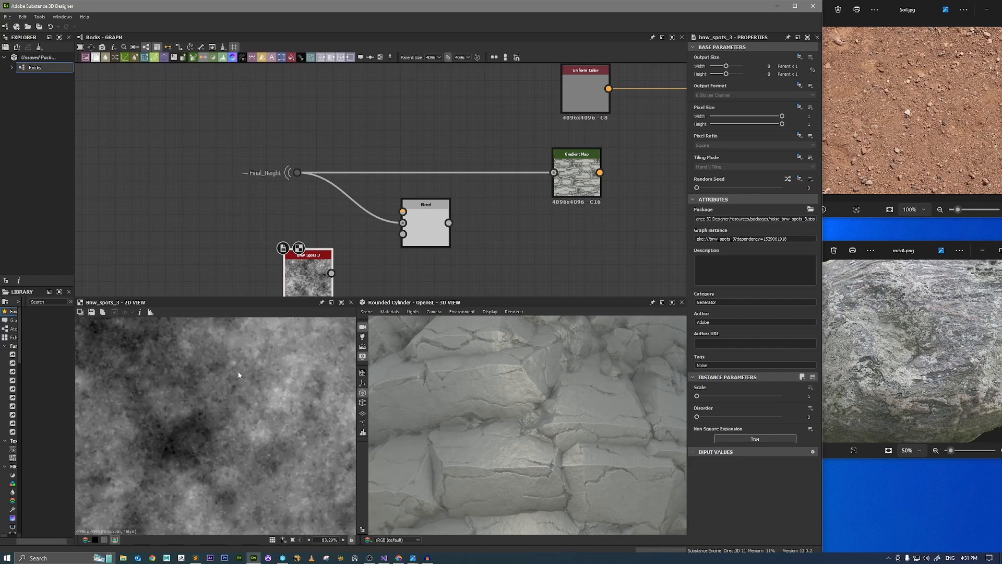
scroll(238, 375, up, 1)
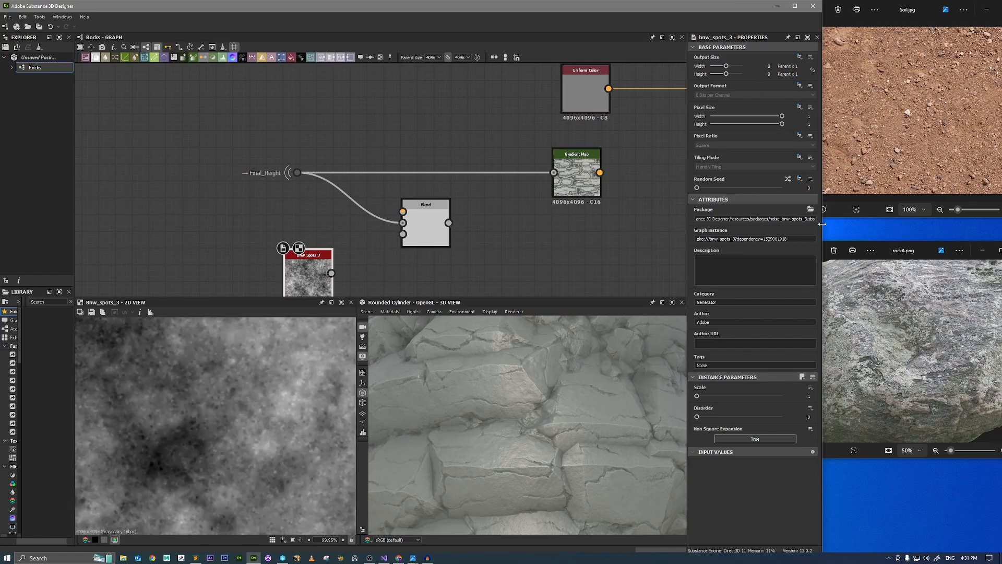
drag(822, 225, 999, 221)
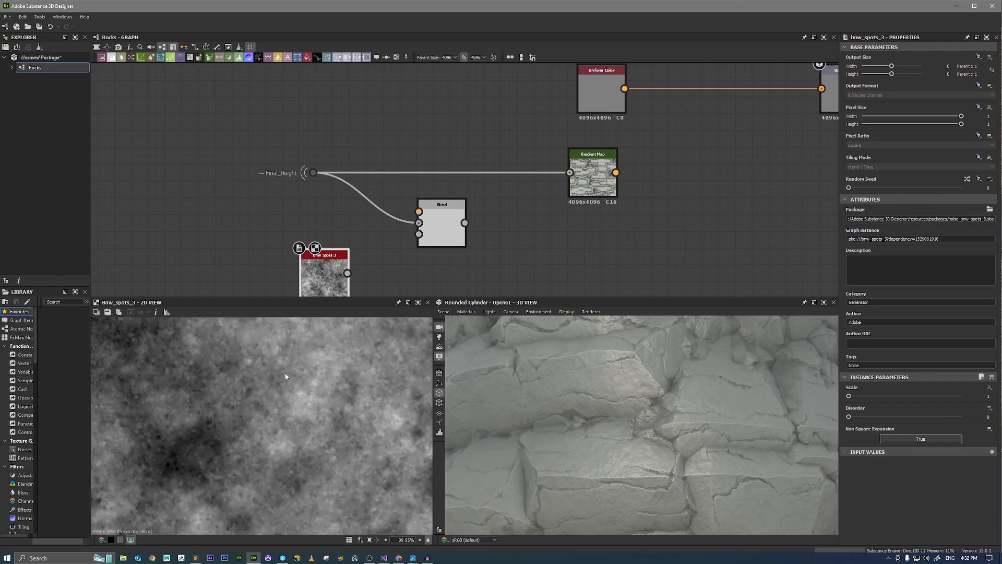
scroll(285, 376, down, 10)
click(869, 396)
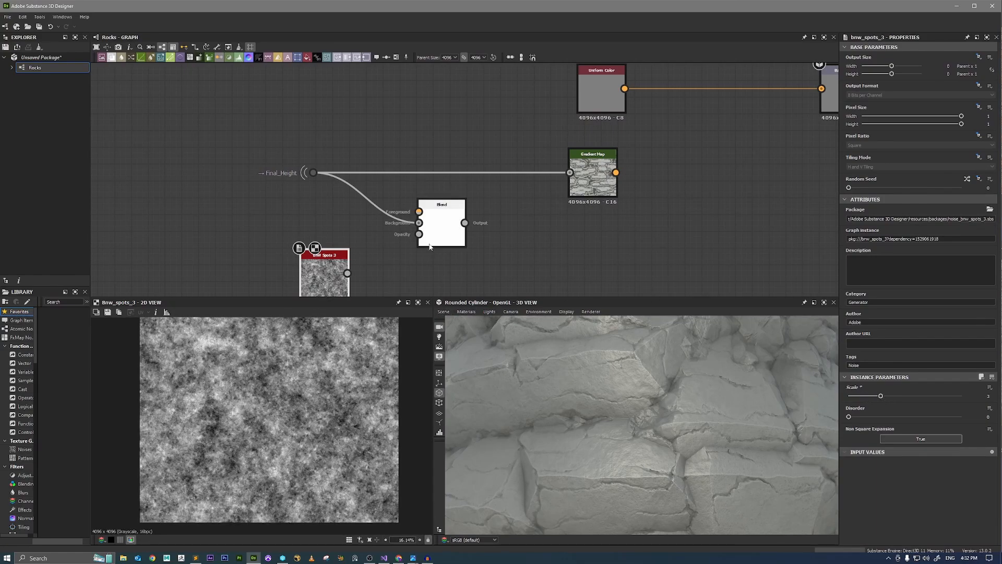
Connect the BnW Spots 3 noise to the Blend node's foreground and set the blending mode to Overlay.
drag(421, 212, 347, 273)
click(441, 224)
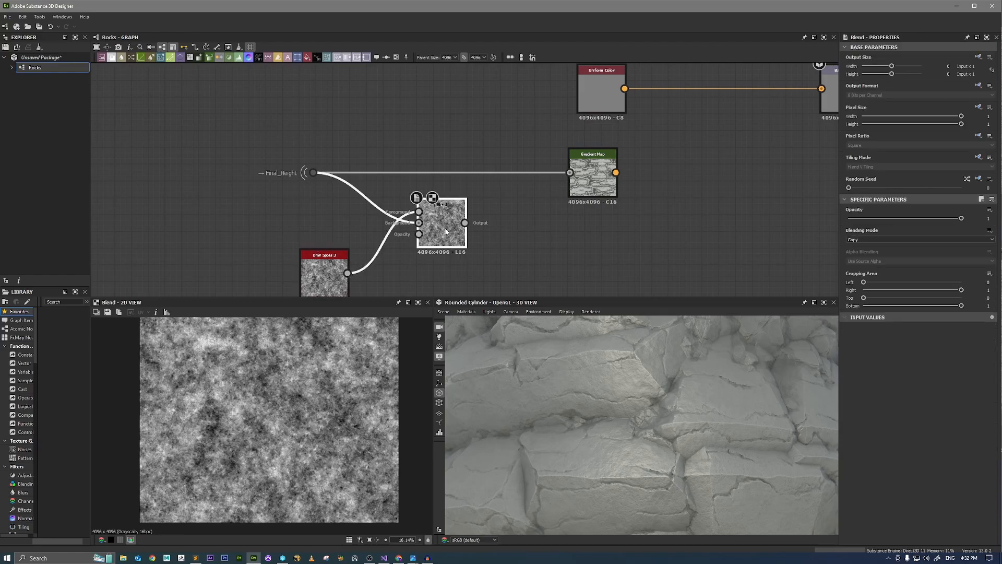
click(893, 239)
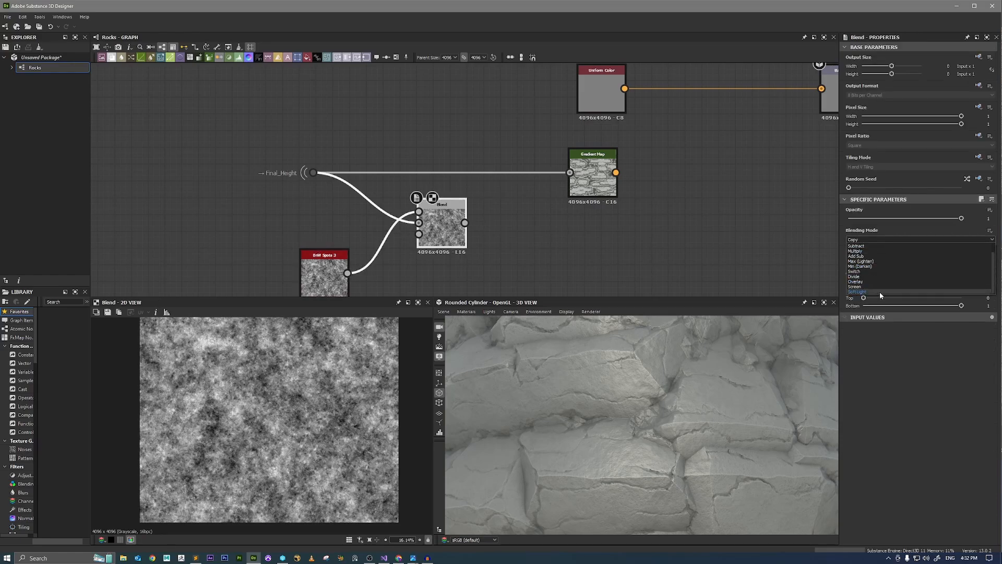
click(884, 282)
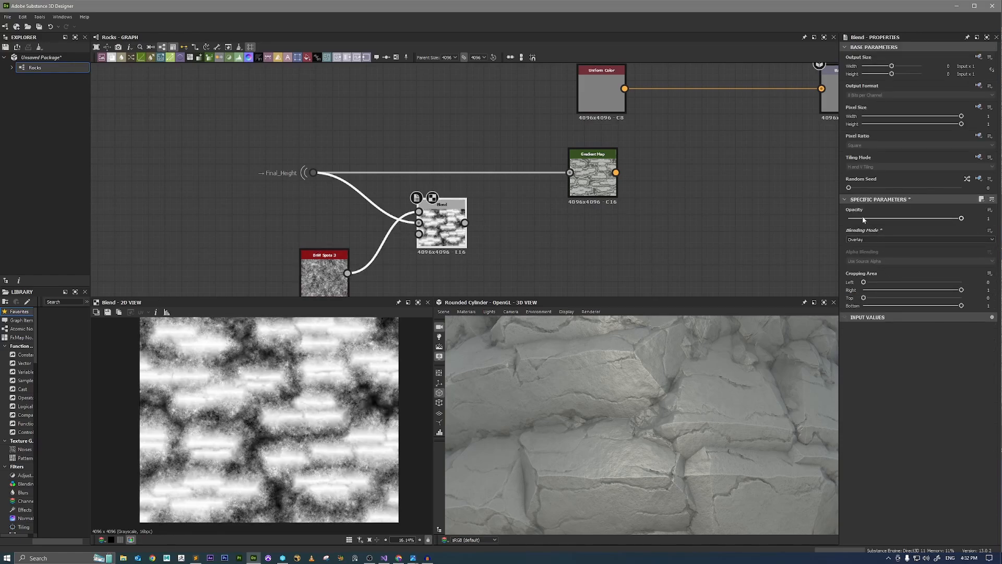
Try the Overlay Blend at different opacities in the 2D view, ending at 0.
drag(863, 220, 1000, 223)
scroll(345, 378, up, 6)
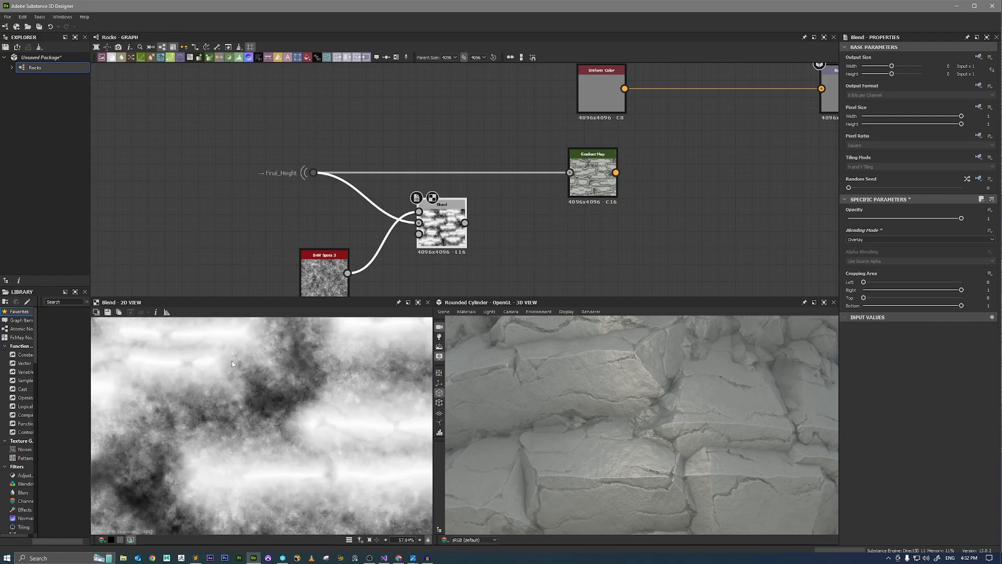
drag(864, 224, 791, 219)
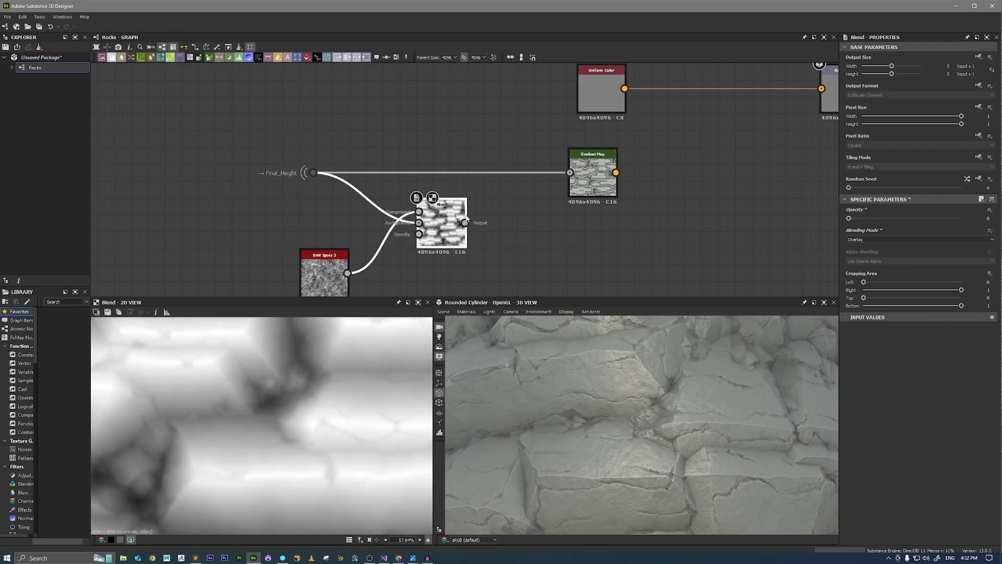
Feed the Blend output into the Gradient Map and align the Blend node between the Final_Height portal and the Gradient Map.
drag(464, 223, 570, 173)
double_click(592, 178)
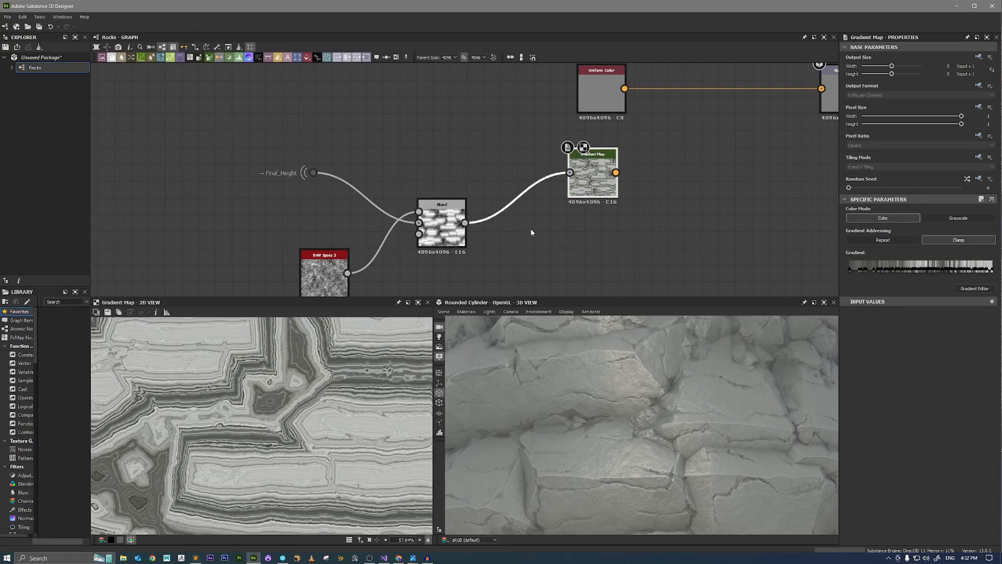
drag(444, 240, 471, 183)
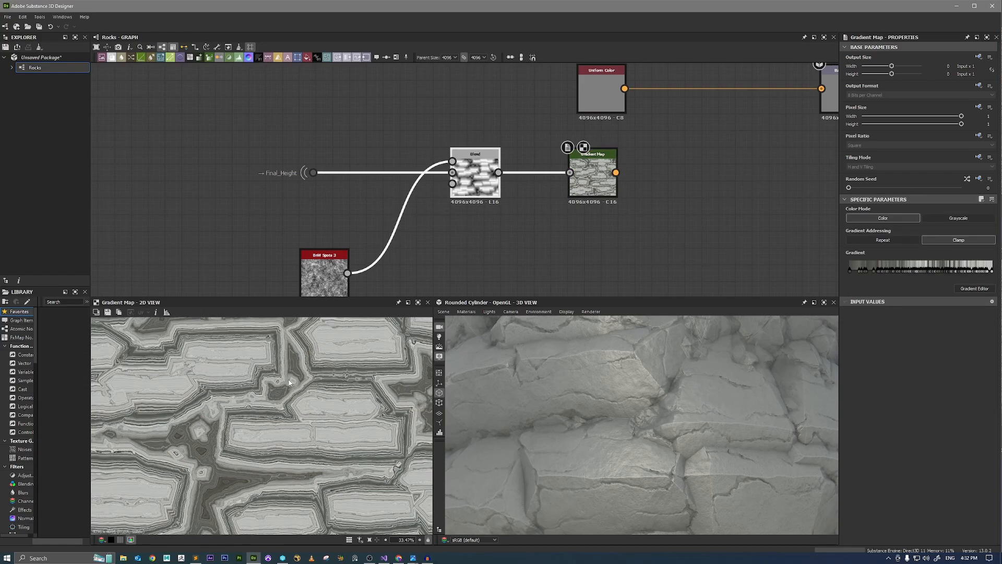
Raise the Overlay Blend's opacity to 1 and inspect its effect on the Gradient Map in the 2D view.
click(471, 184)
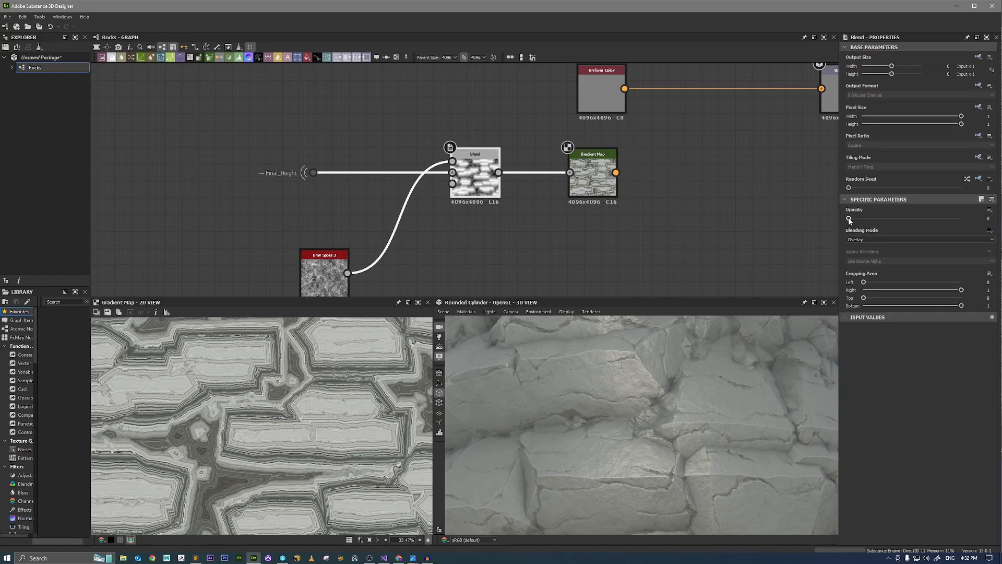
drag(849, 220, 966, 212)
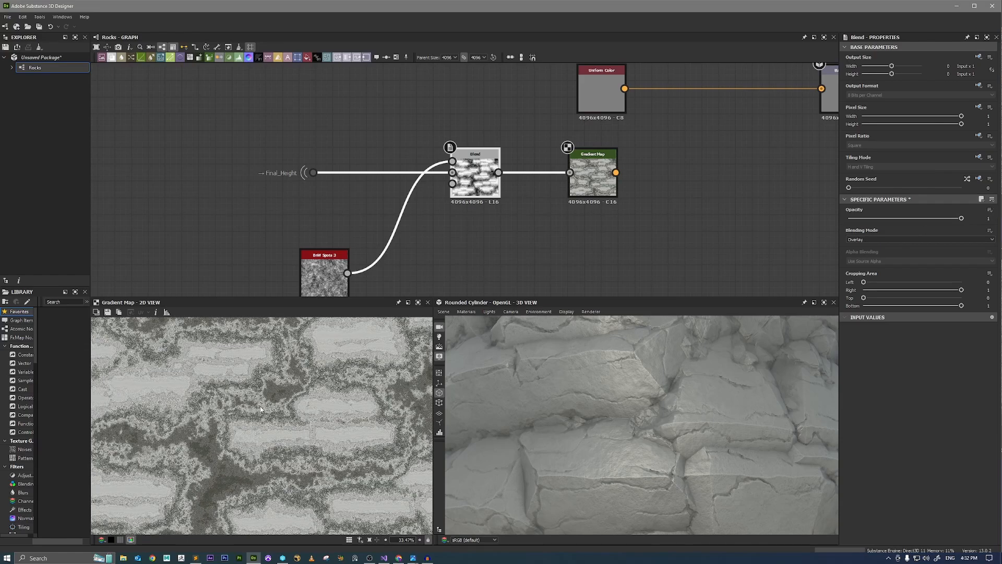
scroll(260, 409, down, 1)
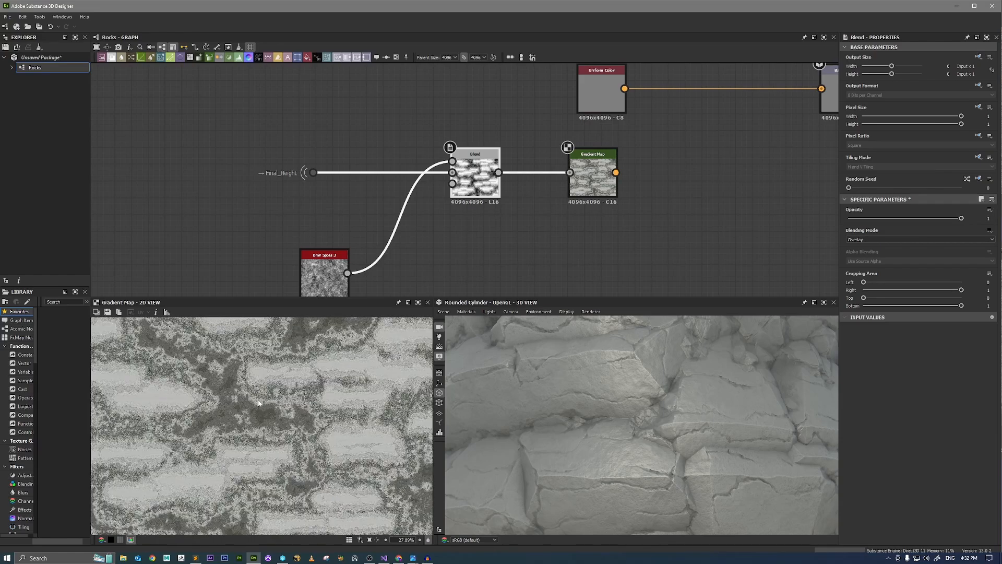
scroll(266, 405, down, 2)
scroll(294, 440, up, 5)
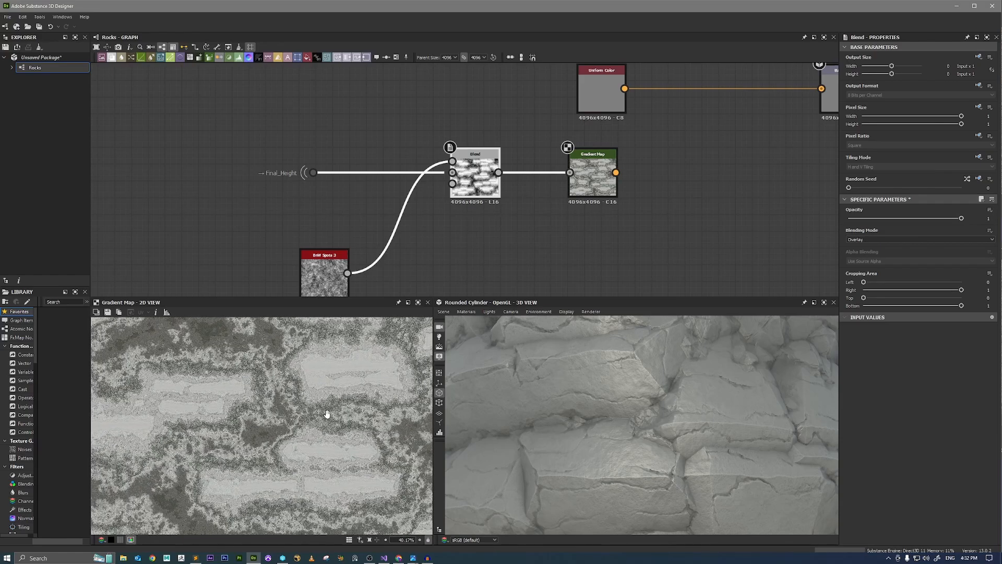
scroll(347, 432, up, 5)
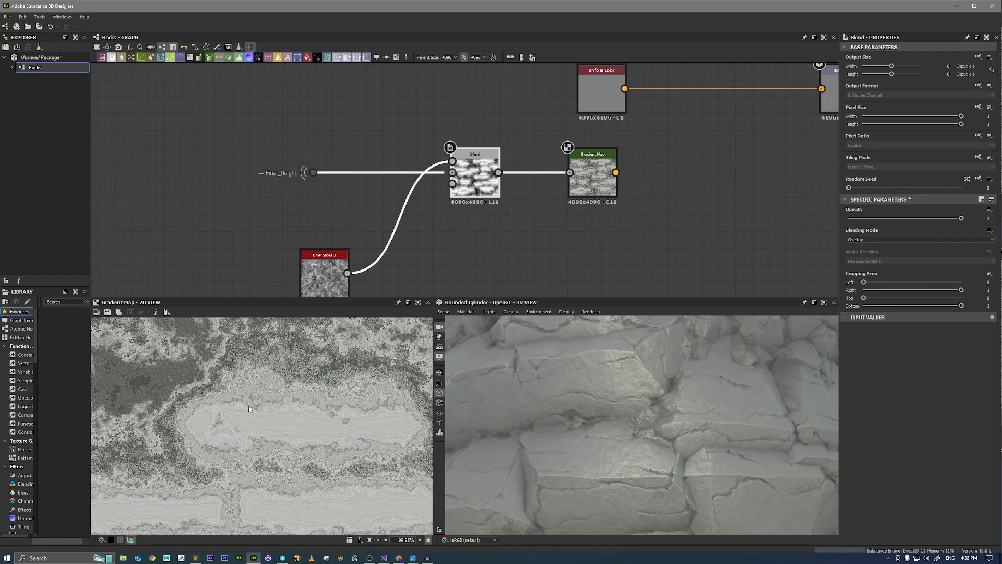
scroll(235, 412, down, 5)
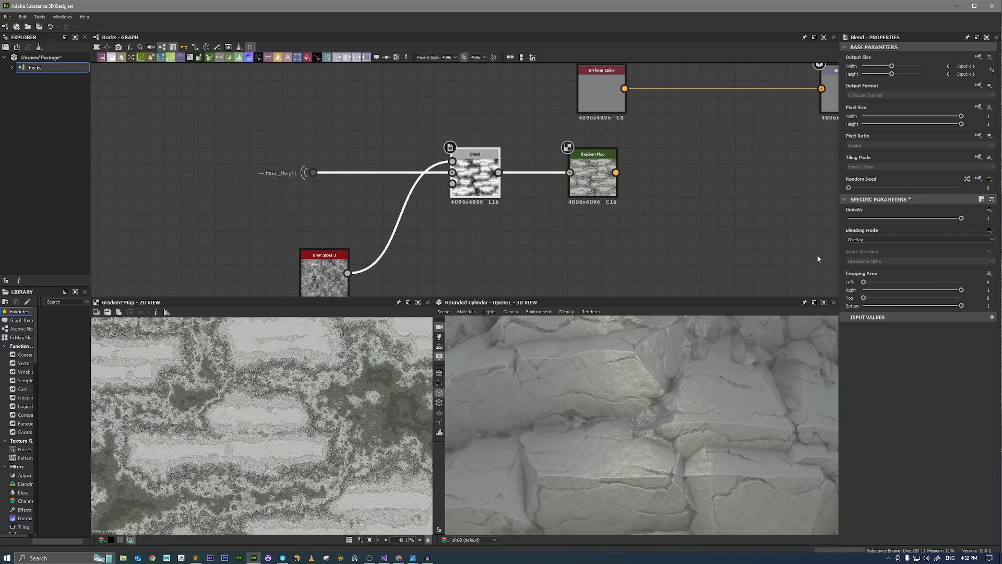
Change the Blend node's blending mode to Copy and set its opacity to about 0.48.
click(872, 239)
click(873, 250)
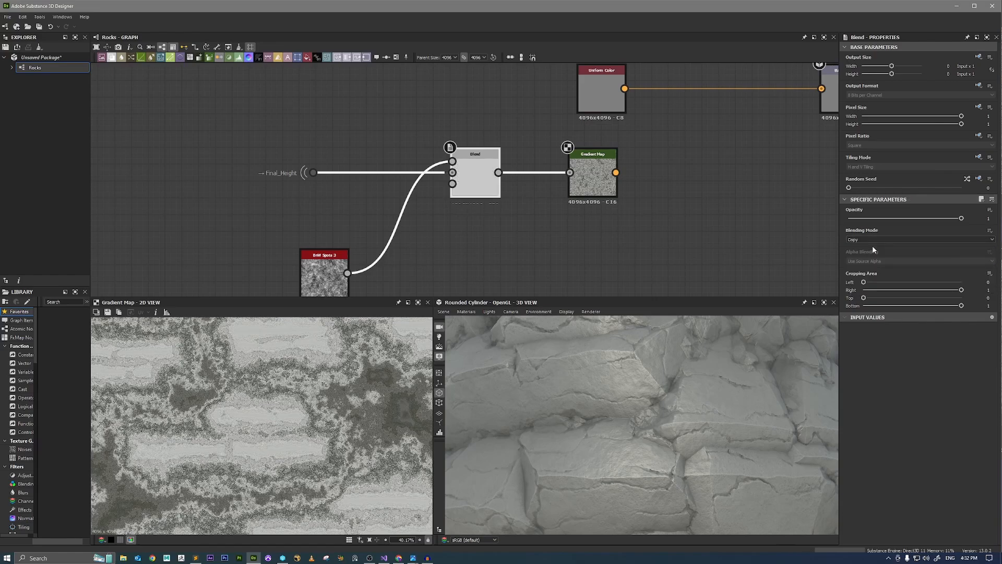
scroll(381, 384, up, 1)
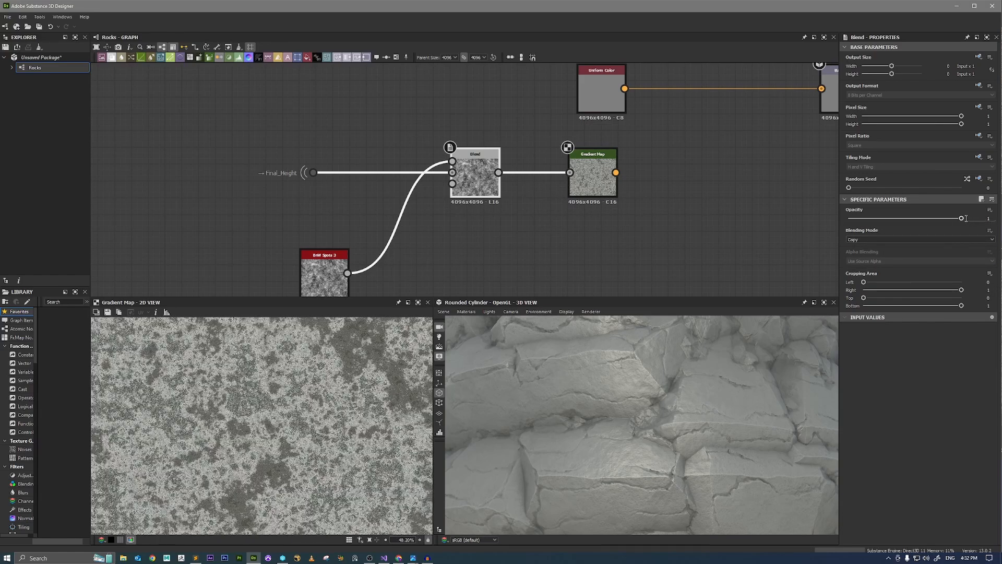
drag(961, 220, 902, 225)
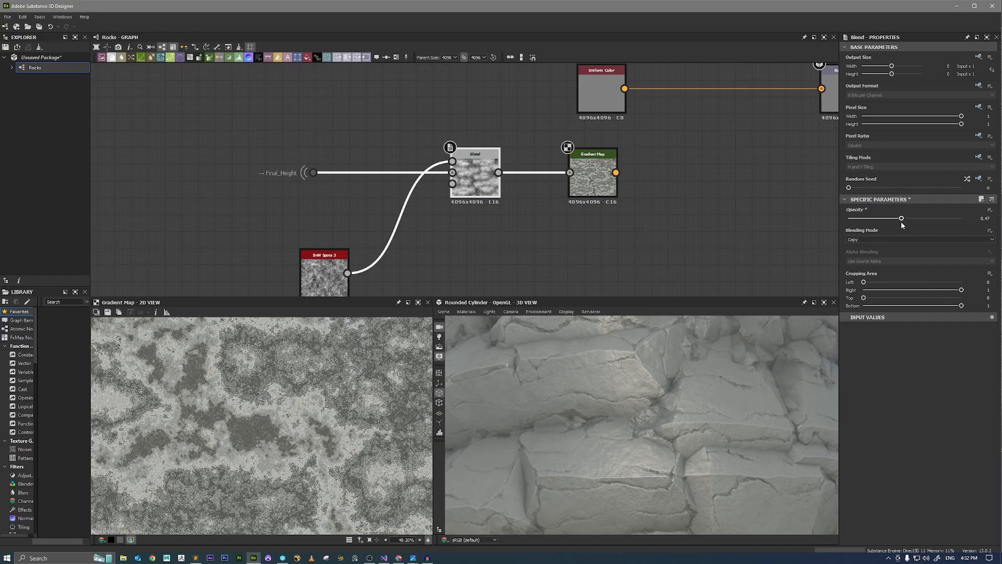
Examine the Gradient Map's noisy color breakup in the 2D view, both up close and as a whole.
scroll(247, 448, down, 5)
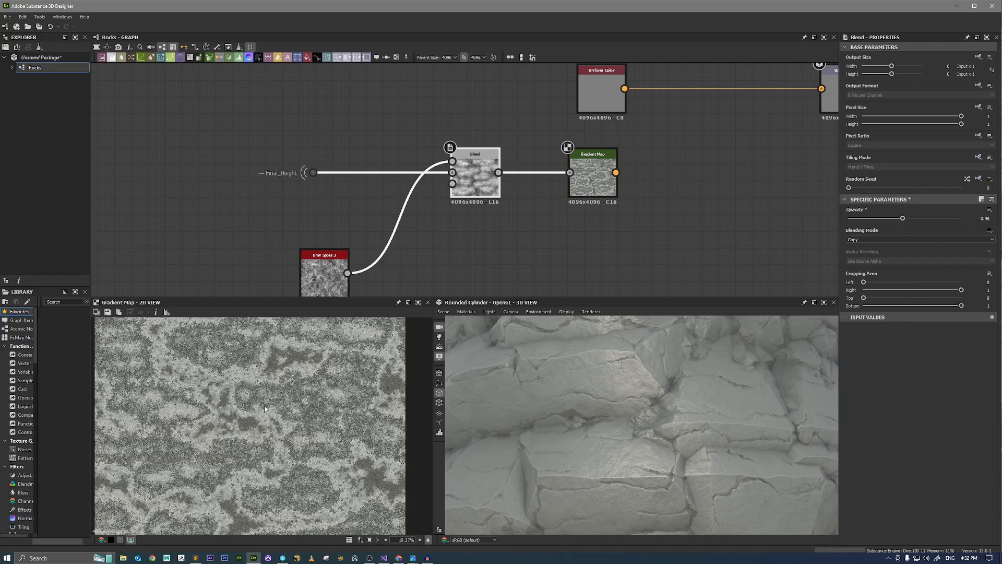
scroll(247, 449, up, 5)
scroll(261, 452, down, 7)
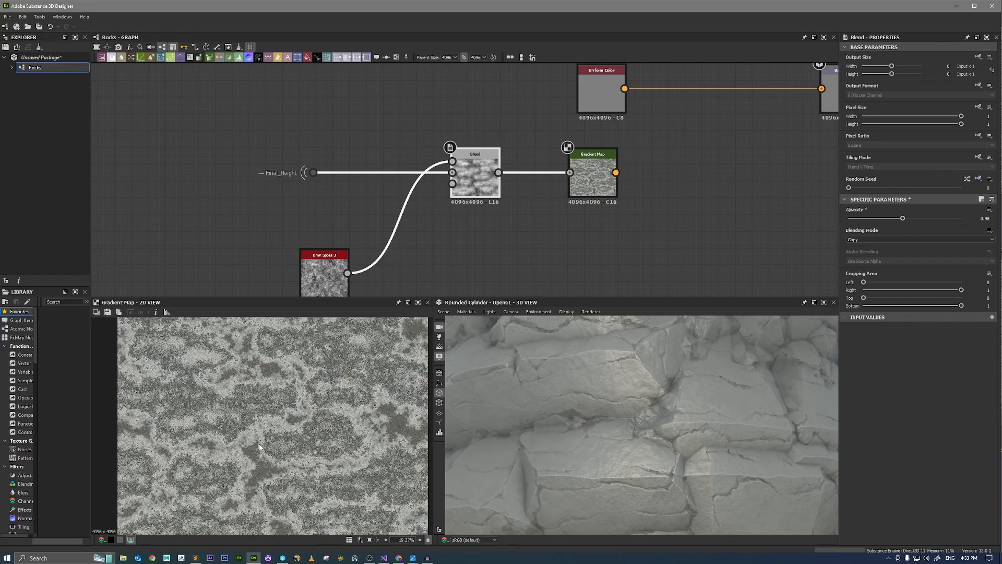
scroll(248, 464, up, 7)
scroll(249, 454, up, 9)
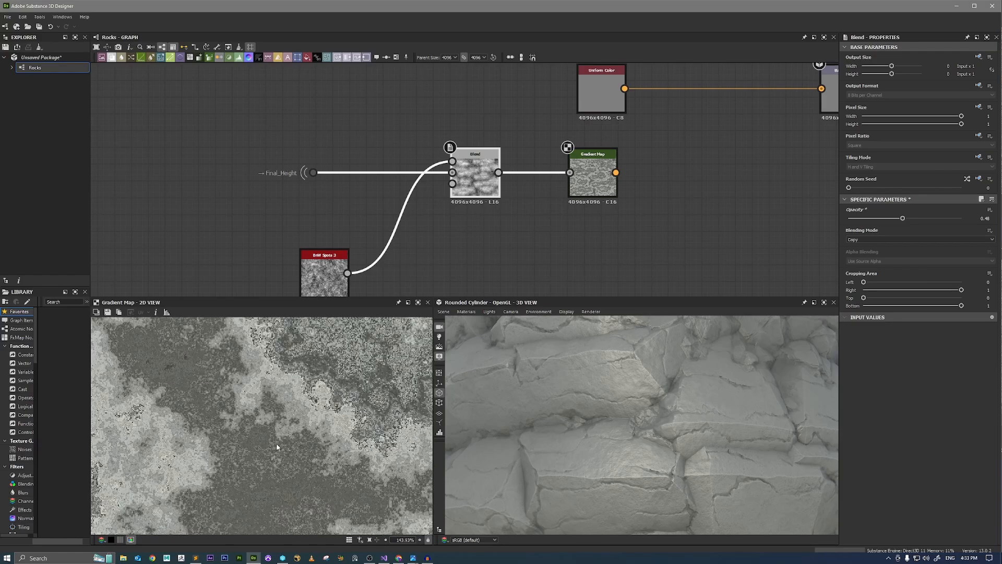
scroll(330, 417, down, 5)
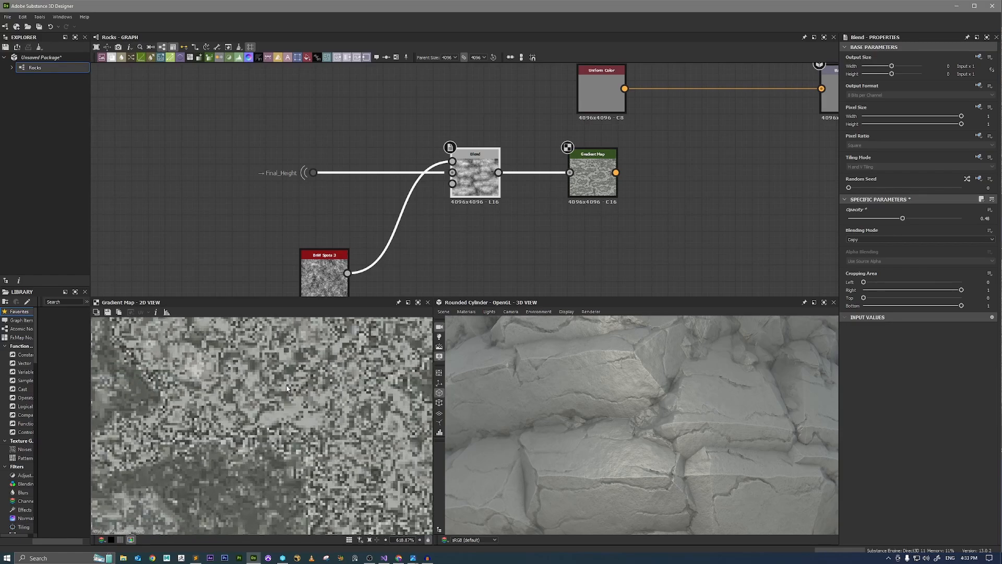
scroll(269, 414, down, 2)
scroll(587, 202, down, 3)
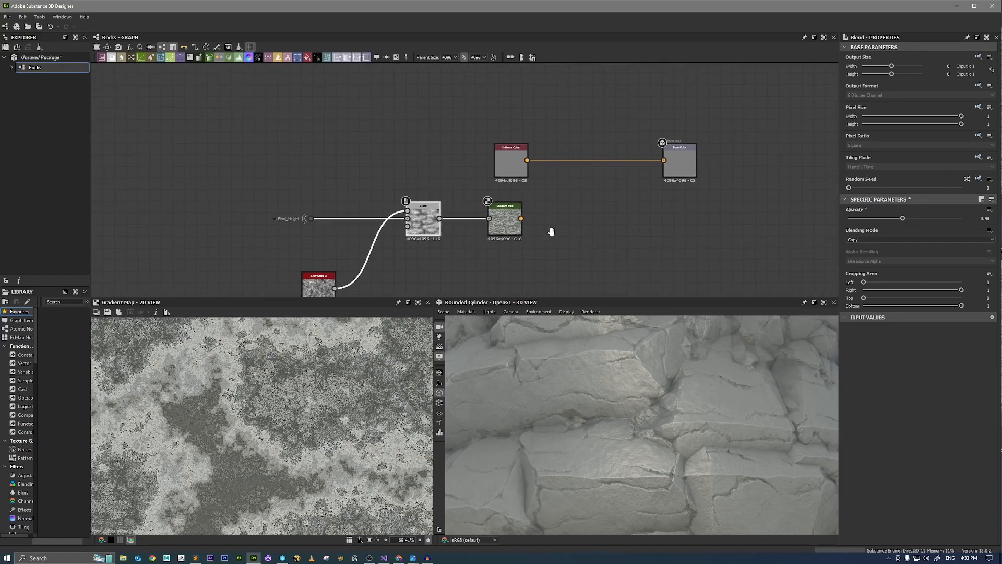
Connect the Gradient Map to the Base Color output in place of the Uniform Color and inspect the rocks in 3D.
drag(511, 219, 654, 160)
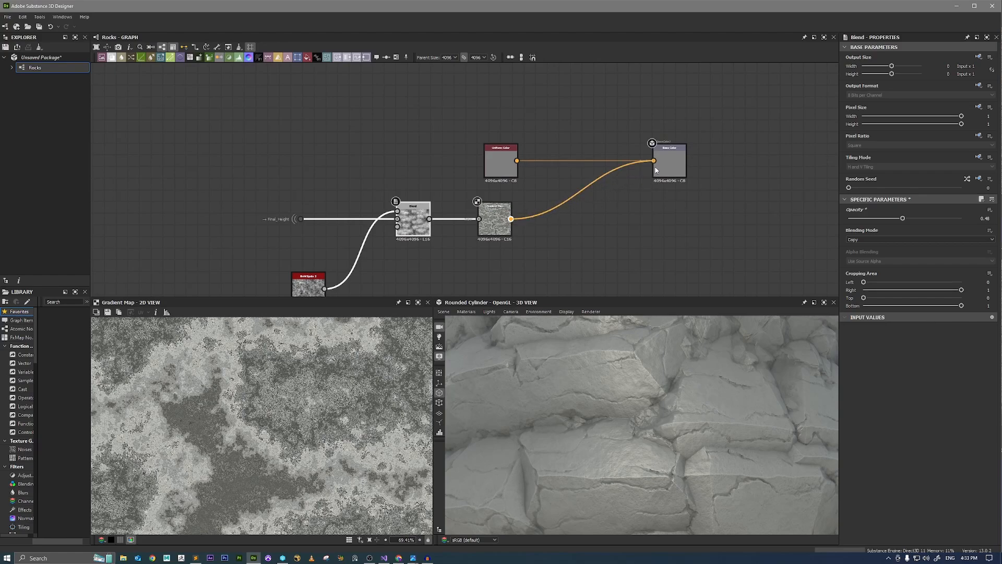
scroll(640, 424, down, 3)
scroll(650, 418, down, 2)
mouse_move(649, 418)
mouse_down()
mouse_move(812, 490)
mouse_move(663, 407)
mouse_up()
scroll(812, 490, up, 2)
scroll(705, 431, up, 1)
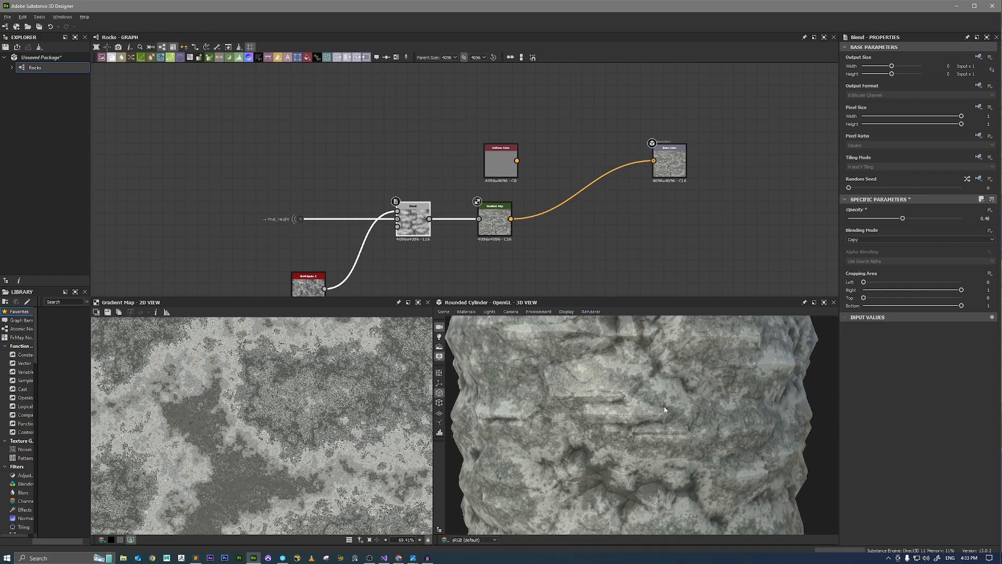
ctrl+shift+right_drag(664, 406, 739, 453)
scroll(738, 453, up, 2)
drag(738, 454, 698, 407)
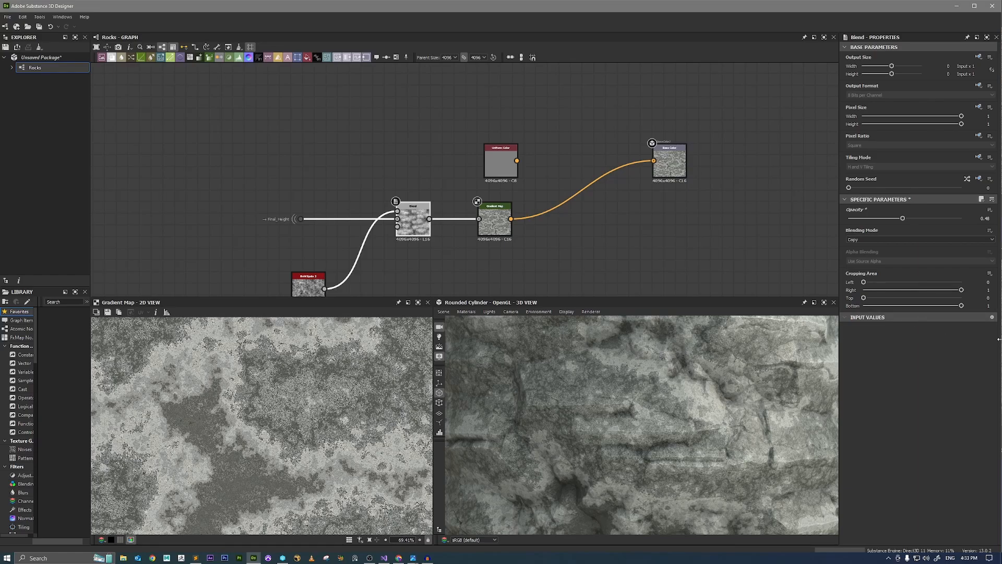
Narrow the Substance 3D Designer window to uncover the reference photos and open the Gradient Map's Gradient Editor.
drag(998, 339, 836, 339)
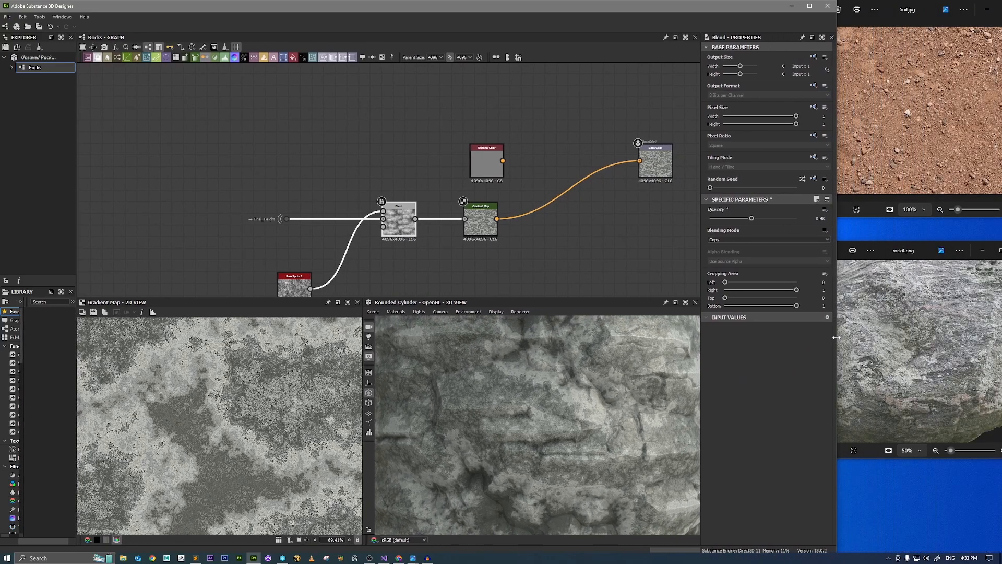
scroll(491, 228, up, 3)
click(490, 225)
click(819, 290)
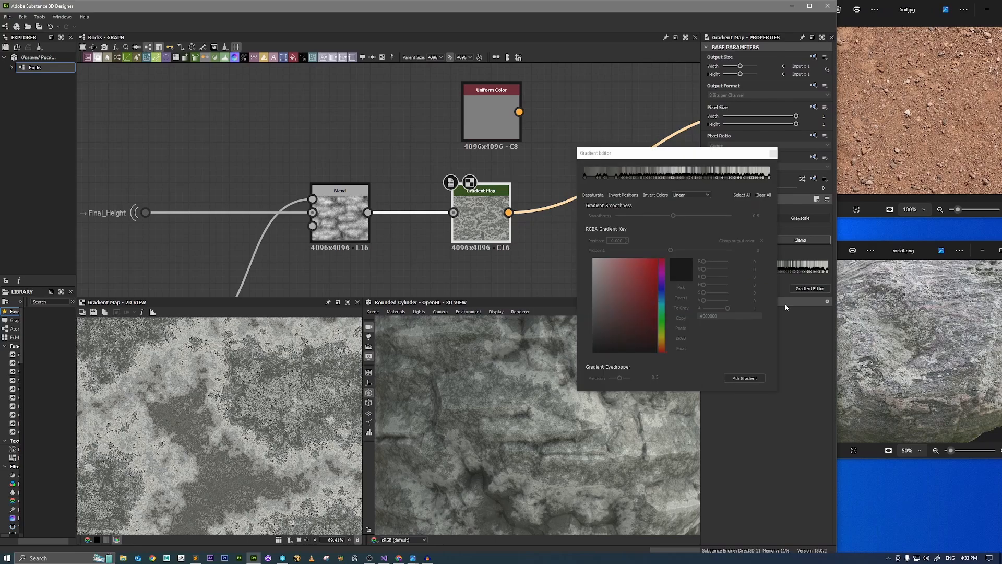
Pick a gradient down the middle of the rock in rockA.png and check it on the 3D cylinder.
click(740, 379)
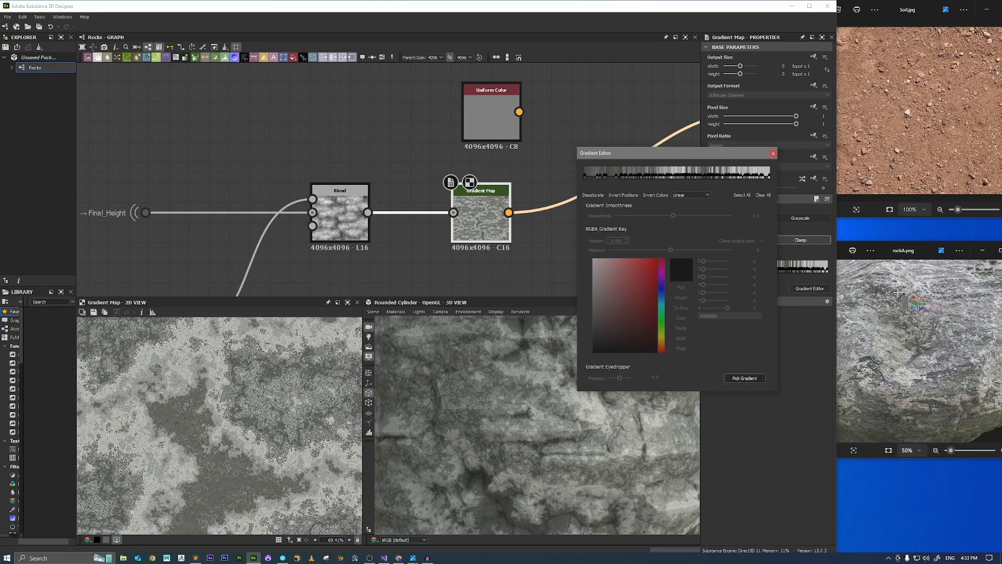
mouse_move(897, 288)
mouse_down()
mouse_move(936, 355)
mouse_move(926, 383)
mouse_up()
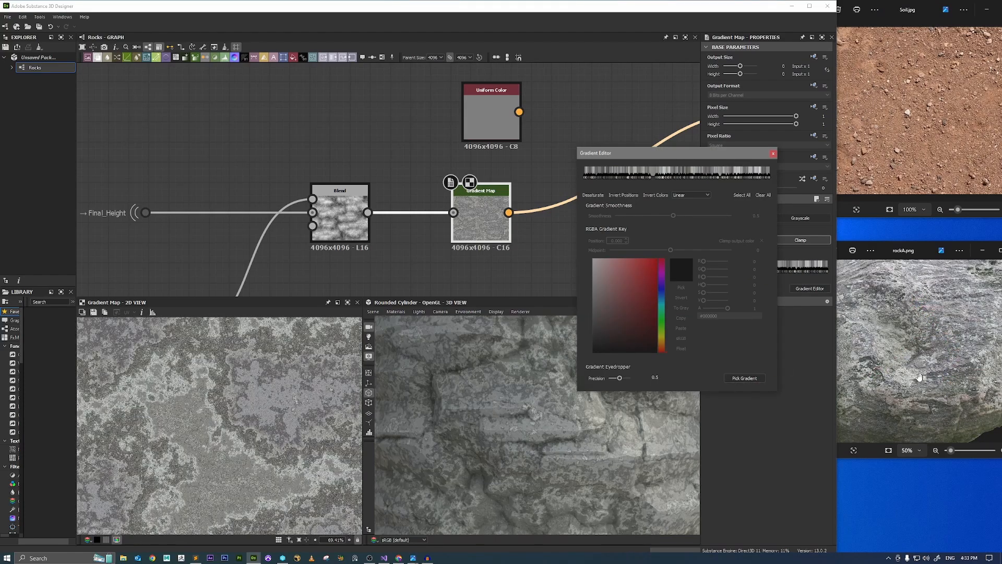
scroll(481, 419, down, 6)
drag(511, 415, 621, 470)
Repick the gradient along a short diagonal across the lower part of the rockA.png rock and check the 3D result.
click(747, 381)
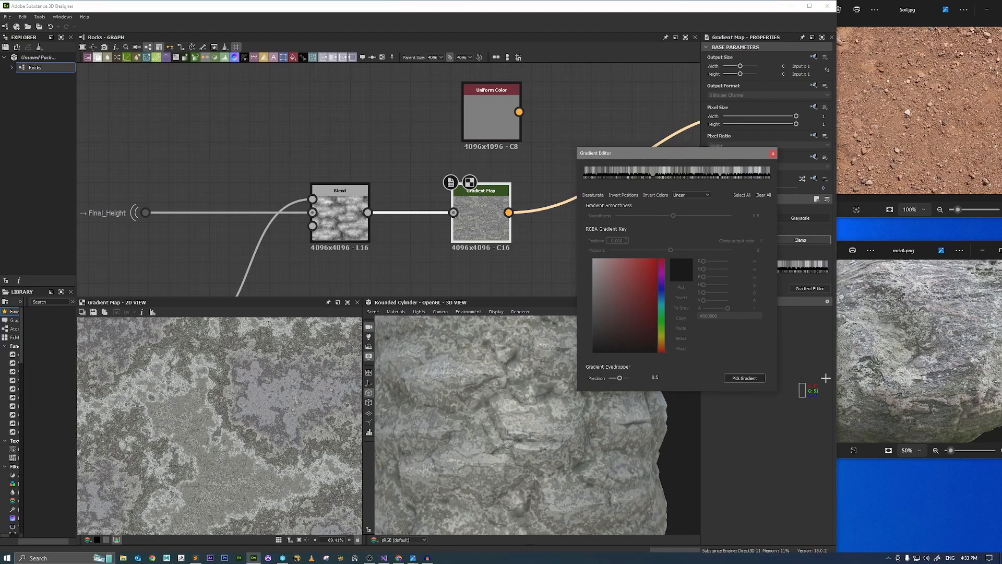
mouse_move(878, 424)
mouse_down()
mouse_move(939, 412)
mouse_move(937, 385)
mouse_up()
scroll(428, 453, down, 3)
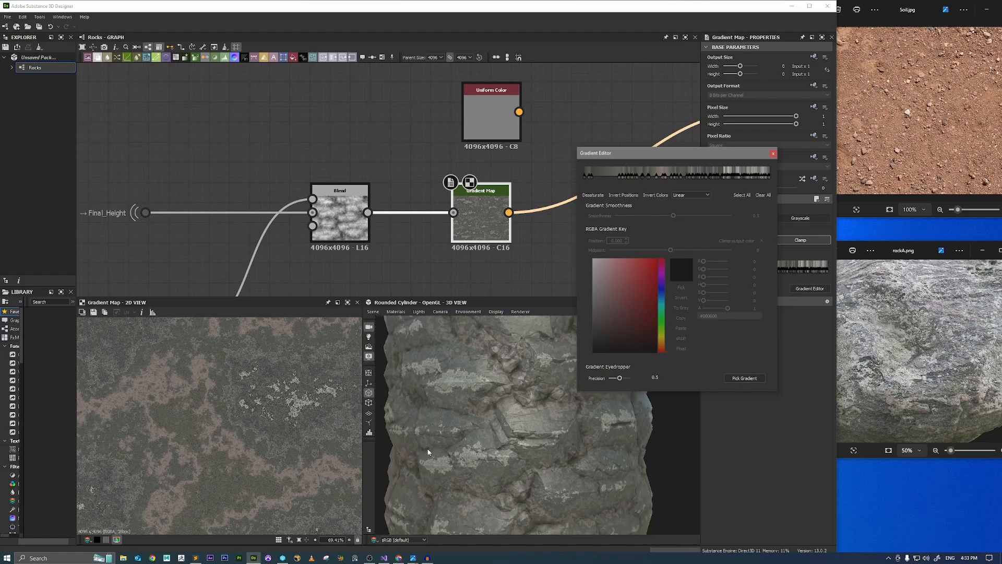
drag(428, 453, 490, 430)
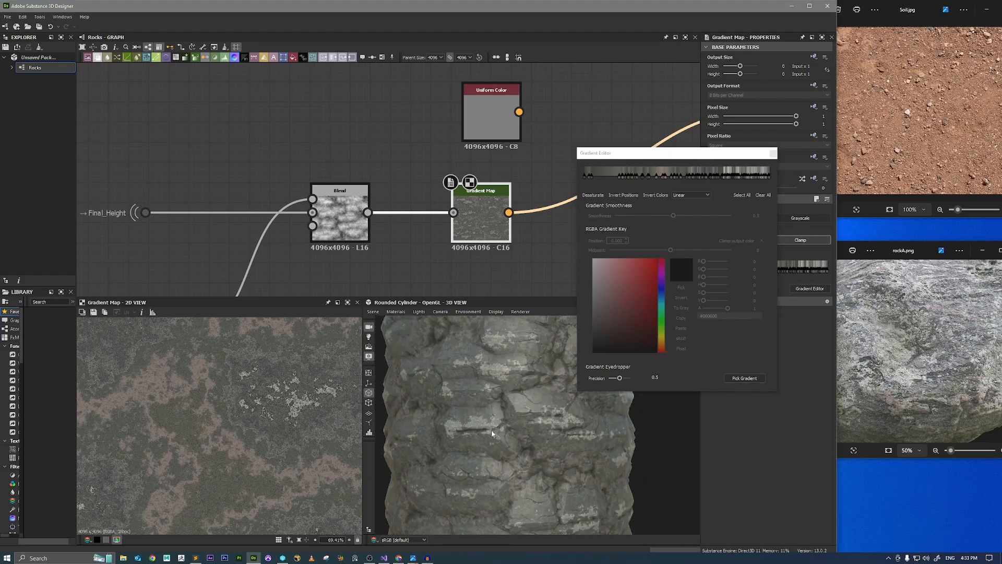
Repick the gradient along a short diagonal across the upper part of the rock in rockA.png.
scroll(602, 443, up, 5)
drag(602, 447, 561, 436)
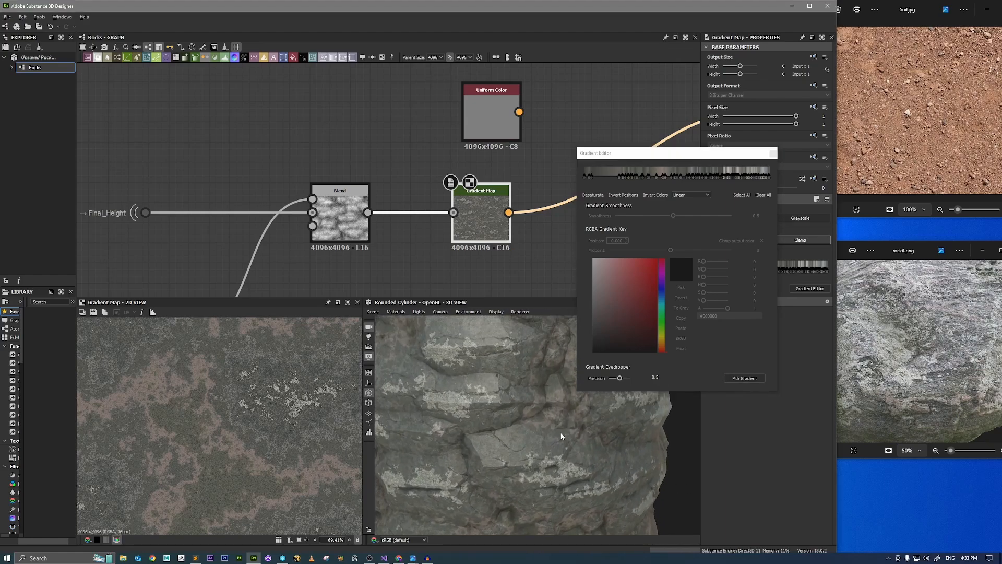
click(750, 382)
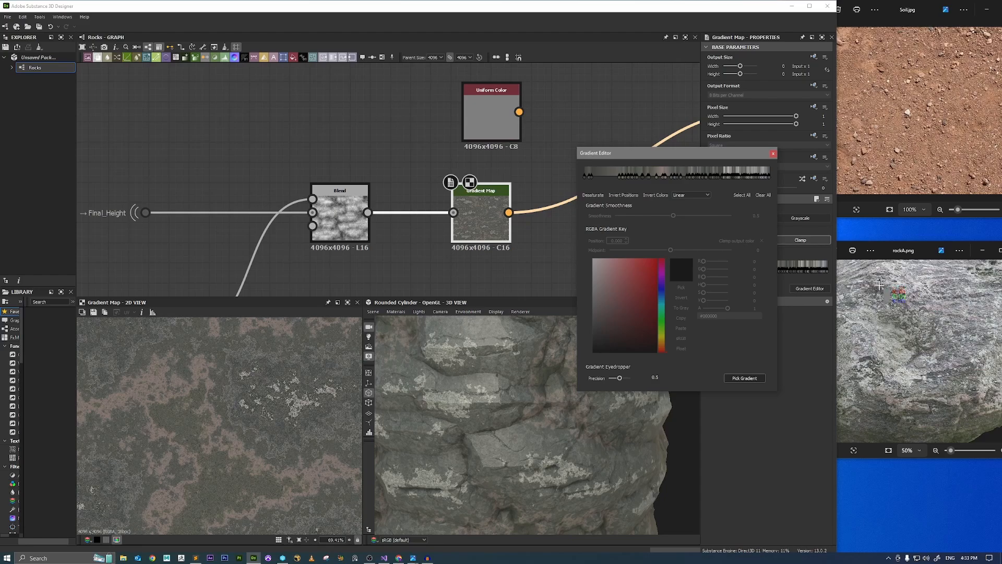
mouse_move(880, 284)
mouse_down()
mouse_move(897, 302)
mouse_move(921, 307)
mouse_up()
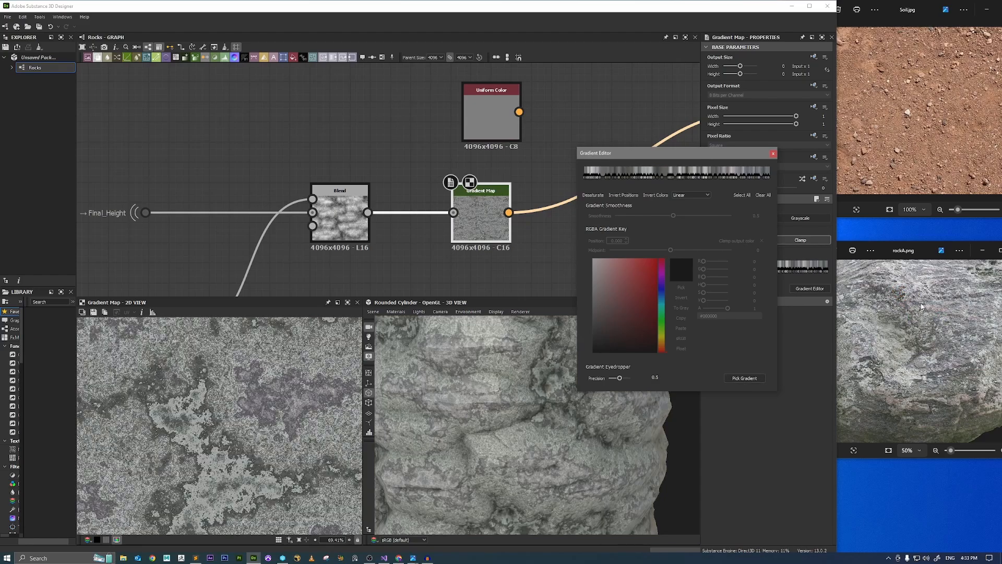
Repick the gradient along a short diagonal farther across the rockA.png rock's upper part and inspect the 3D rocks.
click(750, 378)
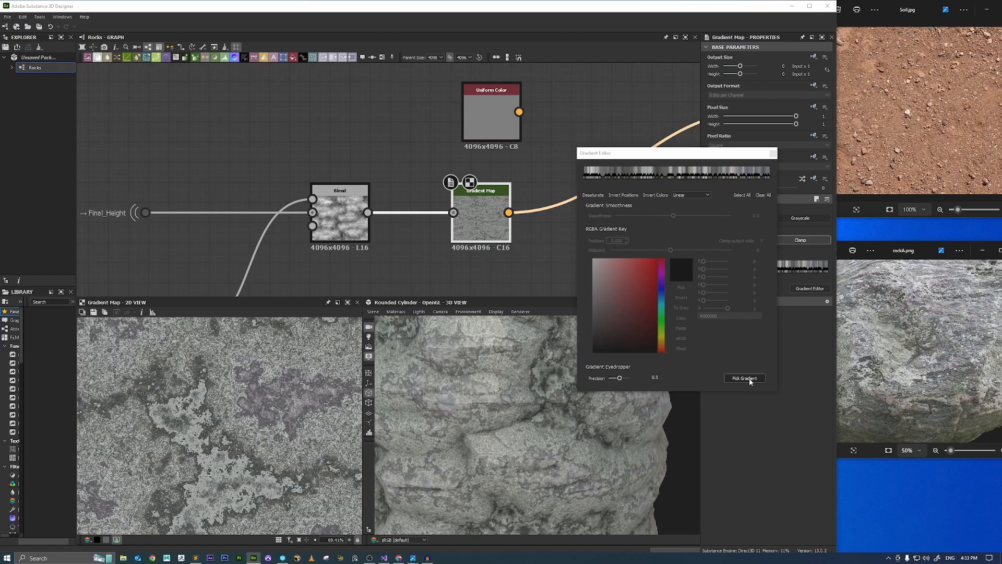
drag(936, 287, 960, 313)
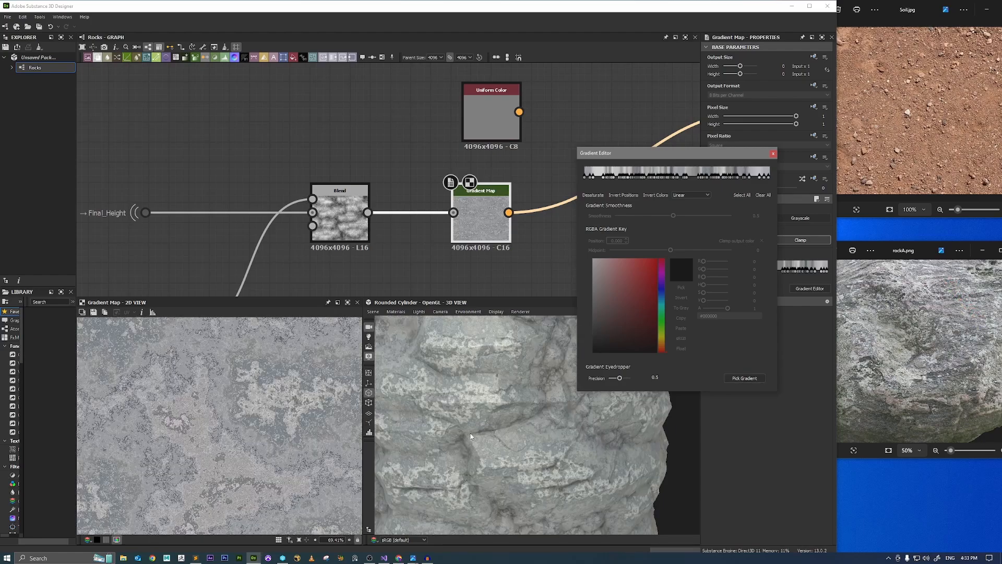
drag(470, 437, 562, 408)
scroll(487, 418, down, 3)
right_drag(489, 395, 624, 471)
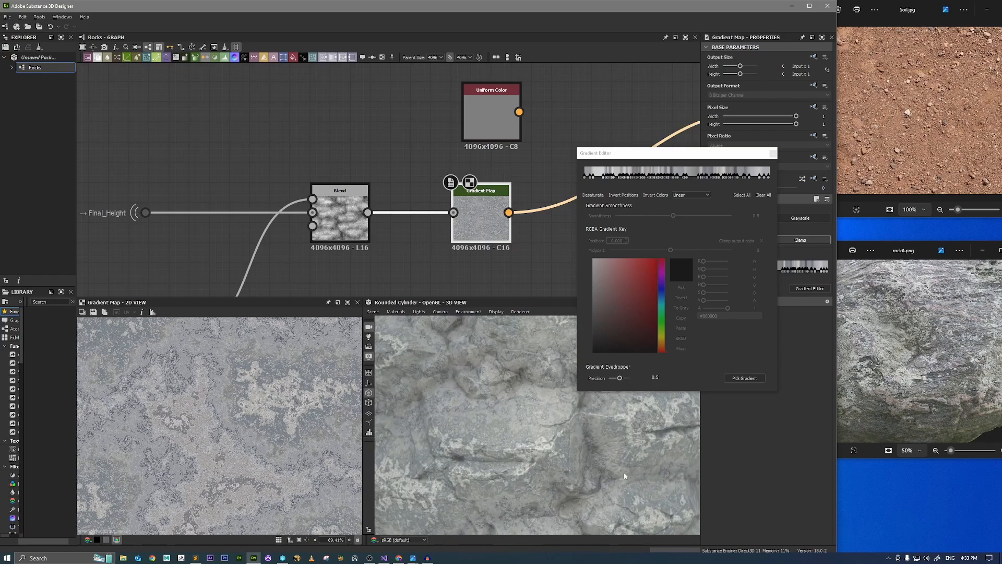
drag(624, 472, 606, 463)
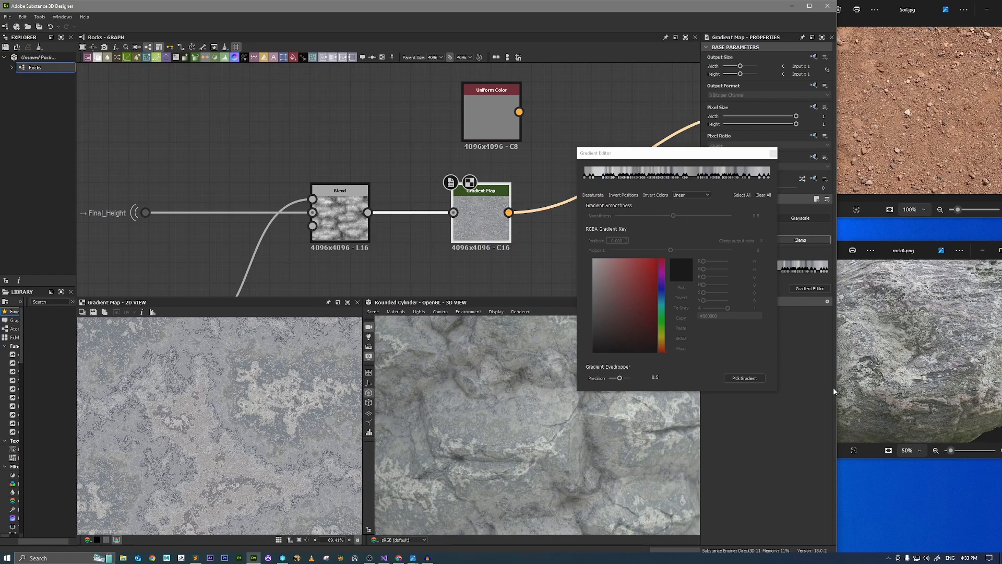
Repick the gradient along a curving freehand path from the lower edge of the rockA.png rock toward its middle and check the 3D result.
click(747, 378)
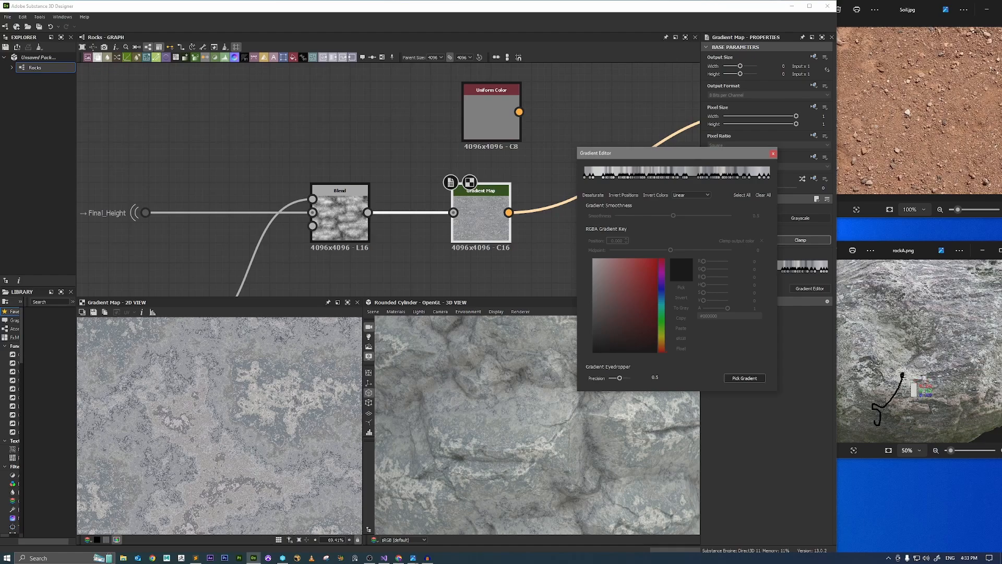
drag(902, 374, 908, 375)
scroll(526, 442, down, 8)
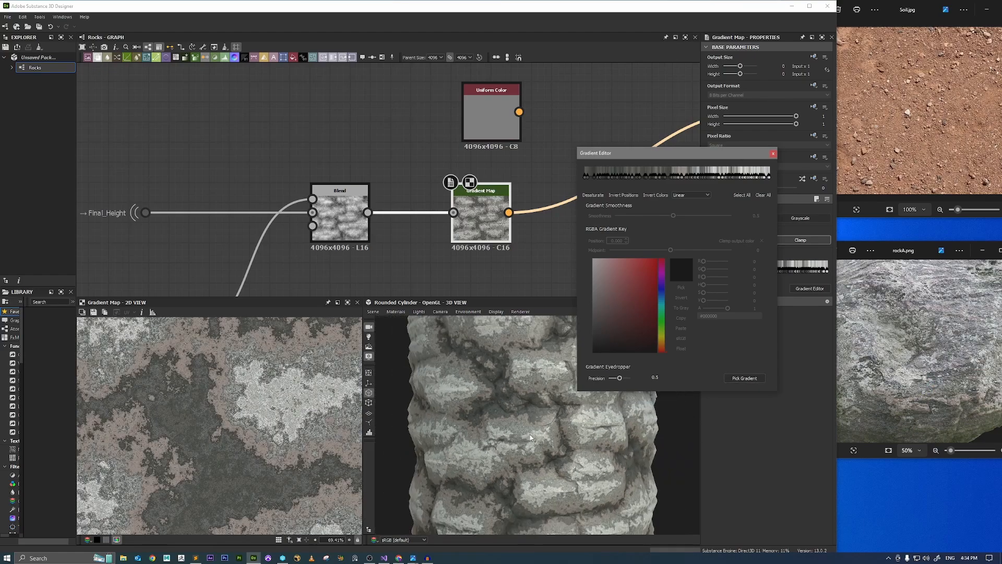
mouse_move(533, 433)
mouse_down()
mouse_move(548, 428)
mouse_move(592, 449)
mouse_move(631, 494)
mouse_move(599, 459)
mouse_move(610, 459)
mouse_move(480, 405)
mouse_move(546, 420)
mouse_up()
scroll(600, 457, up, 5)
scroll(631, 494, up, 2)
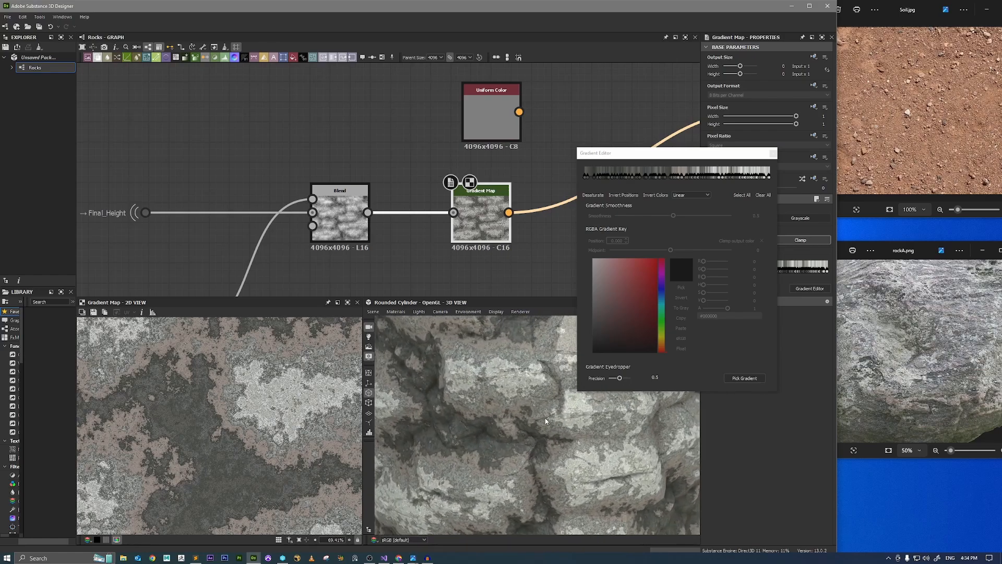
Set the opacity of the Blend feeding the Gradient Map to 0.42 and check the rocks in 3D.
click(342, 216)
mouse_move(751, 220)
mouse_down()
mouse_move(737, 224)
mouse_move(767, 219)
mouse_move(746, 220)
mouse_up()
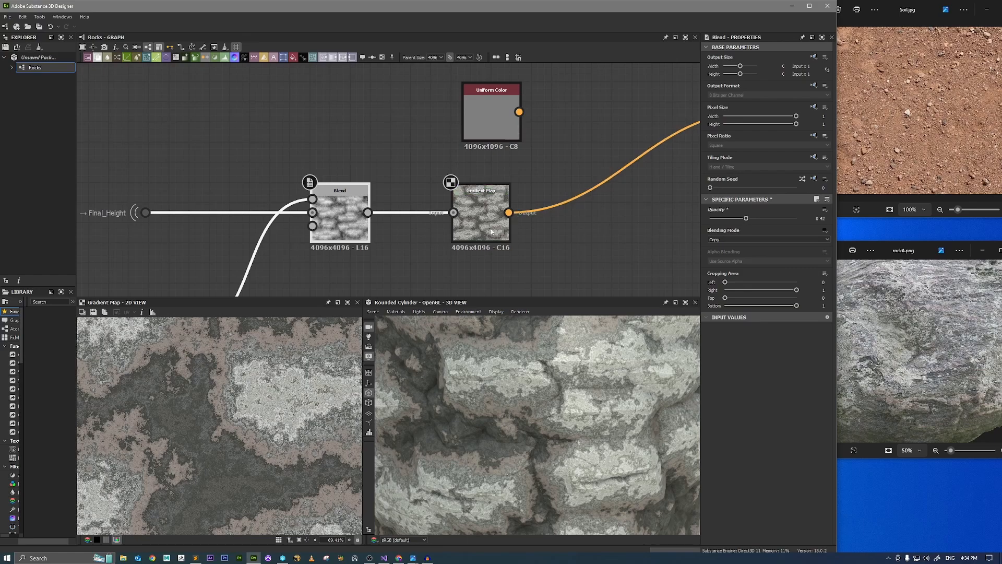
scroll(495, 244, down, 2)
scroll(493, 384, down, 5)
drag(495, 388, 544, 392)
scroll(531, 389, up, 5)
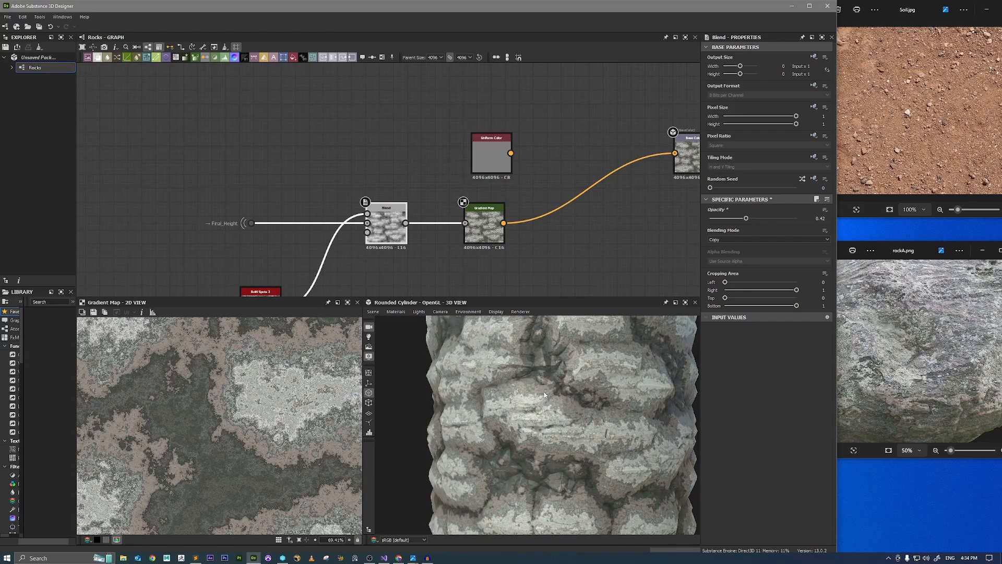
Insert a Levels node after the Gradient Map and narrow its output range by raising the output black and lowering the output white.
click(492, 239)
key(space)
text(lev)
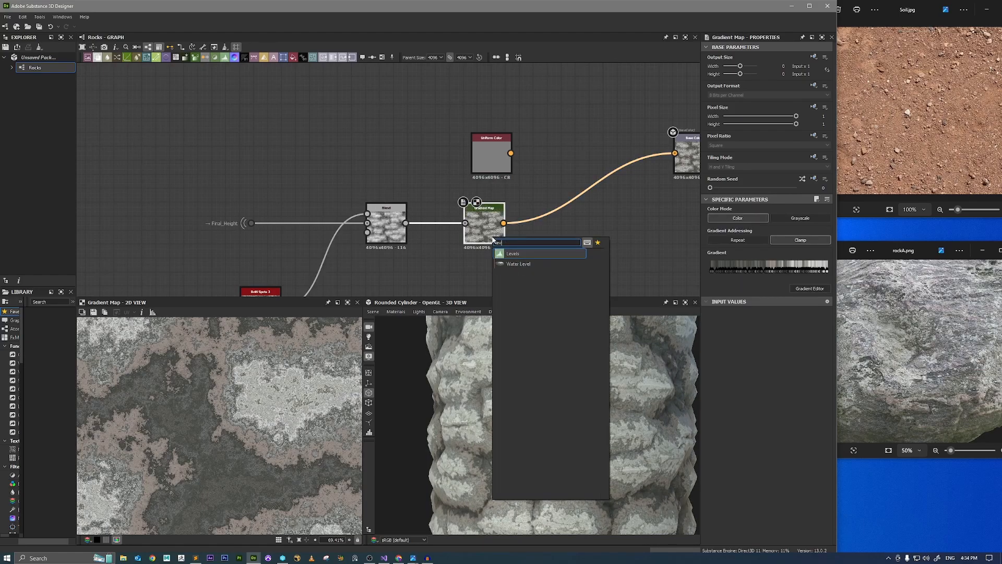
key(Return)
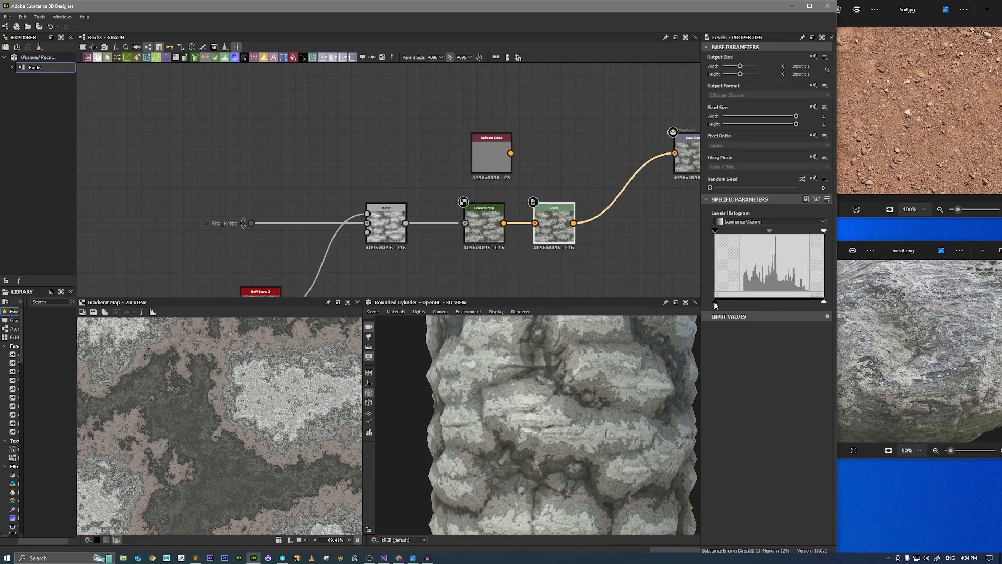
drag(714, 301, 736, 301)
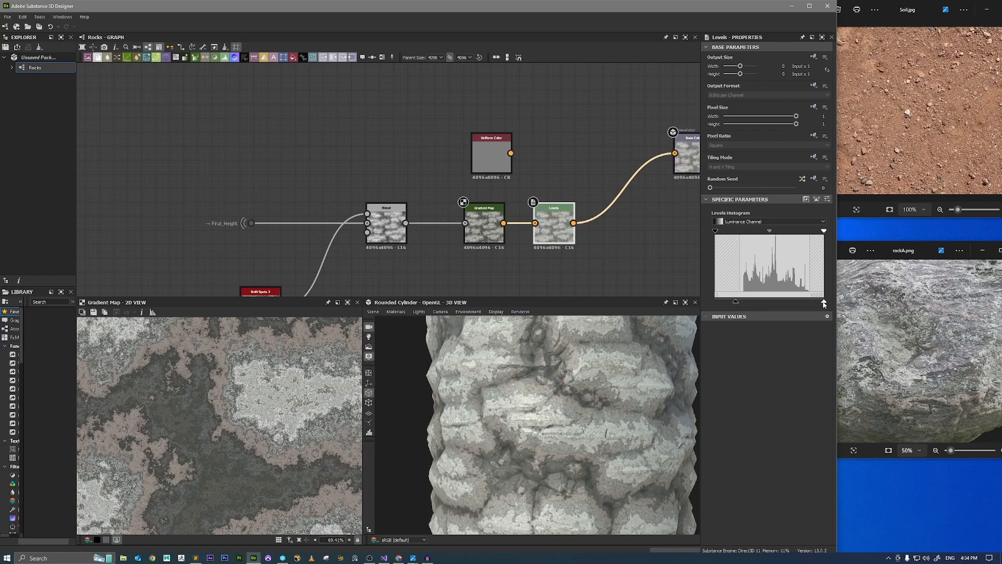
drag(823, 304, 805, 304)
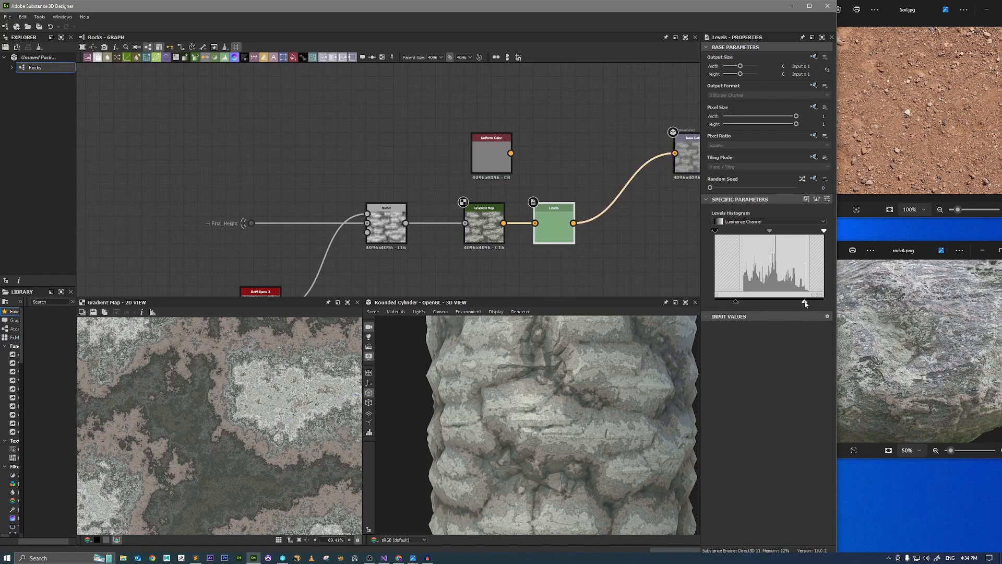
drag(735, 301, 742, 301)
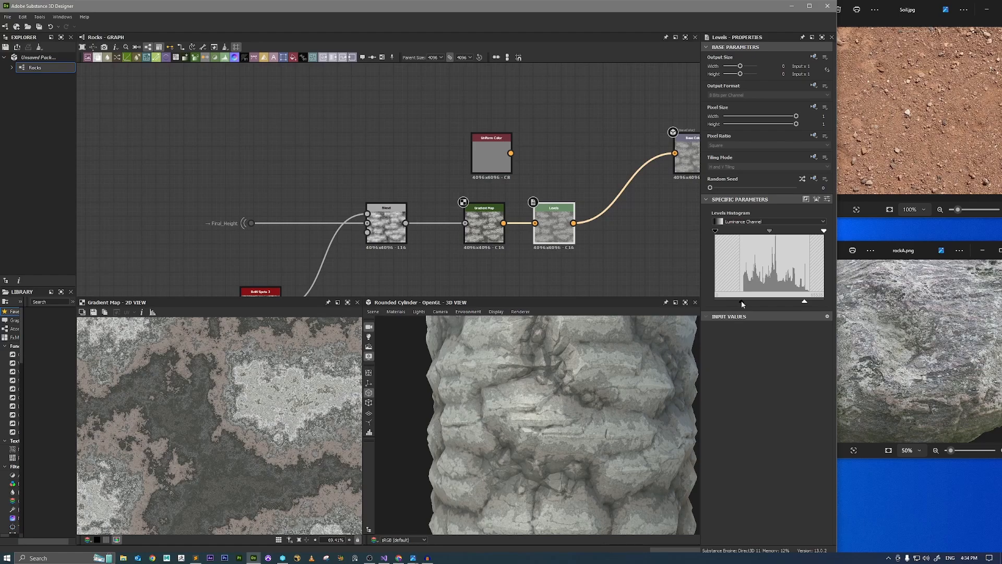
Examine the softened base color on the 3D cylinder from near and far.
scroll(569, 392, down, 2)
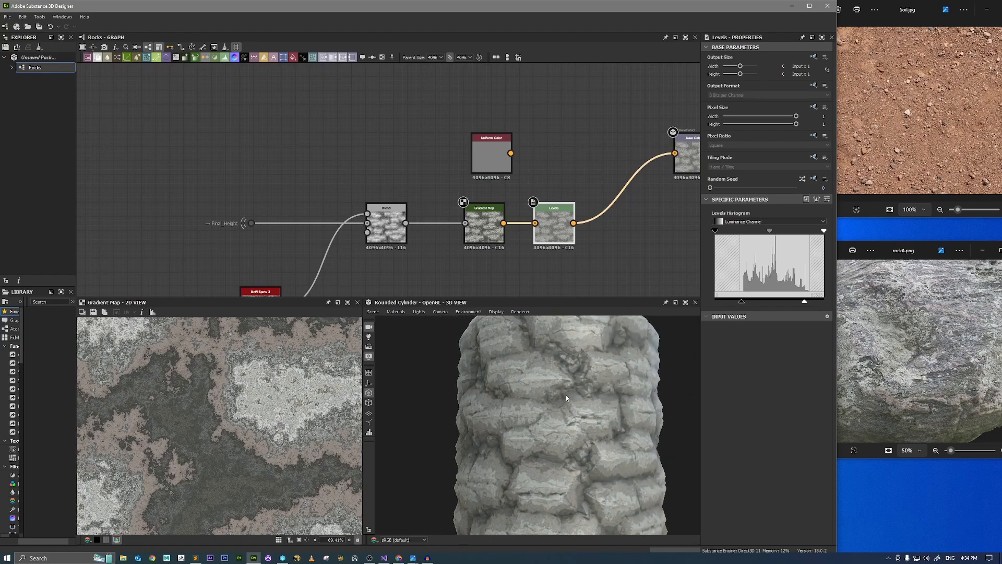
scroll(574, 393, up, 4)
drag(600, 389, 549, 408)
scroll(598, 398, up, 3)
scroll(577, 393, down, 5)
scroll(568, 412, up, 3)
scroll(606, 423, up, 1)
ctrl+shift+right_drag(549, 408, 524, 401)
scroll(413, 261, down, 3)
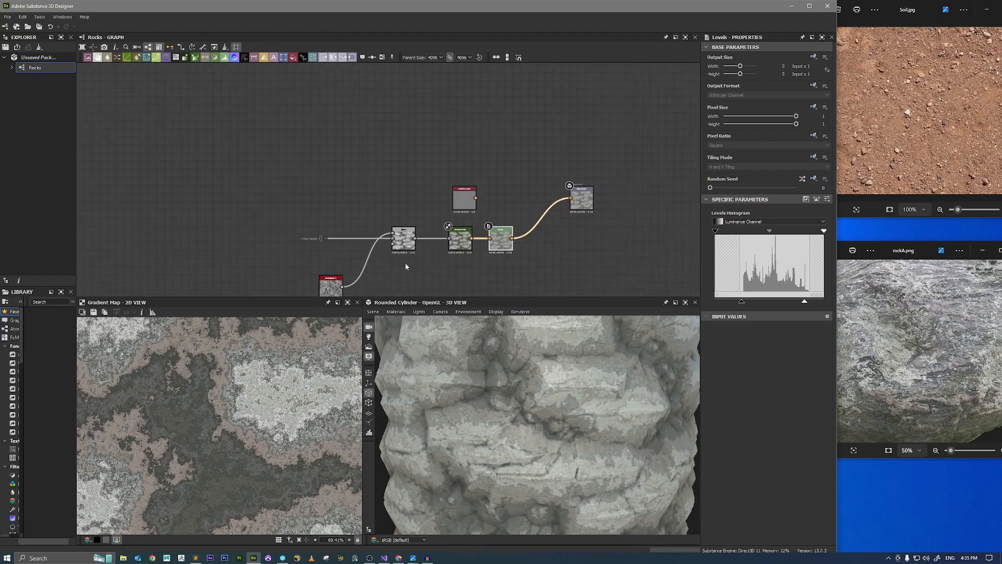
Shift the Final_Height dot, the noise node and the Blend away from the Gradient Map to make room between them.
middle_drag(405, 263, 494, 218)
scroll(474, 230, up, 2)
drag(500, 177, 373, 177)
scroll(390, 237, up, 1)
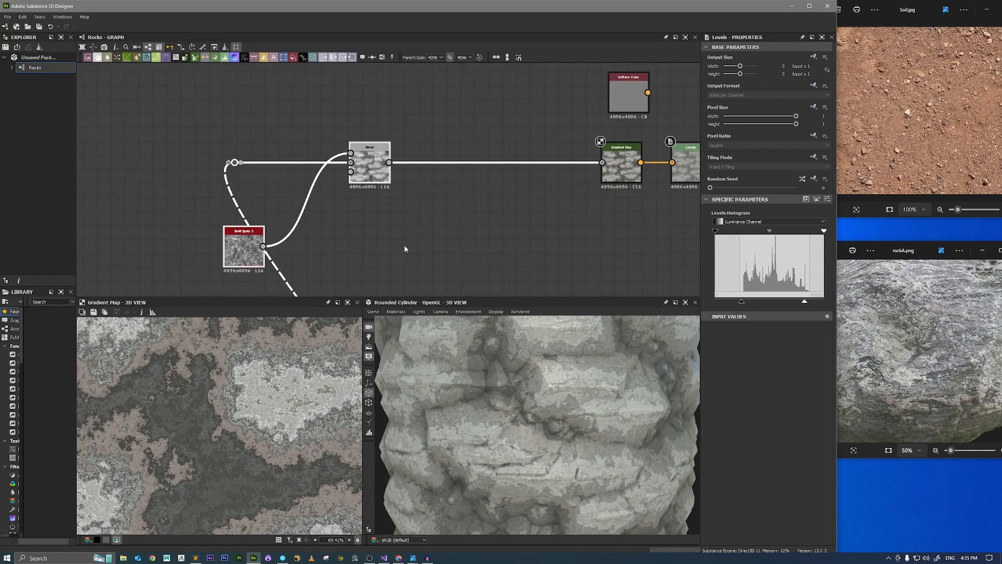
scroll(473, 375, up, 2)
scroll(455, 374, up, 2)
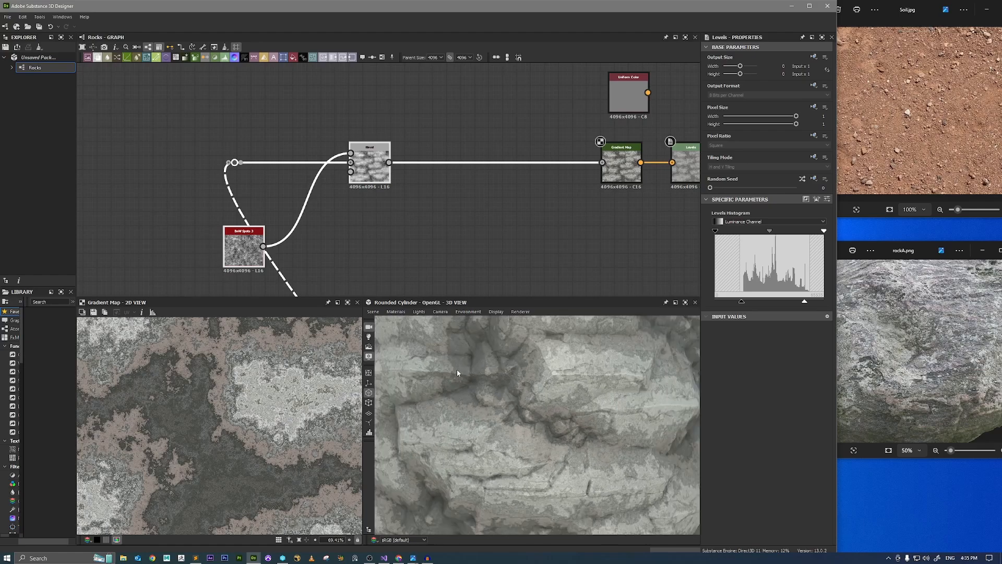
Add a Dot node below the Blend, set its input portal to Amboc and preview it in 2D.
click(406, 232)
key(space)
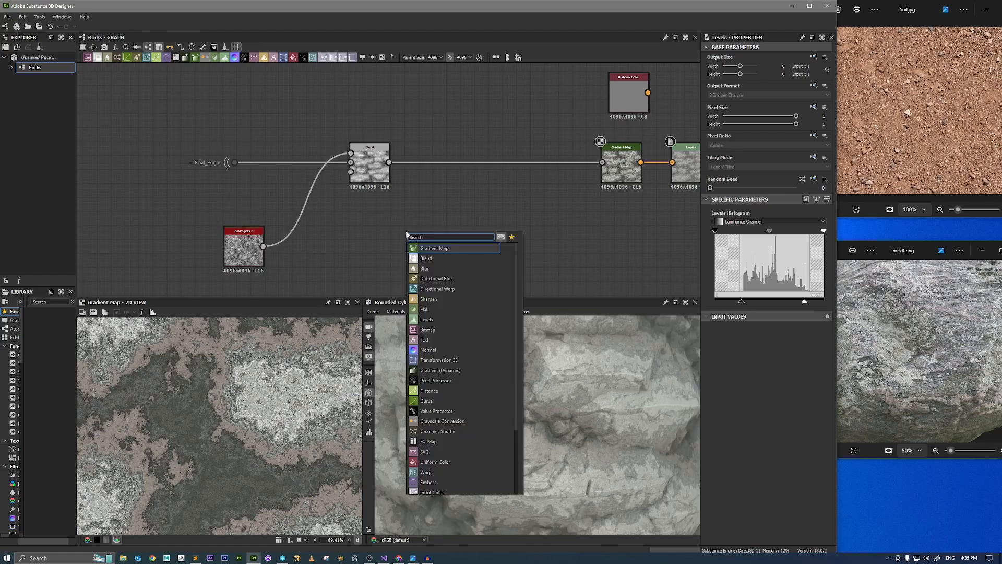
text(dot)
key(Return)
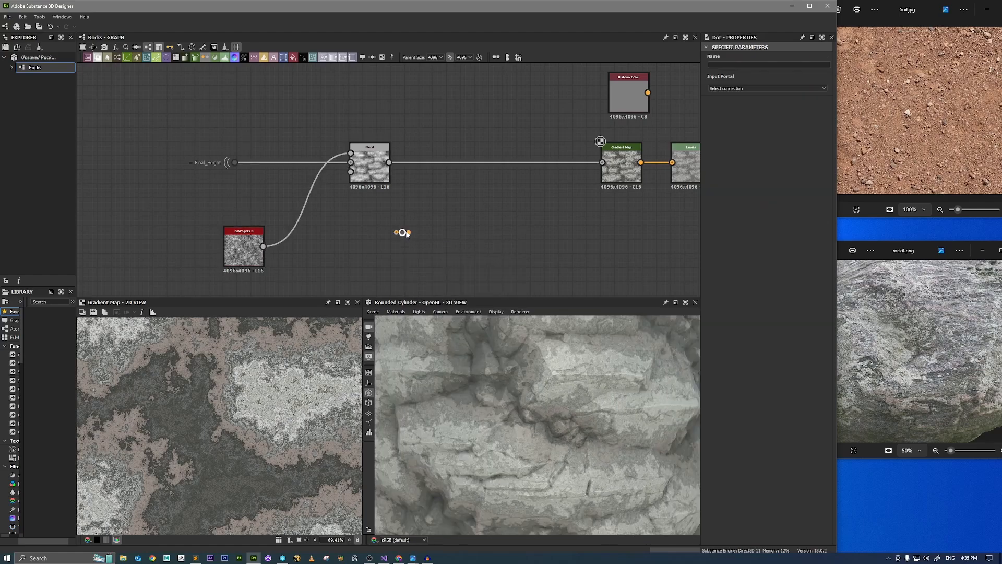
scroll(230, 411, down, 3)
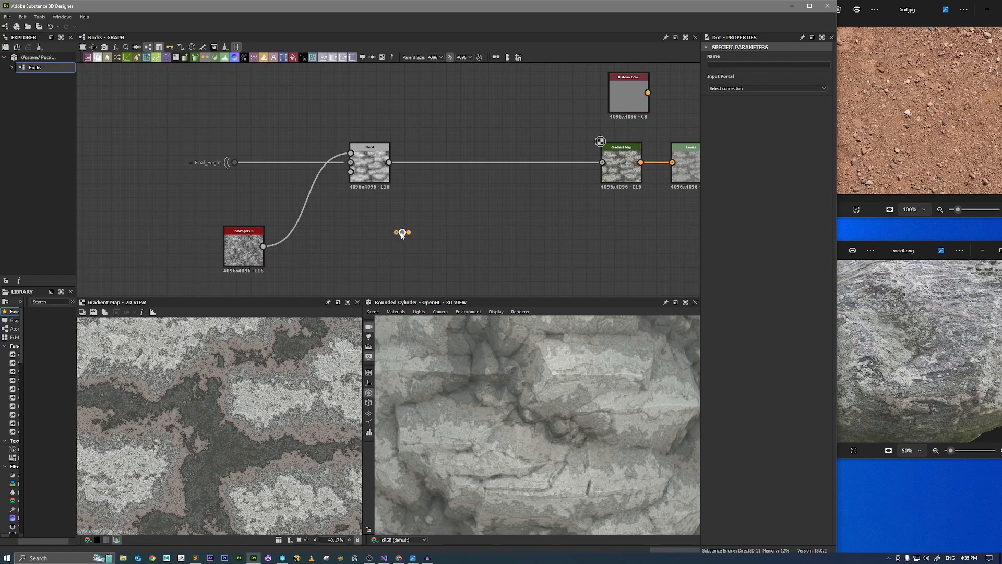
click(728, 92)
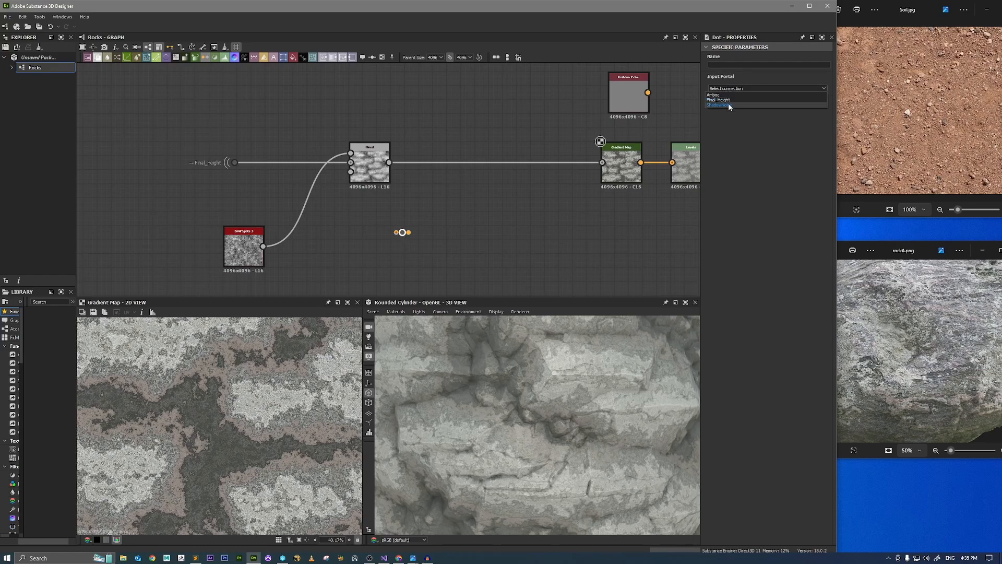
click(729, 99)
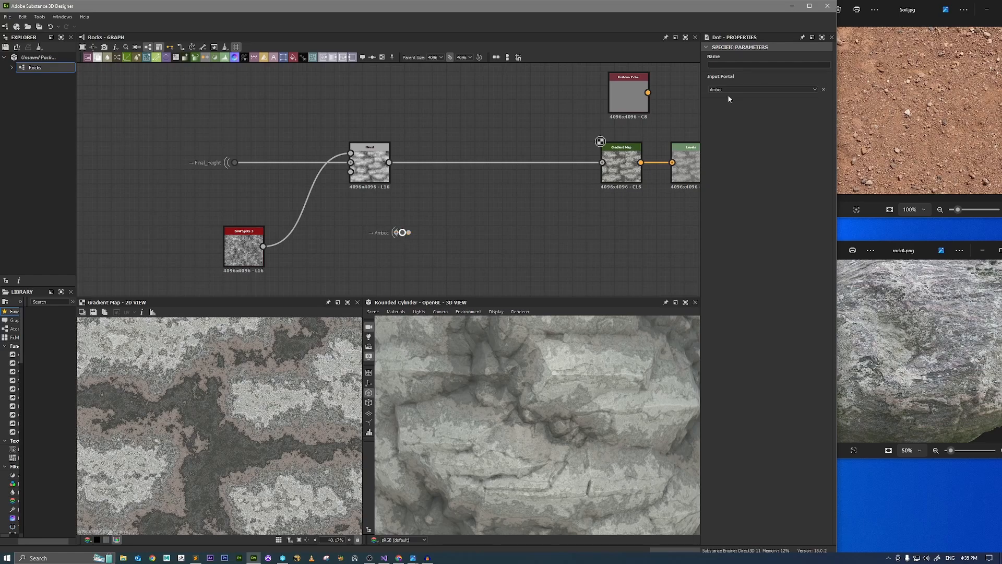
double_click(404, 233)
scroll(208, 397, up, 3)
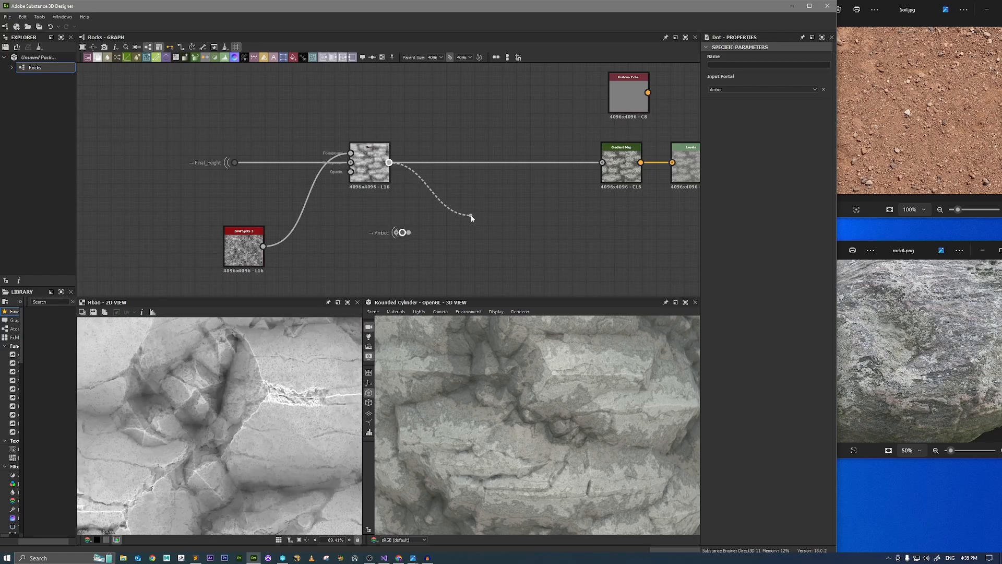
Add a second Blend node with the first Blend as background and the Amboc dot as foreground, and preview it in 2D.
drag(471, 215, 470, 216)
text(blend)
key(Return)
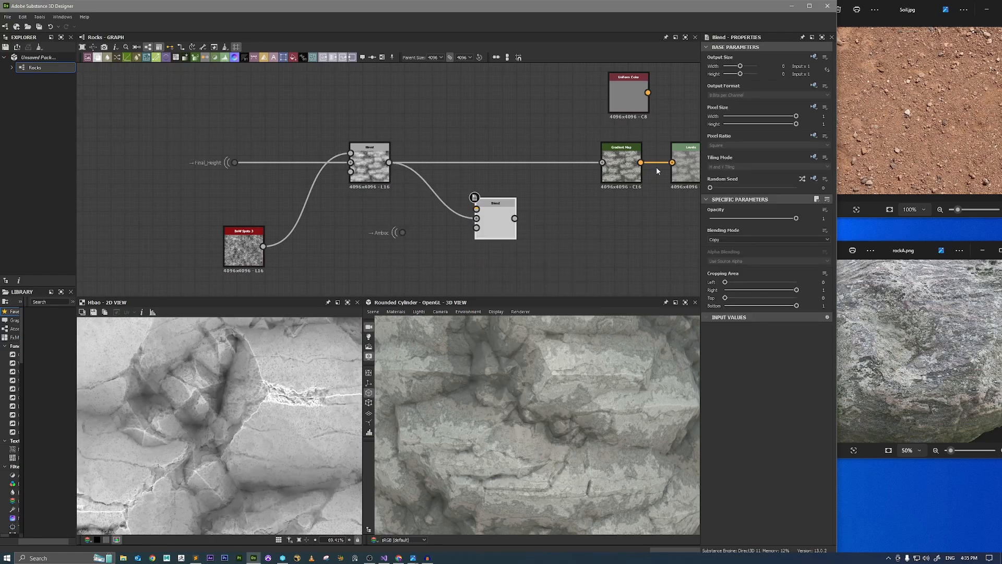
drag(415, 234, 403, 232)
double_click(495, 222)
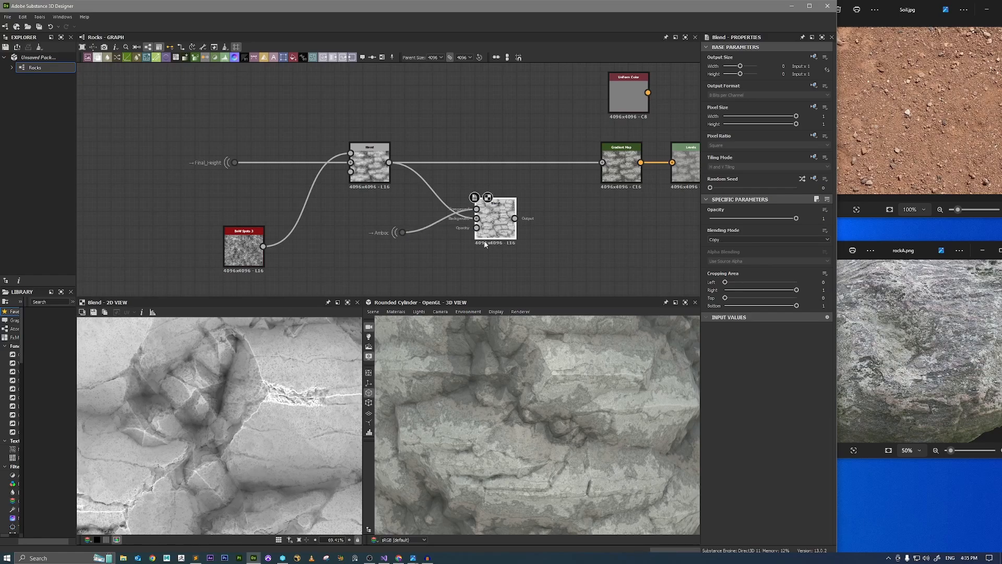
Set the new Blend's blending mode to Multiply and its opacity to 0.
click(726, 240)
click(728, 260)
drag(724, 219, 596, 222)
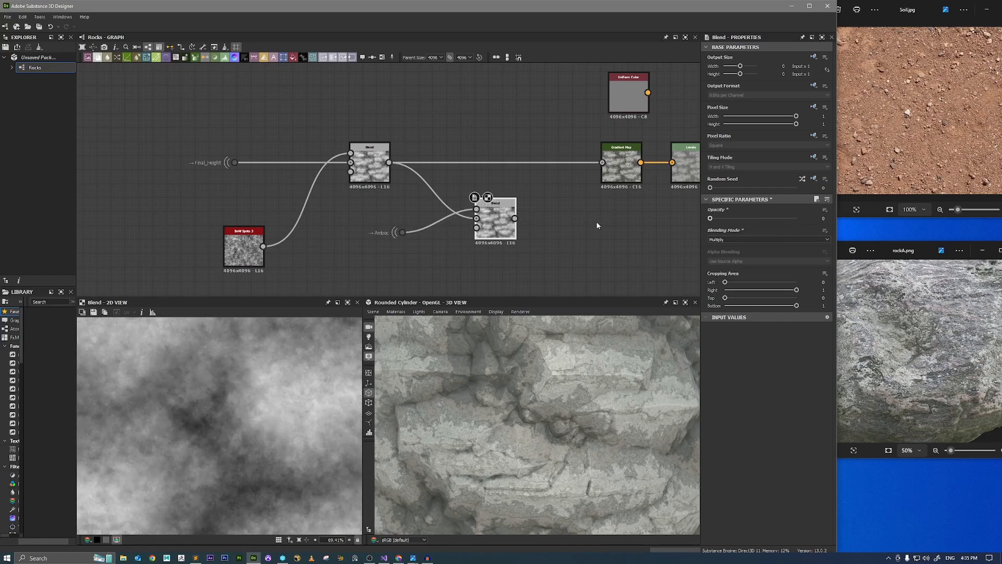
drag(710, 219, 595, 221)
Connect the Multiply Blend's output to the Gradient Map input and place the node in line between the first Blend and the Gradient Map.
drag(514, 218, 535, 210)
drag(605, 165, 602, 163)
drag(496, 219, 510, 164)
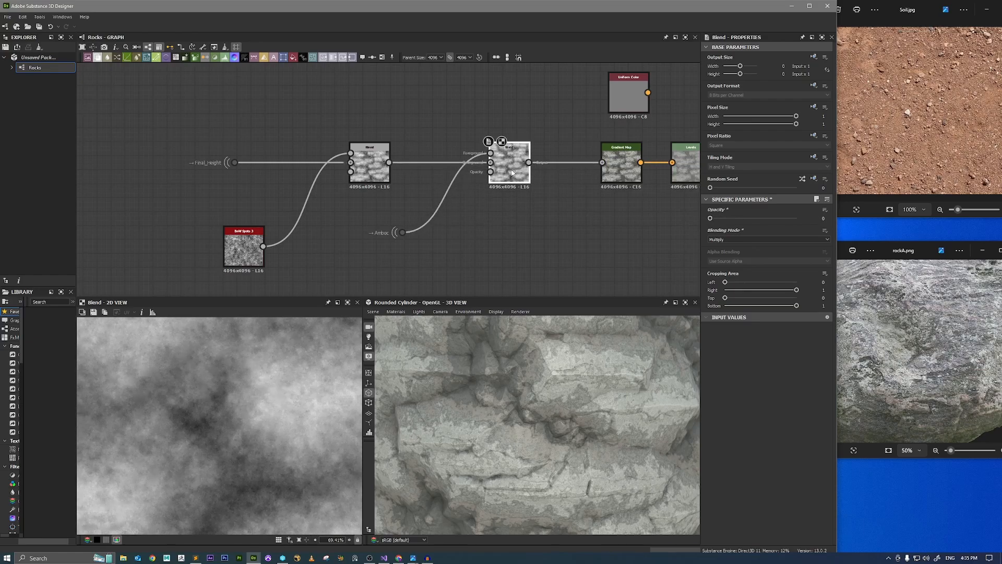
Compare low opacities of the Multiply Blend on the 3D rocks and set its opacity to 0.13.
drag(540, 417, 571, 378)
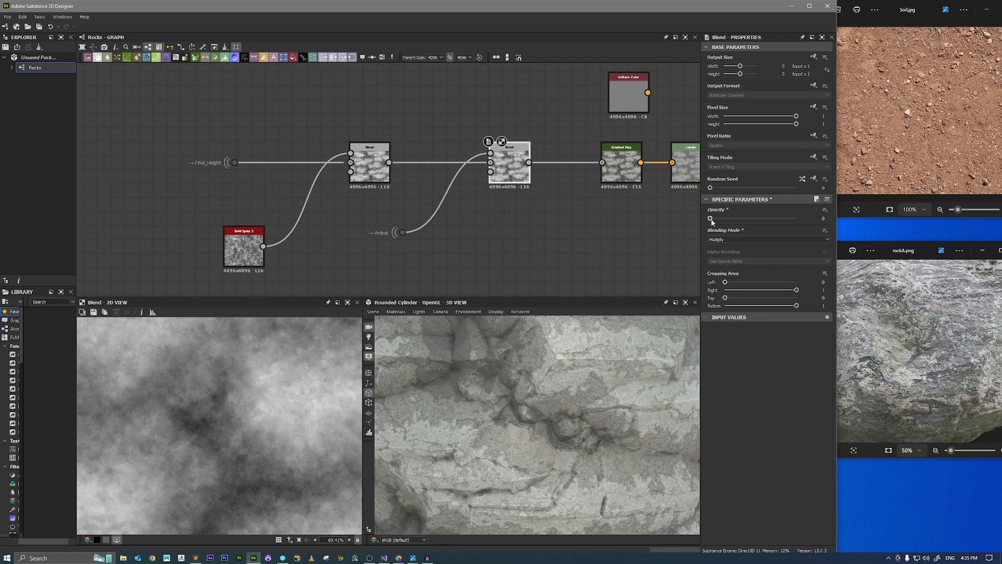
drag(710, 220, 726, 219)
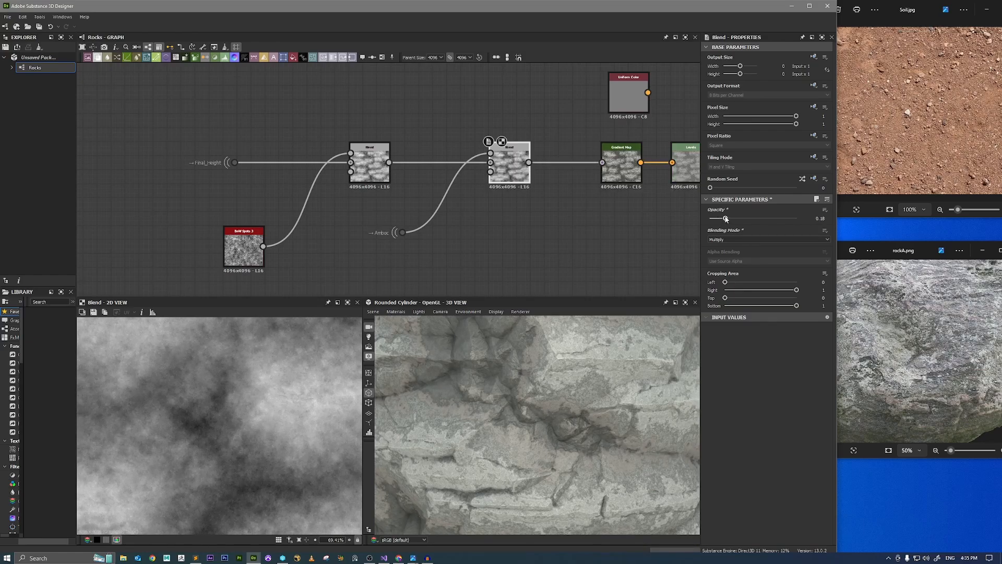
drag(725, 219, 634, 216)
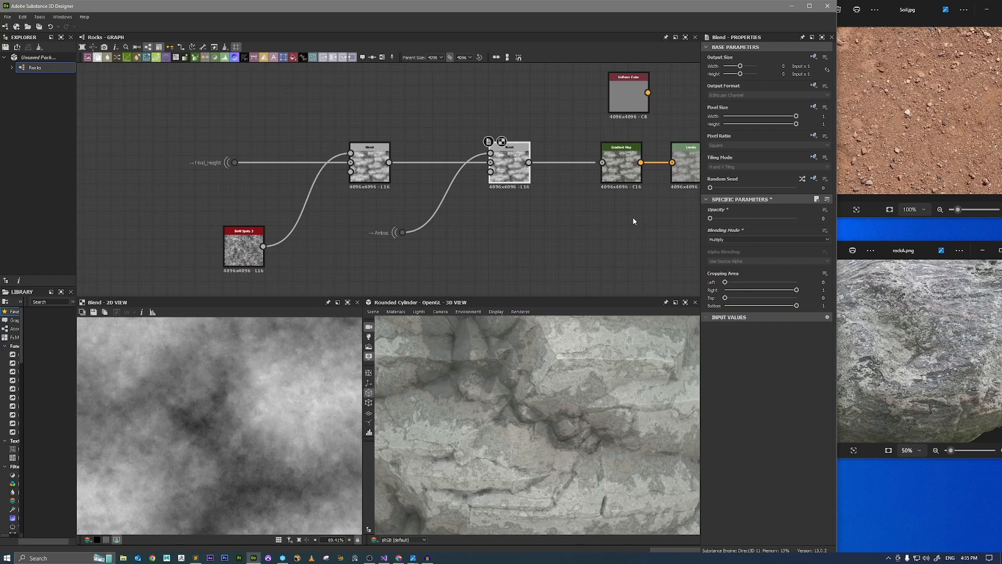
drag(710, 218, 721, 220)
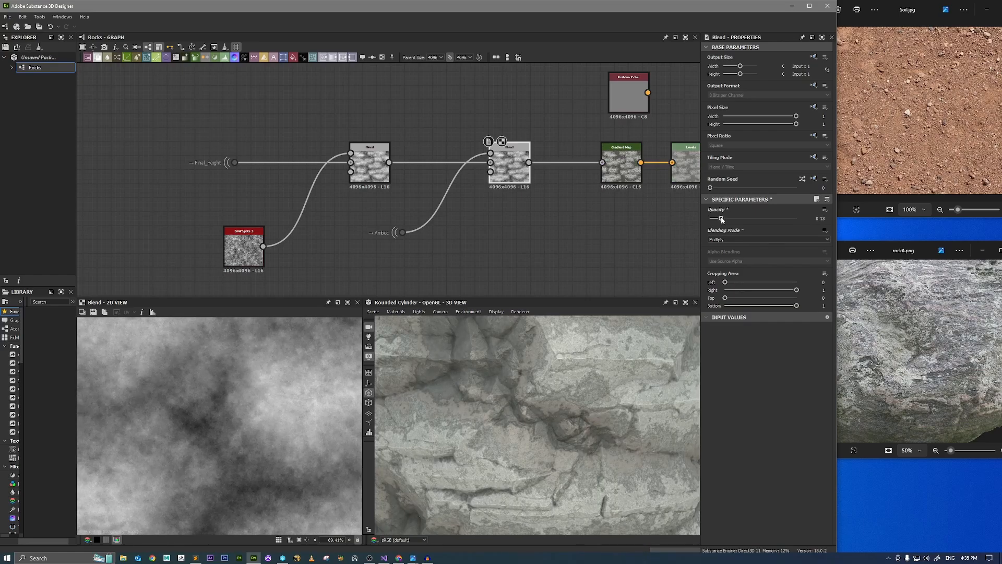
Take the noise Blend out of the line so Final_Height feeds directly into the background of the Multiply Blend.
scroll(516, 409, down, 6)
drag(555, 387, 532, 384)
scroll(506, 383, up, 2)
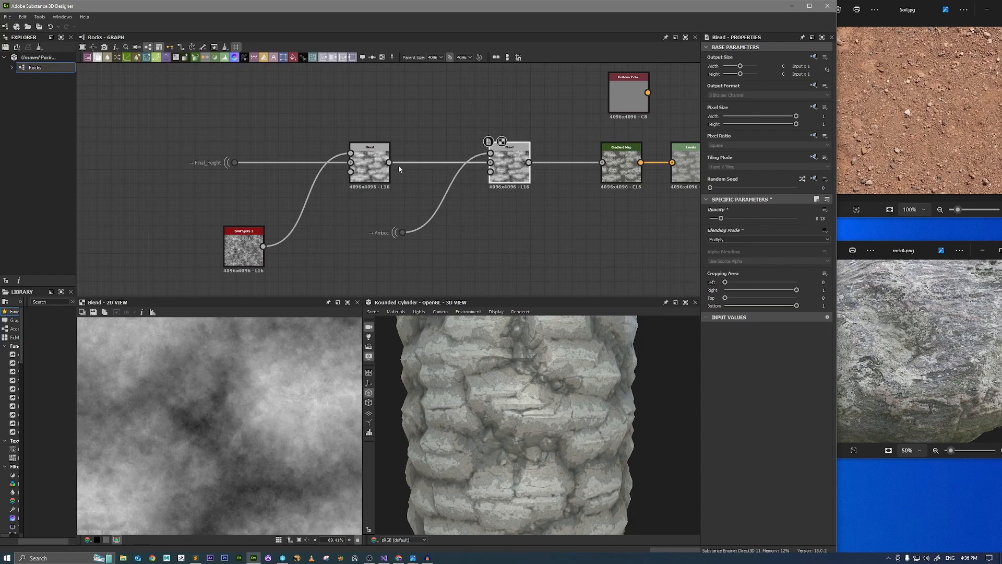
drag(372, 176, 428, 134)
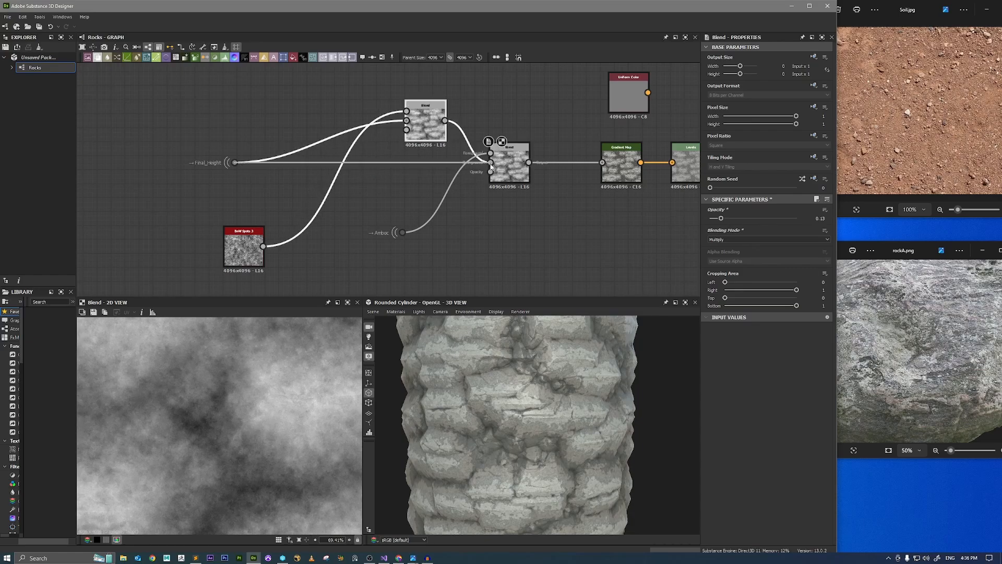
drag(490, 164, 474, 170)
Place the noise Blend after the Multiply Blend, using that as its background, and connect its output to the Gradient Map.
drag(434, 128, 525, 127)
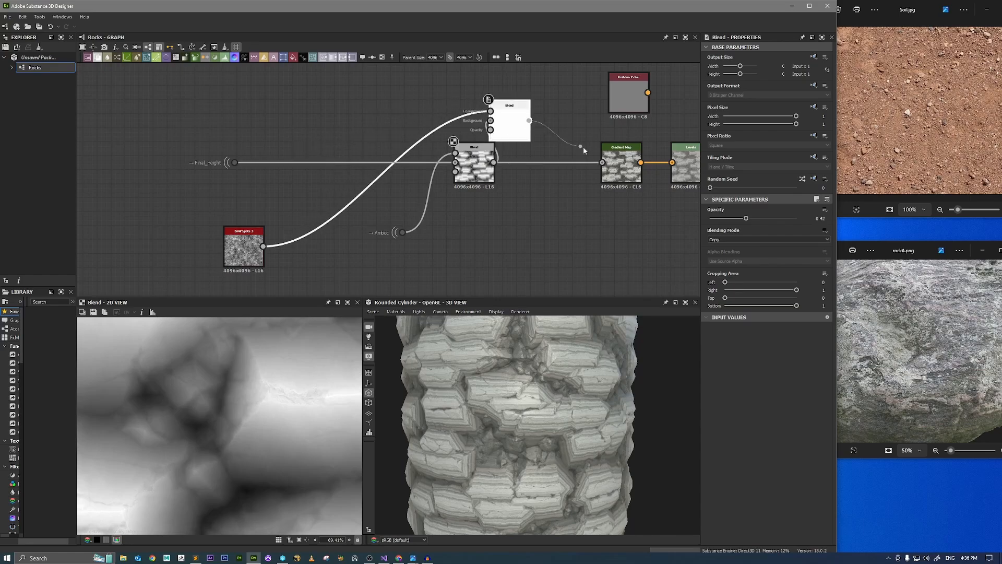
drag(583, 146, 602, 163)
scroll(522, 403, up, 5)
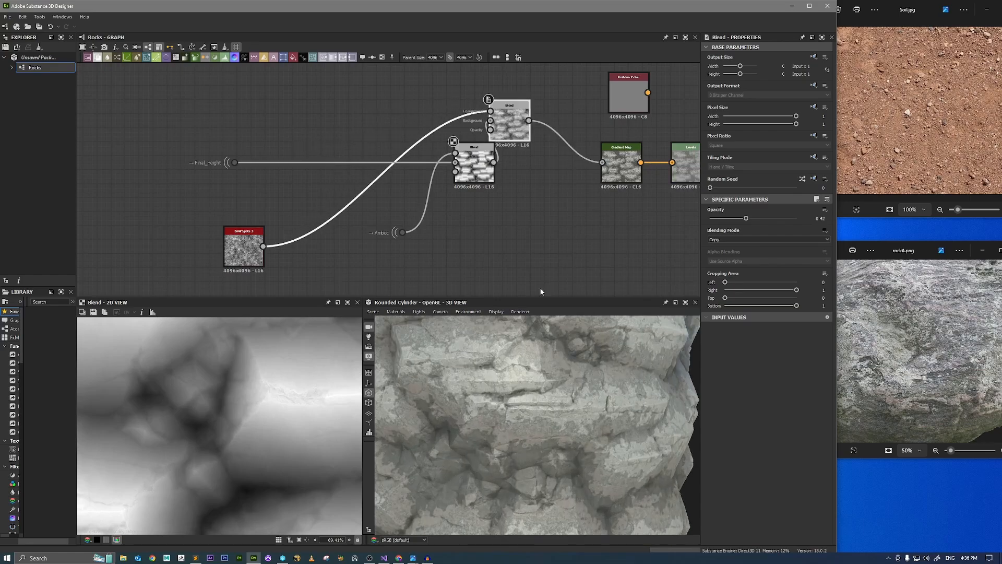
drag(517, 142, 557, 184)
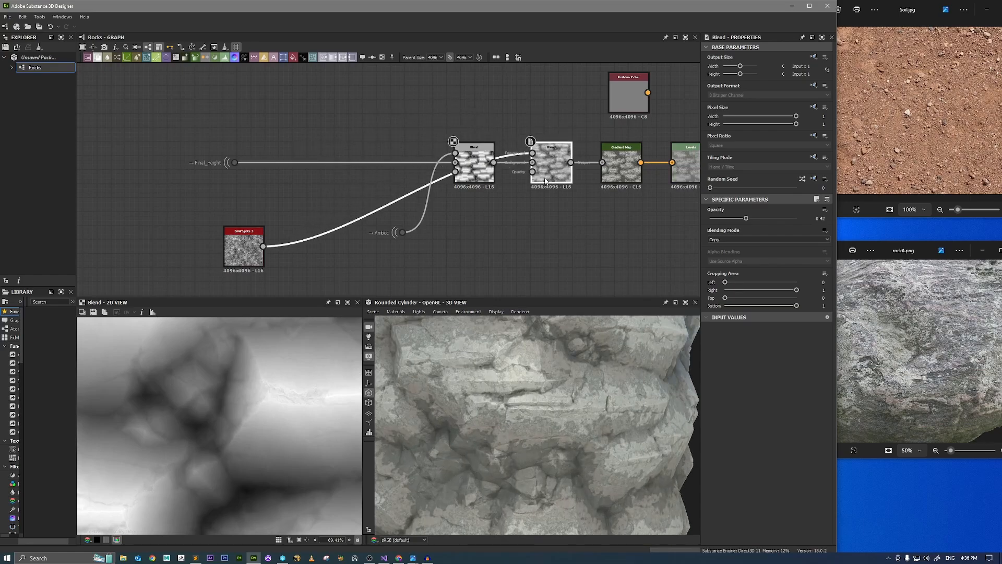
Preview the noise Blend in 2D and set its opacity to 0.53, checking the effect on the 3D rocks.
click(235, 164)
click(472, 172)
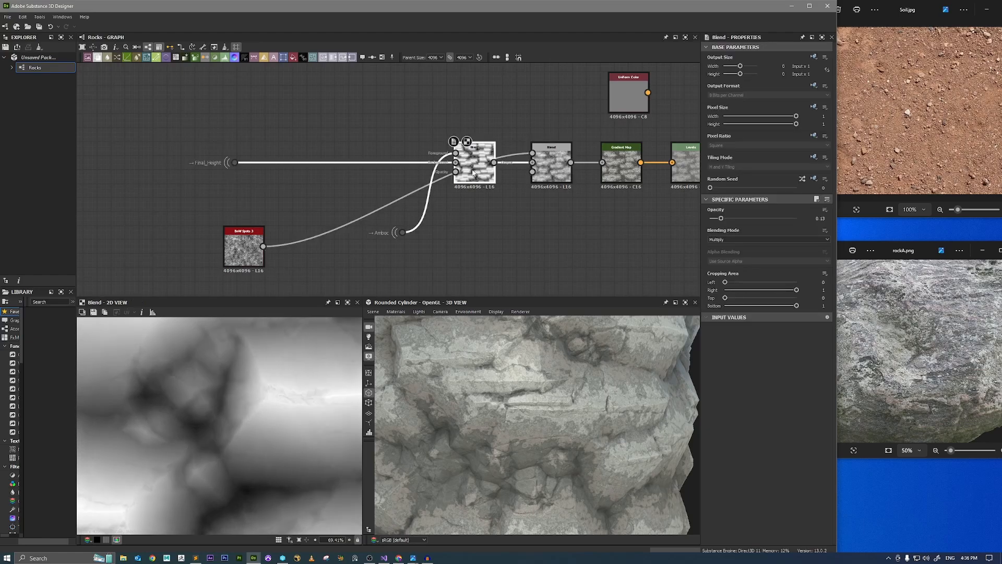
click(557, 176)
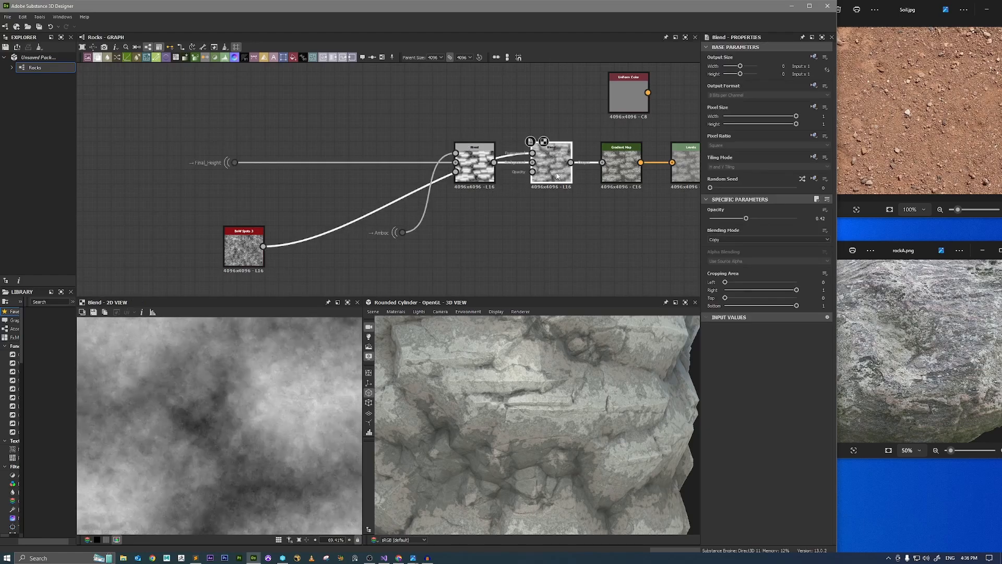
drag(747, 220, 756, 220)
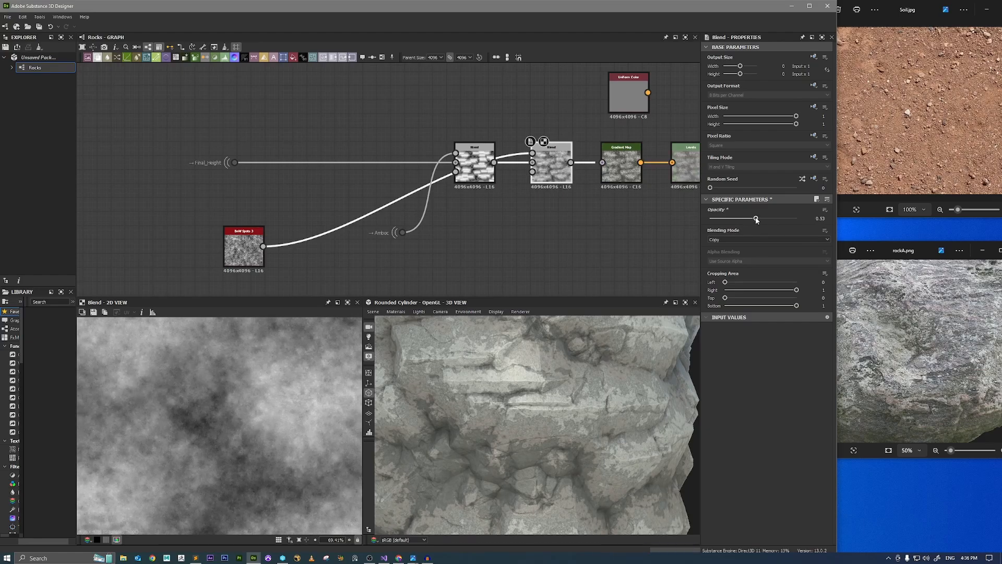
scroll(514, 397, down, 5)
drag(553, 399, 518, 405)
scroll(583, 407, up, 3)
mouse_move(583, 410)
ctrl+shift+right_down()
mouse_move(629, 413)
mouse_move(597, 413)
ctrl+shift+right_up()
Tidy the node layout by moving the Multiply Blend and Amboc dot near Final_Height and the BnW Spots 2 between the two Blends.
drag(476, 163, 427, 163)
drag(245, 244, 286, 228)
drag(431, 179, 375, 179)
drag(454, 251, 438, 223)
Inspect the color variation across the rocks in the 3D view, both close up and from a distance.
scroll(637, 388, down, 2)
scroll(636, 388, up, 5)
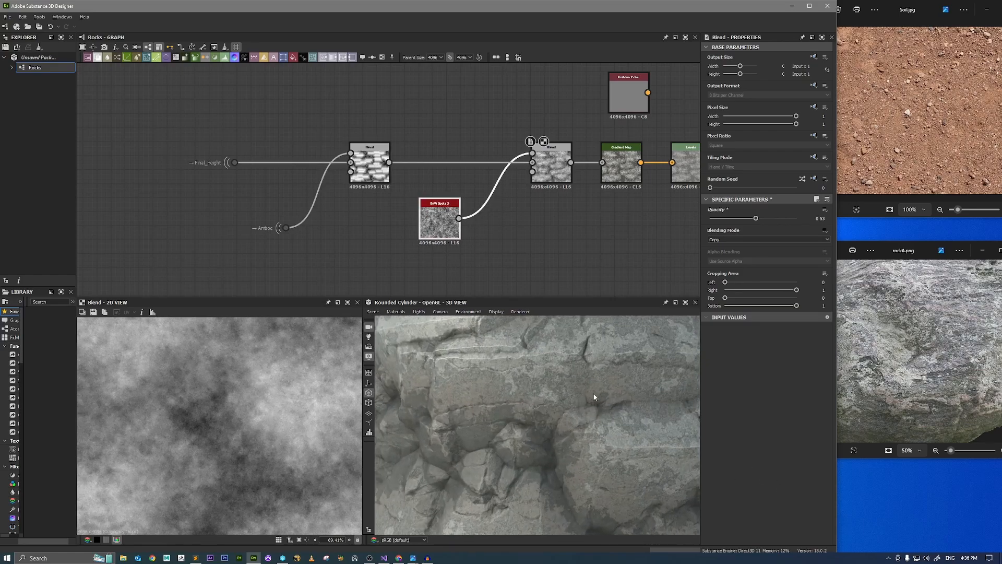
drag(544, 368, 559, 371)
scroll(559, 371, down, 3)
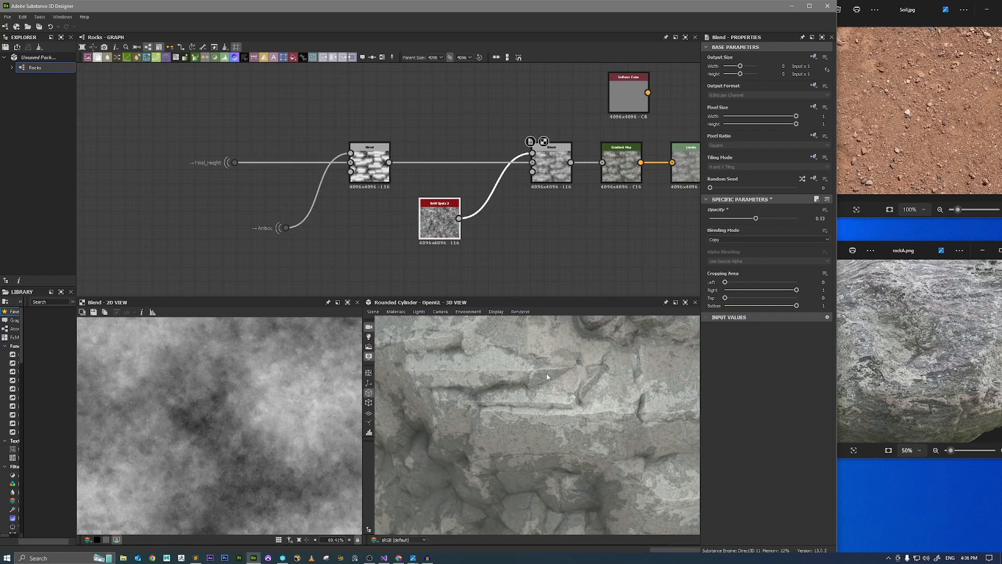
scroll(556, 371, up, 4)
scroll(559, 373, down, 2)
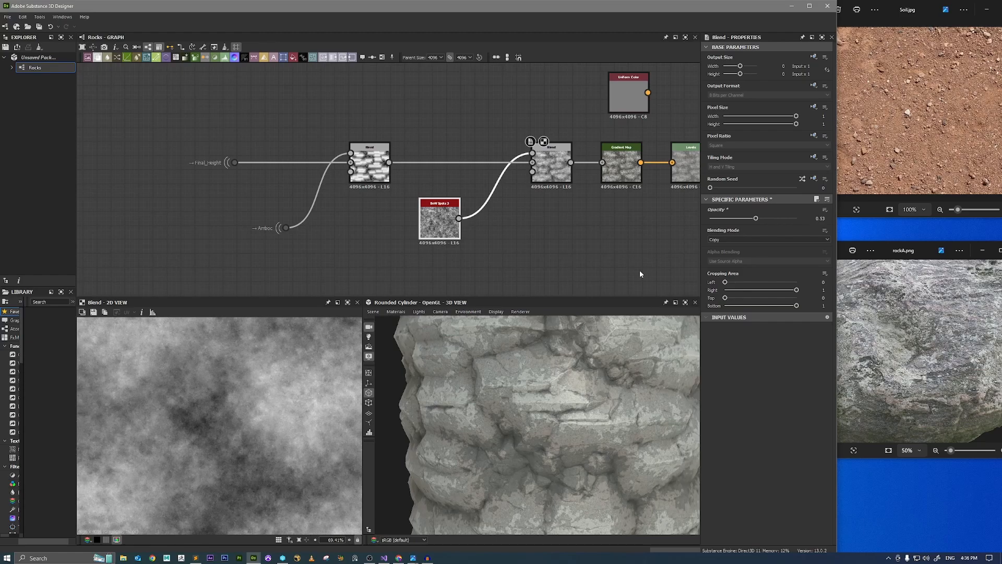
Move the Base Color output farther away from the Levels node to make room for more nodes.
scroll(640, 270, down, 2)
middle_drag(680, 254, 465, 249)
drag(557, 151, 664, 200)
scroll(556, 401, up, 3)
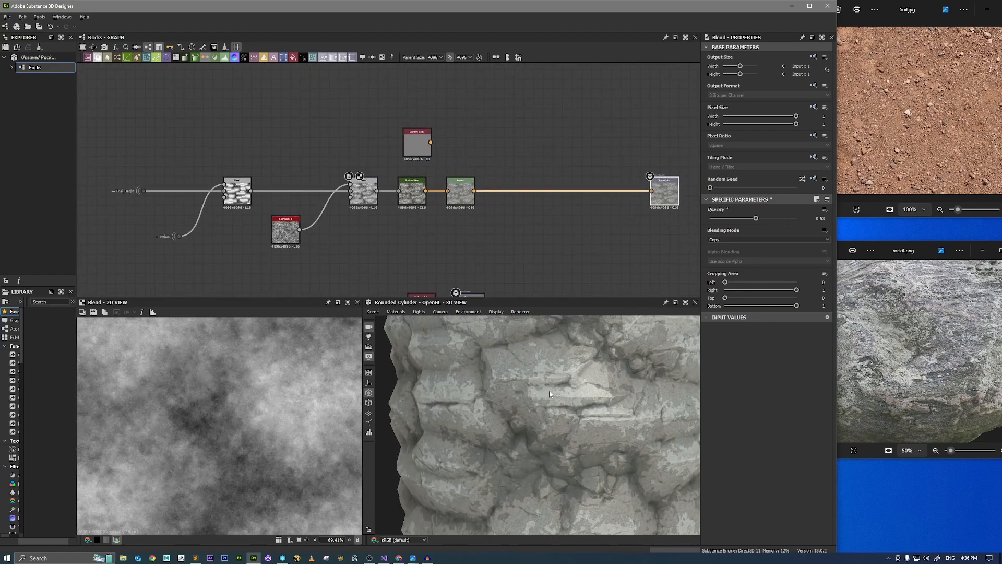
scroll(466, 197, up, 2)
Darken the base color by lowering the output white and black levels of the Levels node, and check the 3D rocks.
click(459, 199)
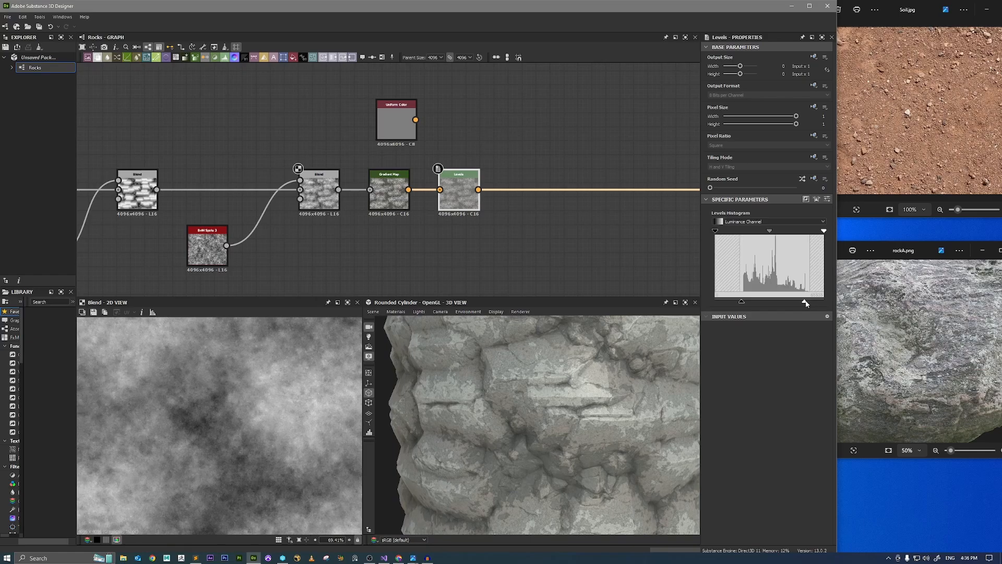
drag(805, 303, 738, 301)
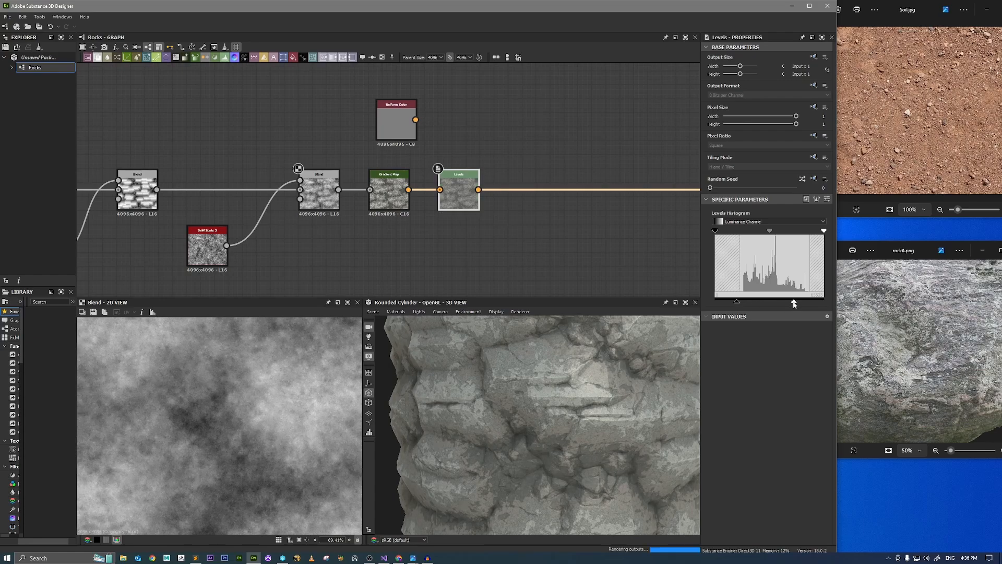
drag(794, 303, 791, 303)
scroll(621, 410, down, 4)
drag(621, 410, 556, 389)
scroll(631, 418, up, 3)
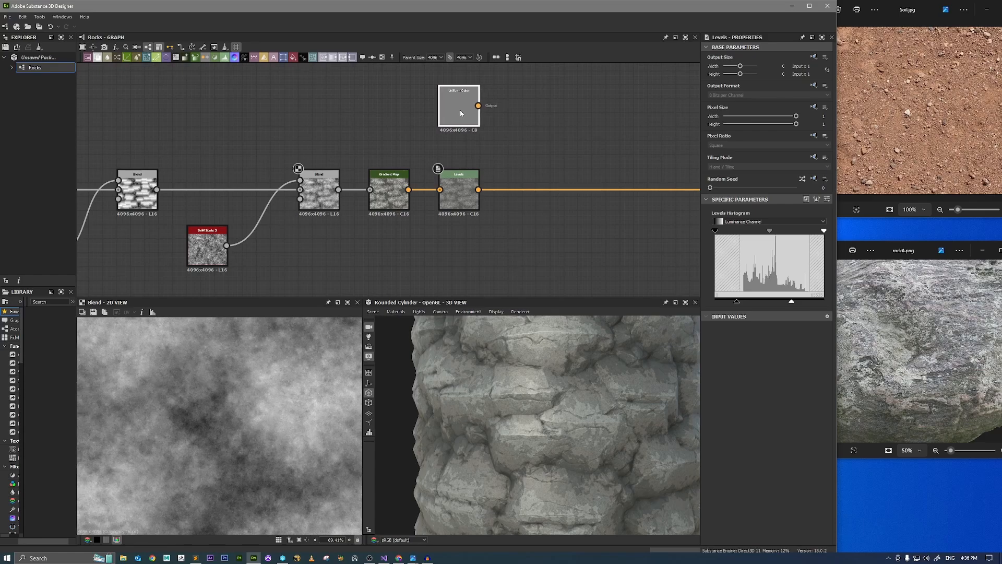
Delete the unconnected Uniform Color node above the Levels node.
click(460, 112)
key(Delete)
Duplicate the Amboc dot and place the copy just below the Levels node.
middle_drag(211, 160, 440, 158)
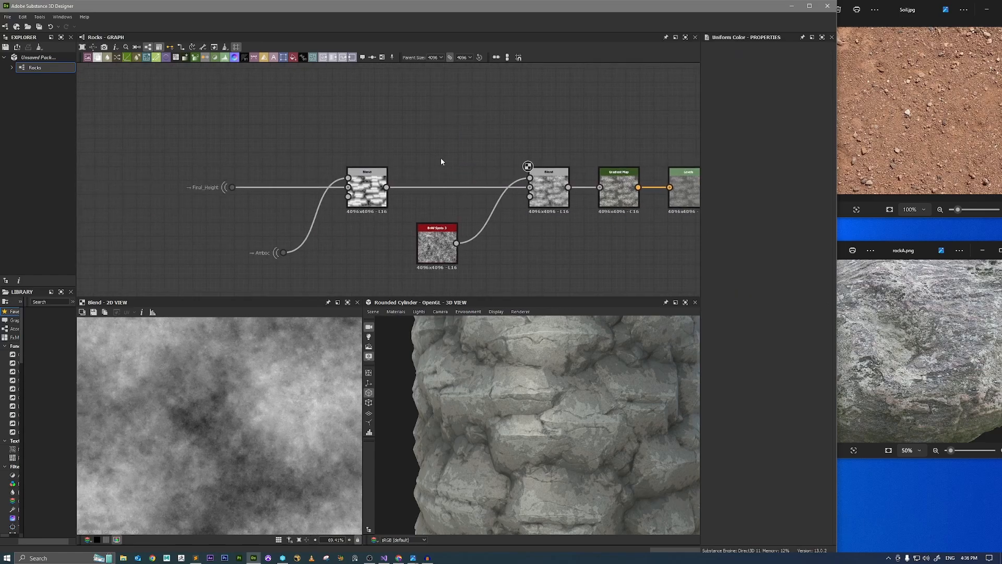
key(ctrl+c)
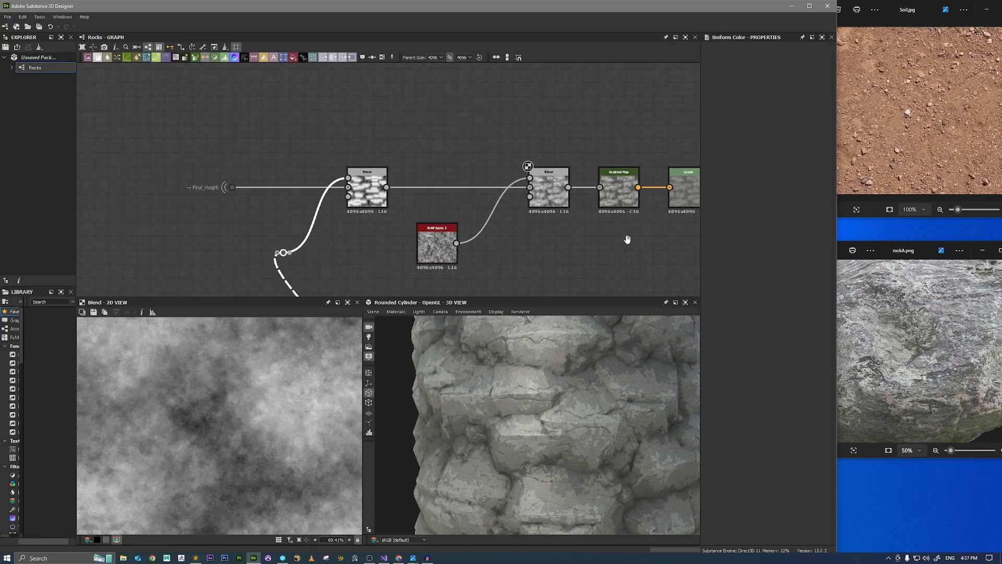
middle_drag(628, 239, 417, 229)
key(ctrl+v)
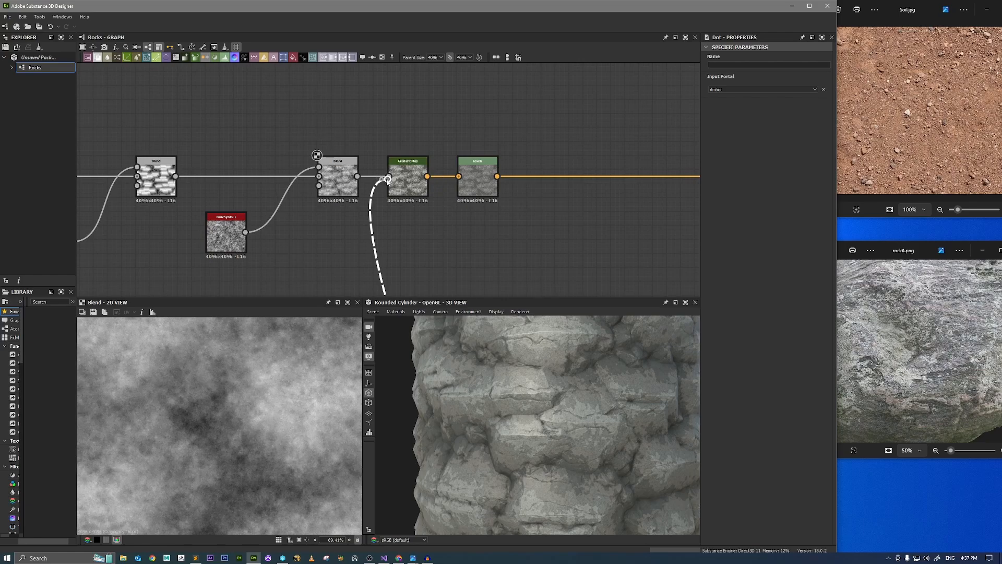
Preview the copied Amboc dot in 2D and examine the ambient occlusion around the cracks and edges.
double_click(493, 233)
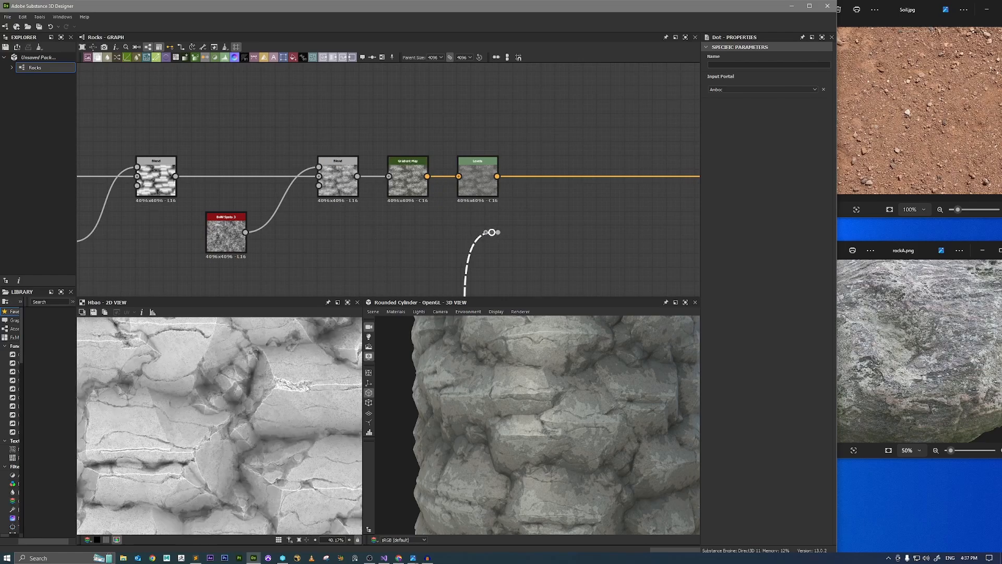
scroll(197, 395, up, 6)
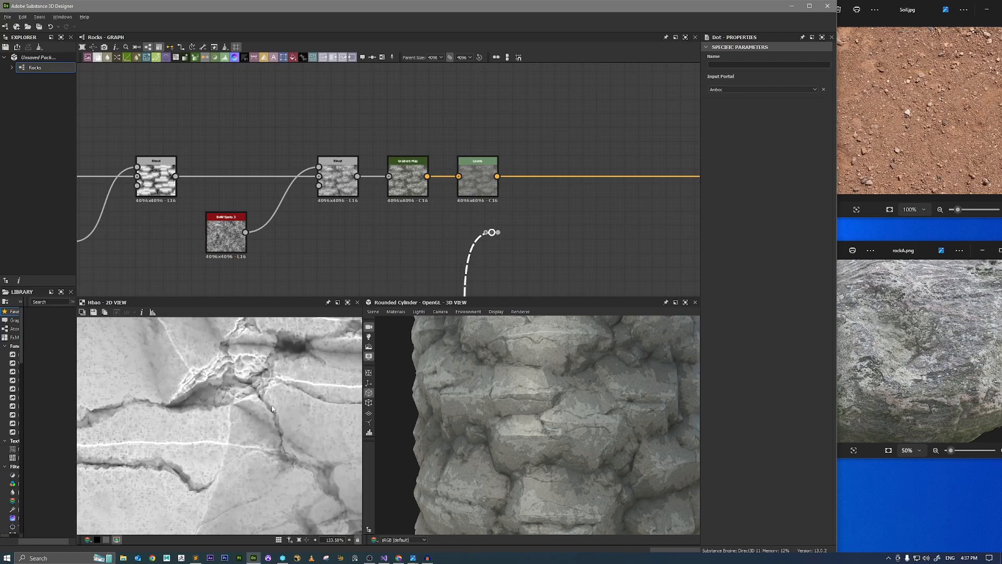
scroll(217, 367, down, 4)
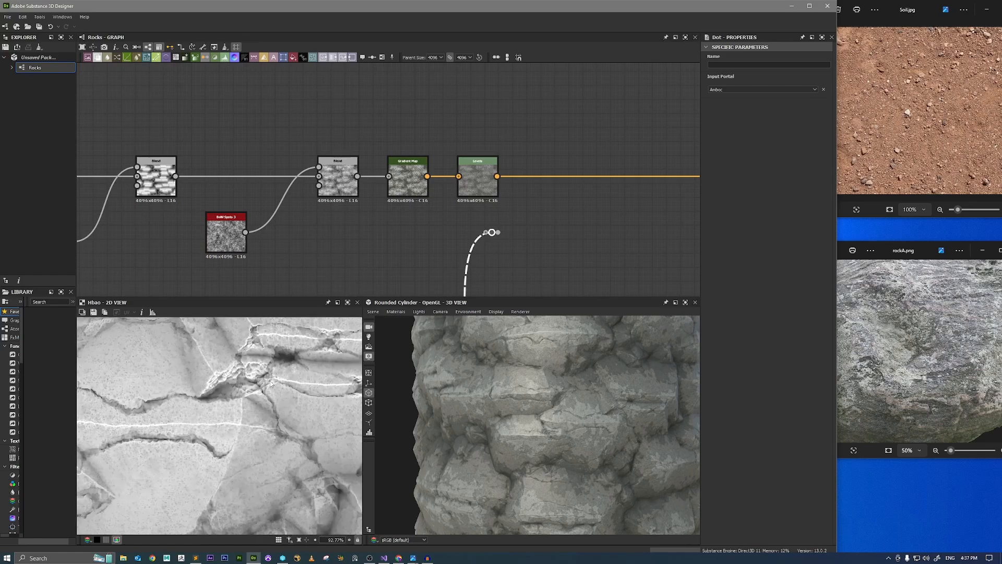
mouse_move(260, 399)
middle_down()
mouse_move(216, 437)
mouse_move(193, 404)
mouse_move(265, 412)
middle_up()
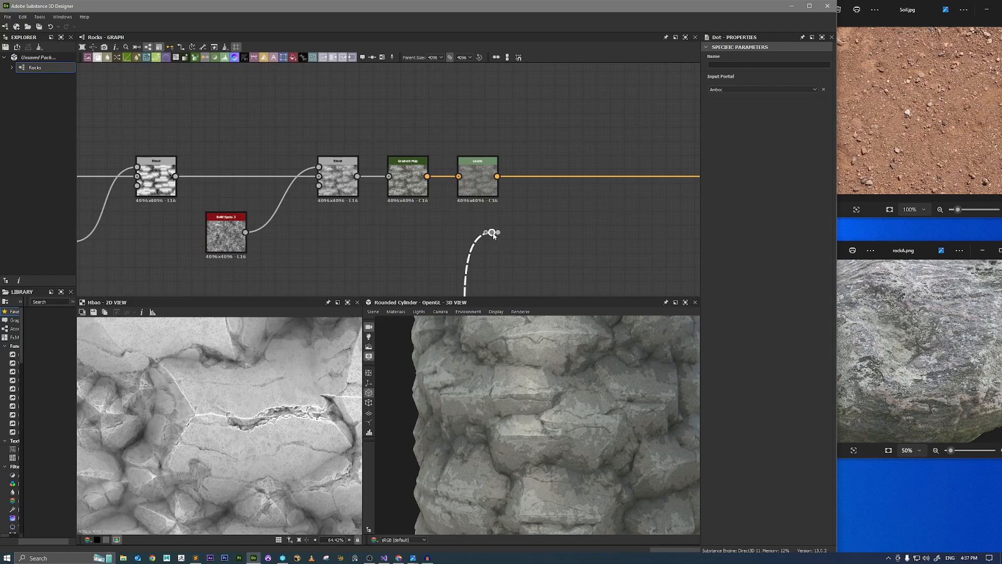
middle_drag(532, 231, 381, 254)
drag(362, 259, 362, 268)
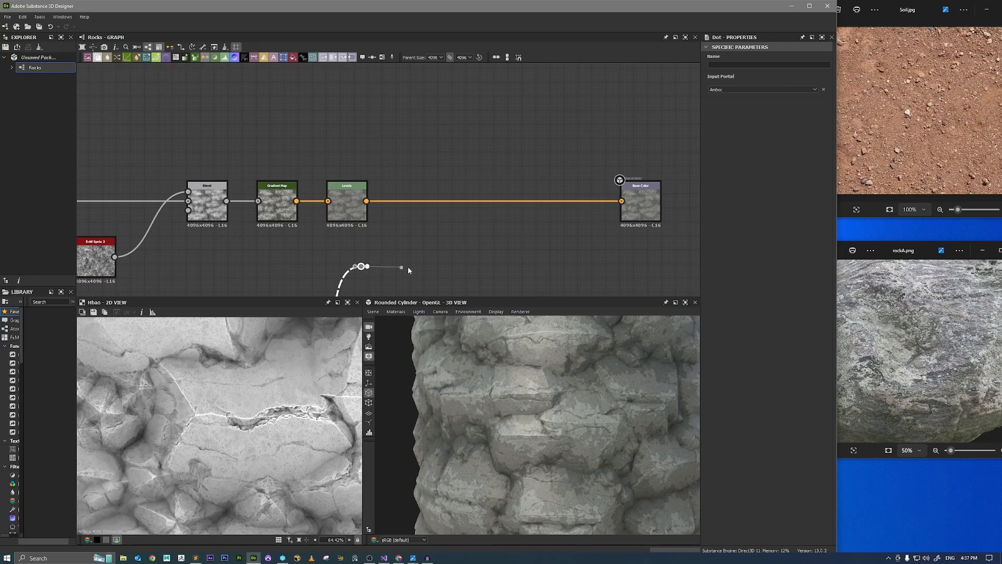
Add a Histogram Scan node fed by the copied Amboc dot below the Levels node.
drag(408, 269, 415, 268)
text(hist)
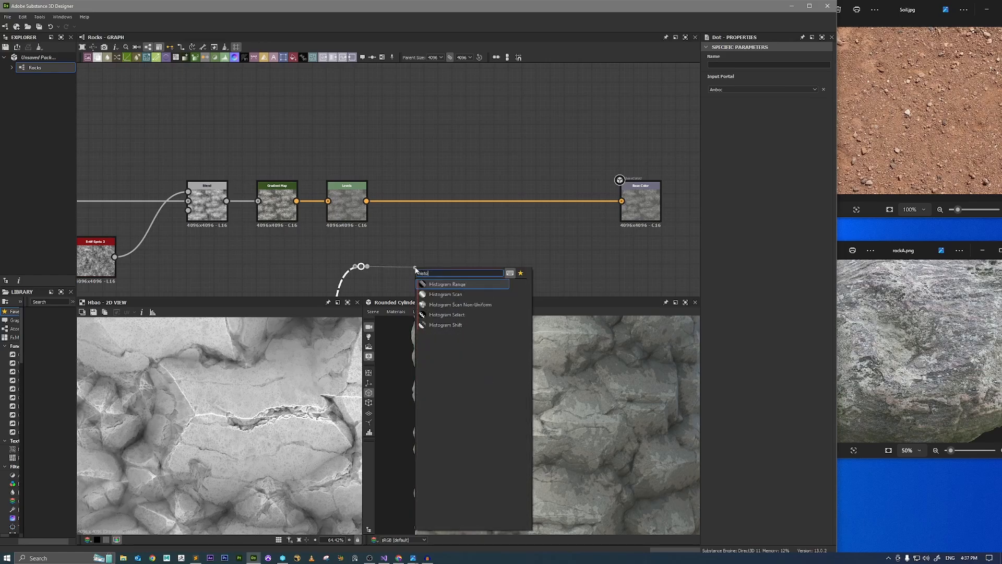
text(o)
key(Down)
key(Return)
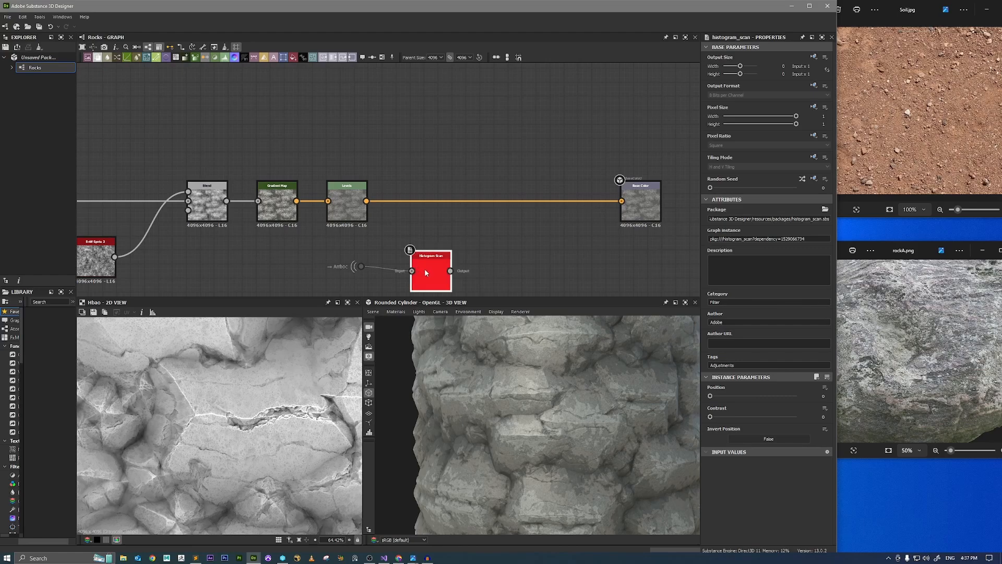
Preview the Histogram Scan in 2D and isolate the bright cracks and edges with Position 0.12 and Contrast 0.1.
double_click(425, 271)
drag(709, 396, 720, 402)
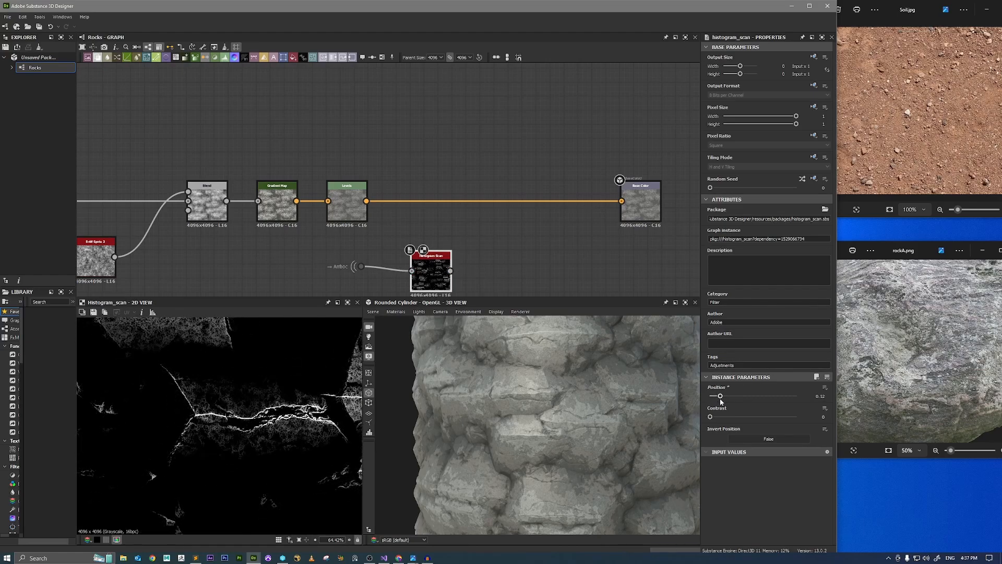
scroll(211, 400, down, 5)
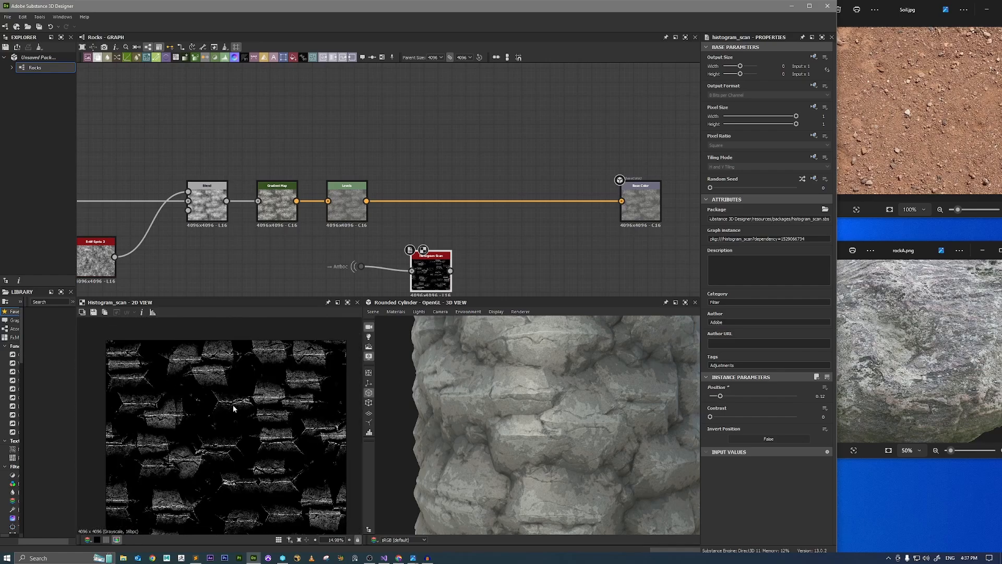
scroll(233, 405, up, 4)
scroll(225, 375, down, 5)
scroll(277, 424, up, 3)
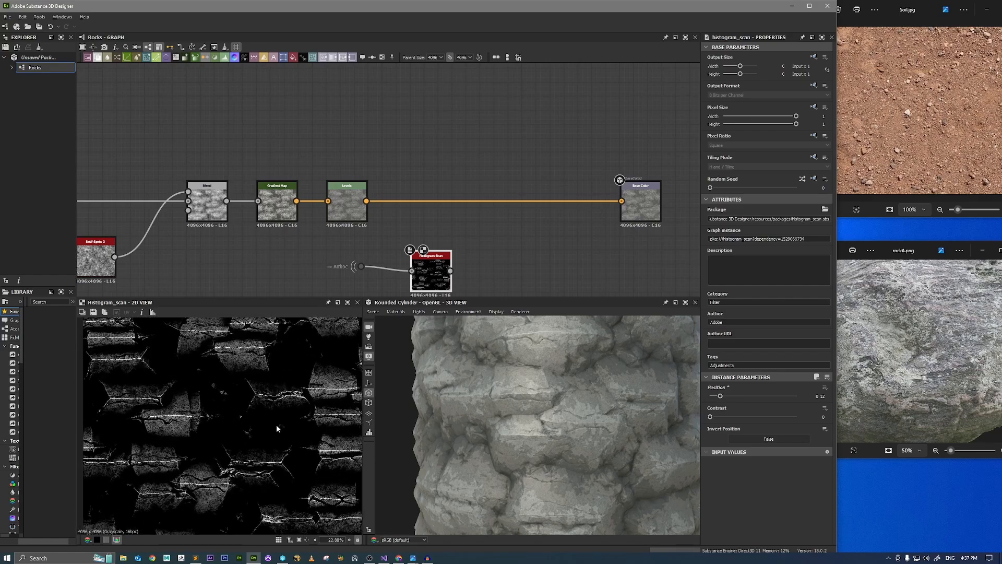
middle_drag(289, 424, 284, 409)
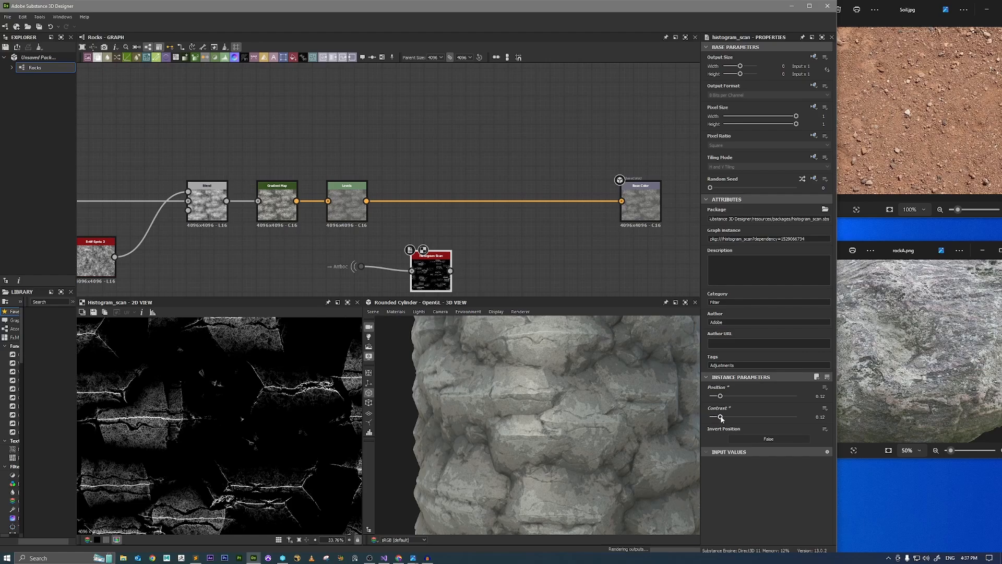
drag(729, 417, 724, 418)
scroll(271, 391, down, 2)
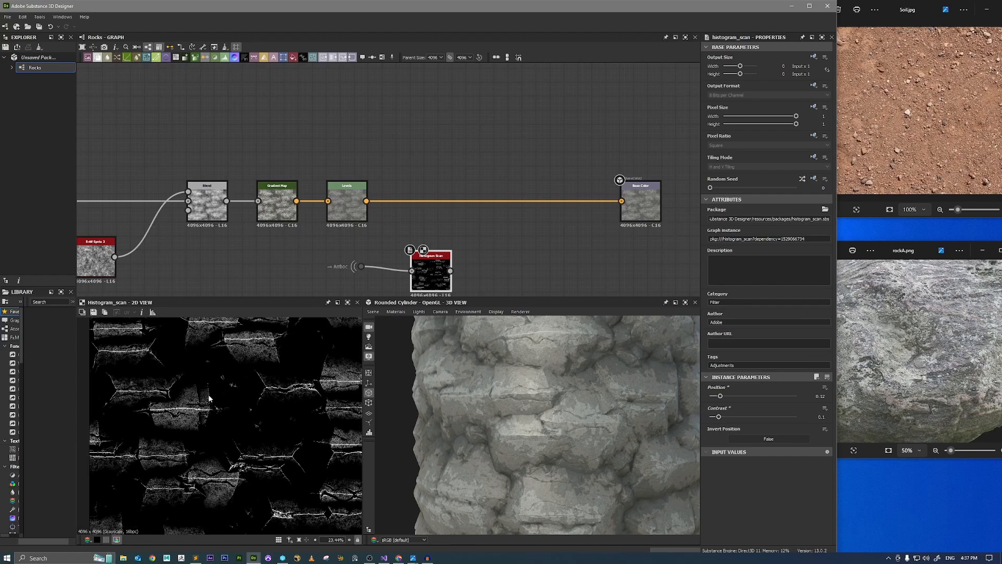
Add a Clouds 3 noise node below the Histogram Scan and preview it in 2D.
middle_drag(374, 280, 382, 239)
drag(352, 228, 407, 241)
text(cloud)
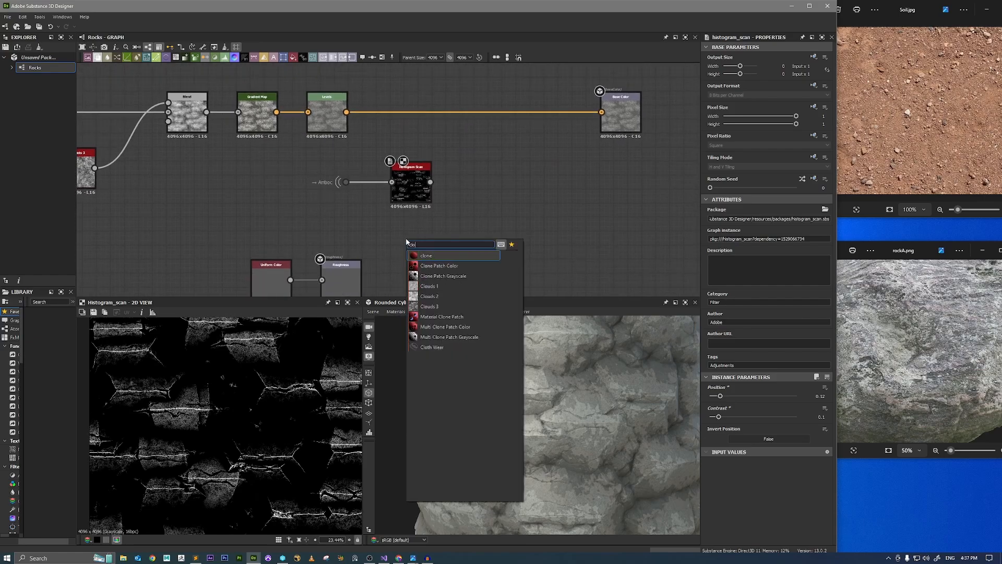
key(Down)
key(Down)
key(Return)
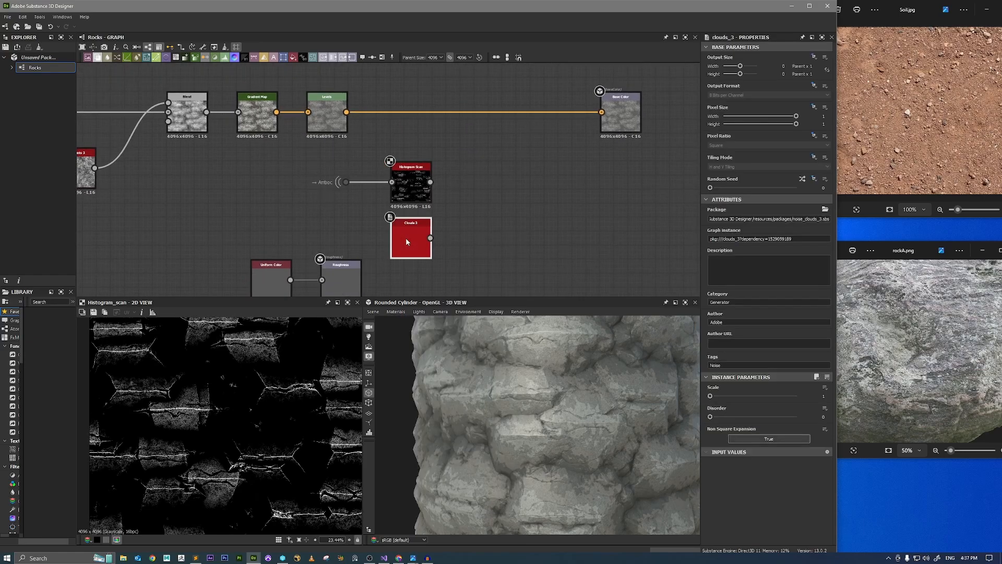
double_click(405, 238)
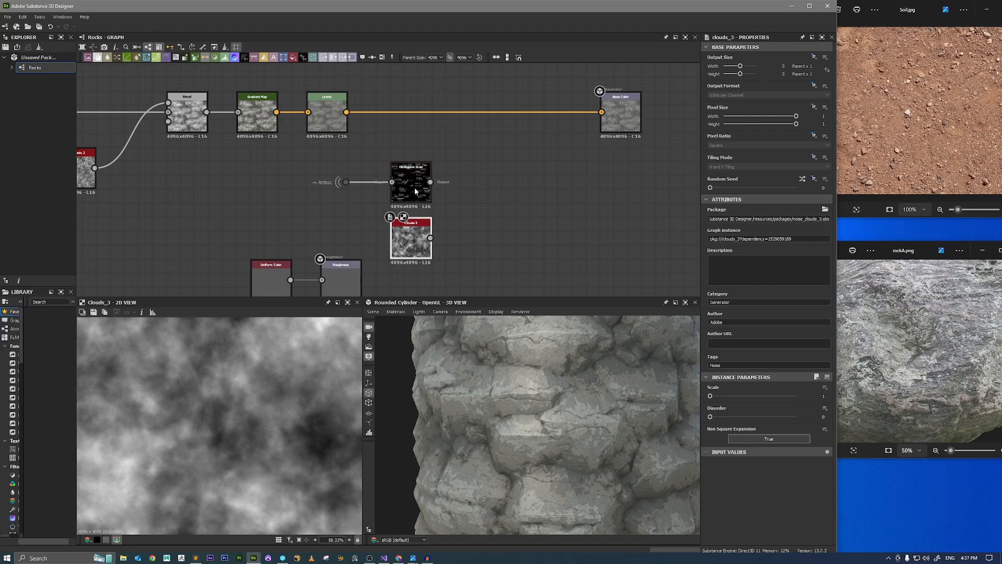
Add a Blend node with Clouds 3 as foreground over the Histogram Scan and preview it.
drag(430, 182, 481, 182)
text(bl)
key(Return)
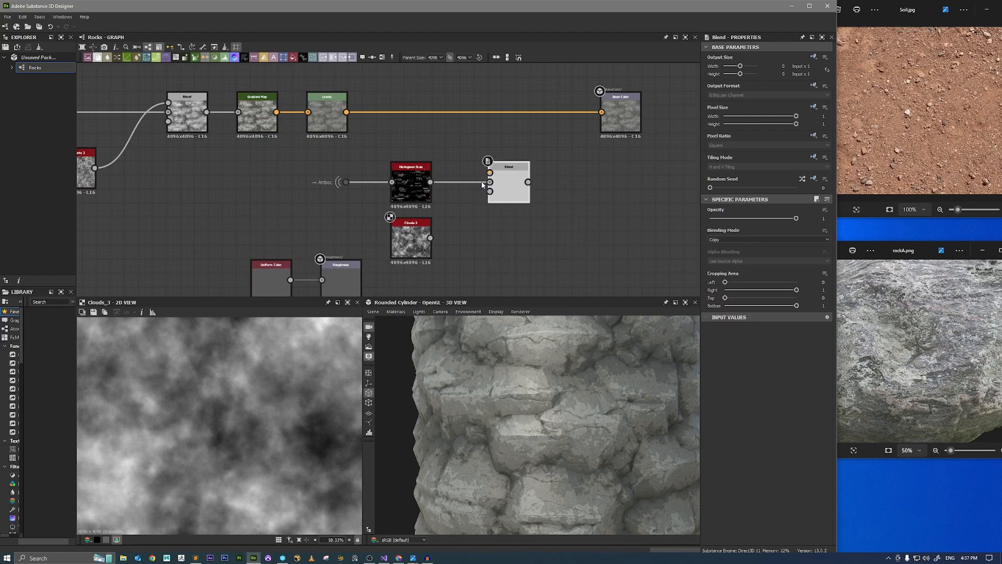
drag(430, 237, 430, 238)
double_click(507, 183)
Set the new Blend to Multiply with an opacity of 0.41.
click(736, 240)
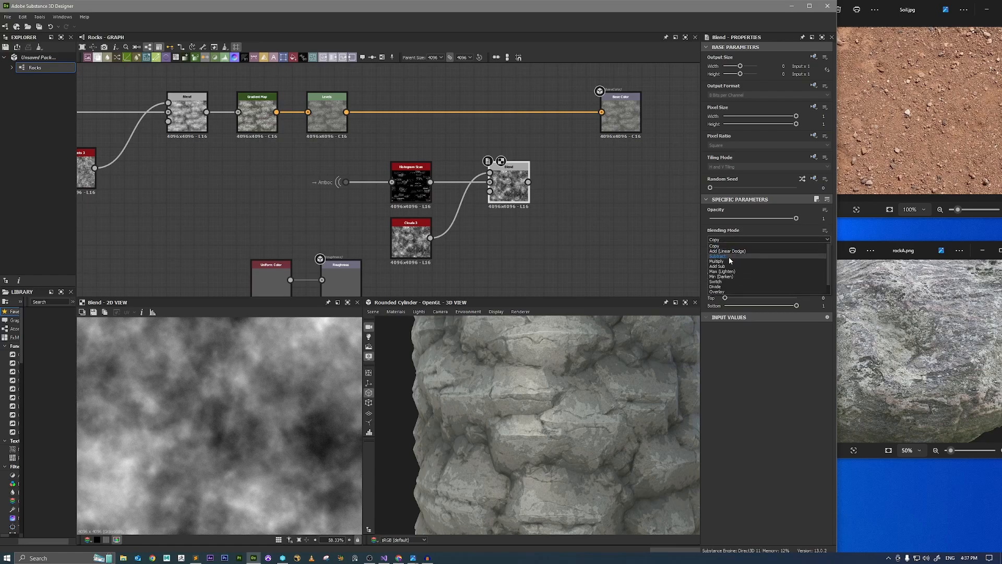
click(727, 255)
mouse_move(725, 218)
mouse_down()
mouse_move(678, 222)
mouse_move(744, 222)
mouse_up()
Move the whole group of base color nodes up, away from the roughness nodes below it.
scroll(466, 206, down, 1)
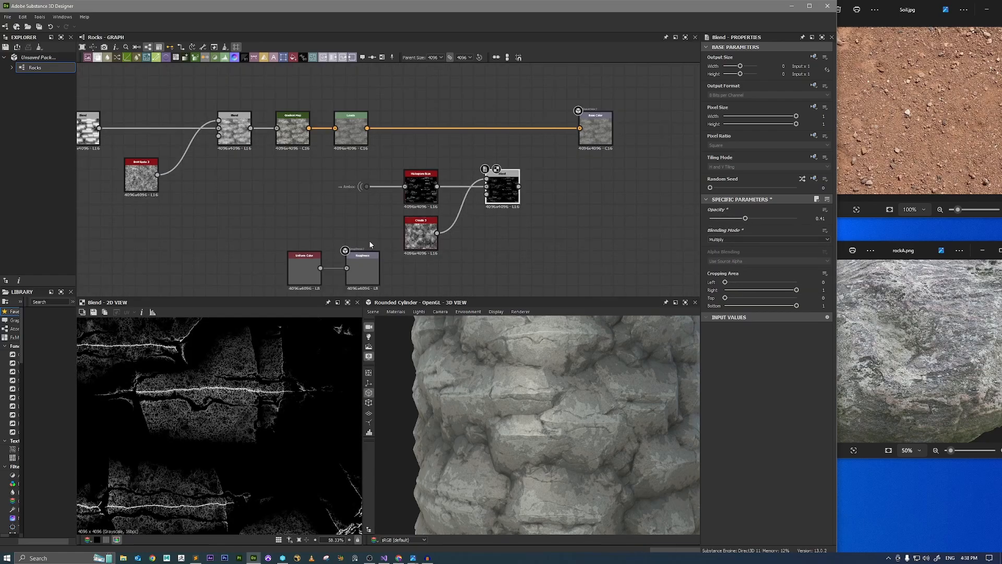
scroll(437, 214, down, 3)
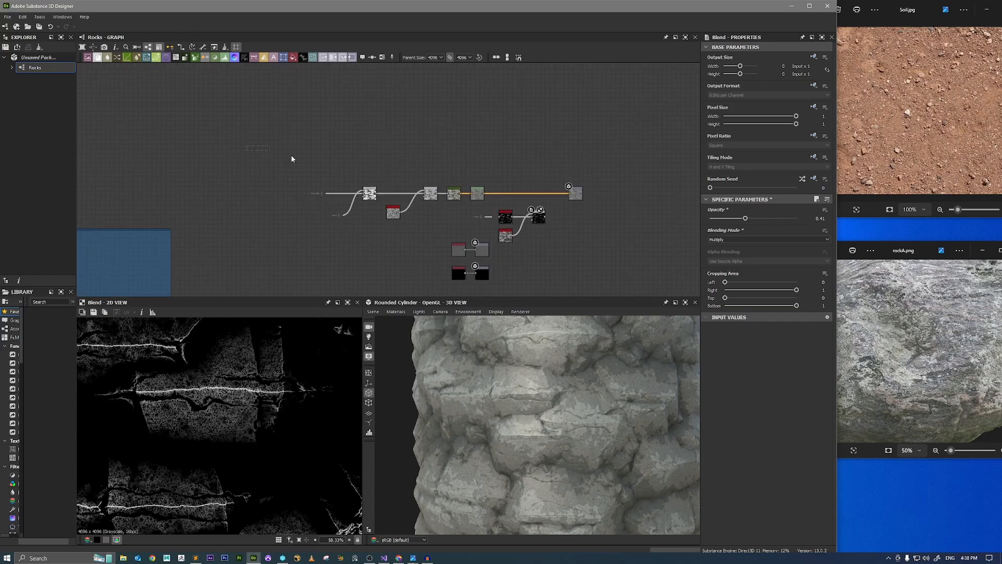
drag(246, 146, 589, 232)
middle_drag(526, 234, 493, 184)
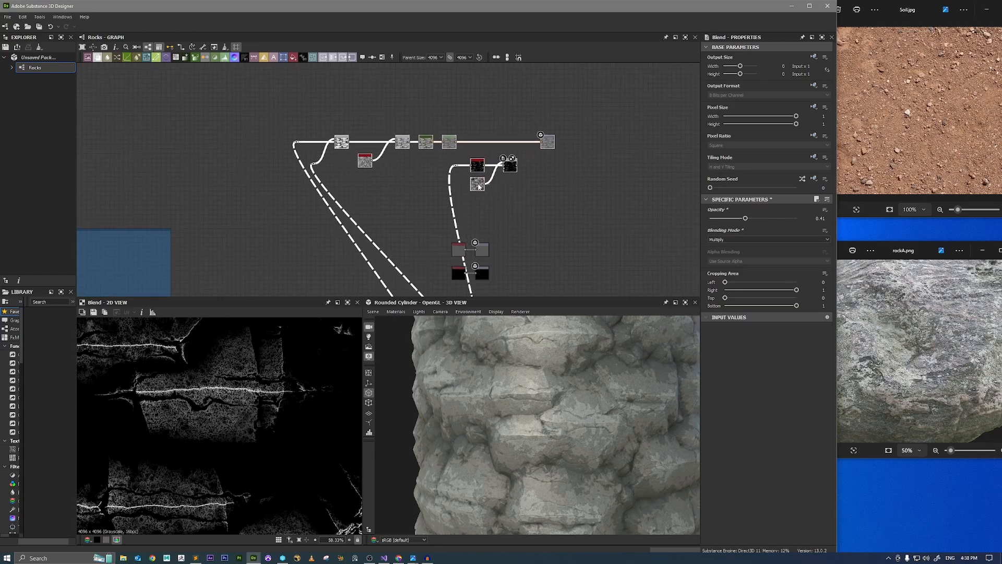
scroll(493, 184, up, 3)
click(543, 190)
scroll(469, 199, up, 3)
middle_drag(554, 169, 518, 225)
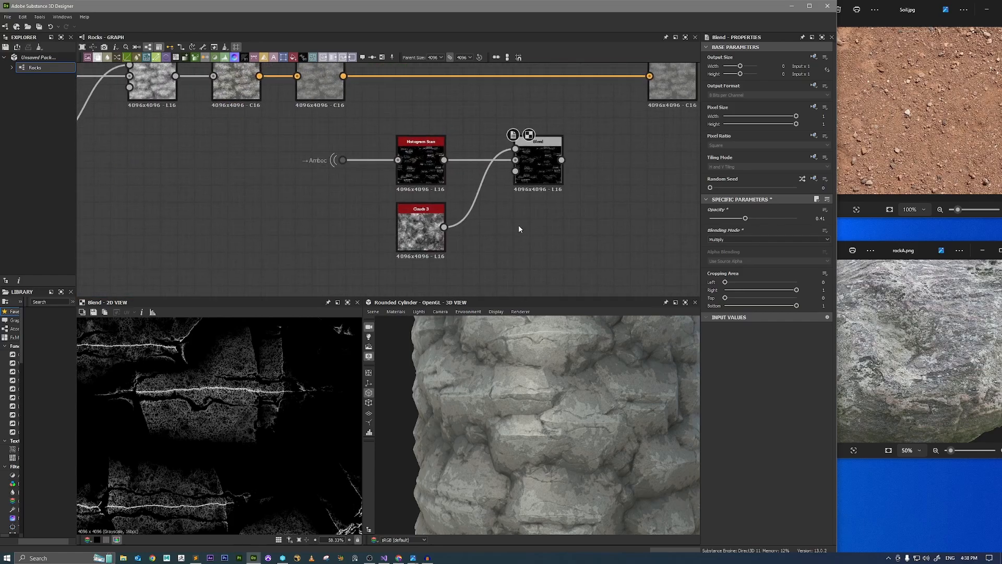
Move Clouds 3 away from the Blend node and insert a Levels node between them.
double_click(422, 231)
scroll(331, 339, down, 2)
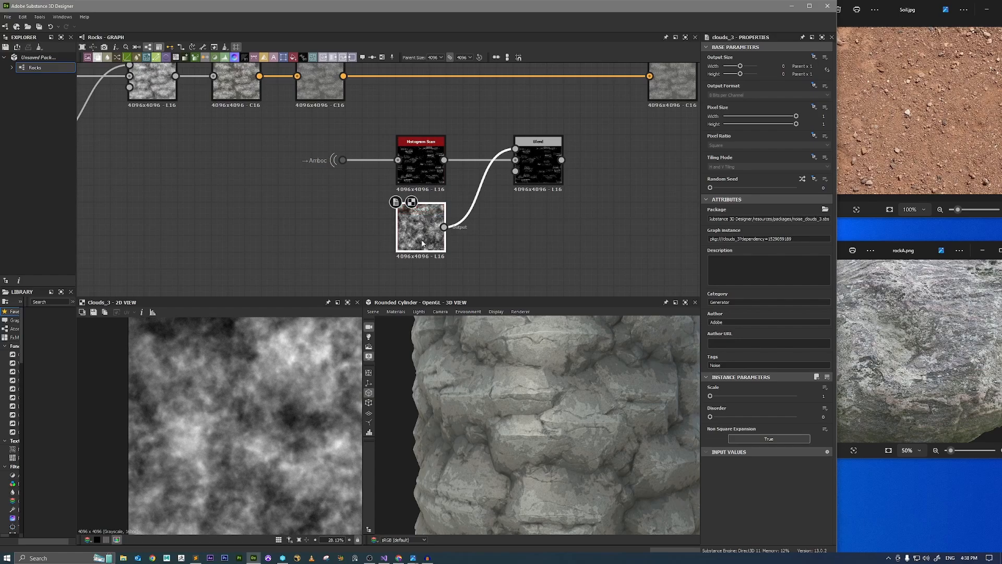
drag(431, 232, 346, 266)
key(space)
text(lev)
key(Return)
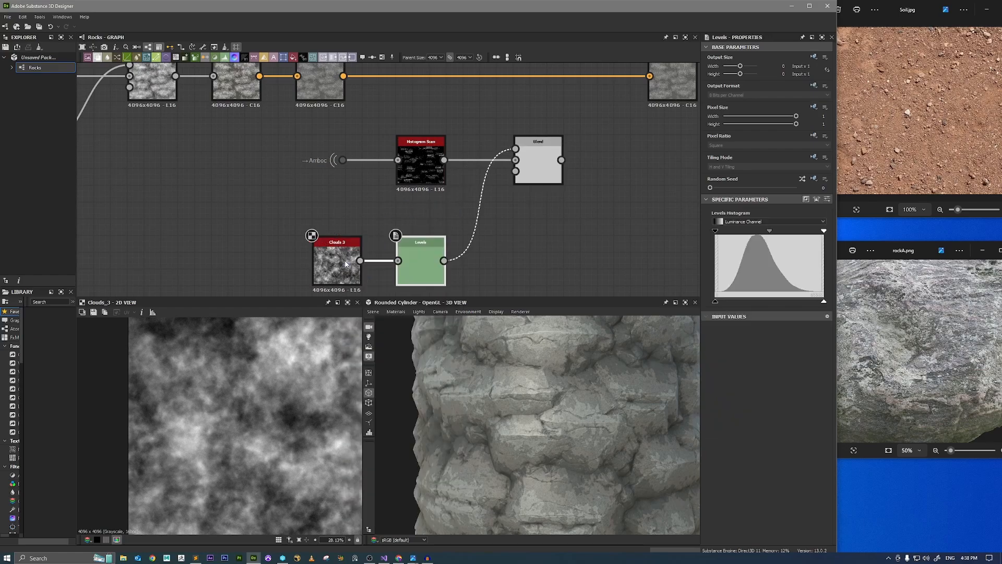
Preview the clouds' Levels node and raise its contrast by moving the input black and white levels inward.
double_click(421, 266)
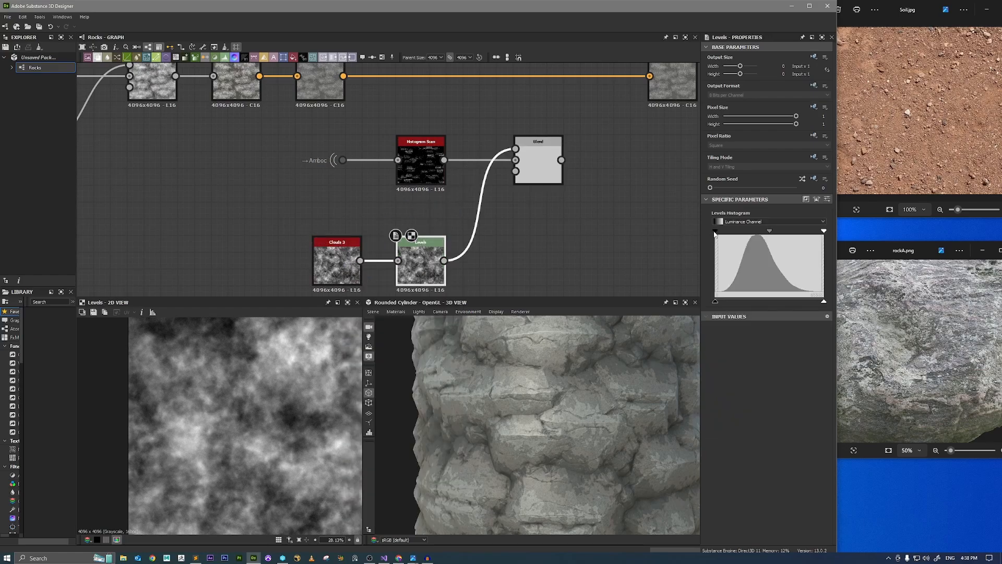
drag(715, 231, 728, 232)
drag(838, 227, 947, 236)
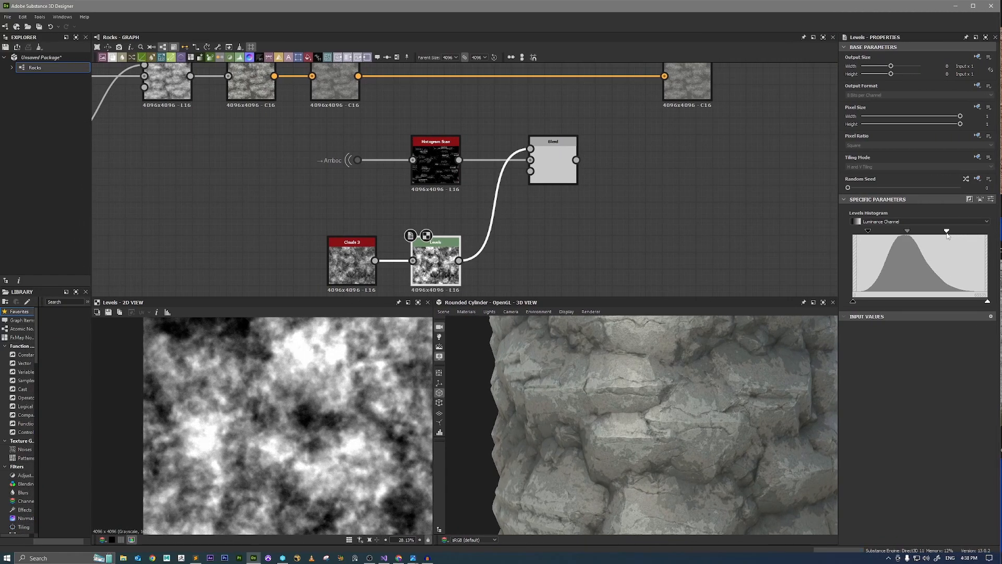
Set the Multiply Blend's opacity to 0.35 and narrow the clouds' Levels input range further to harden the patches.
double_click(553, 159)
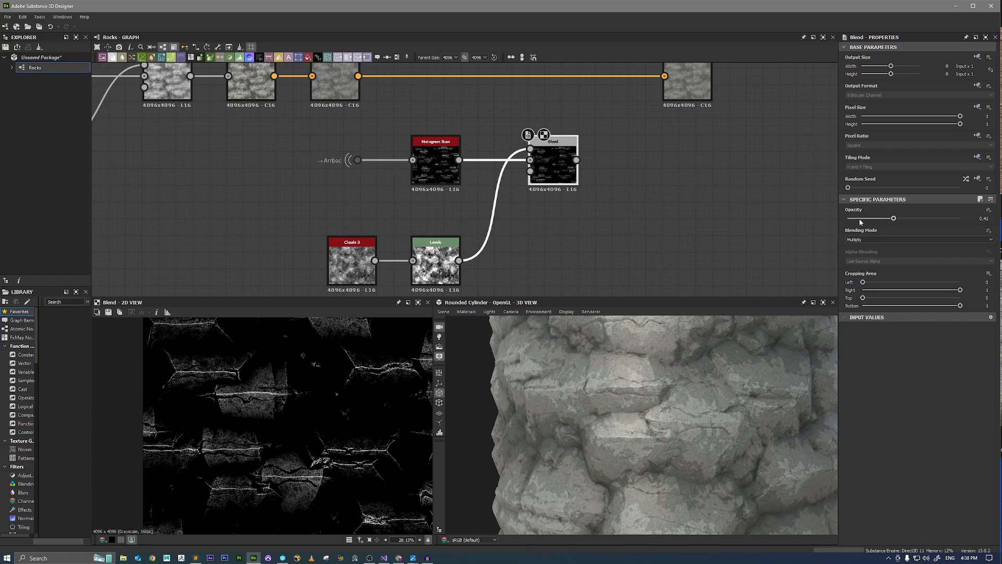
drag(861, 219, 878, 232)
click(435, 259)
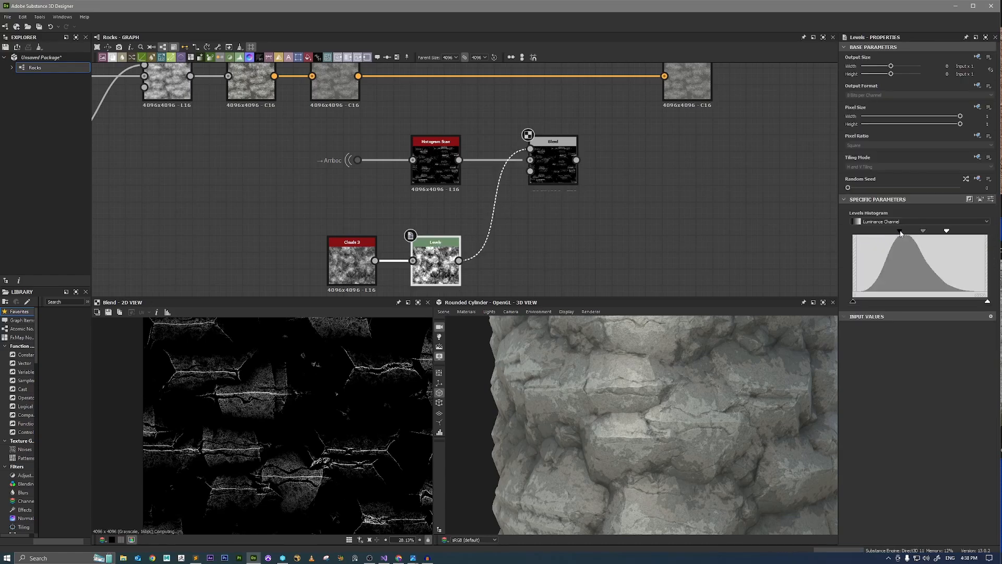
drag(948, 231, 906, 235)
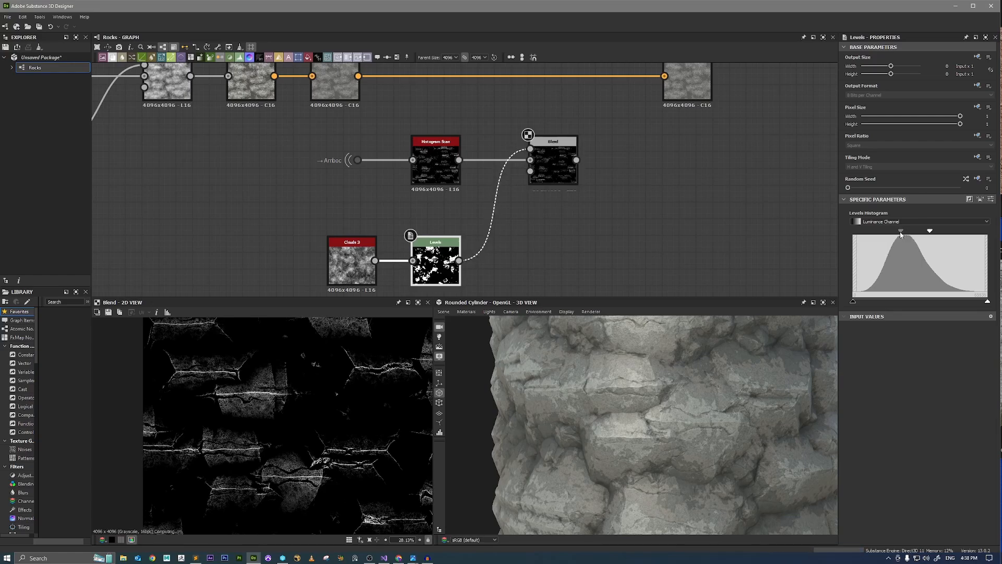
scroll(290, 383, up, 5)
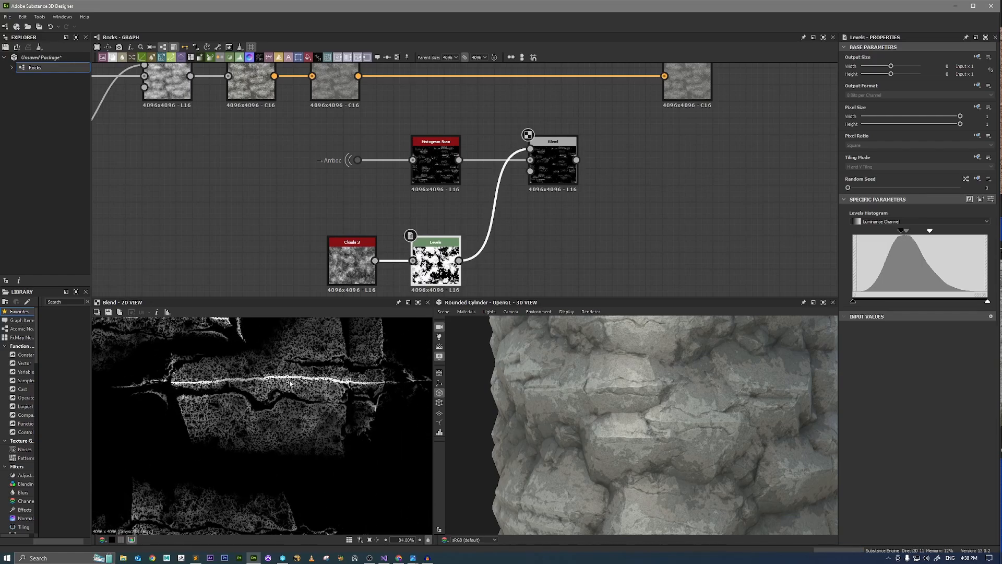
scroll(290, 383, down, 2)
Make room before the Base Color output and add a Gradient Map node close after the Multiply Blend.
middle_drag(689, 106, 613, 167)
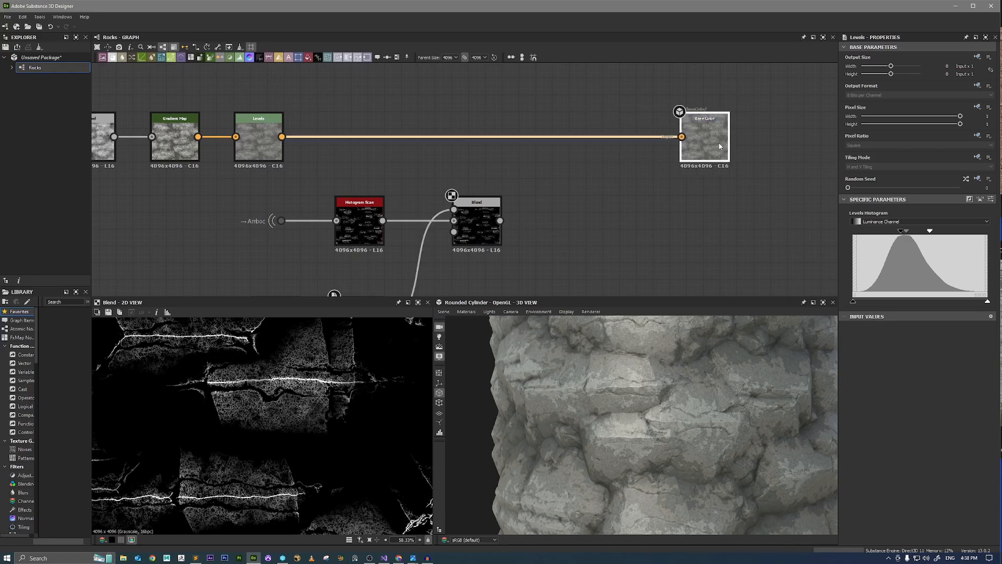
click(466, 231)
scroll(279, 396, down, 2)
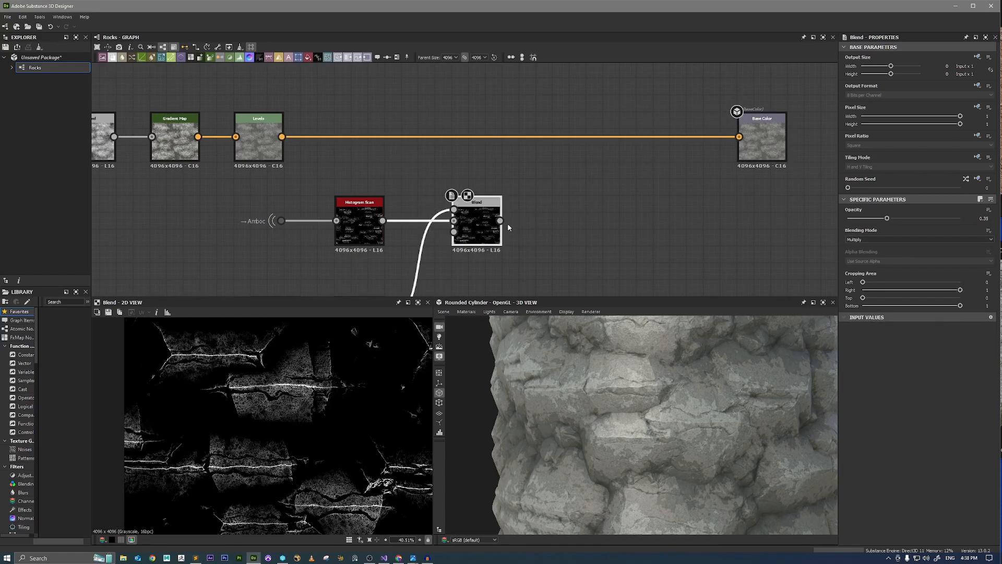
drag(499, 221, 573, 220)
text(gr)
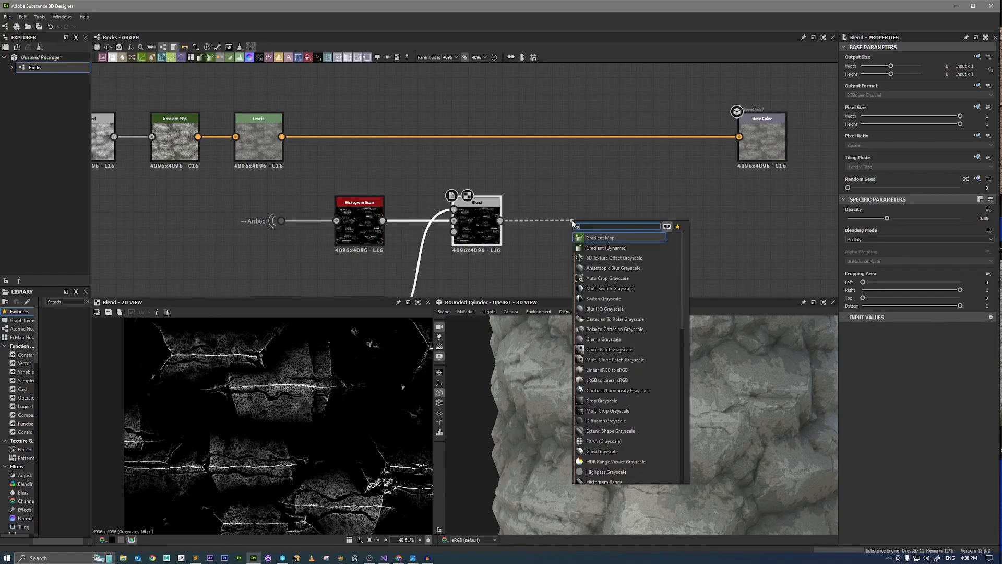
click(606, 241)
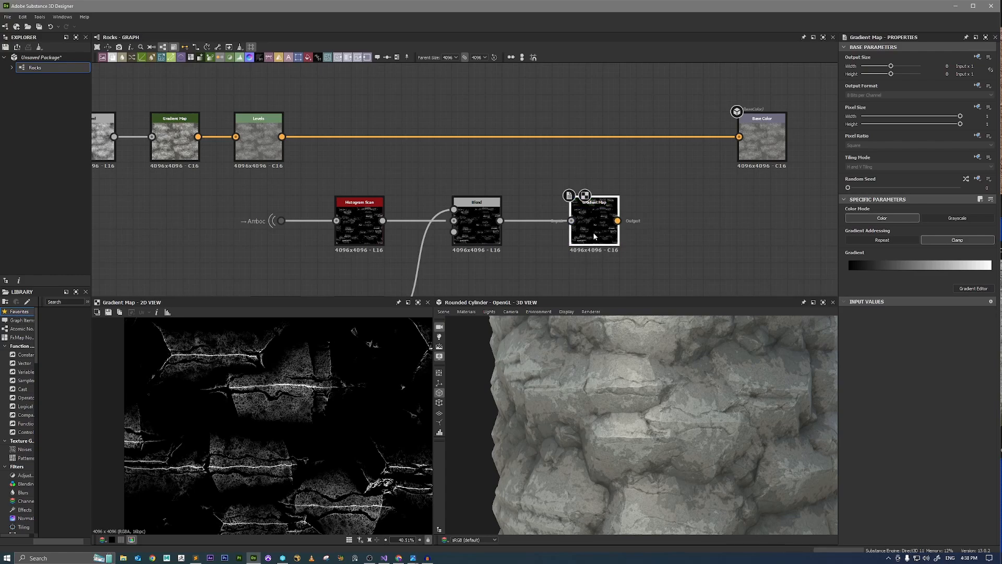
drag(603, 238, 572, 235)
Move the Base Color output farther from the rock color Levels node and insert a dot on their link.
middle_drag(633, 201, 542, 231)
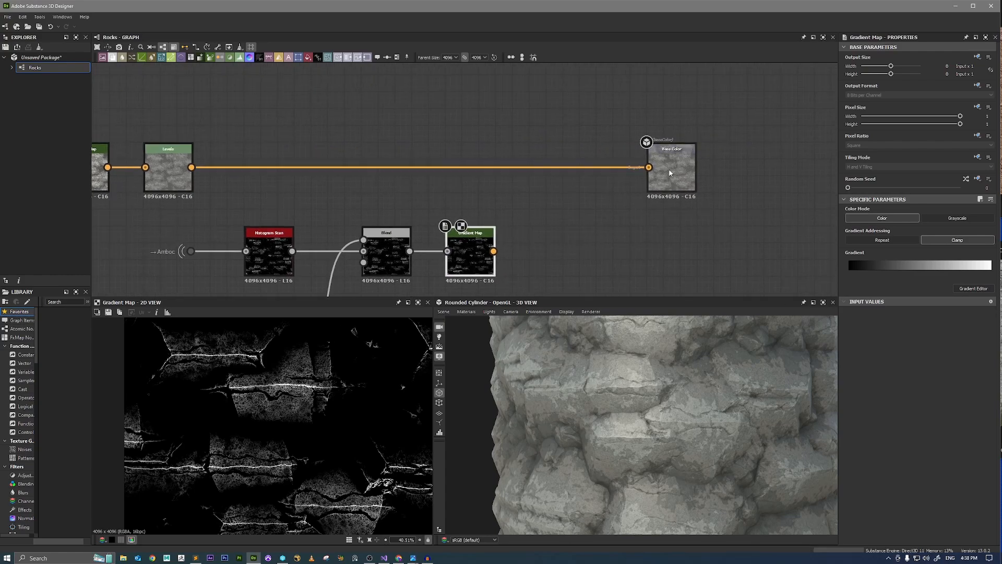
drag(671, 172, 757, 171)
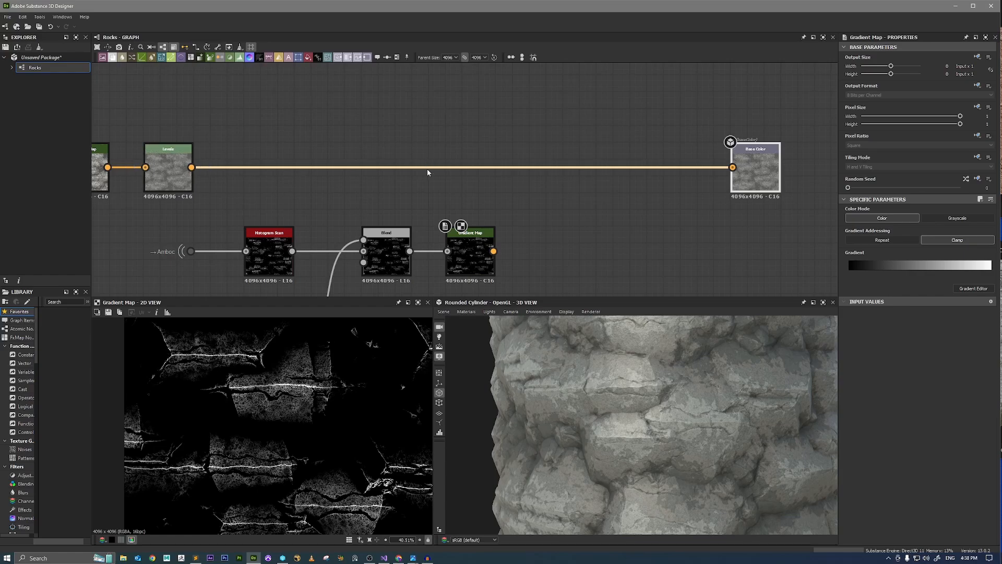
double_click(479, 168)
Branch a Blend node off the dot as background, connect the new Gradient Map as foreground, and preview it.
drag(547, 205, 547, 206)
text(blend)
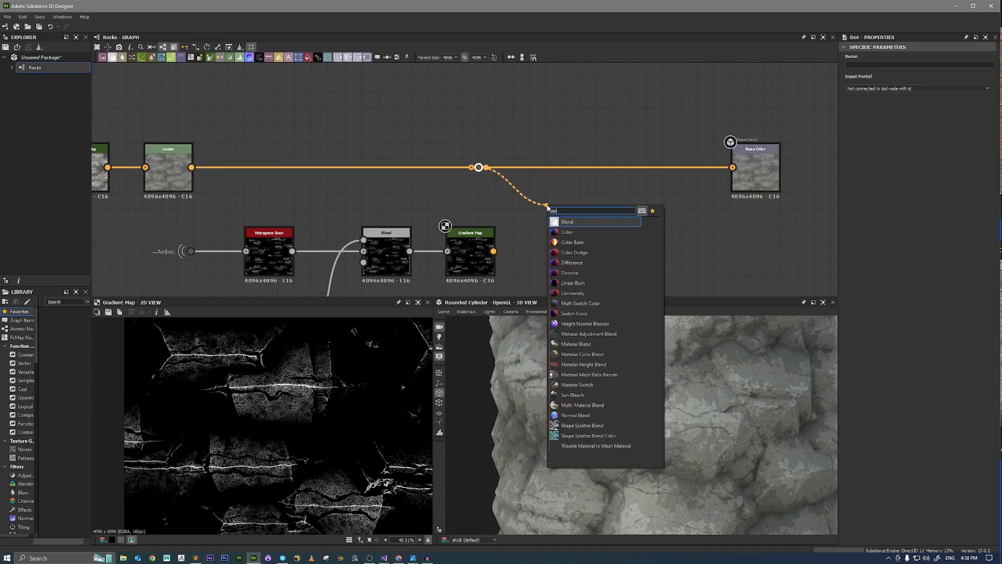
key(Return)
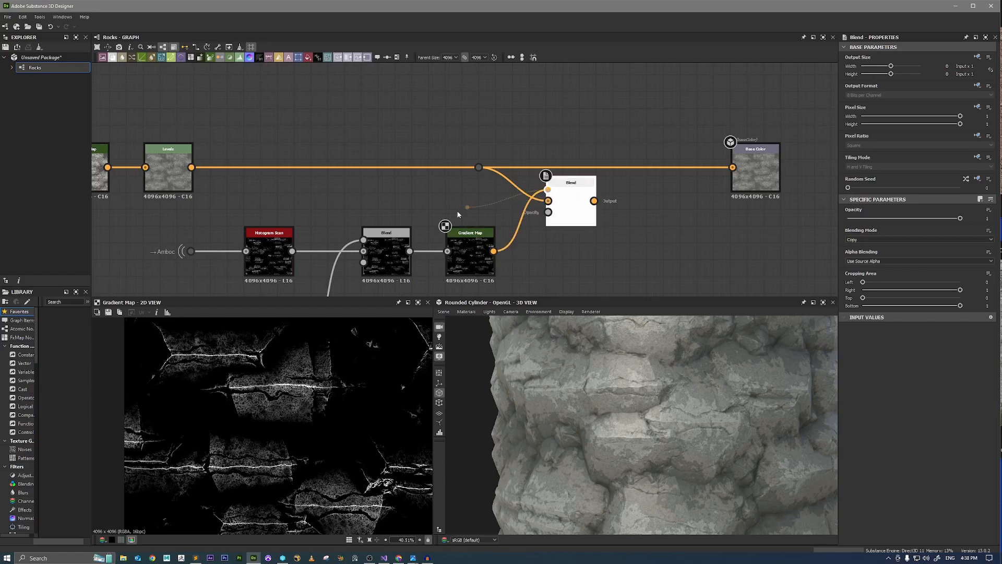
click(470, 256)
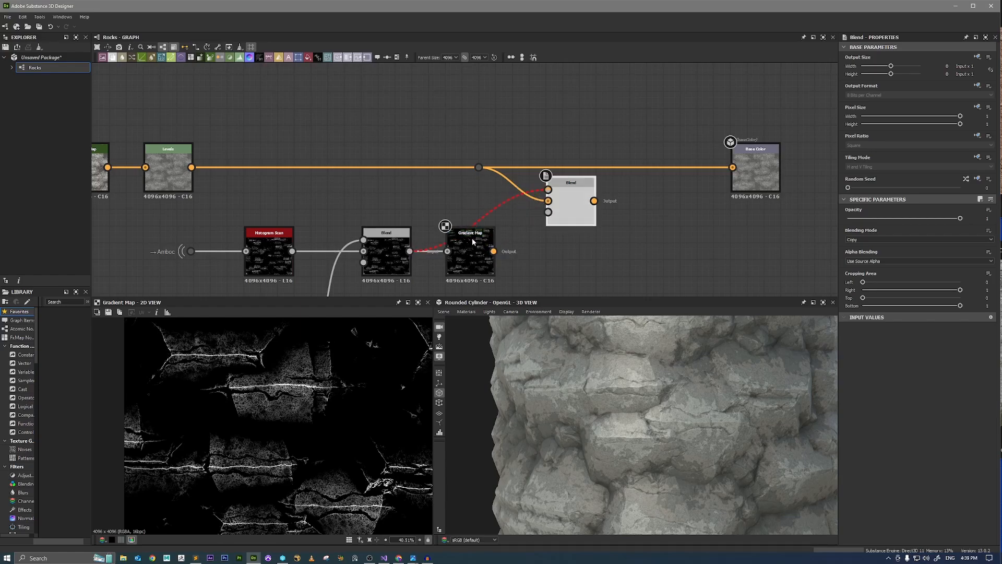
drag(520, 228, 548, 189)
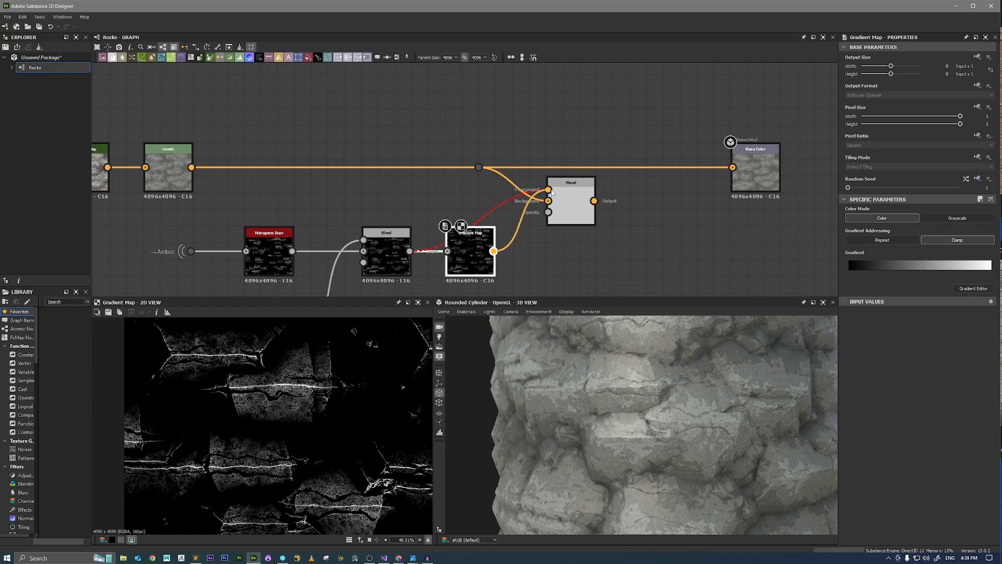
click(568, 202)
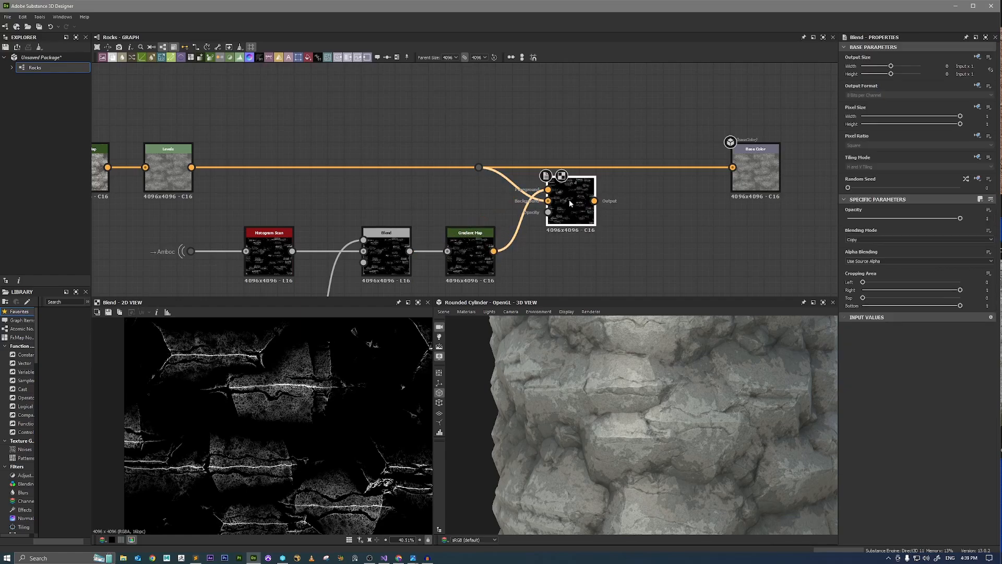
Set the new Blend to Add (Linear Dodge) and lower its opacity so the crack highlights stay faint.
click(863, 240)
click(867, 251)
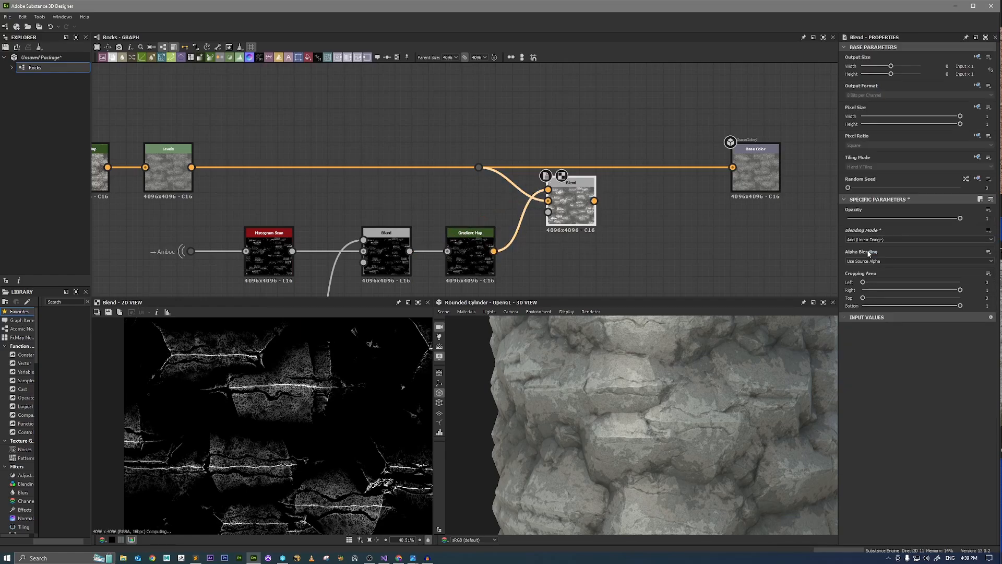
scroll(329, 406, down, 5)
scroll(376, 390, up, 5)
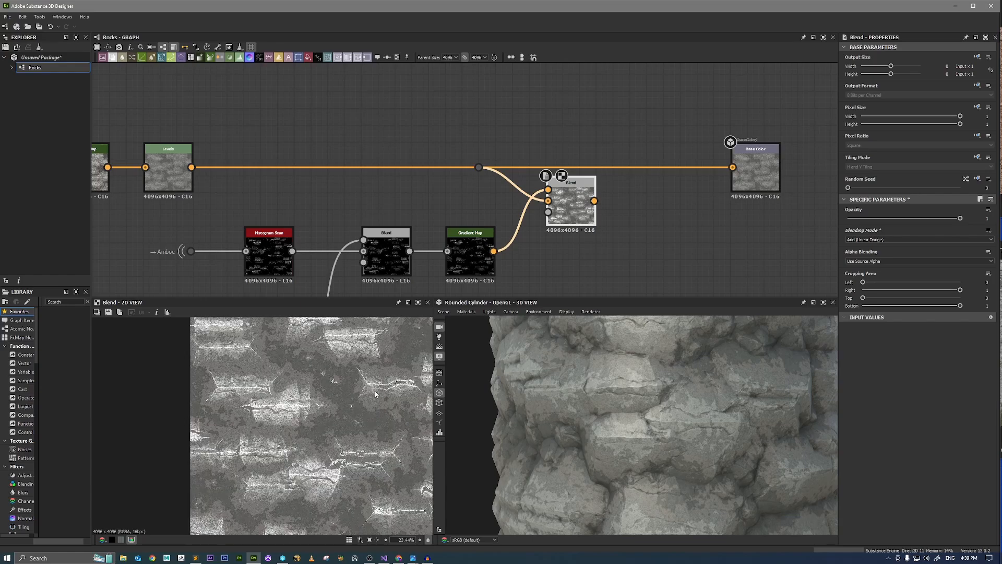
drag(883, 219, 869, 220)
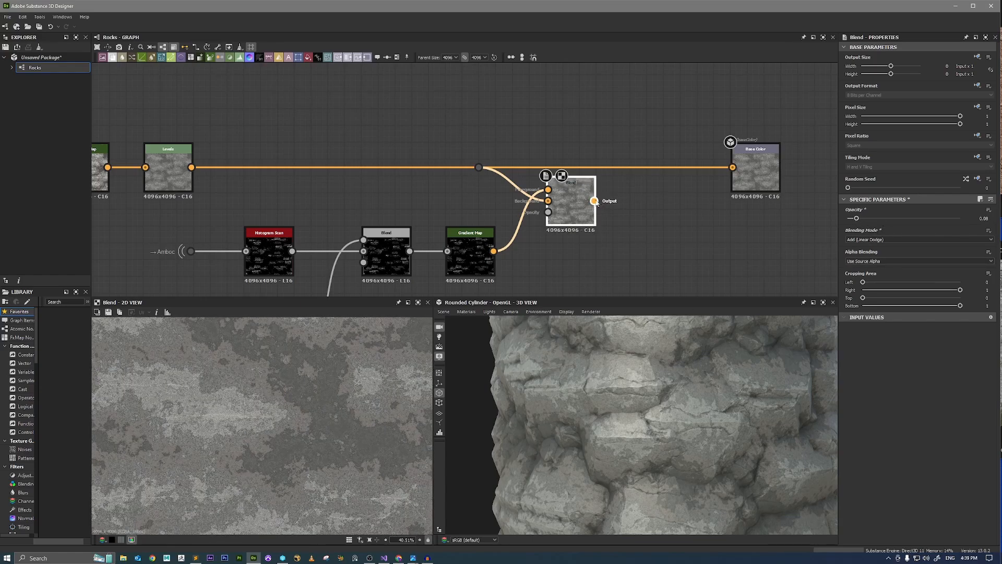
Feed the Add (Linear Dodge) Blend into the Base Color output and line it up with the main chain.
drag(710, 179, 733, 167)
drag(573, 205, 605, 169)
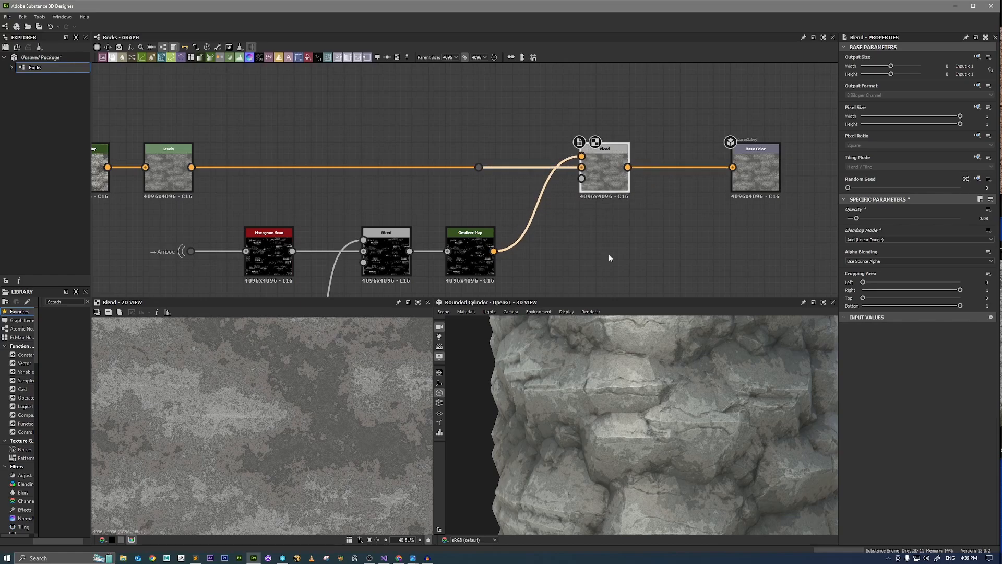
drag(640, 377, 673, 422)
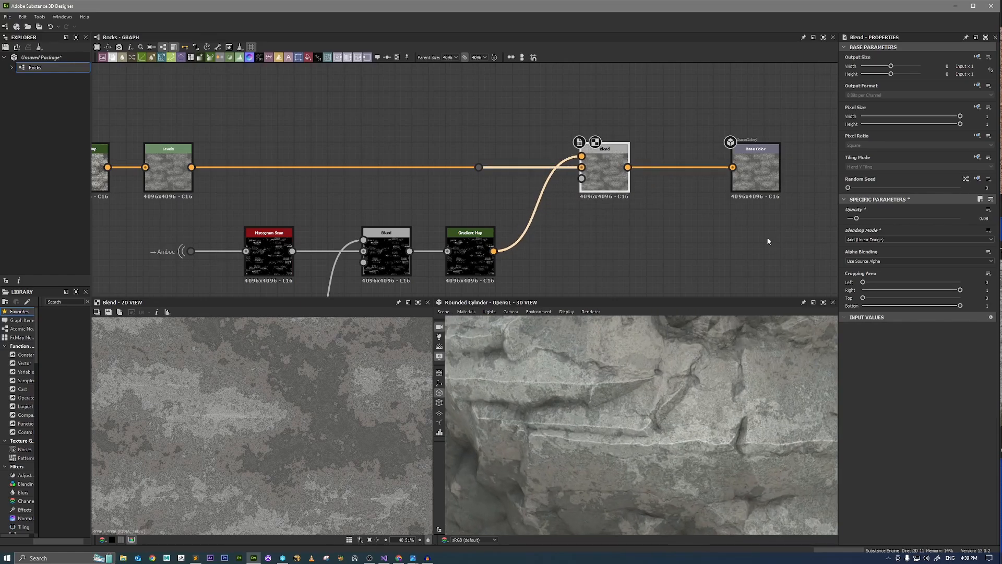
Set the Add (Linear Dodge) Blend's opacity to 0.3 and check the crack highlights on the cylinder.
drag(856, 218, 881, 220)
scroll(592, 371, down, 5)
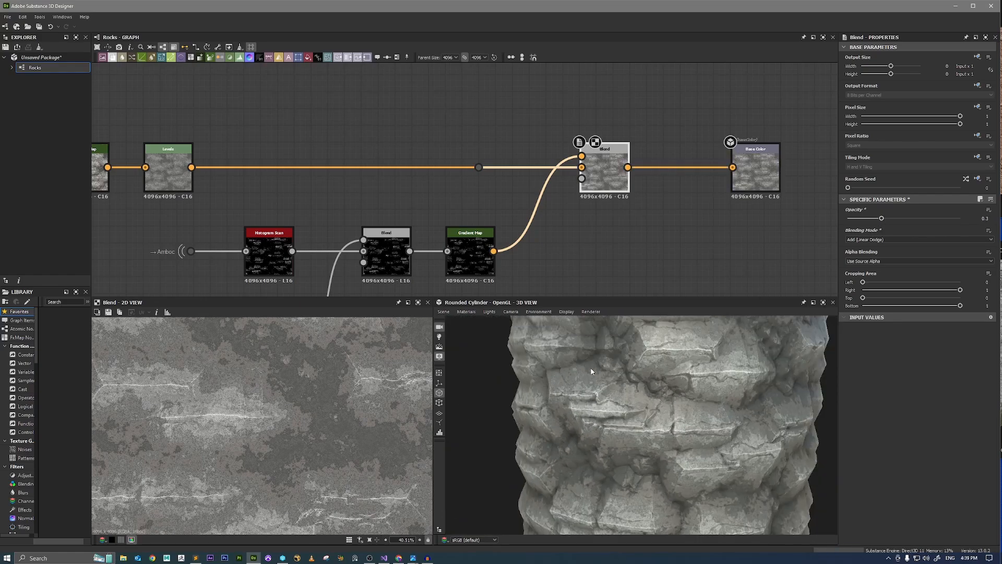
scroll(591, 371, up, 8)
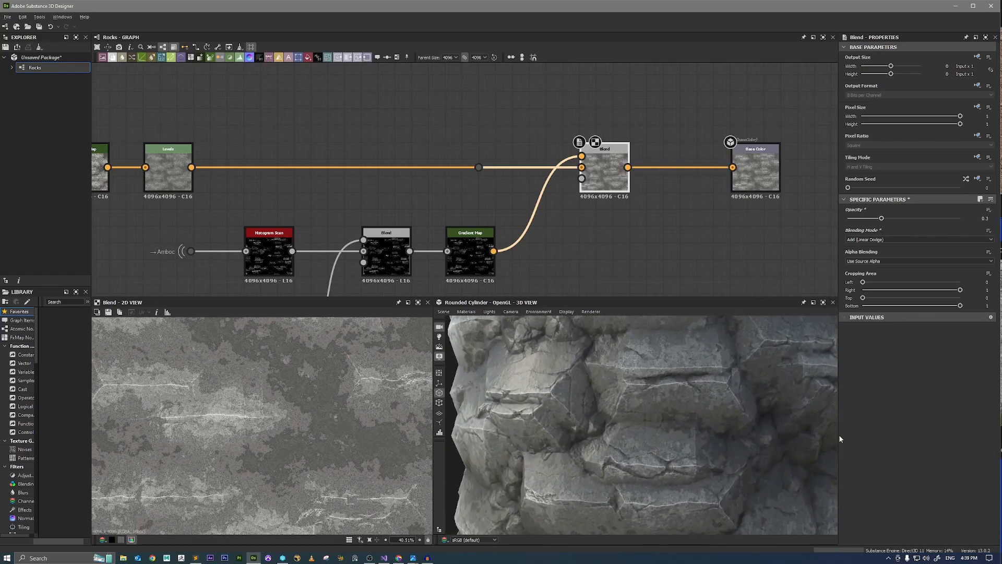
drag(840, 438, 717, 406)
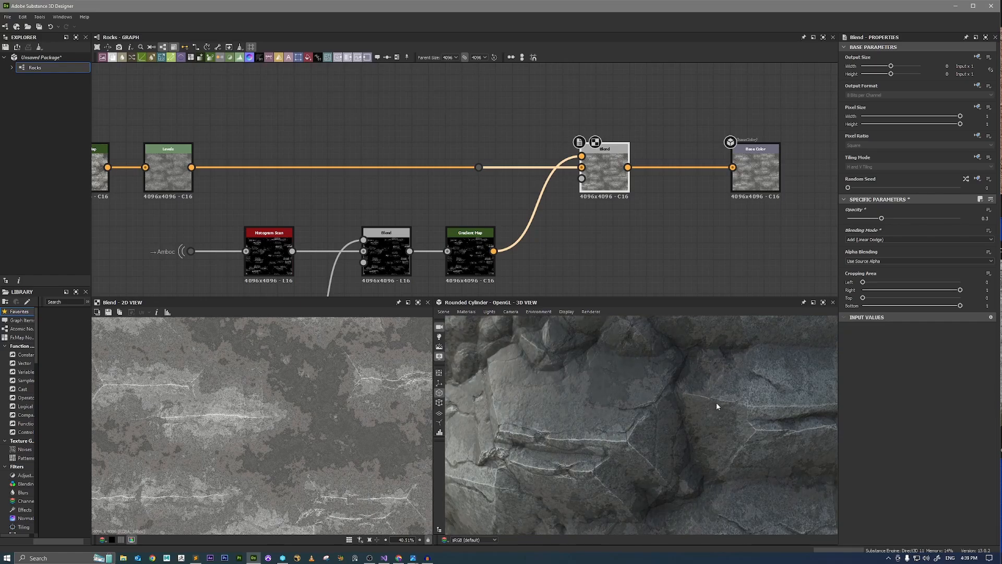
mouse_move(716, 404)
ctrl+shift+right_down()
mouse_move(761, 402)
mouse_move(697, 403)
mouse_move(773, 402)
mouse_move(670, 403)
ctrl+shift+right_up()
scroll(681, 197, down, 3)
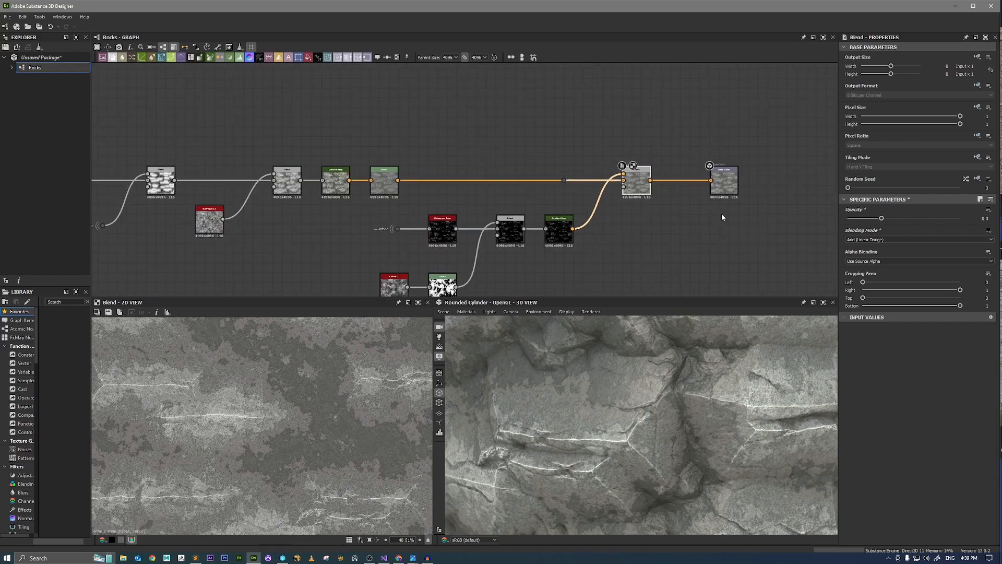
Move the Base Color output farther from the Add Blend and inspect the highlighted rocks from other angles.
middle_drag(722, 214, 652, 202)
drag(670, 174, 787, 174)
scroll(611, 388, down, 5)
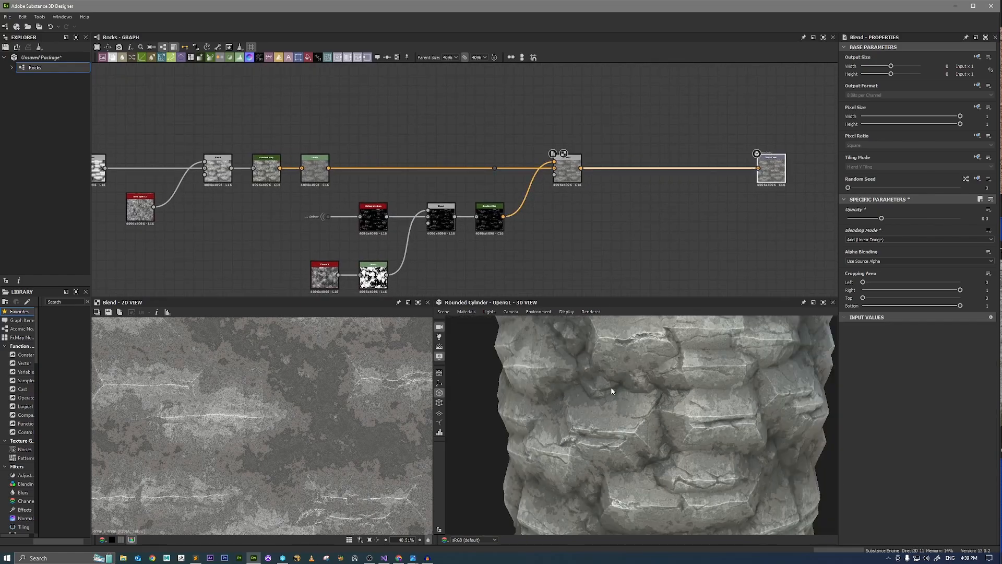
scroll(611, 388, down, 5)
drag(611, 387, 699, 413)
scroll(703, 415, up, 5)
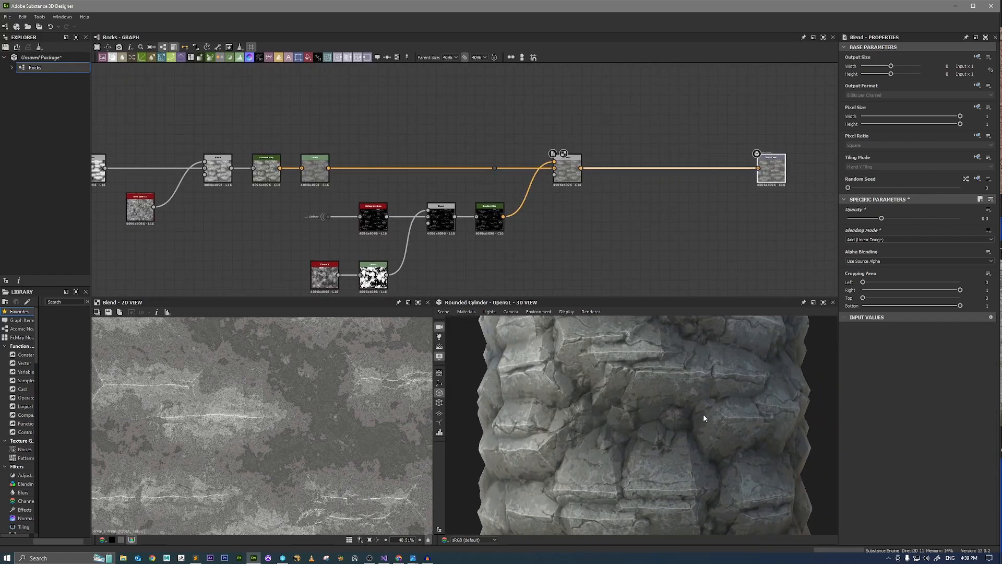
ctrl+shift+right_drag(703, 418, 635, 327)
Duplicate the Amboc portal dot and place the copy below the wire between the Add Blend and Base Color.
scroll(360, 234, up, 4)
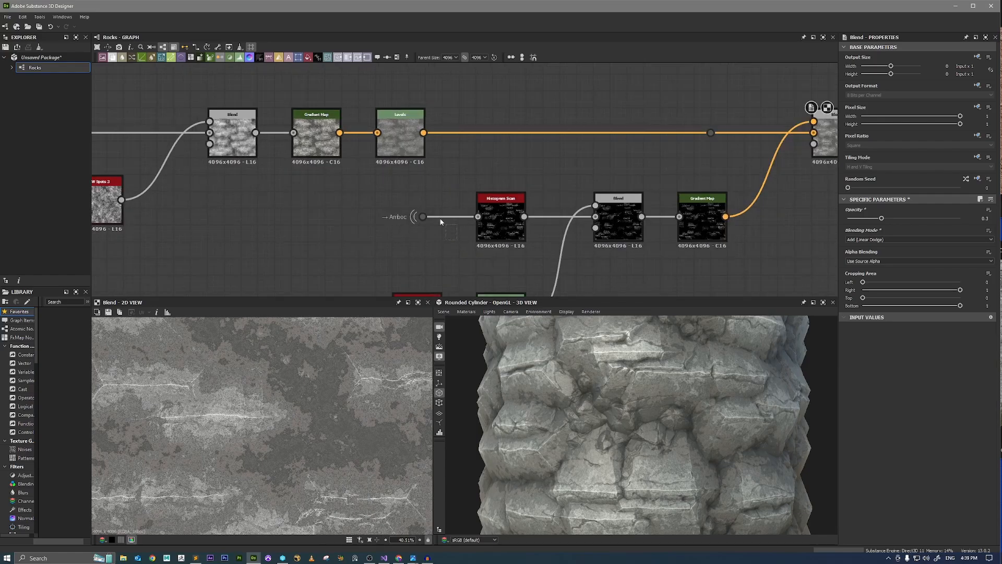
middle_drag(783, 248, 381, 192)
key(ctrl+v)
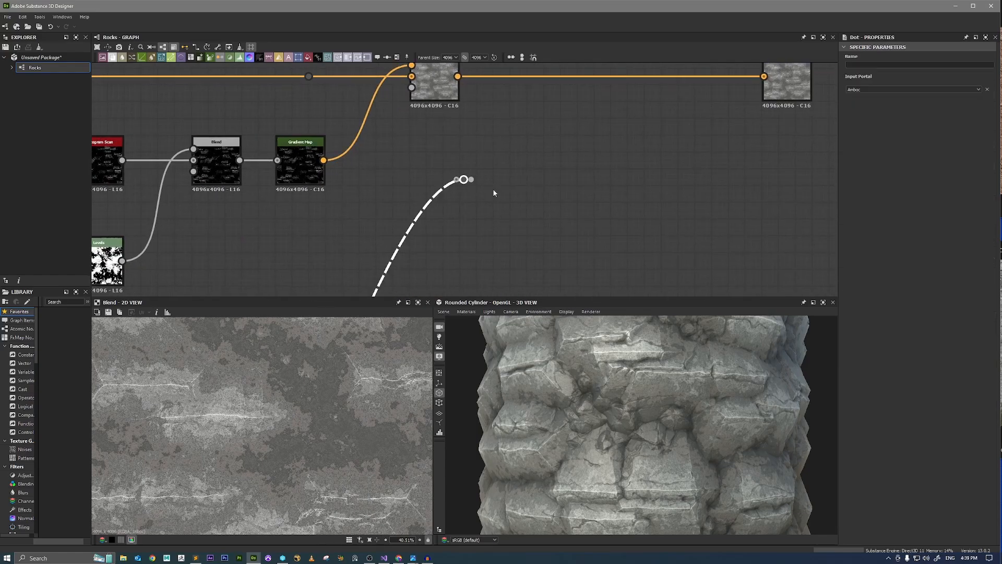
drag(464, 178, 465, 179)
middle_drag(467, 182, 450, 260)
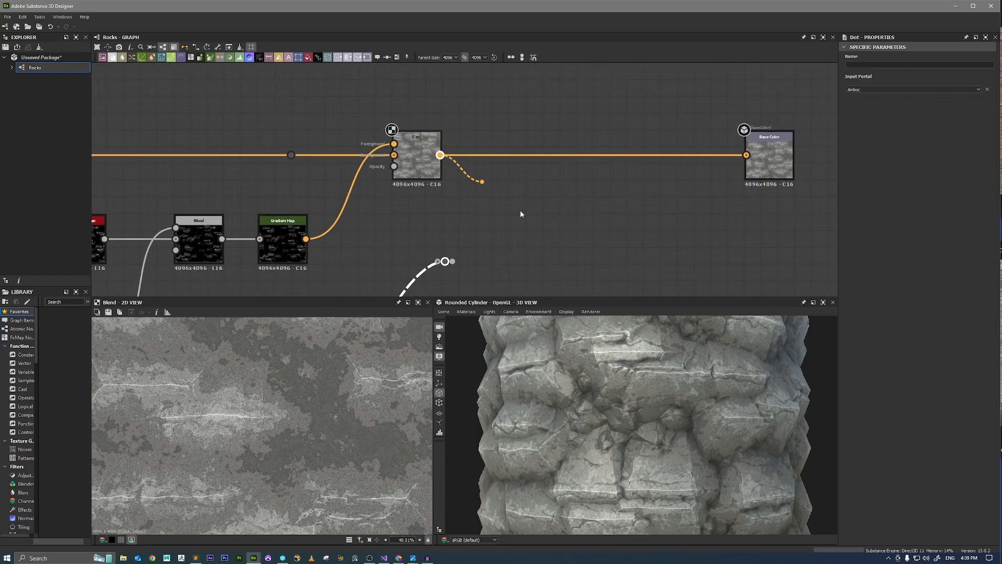
Branch a new Blend node off the Add Blend's output as background and move it farther along.
drag(521, 211, 542, 225)
text(bl)
key(Return)
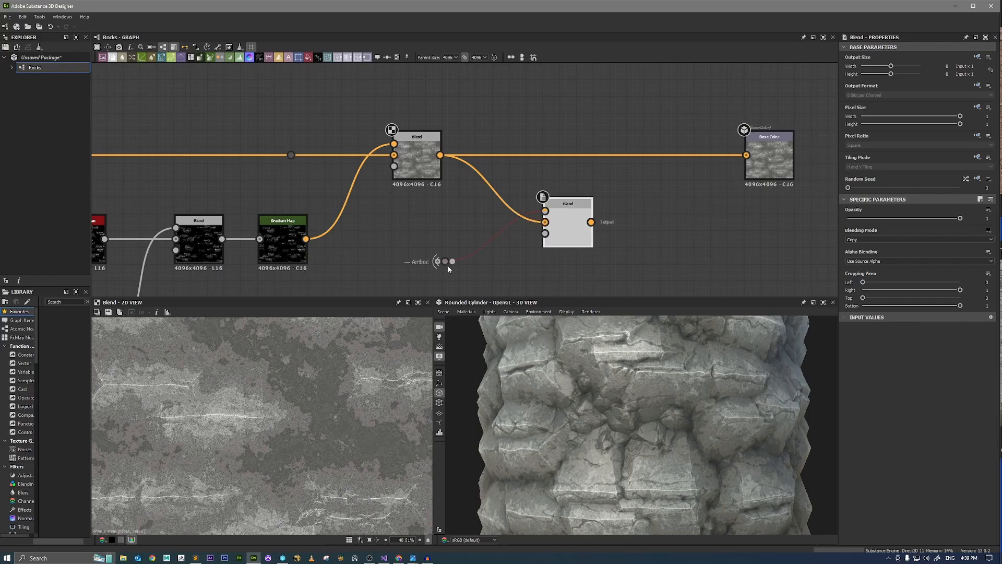
drag(562, 226, 611, 227)
Add a Gradient Map between the copied Amboc portal and the new Blend's foreground, align the portal, and preview the map.
drag(453, 262, 594, 221)
text(gradient)
key(Return)
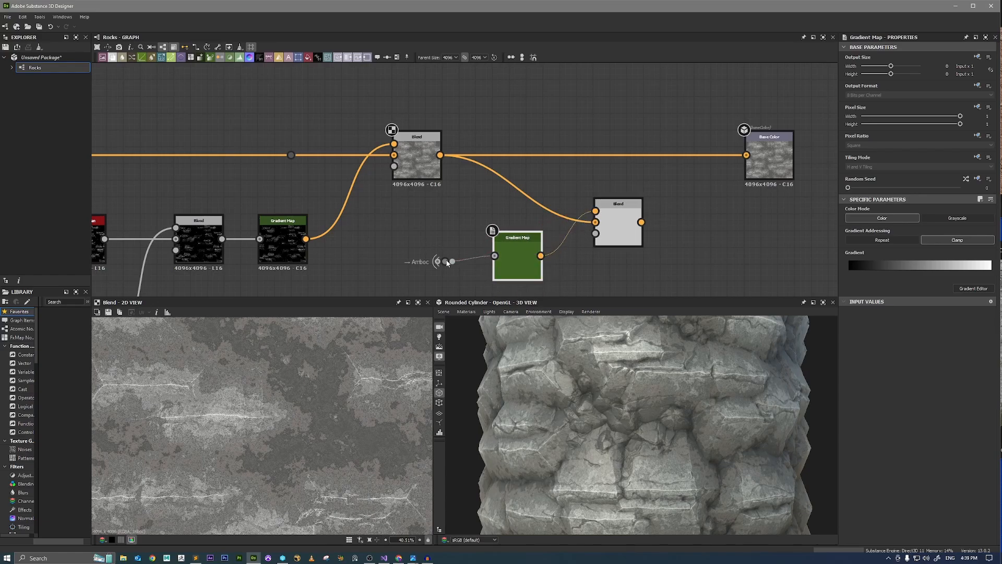
drag(445, 262, 452, 256)
double_click(517, 262)
Preview the new Blend, set its mode to Multiply, and set its opacity to 0.54.
double_click(621, 236)
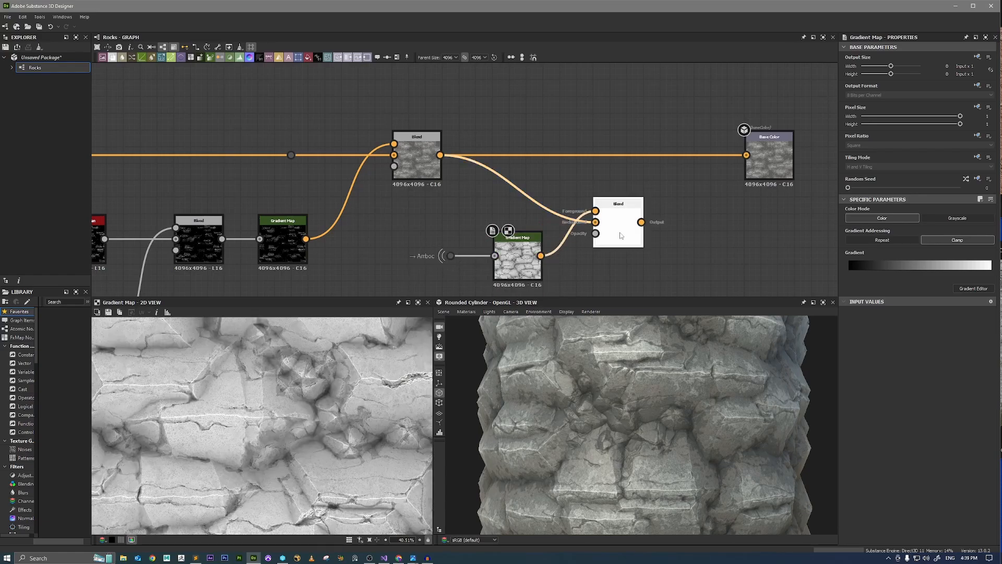
click(887, 239)
click(868, 260)
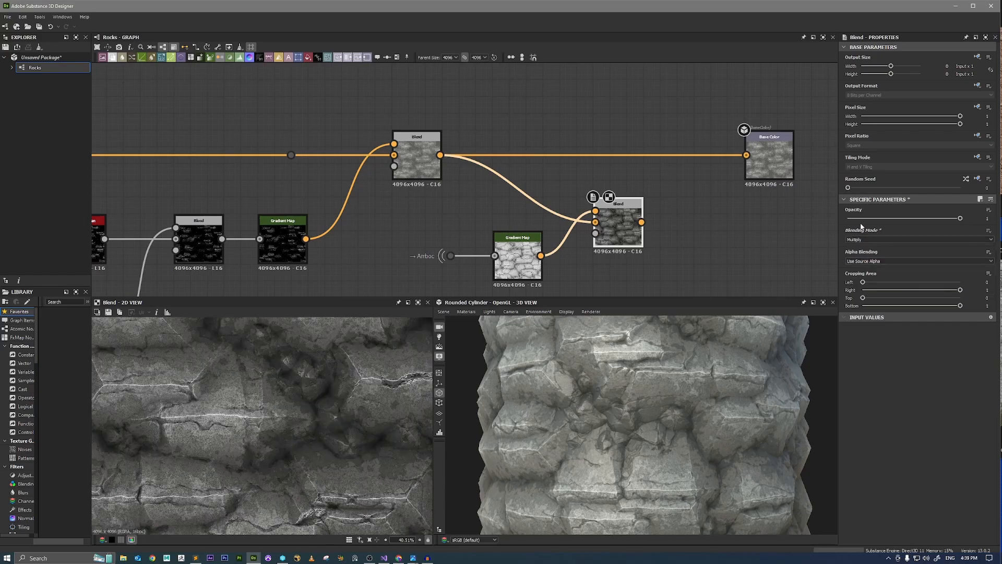
drag(959, 218, 834, 223)
scroll(226, 406, down, 3)
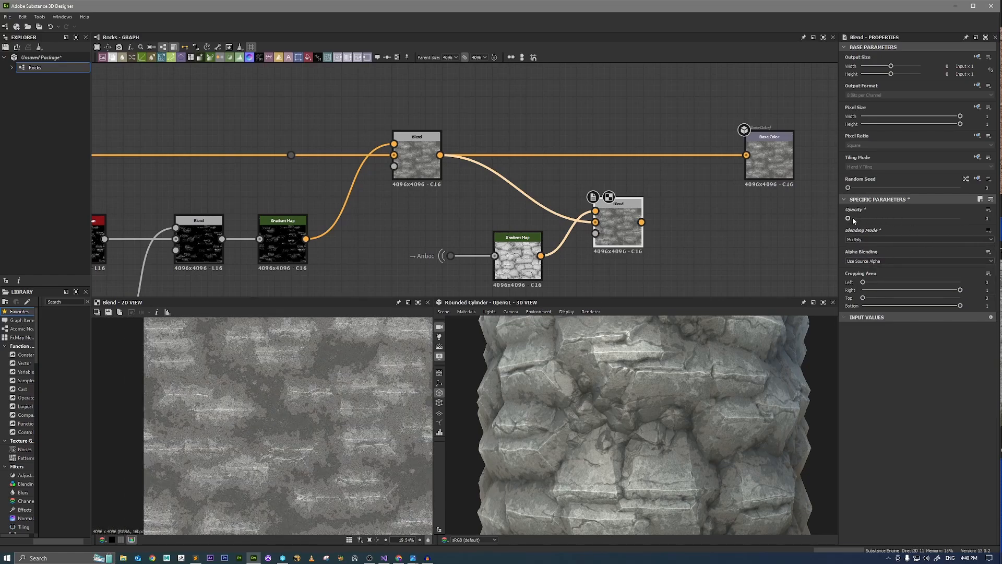
drag(848, 218, 905, 220)
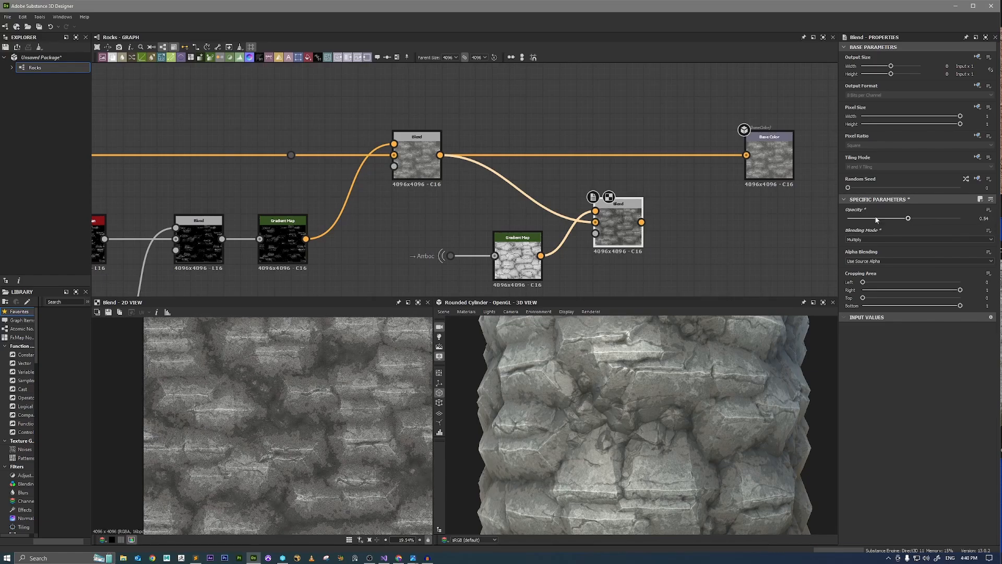
Feed the Multiply Blend into the Base Color output, line it up with the main chain, and inspect the darkened crevices.
drag(746, 167, 747, 158)
drag(620, 220, 643, 153)
scroll(687, 401, down, 3)
drag(687, 401, 713, 392)
scroll(765, 440, up, 3)
scroll(629, 379, up, 3)
mouse_move(628, 379)
mouse_down()
mouse_move(651, 378)
mouse_move(629, 379)
mouse_up()
scroll(573, 233, down, 1)
scroll(573, 233, down, 3)
Set the grayscale value of the Uniform Color feeding the Roughness output to 0.48.
middle_drag(512, 147, 658, 259)
scroll(505, 201, down, 1)
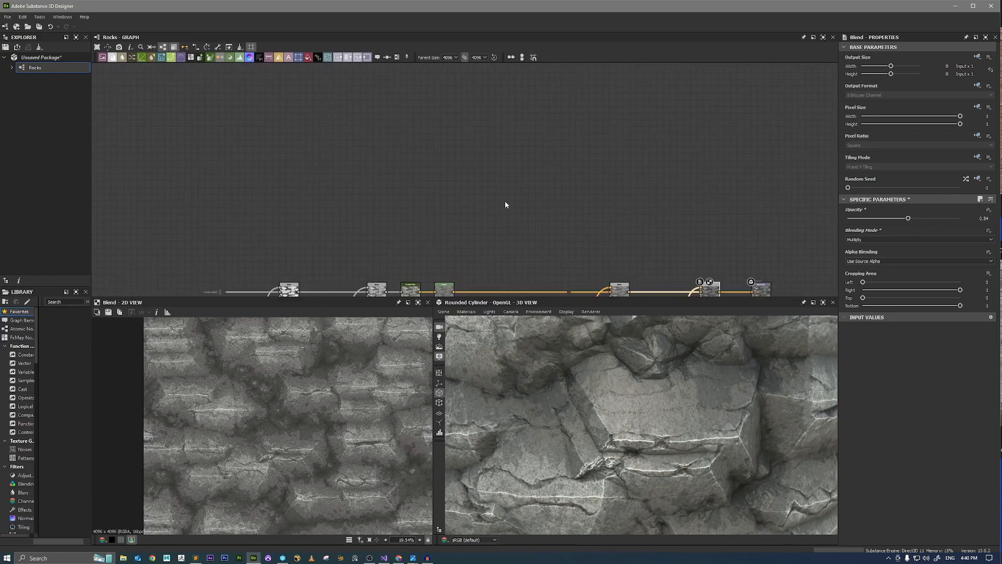
middle_drag(465, 287, 494, 155)
scroll(492, 197, down, 4)
middle_drag(495, 263, 504, 192)
scroll(504, 192, up, 5)
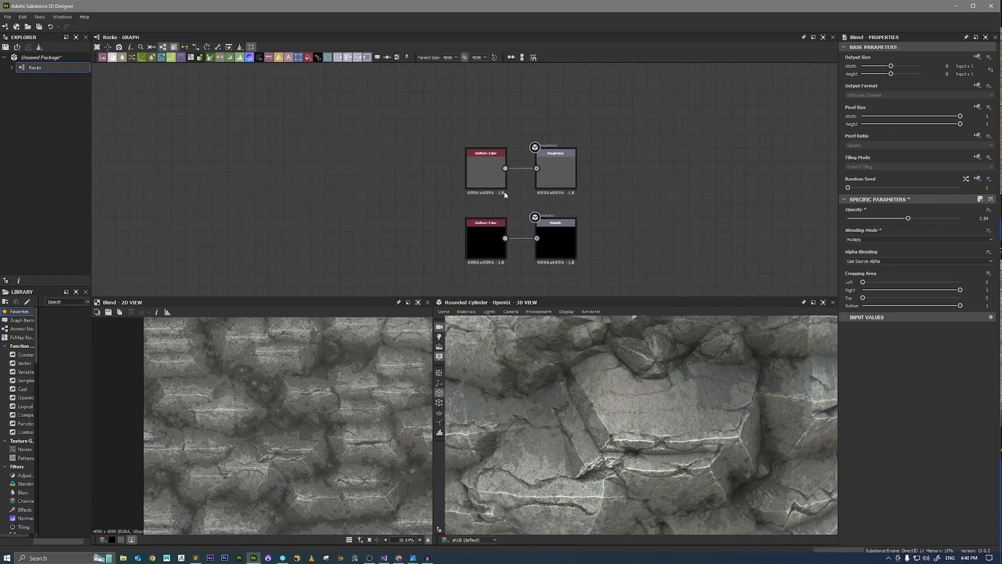
click(491, 181)
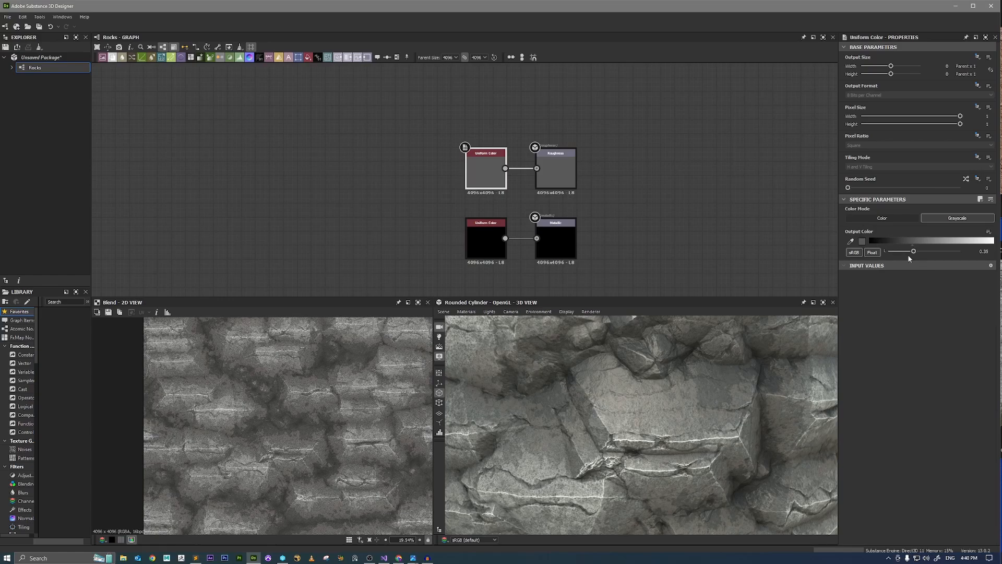
drag(914, 253, 916, 253)
mouse_move(730, 359)
ctrl+shift+right_down()
mouse_move(714, 360)
mouse_move(762, 359)
mouse_move(711, 363)
mouse_move(737, 362)
ctrl+shift+right_up()
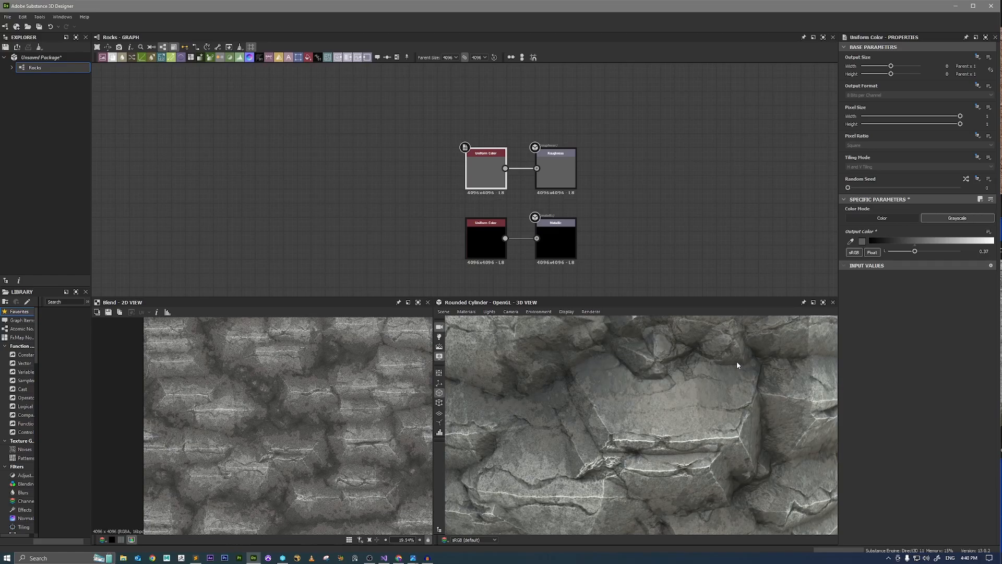
drag(914, 252, 922, 252)
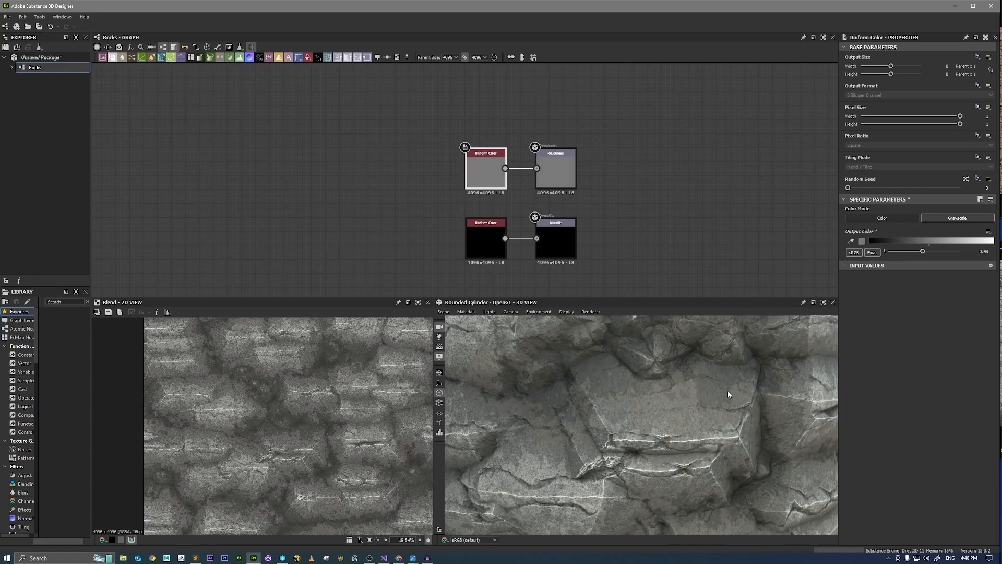
Examine the rock surface on the cylinder from several angles and up close, checking its roughness and color detail.
ctrl+shift+right_drag(701, 392, 732, 390)
drag(731, 391, 721, 365)
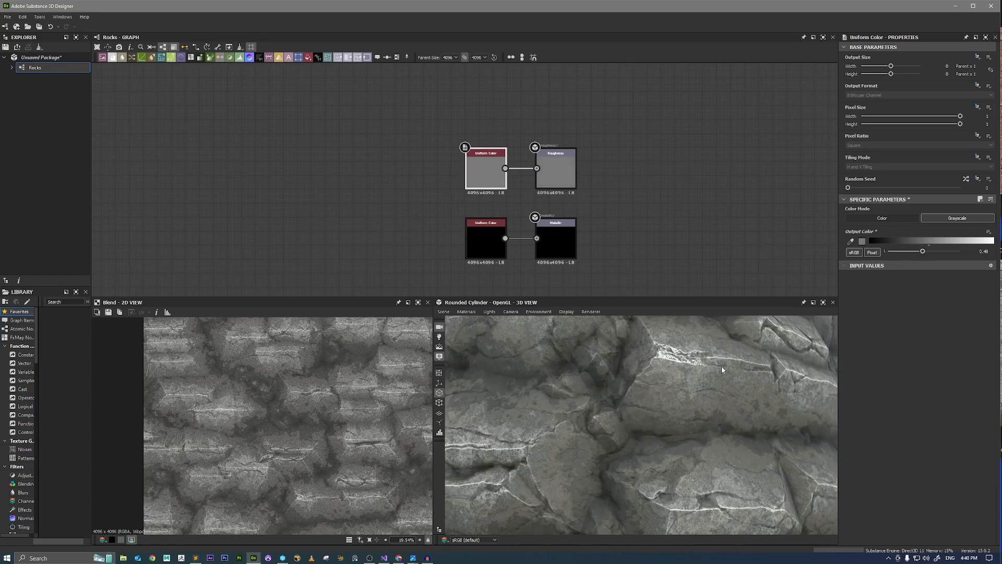
scroll(697, 368, down, 10)
right_drag(695, 370, 813, 505)
drag(740, 412, 734, 419)
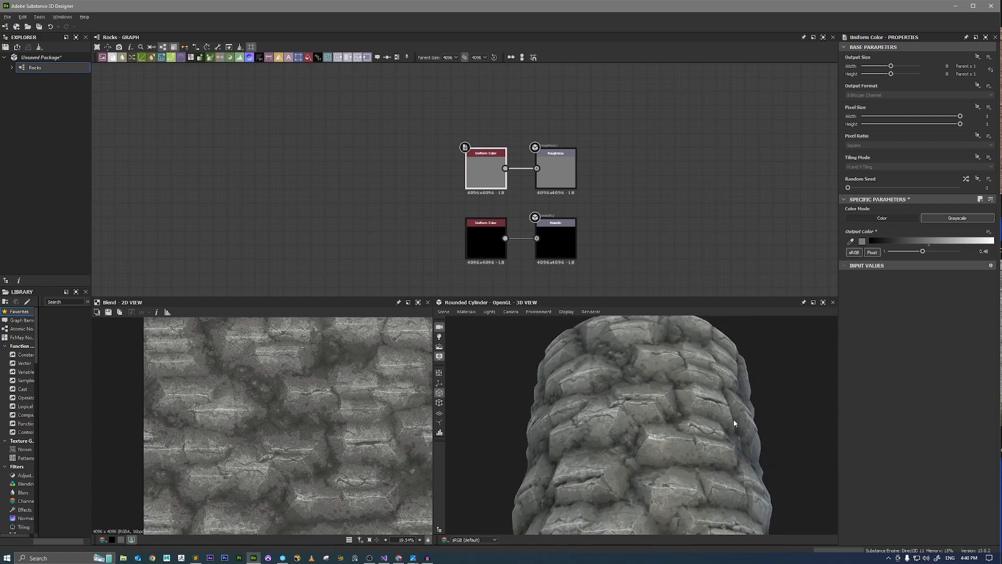
mouse_move(733, 419)
right_down()
mouse_move(821, 477)
mouse_move(725, 431)
mouse_move(780, 433)
mouse_move(738, 438)
right_up()
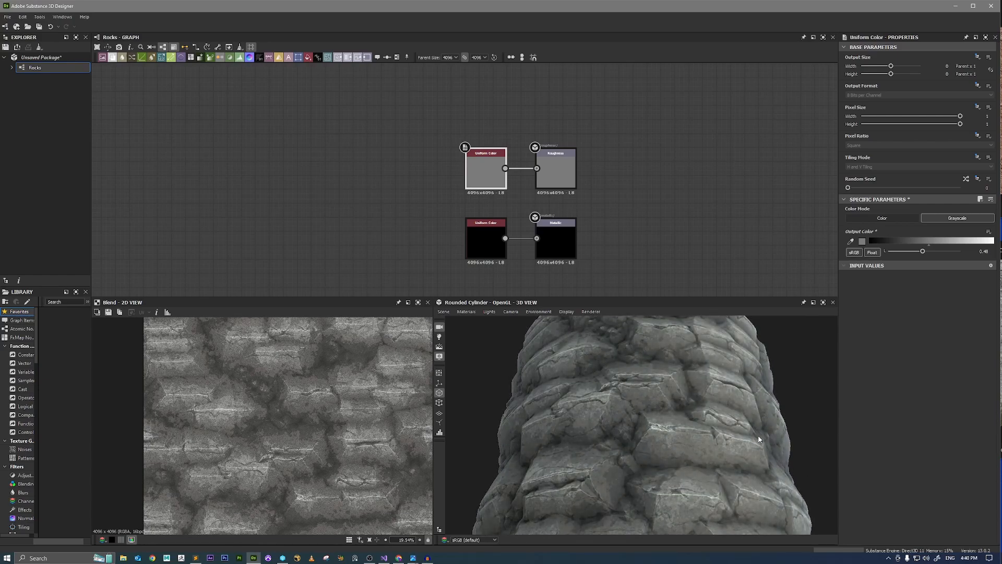
ctrl+shift+right_drag(758, 436, 722, 433)
scroll(671, 197, down, 5)
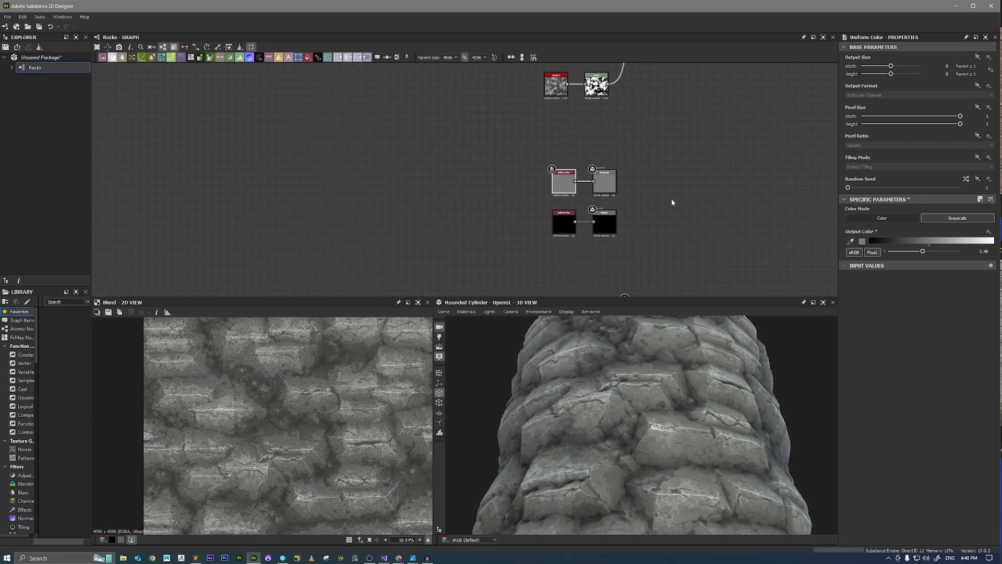
middle_drag(686, 171, 497, 277)
scroll(632, 200, up, 3)
drag(634, 378, 643, 412)
right_drag(645, 407, 703, 412)
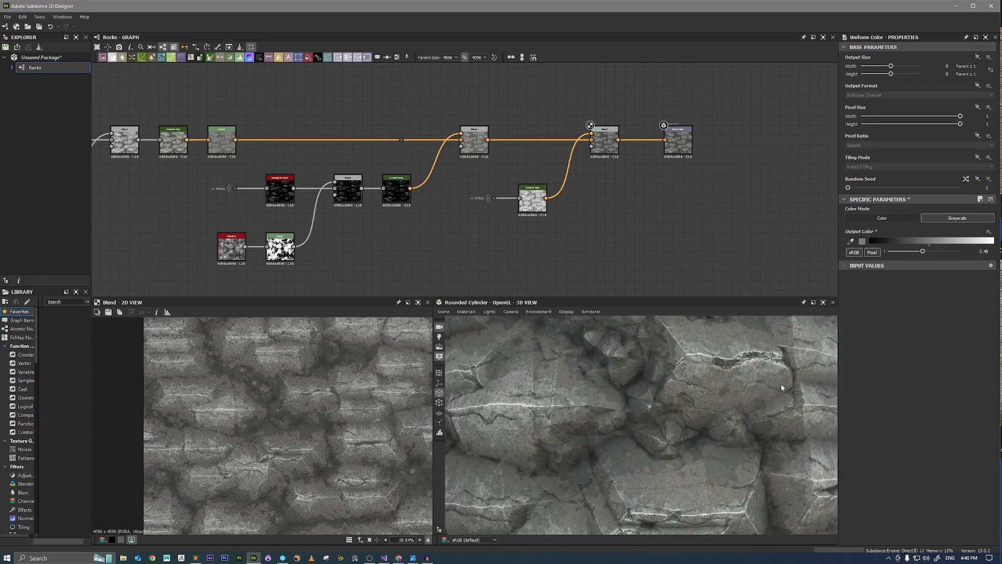
drag(578, 413, 570, 384)
right_drag(571, 384, 580, 387)
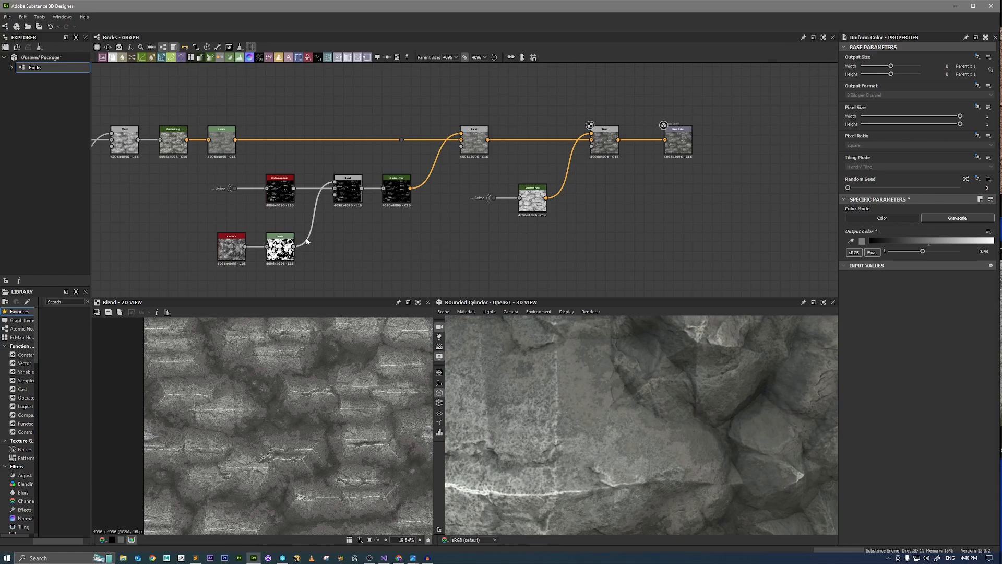
Preview the rock color Gradient Map ahead of the Levels node and examine its color patches closely.
middle_drag(122, 194, 400, 200)
scroll(414, 202, up, 2)
middle_drag(466, 188, 611, 253)
scroll(493, 227, down, 7)
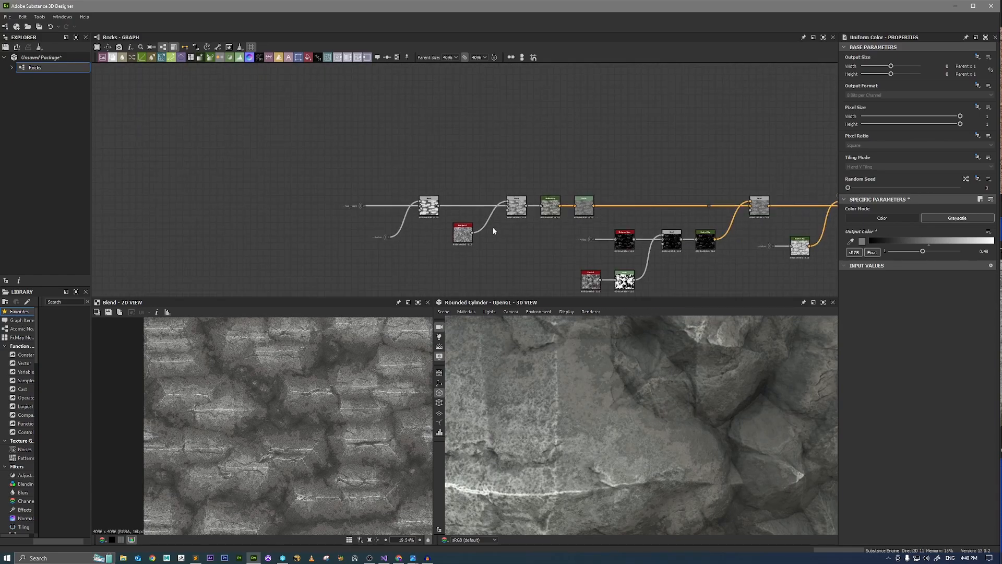
middle_drag(531, 244, 482, 228)
scroll(521, 213, up, 4)
scroll(391, 227, up, 5)
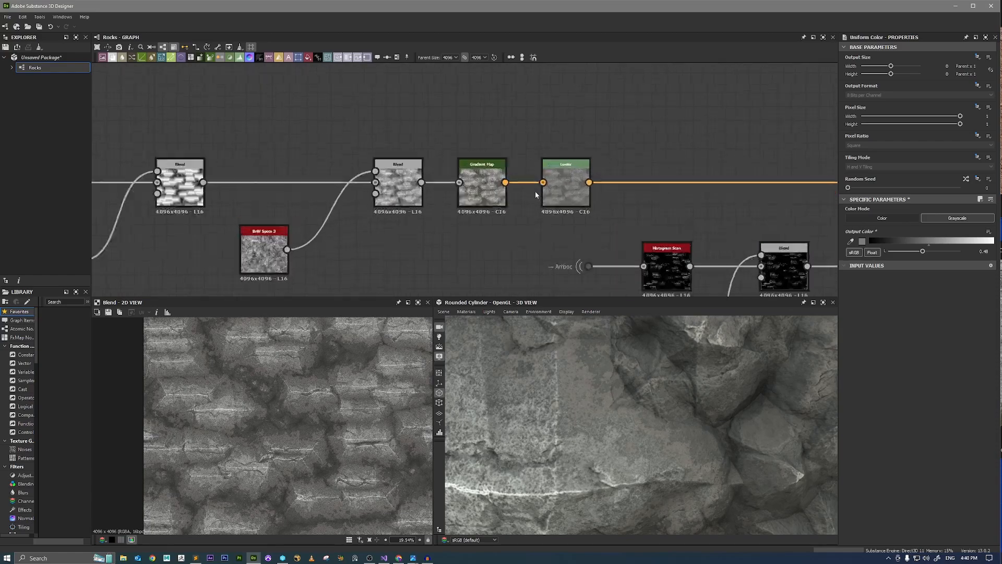
double_click(471, 183)
scroll(305, 406, up, 2)
scroll(306, 406, up, 4)
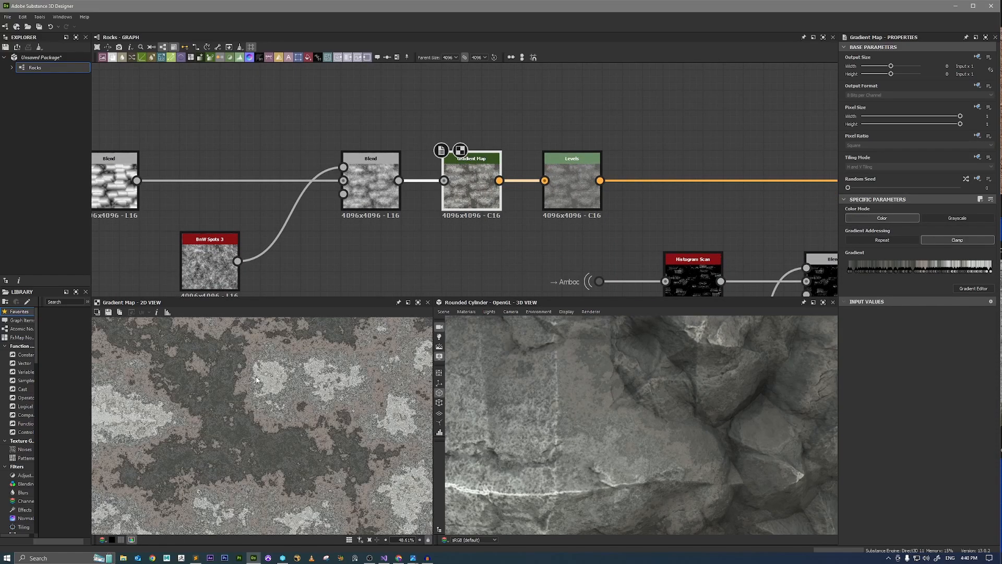
scroll(261, 417, down, 1)
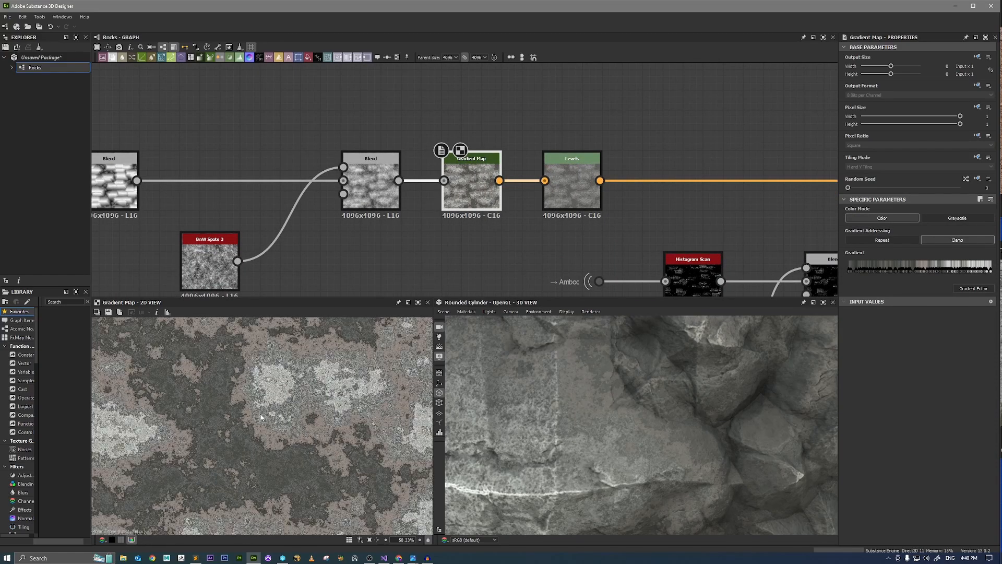
Move the rock color Levels node farther from the Gradient Map to make room between them.
drag(572, 187, 673, 188)
middle_drag(539, 141, 498, 196)
scroll(247, 386, up, 7)
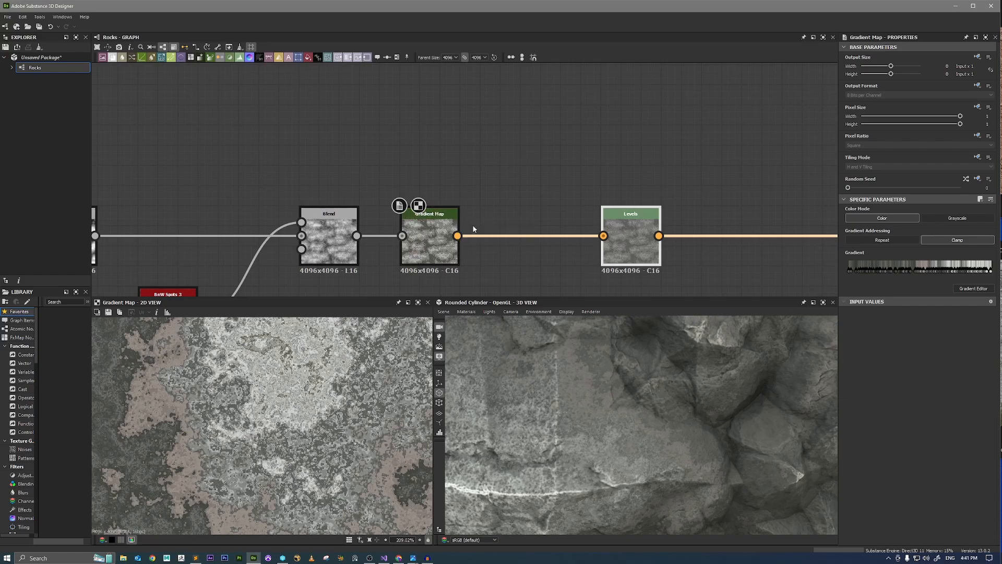
Branch a dot node off the rock color Gradient Map's output and name it RockSurface.
drag(458, 238, 566, 149)
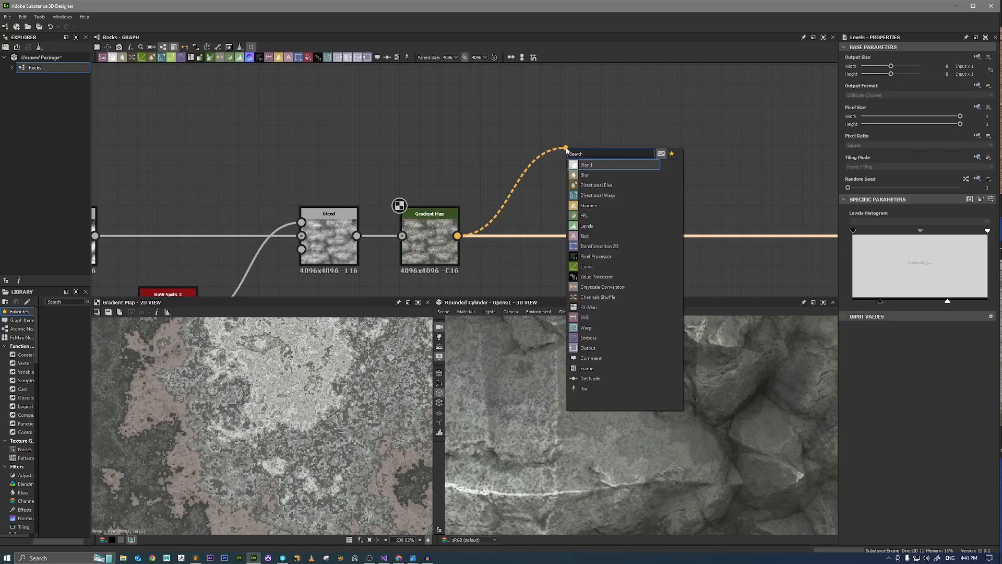
text(dot)
key(Return)
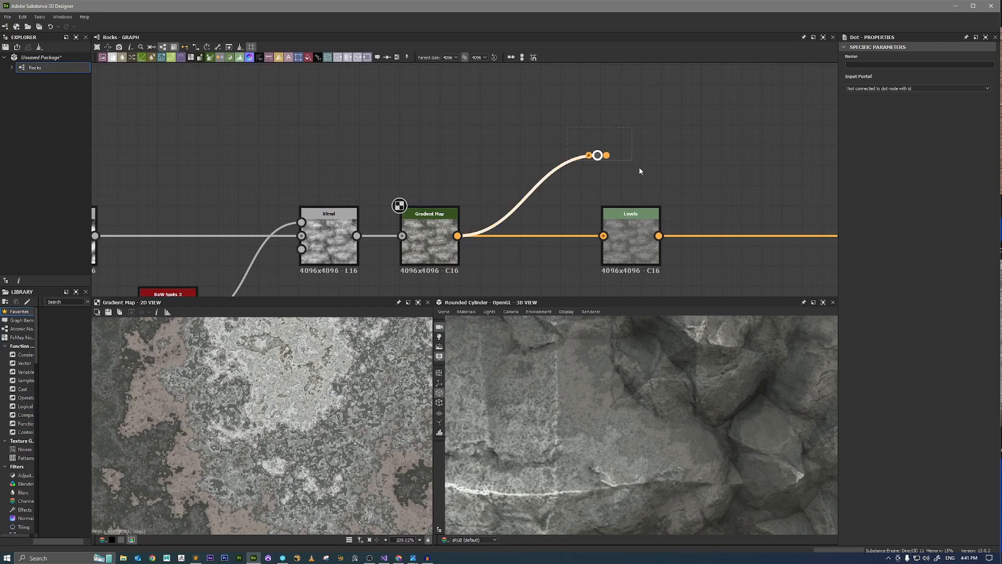
click(896, 66)
text(RockSurface)
key(Return)
Add a dot node above the Uniform Color feeding the Roughness output and set its input portal to RockSurface.
scroll(686, 170, down, 5)
middle_drag(678, 180, 499, 83)
middle_drag(514, 226, 527, 139)
scroll(520, 202, up, 2)
drag(520, 199, 627, 196)
scroll(503, 172, up, 2)
key(space)
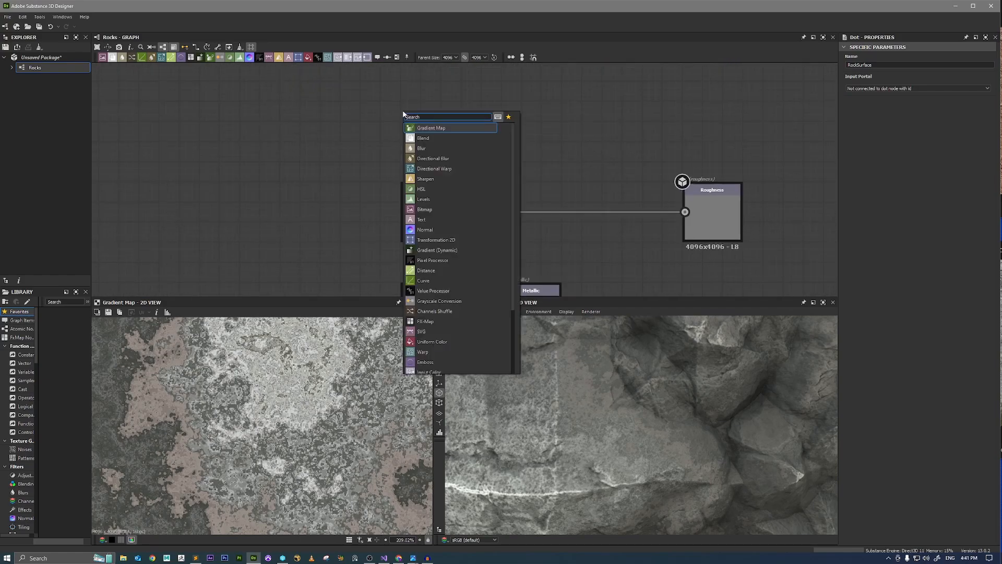
text(dot)
key(Return)
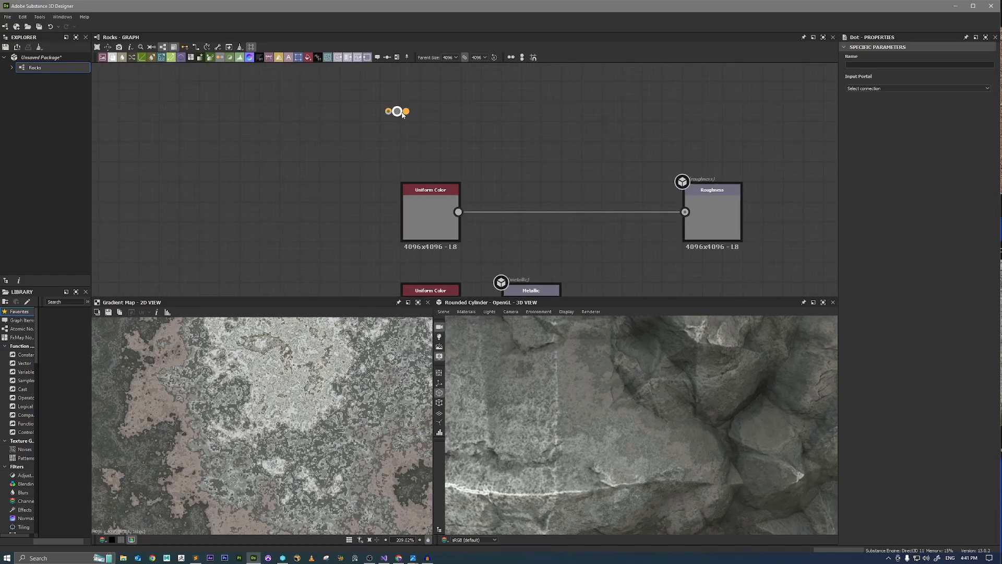
click(866, 89)
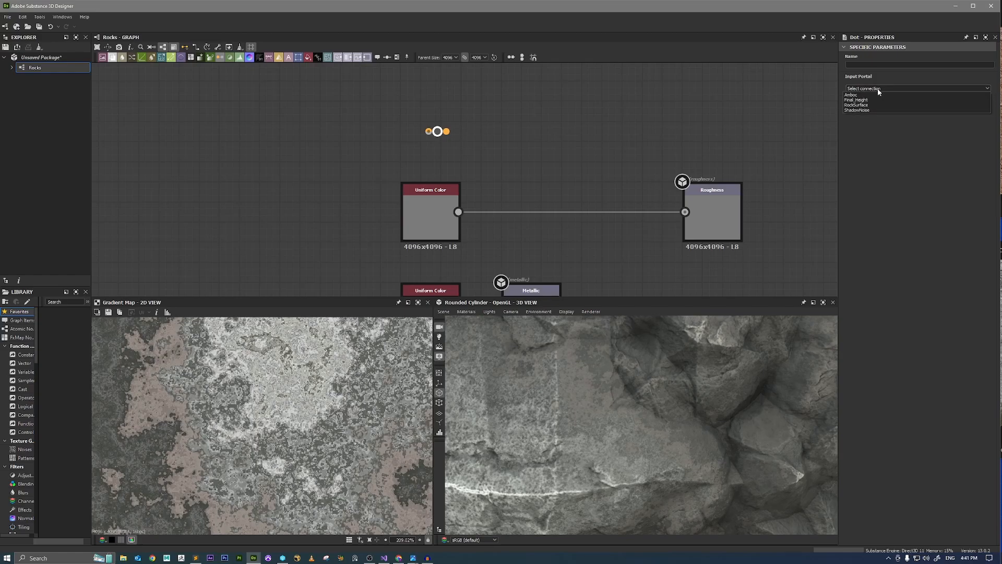
click(876, 102)
Add a Blend with the Roughness Uniform Color as background and RockSurface, passed through a Grayscale Conversion, as foreground.
drag(458, 212, 553, 165)
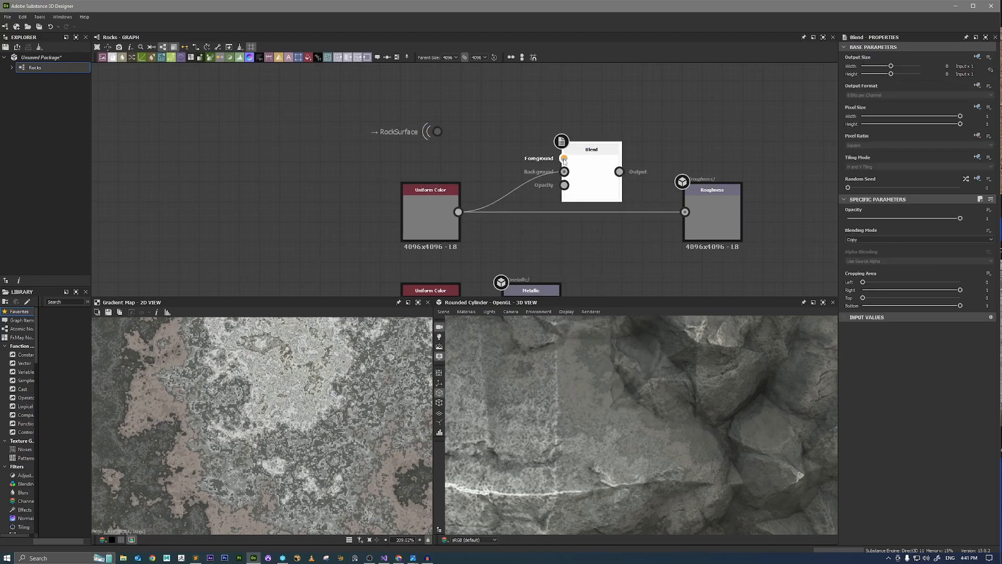
drag(446, 131, 534, 148)
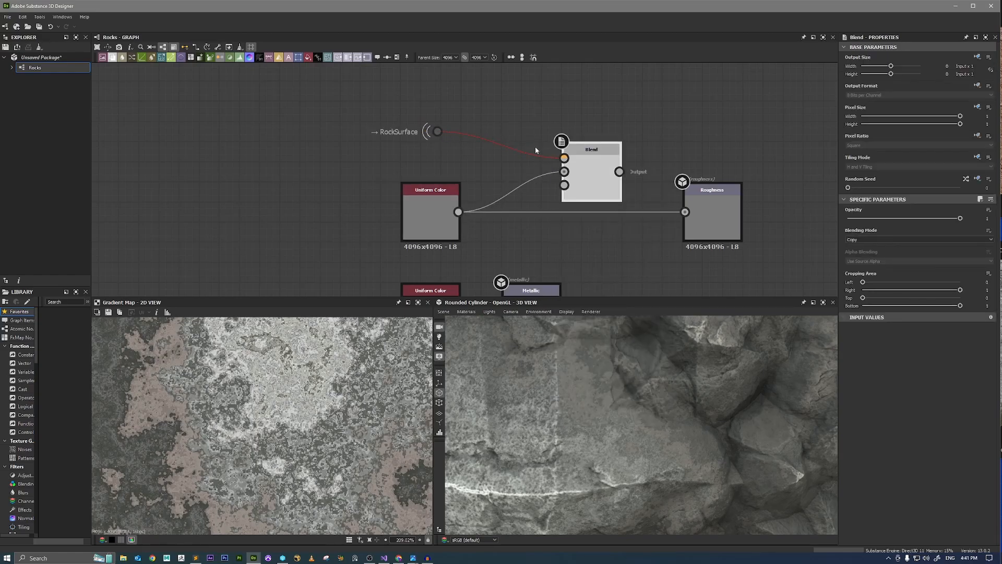
click(438, 133)
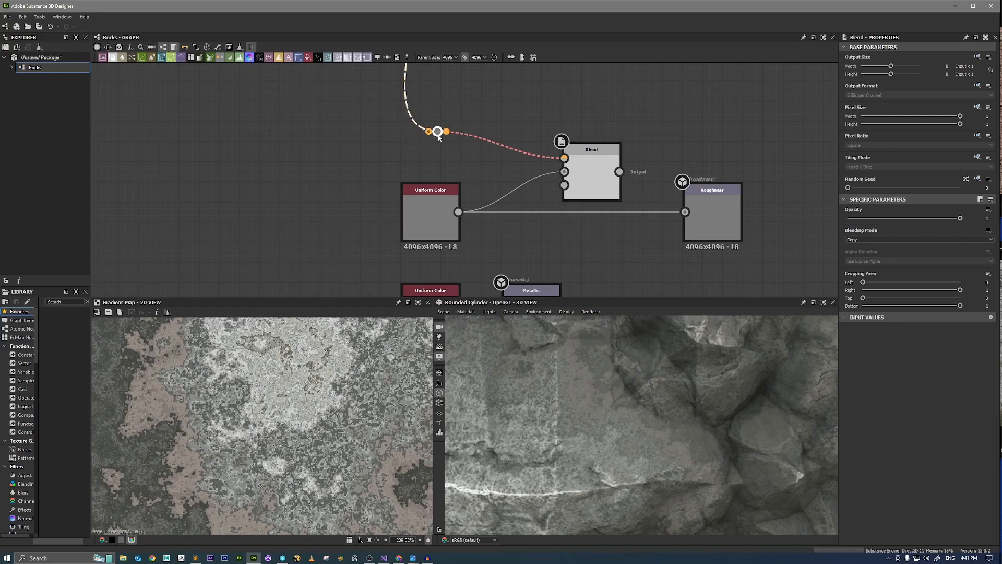
drag(432, 136, 448, 101)
text(gray)
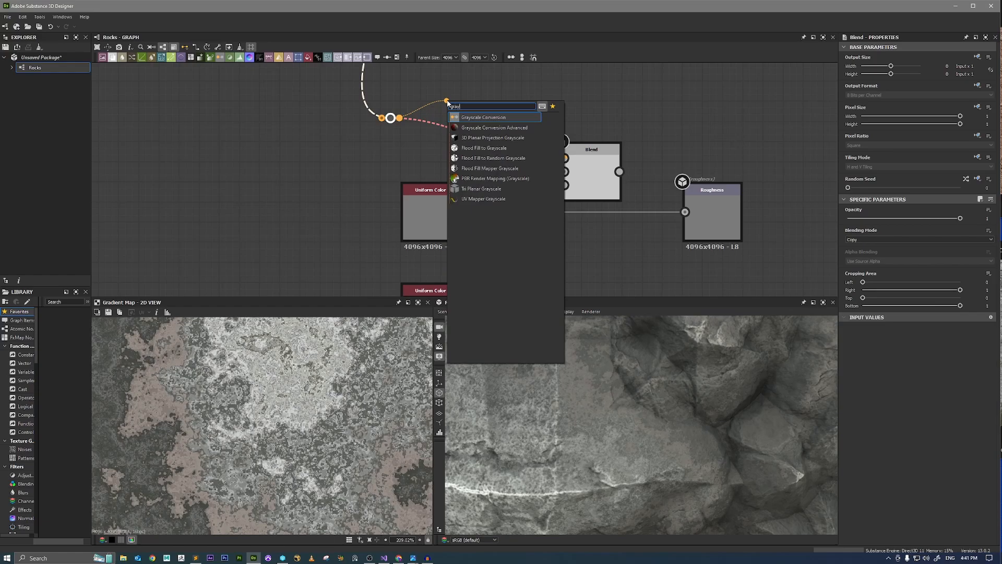
key(Return)
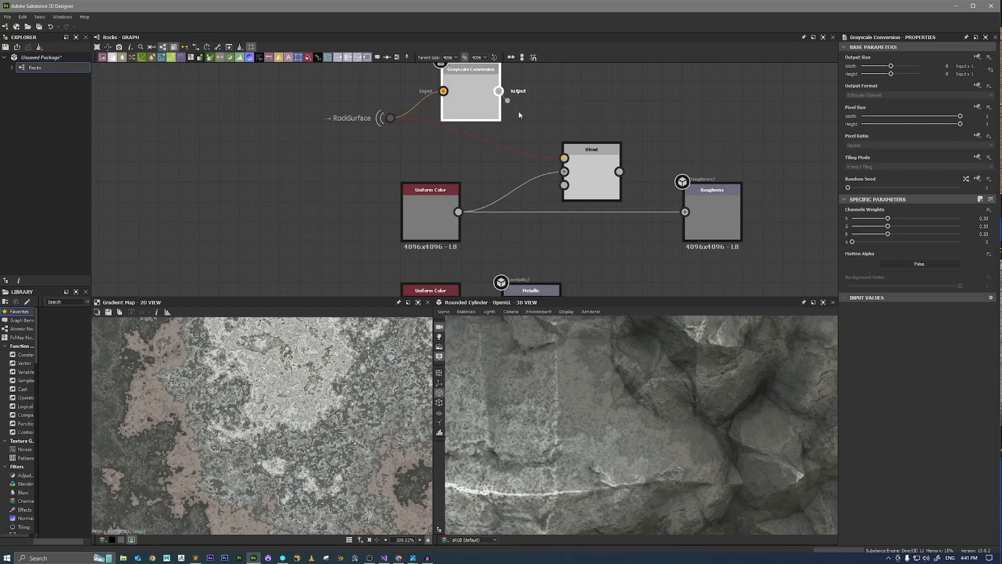
drag(498, 90, 568, 158)
drag(479, 114, 481, 146)
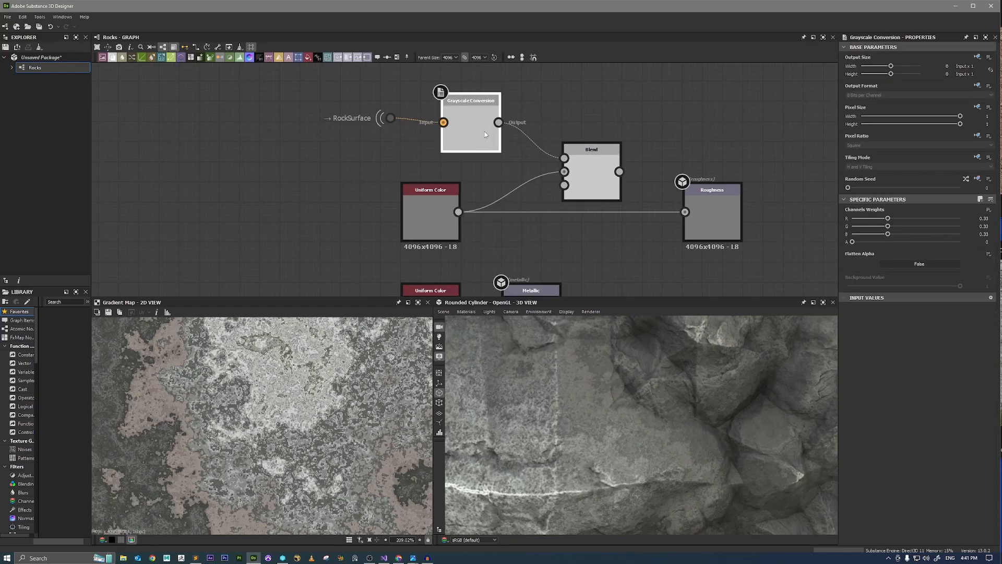
Preview the new Blend, set its opacity to 0.18 and connect it to the Roughness output.
double_click(597, 175)
scroll(291, 381, down, 8)
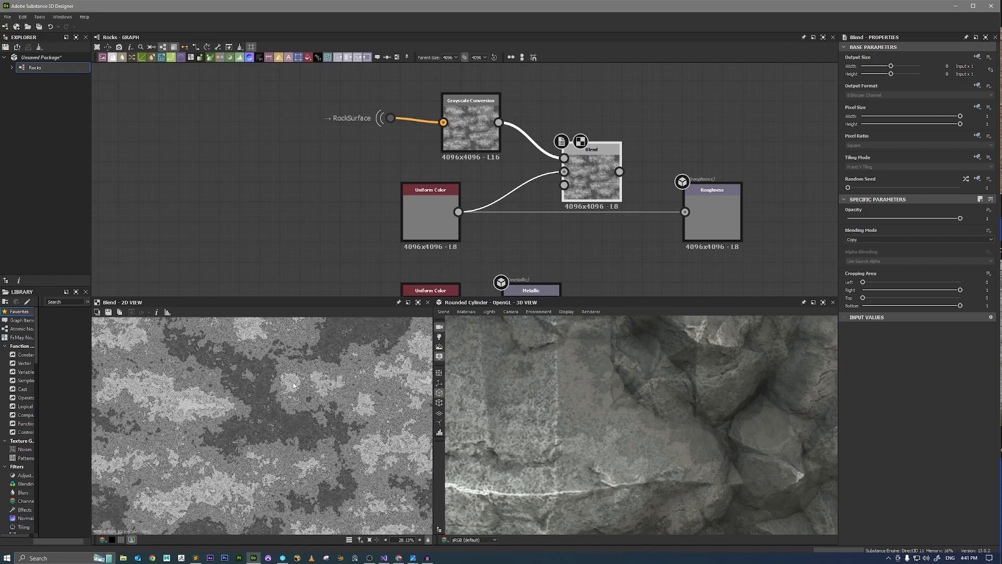
scroll(271, 384, up, 2)
drag(882, 220, 869, 221)
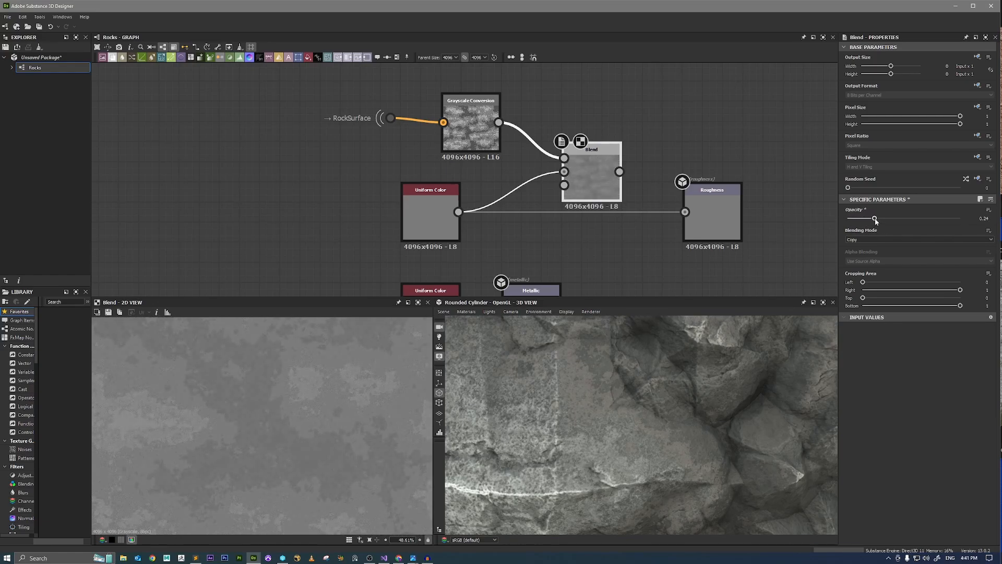
drag(619, 172, 684, 212)
click(433, 217)
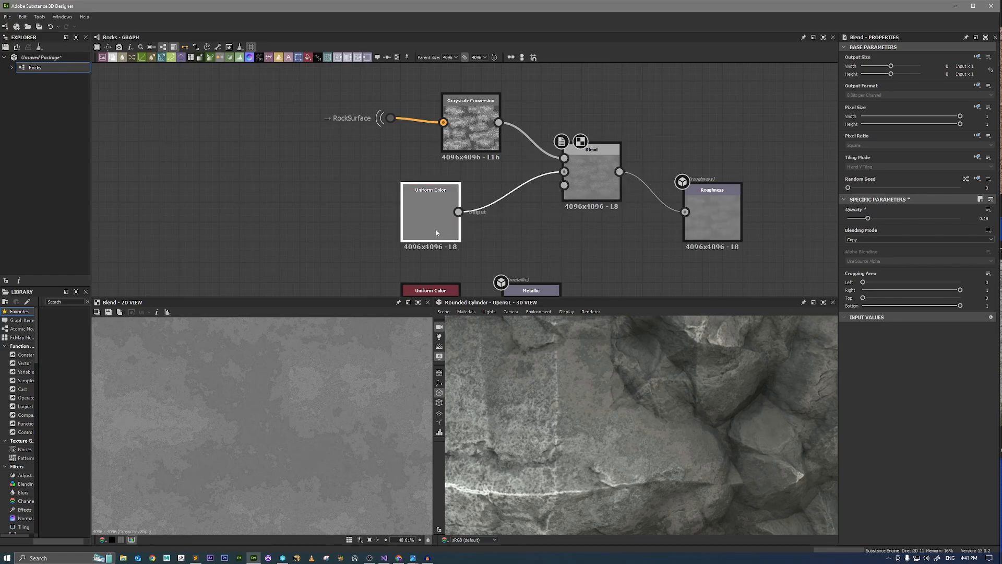
click(592, 187)
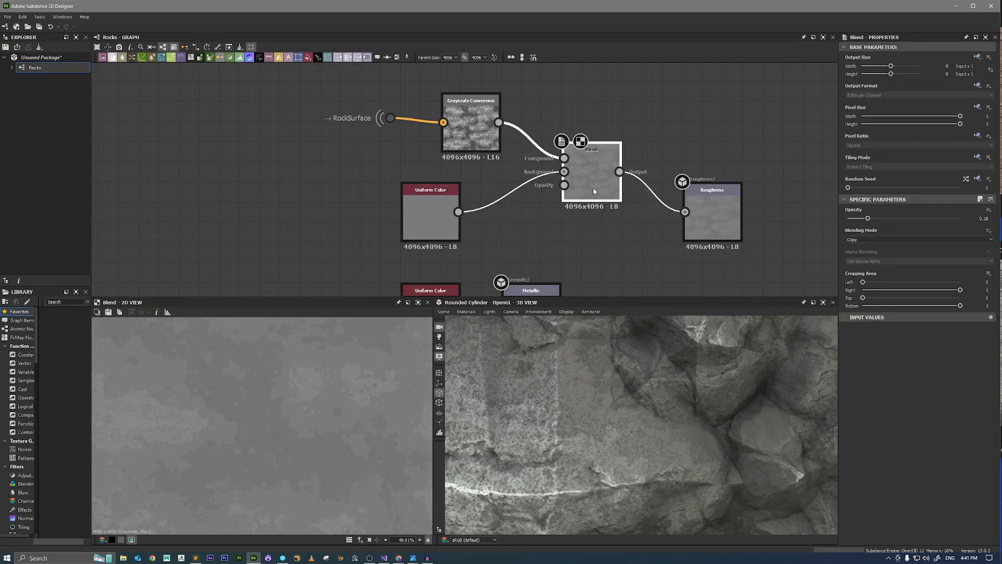
Try the roughness Blend at opacity 1 and examine the rock surface on the cylinder.
mouse_move(664, 393)
ctrl+shift+right_down()
mouse_move(639, 392)
mouse_move(660, 392)
ctrl+shift+right_up()
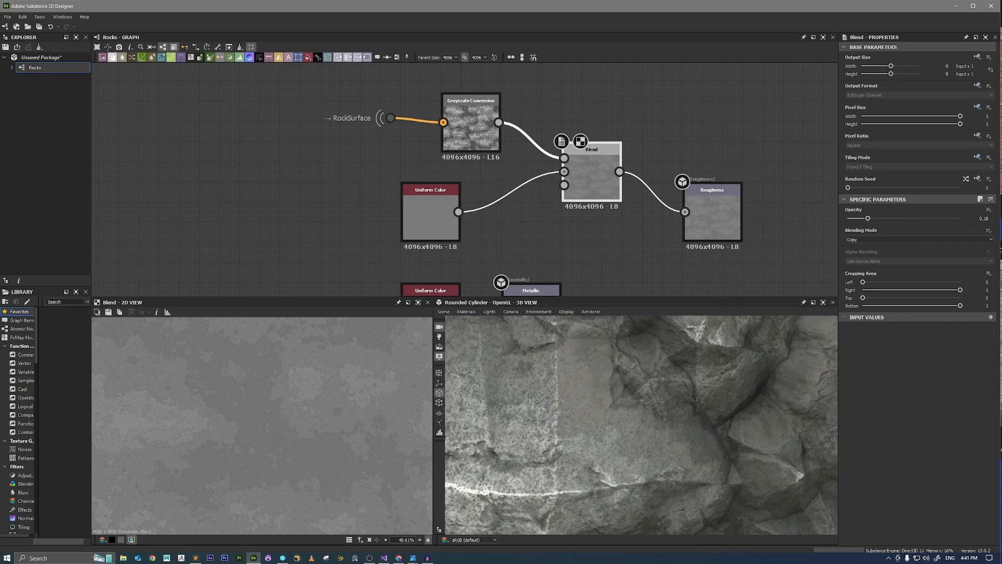
drag(900, 223, 966, 224)
mouse_move(696, 379)
ctrl+shift+right_down()
mouse_move(678, 383)
mouse_move(693, 386)
ctrl+shift+right_up()
scroll(693, 385, down, 4)
scroll(694, 385, down, 3)
scroll(701, 364, up, 6)
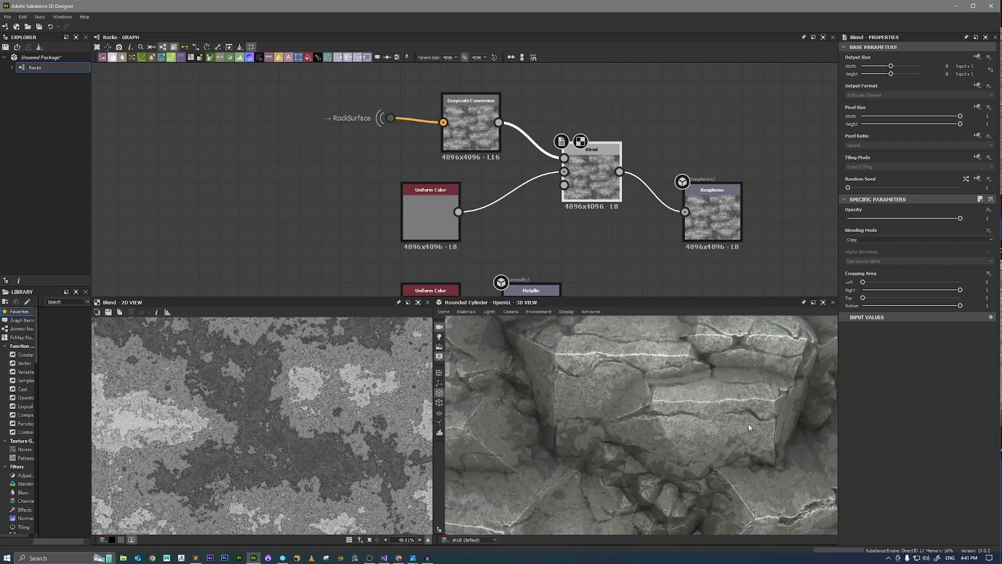
mouse_move(749, 429)
ctrl+shift+right_down()
mouse_move(727, 425)
mouse_move(767, 432)
mouse_move(753, 429)
ctrl+shift+right_up()
drag(753, 429, 712, 428)
scroll(712, 428, up, 2)
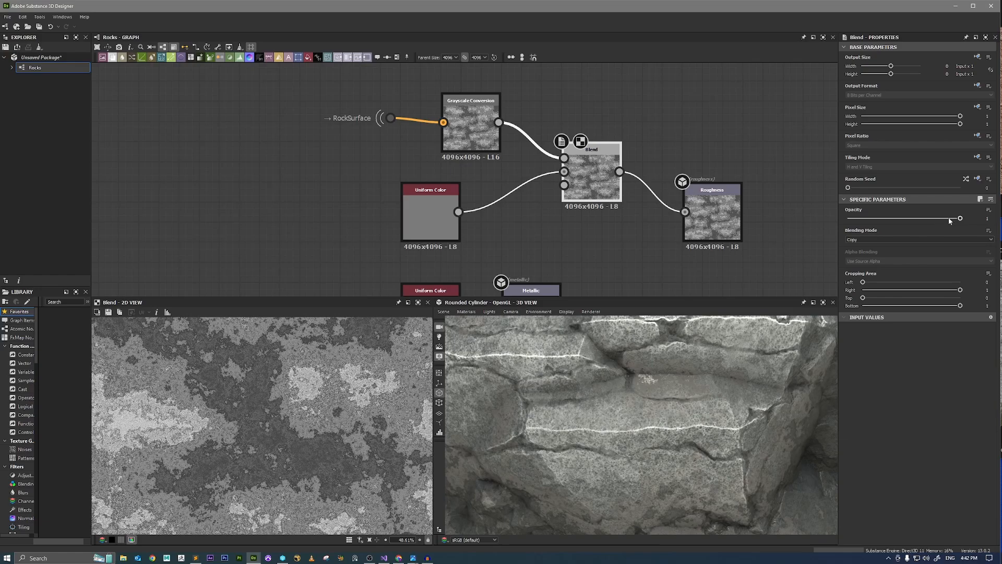
Reduce the roughness Blend's opacity to 0.36 while checking the rock surface up close and from a distance.
drag(949, 219, 901, 223)
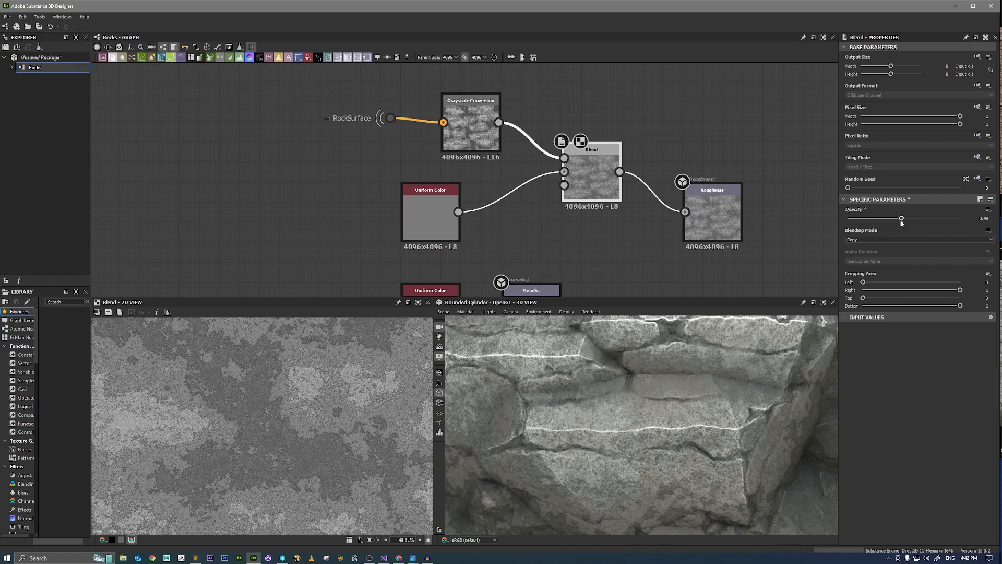
ctrl+shift+right_drag(692, 375, 640, 339)
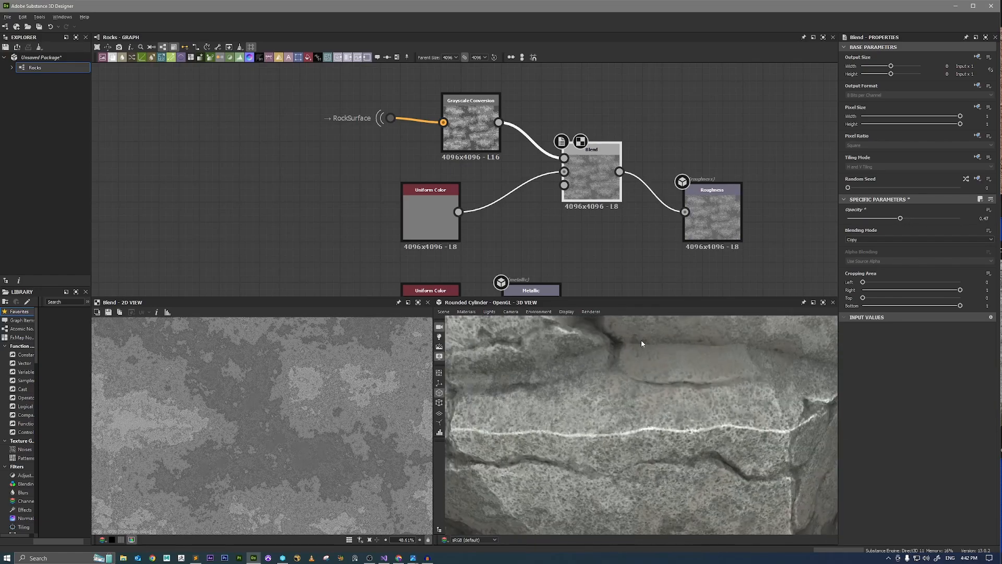
middle_drag(641, 339, 633, 418)
right_drag(633, 418, 711, 412)
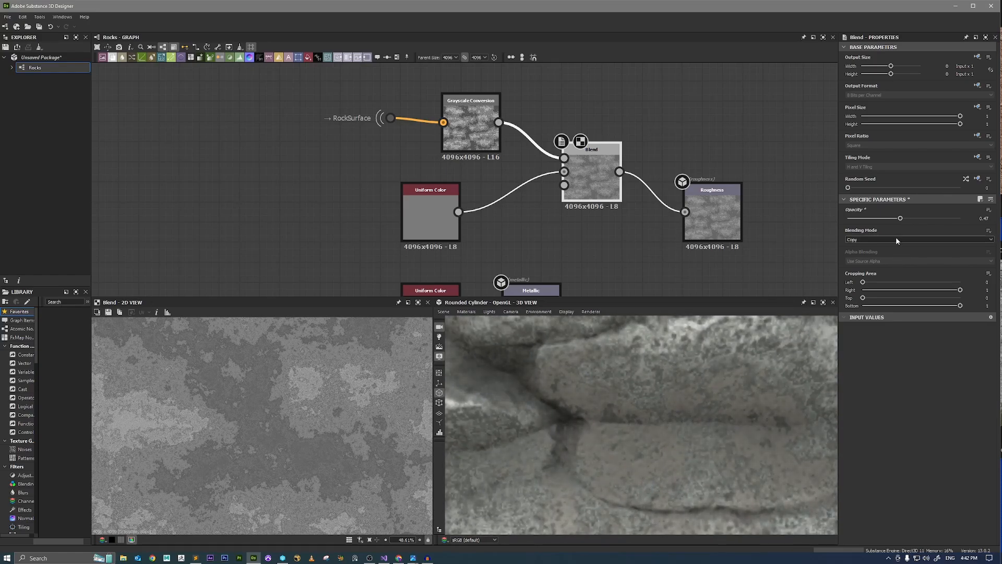
click(888, 218)
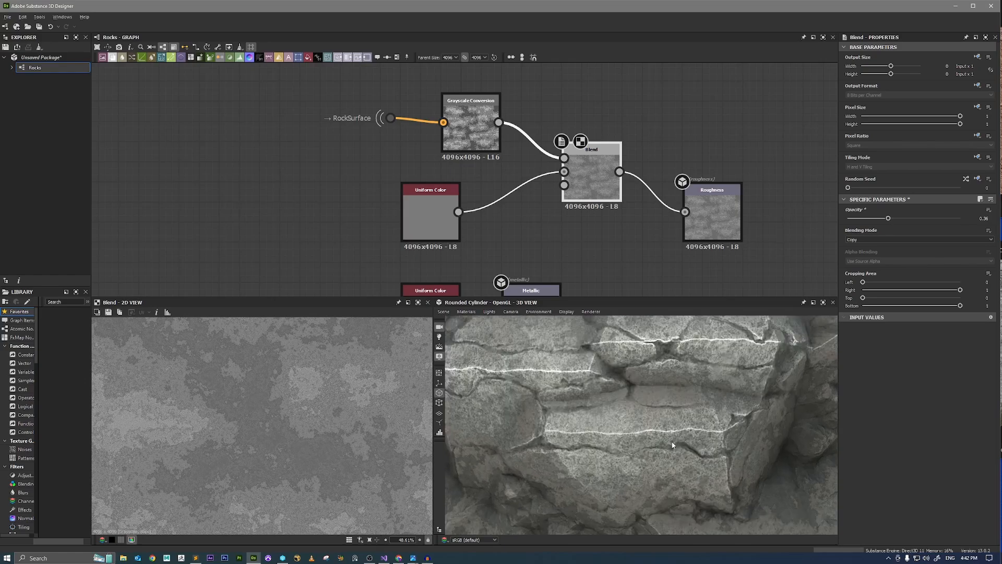
mouse_move(672, 444)
mouse_down()
mouse_move(602, 397)
mouse_move(629, 425)
mouse_move(682, 420)
mouse_move(665, 428)
mouse_move(704, 434)
mouse_move(743, 424)
mouse_up()
Render the cylinder with Iray and examine the rock material from several angles in an enlarged 3D view.
click(593, 312)
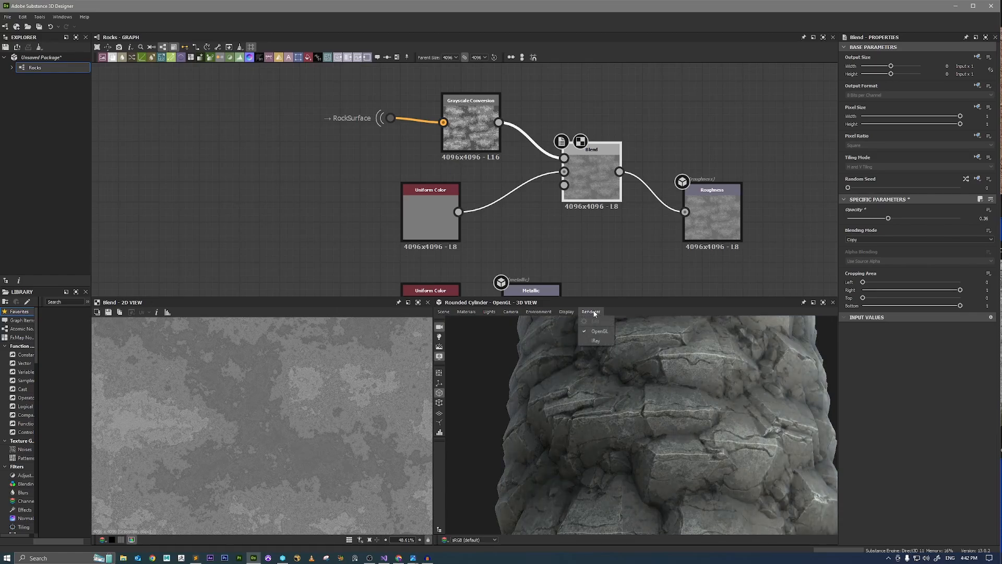
click(597, 340)
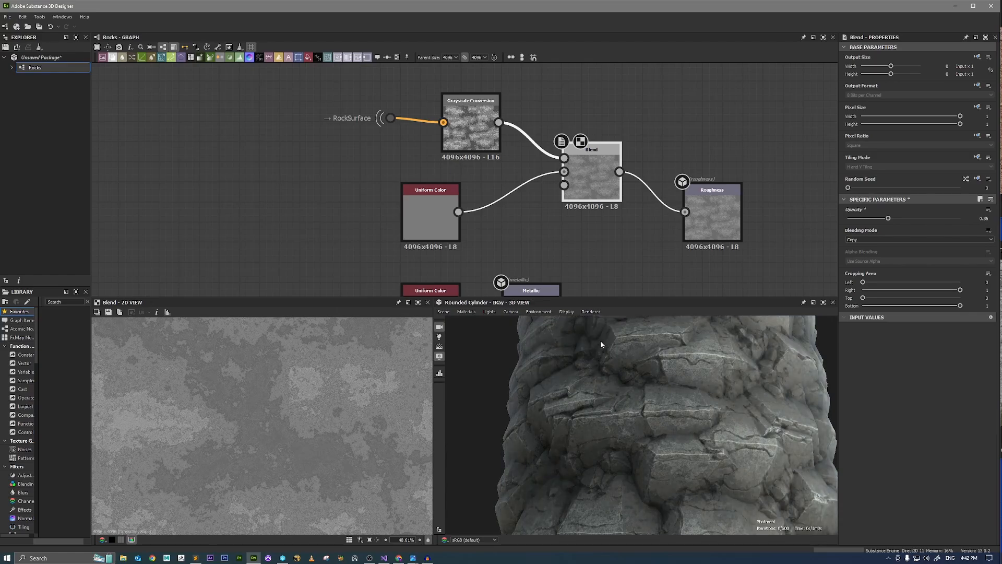
click(823, 302)
scroll(519, 252, down, 3)
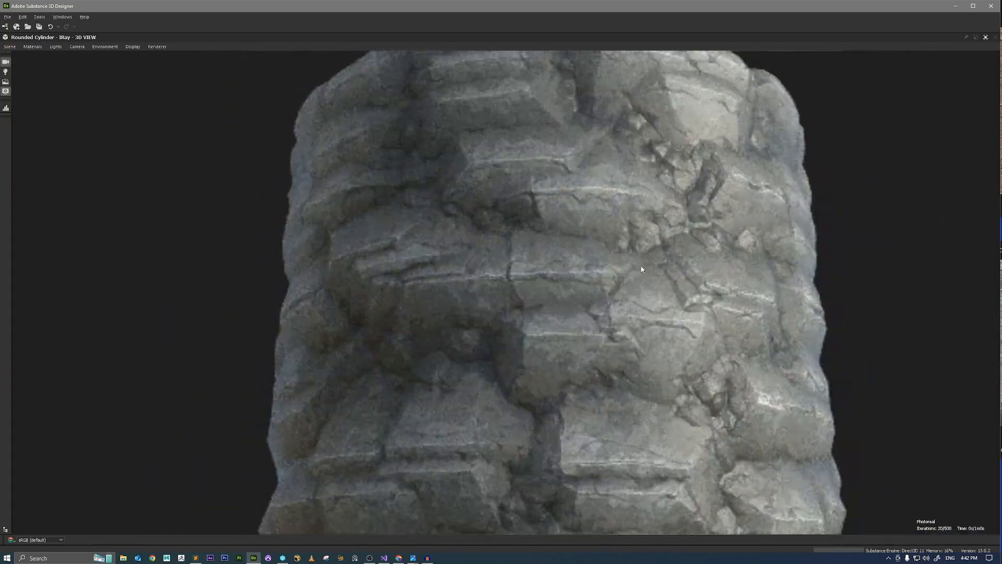
mouse_move(642, 268)
mouse_down()
mouse_move(647, 279)
mouse_move(653, 265)
mouse_move(631, 266)
mouse_up()
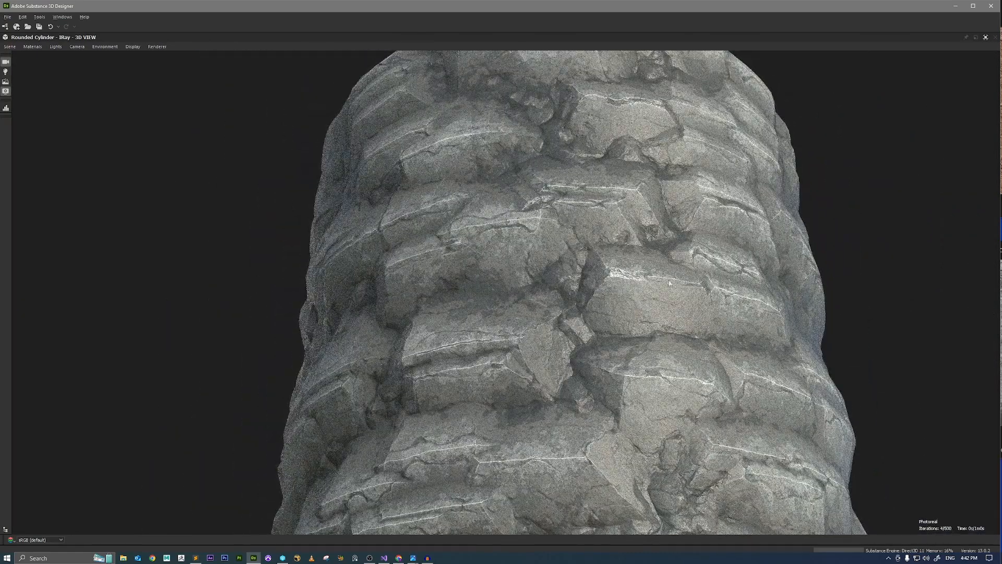
middle_drag(840, 306, 632, 281)
drag(633, 281, 632, 330)
ctrl+shift+right_drag(633, 330, 667, 334)
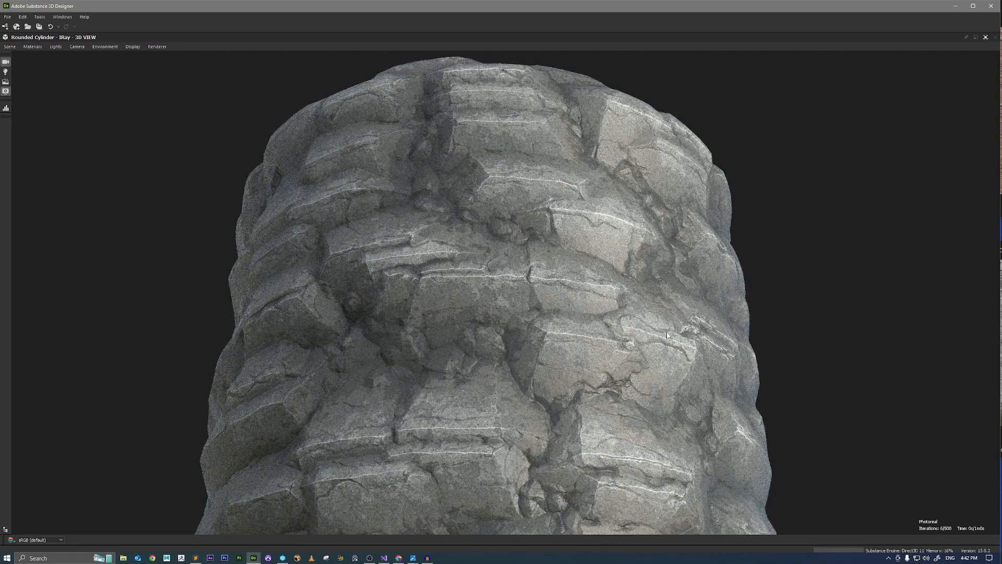
click(986, 38)
Enclose the base color nodes in a frame titled Color.
scroll(600, 224, down, 5)
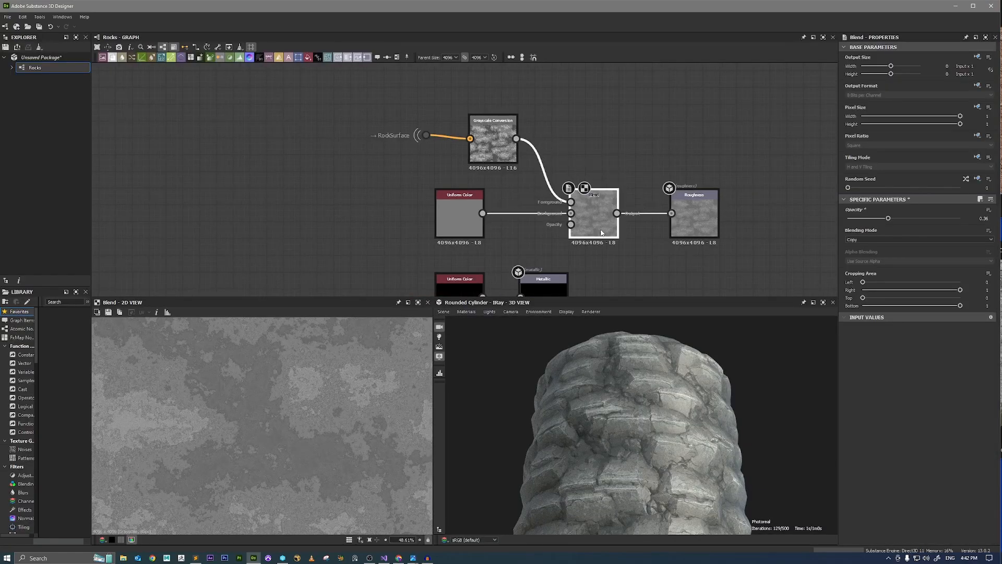
scroll(593, 226, down, 5)
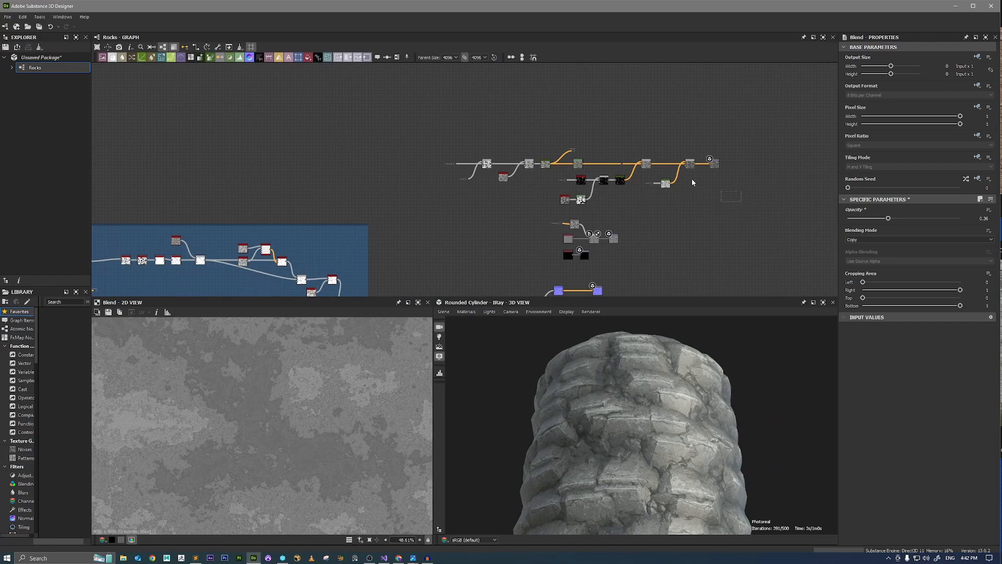
right_click(580, 181)
click(583, 185)
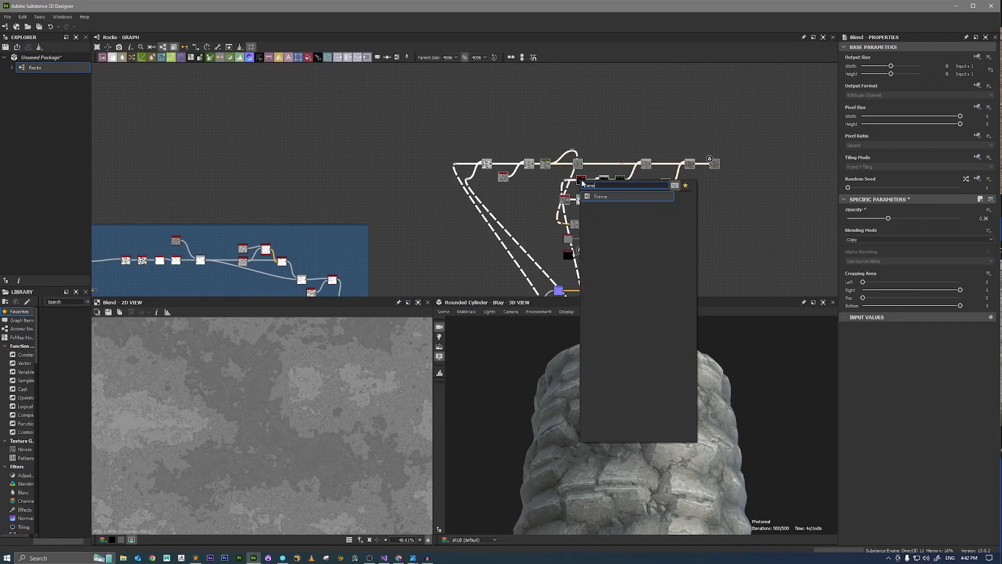
click(886, 87)
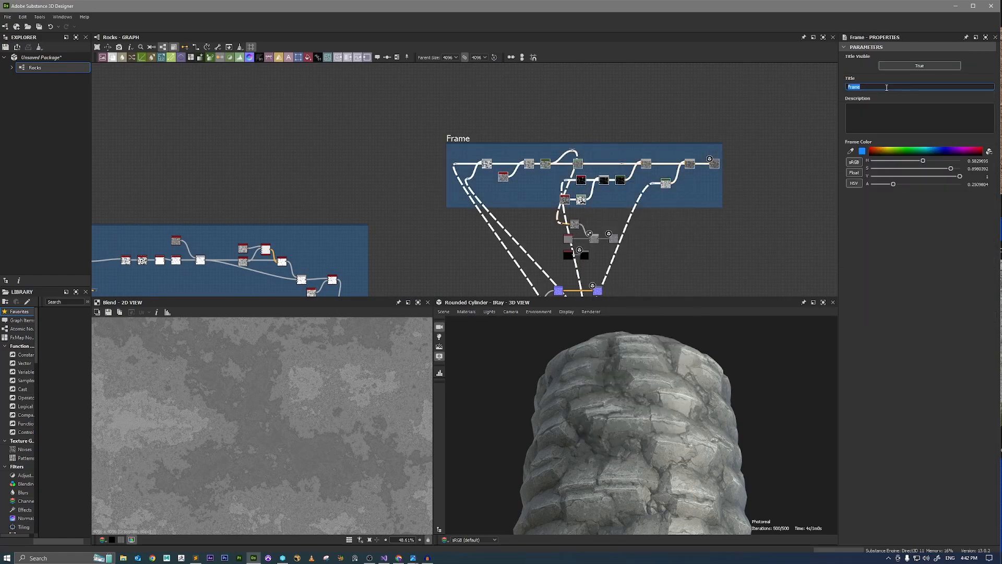
text(Color)
key(Return)
click(697, 229)
Move the Roughness and Metallic output nodes farther from their source nodes and line them up vertically.
scroll(557, 225, up, 3)
middle_drag(694, 274, 661, 195)
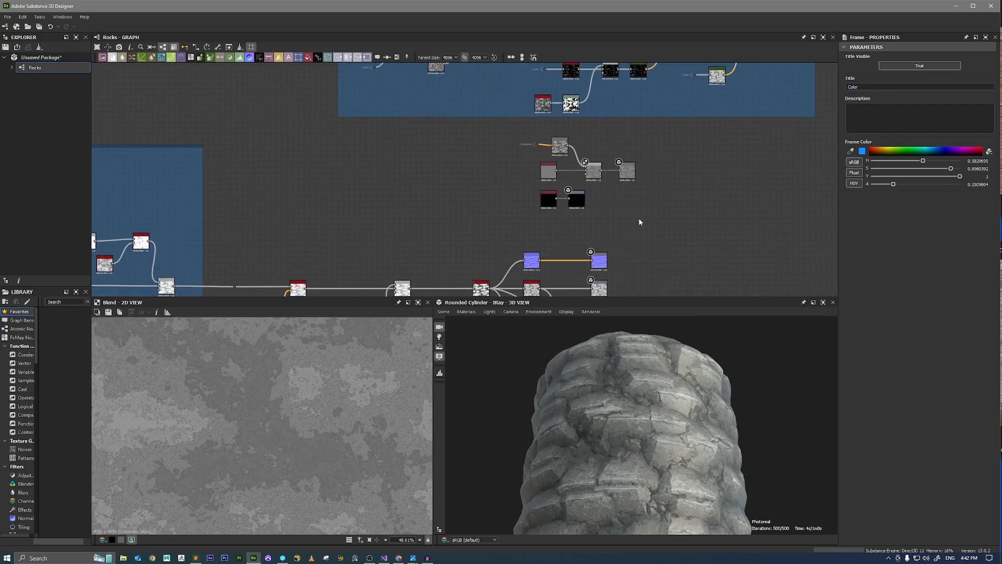
scroll(646, 204, up, 3)
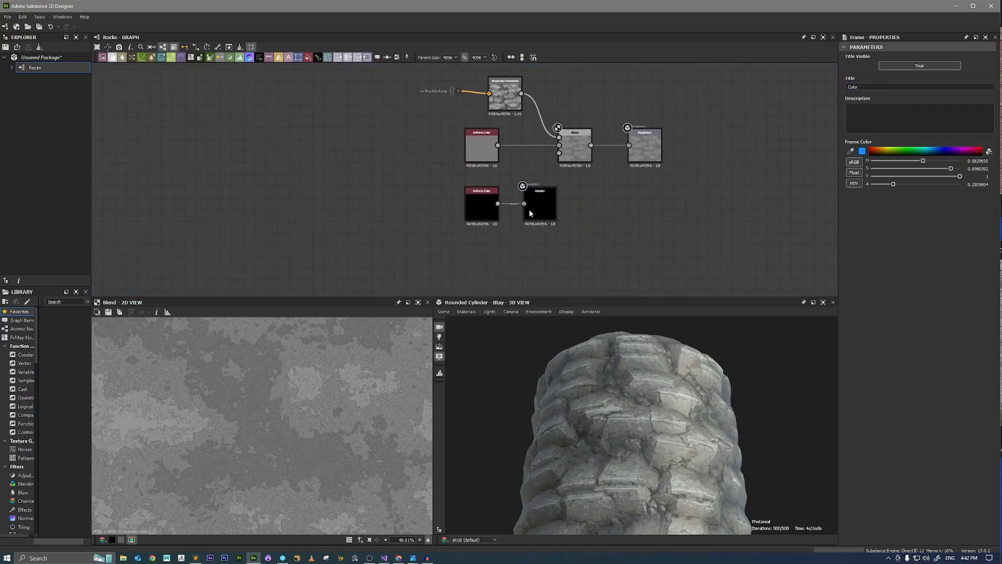
scroll(569, 191, down, 5)
scroll(555, 183, up, 4)
scroll(554, 184, up, 1)
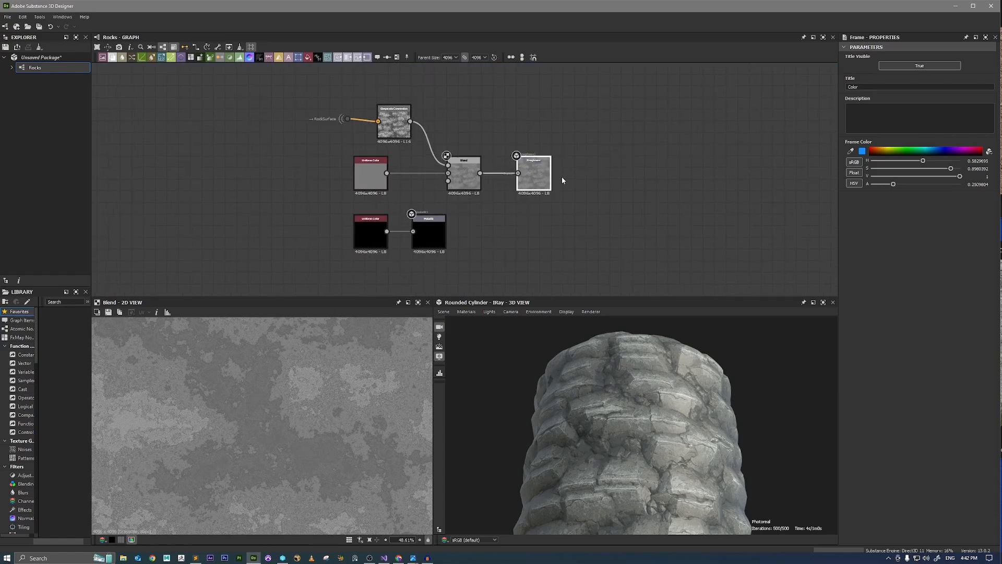
drag(545, 178, 646, 178)
drag(449, 215, 641, 230)
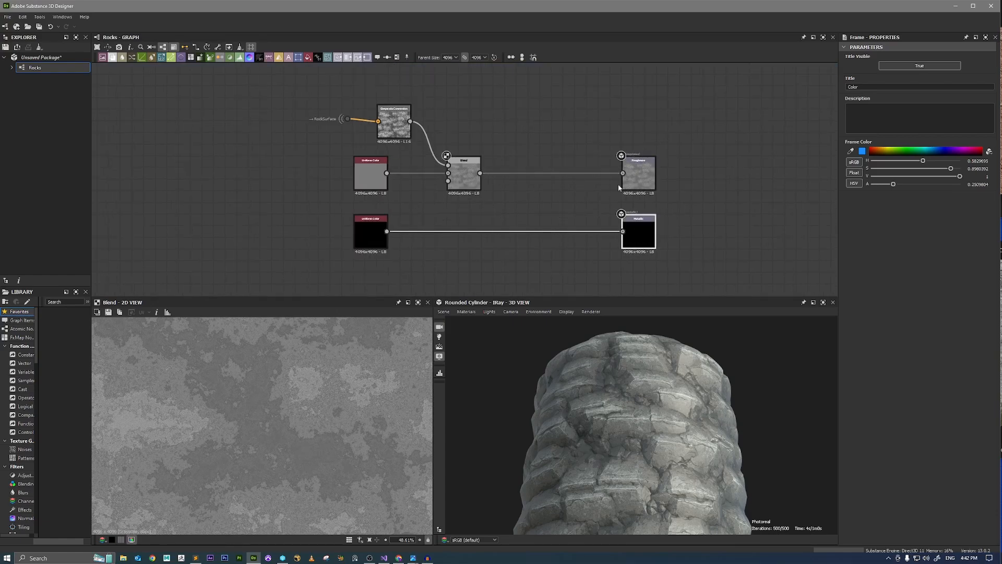
scroll(502, 173, up, 2)
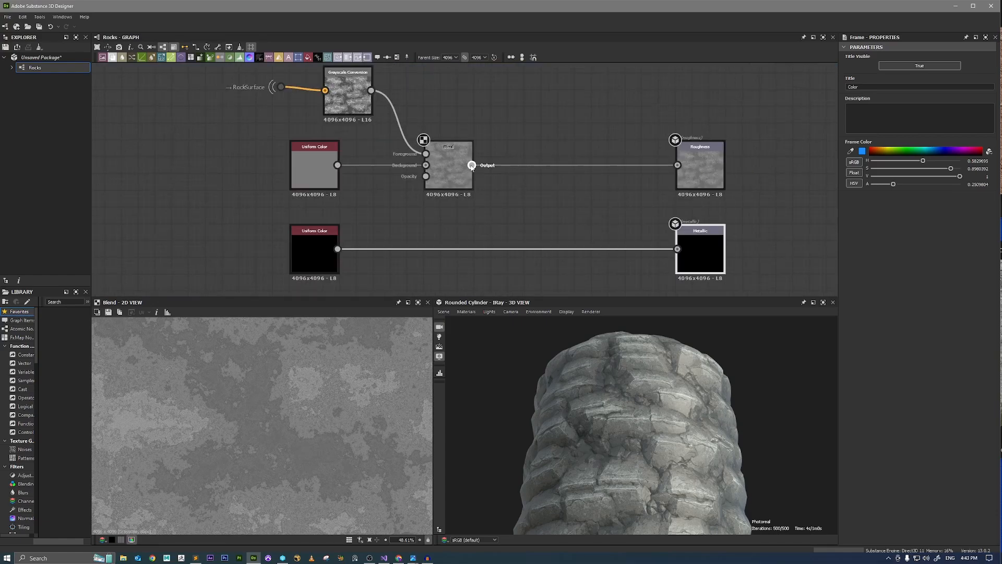
Branch a Dot node off the roughness Blend's output and name it Rough_Final.
drag(471, 164, 556, 109)
text(dot)
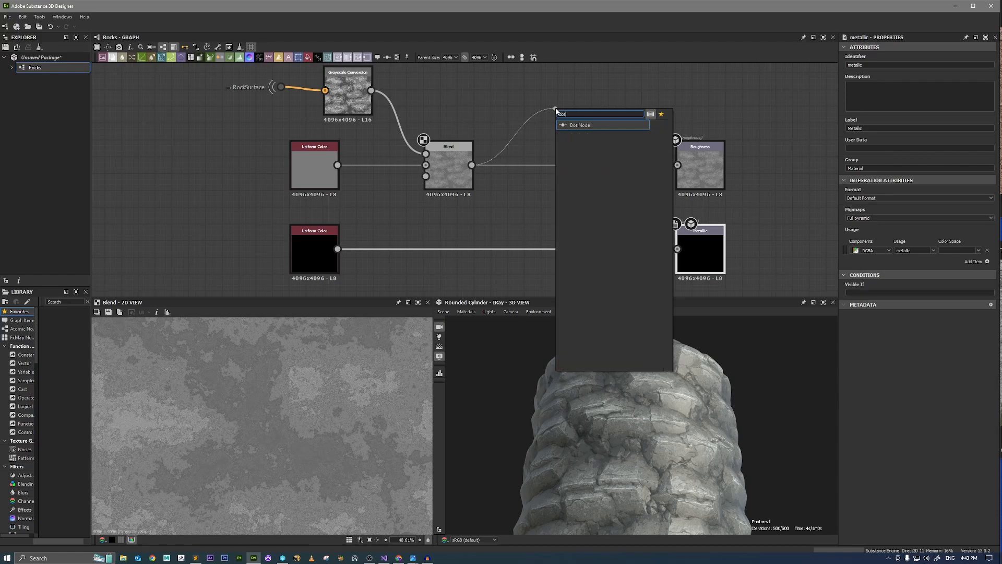
key(Return)
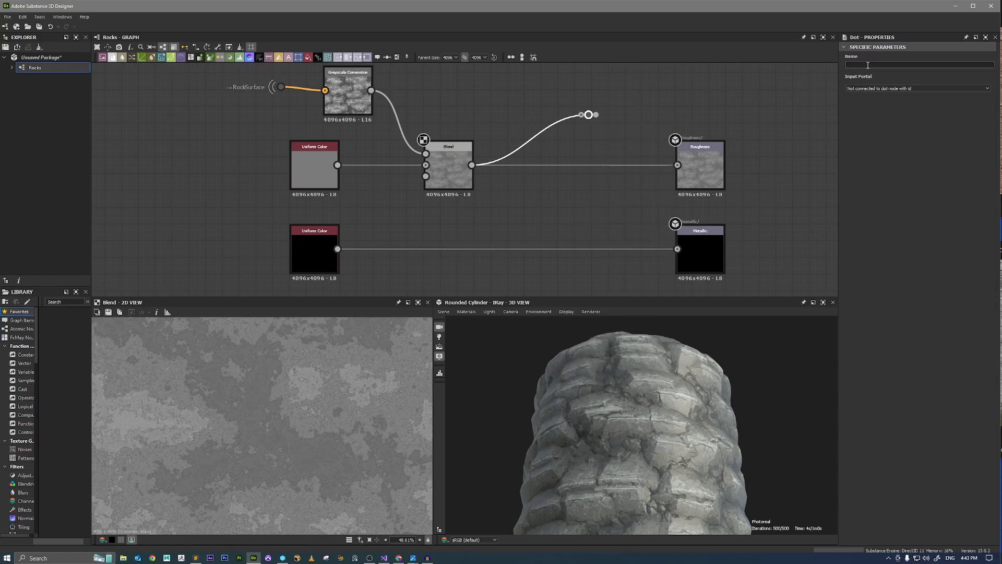
click(873, 65)
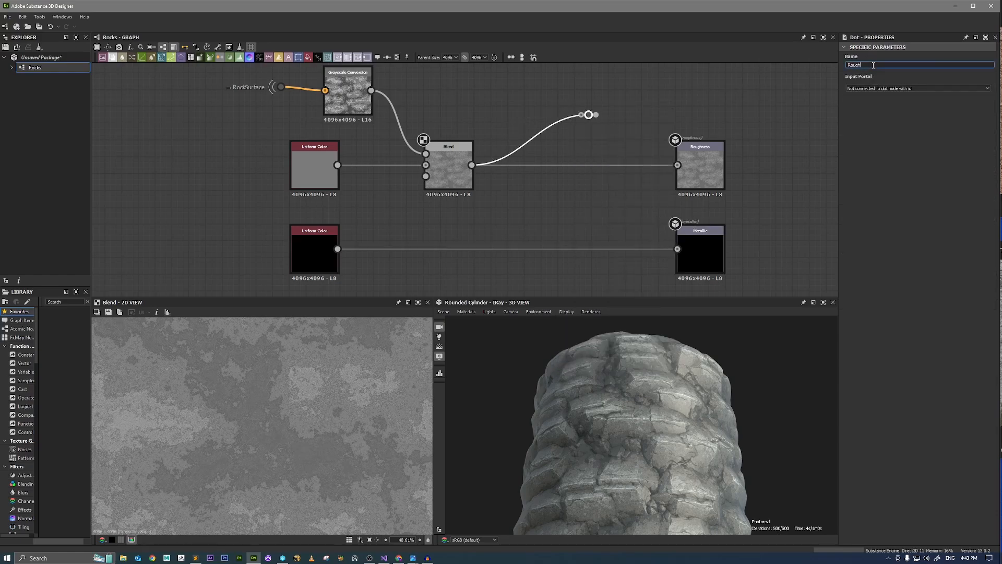
text(Rough_Final)
key(Return)
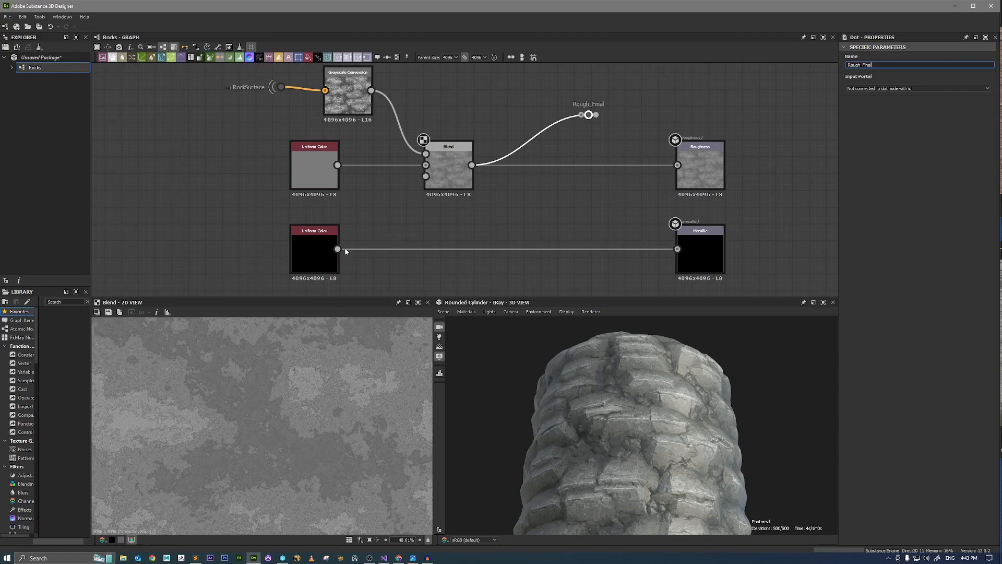
Branch a Dot node named Metallic_Final off the black Uniform Color and place it slightly below the metallic connection.
drag(337, 249, 527, 272)
text(dot)
key(Return)
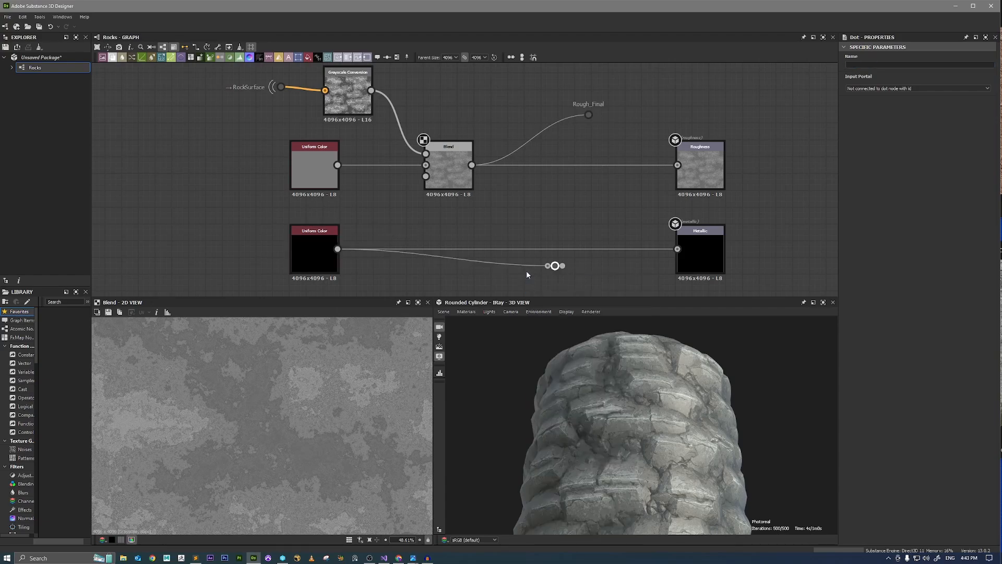
click(562, 267)
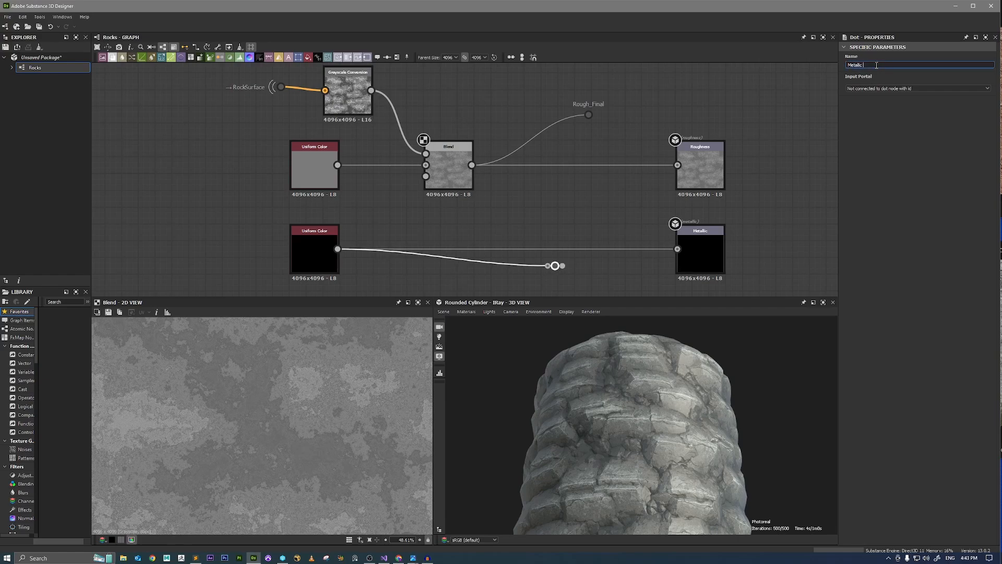
key(Return)
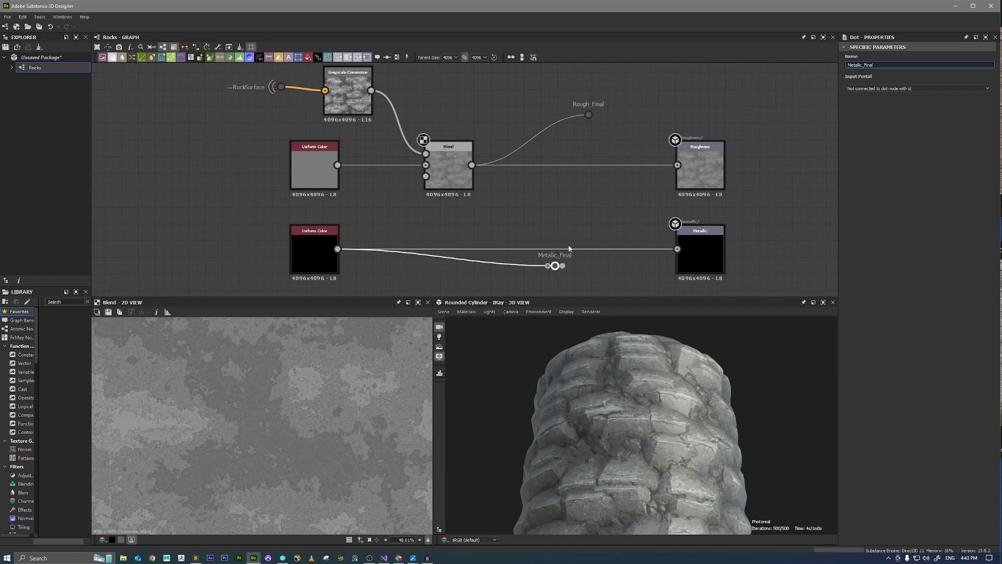
scroll(569, 246, down, 2)
drag(564, 226, 573, 237)
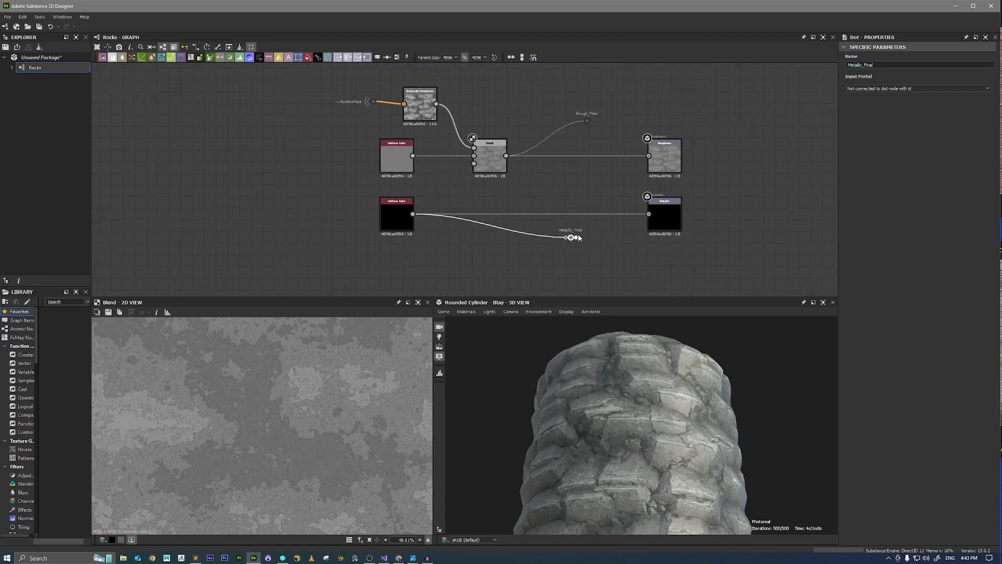
Extend the Color frame farther past the Base Color output and preview that output in the 2D view.
scroll(612, 222, down, 2)
middle_drag(665, 128, 542, 209)
scroll(639, 157, up, 4)
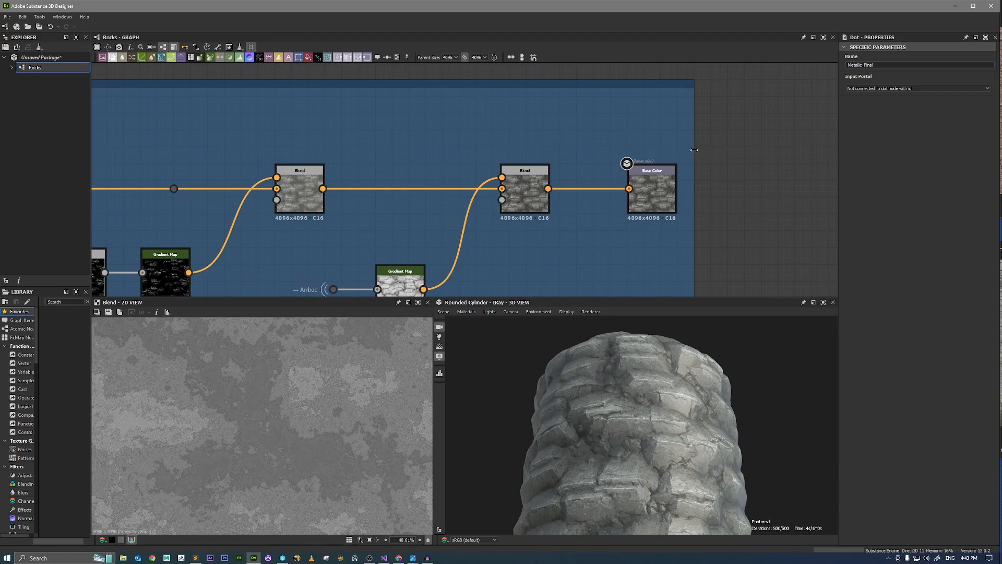
drag(694, 150, 789, 153)
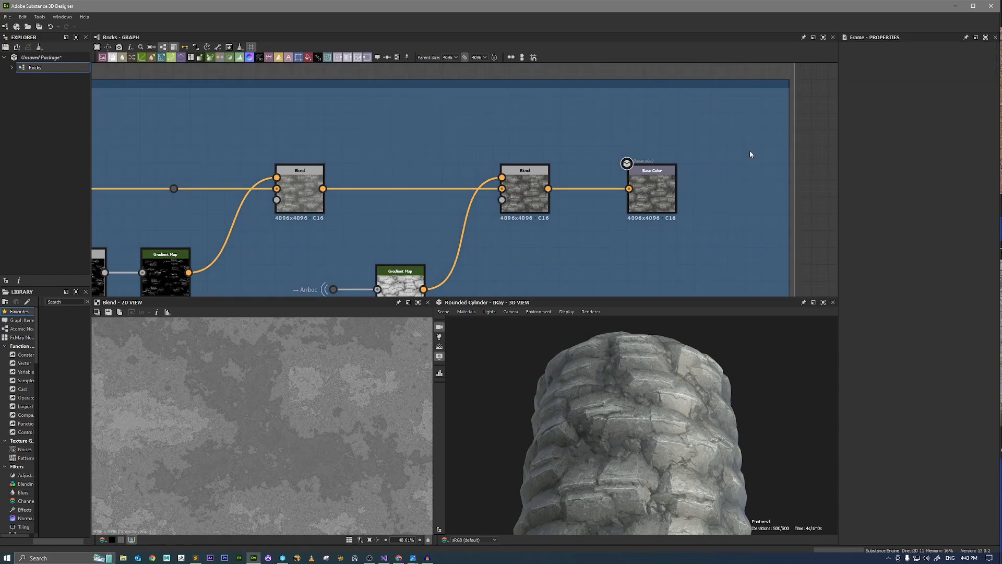
double_click(652, 197)
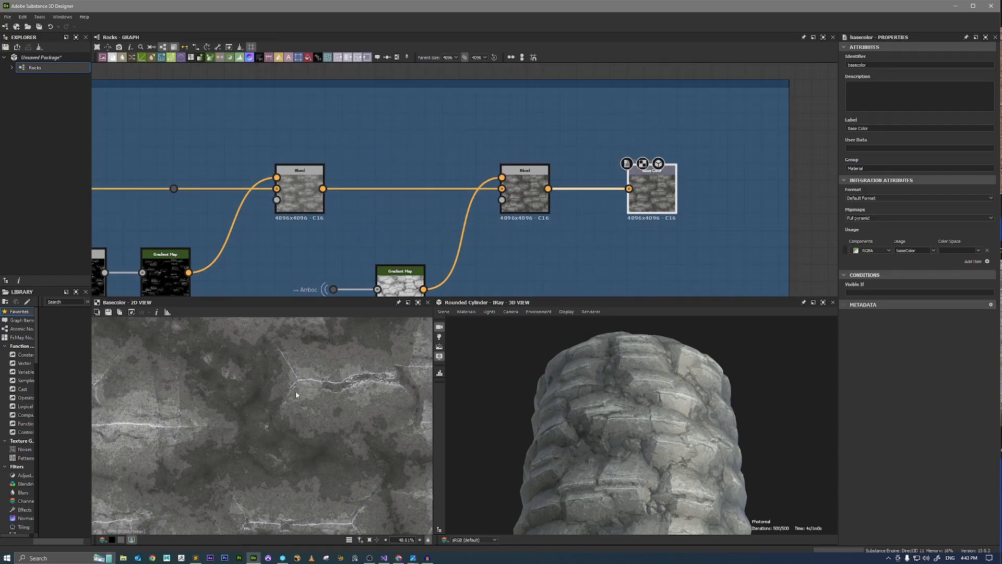
Add a Dot node in the empty area between the Metallic and Normal outputs and duplicate it twice.
scroll(647, 223, down, 4)
middle_drag(568, 286, 661, 108)
scroll(573, 138, up, 3)
scroll(573, 140, up, 1)
middle_drag(515, 206, 527, 72)
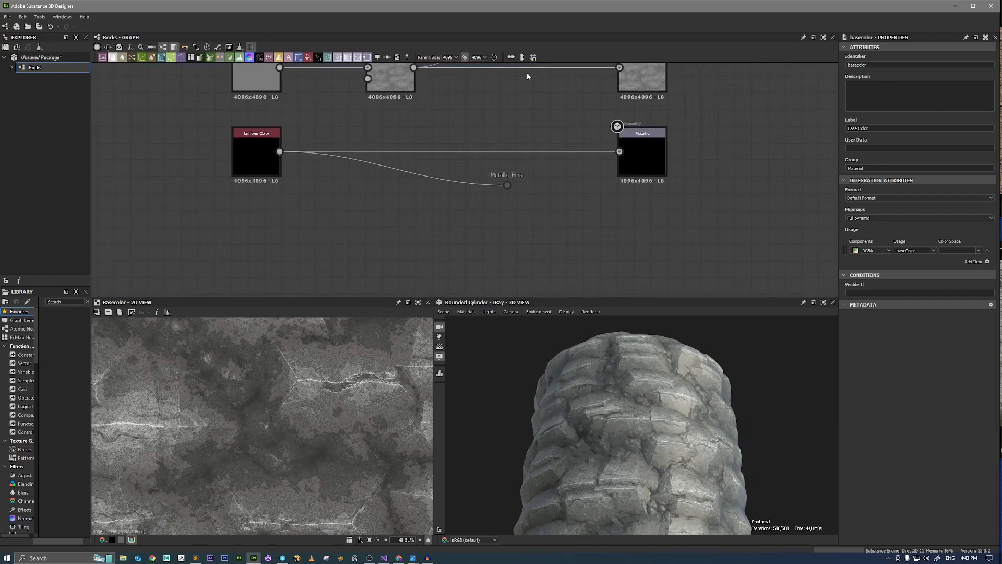
scroll(500, 186, down, 5)
middle_drag(517, 236, 543, 143)
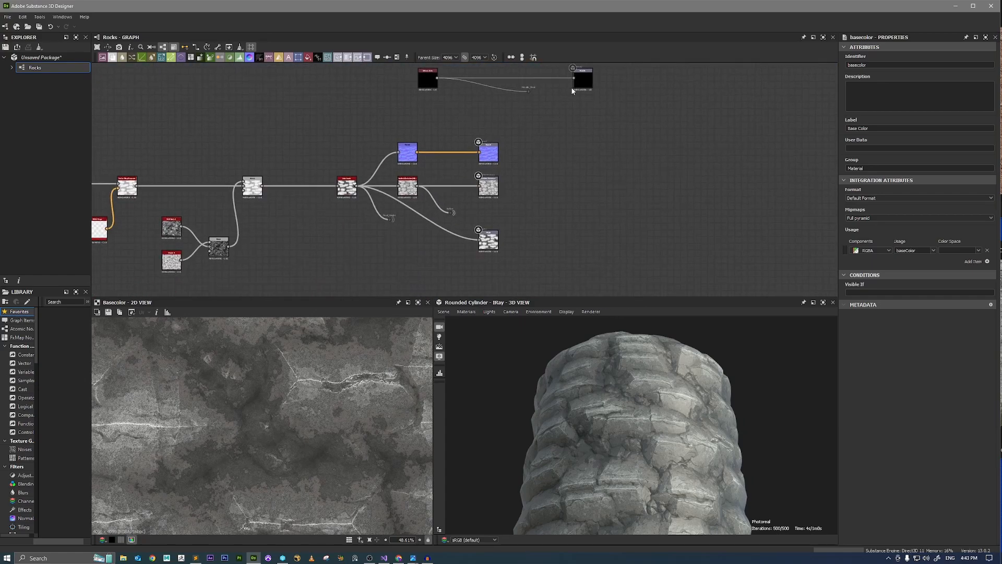
middle_drag(542, 66, 541, 154)
scroll(564, 106, up, 4)
scroll(524, 186, down, 4)
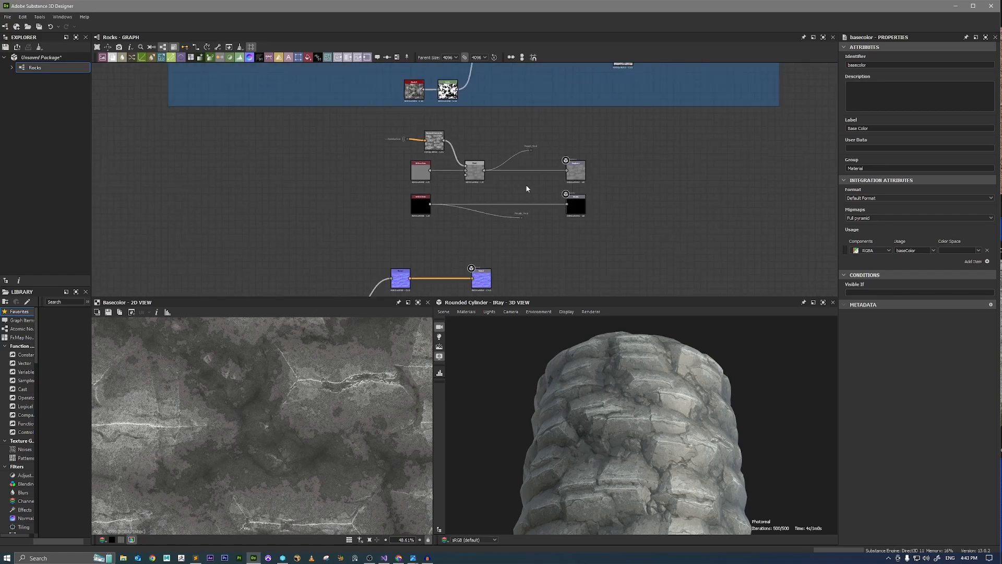
middle_drag(532, 253, 514, 214)
scroll(515, 211, up, 4)
key(space)
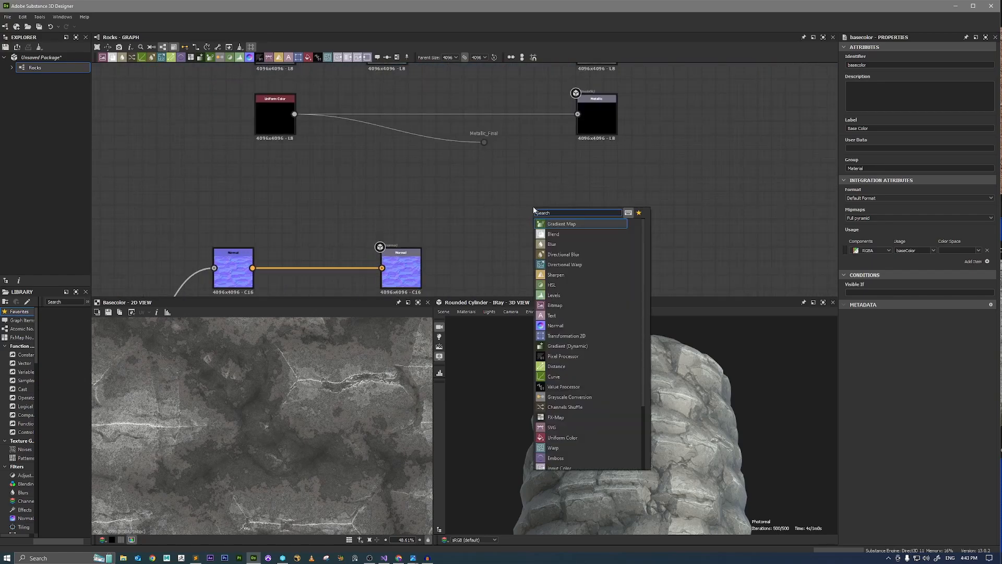
text(dot)
key(Return)
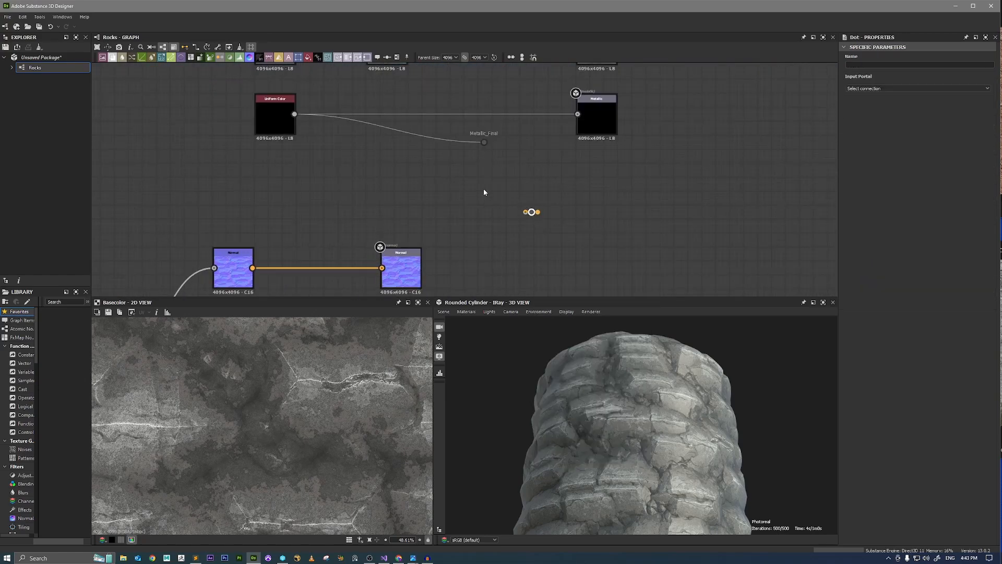
key(ctrl+c)
key(ctrl+v)
key(ctrl+v)
Set the input portals of the three new Dot nodes to Amboc, Rough_Final and Metallic_Final.
drag(459, 184, 528, 263)
scroll(549, 213, up, 3)
drag(554, 184, 518, 211)
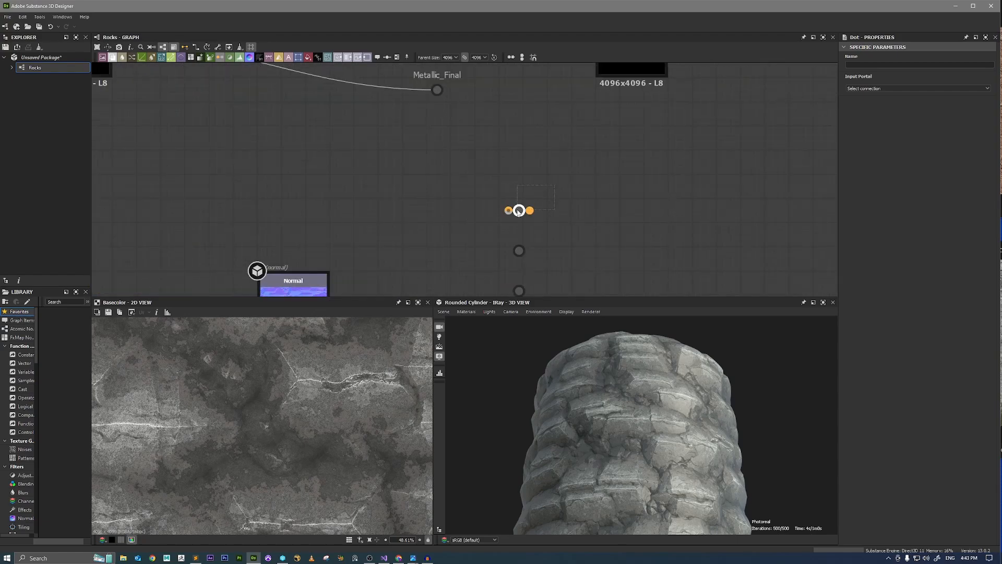
click(862, 89)
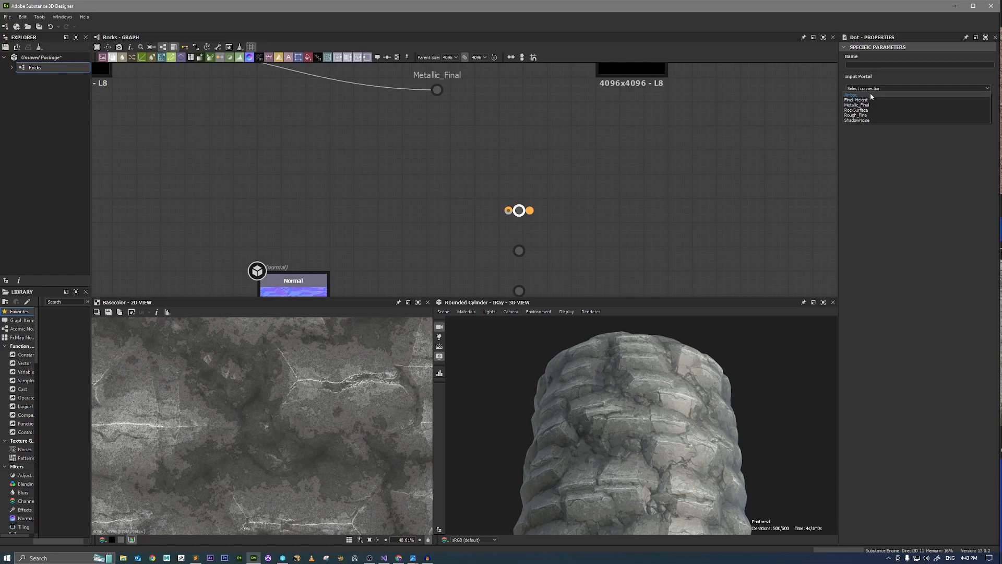
click(869, 93)
drag(570, 238, 496, 261)
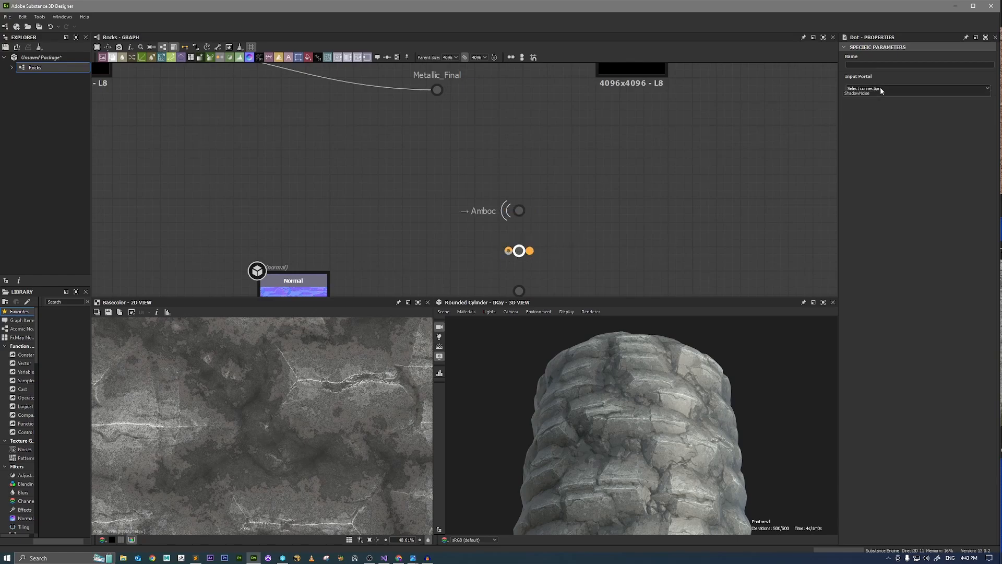
click(866, 89)
click(873, 115)
middle_drag(652, 249, 658, 188)
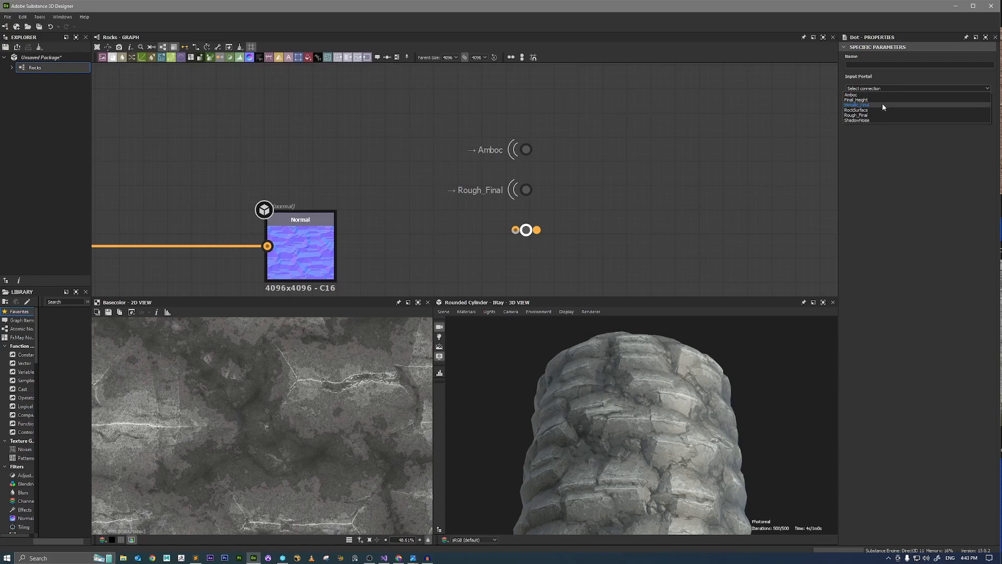
click(882, 104)
Add an RGBA Merge node fed by Amboc, Rough_Final and Metallic_Final in its first three inputs, and preview the packed map.
drag(527, 150, 529, 191)
text(rgb)
click(647, 167)
drag(528, 230, 630, 165)
double_click(659, 167)
scroll(310, 386, up, 2)
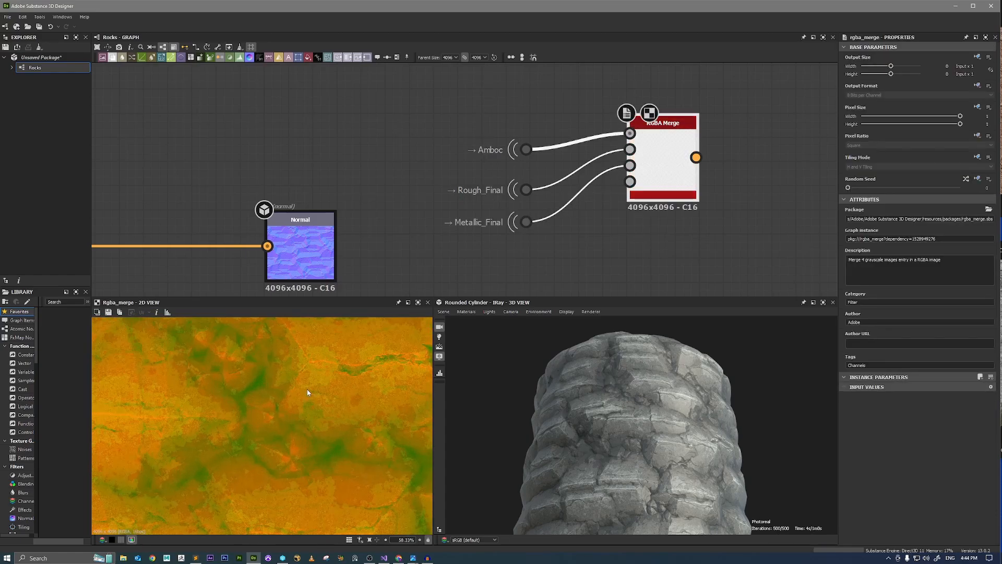
scroll(341, 363, down, 2)
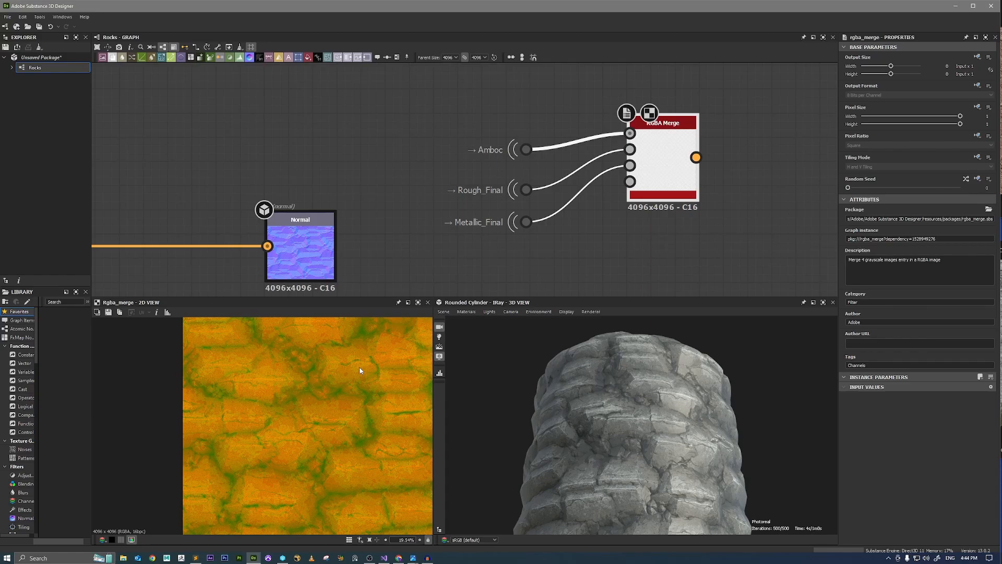
Switch the 3D view's renderer to OpenGL and look at the rocks from another side of the cylinder.
scroll(487, 253, down, 4)
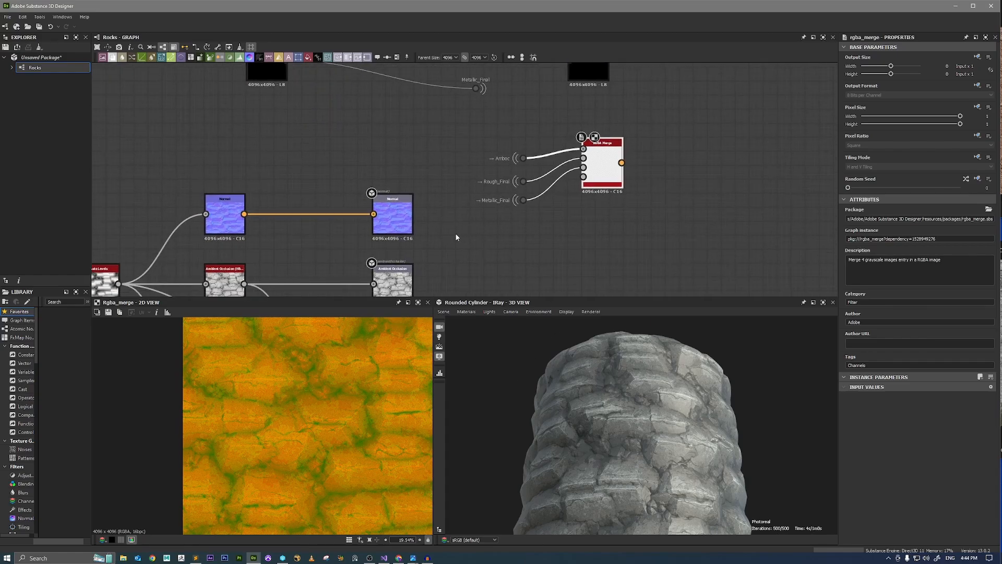
scroll(652, 392, up, 4)
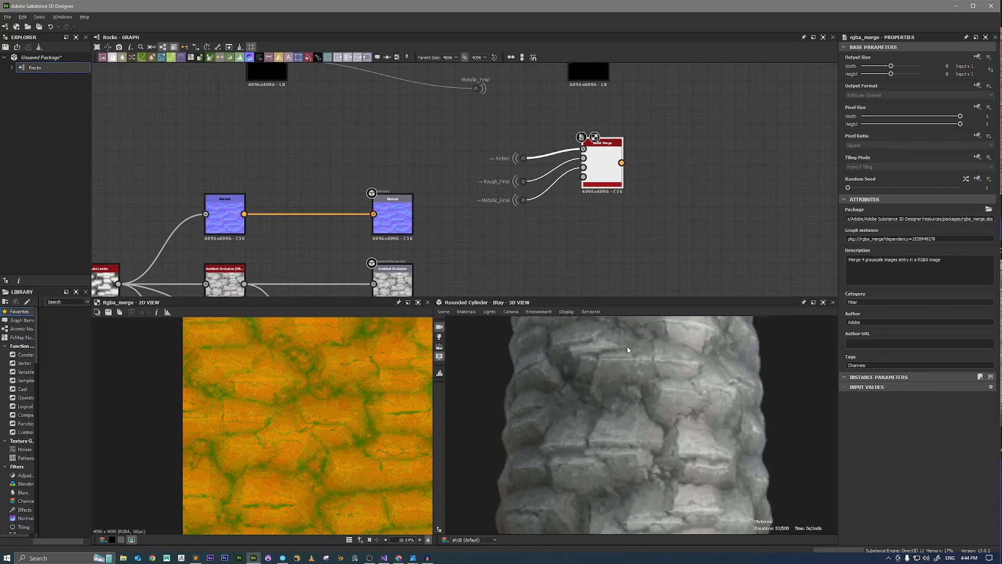
click(590, 311)
click(599, 331)
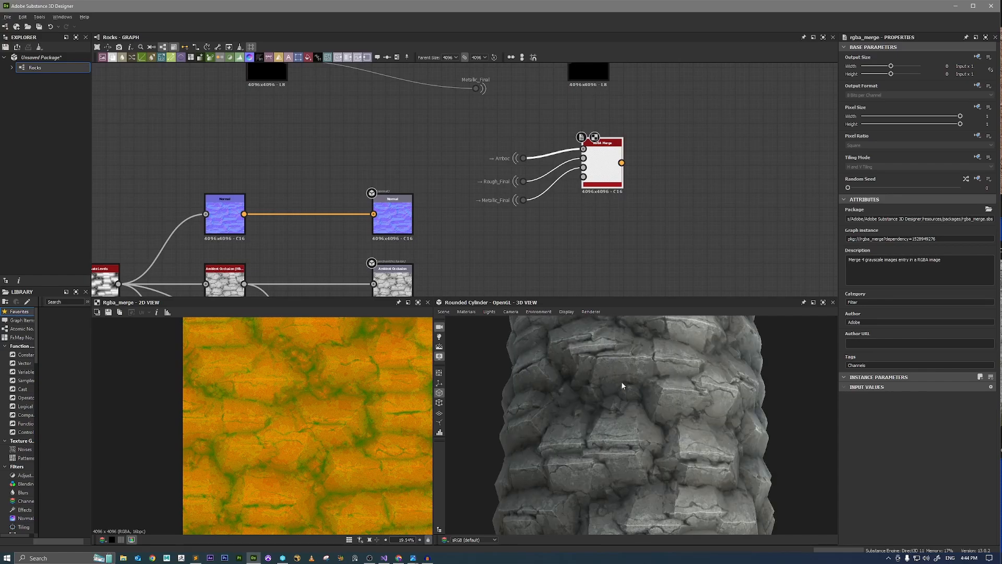
drag(690, 399, 682, 375)
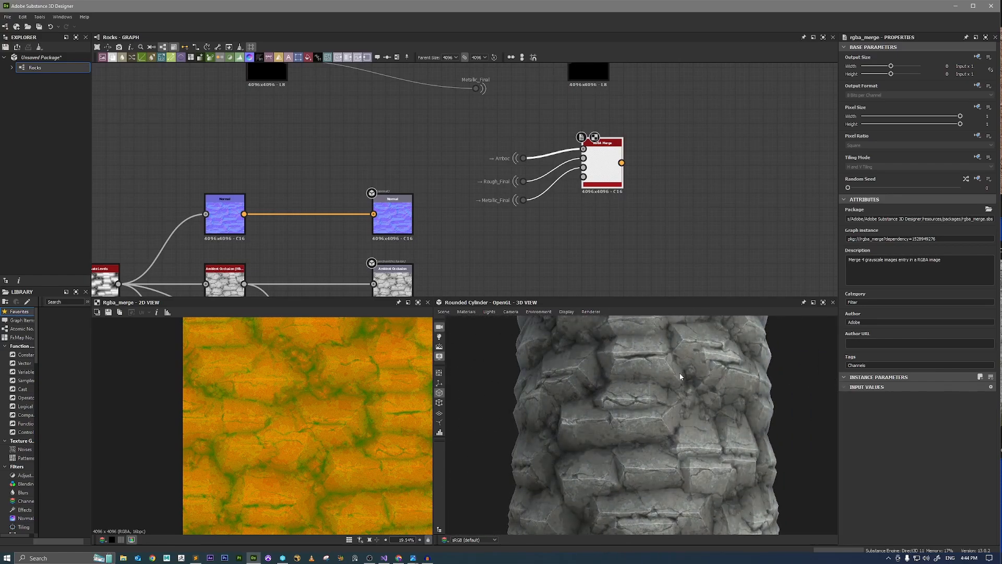
Preview the Base Color output in the 2D view, open its image save dialog, and close it without saving.
scroll(627, 178, down, 2)
scroll(627, 174, down, 2)
scroll(621, 172, up, 8)
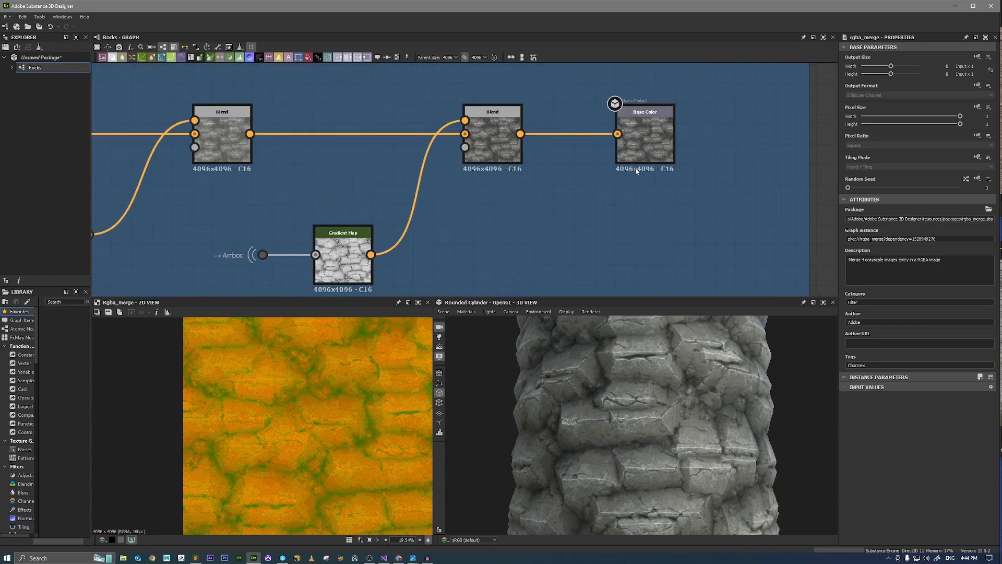
click(651, 143)
scroll(335, 364, down, 2)
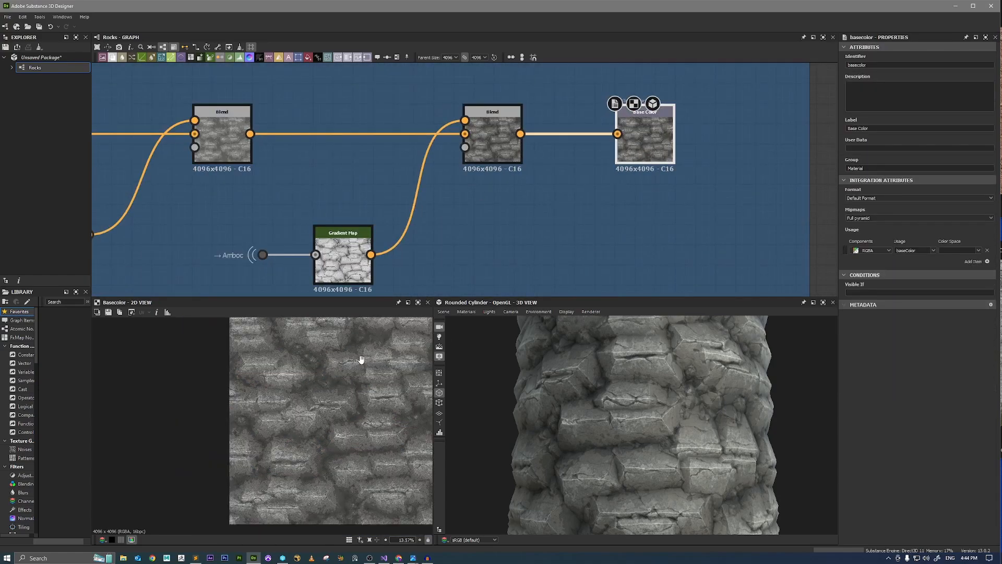
middle_drag(361, 359, 305, 377)
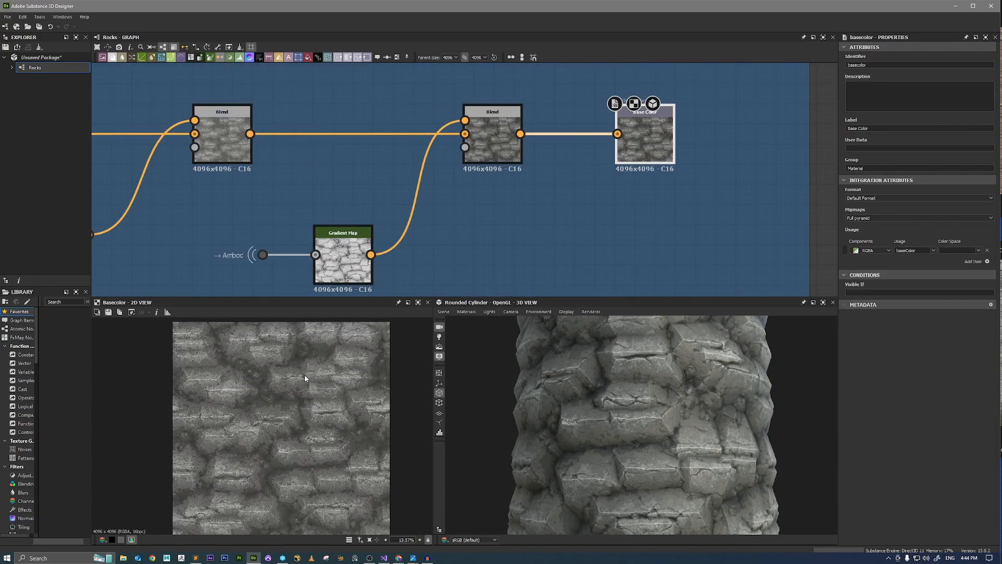
click(108, 312)
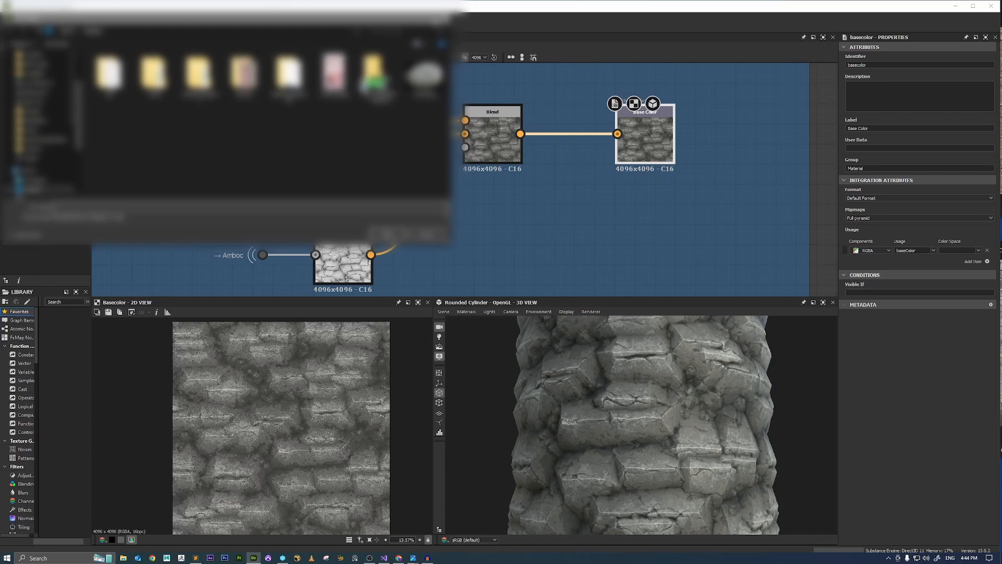
click(444, 19)
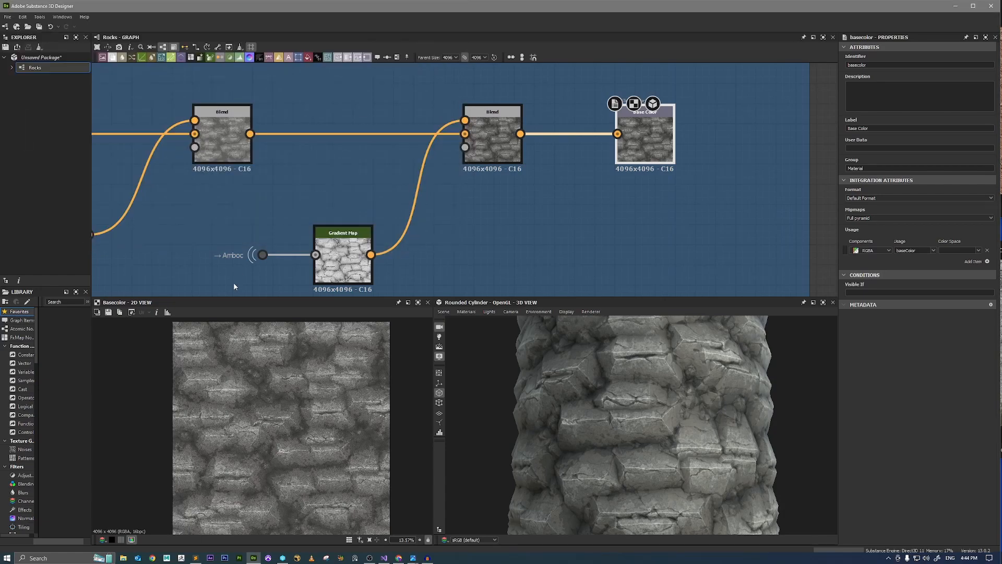
Preview the RGBA Merge node's packed map in the 2D view.
scroll(536, 228, down, 4)
middle_drag(536, 228, 605, 131)
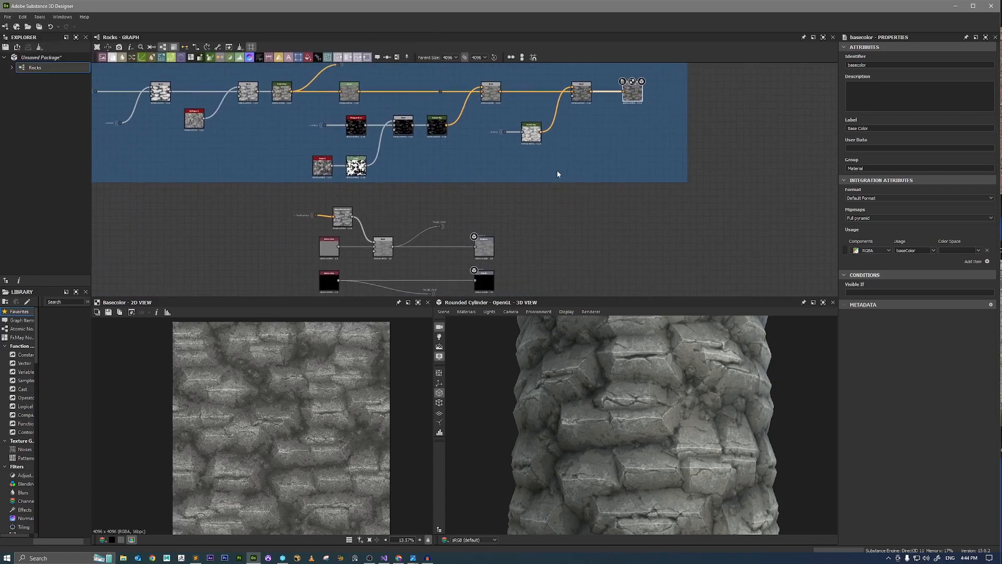
middle_drag(512, 249, 523, 163)
scroll(508, 251, up, 4)
scroll(509, 252, up, 1)
double_click(509, 252)
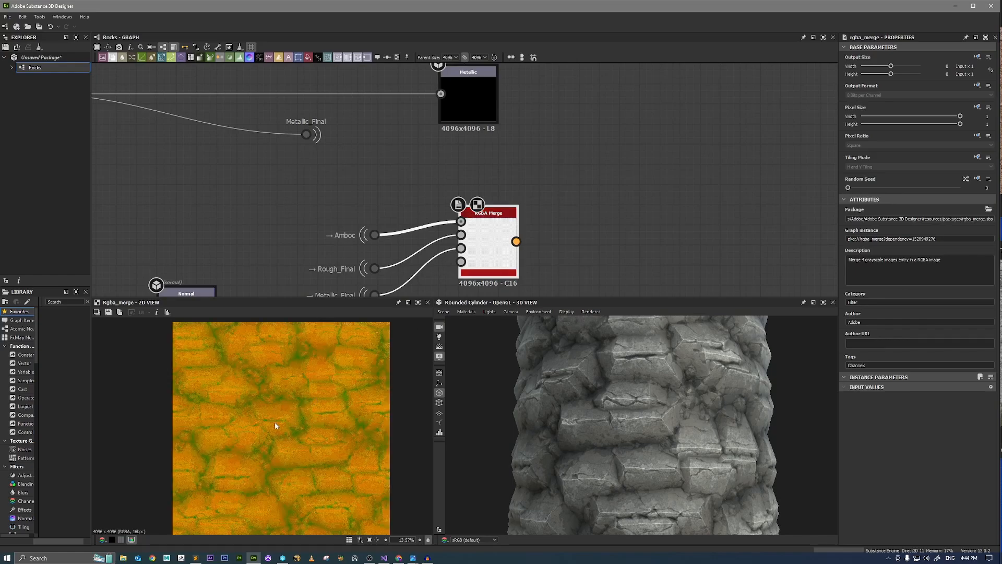
Preview the Normal output in the 2D view and inspect the height nodes that feed it.
scroll(282, 229, down, 4)
middle_drag(283, 229, 432, 151)
scroll(391, 213, up, 5)
double_click(396, 173)
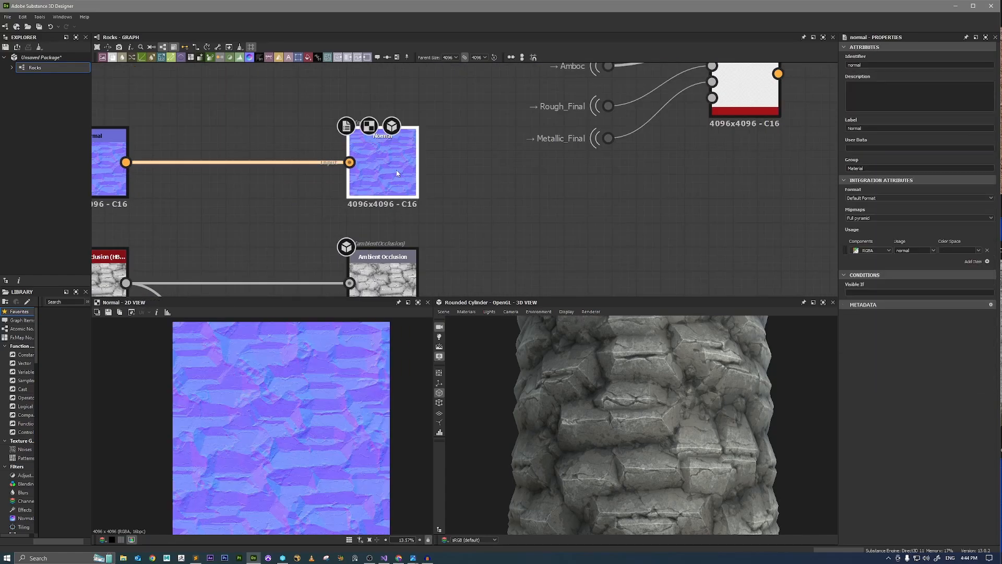
scroll(282, 407, up, 3)
scroll(284, 410, down, 4)
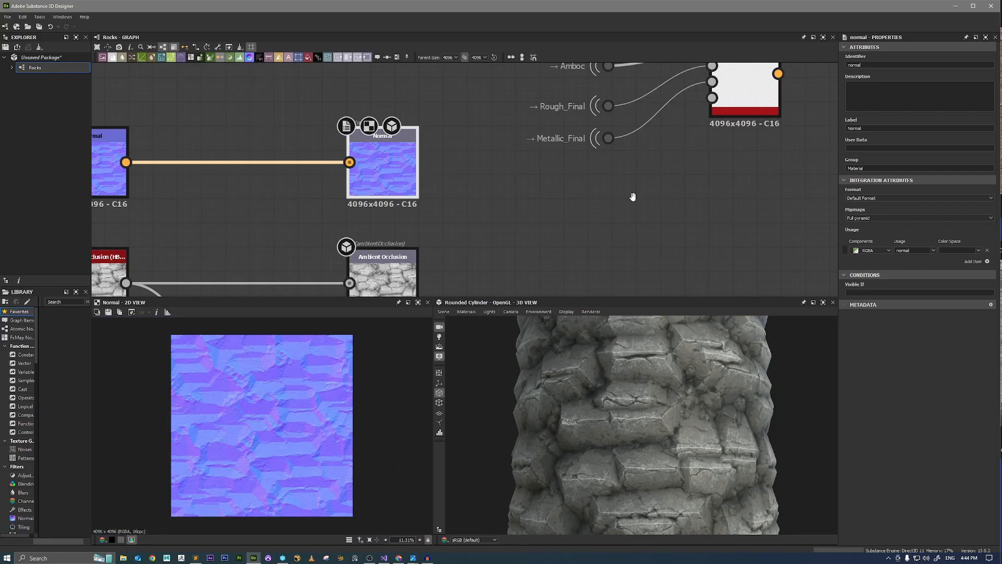
scroll(624, 214, down, 5)
scroll(466, 237, up, 3)
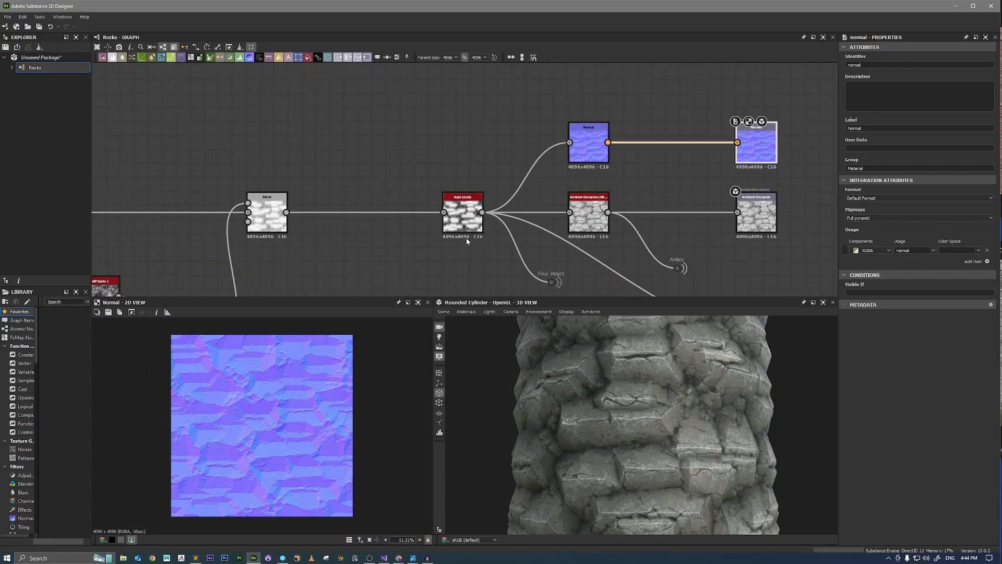
Check the Auto Levels height map with tiling on and off in a maximized 2D view, and restore the layout with the image fitted.
double_click(468, 239)
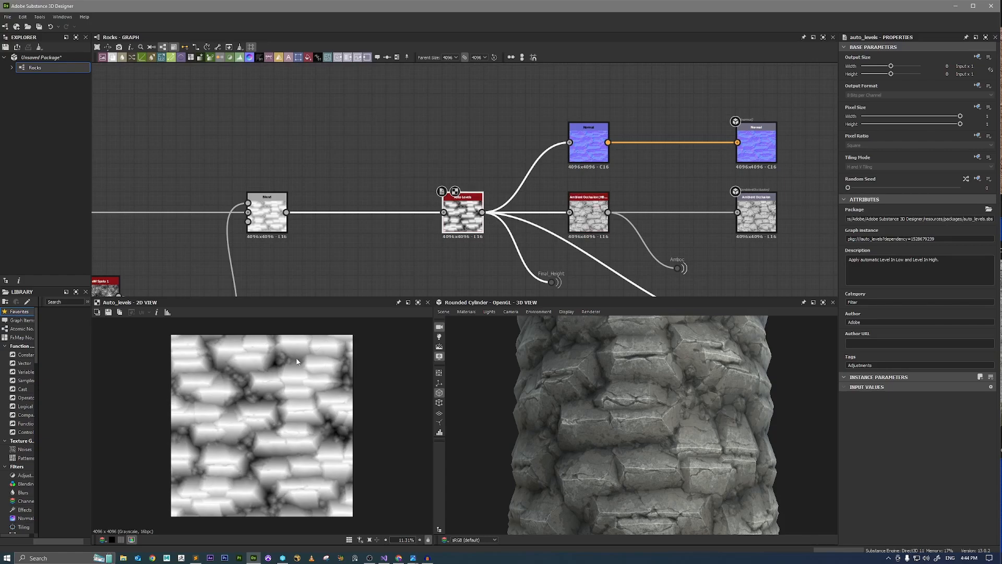
click(418, 303)
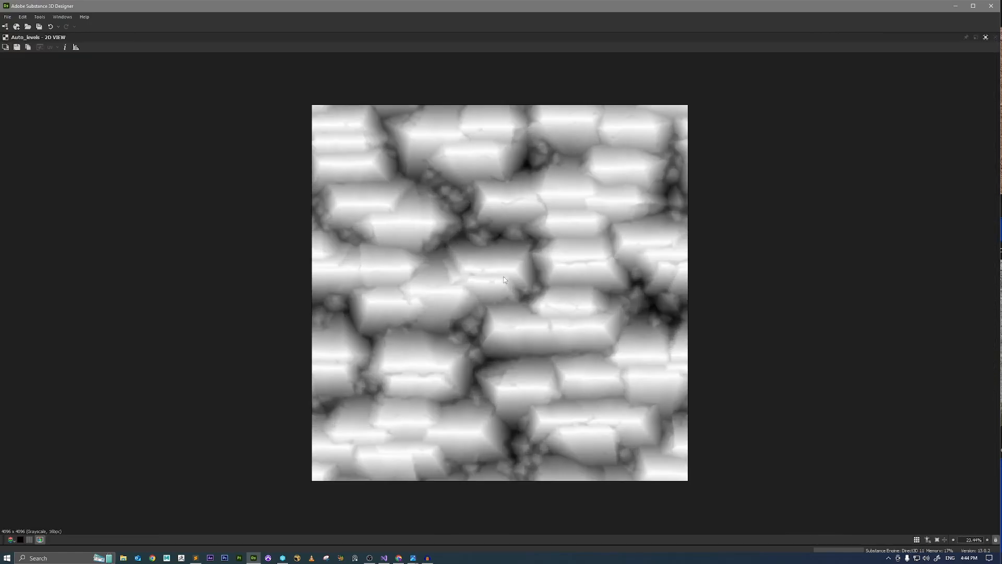
key(space)
alt+right_drag(523, 266, 486, 247)
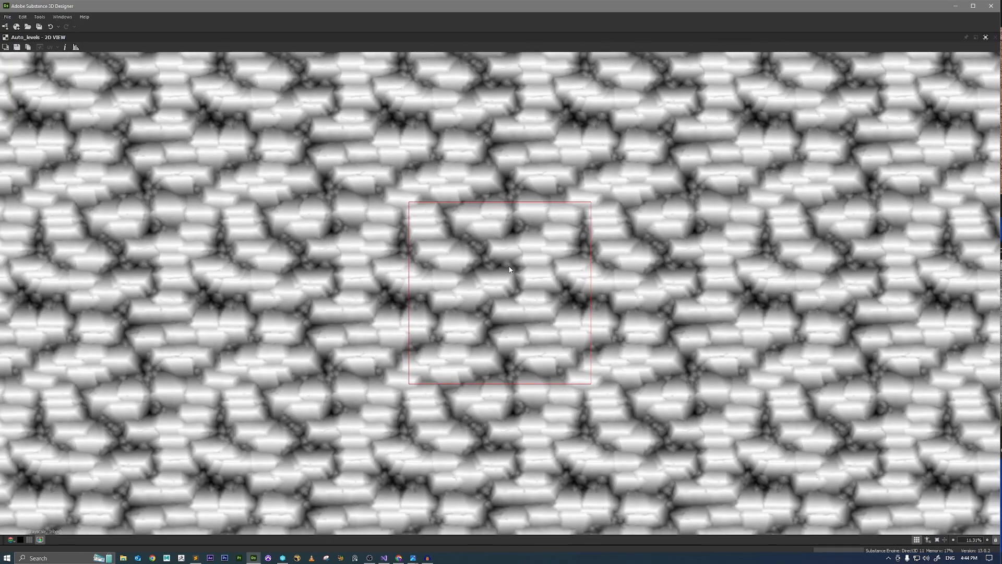
scroll(541, 266, up, 4)
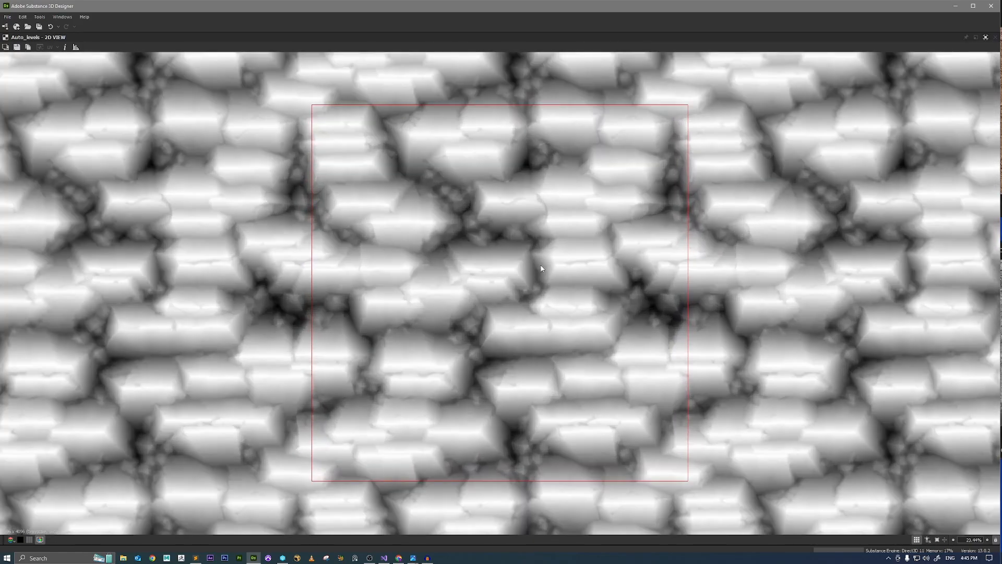
key(space)
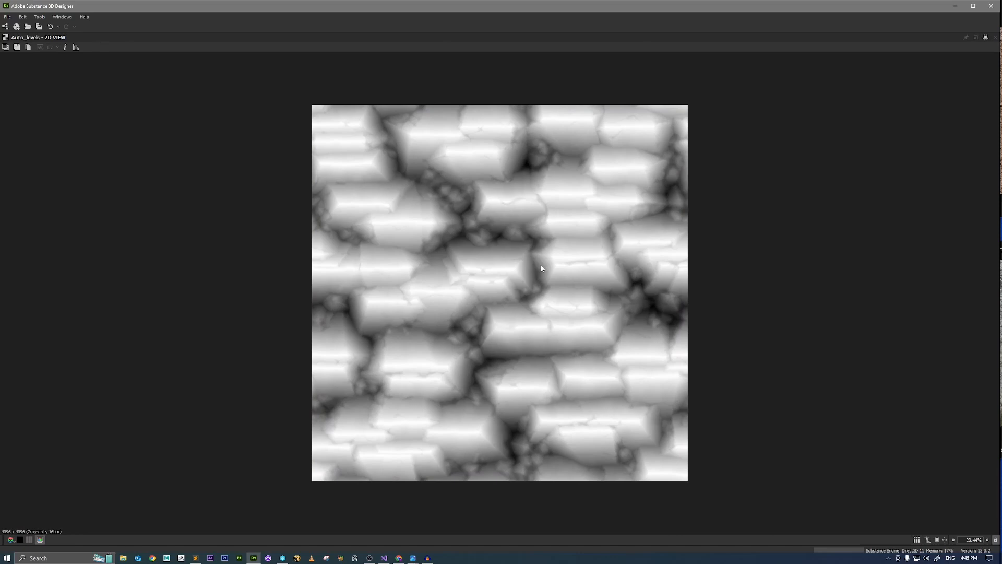
click(984, 38)
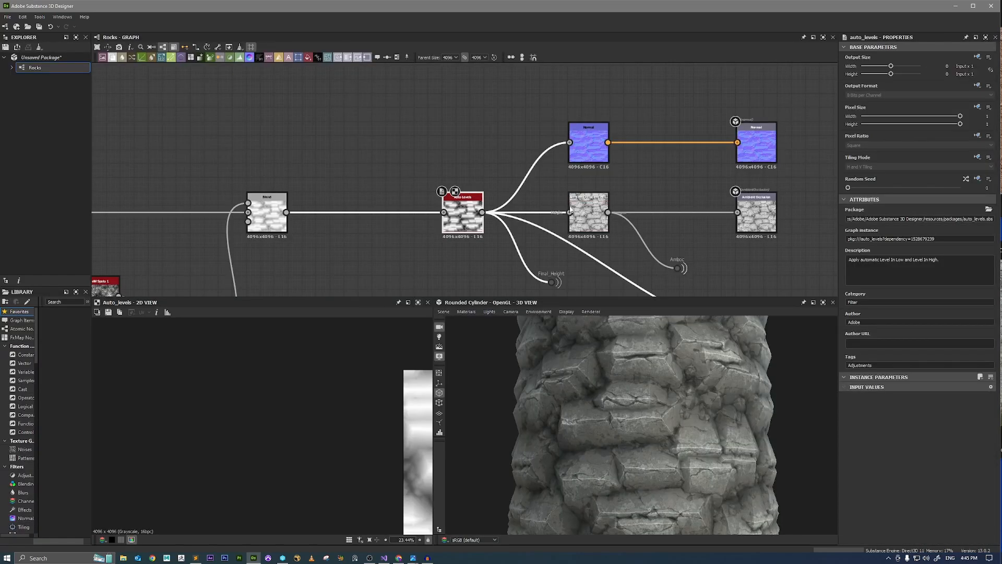
key(f)
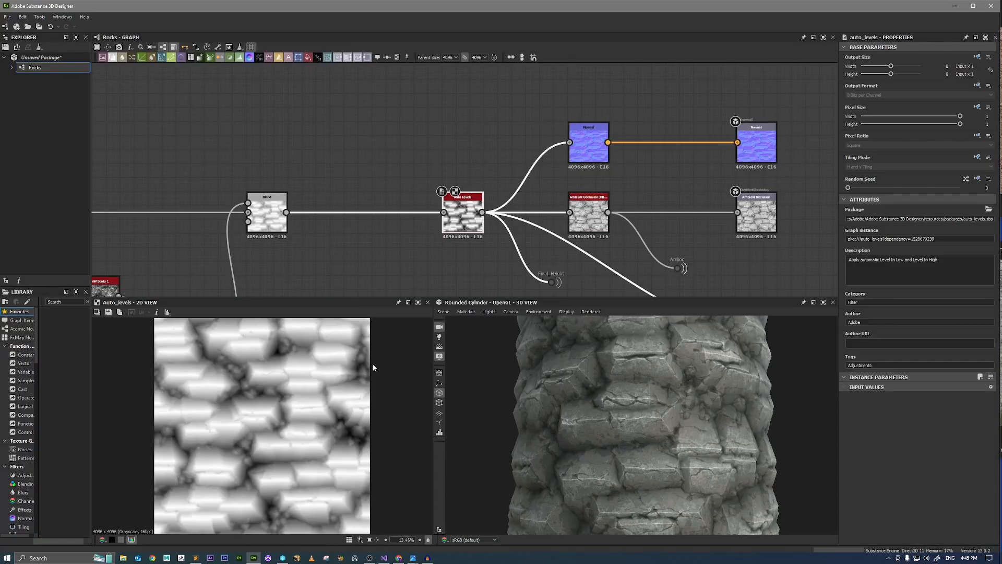